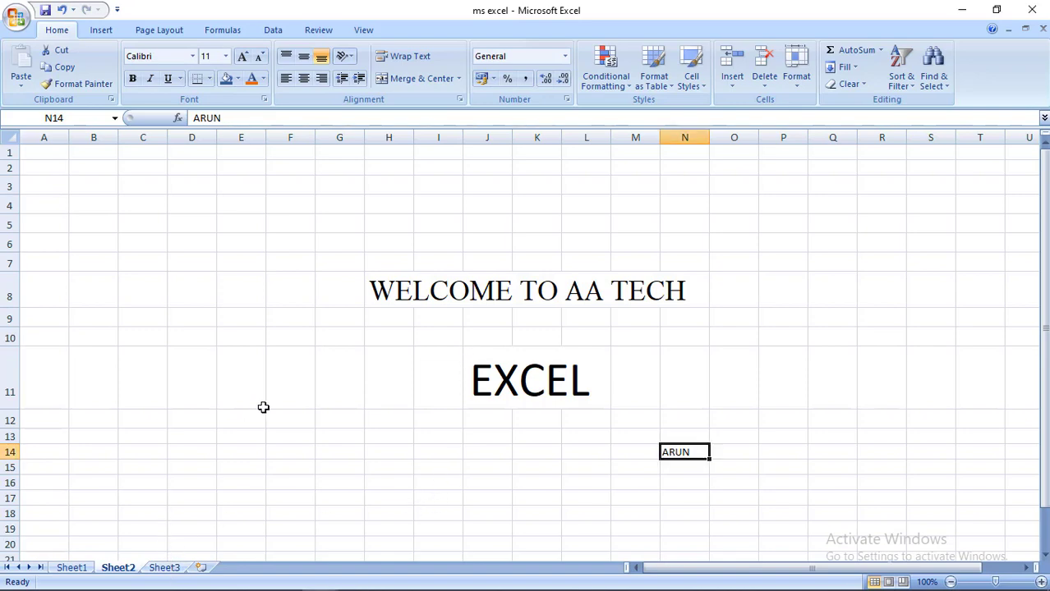
On Sheet3, delete the leftover entries in cells F12 and H9
left_click(175, 569)
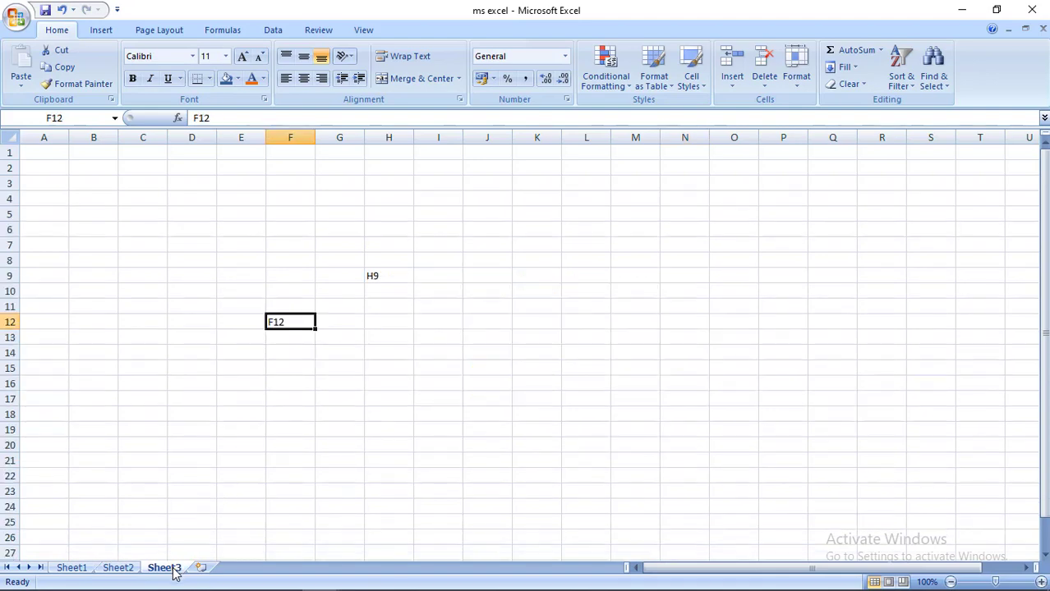
key("BackSpace")
key("Up")
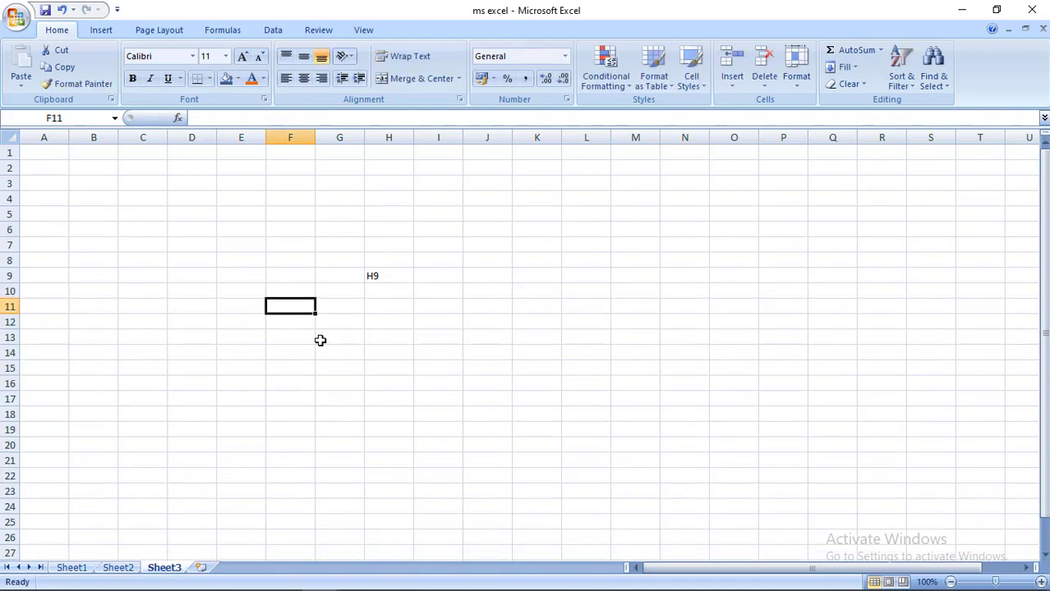
key("Up")
key("Up")
key("Right")
key("Right")
key("BackSpace")
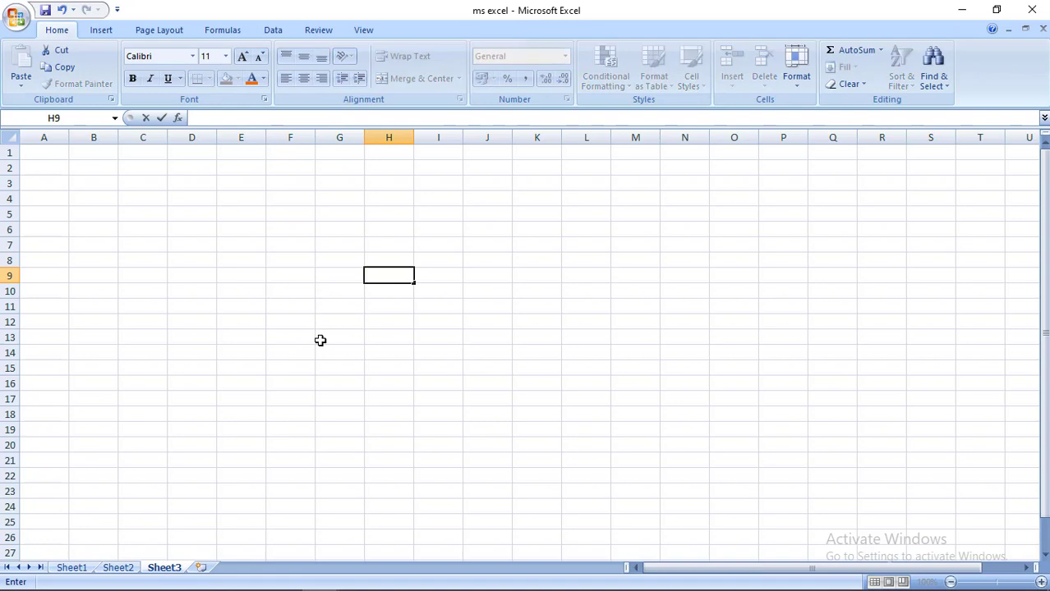
left_click(502, 273)
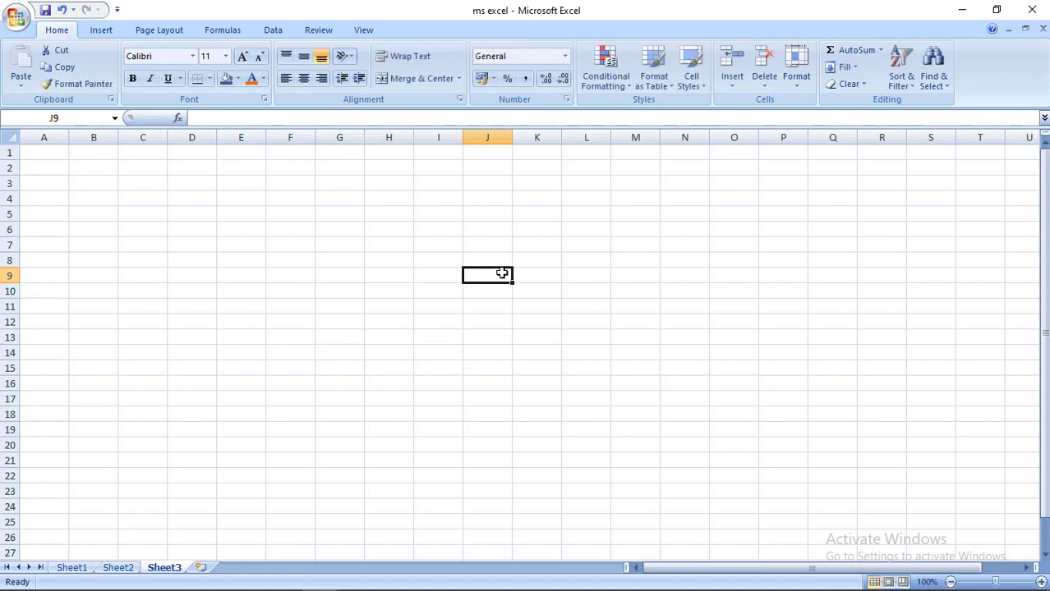
Move around the now-blank sheet through G7, H7, C3, I6 and back to A1
key("Left")
key("Left")
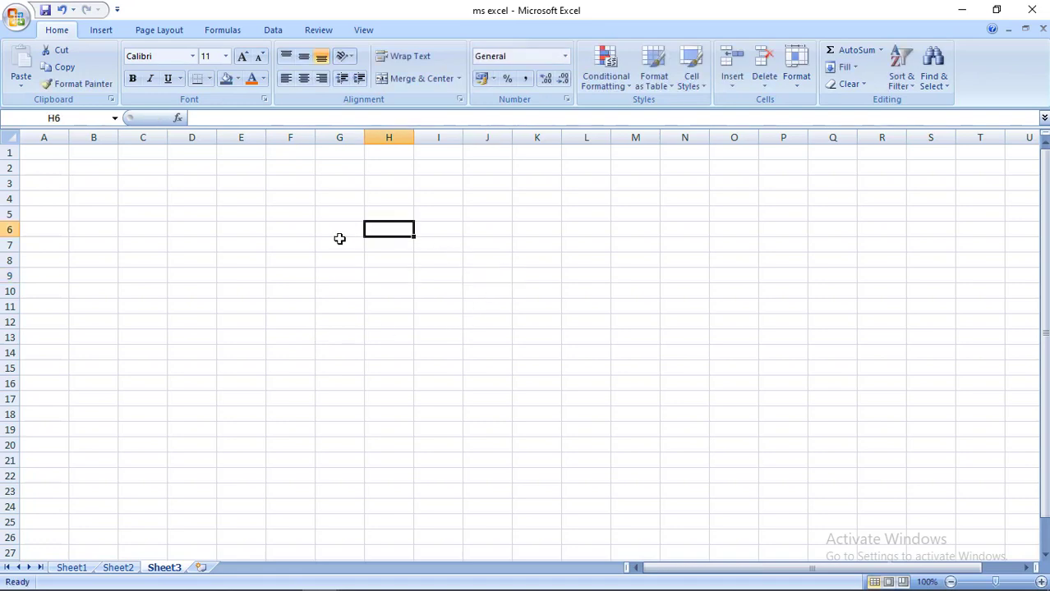
left_click(332, 240)
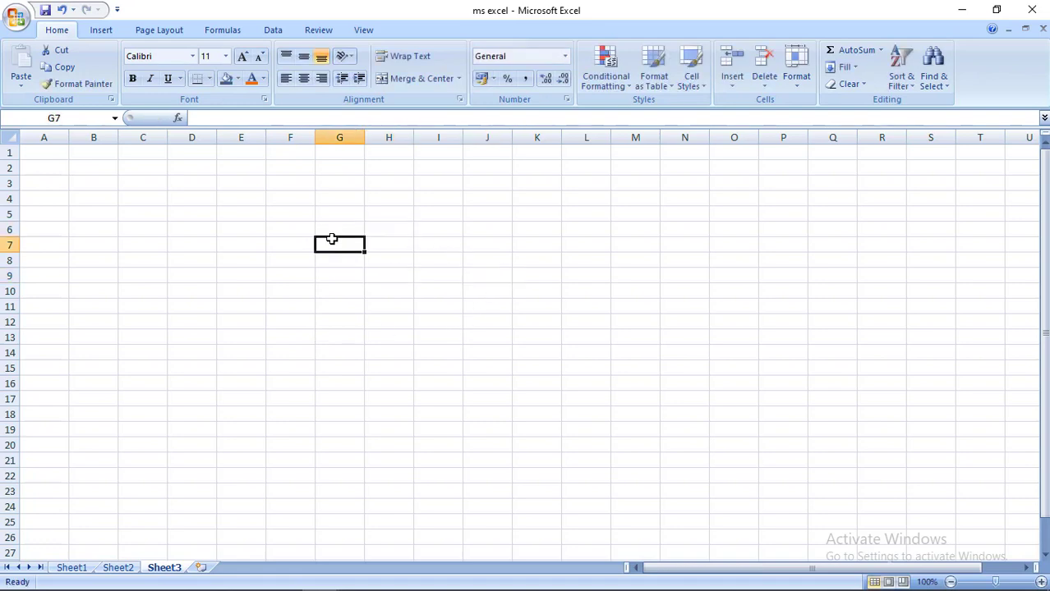
left_click(381, 244)
left_click(164, 184)
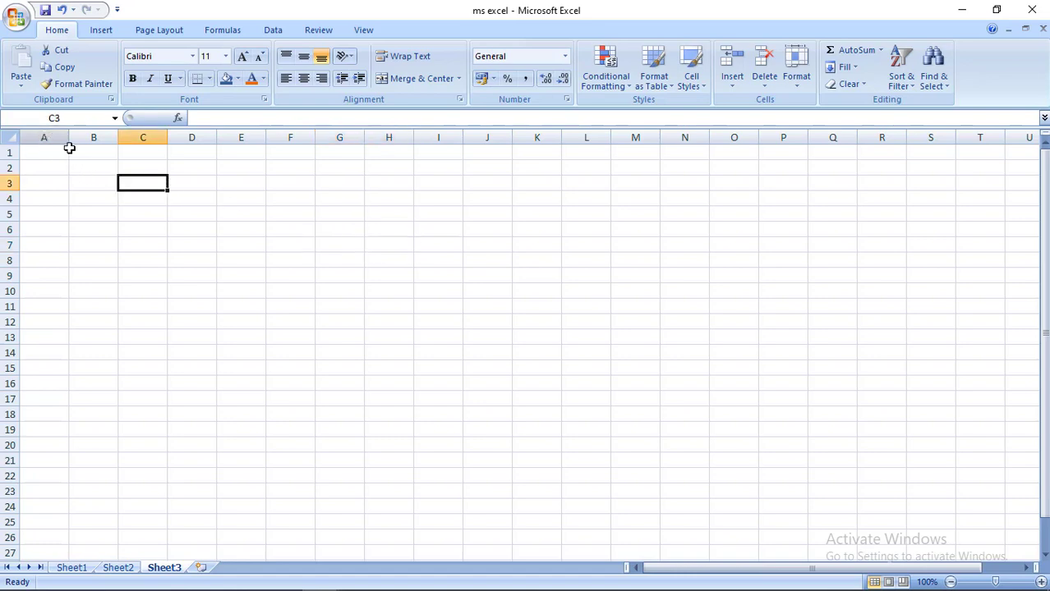
left_click(438, 225)
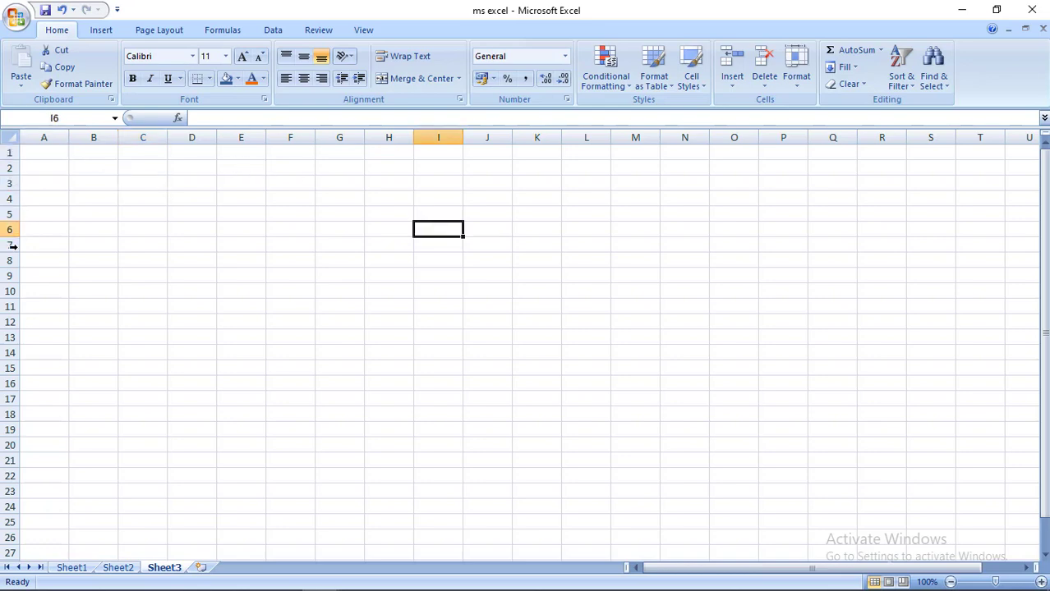
left_click(50, 156)
key("Down")
key("Down")
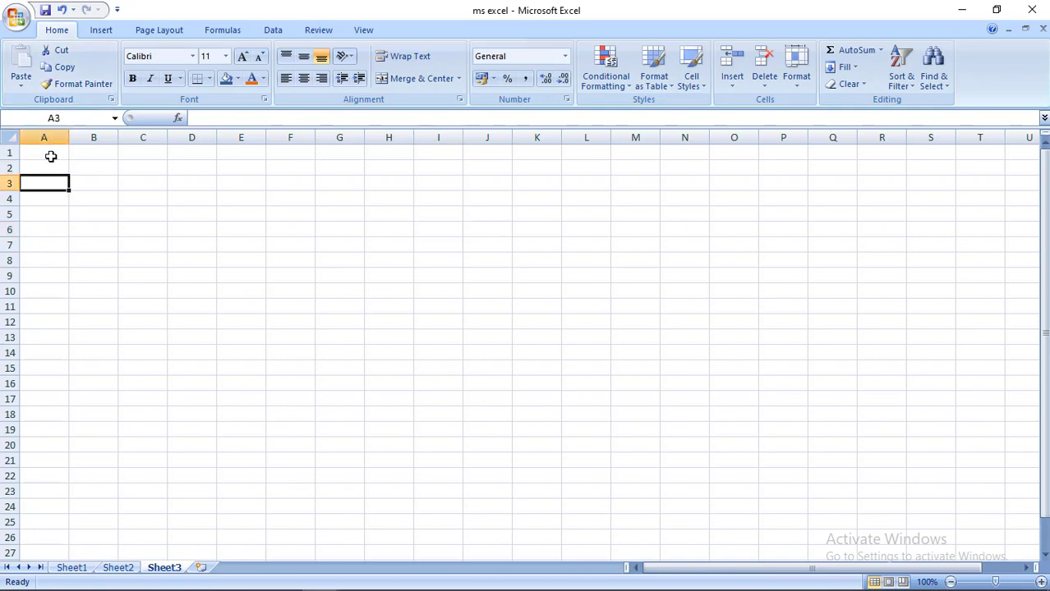
key("Down")
key("Down")
key("Down")
key("Down")
key("Down")
key("Down")
key("Down")
key("Up")
key("Up")
key("Up")
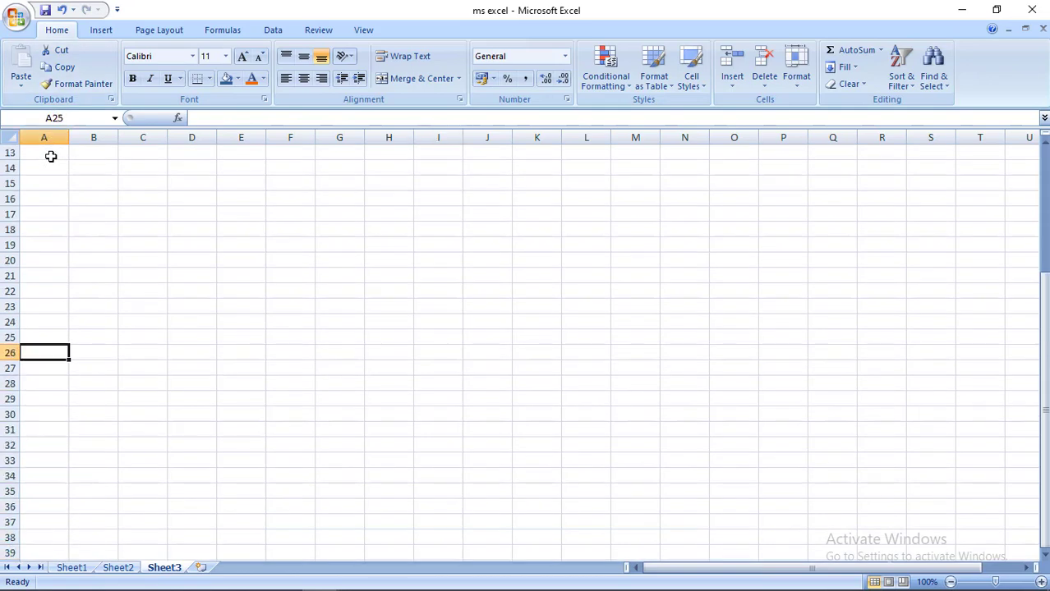
key("Up")
key("Up")
key("Up")
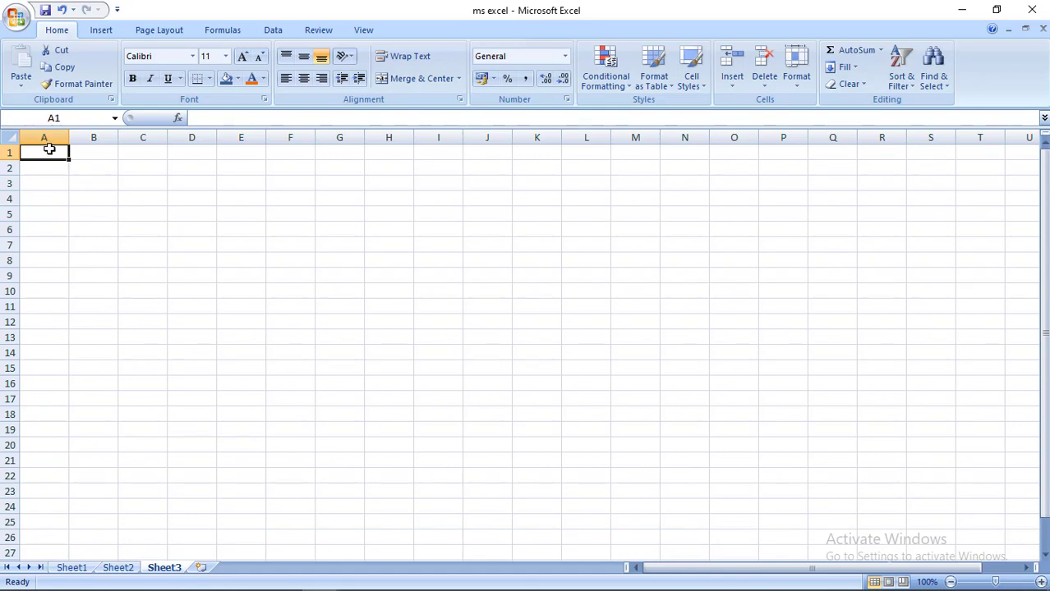
Select columns A through F on Sheet3
left_click(53, 134)
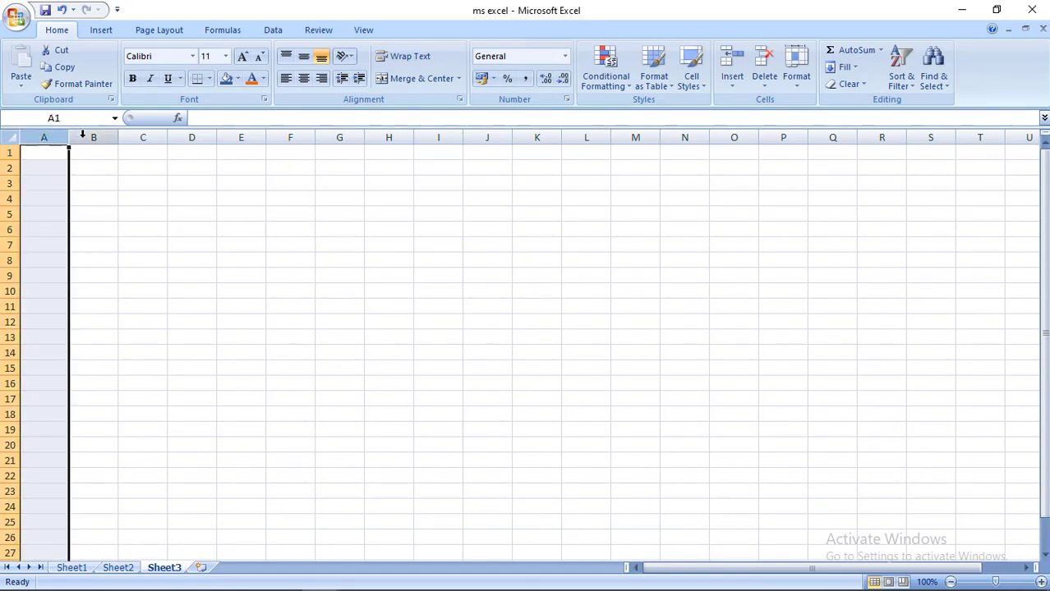
left_click(83, 135)
left_click(134, 134)
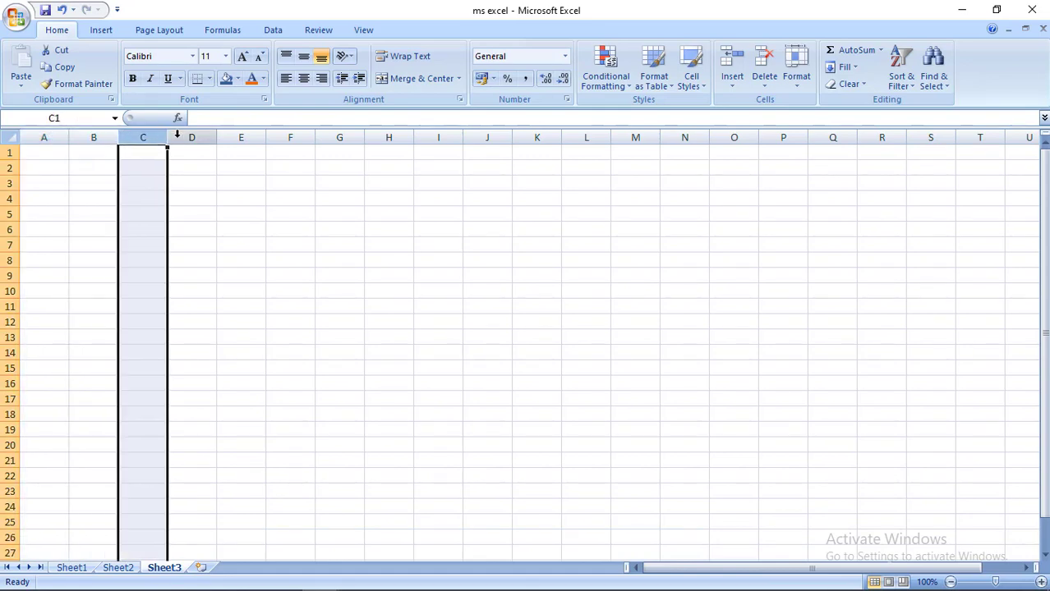
left_click(178, 134)
left_click(281, 135)
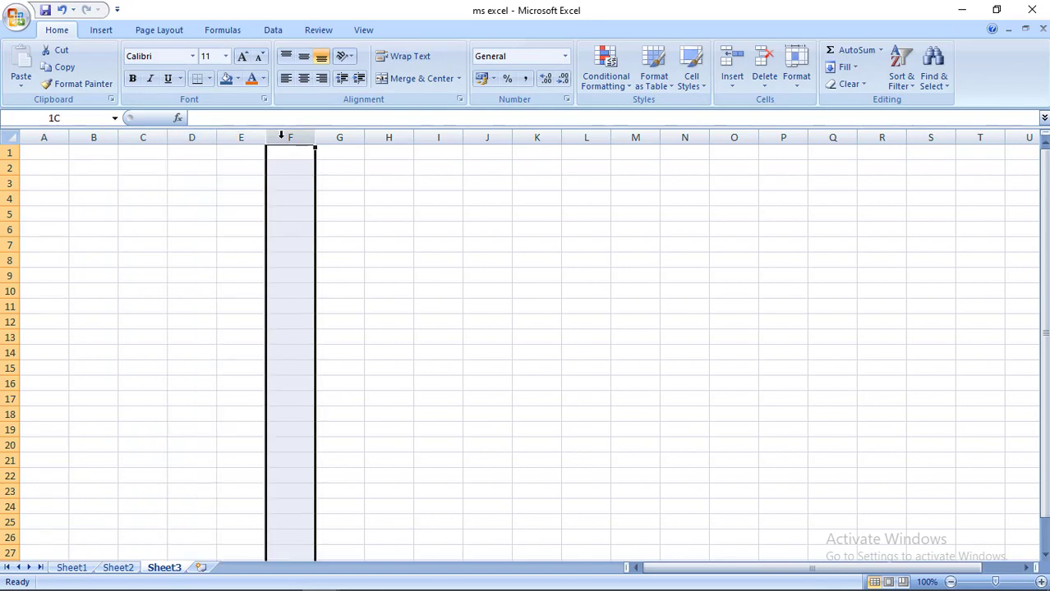
Type 'E5' into cell E5 and 'H9' into cell H9
left_click(244, 213)
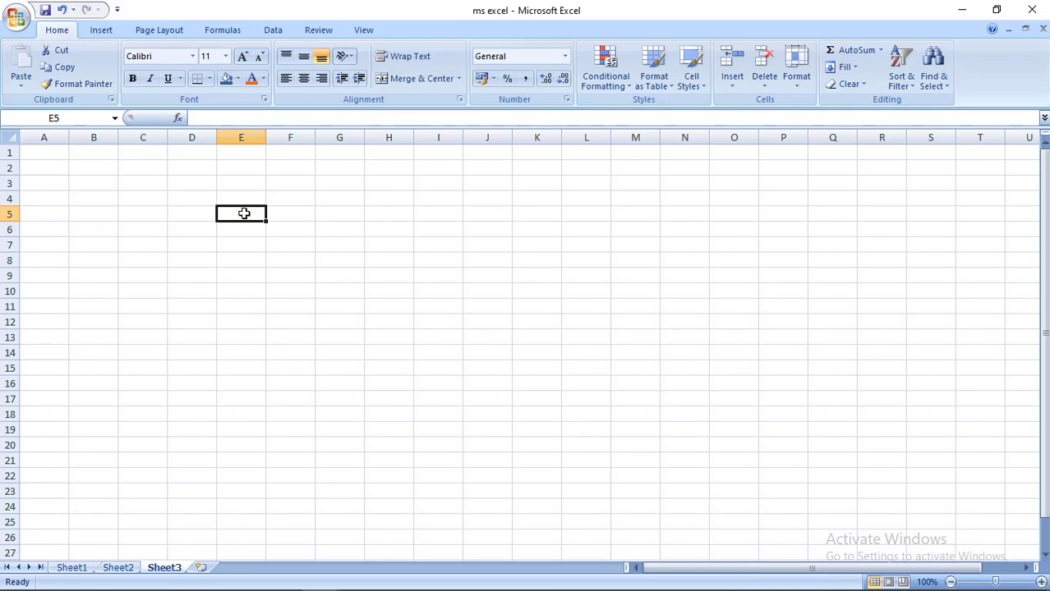
type("E5")
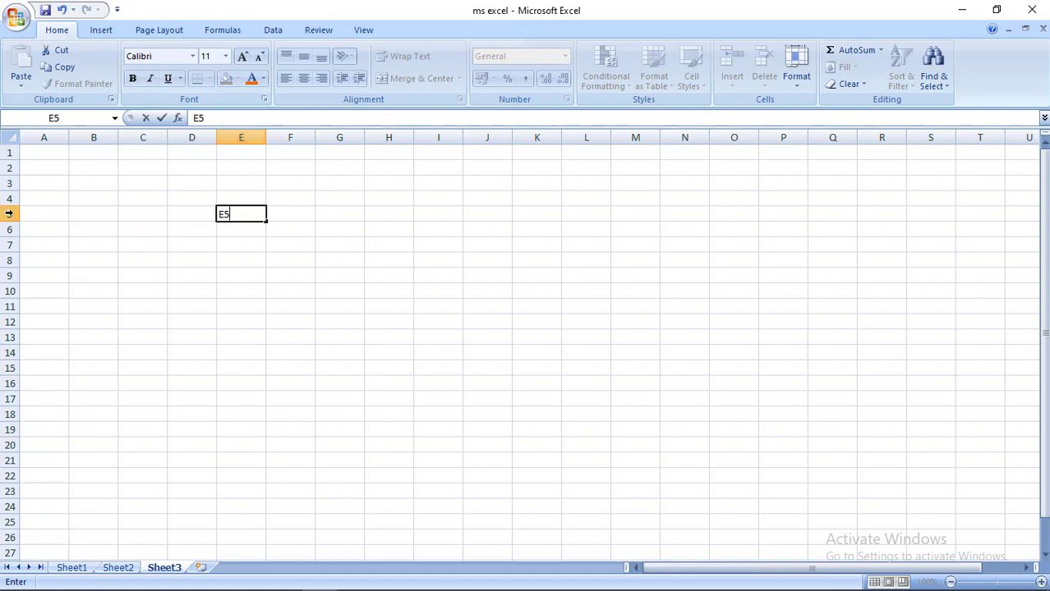
left_click(407, 274)
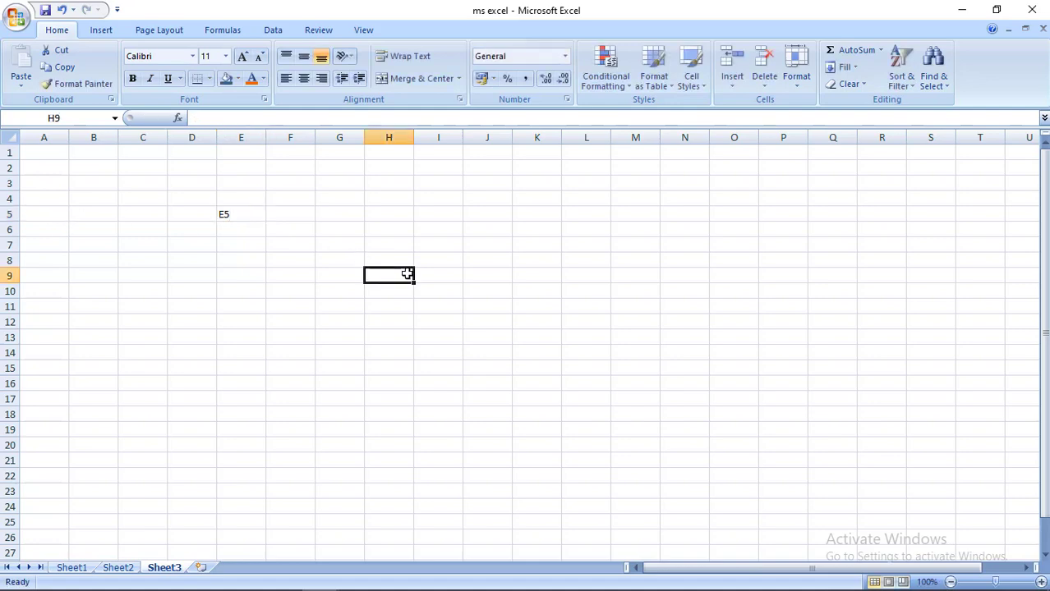
type("H")
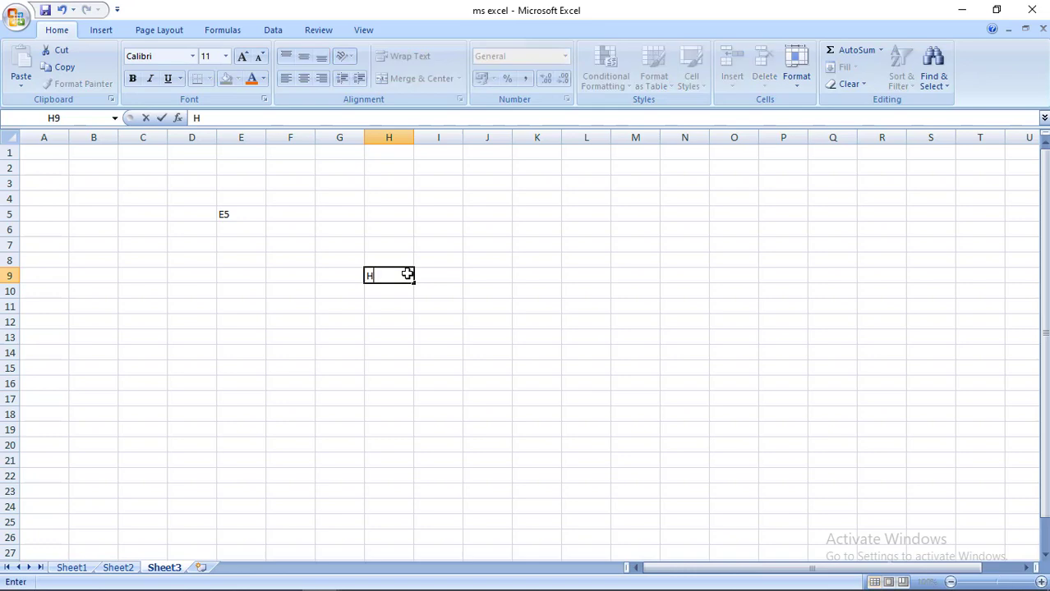
type("9")
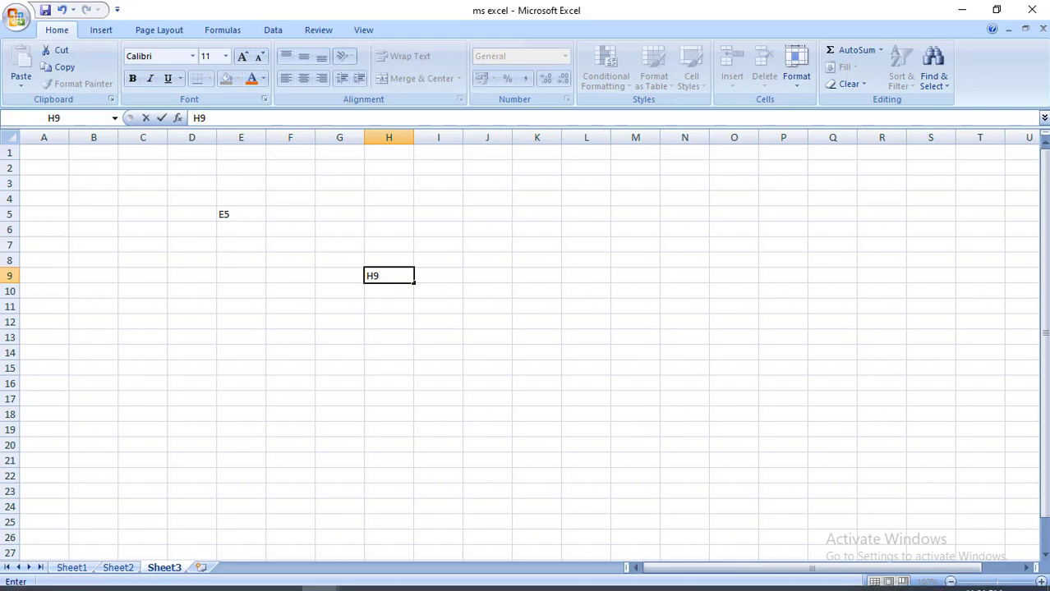
On Sheet1, enter ARUN in G11 and RAM in I11
left_click(82, 568)
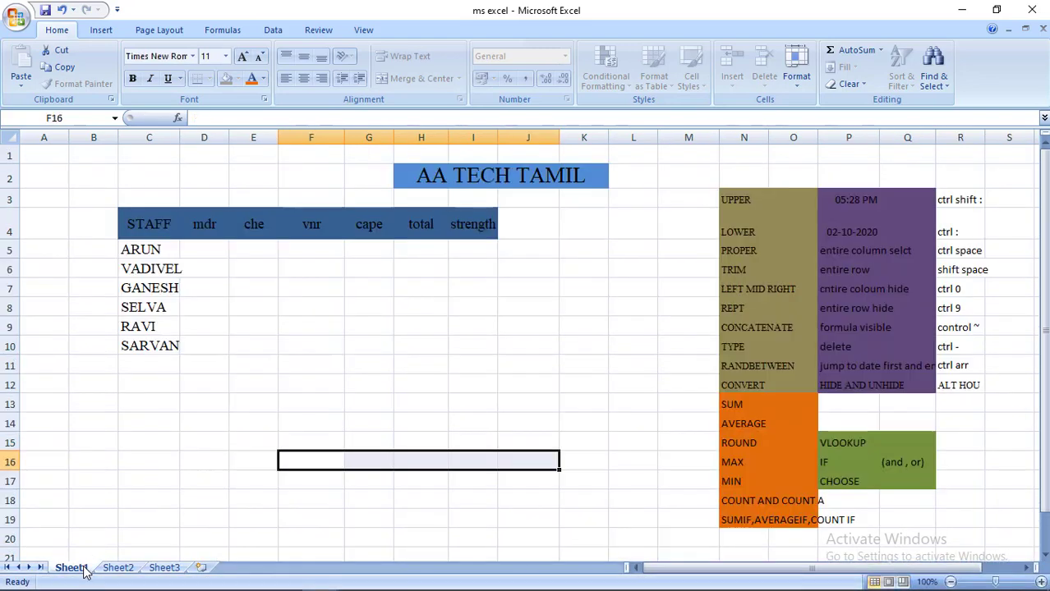
left_click(373, 324)
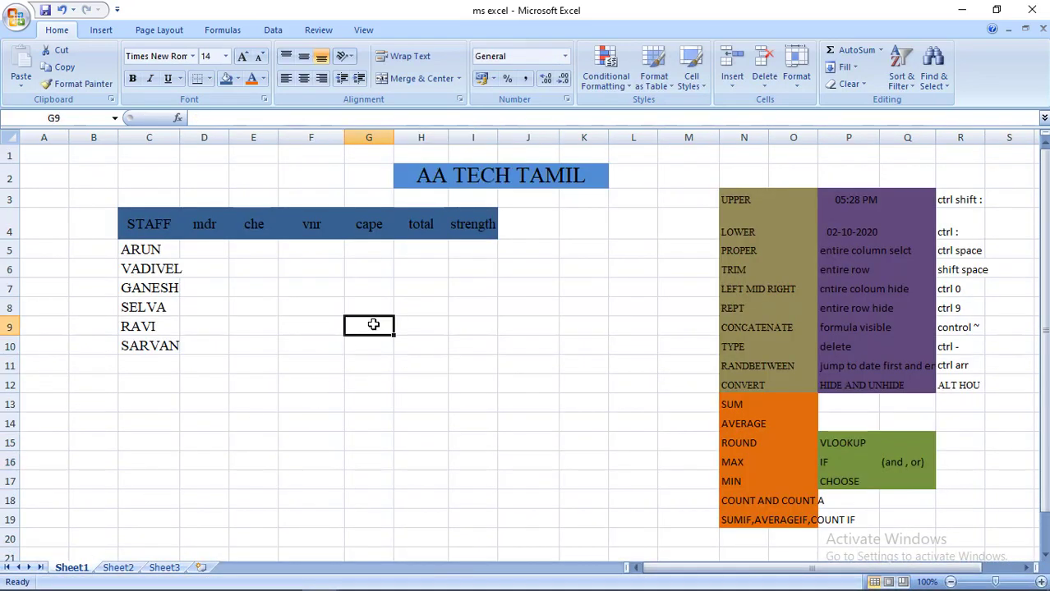
left_click(309, 378)
left_click(353, 361)
type("A")
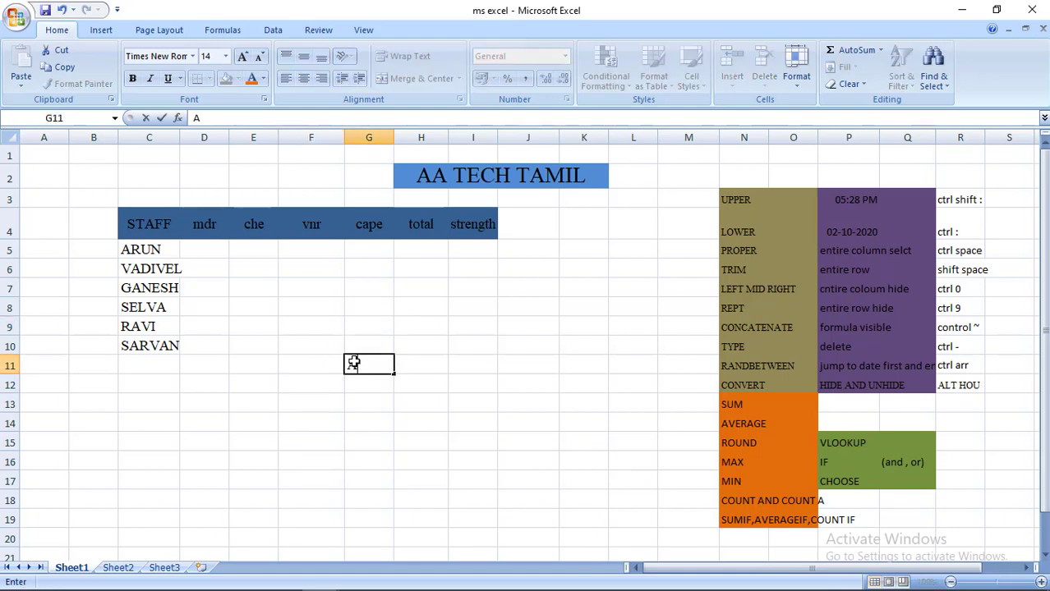
type("RUN")
key("Tab")
key("Tab")
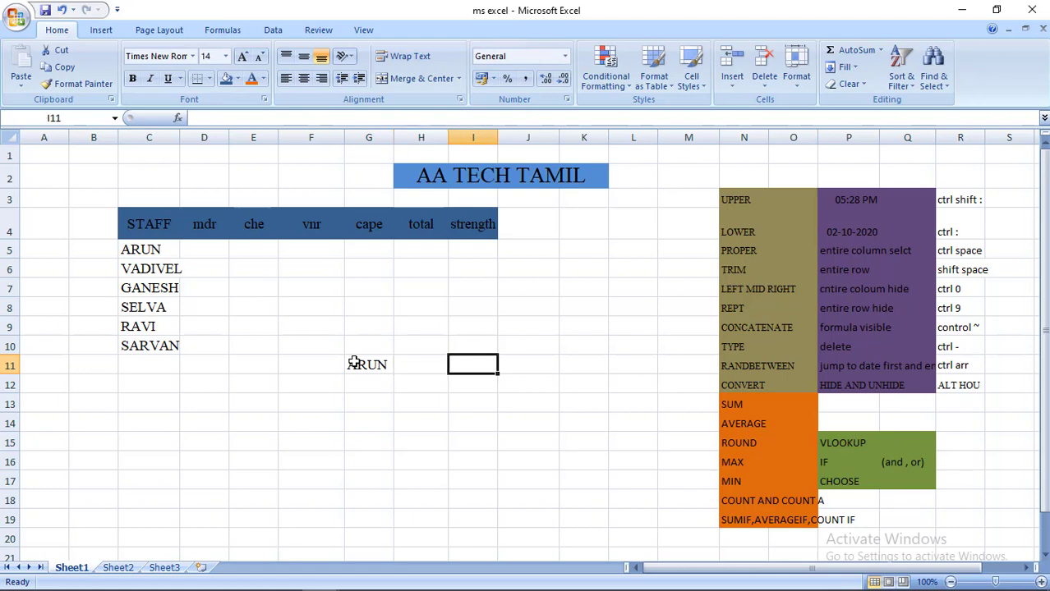
type("RAM")
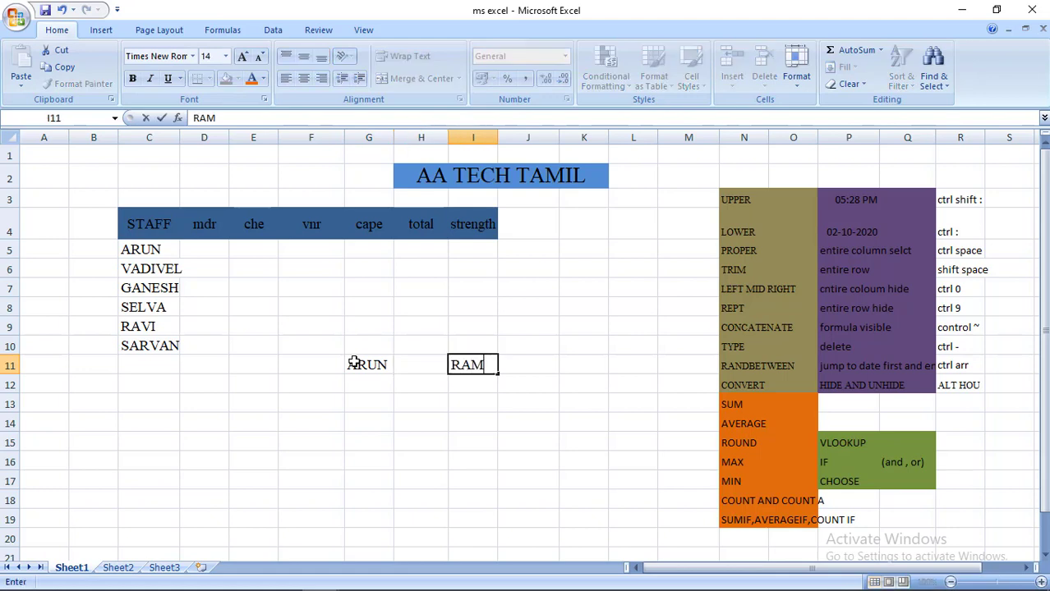
left_click(396, 397)
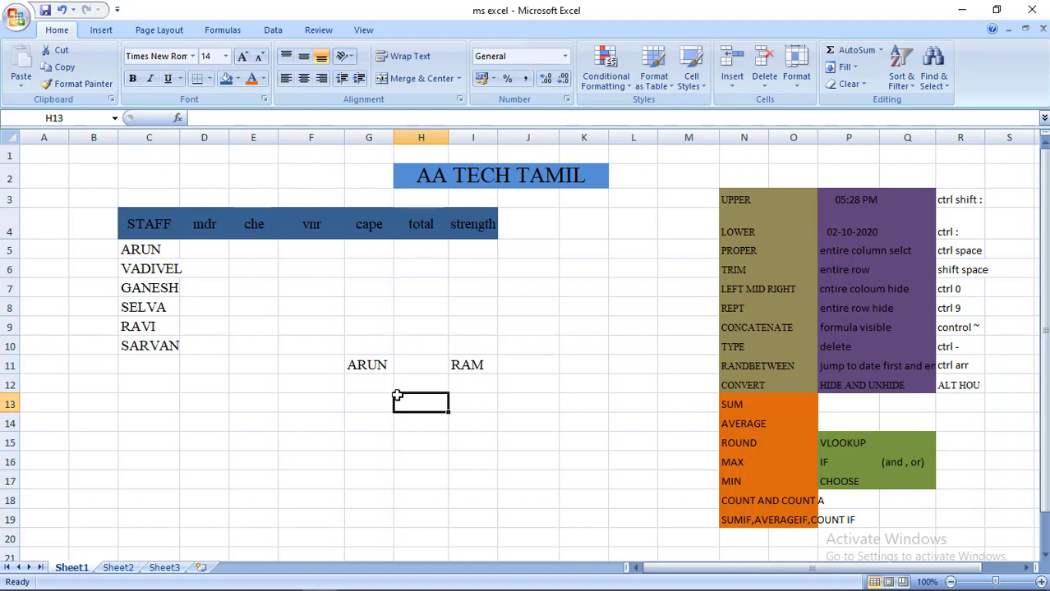
Overwrite ARUN in G11 with RAJ
left_click(382, 364)
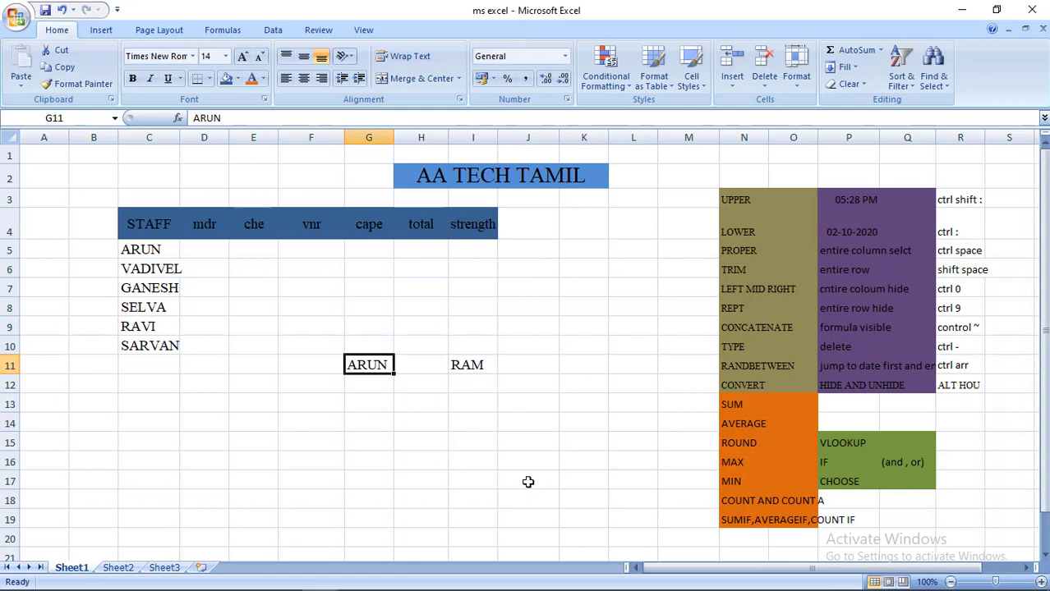
left_click(528, 482)
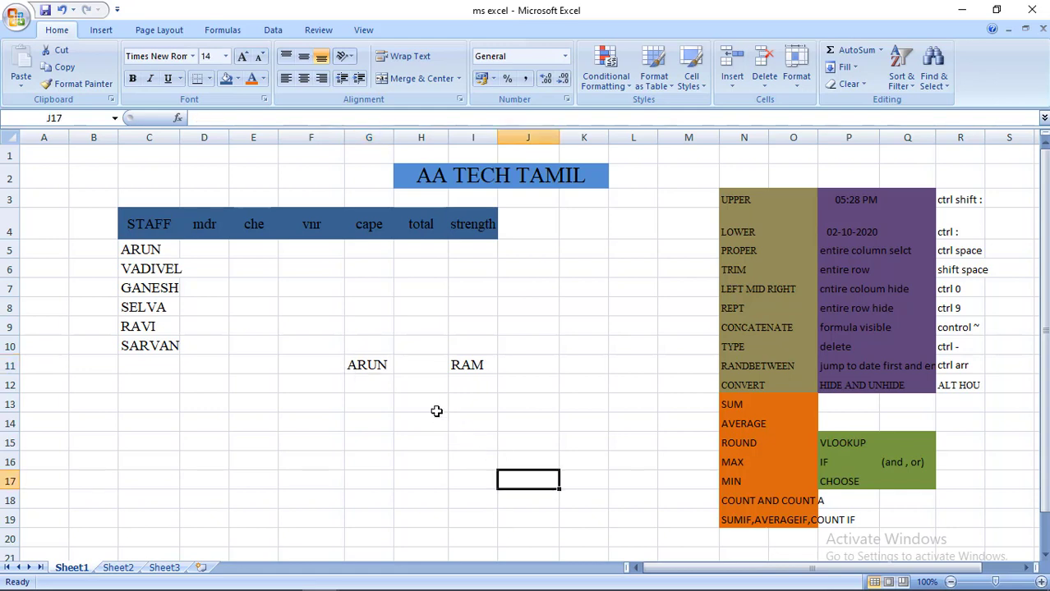
left_click(386, 378)
left_click(384, 365)
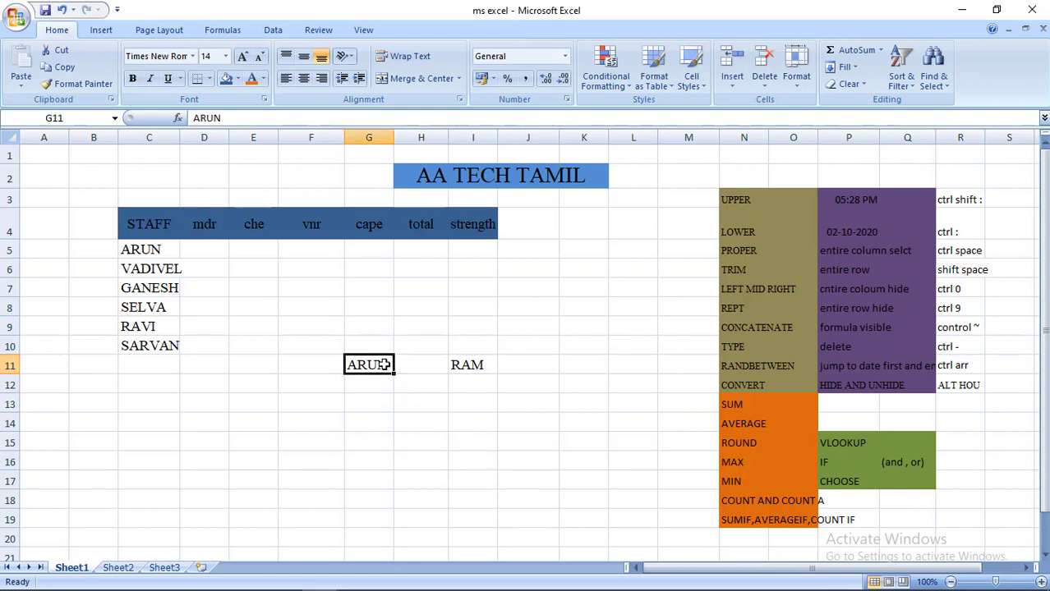
type("RAJ")
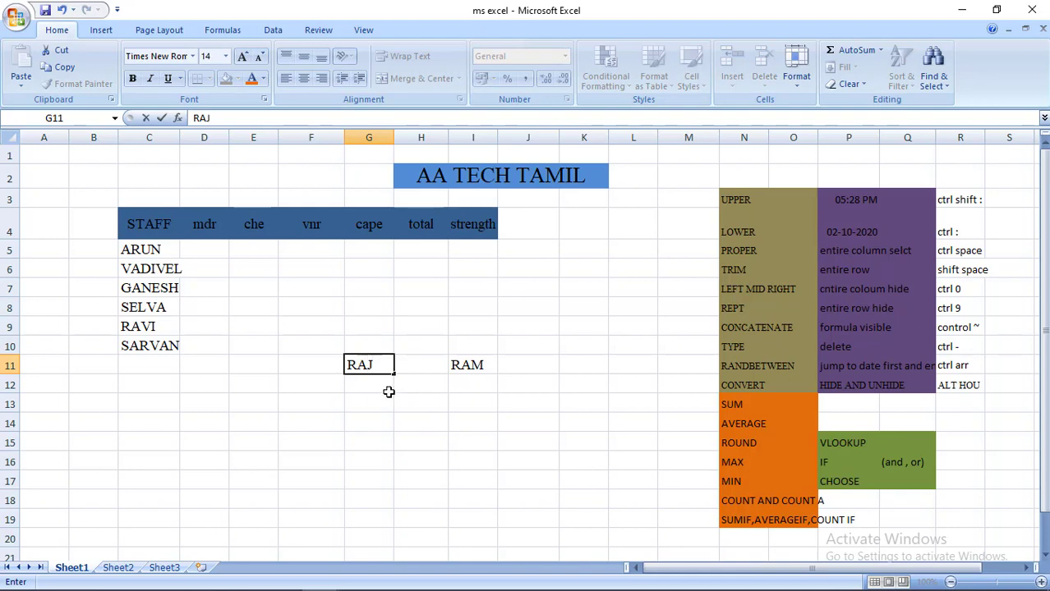
left_click(388, 391)
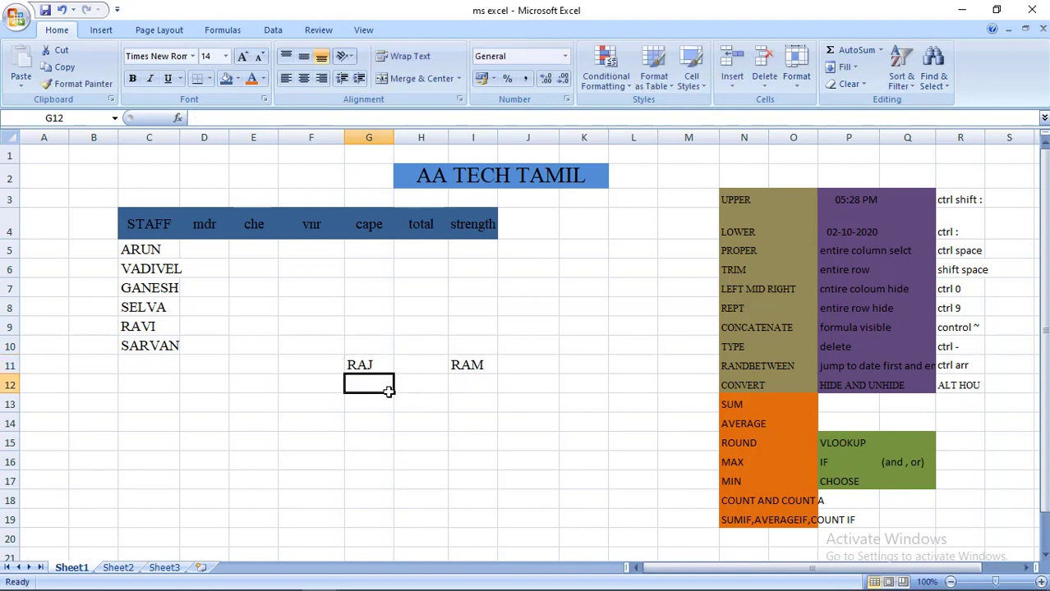
left_click(380, 363)
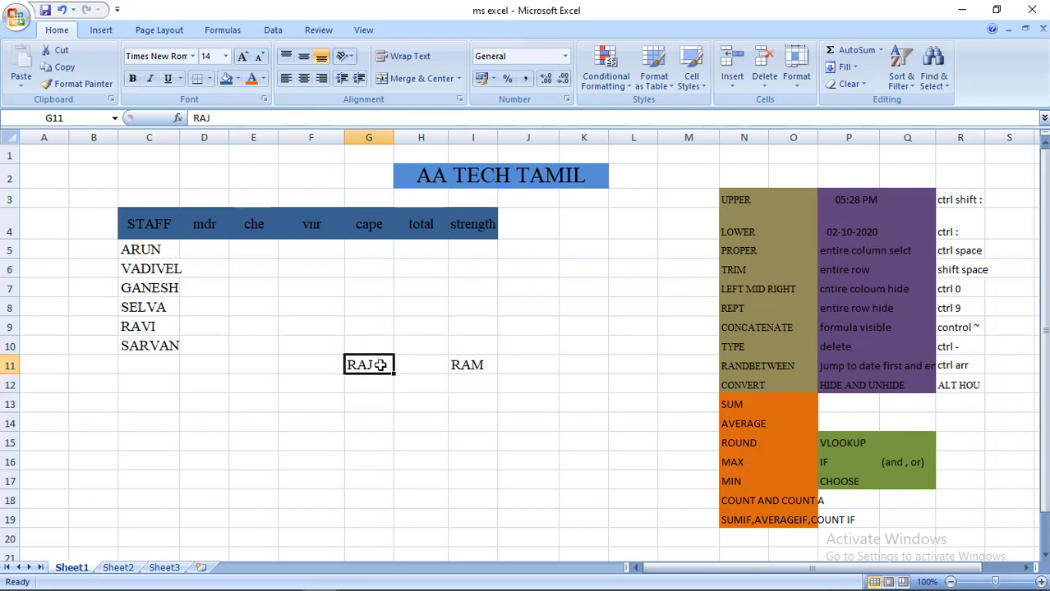
double_click(380, 365)
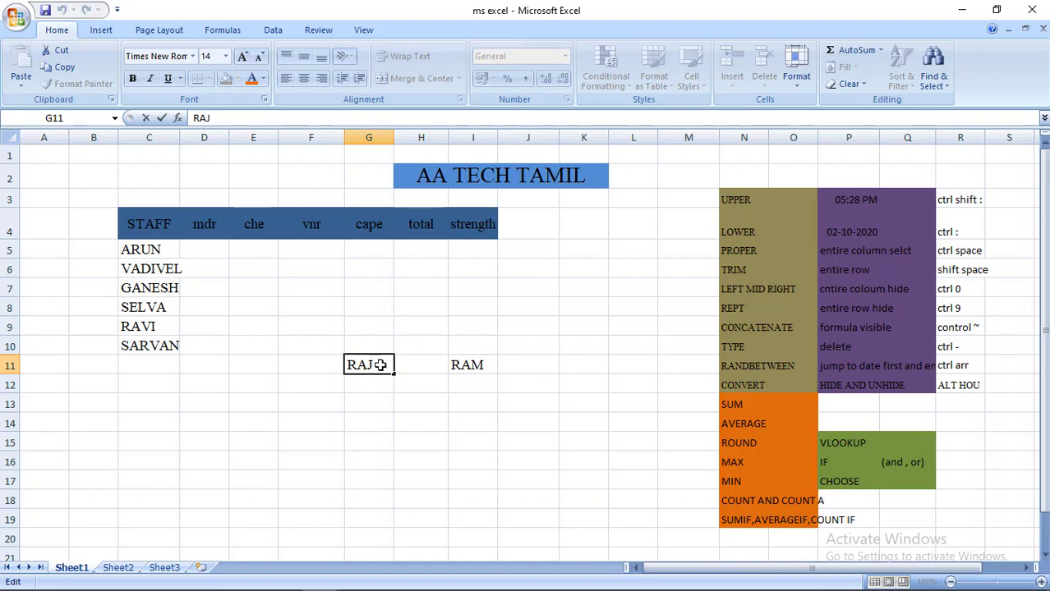
key("Home")
type("AR")
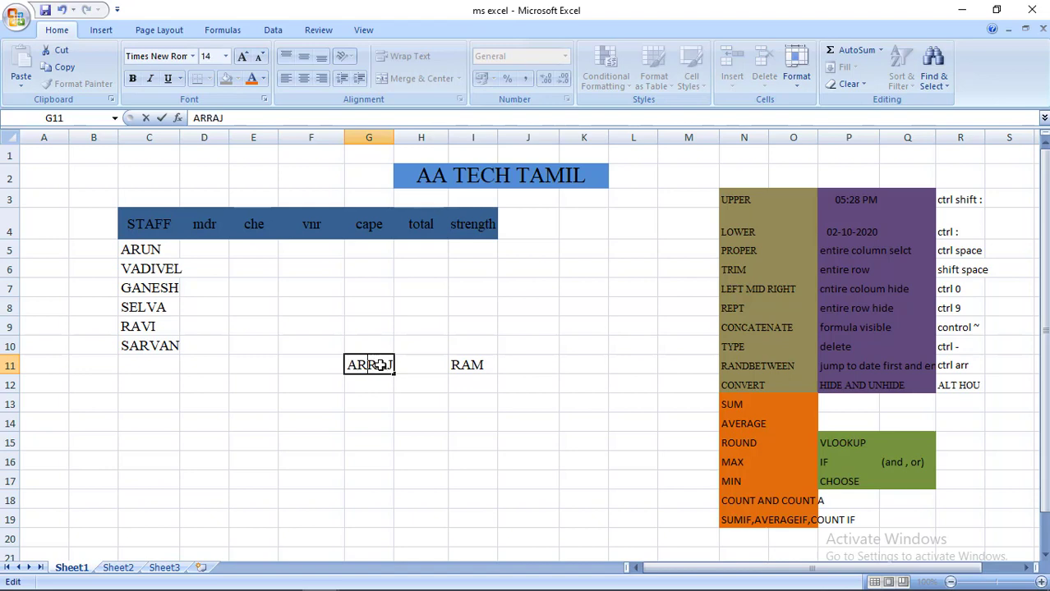
type("UN")
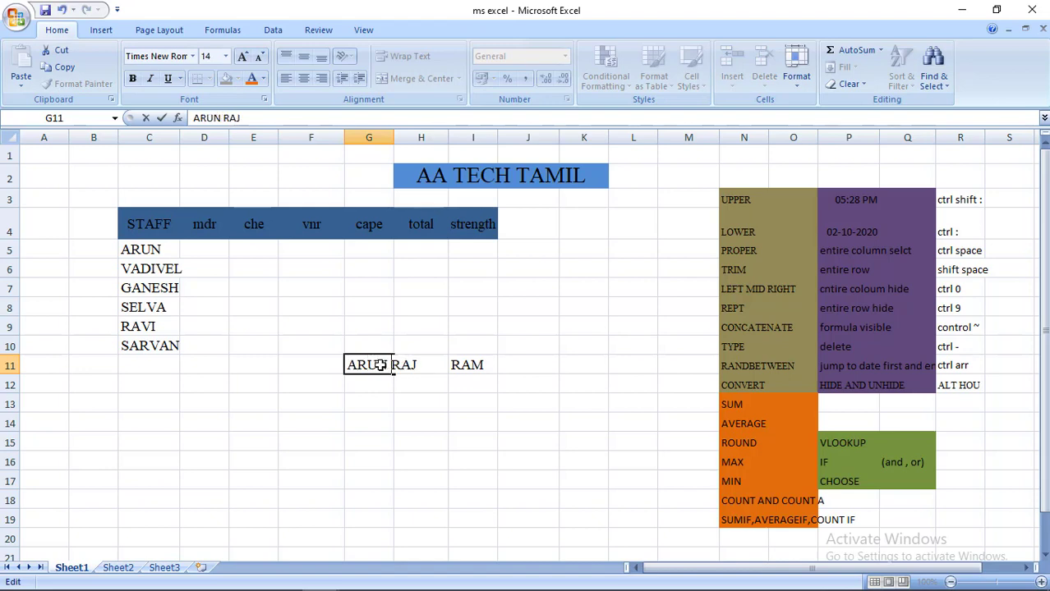
left_click(441, 392)
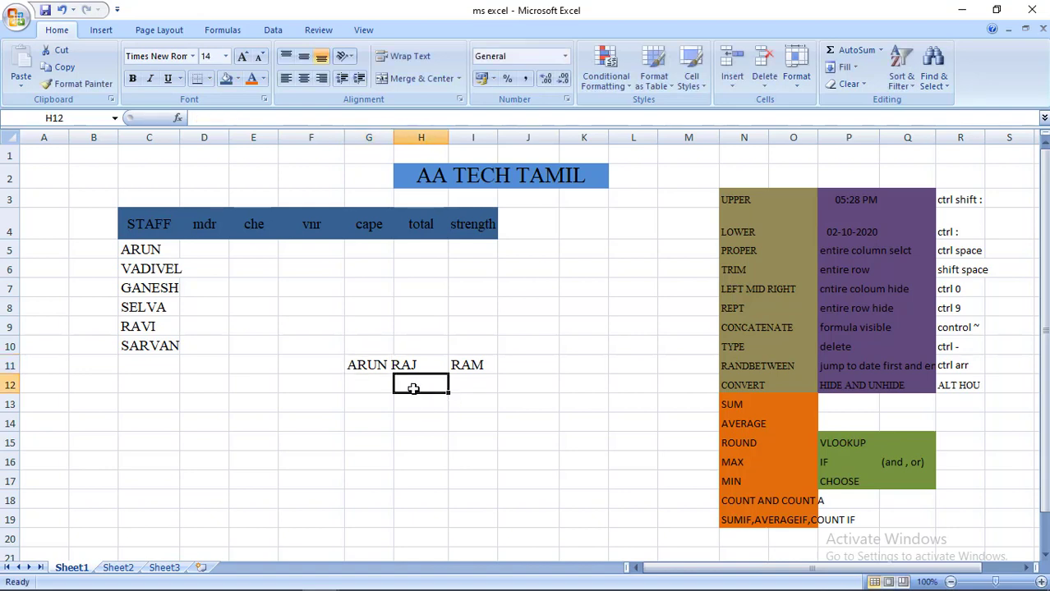
Delete RAM from cell I11
left_click(469, 367)
key("Delete")
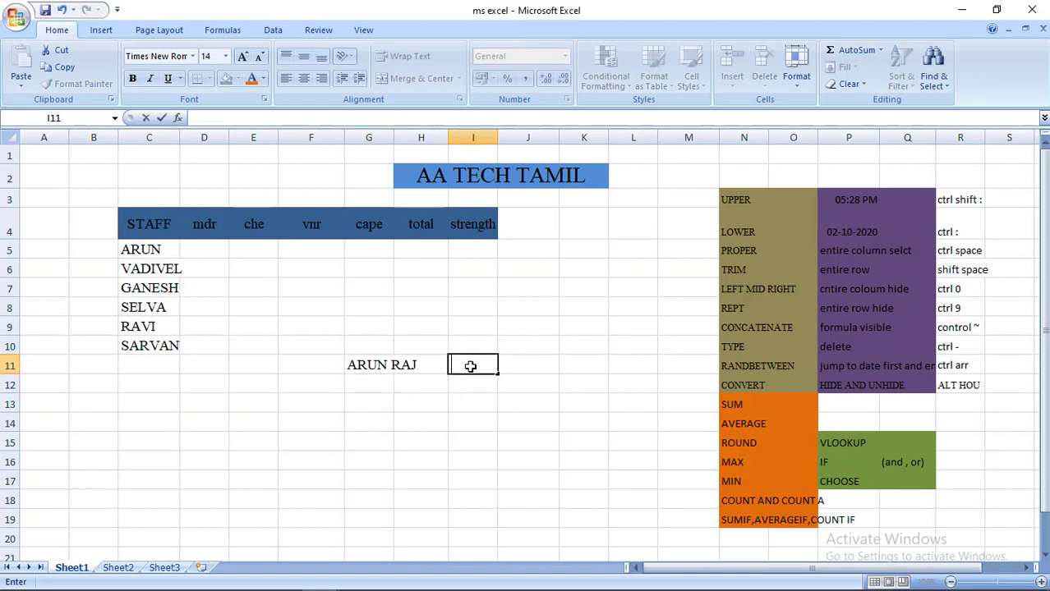
left_click(346, 364)
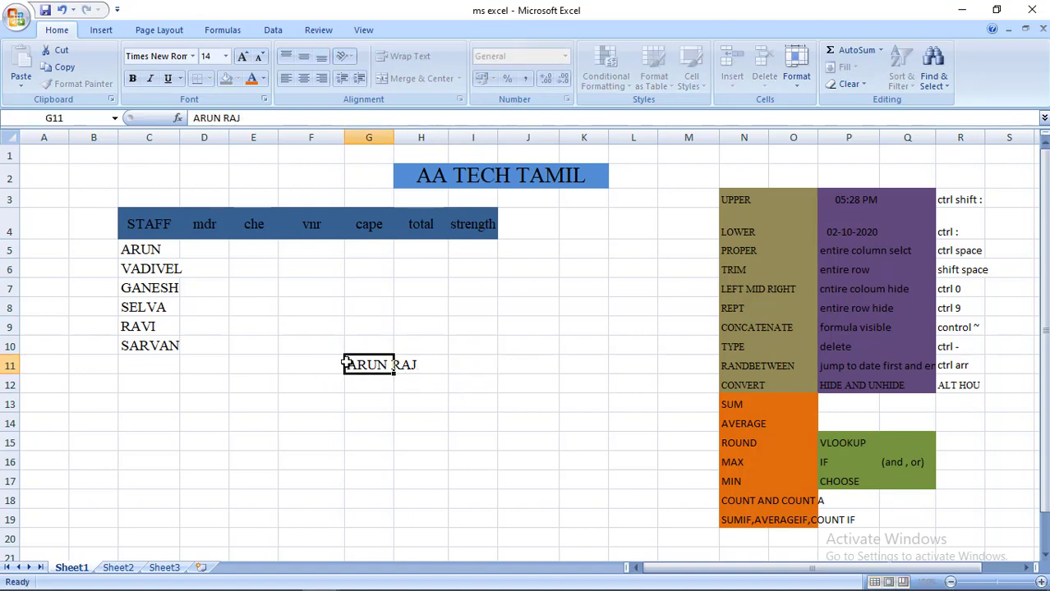
left_click(166, 350)
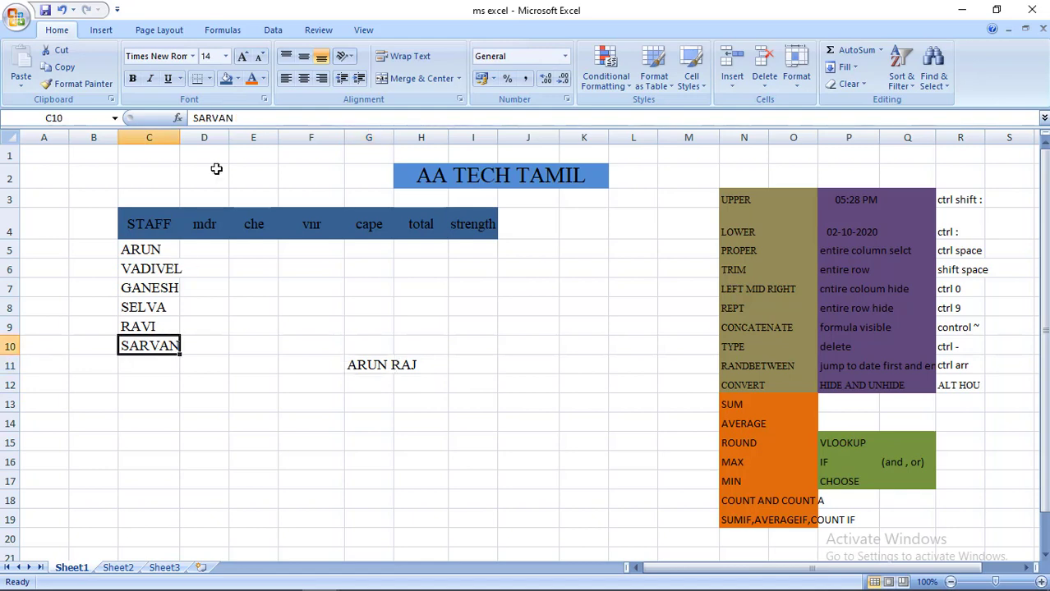
left_click(242, 118)
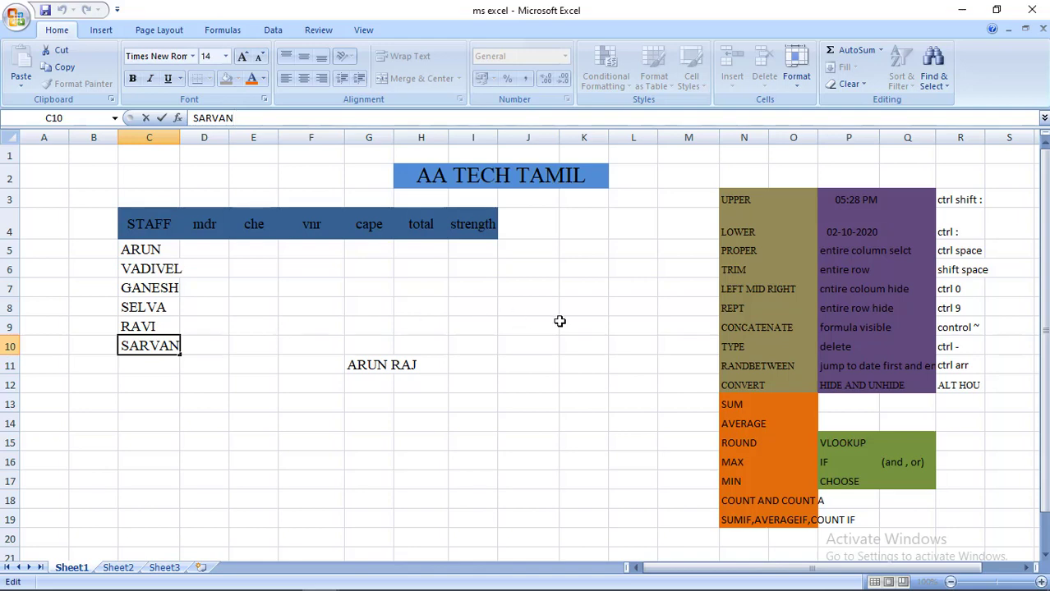
left_click_drag(789, 329, 399, 363)
left_click(407, 364)
left_click(367, 365)
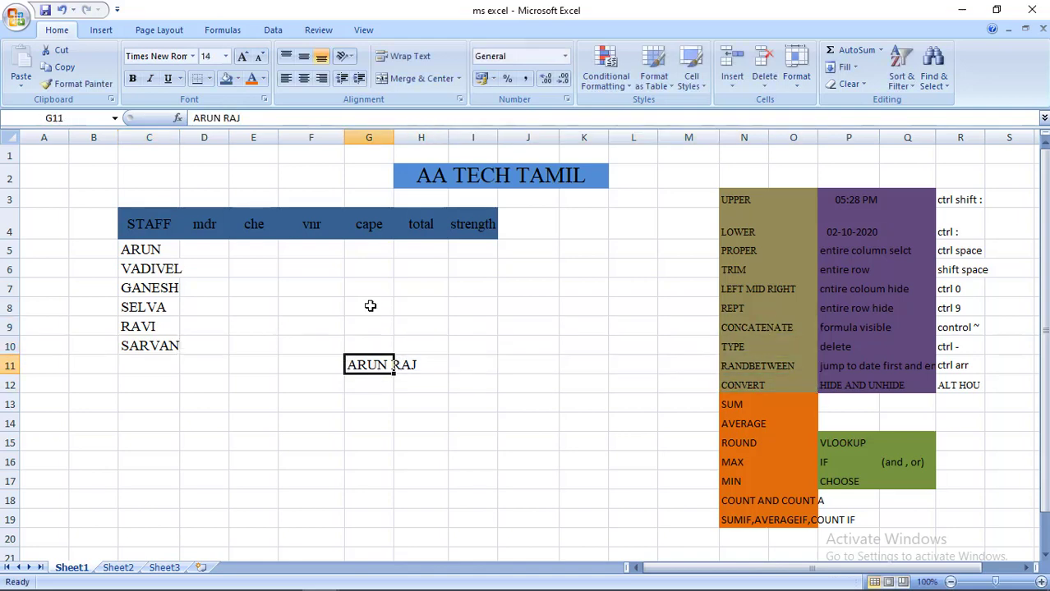
left_click(354, 121)
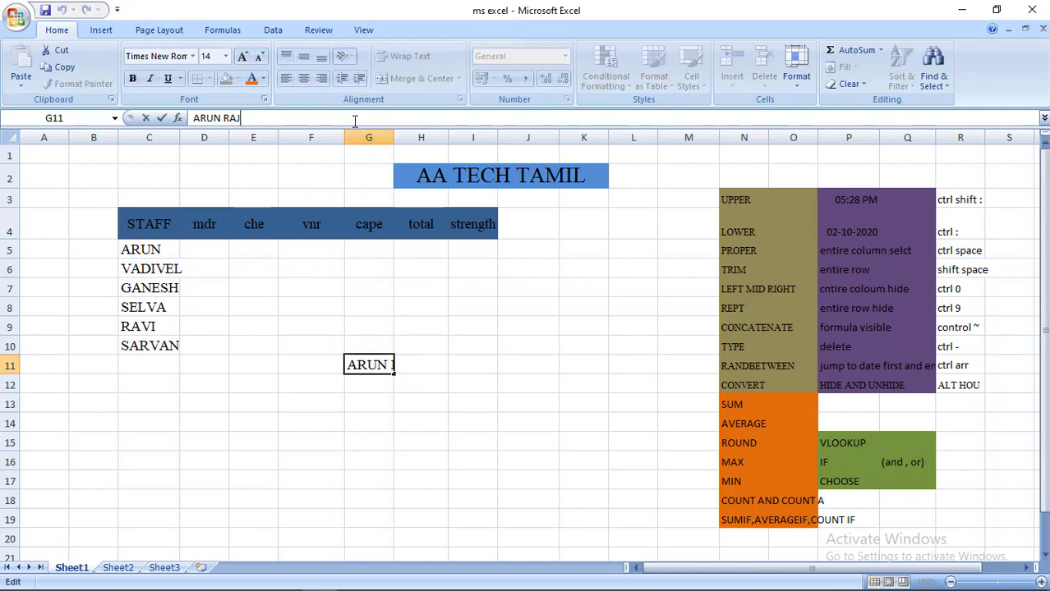
type(" KU")
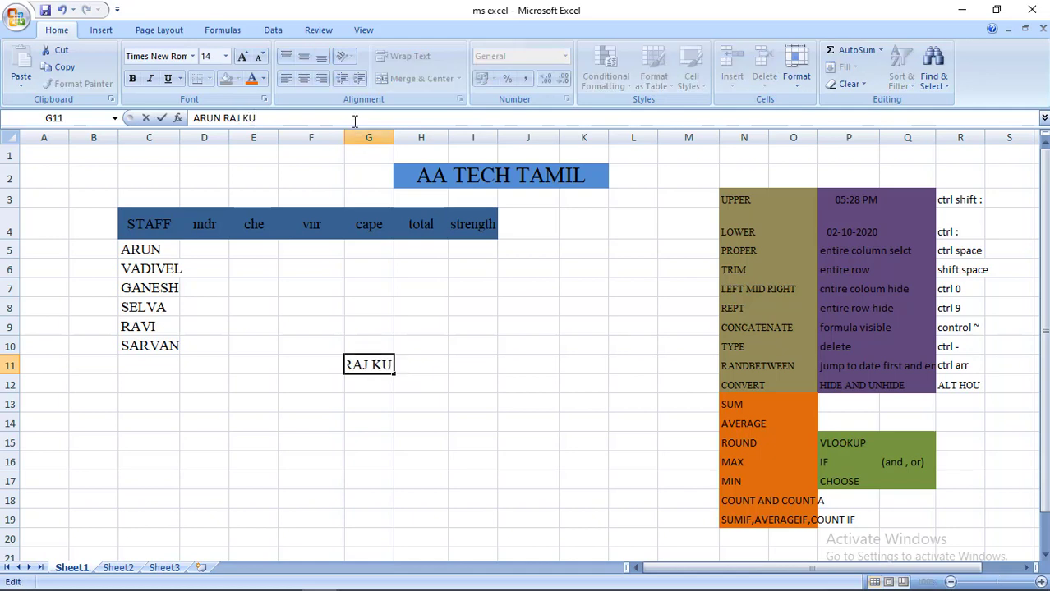
type("MAR")
left_click(489, 423)
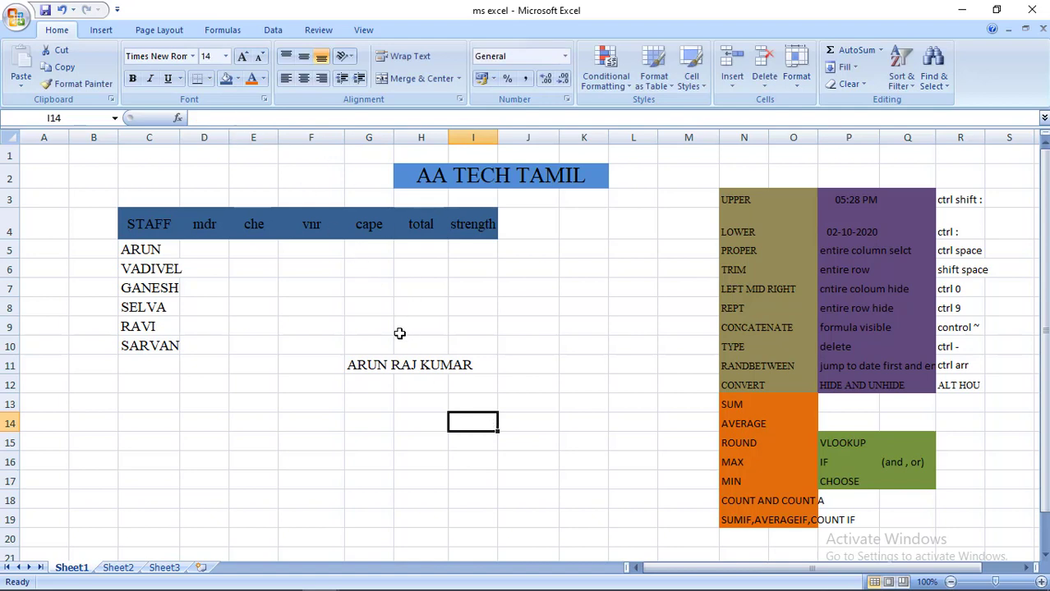
Check that G11 holds the full name and I11 under its overflow is empty
left_click(391, 357)
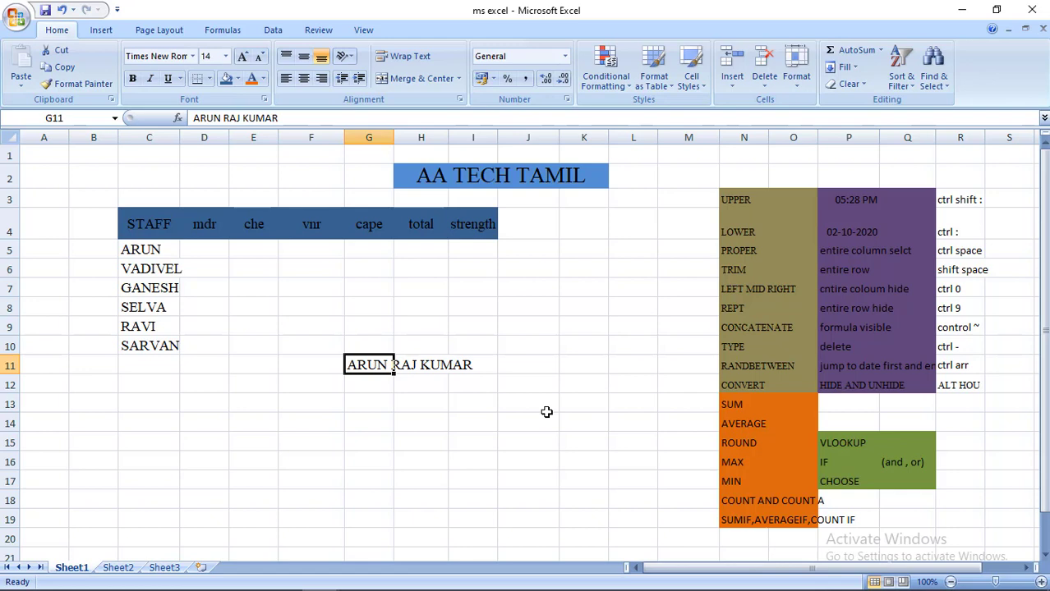
left_click(472, 422)
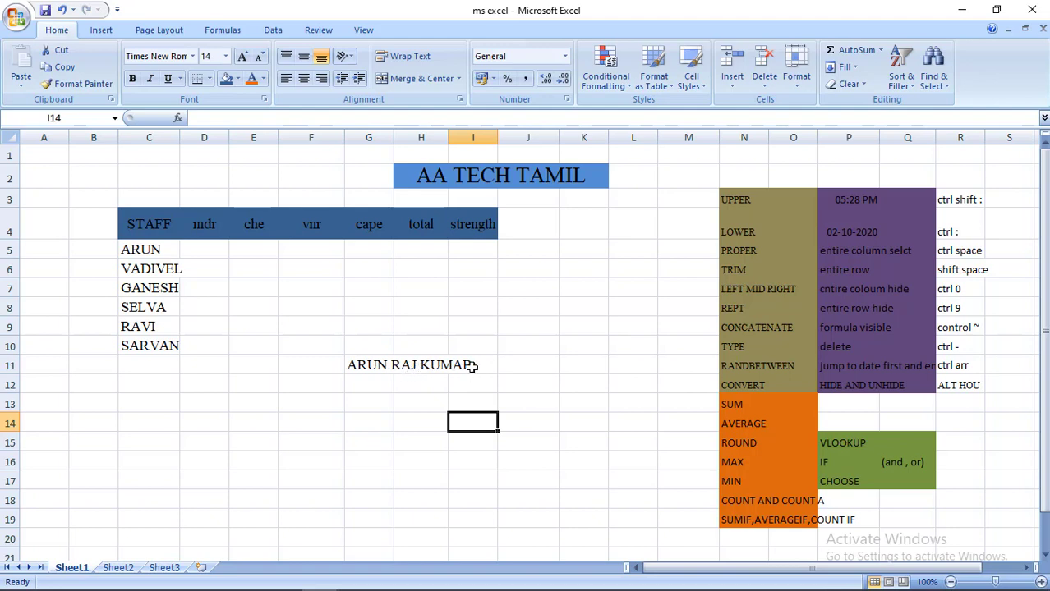
left_click(429, 364)
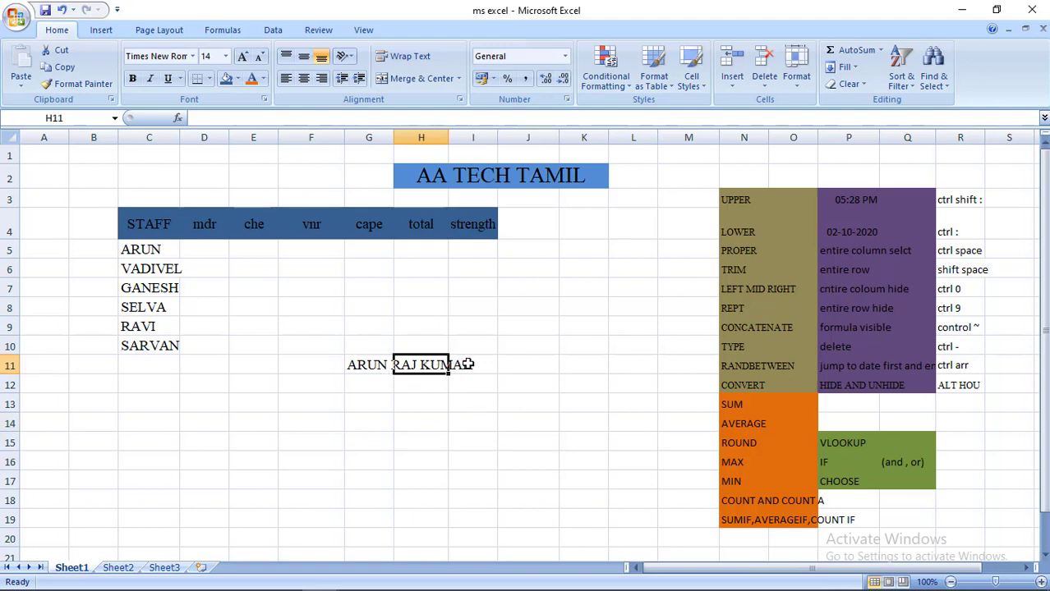
left_click(466, 364)
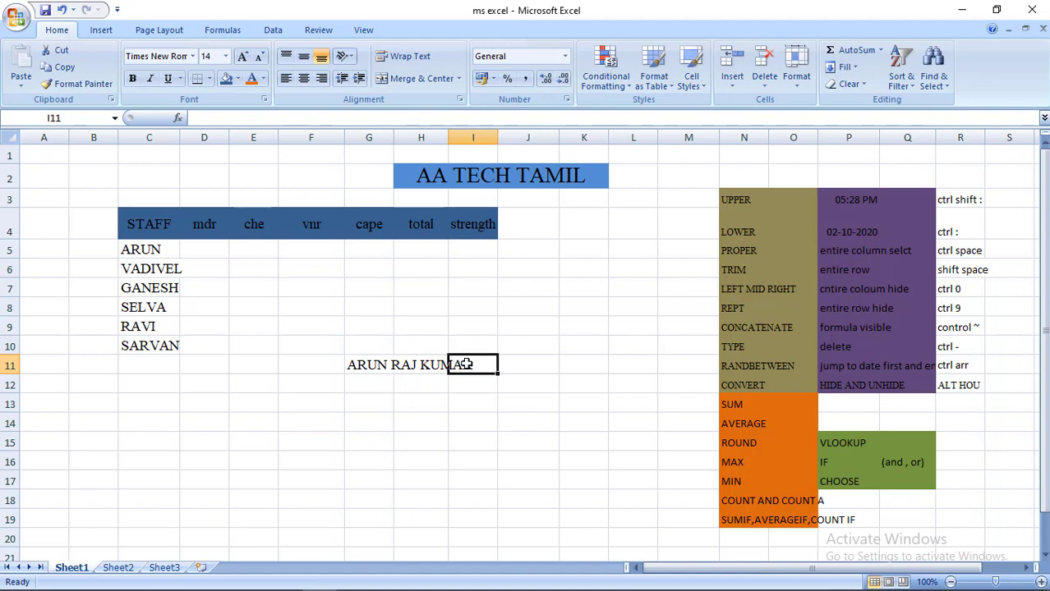
left_click(421, 376)
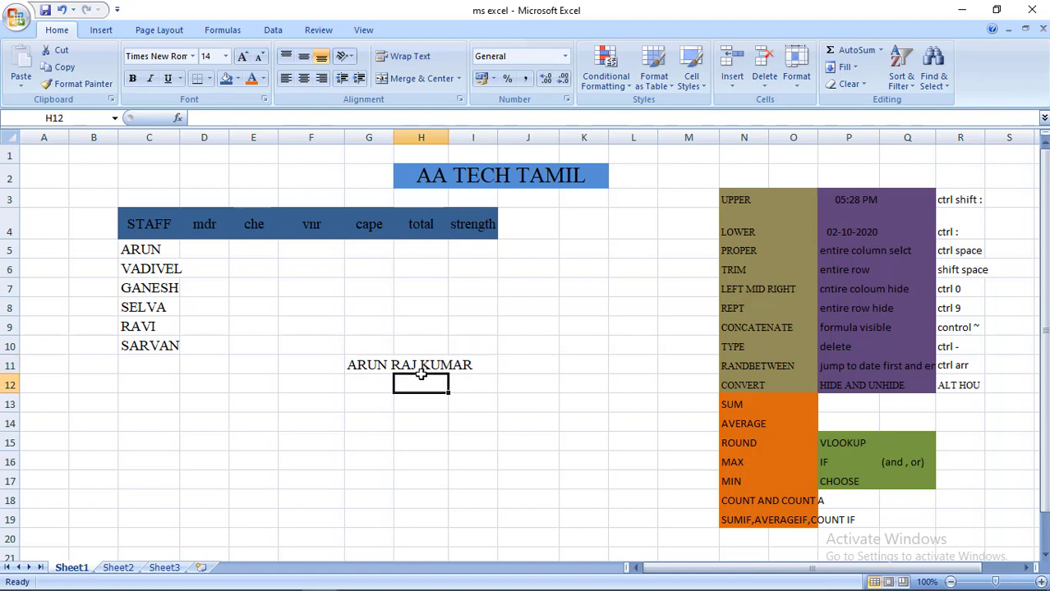
left_click(421, 365)
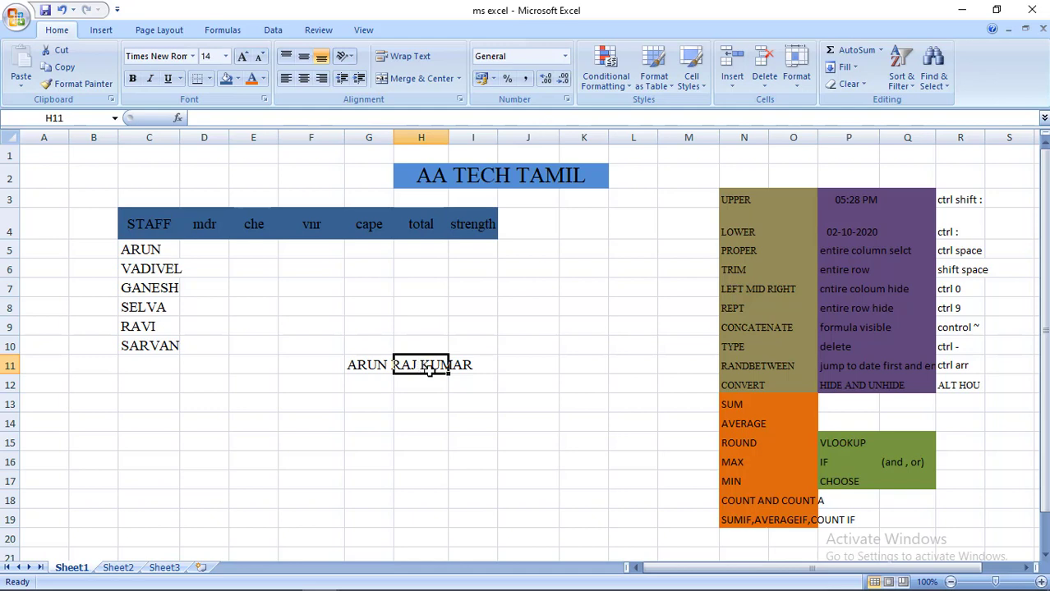
type("GANE")
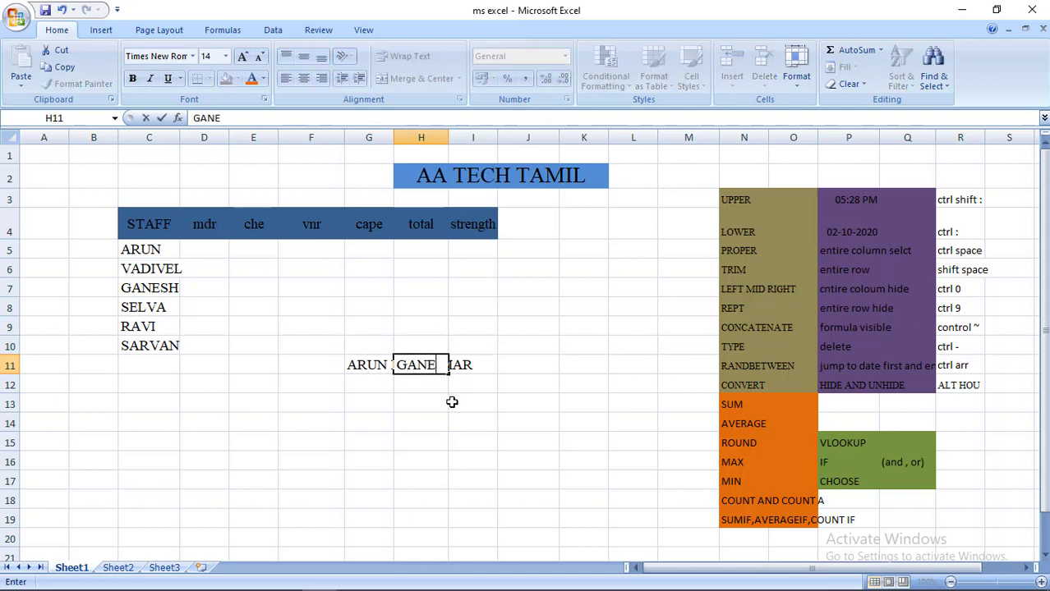
type("SH")
left_click(456, 416)
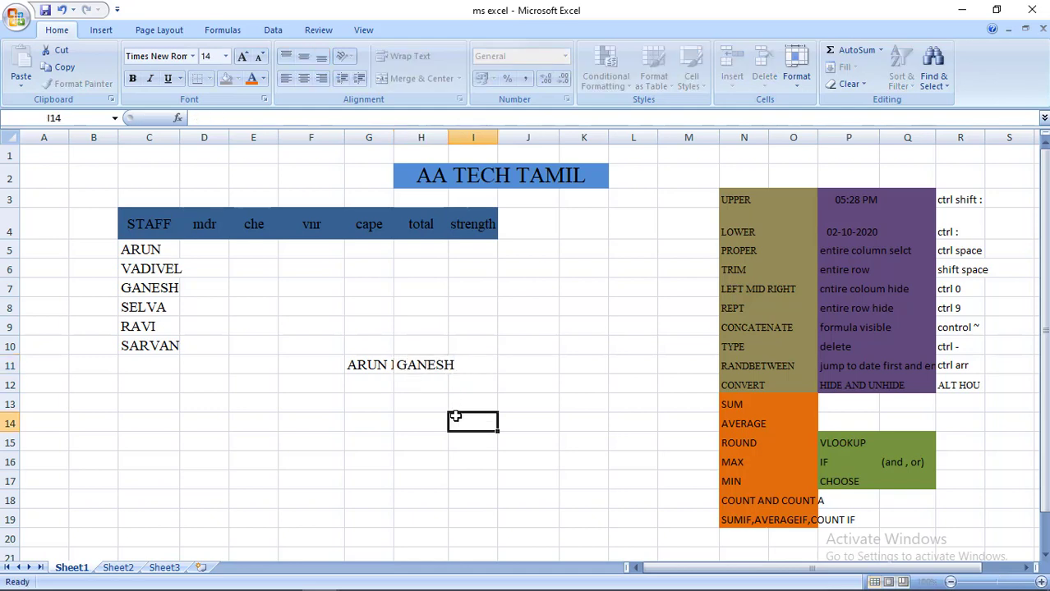
left_click(382, 363)
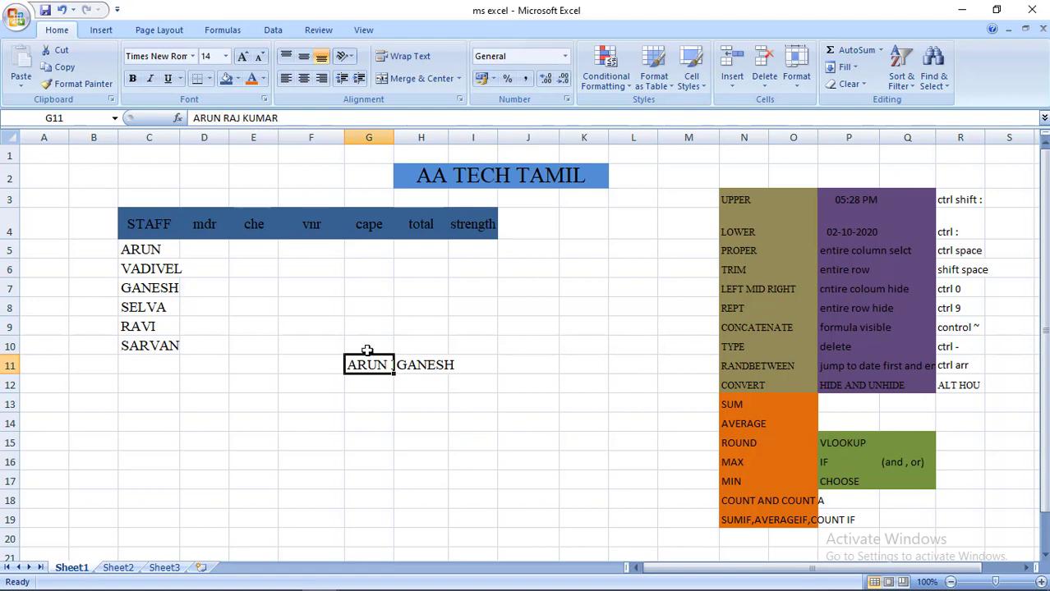
left_click(423, 364)
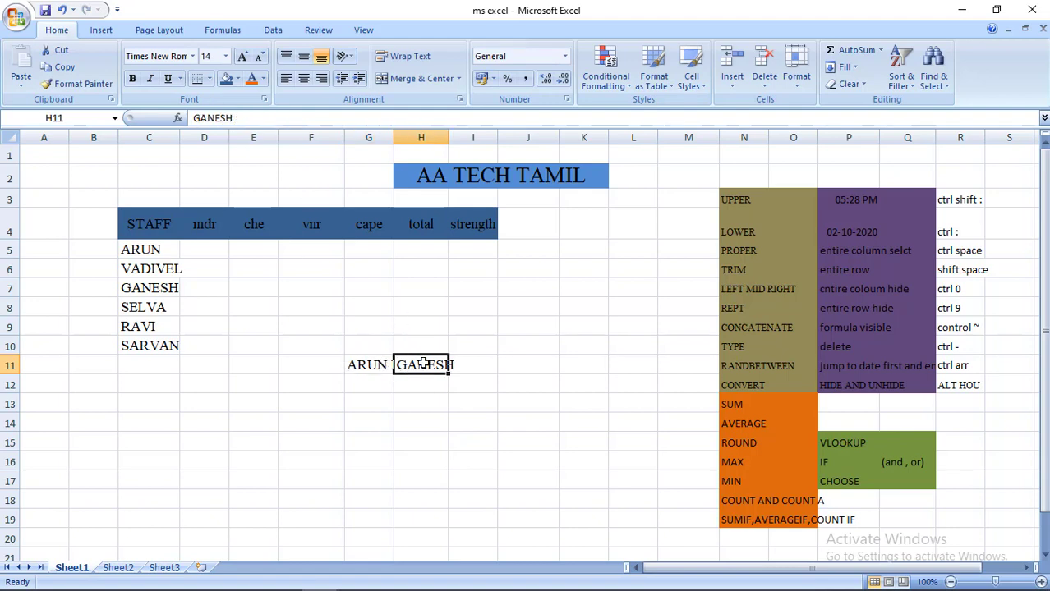
key("Delete")
left_click(360, 399)
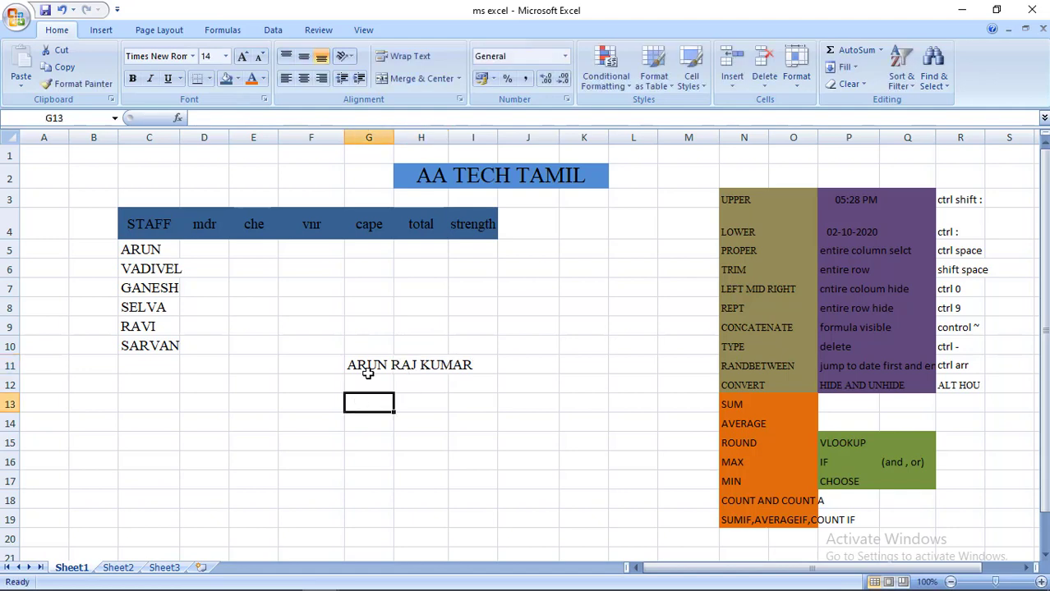
left_click(376, 367)
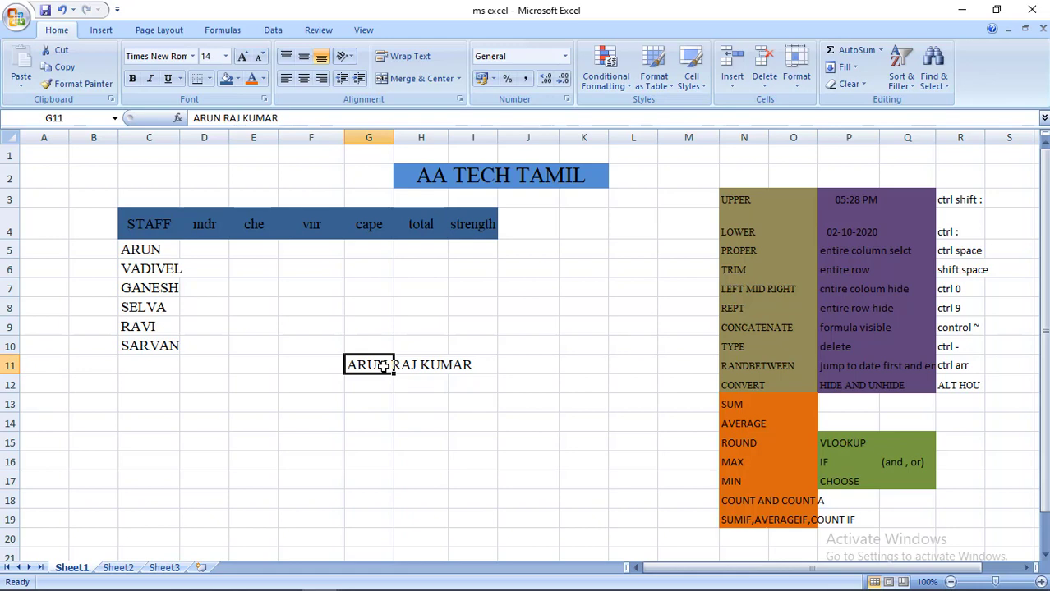
left_click_drag(382, 368, 465, 364)
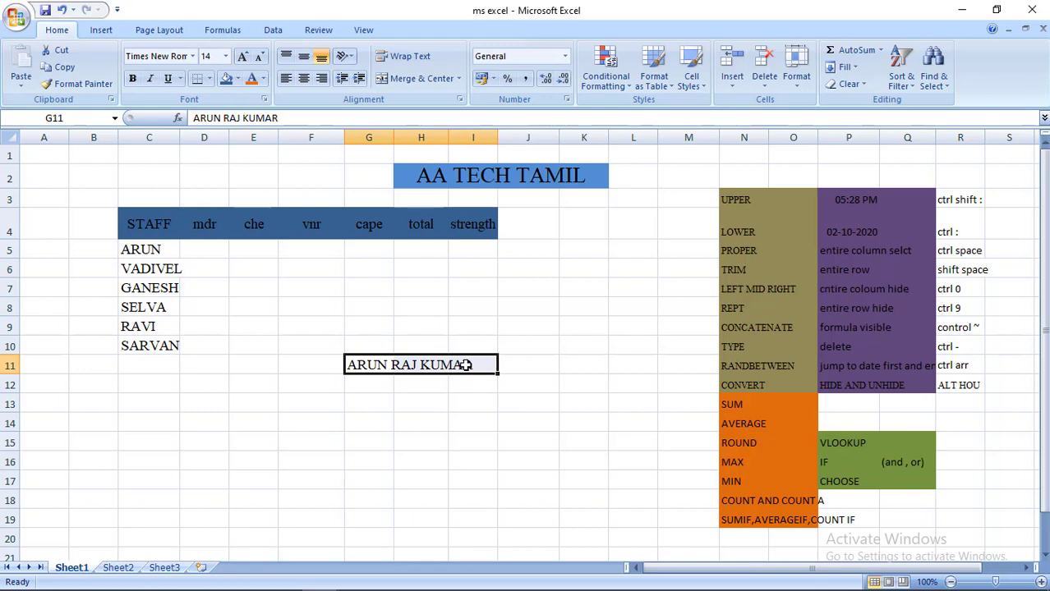
key("Left")
key("Right")
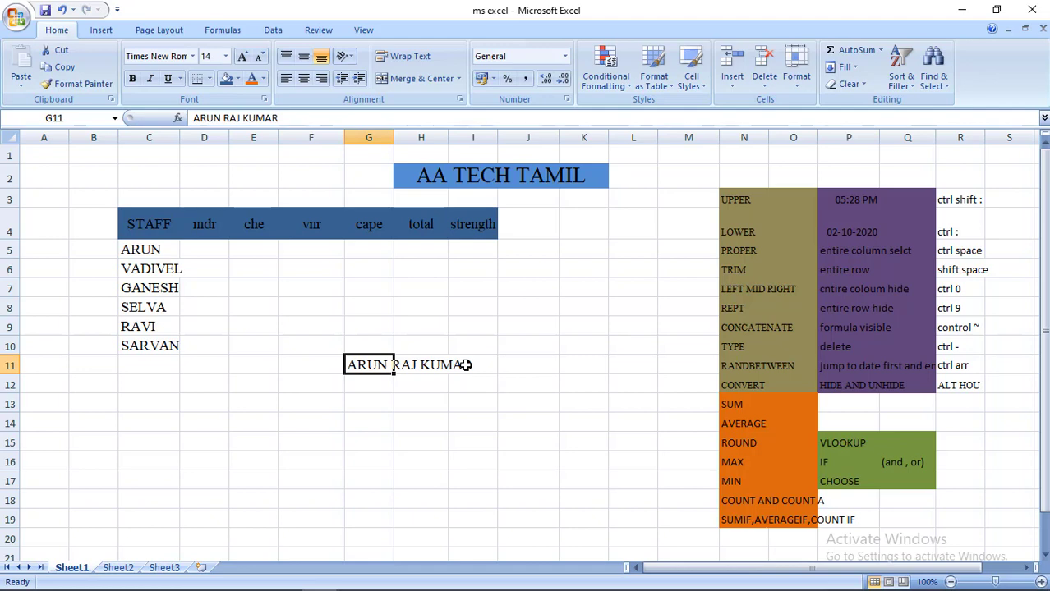
key("shift+Right")
key("shift+Right")
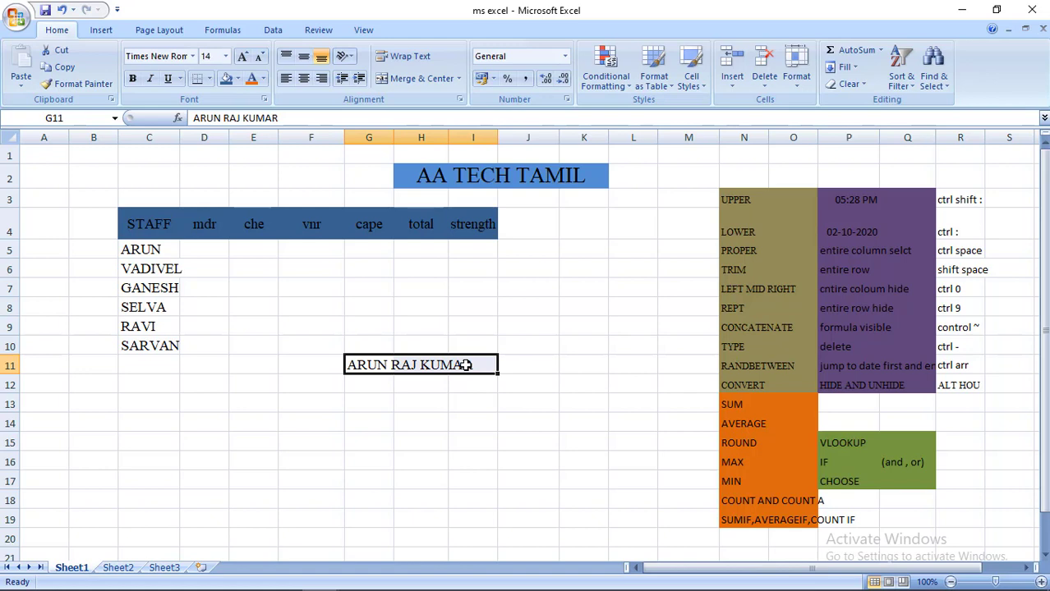
key("shift+Right")
key("shift+Right")
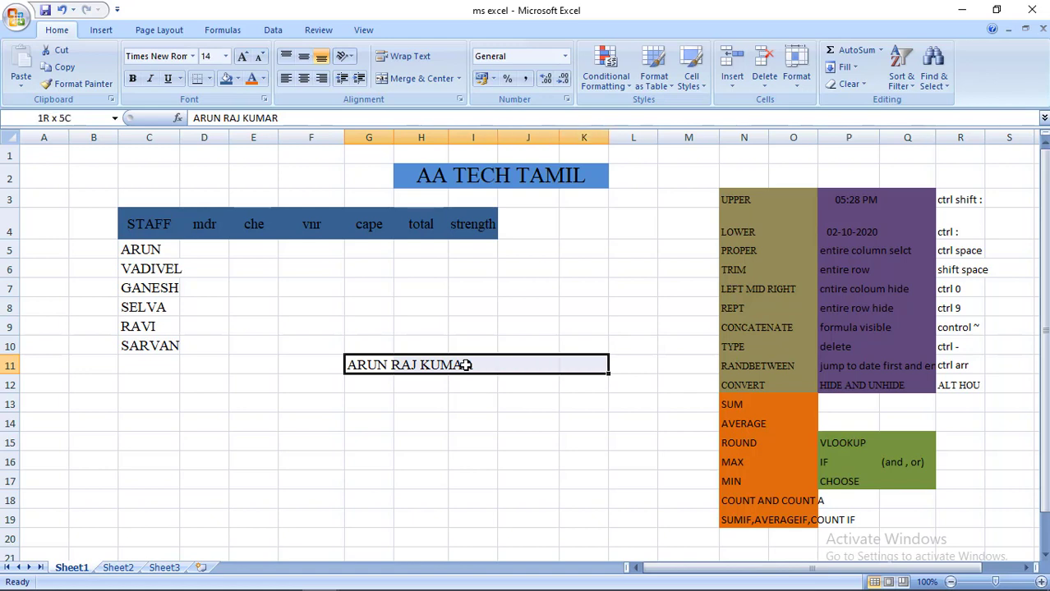
key("shift+Down")
key("shift+Down")
key("shift+Down")
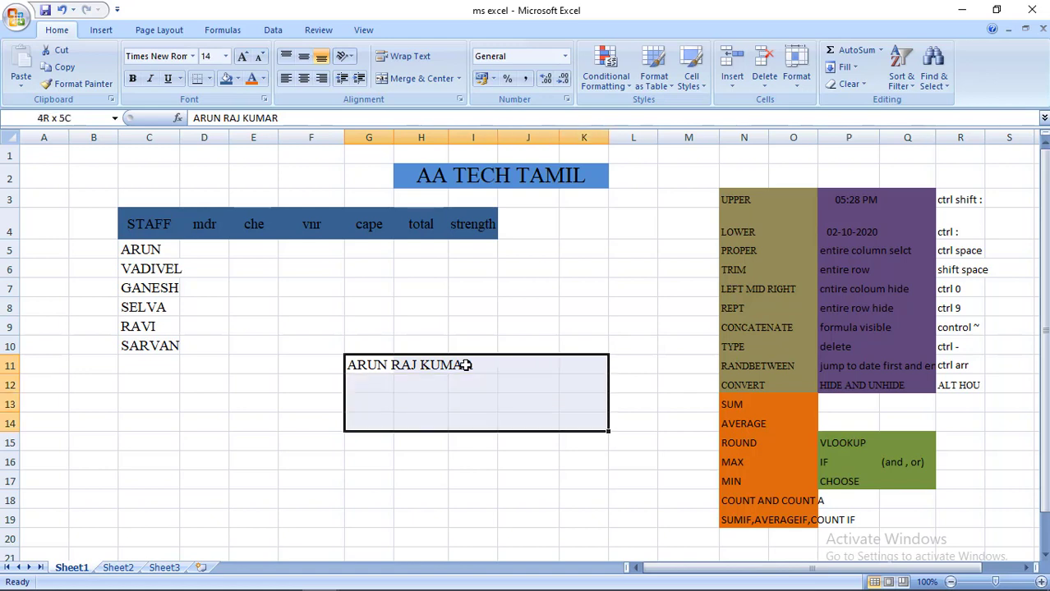
key("shift+Down")
key("shift+Up")
key("shift+Up")
key("shift+Up")
key("shift+Up")
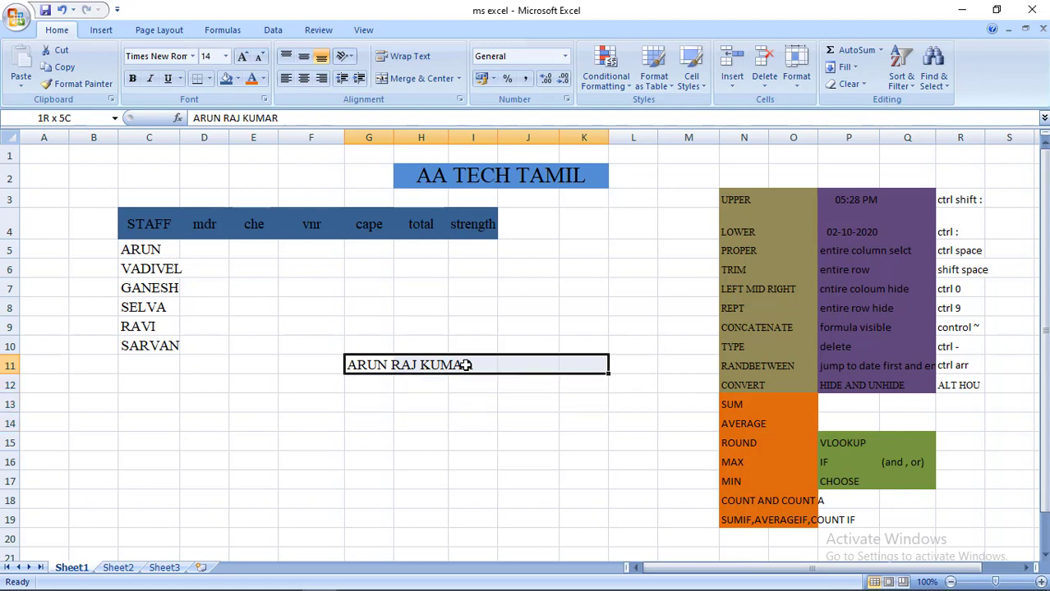
key("shift+Right")
key("shift+Right")
key("shift+Left")
key("shift+Left")
key("shift+Left")
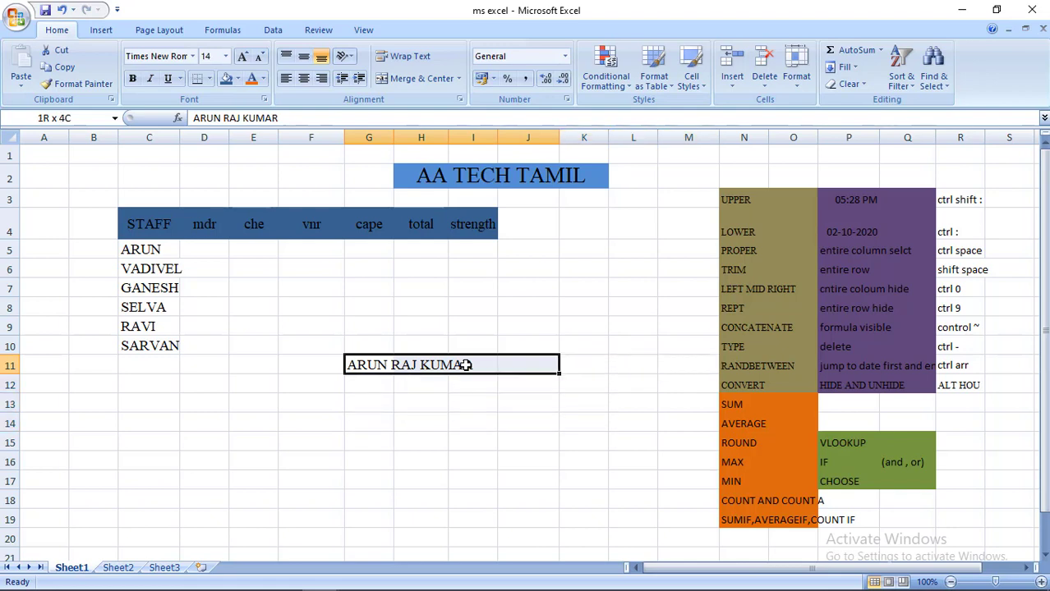
key("shift+Left")
key("shift+Left")
key("shift+Left")
key("shift+Right")
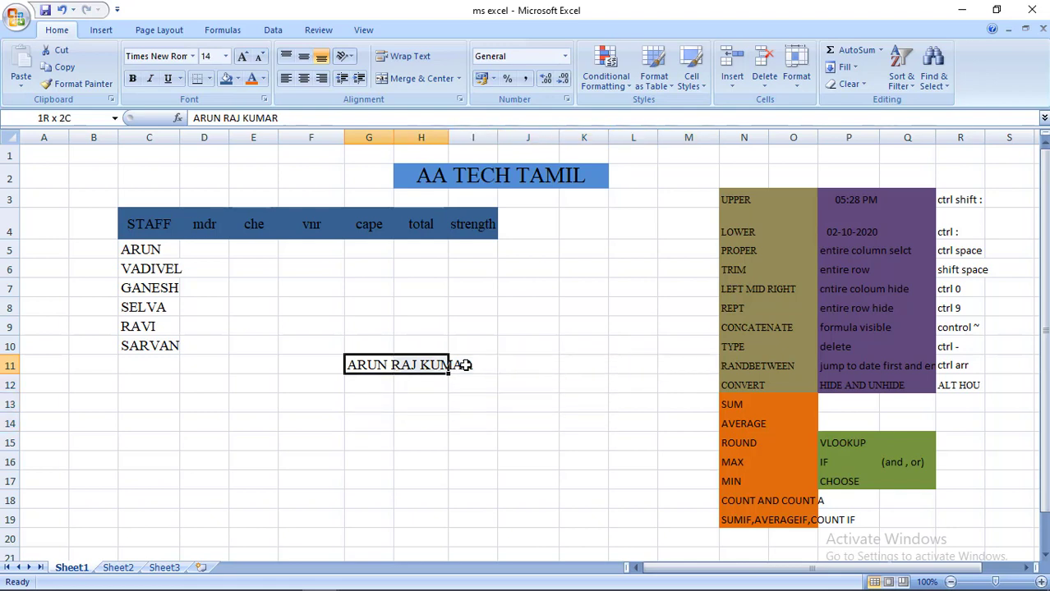
key("shift+Right")
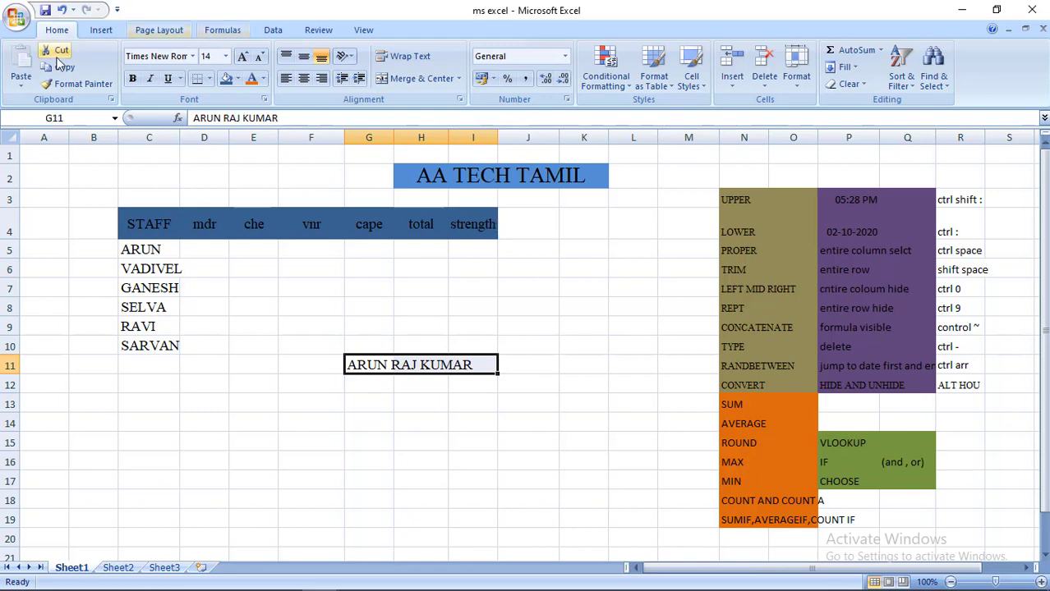
left_click(459, 79)
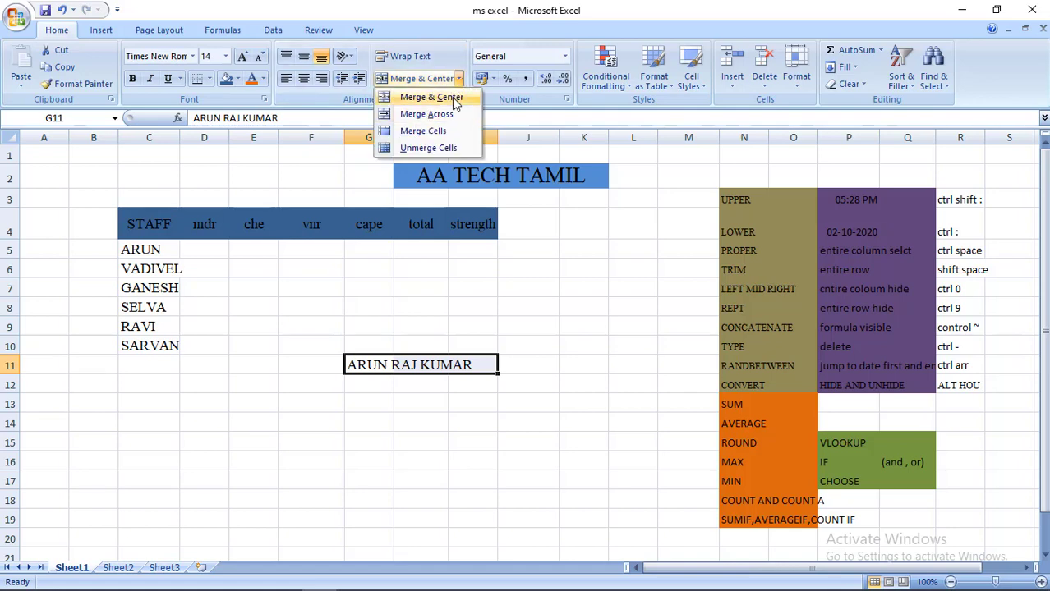
left_click(452, 97)
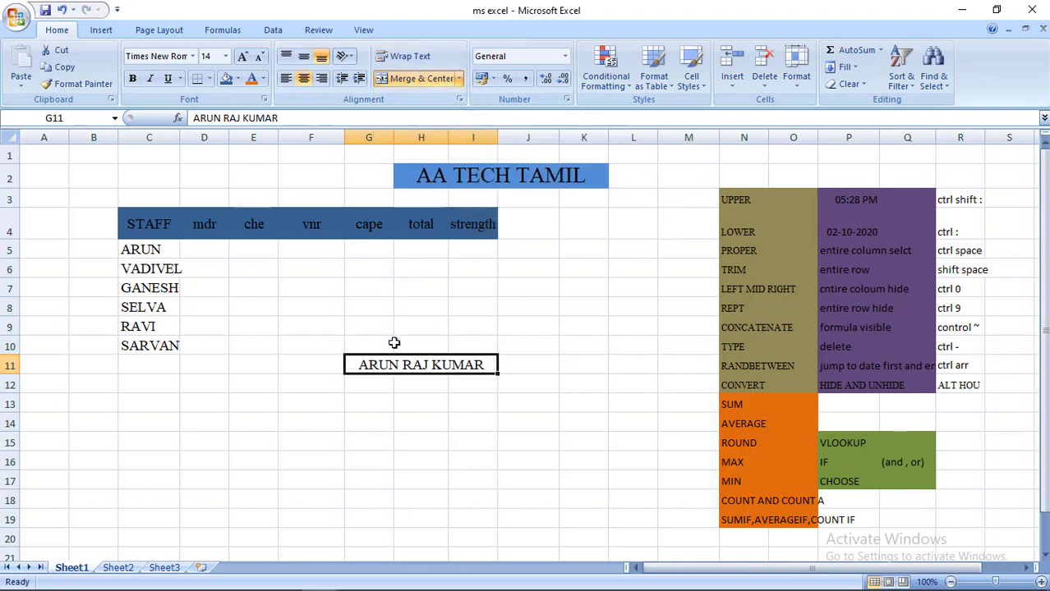
left_click_drag(406, 422, 380, 366)
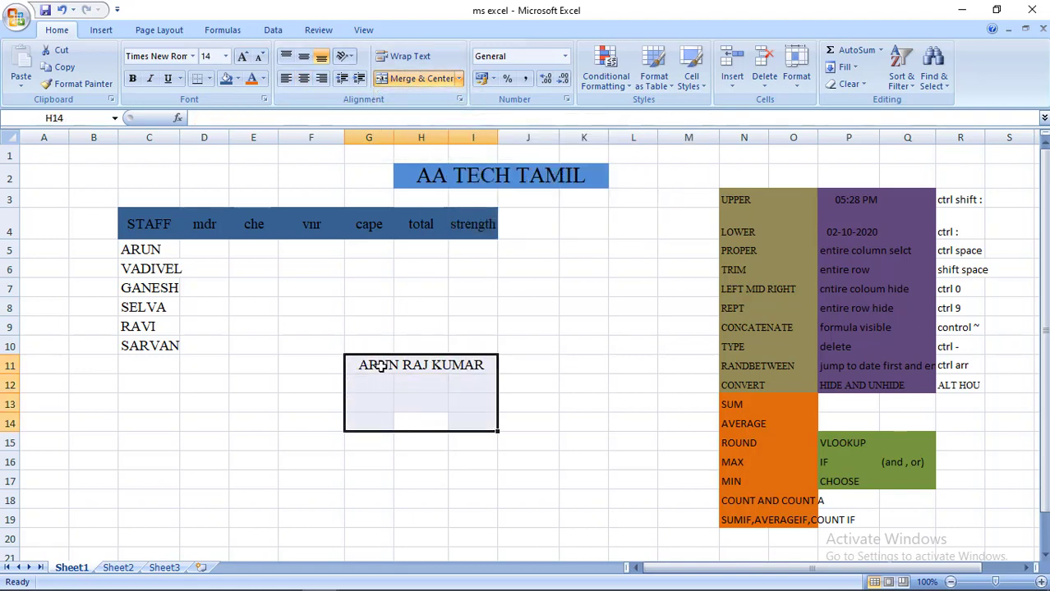
left_click(380, 366)
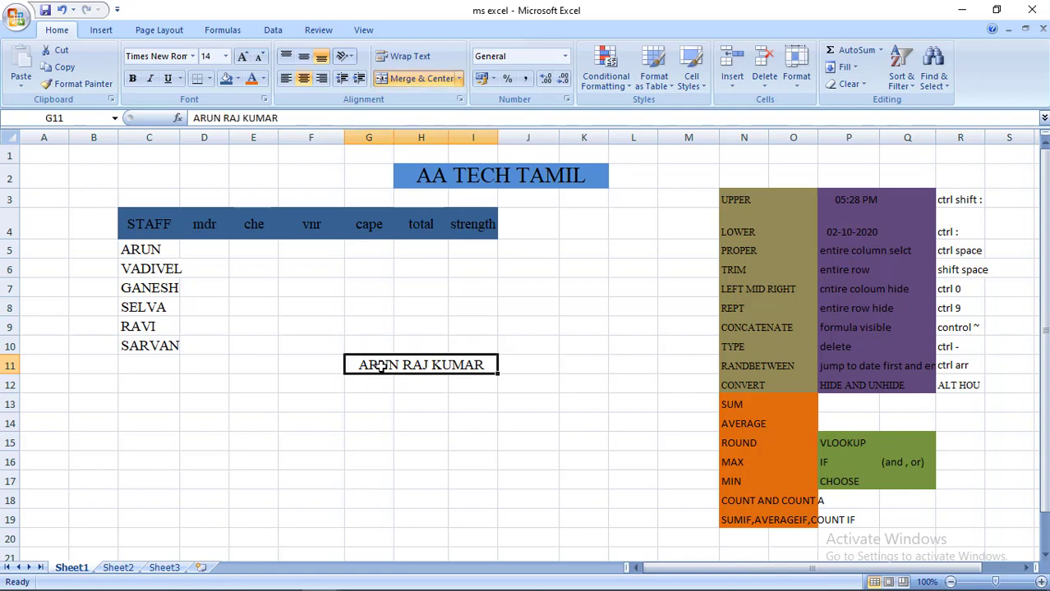
Toggle the merge with Ctrl+Z and Ctrl+Y, leaving G11:I11 merged
key("ctrl+z")
key("ctrl+y")
key("ctrl+z")
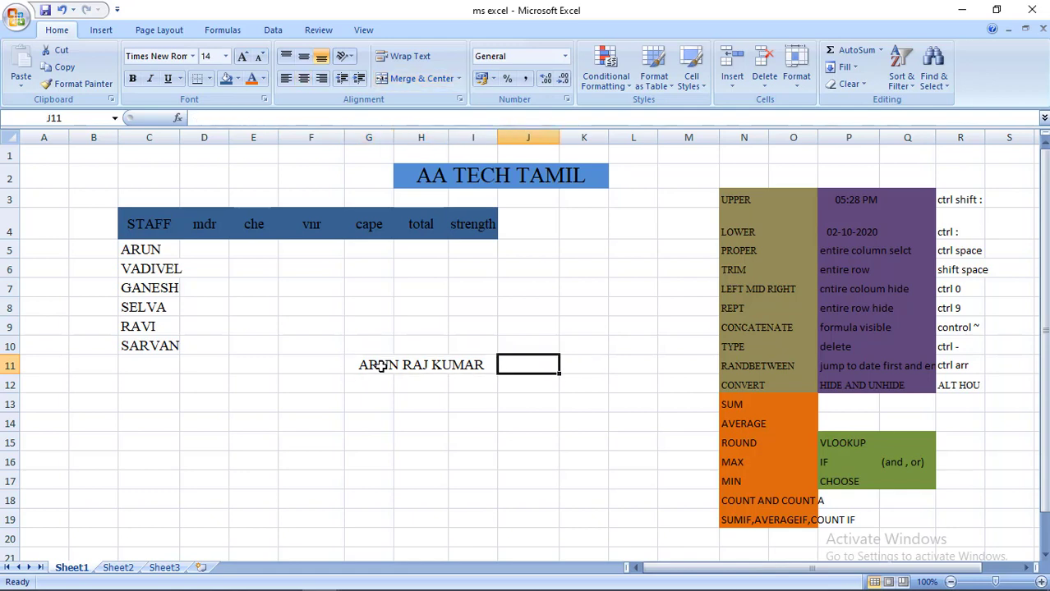
key("ctrl+y")
key("ctrl+z")
key("ctrl+y")
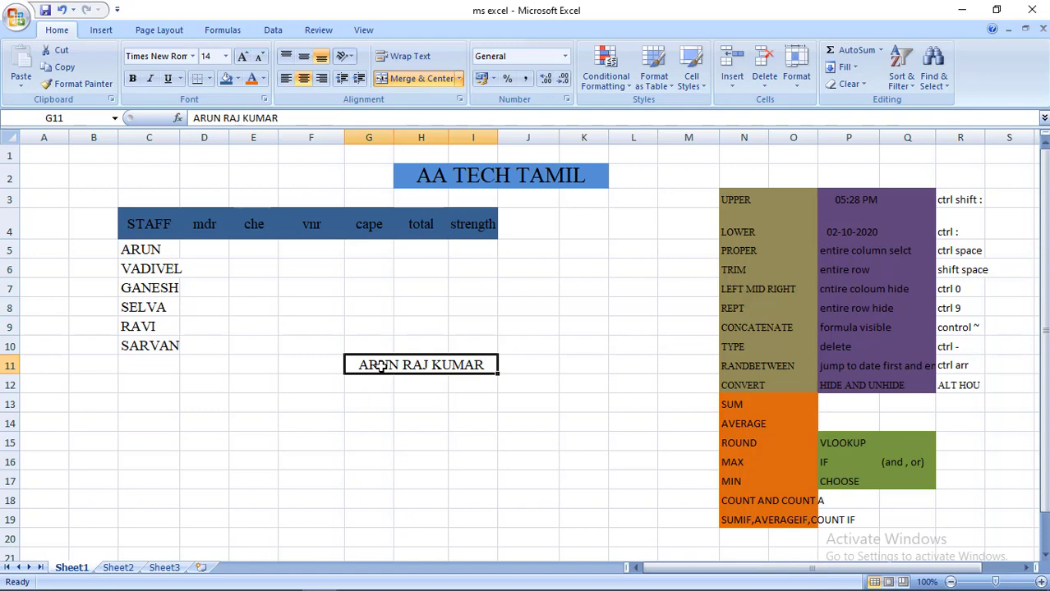
Reopen the merge choices and dismiss them without changes
left_click(459, 79)
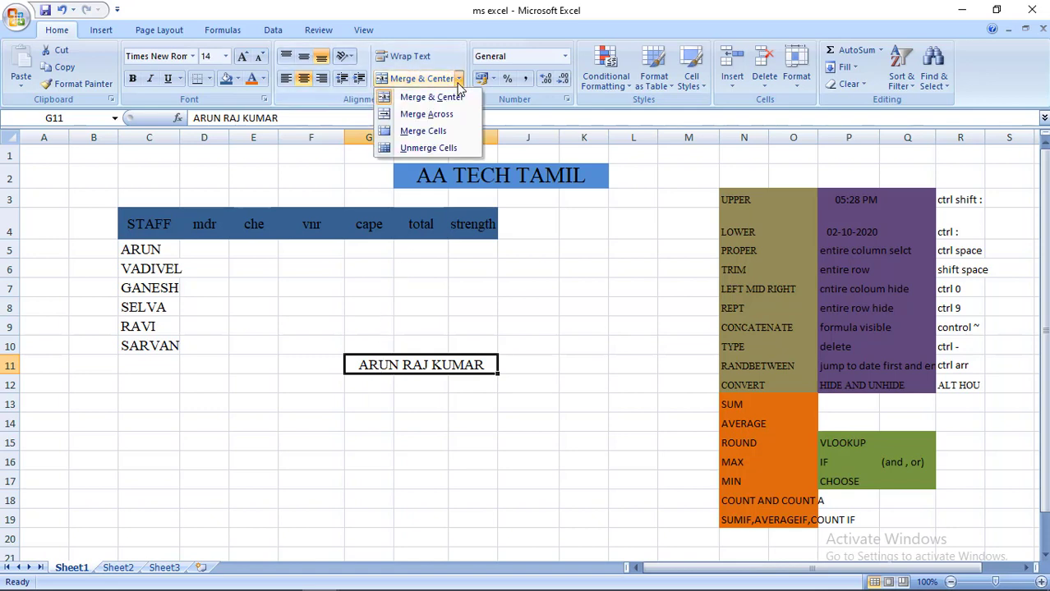
left_click(448, 122)
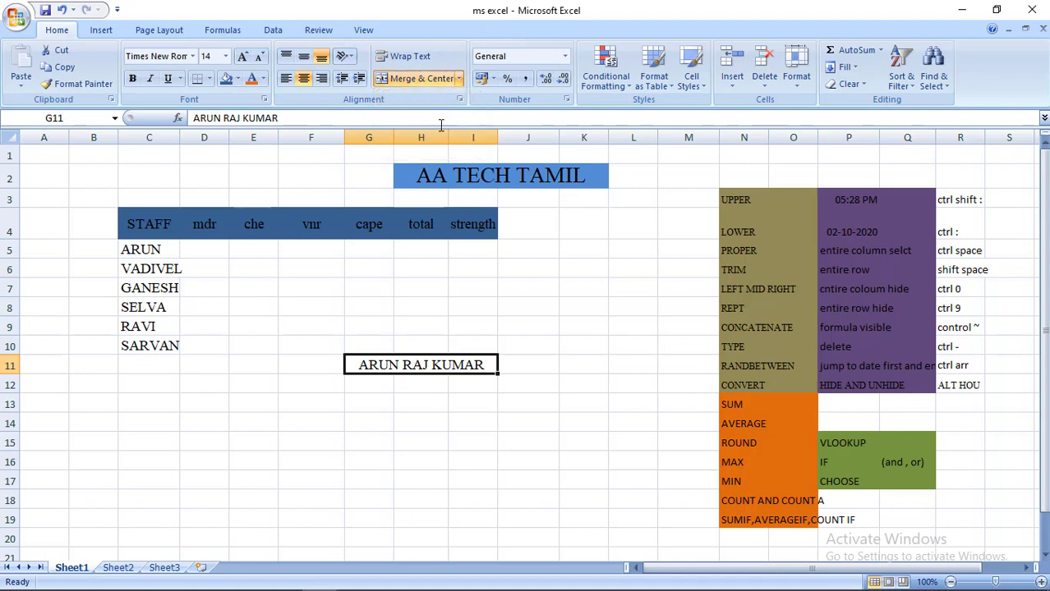
left_click(349, 405)
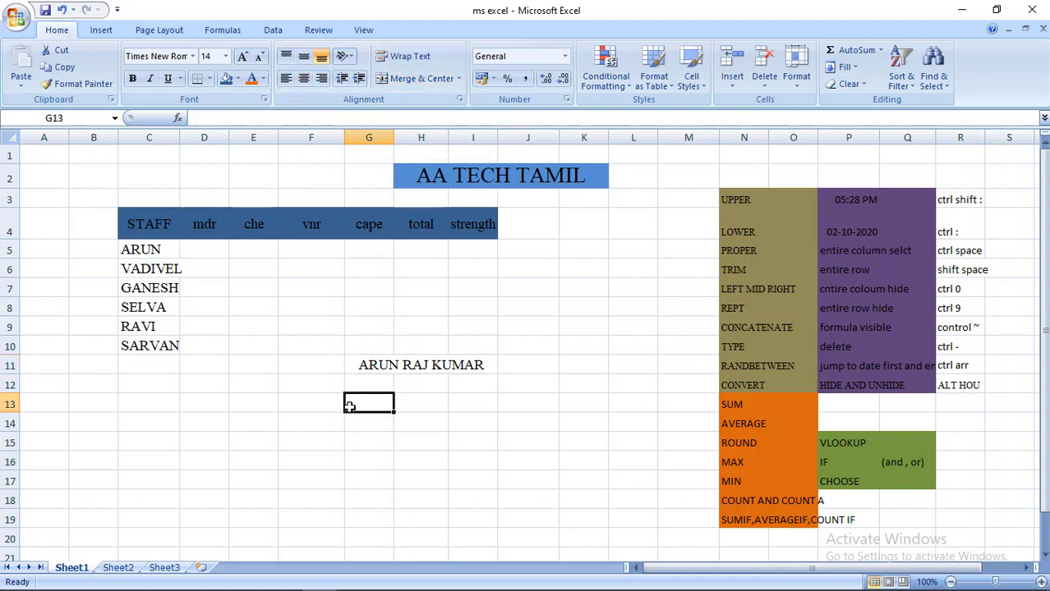
Enter 'THIS VIDEO FOR EXCEL' in G13 and 'GOOD DAY FRIENDS' in G16
type("THIS ")
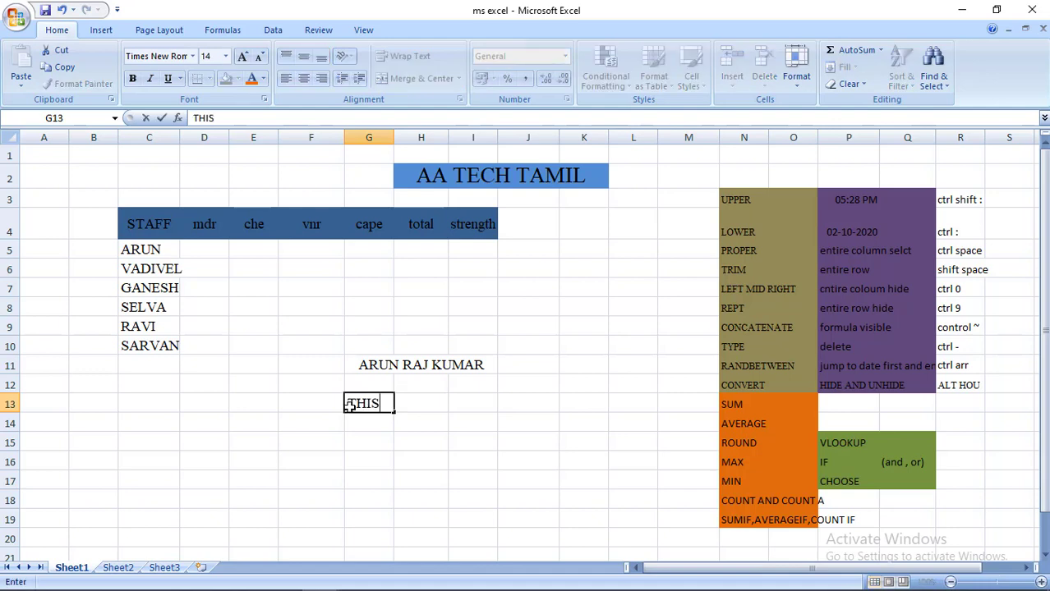
type("VIDEO")
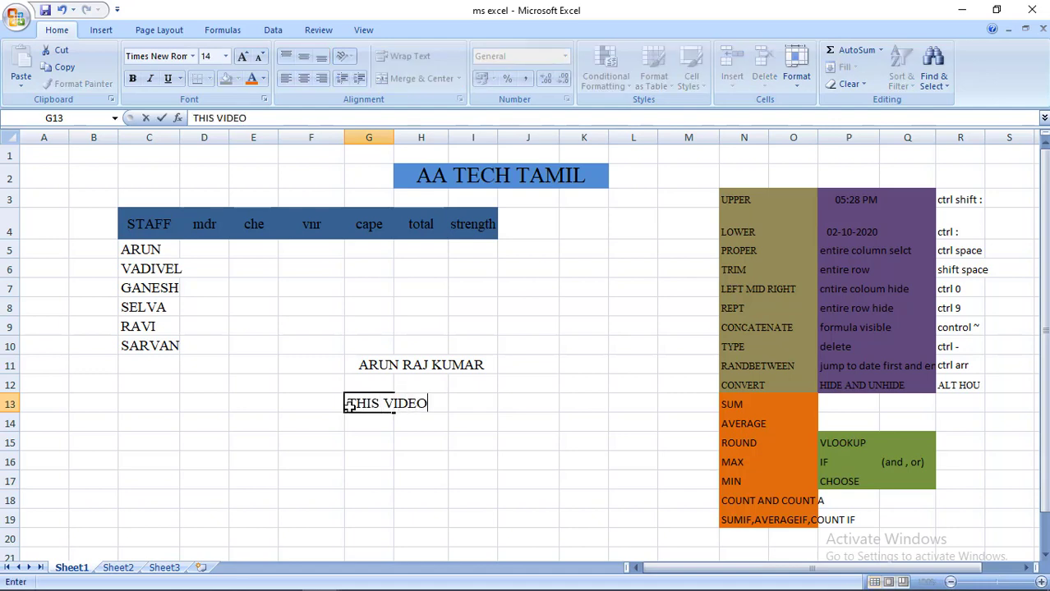
type(" FOR EX")
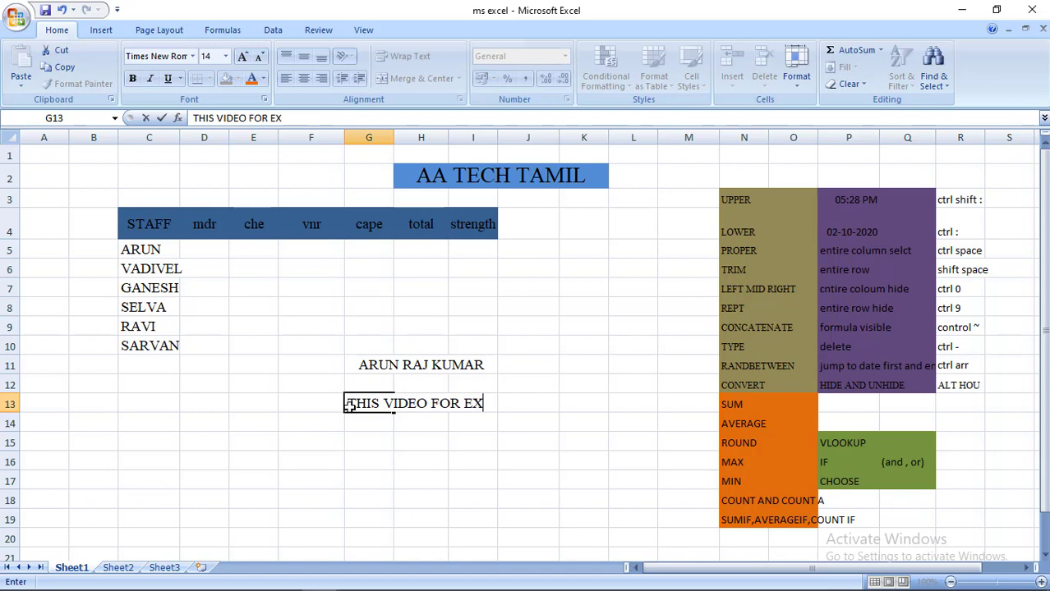
type("CE")
key("Return")
key("Return")
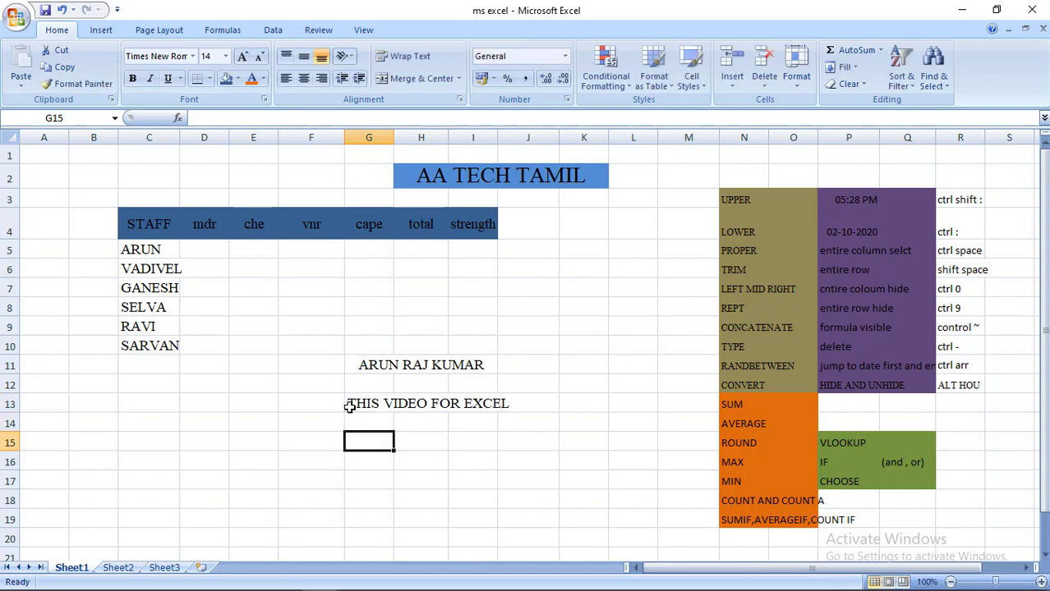
key("Return")
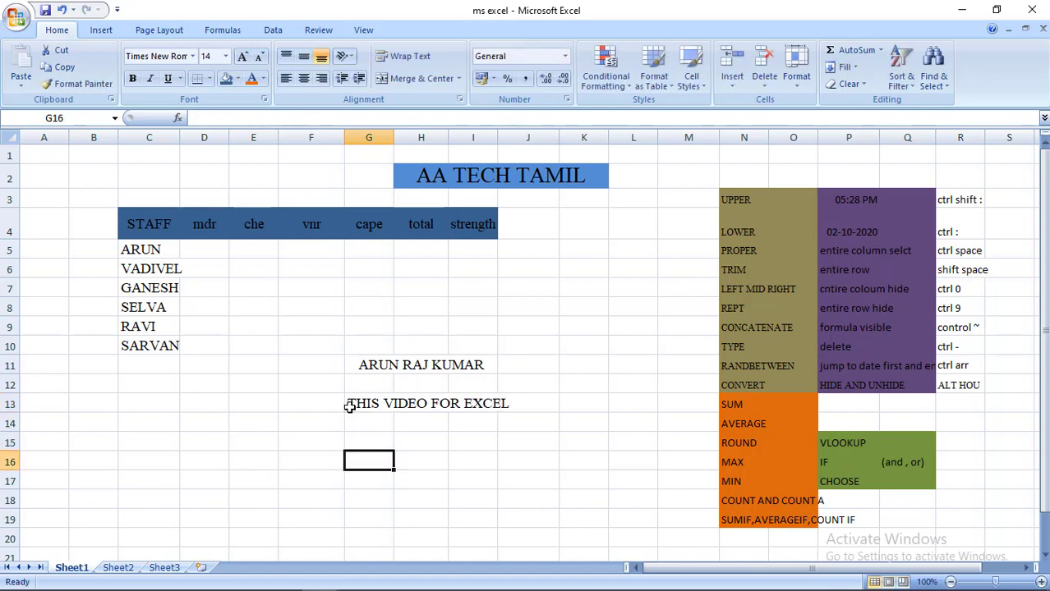
type("THI")
key("BackSpace")
key("BackSpace")
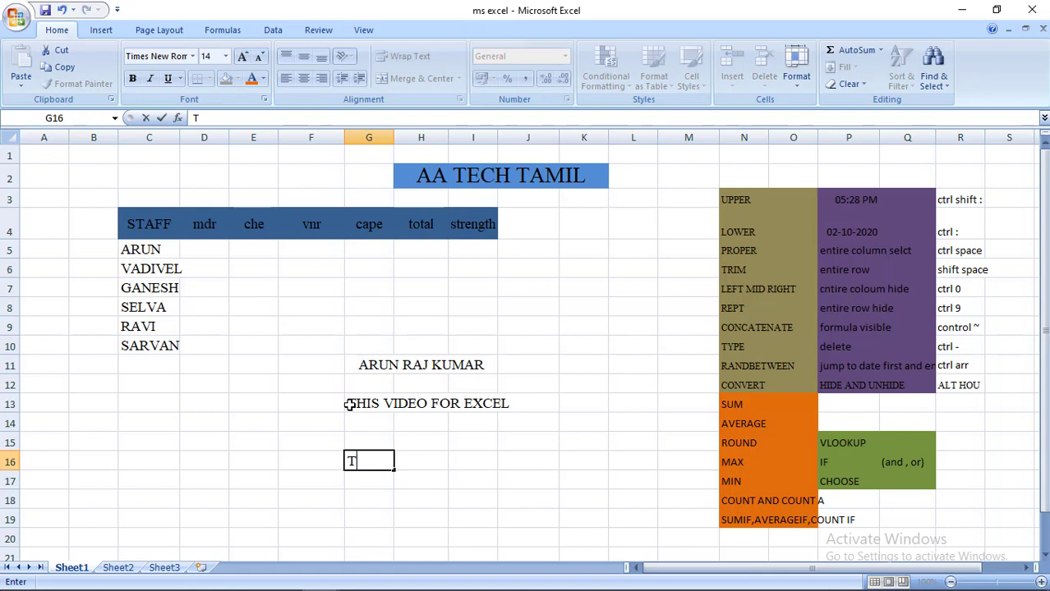
key("BackSpace")
type("GOOD DA")
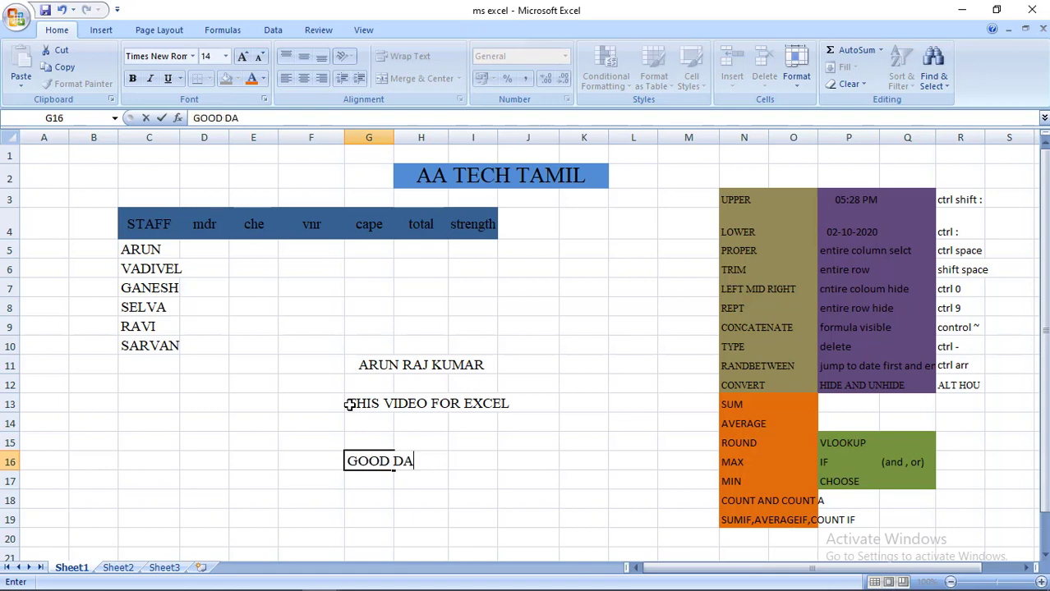
type("Y FRIEND")
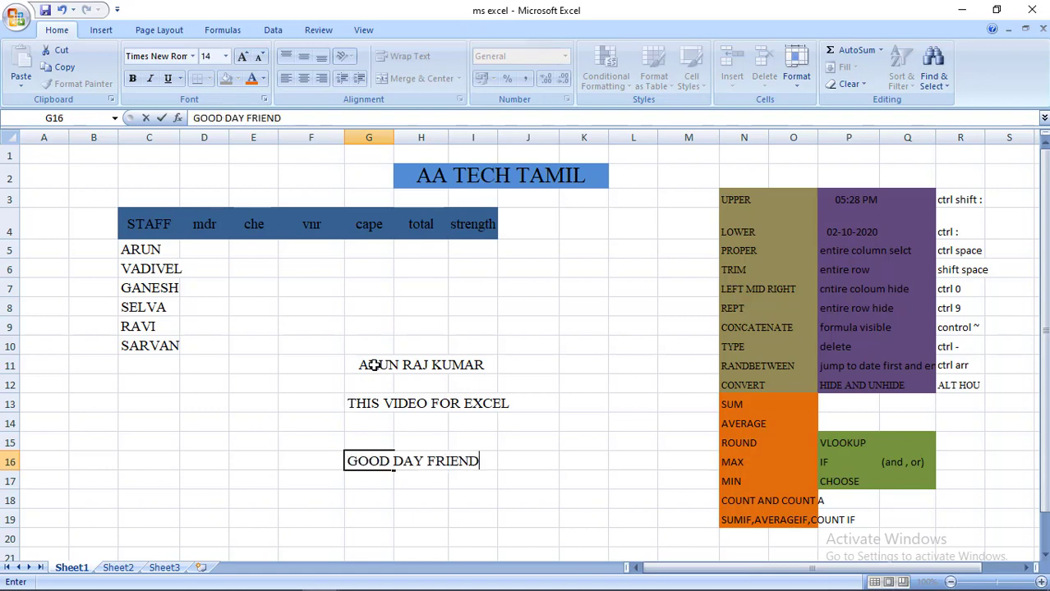
type("S")
left_click(369, 402)
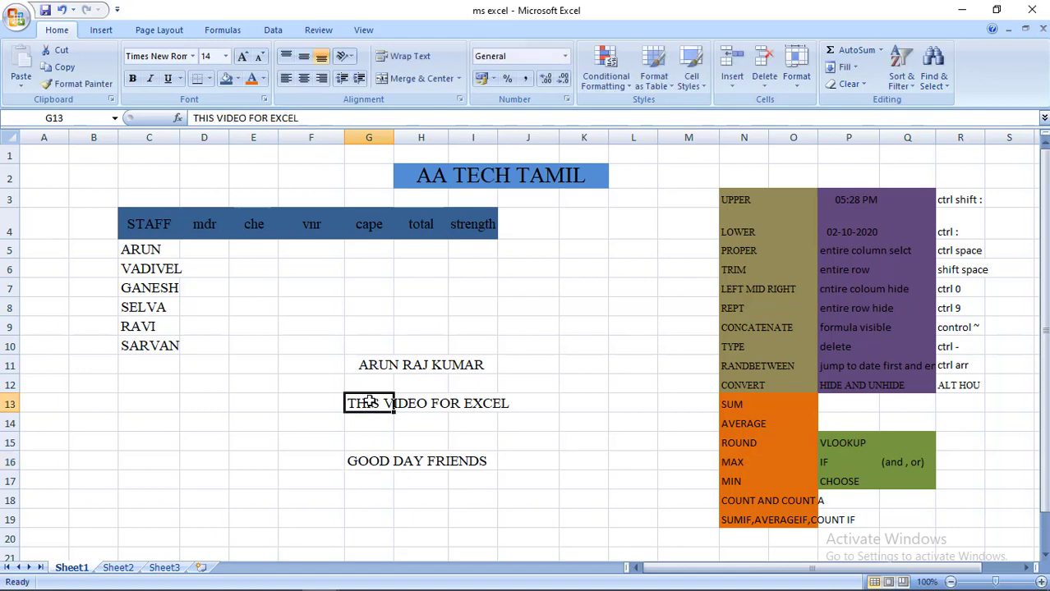
mouse_move(370, 402)
left_mouse_down()
mouse_move(496, 403)
mouse_move(560, 468)
left_mouse_up()
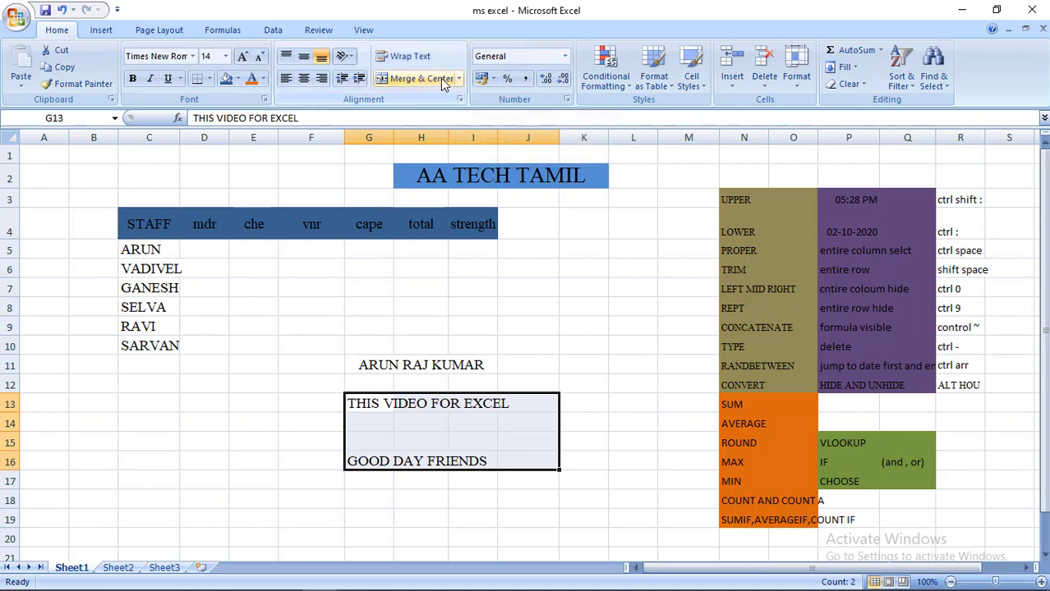
left_click(441, 79)
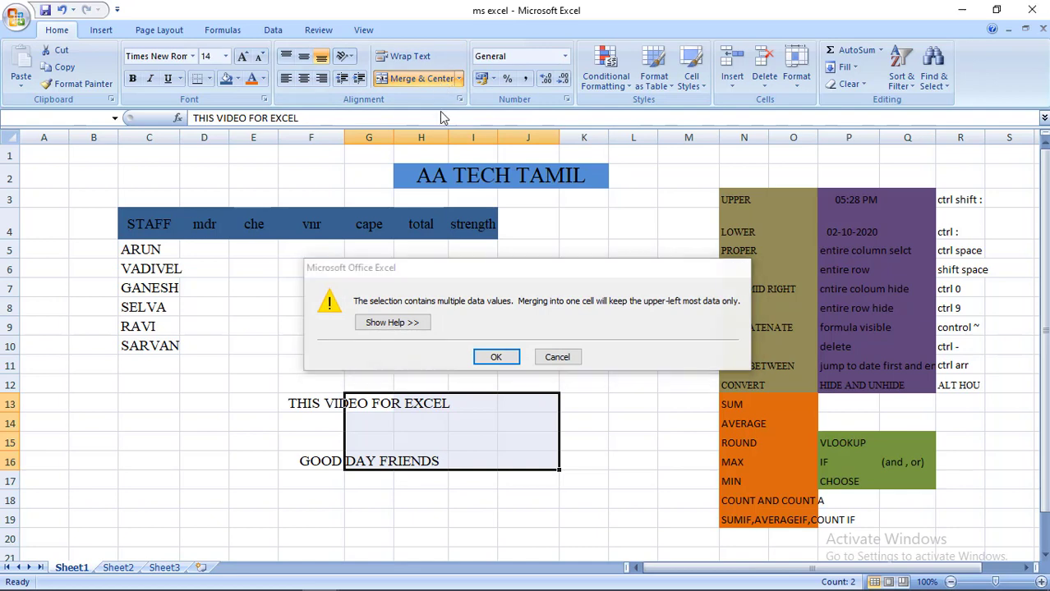
key("Return")
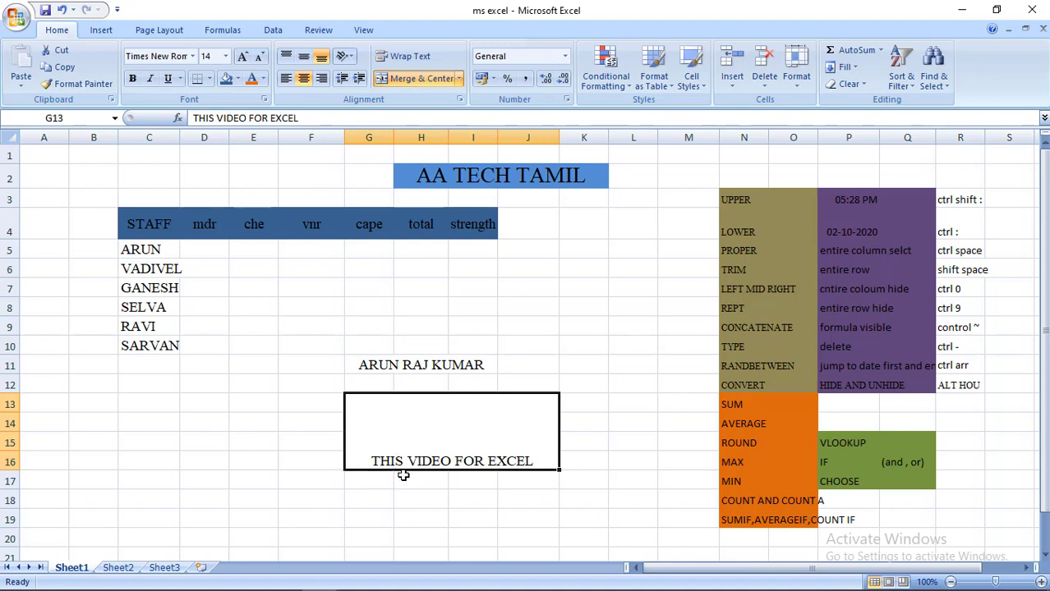
key("ctrl+z")
Select the range G13:J16
left_click(403, 463)
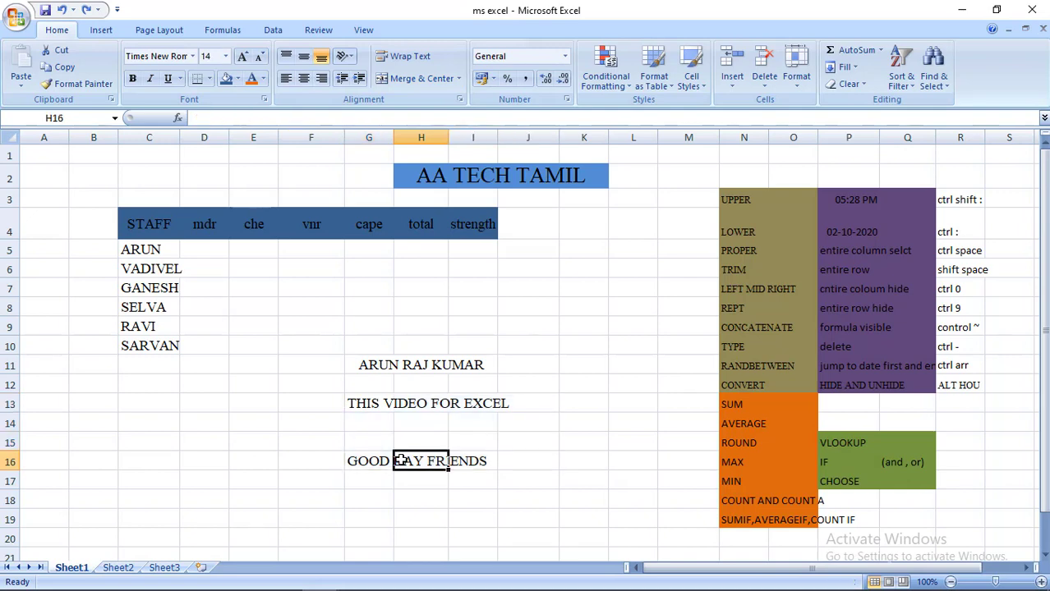
left_click(393, 462)
mouse_move(401, 463)
left_mouse_down()
mouse_move(472, 463)
mouse_move(381, 397)
left_mouse_up()
left_click(399, 402)
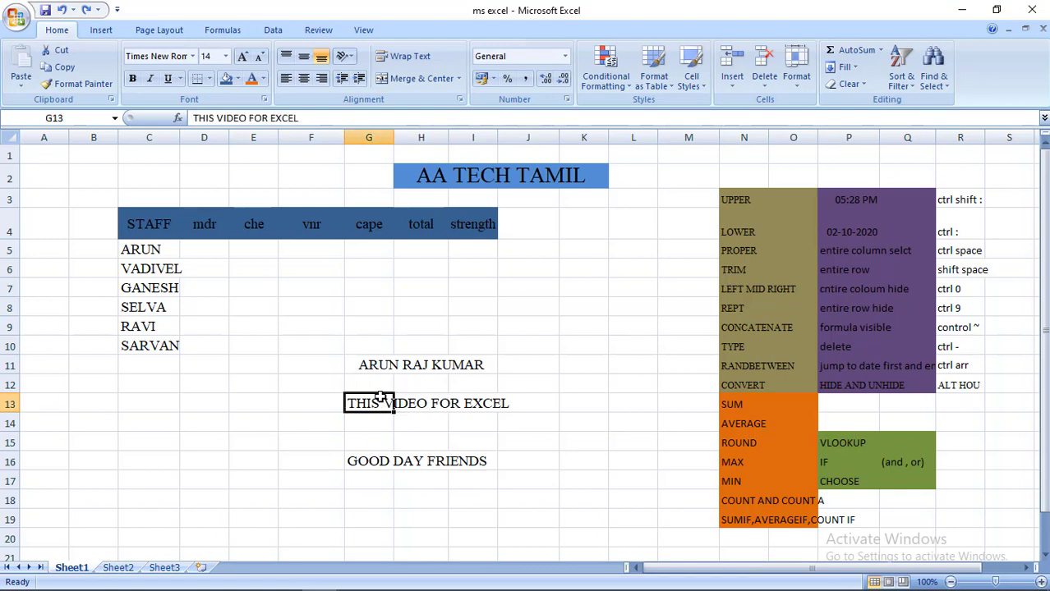
key("shift+Right")
key("shift+Right")
key("shift+Down")
key("shift+Down")
key("shift+Down")
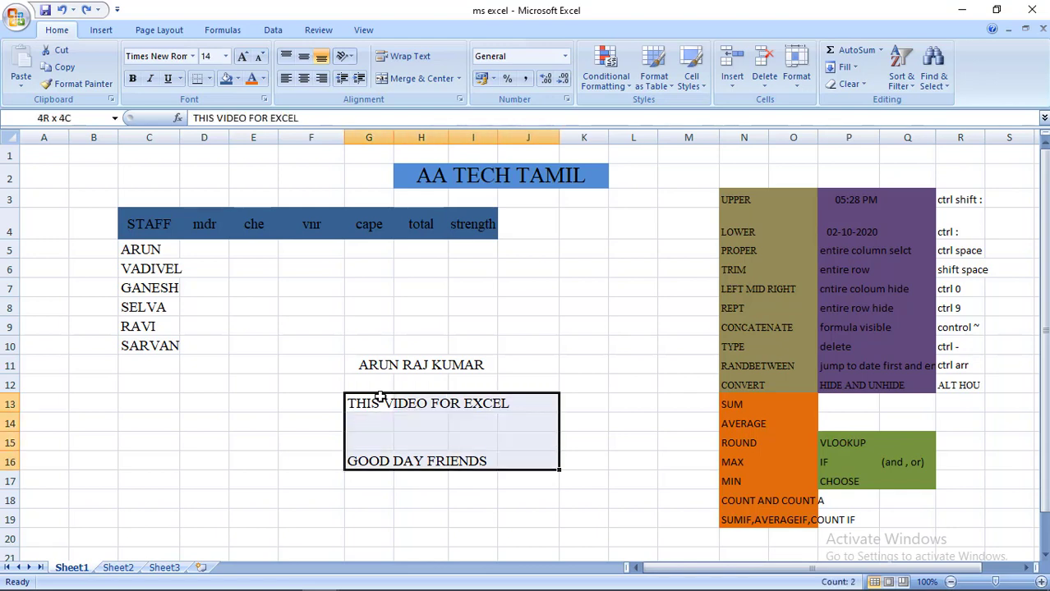
Apply Merge Across to G13:J16, merging each row separately across G to J
left_click(459, 79)
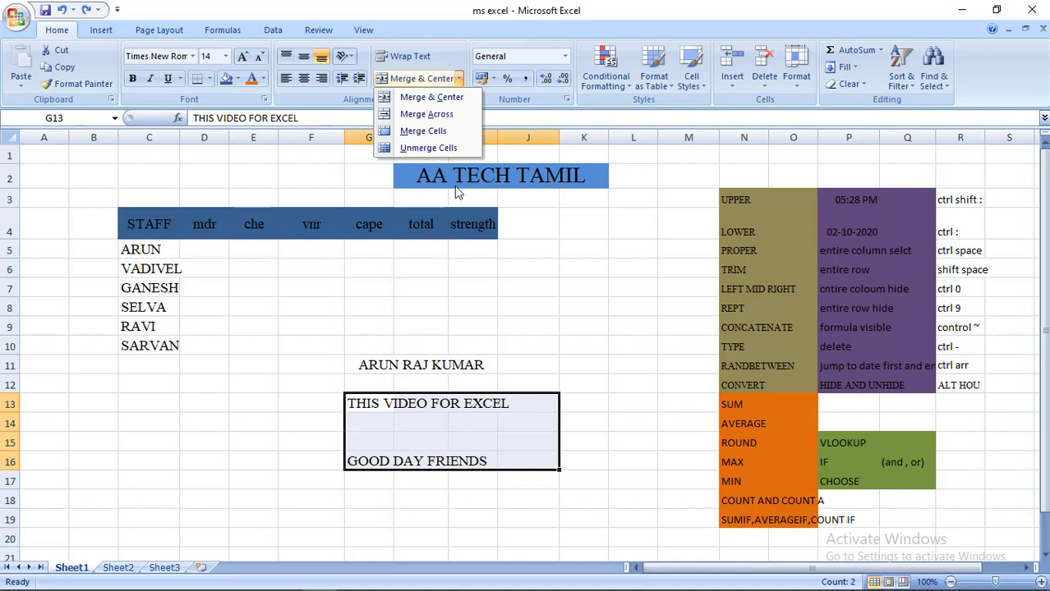
left_click(450, 119)
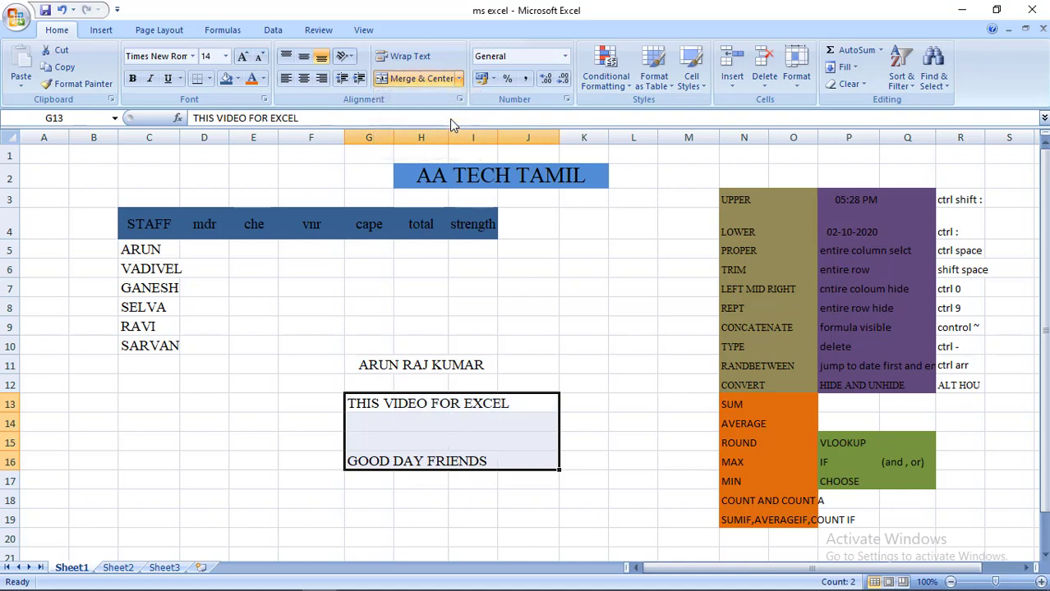
left_click(435, 406)
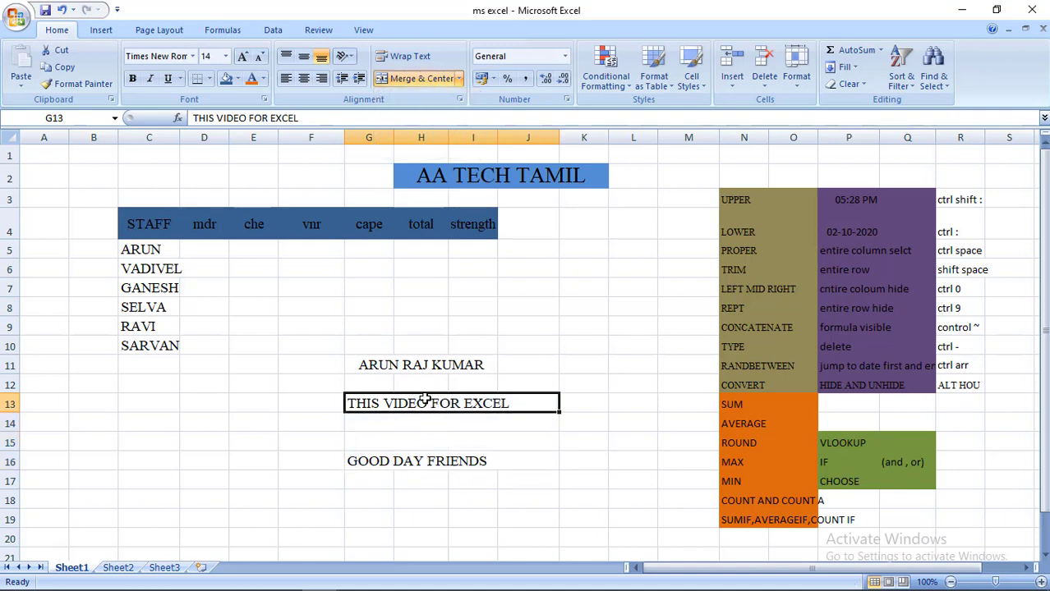
key("Down")
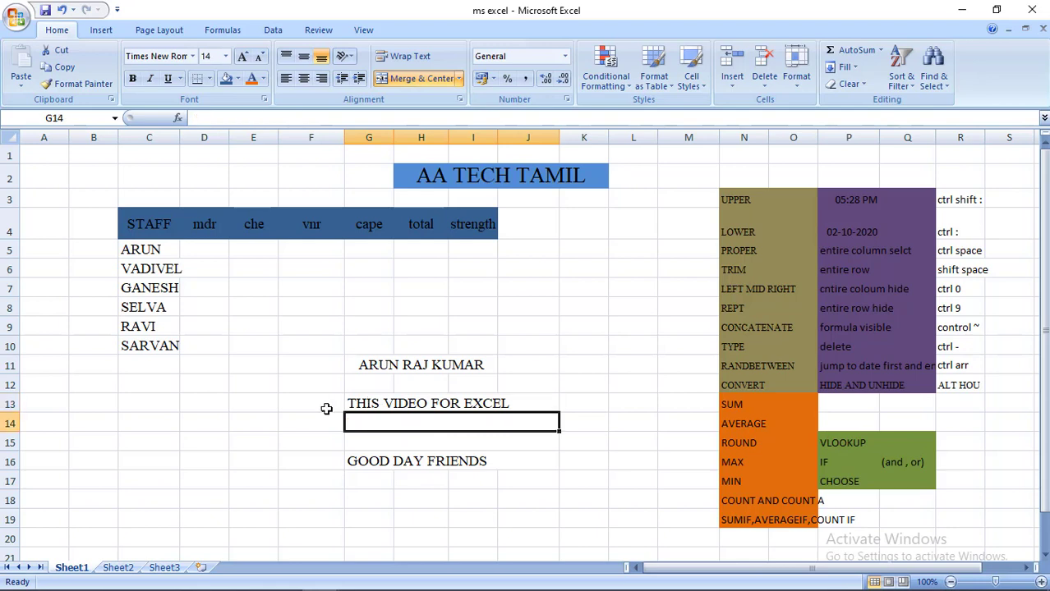
key("Down")
key("Down")
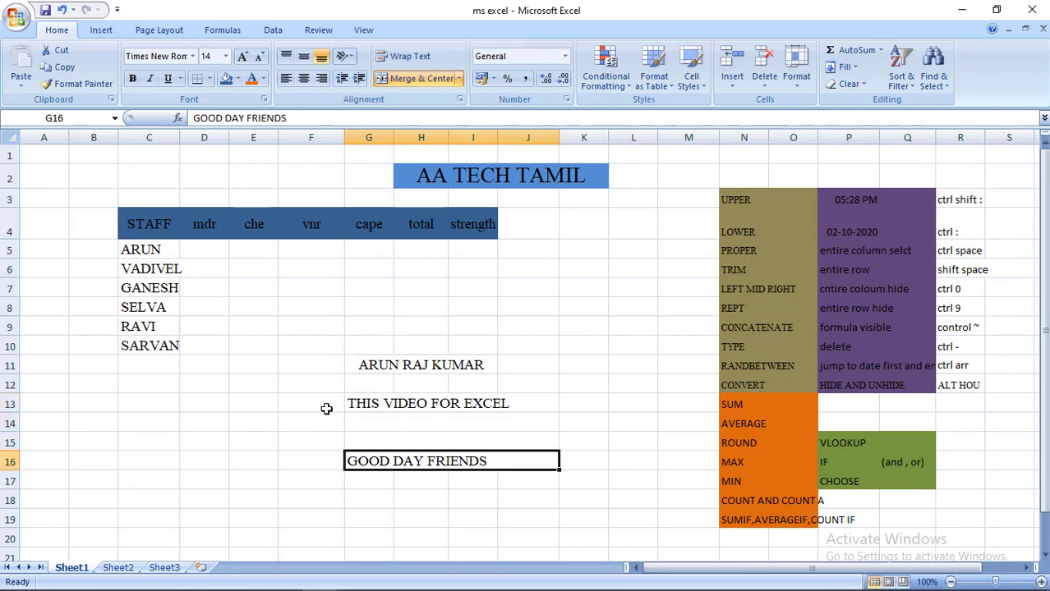
key("Up")
key("Up")
key("Up")
Clear THIS VIDEO FOR EXCEL from cell G13
key("BackSpace")
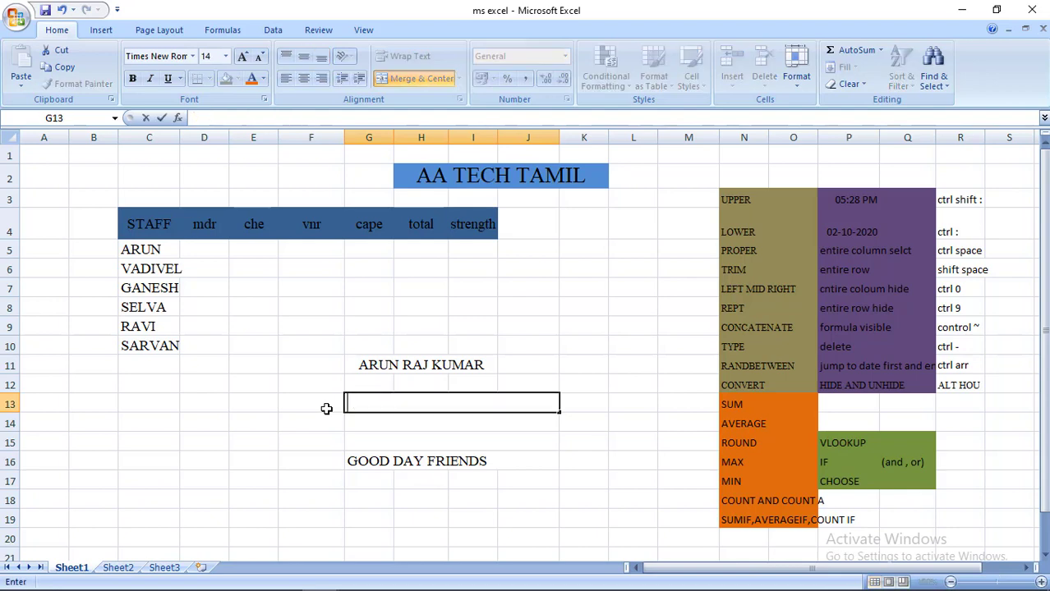
key("Return")
key("Down")
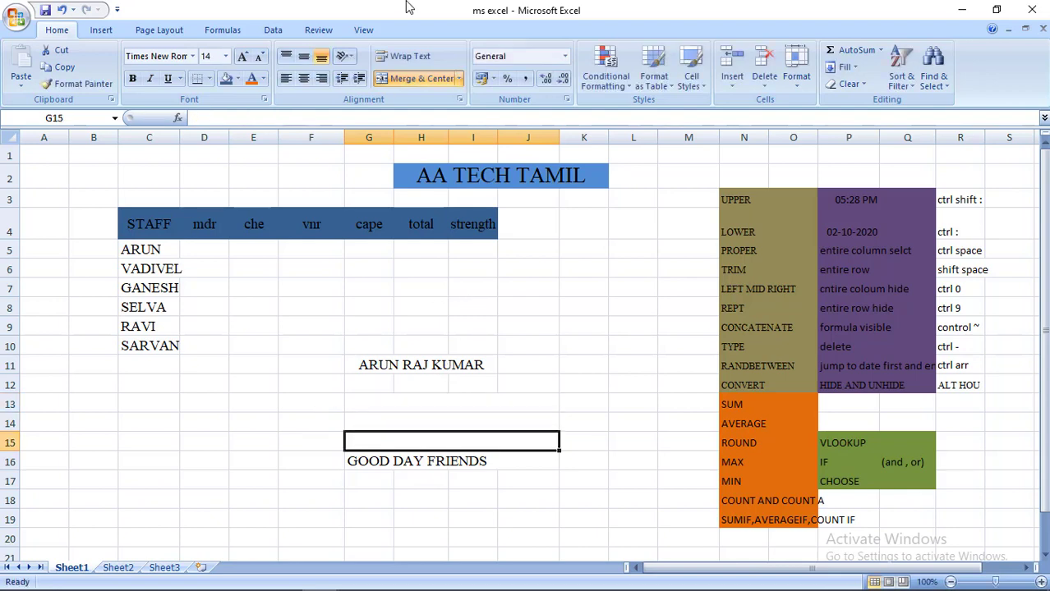
Unmerge the cells in rows 15 and 16, including GOOD DAY FRIENDS
left_click(460, 78)
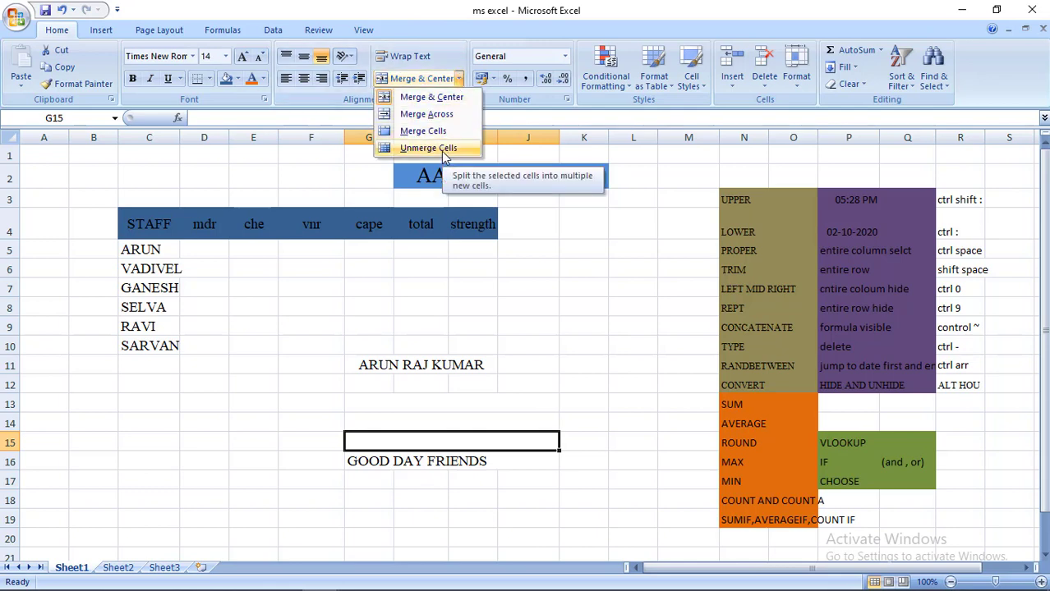
left_click(441, 151)
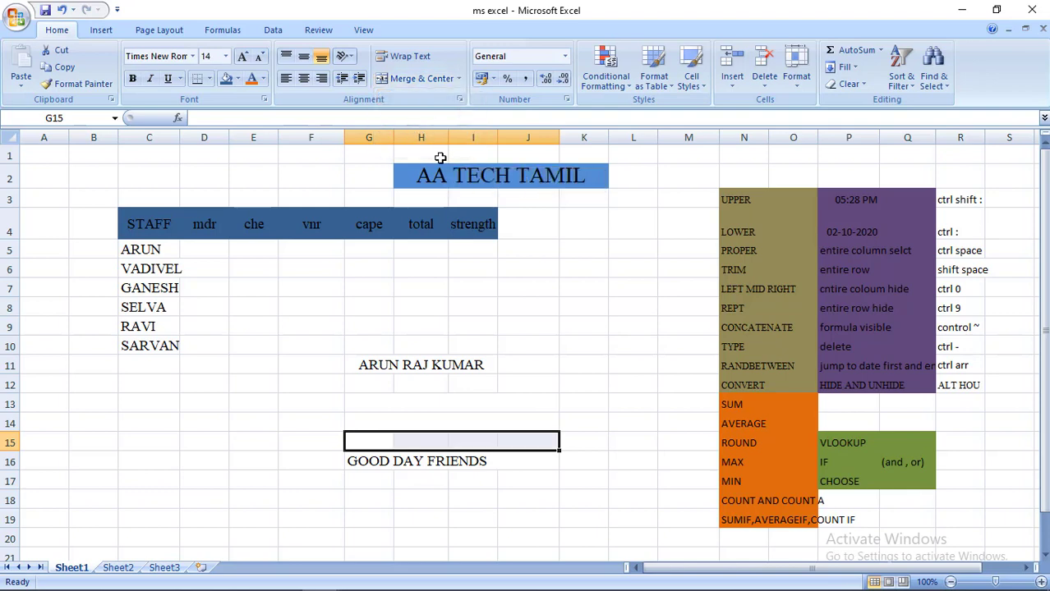
left_click(380, 463)
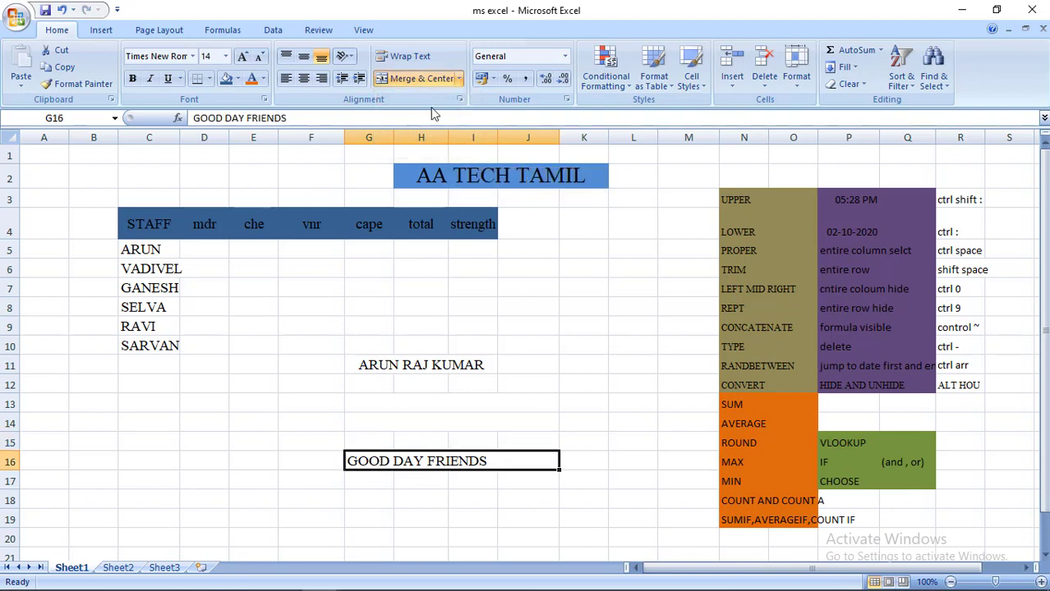
left_click(459, 79)
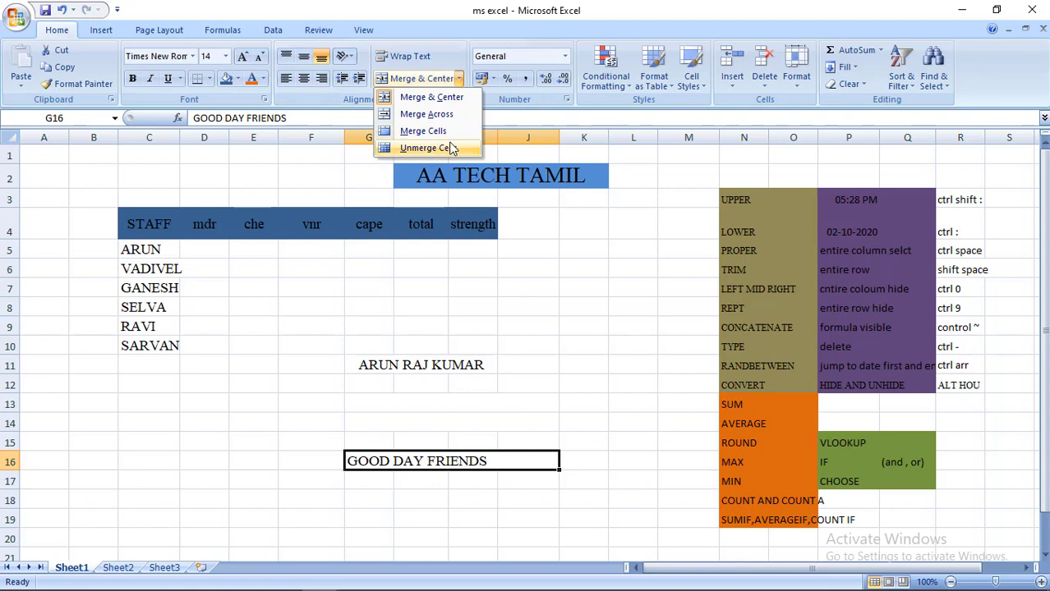
left_click(436, 148)
left_click(459, 78)
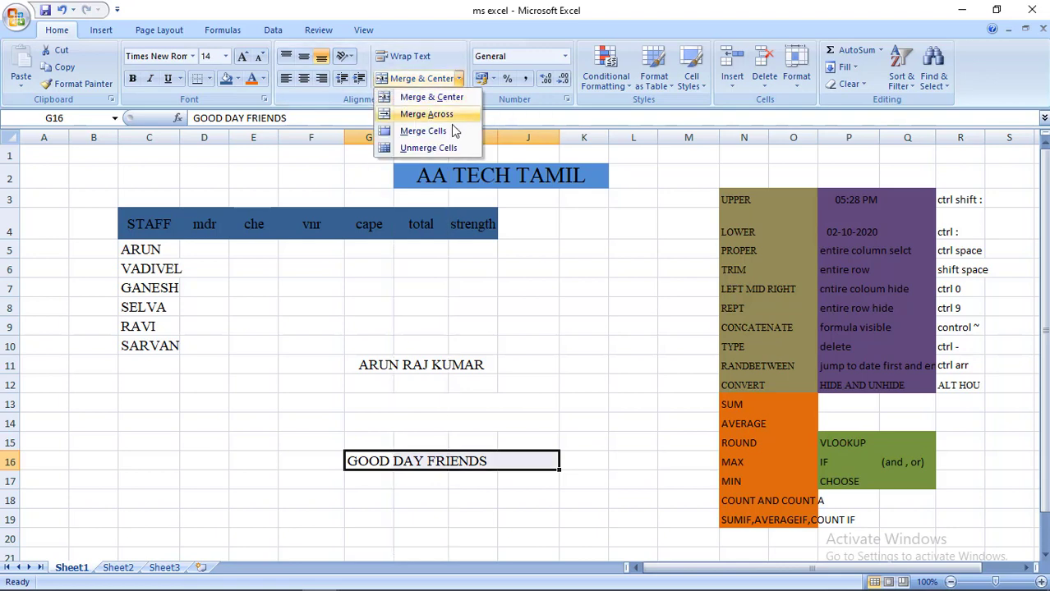
left_click(450, 149)
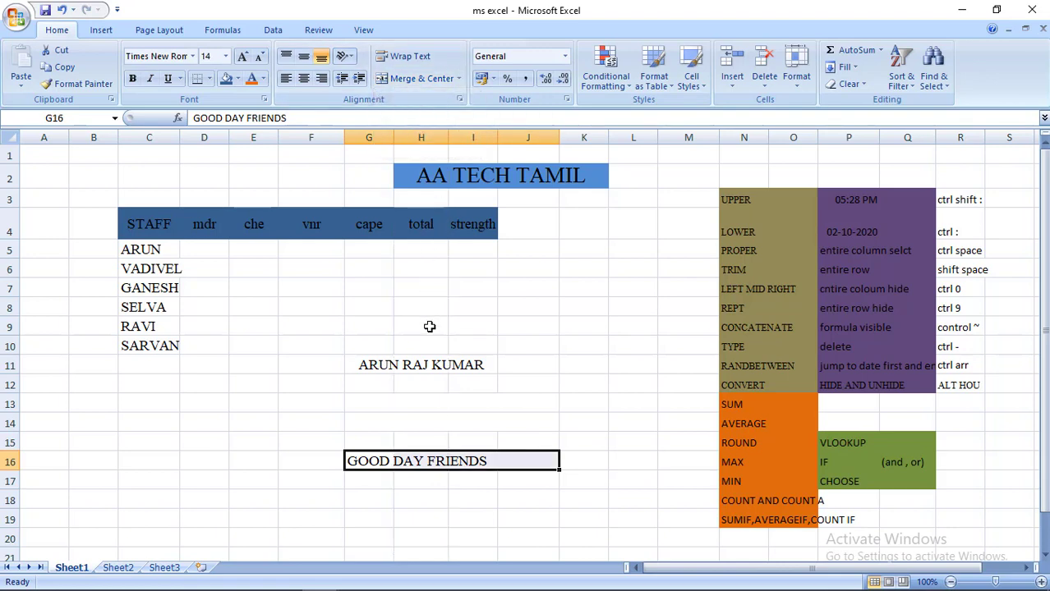
Unmerge G11, then delete ARUN RAJ KUMAR and GOOD DAY FRIENDS
left_click(428, 358)
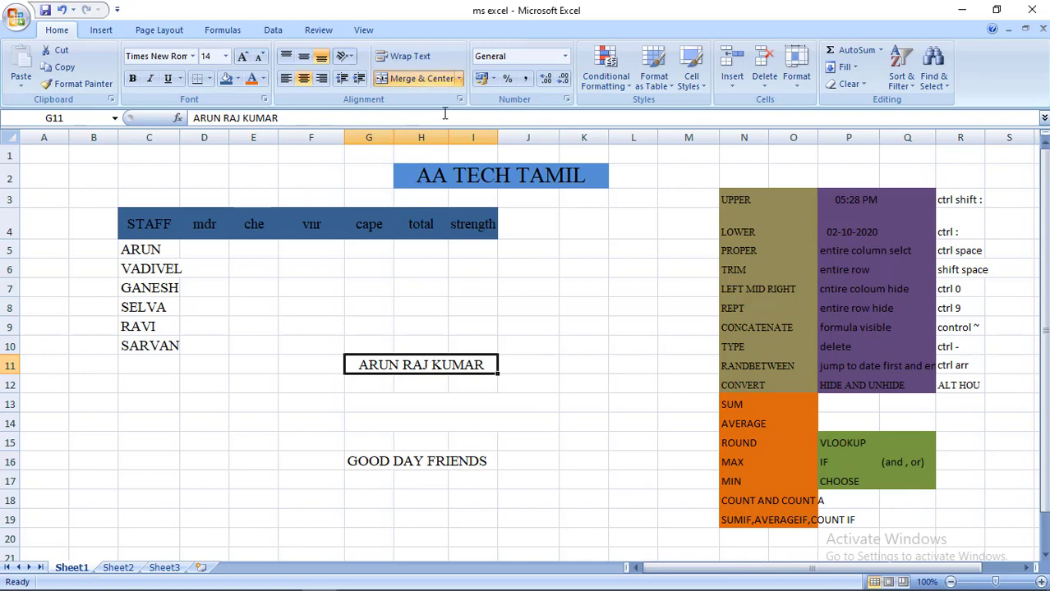
left_click(459, 78)
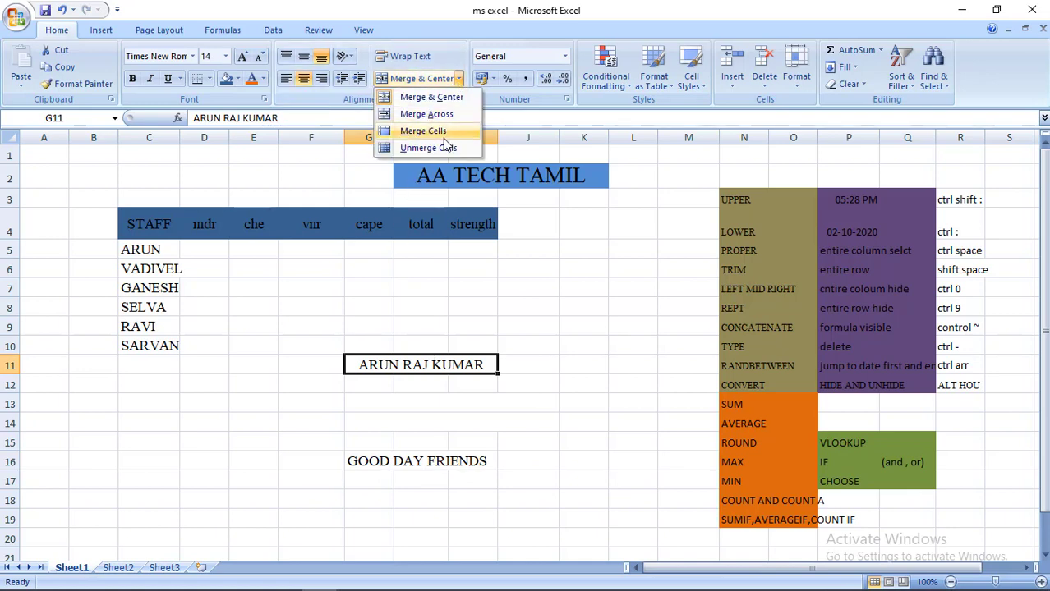
left_click(439, 149)
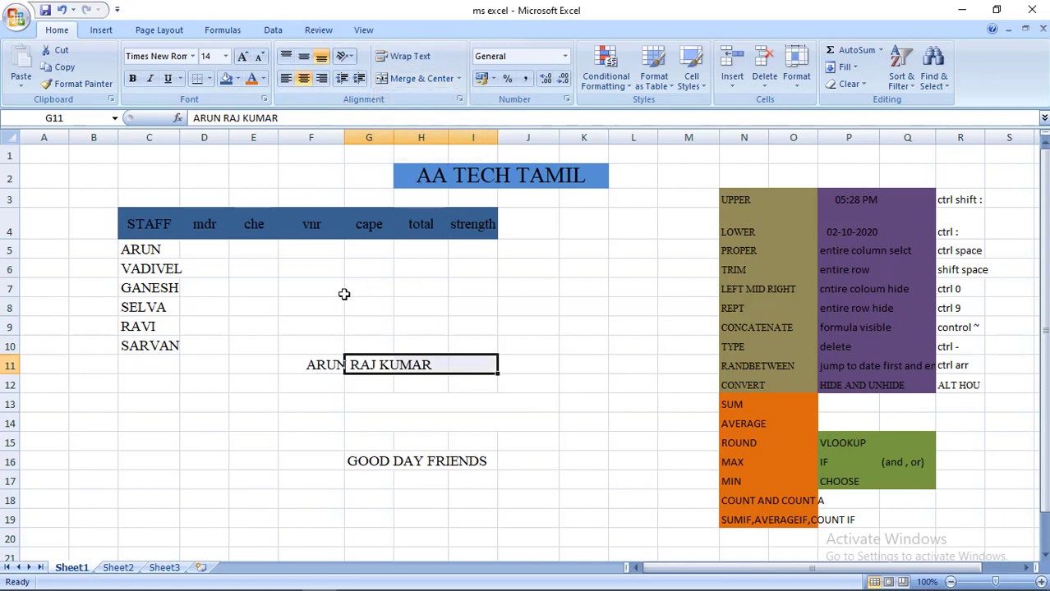
key("Delete")
key("Down")
key("Down")
key("Down")
key("Down")
key("Down")
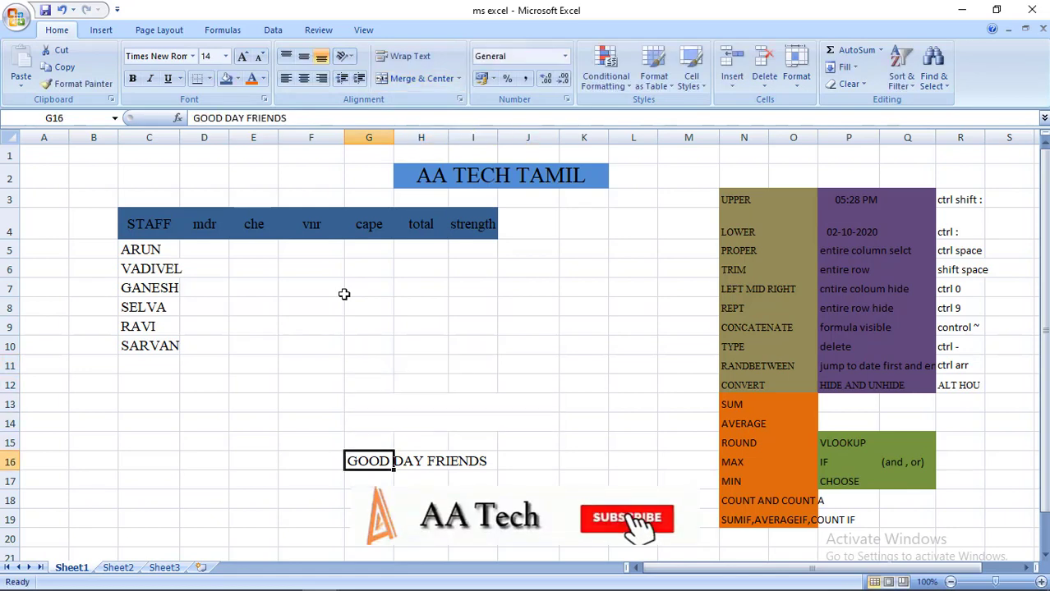
key("Delete")
Use the Alt+H, M, C Merge & Center shortcut around rows 13–14
key("Up")
key("Up")
key("Up")
key("shift+Right")
key("shift+Right")
key("shift+Right")
key("alt+h")
key("m")
key("c")
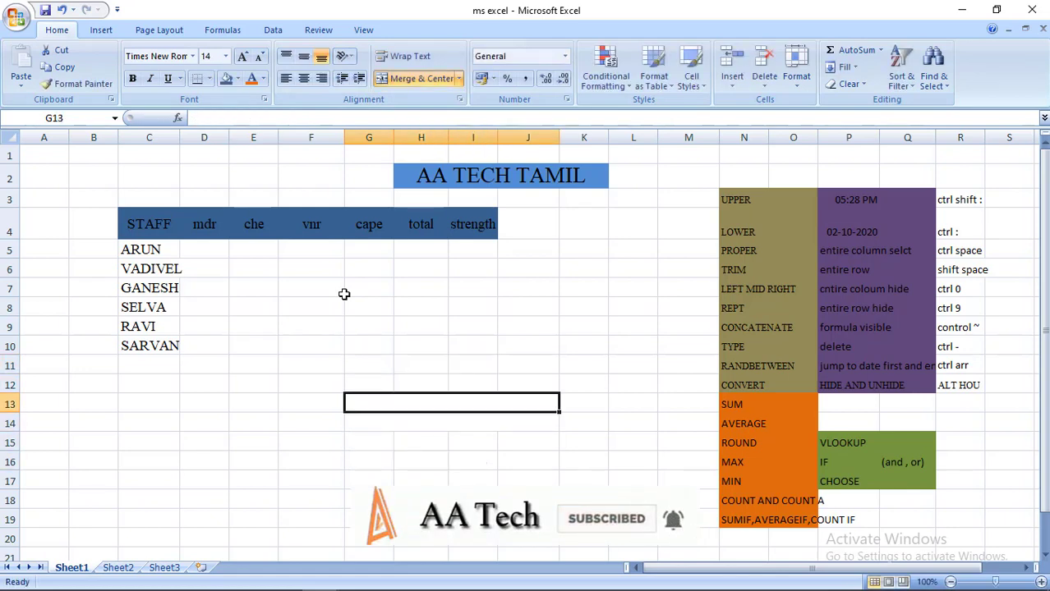
key("Down")
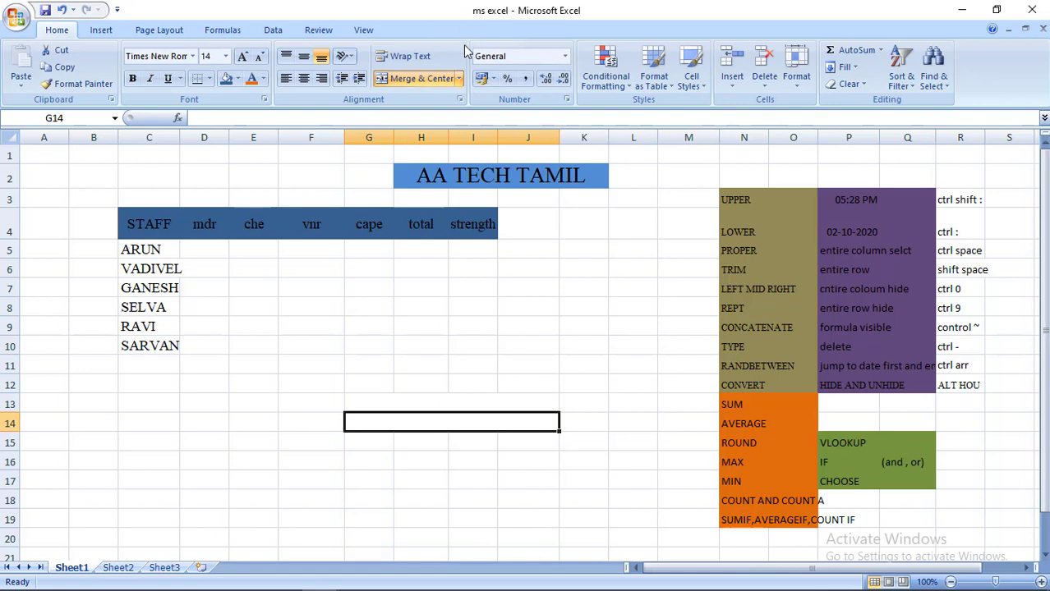
Unmerge row 14 and enter HELLO FRIENDS in cell G12
left_click(458, 78)
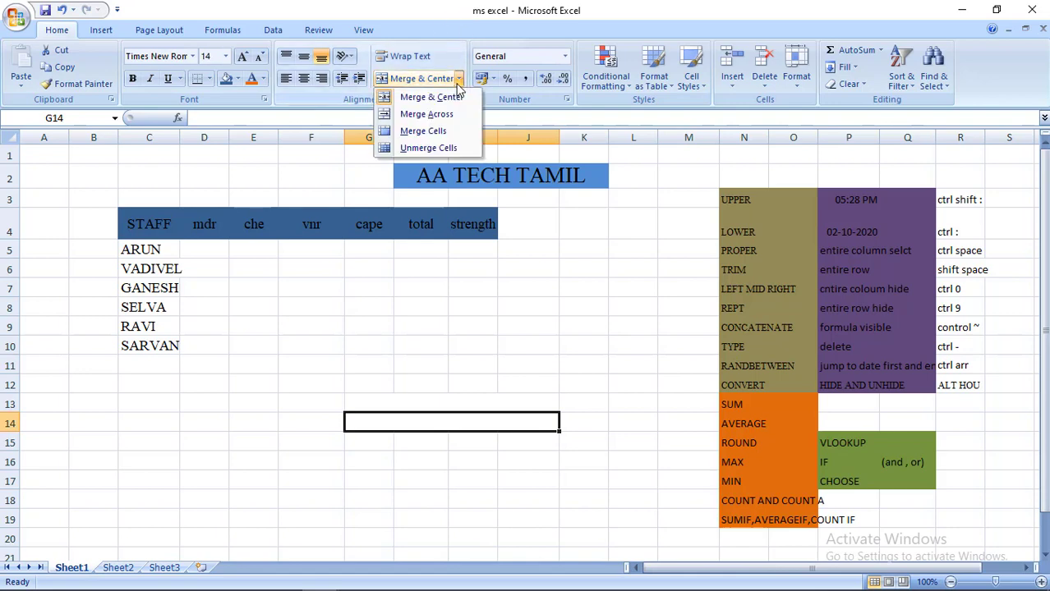
left_click(435, 149)
left_click(376, 390)
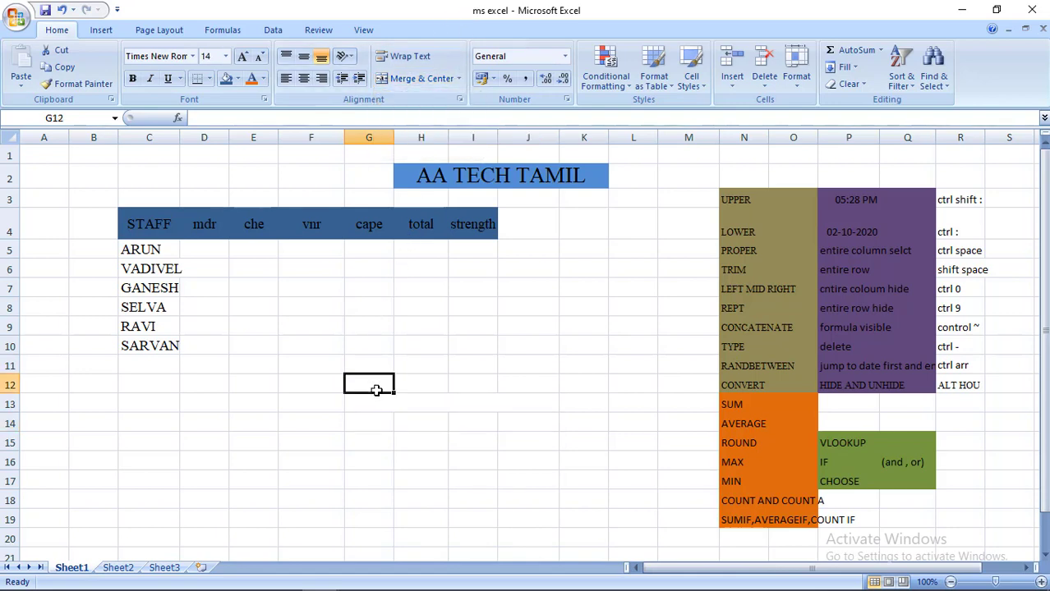
type("HELLO ")
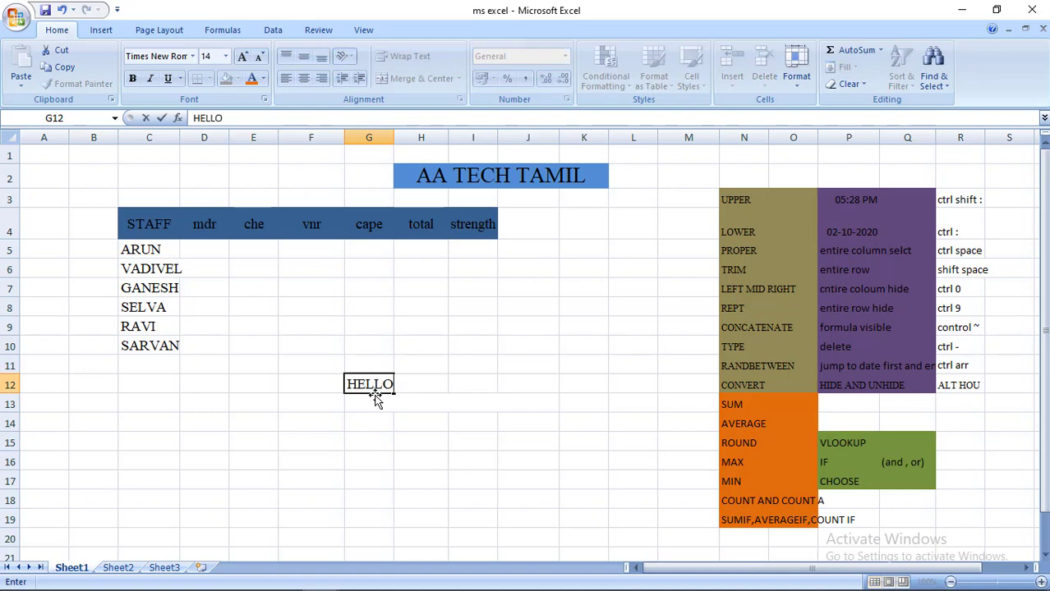
type("FRIEND")
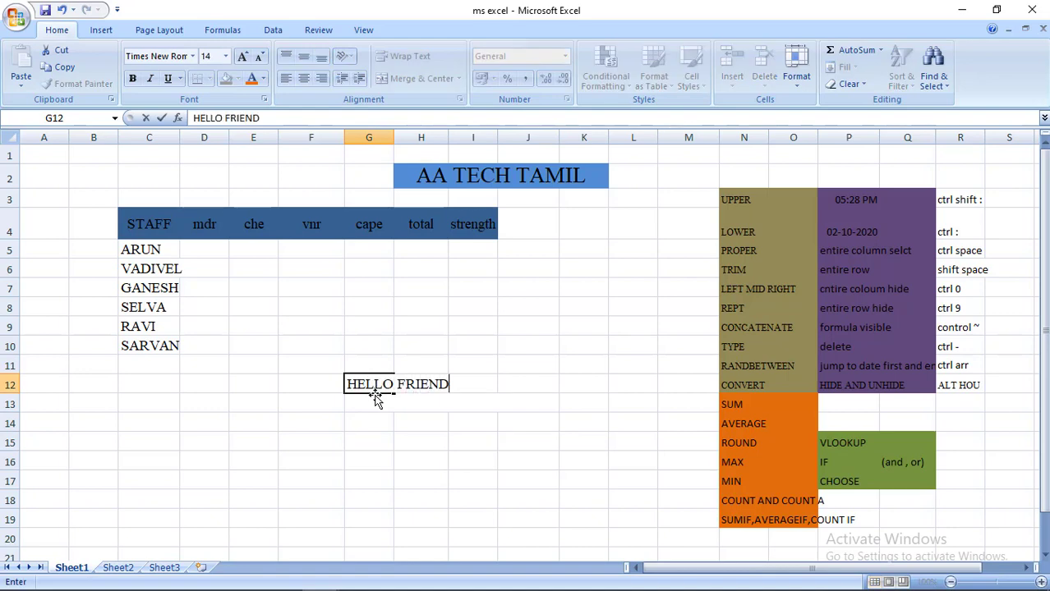
type("S")
left_click(401, 440)
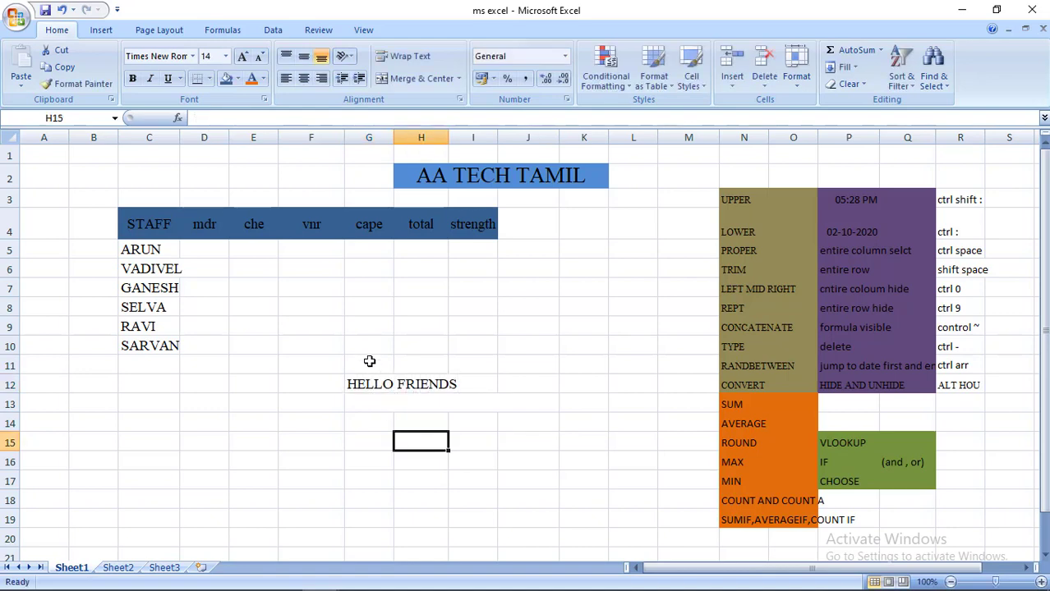
Append HOW R U to G12 and insert an in-cell line break with Alt+Enter
left_click(372, 385)
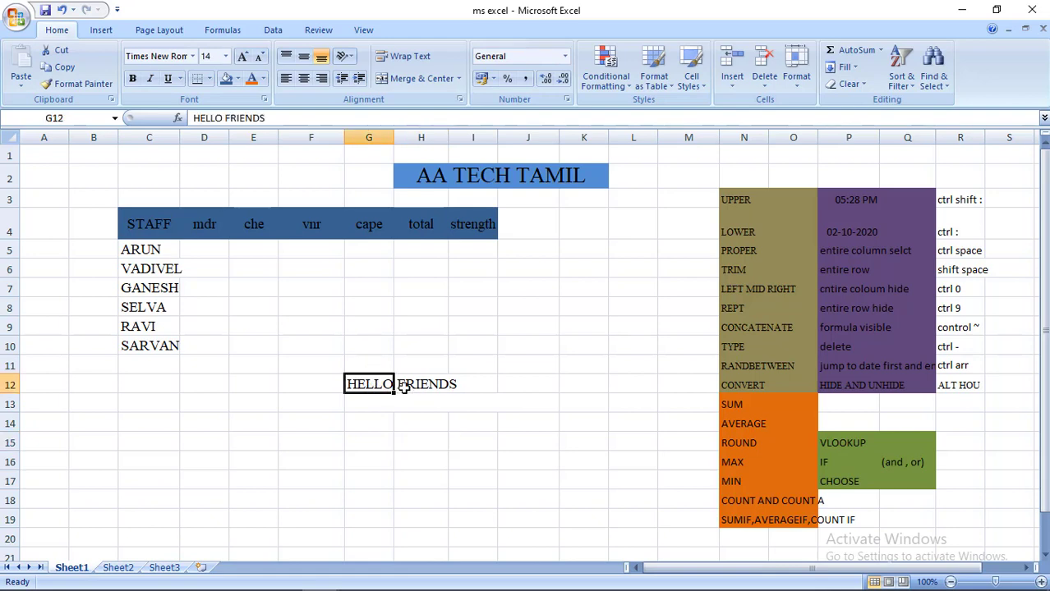
double_click(379, 383)
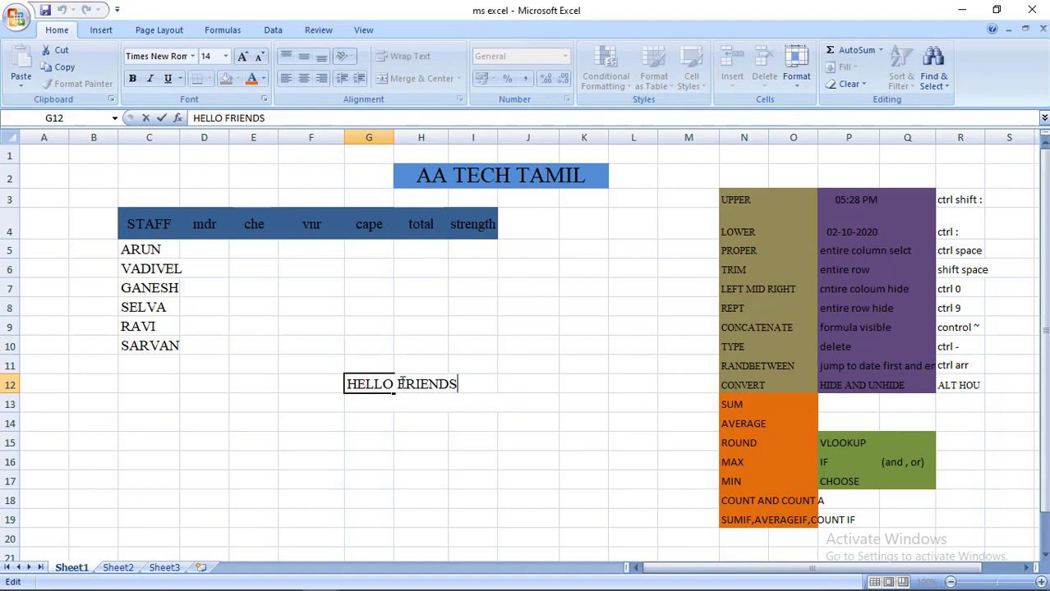
type(" HOW")
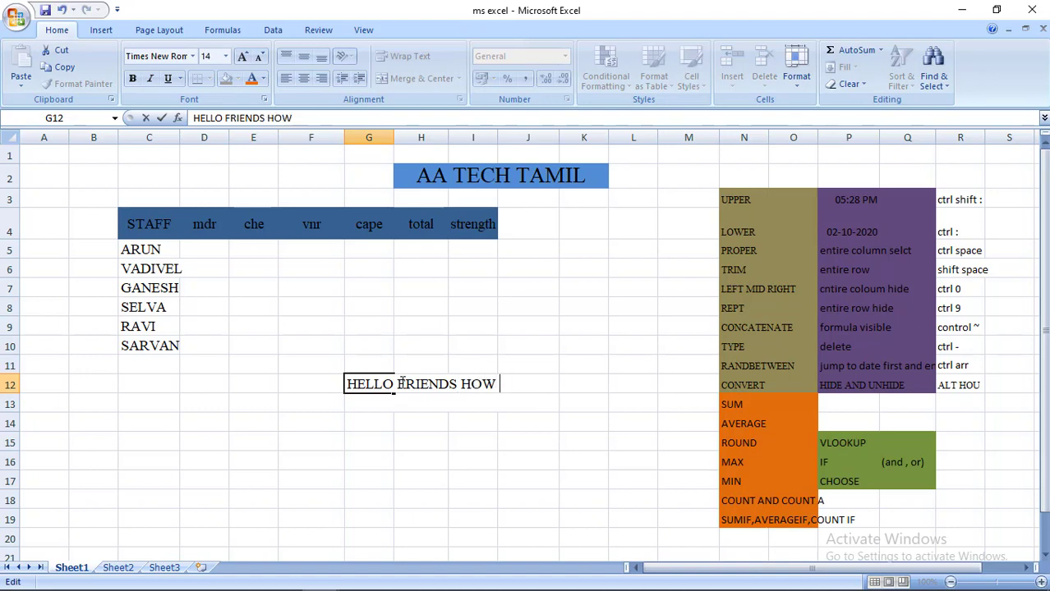
type(" R U")
key("alt+Return")
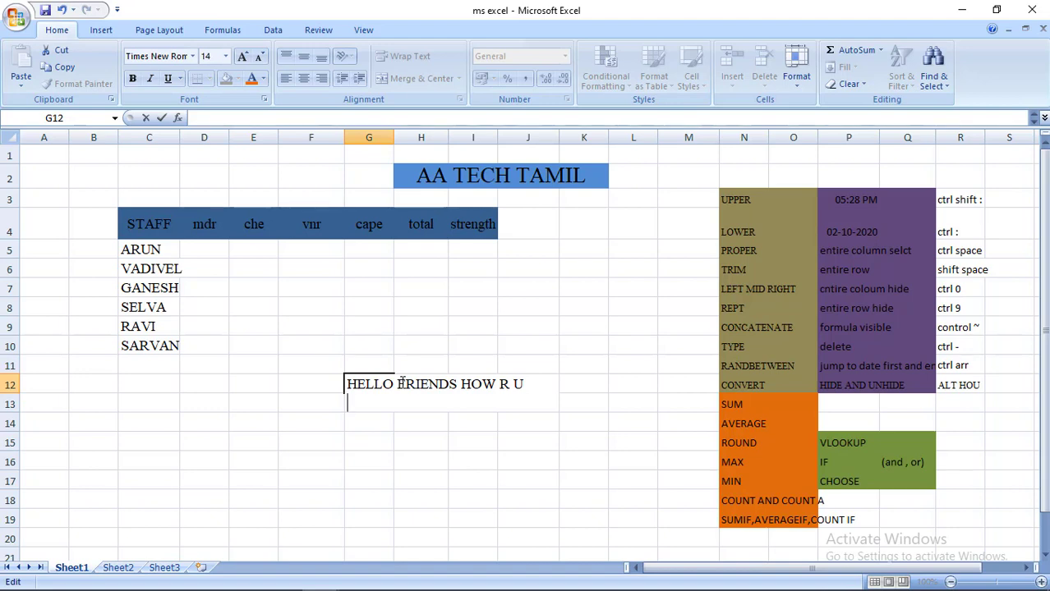
left_click(402, 381)
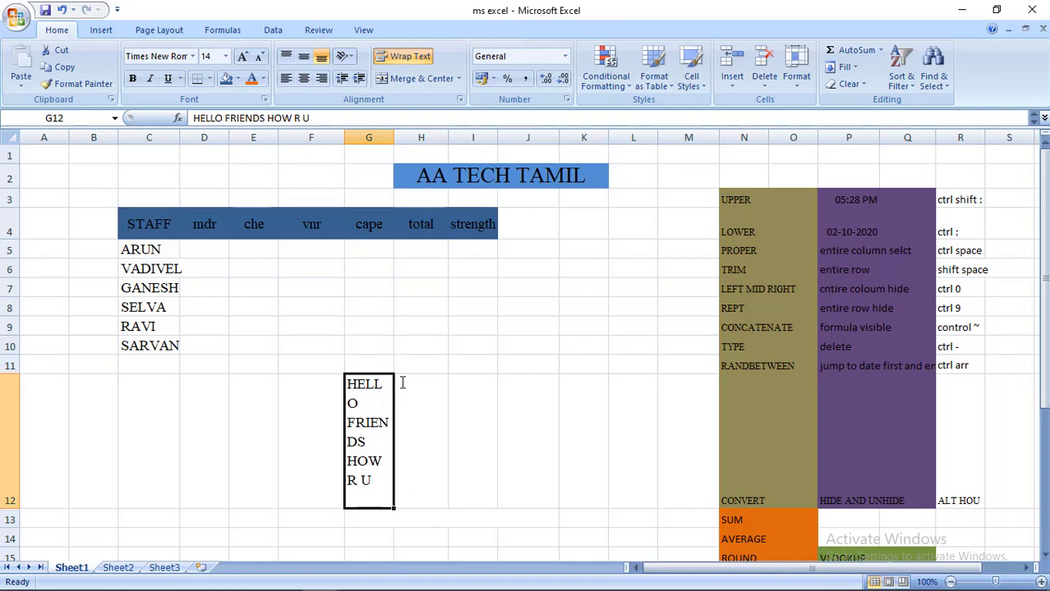
Append extra letters (ADHJSAKJAHSFAKJSF) to the wrapped HELLO FRIENDS text in G12
key("Left")
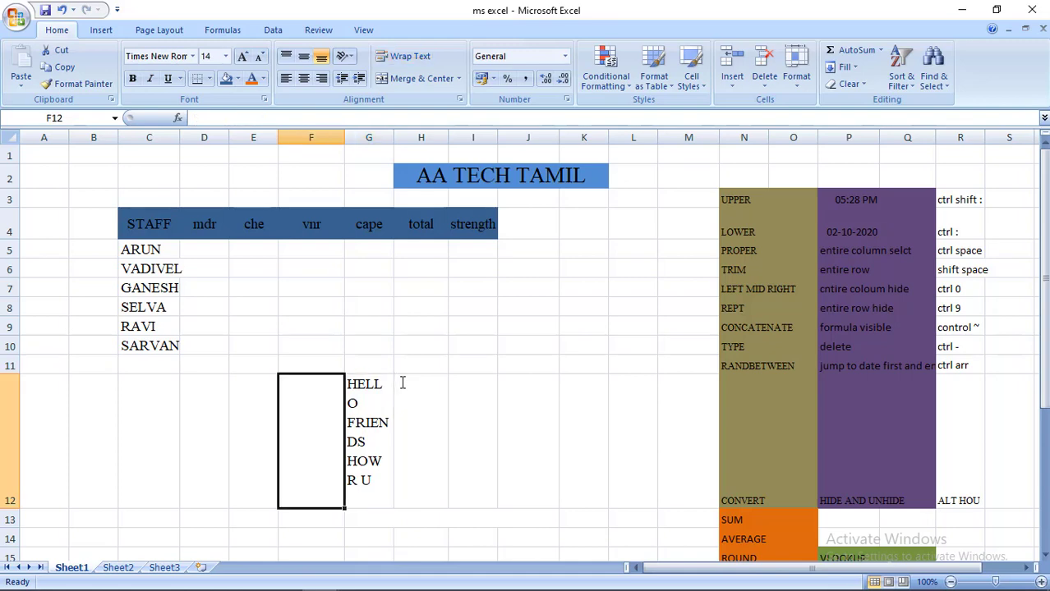
key("Right")
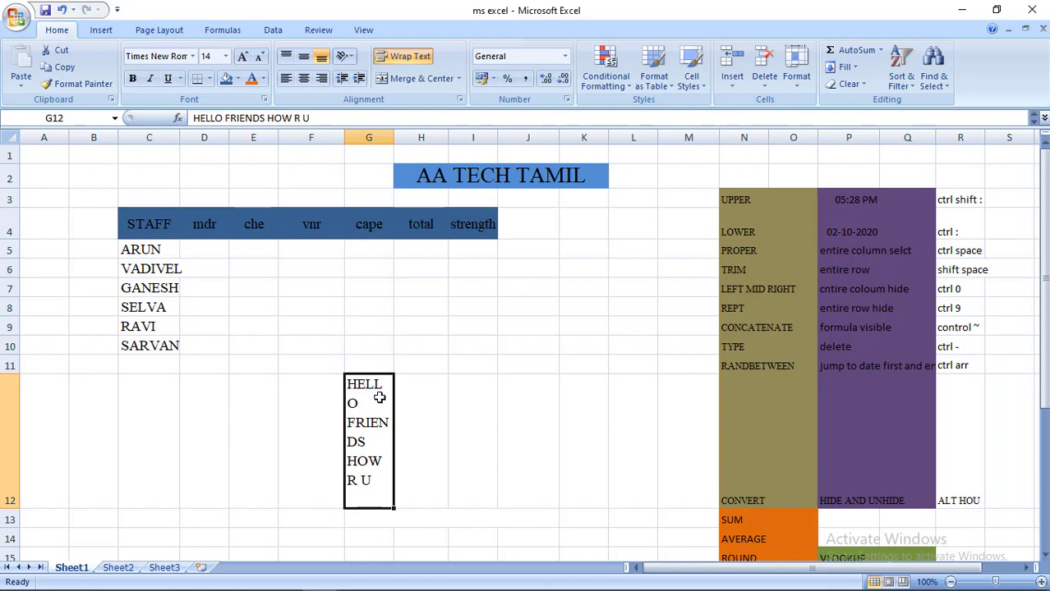
double_click(367, 482)
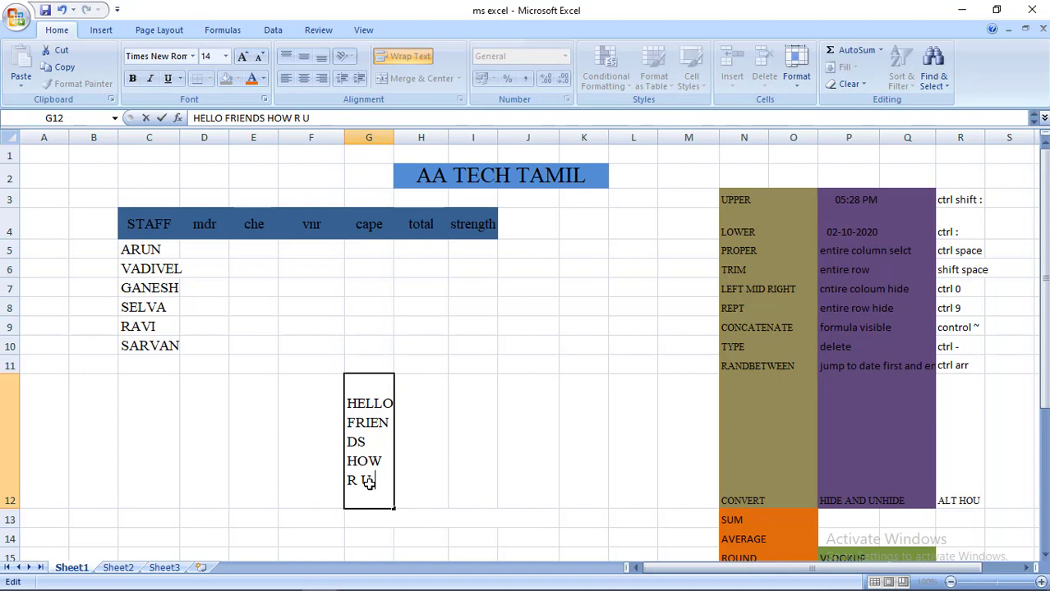
type(" ADHJSAKJAHSFAKJSF")
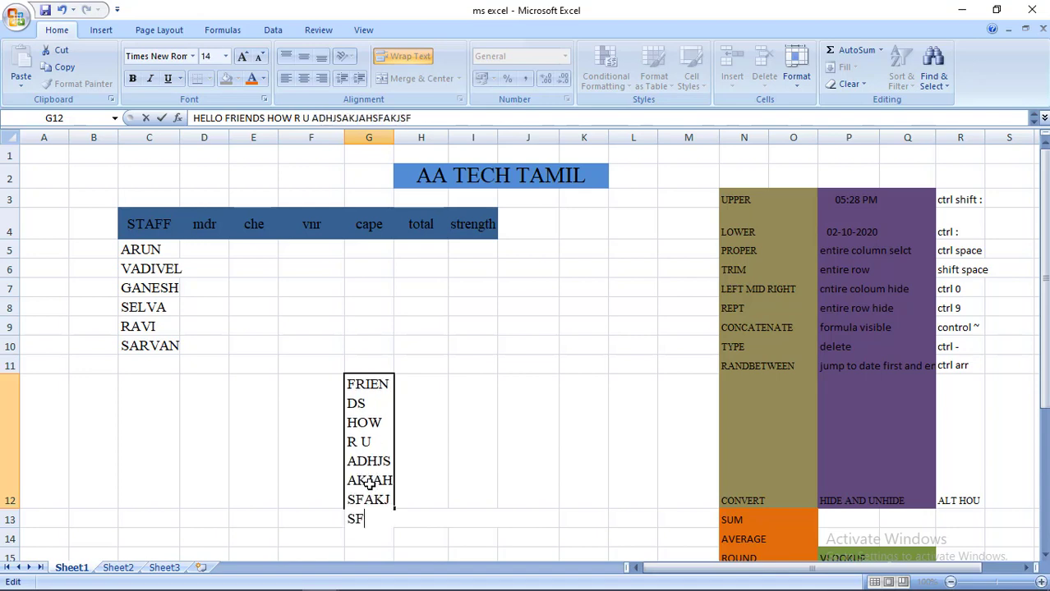
key("Return")
Undo both G12 edits, clear the cell, and jump to G1
key("Left")
key("Up")
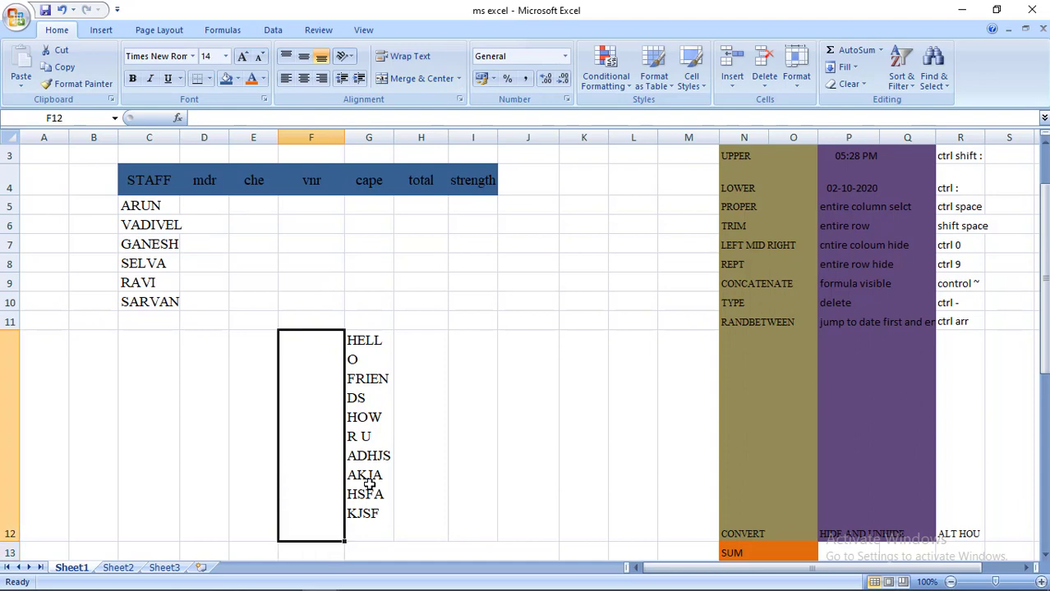
key("Right")
key("ctrl+z")
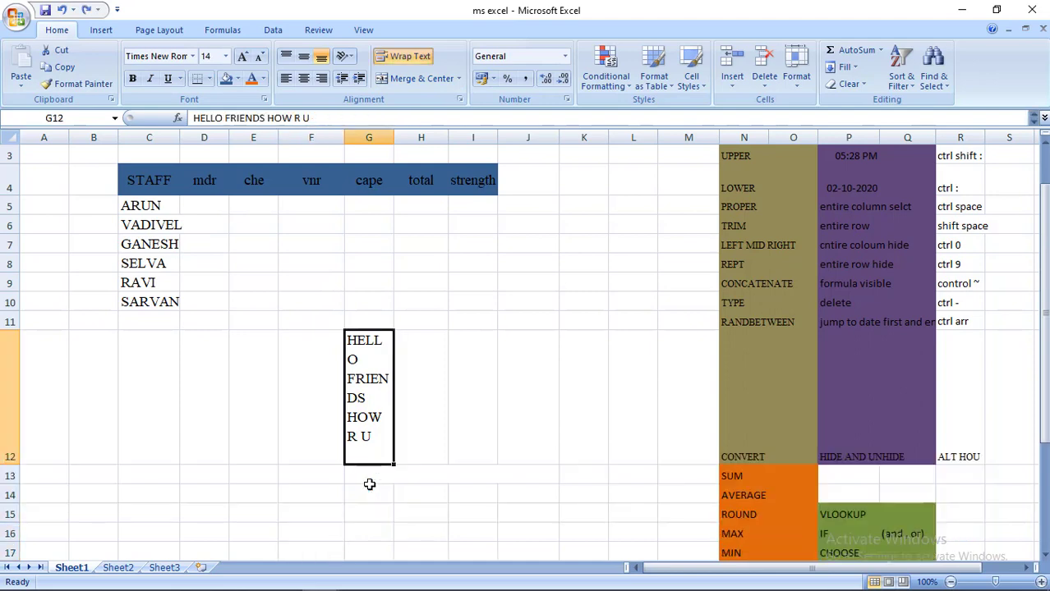
key("ctrl+z")
key("ctrl+z")
key("BackSpace")
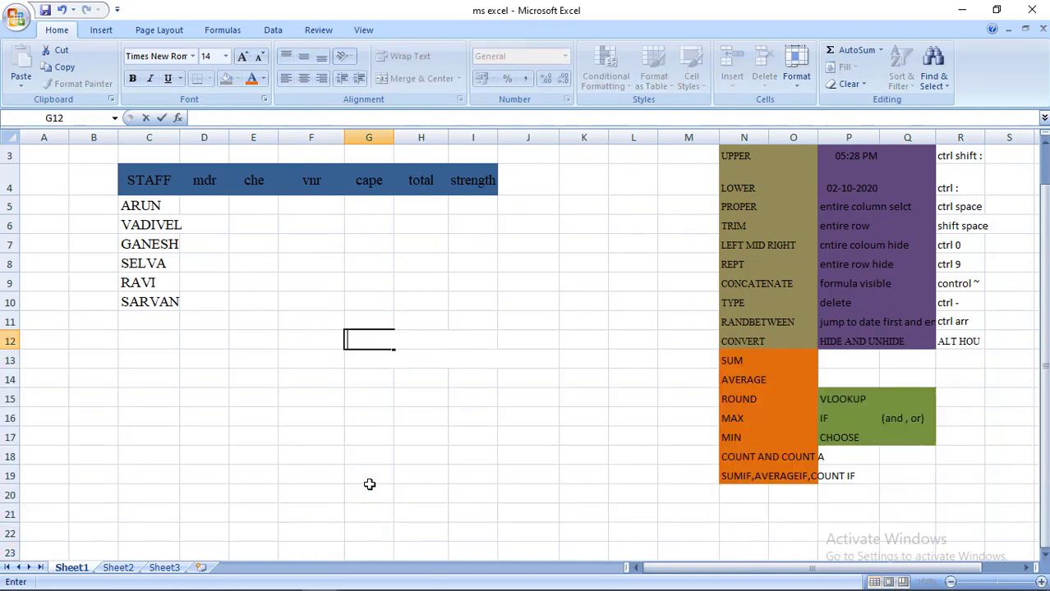
key("Escape")
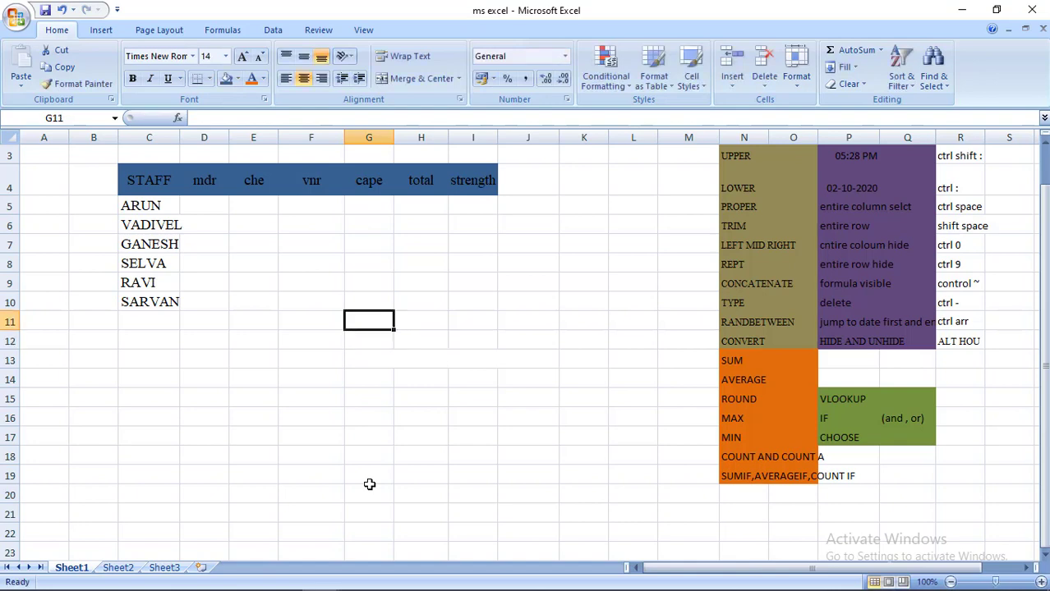
key("ctrl+Up")
key("ctrl+Up")
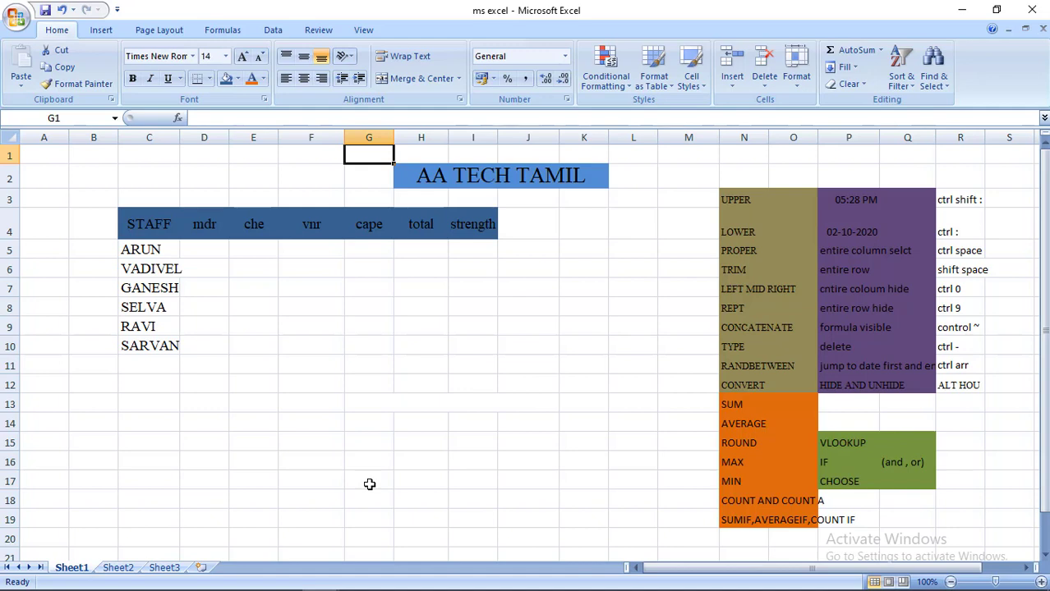
left_click(150, 224)
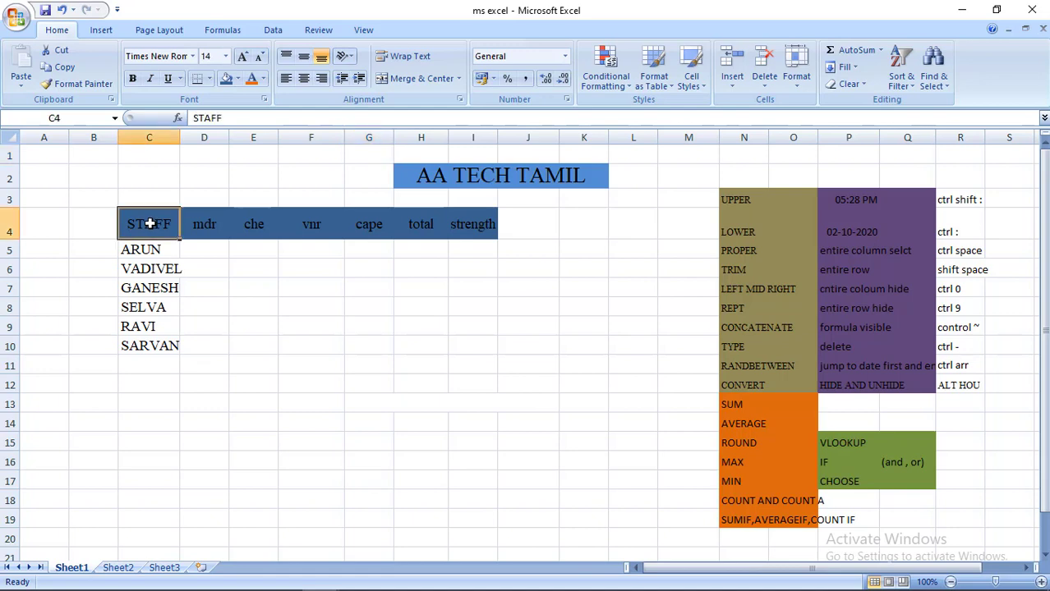
key("shift+Right")
key("shift+Right")
key("shift+Right")
key("shift+Right")
key("shift+Right")
key("shift+Right")
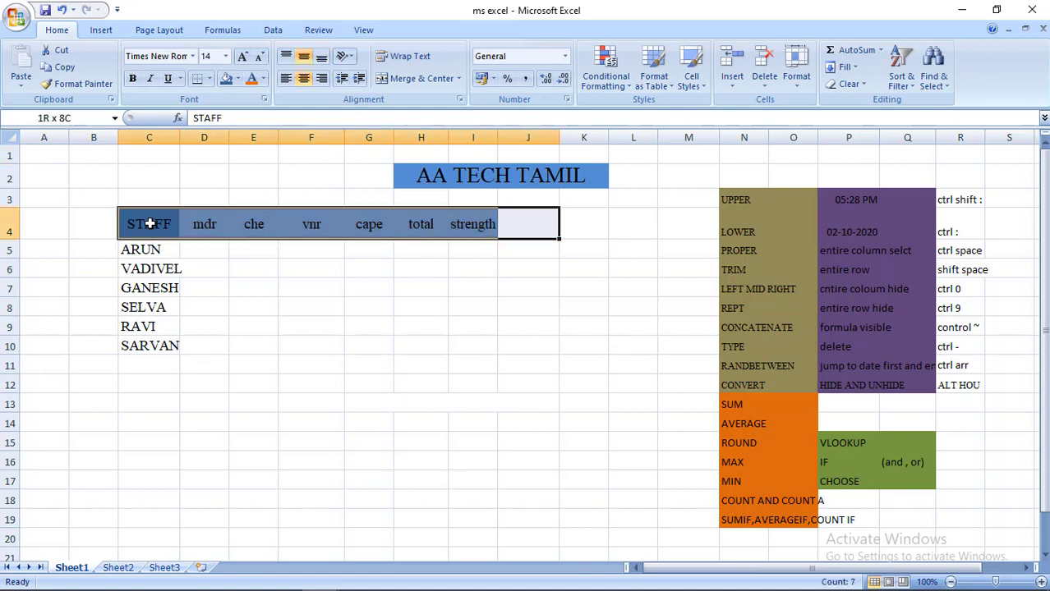
key("shift+Left")
key("shift+Down")
key("shift+Down")
key("shift+Down")
key("shift+Down")
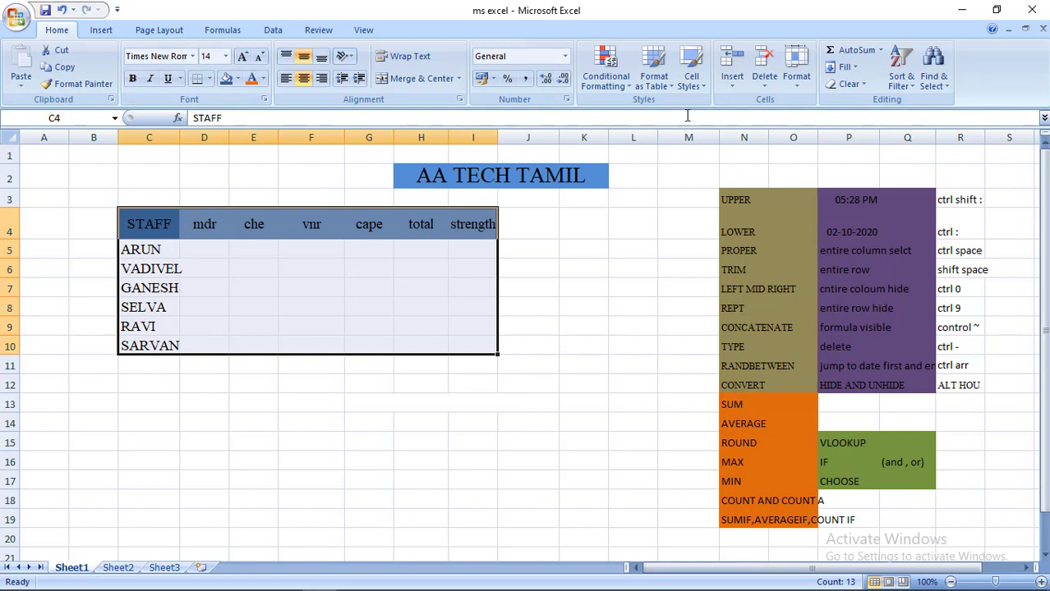
left_click(672, 88)
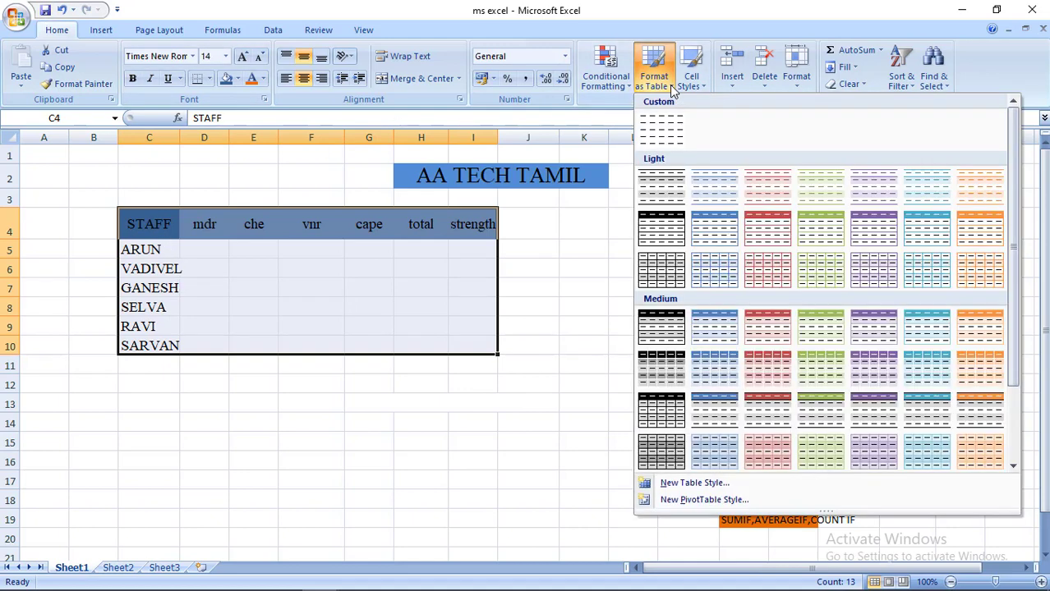
left_click(661, 227)
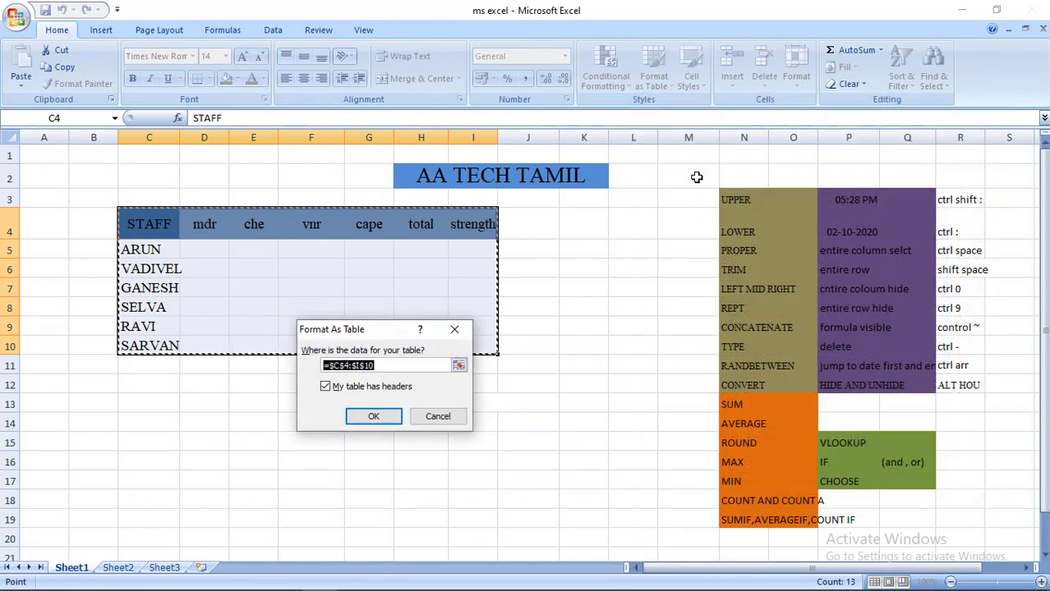
key("Return")
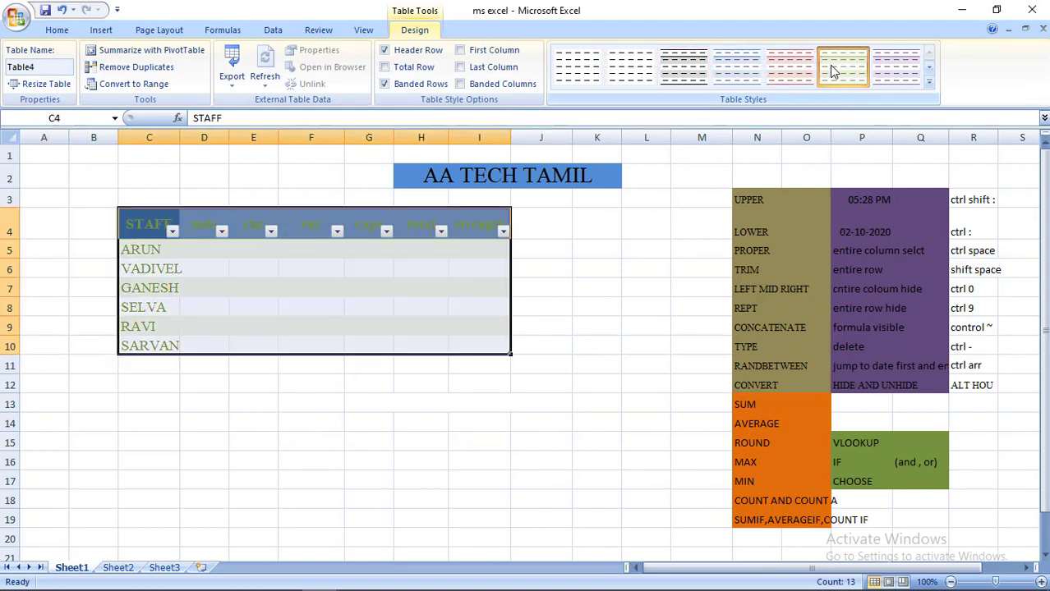
left_click(772, 70)
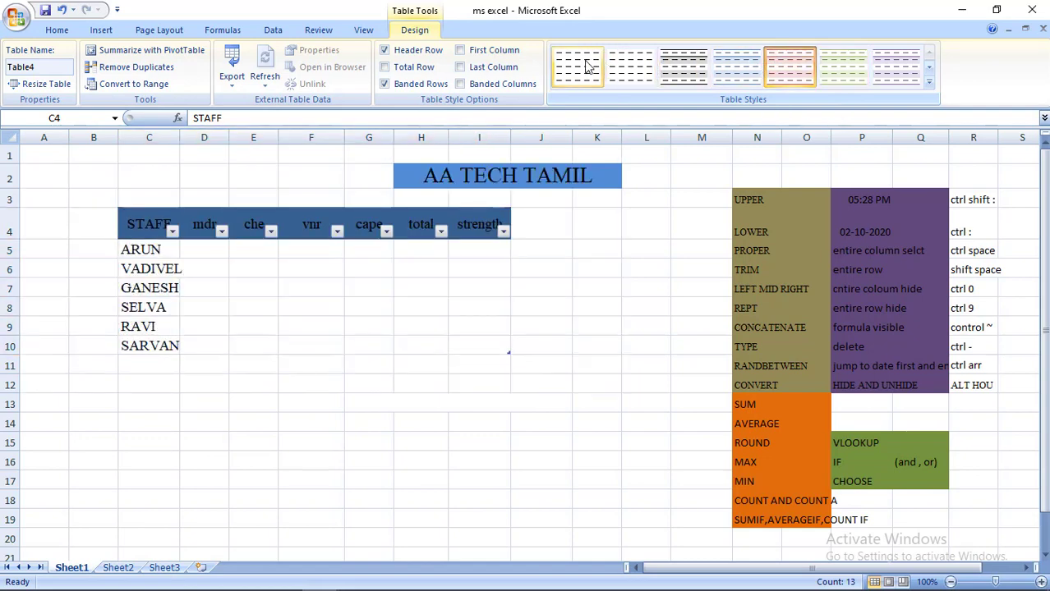
left_click(679, 173)
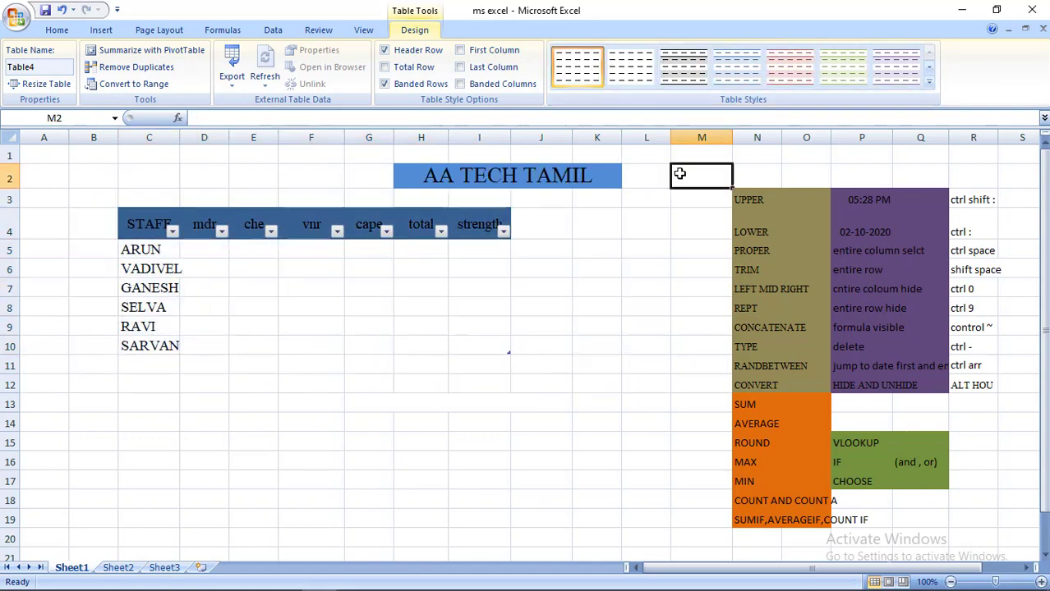
key("ctrl+z")
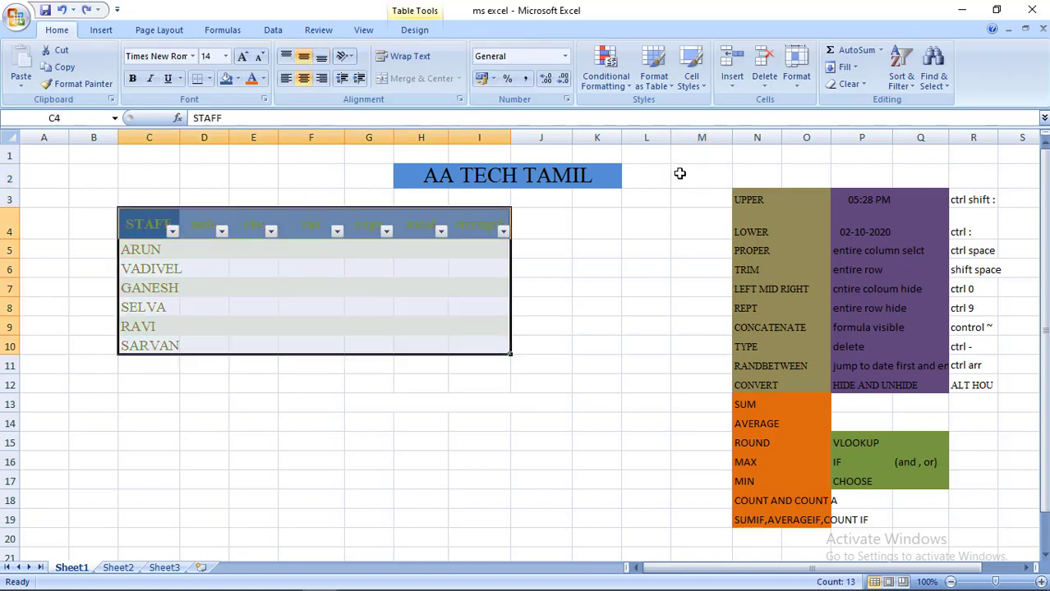
key("ctrl+z")
key("ctrl+z")
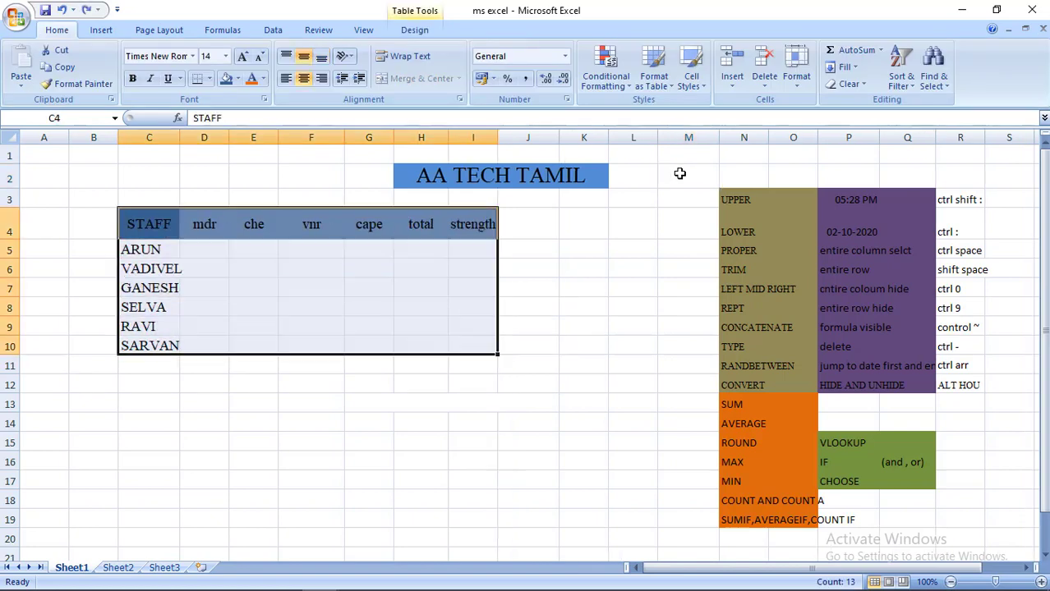
left_click(610, 222)
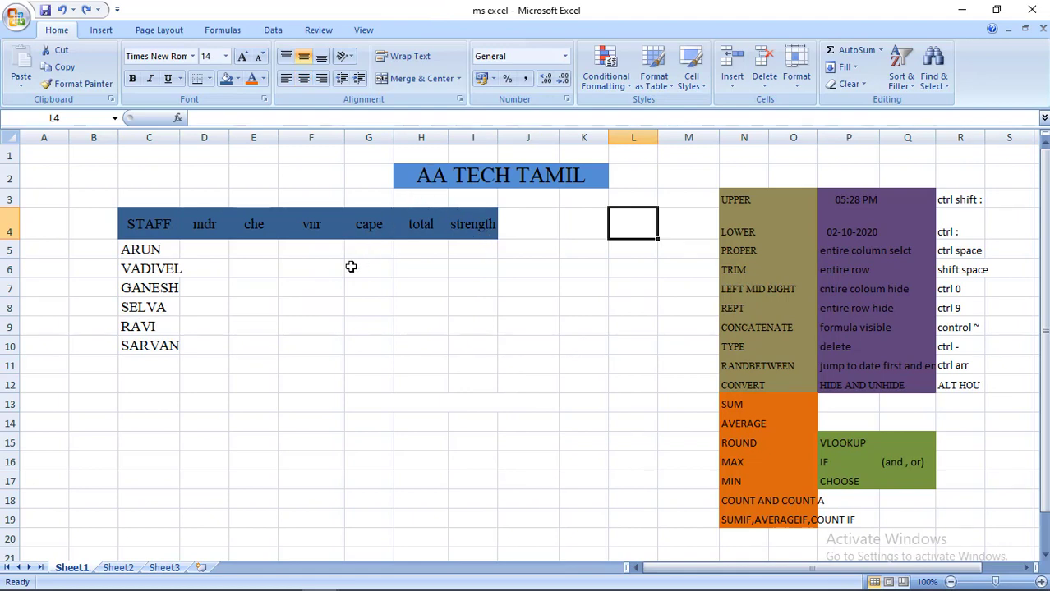
Enter FRIENDS in cell G10, level with the SARVAN row
left_click(157, 344)
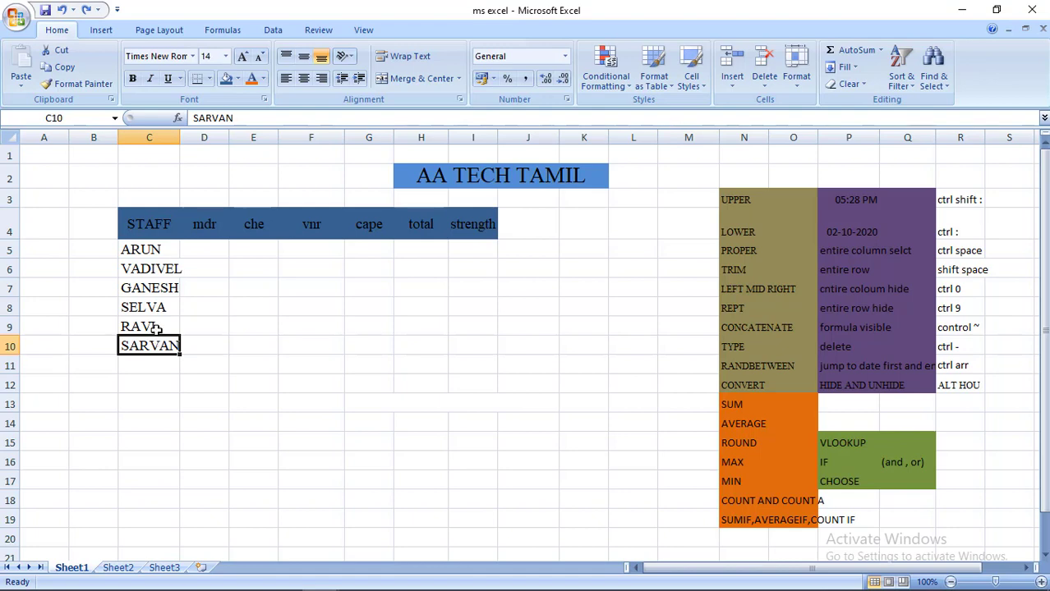
left_click(346, 336)
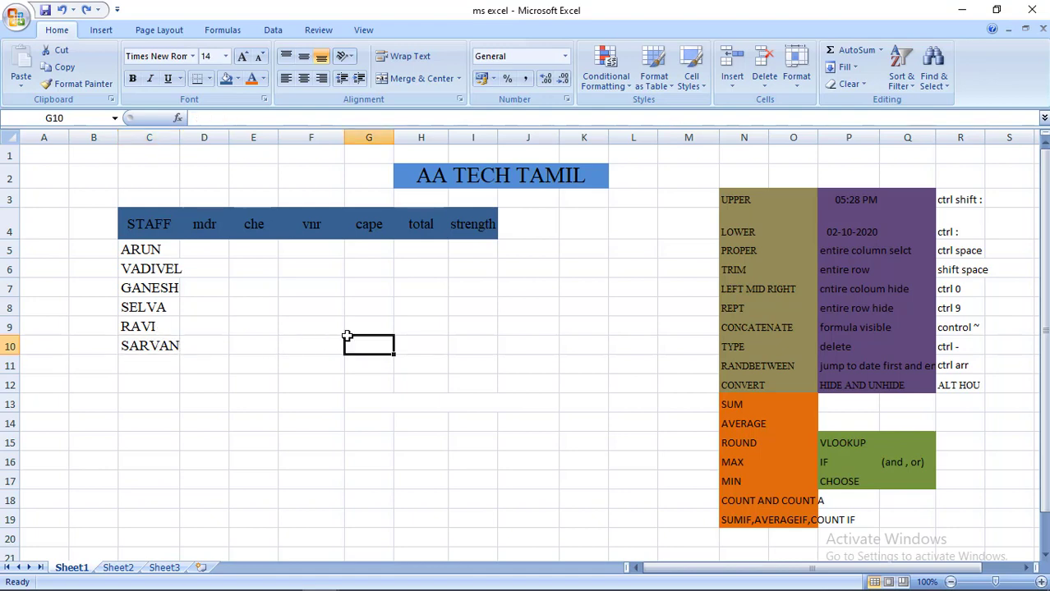
type("FRIENDS")
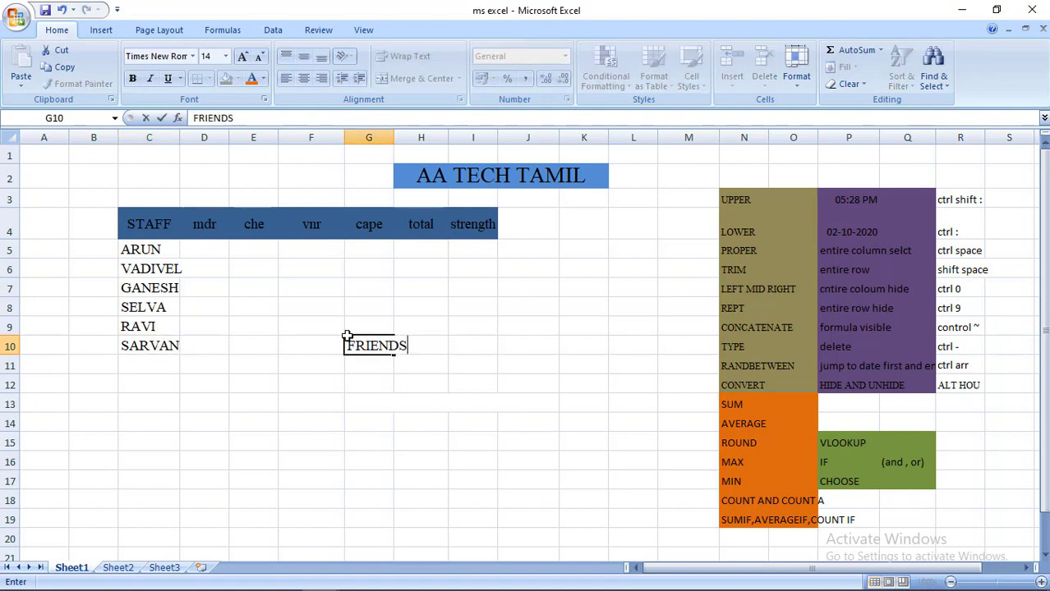
left_click(390, 342)
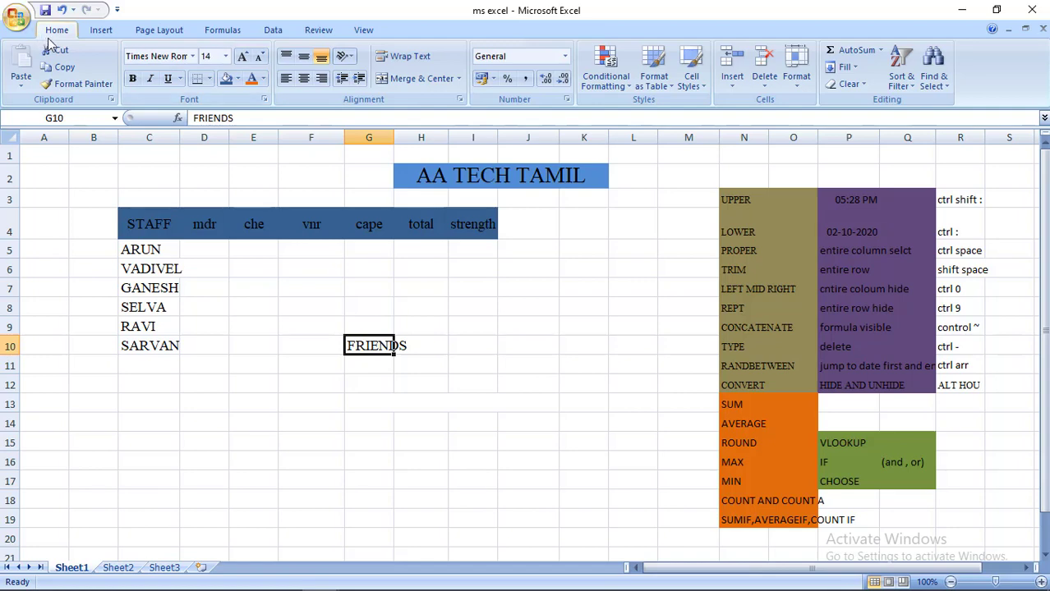
Format G10's FRIENDS as bold italic with a yellow fill and khaki text
left_click(133, 78)
left_click(149, 78)
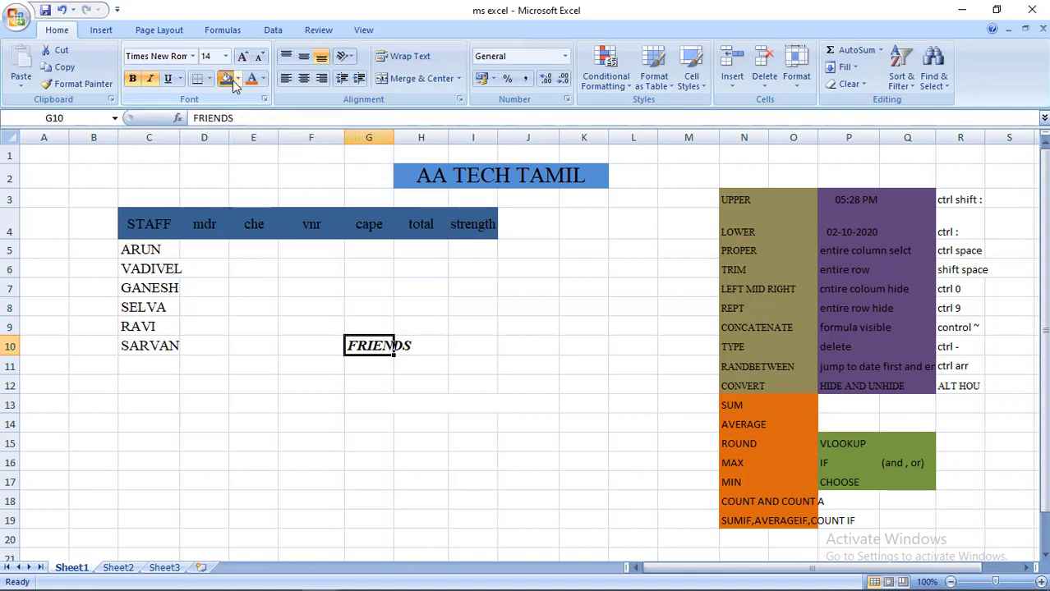
left_click(225, 79)
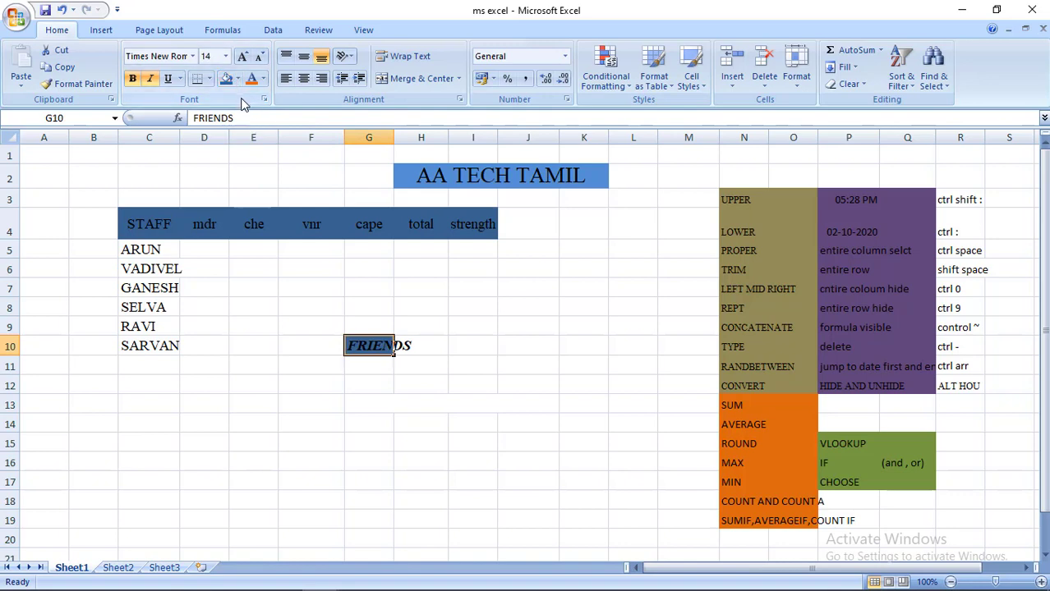
left_click(236, 80)
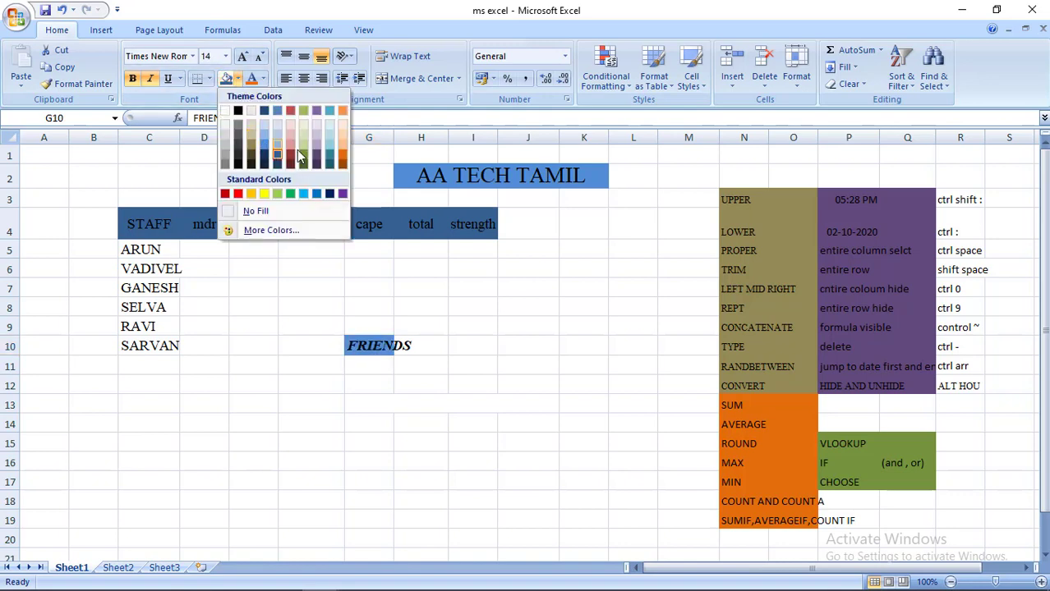
left_click(263, 194)
left_click(263, 79)
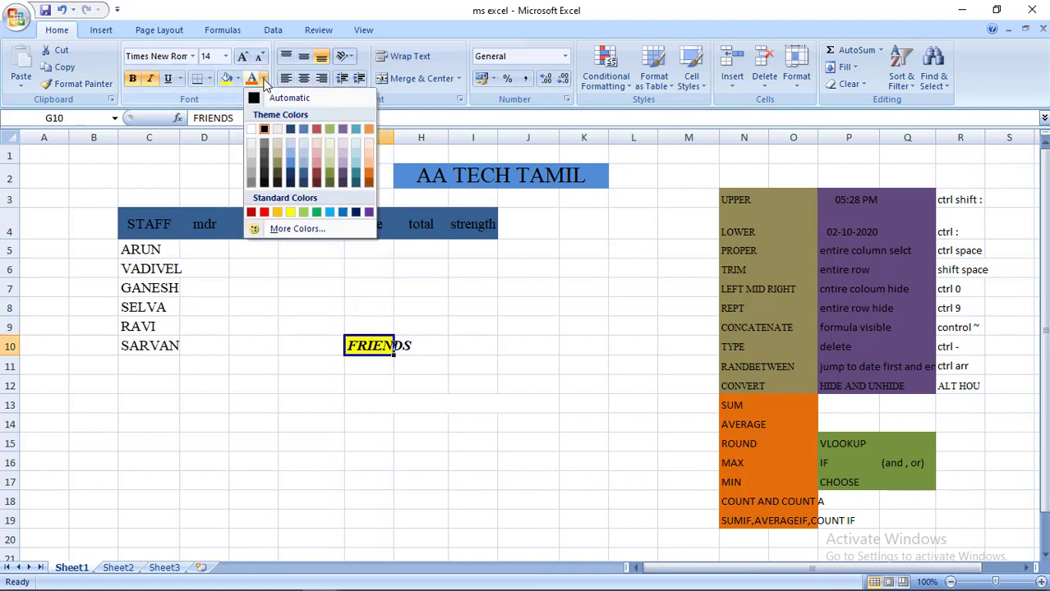
left_click(279, 162)
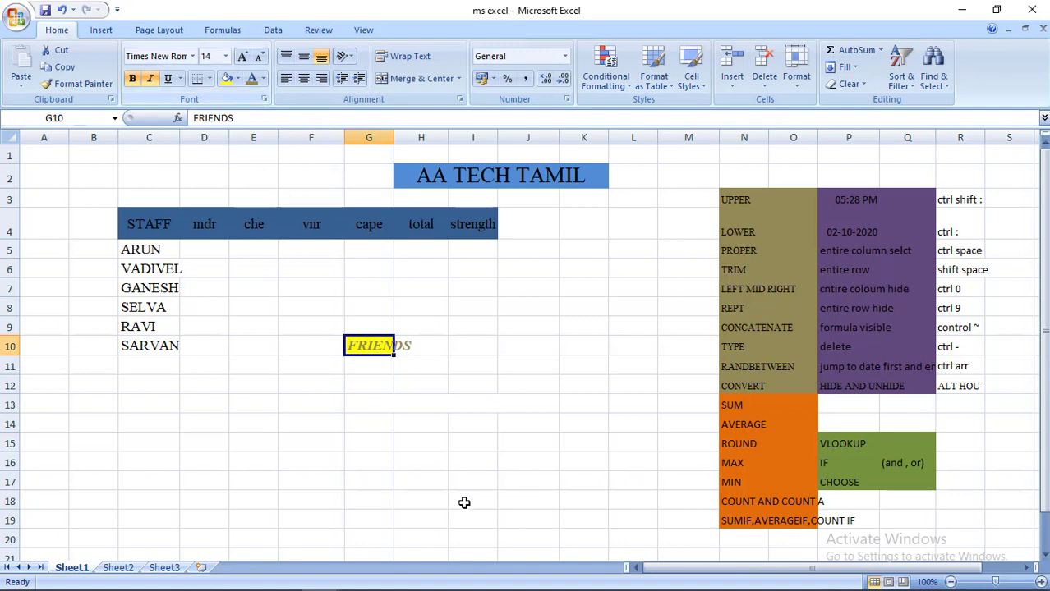
left_click_drag(464, 499, 384, 362)
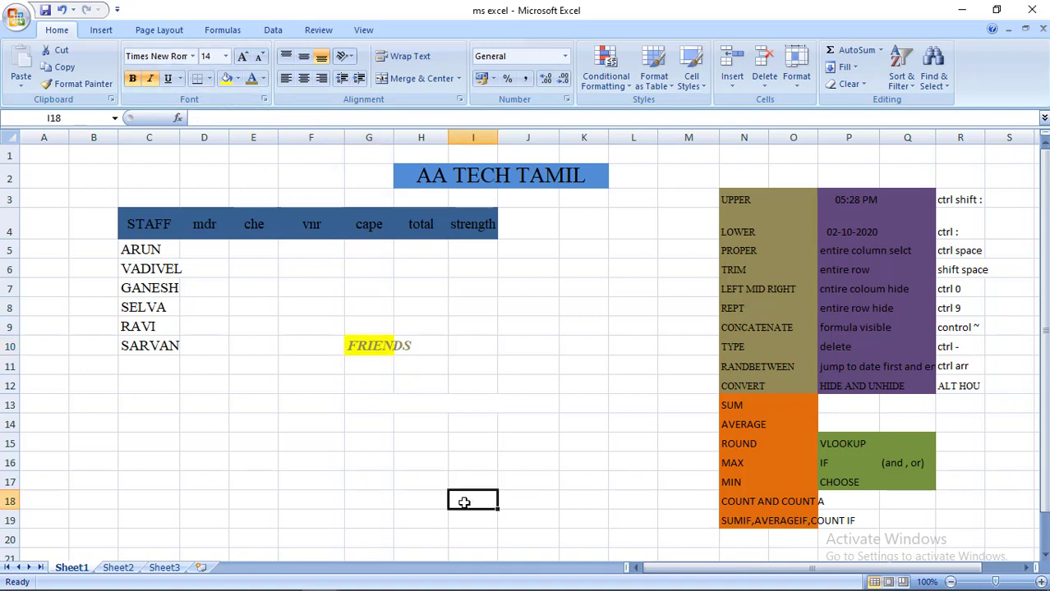
Delete FRIENDS from cell G10 and reselect G10
left_click(376, 338)
key("Delete")
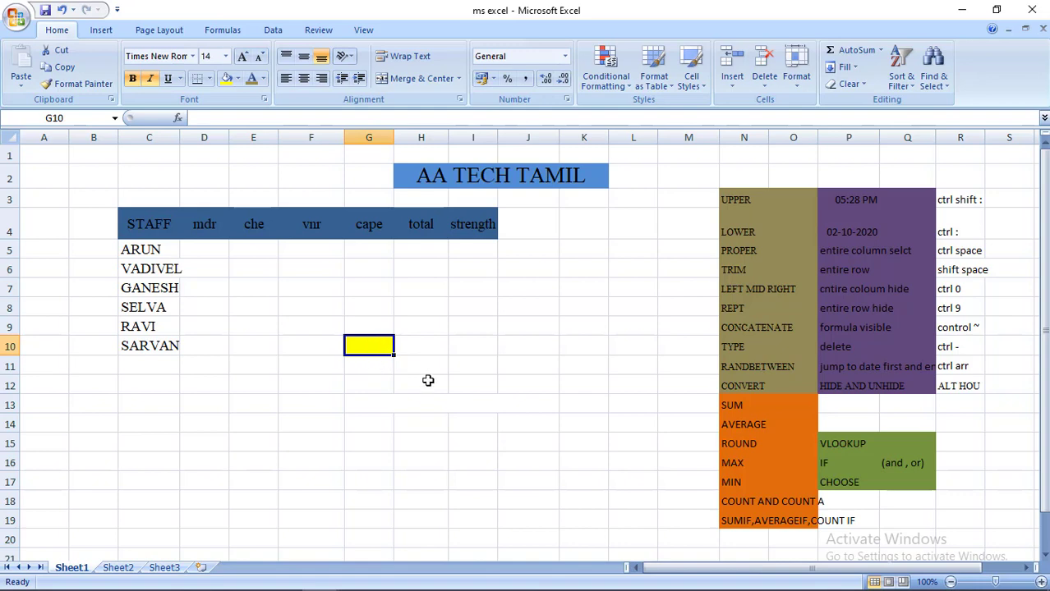
left_click_drag(423, 383, 378, 348)
left_click(377, 348)
Set G10's fill to No Fill and its font colour to Automatic
left_click(238, 78)
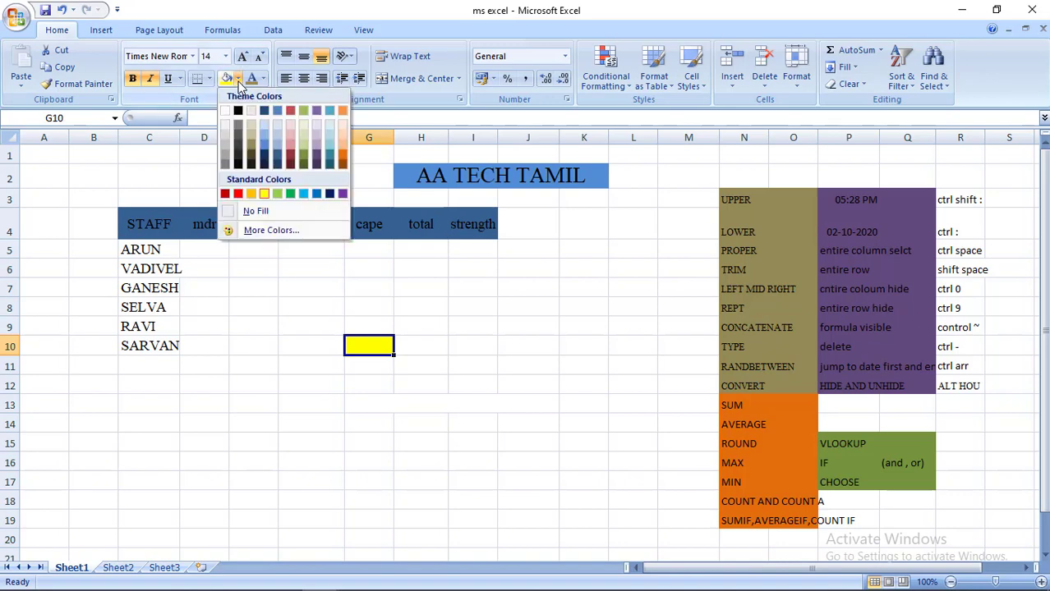
left_click(251, 211)
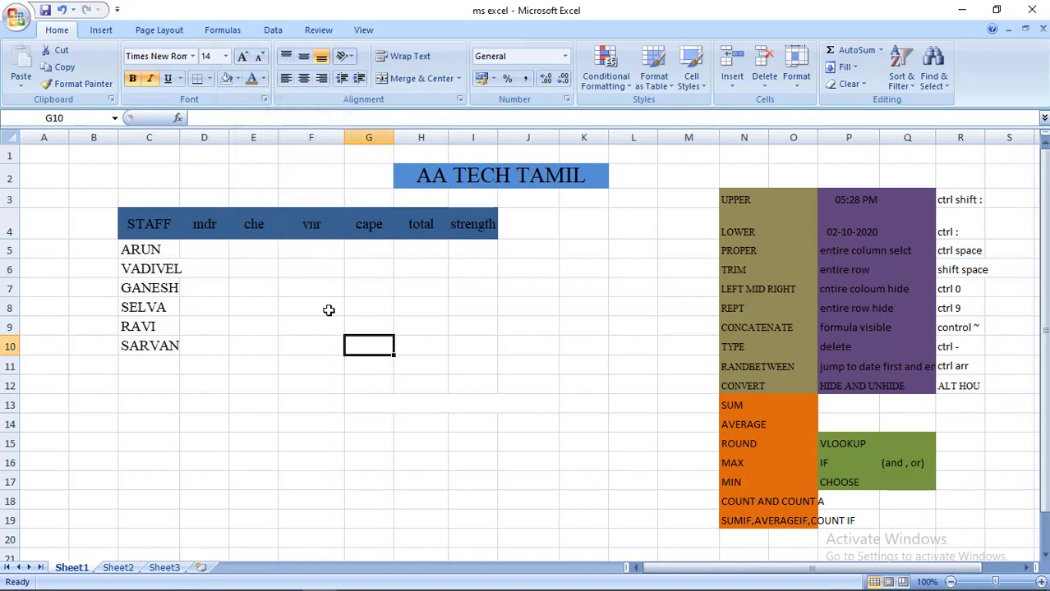
left_click(409, 345)
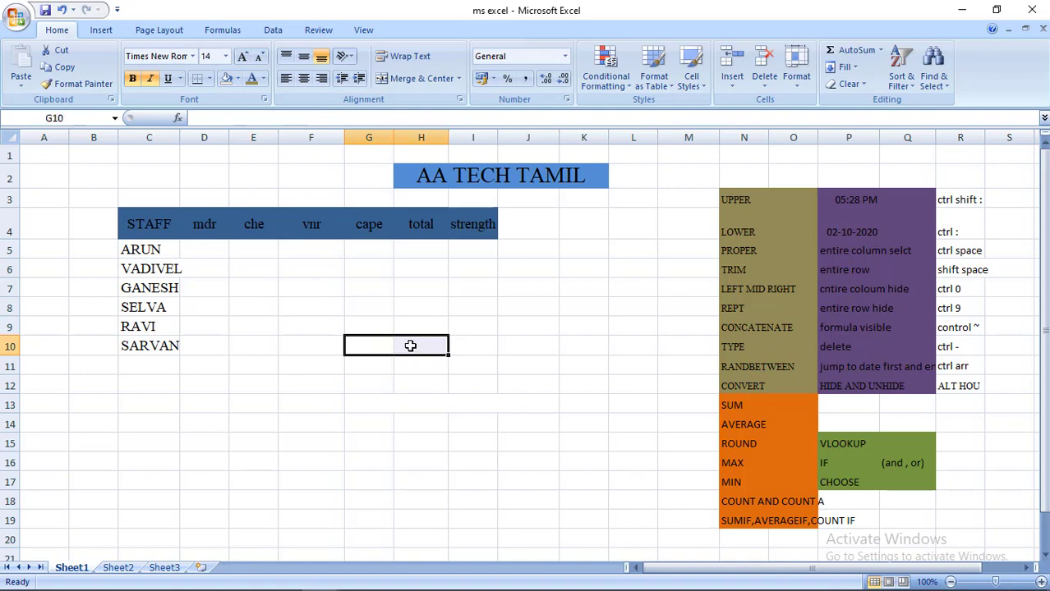
left_click(366, 340)
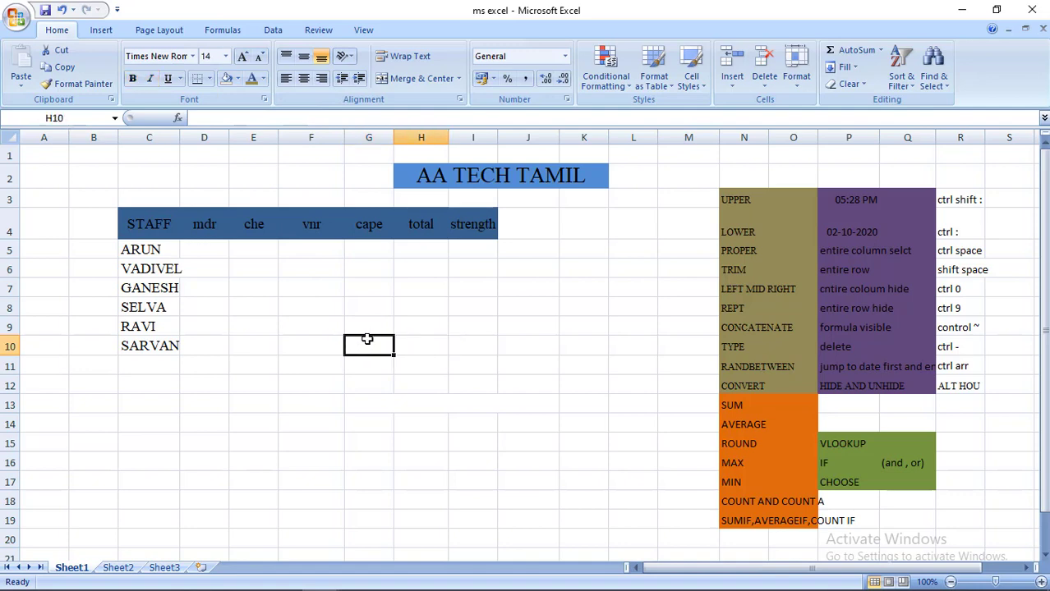
left_click(263, 78)
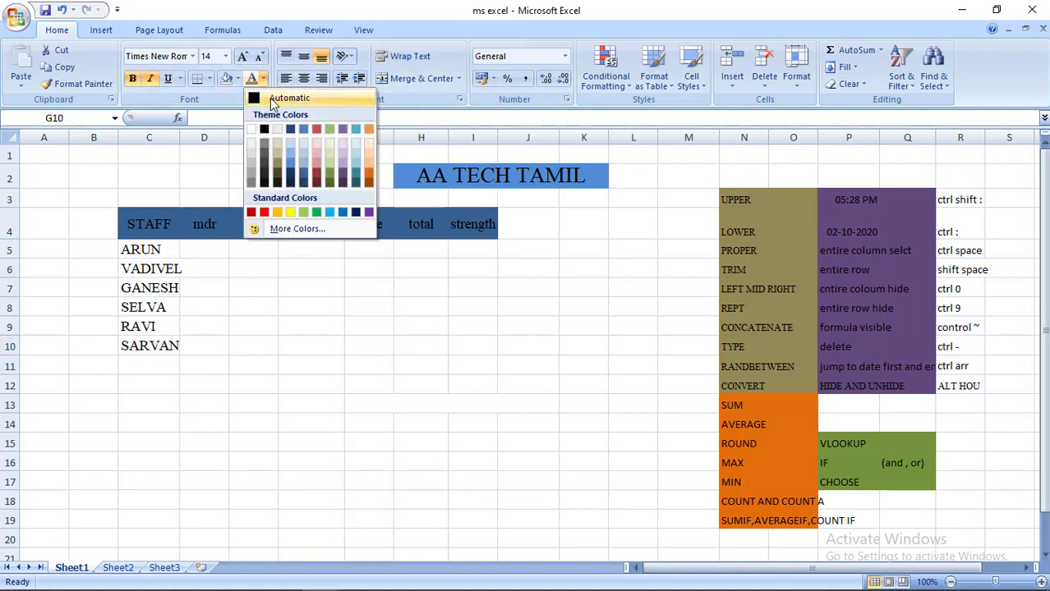
left_click(268, 99)
left_click(302, 289)
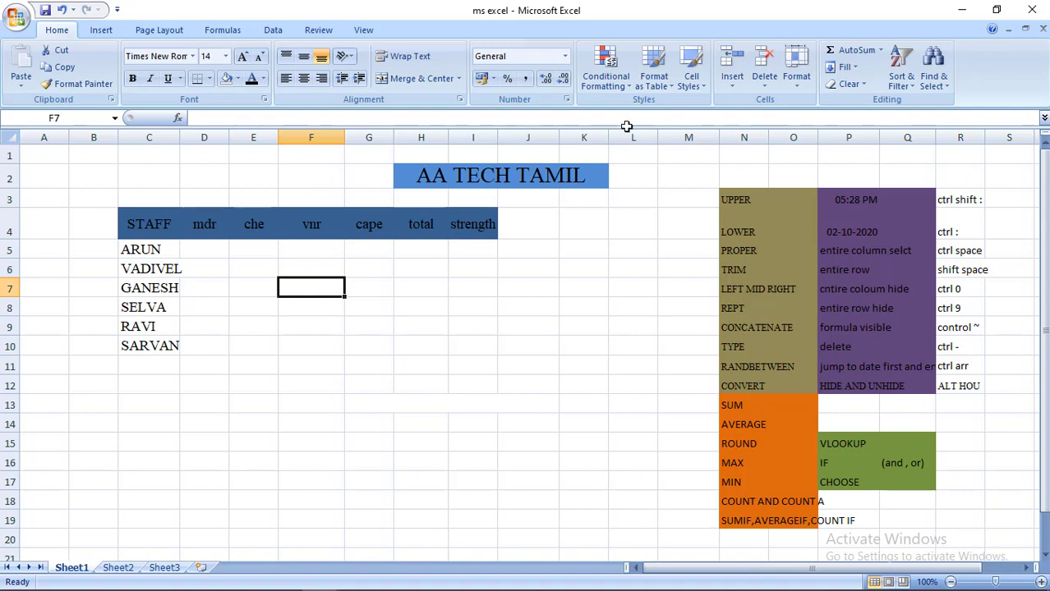
key("Up")
key("Up")
key("Left")
key("Left")
key("Left")
key("Left")
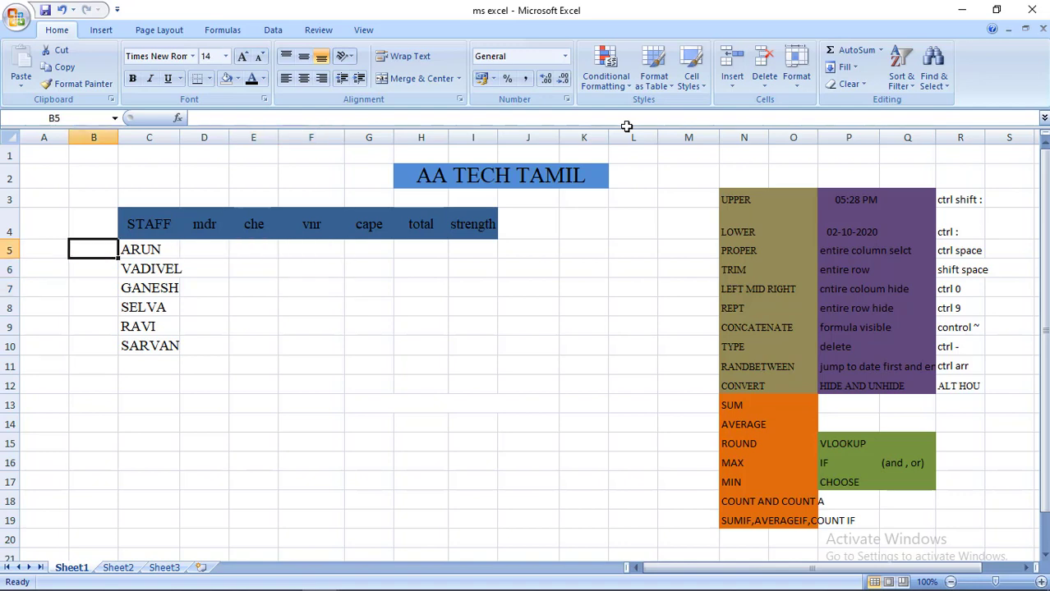
key("Right")
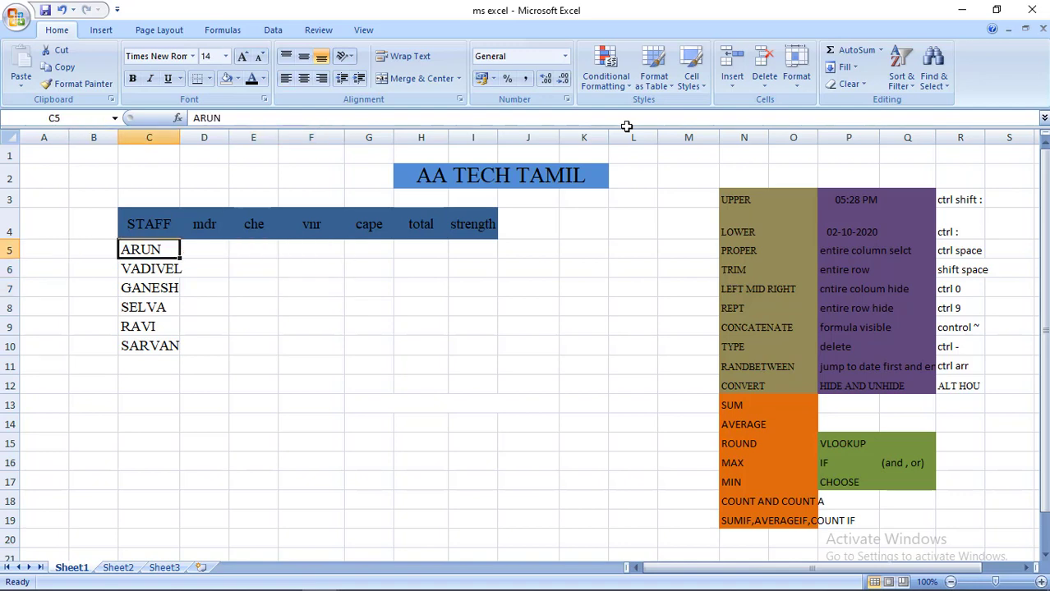
key("Up")
key("Down")
key("Down")
key("Down")
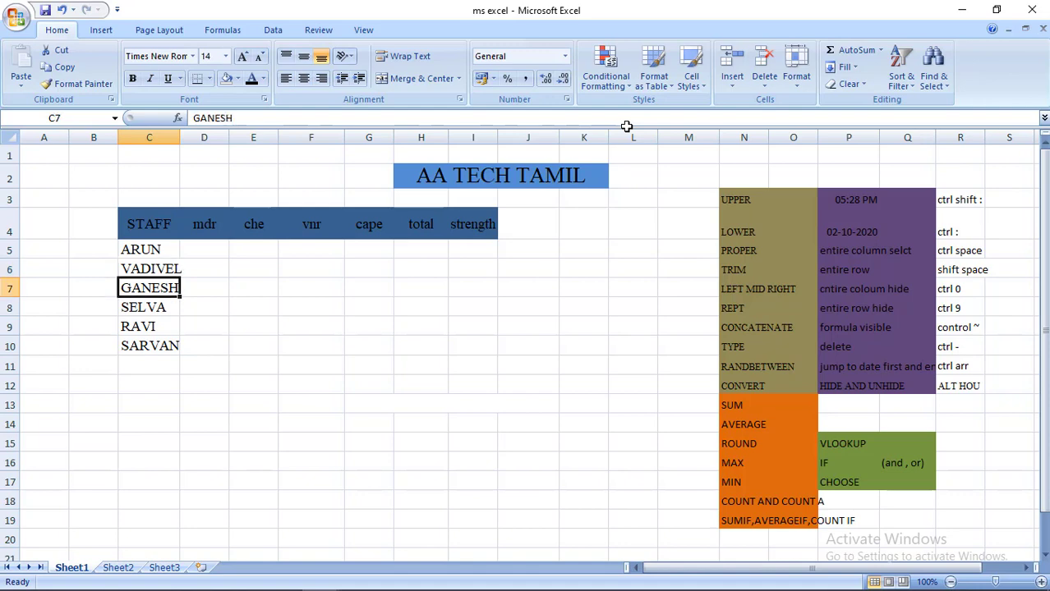
key("Down")
key("Down")
key("Up")
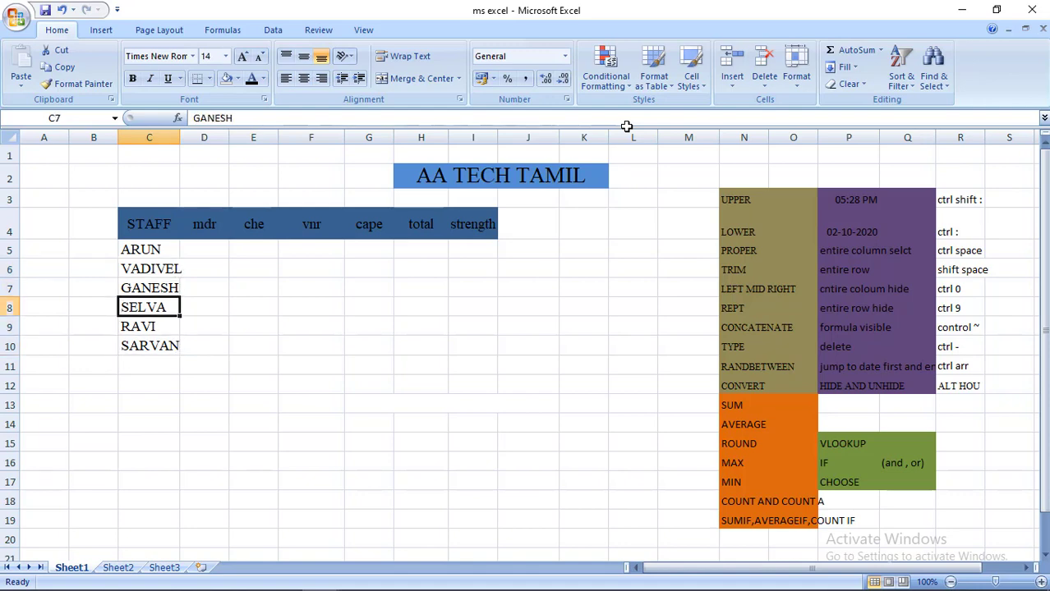
key("Up")
key("Up")
key("Up")
key("Down")
key("Down")
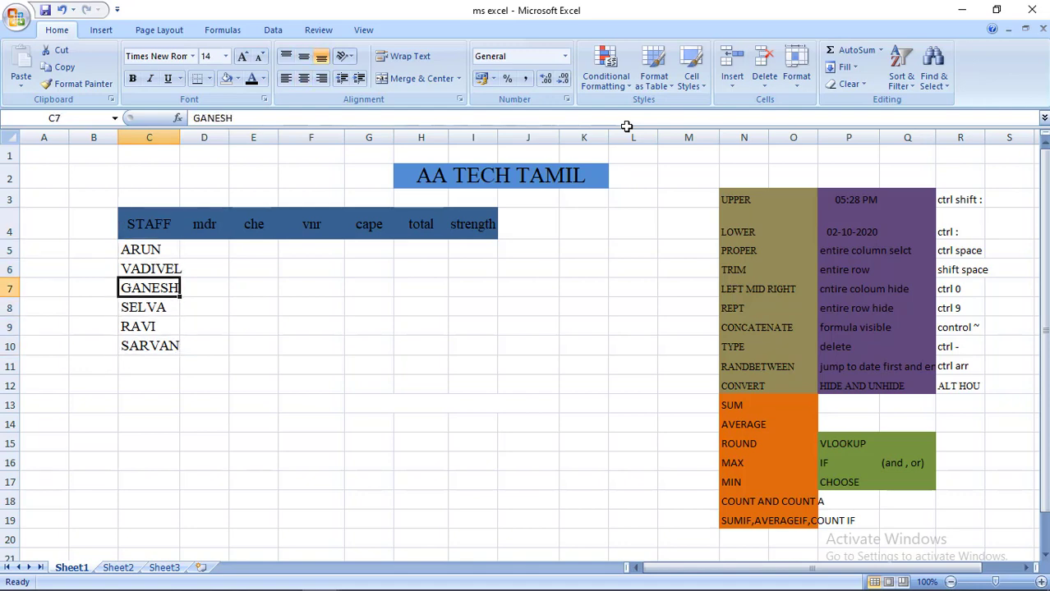
key("Up")
key("Up")
key("Up")
key("Right")
key("Down")
key("Right")
key("Right")
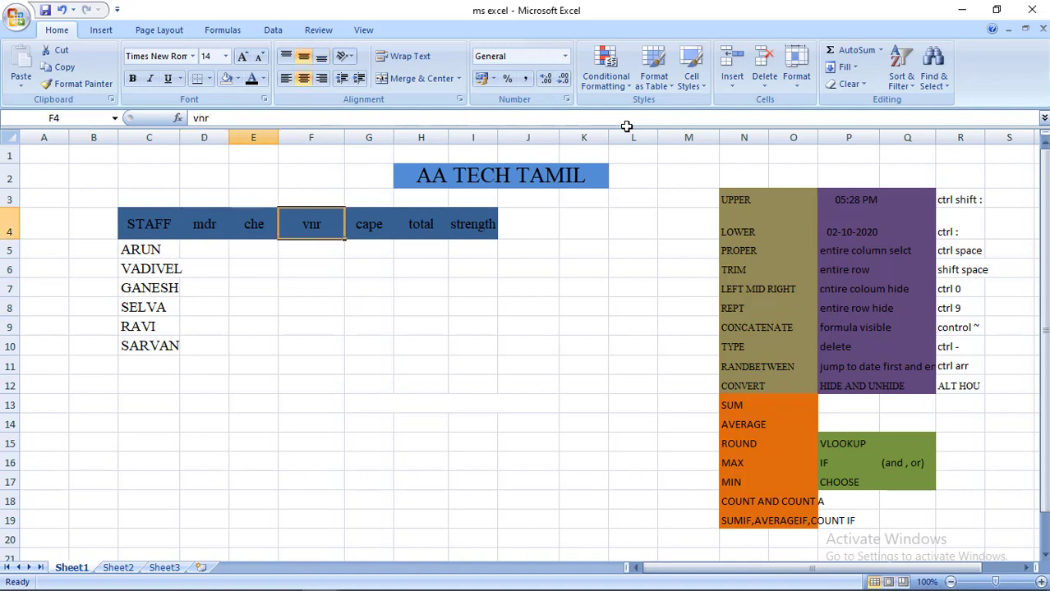
key("Right")
key("Right")
key("Right")
key("Left")
key("ctrl+Left")
key("Right")
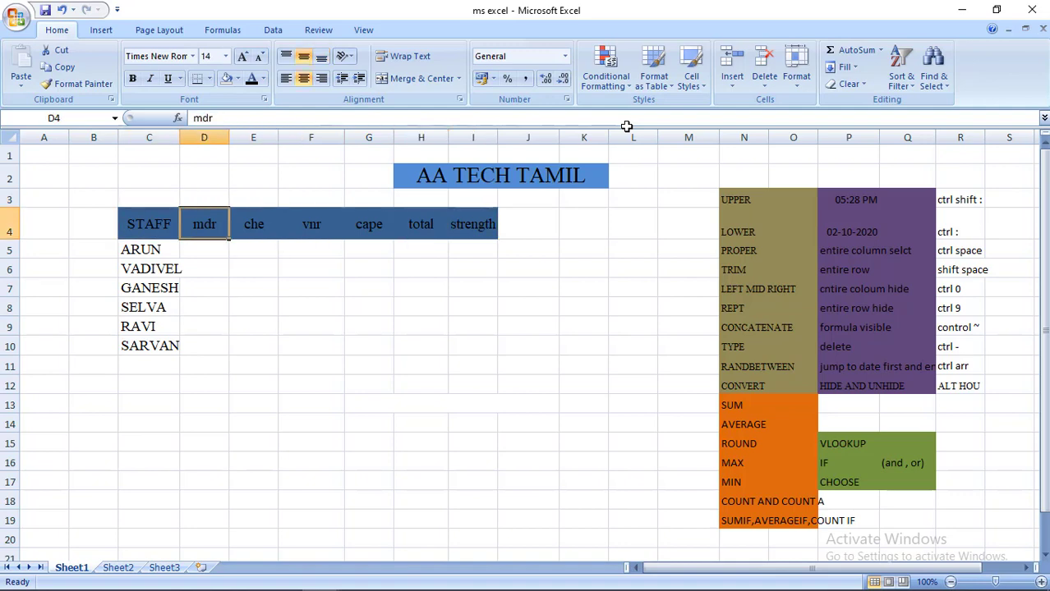
key("Down")
key("Down")
key("Down")
key("Down")
key("Up")
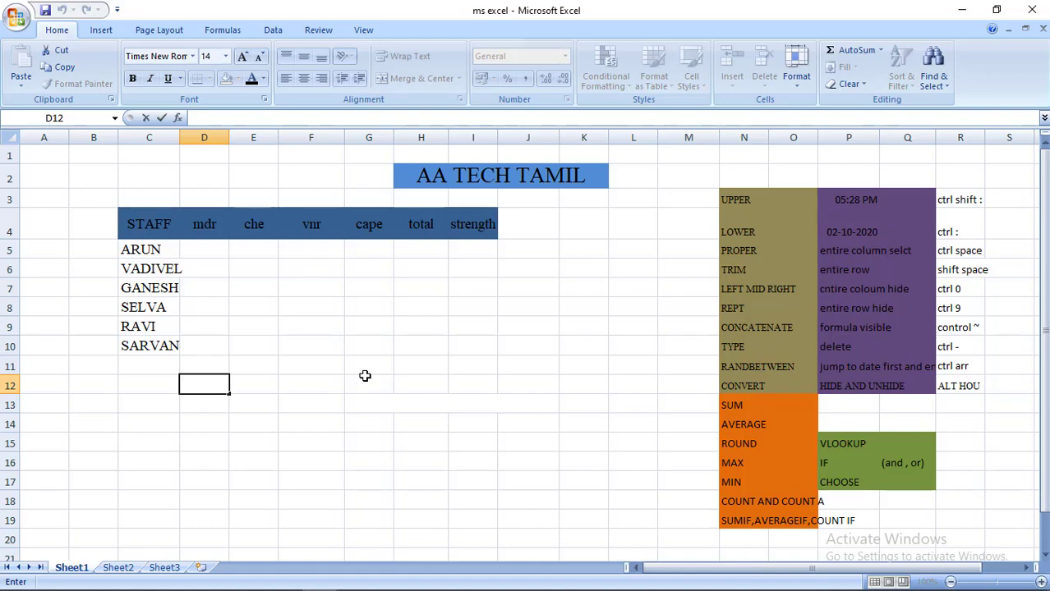
Enter =UPPER(D4) in D12 so the mdr header displays as MDR
type("=")
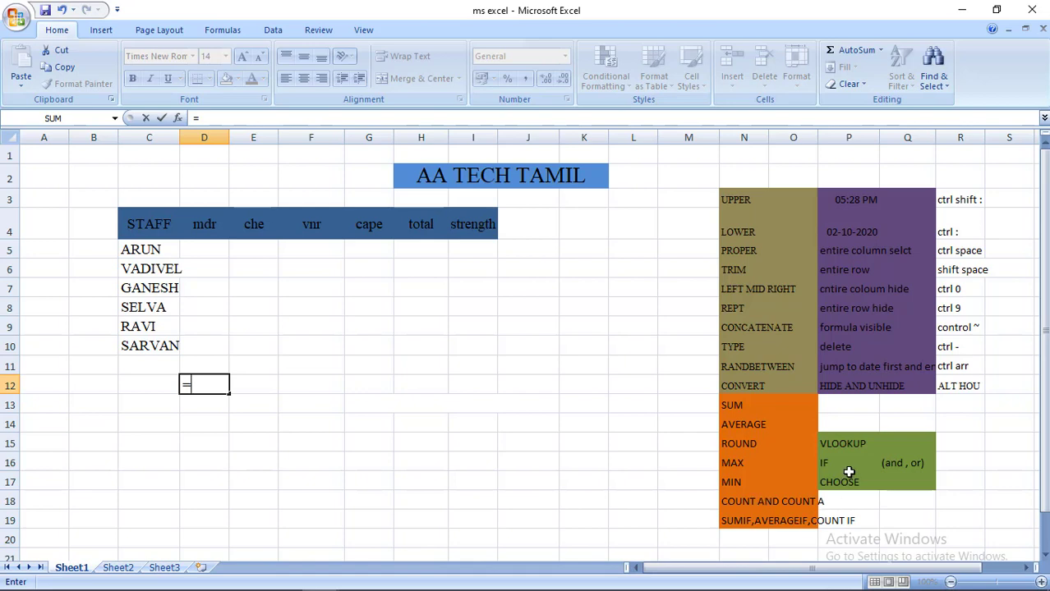
left_click(790, 492)
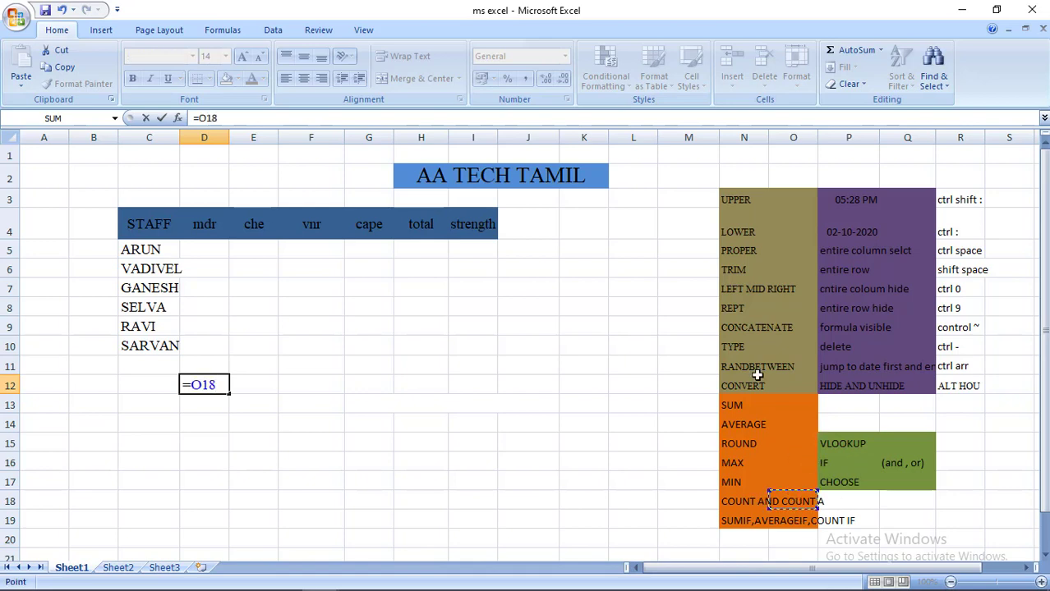
key("BackSpace")
key("BackSpace")
key("BackSpace")
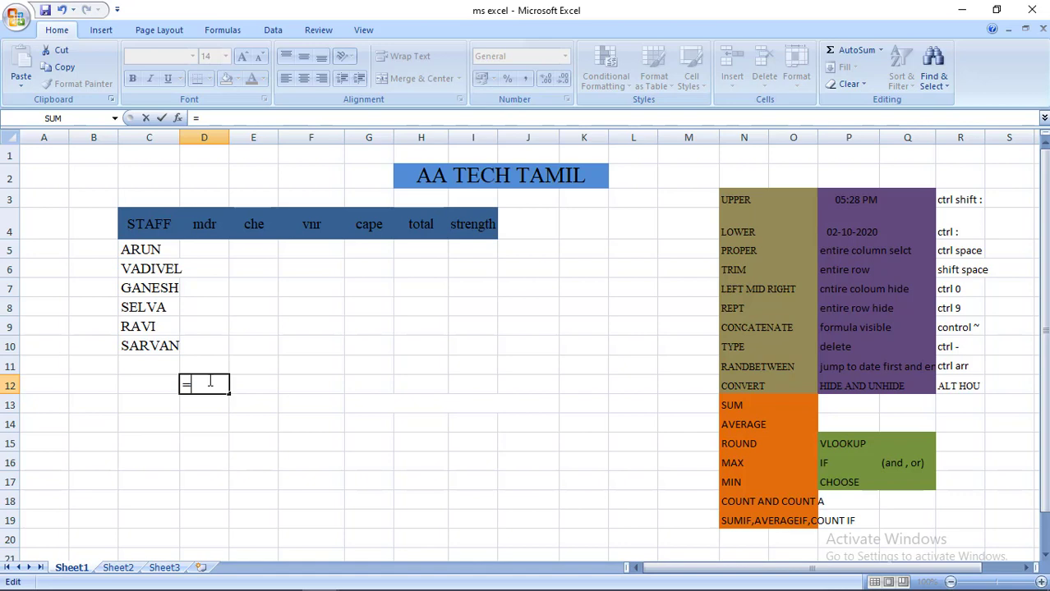
type("UPP")
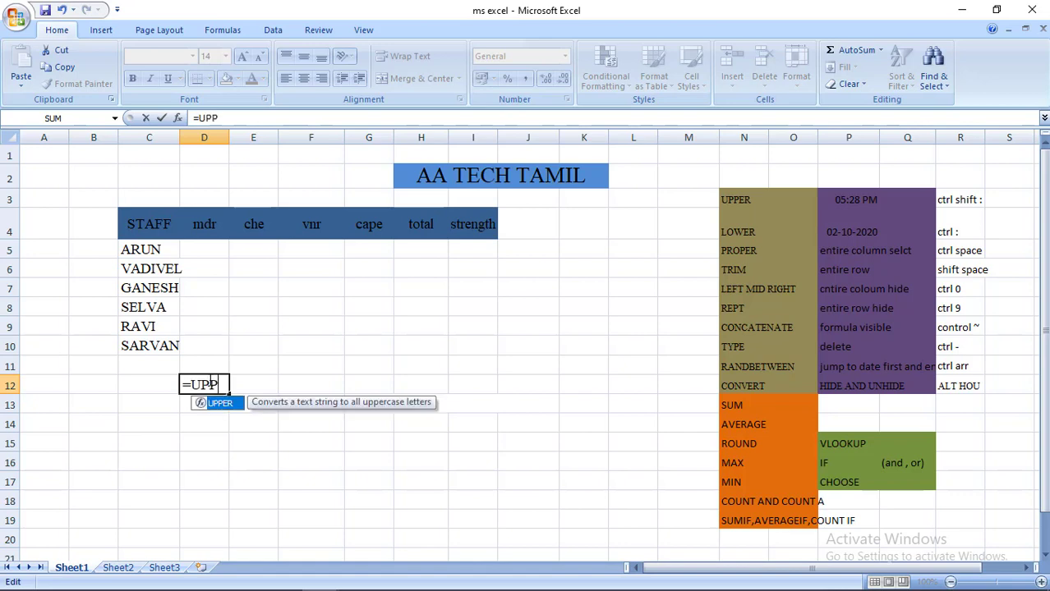
type("ER")
type("(")
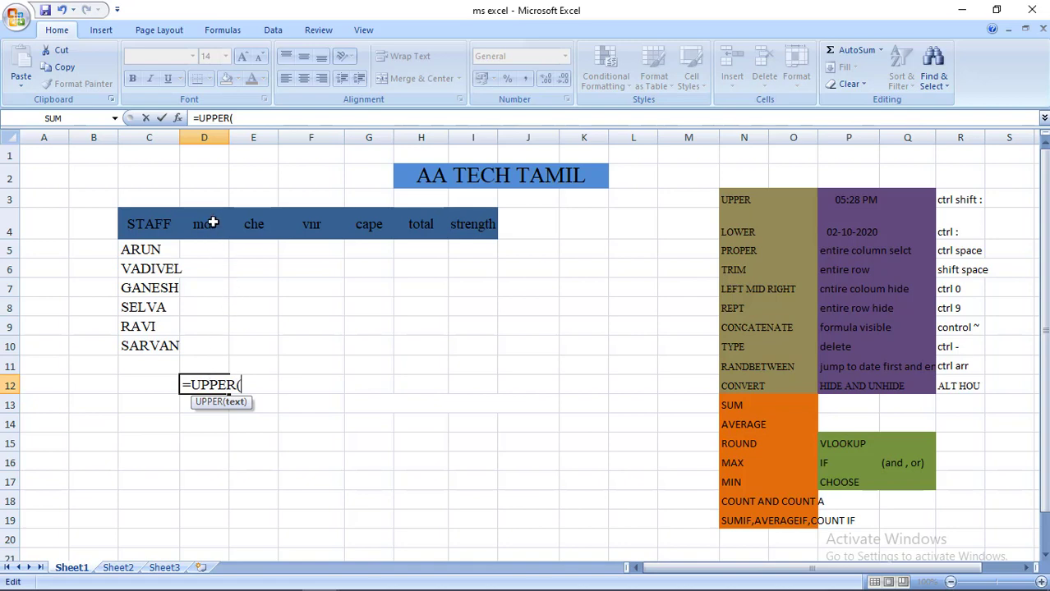
left_click(212, 222)
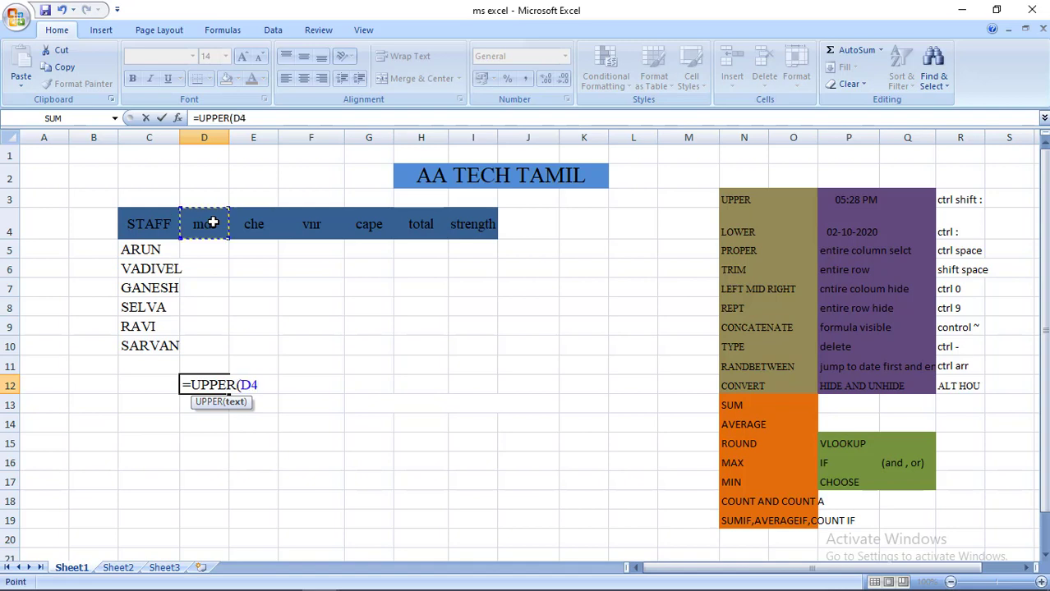
type(")")
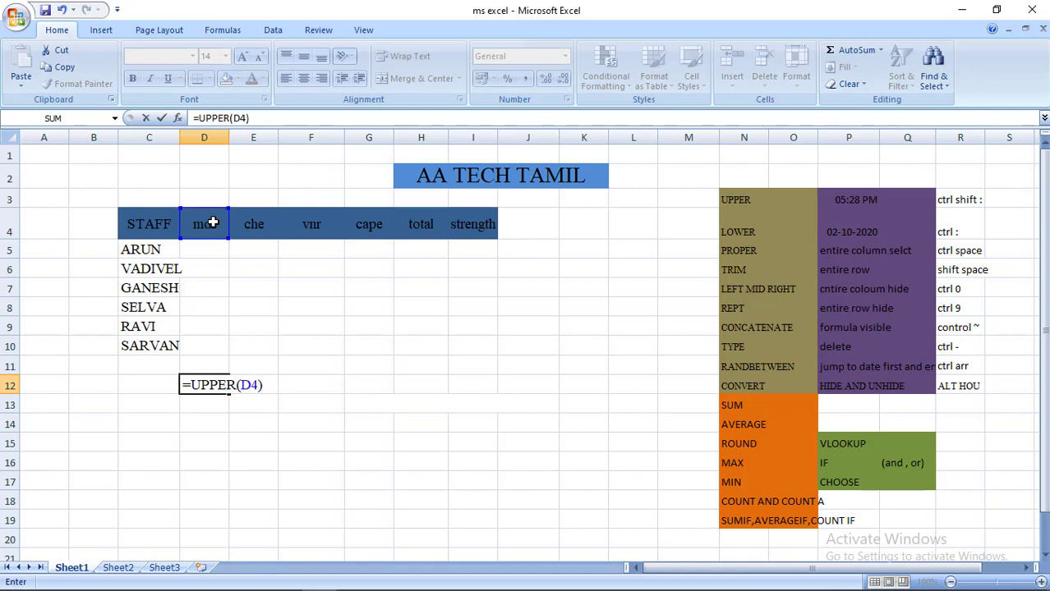
key("Return")
key("Up")
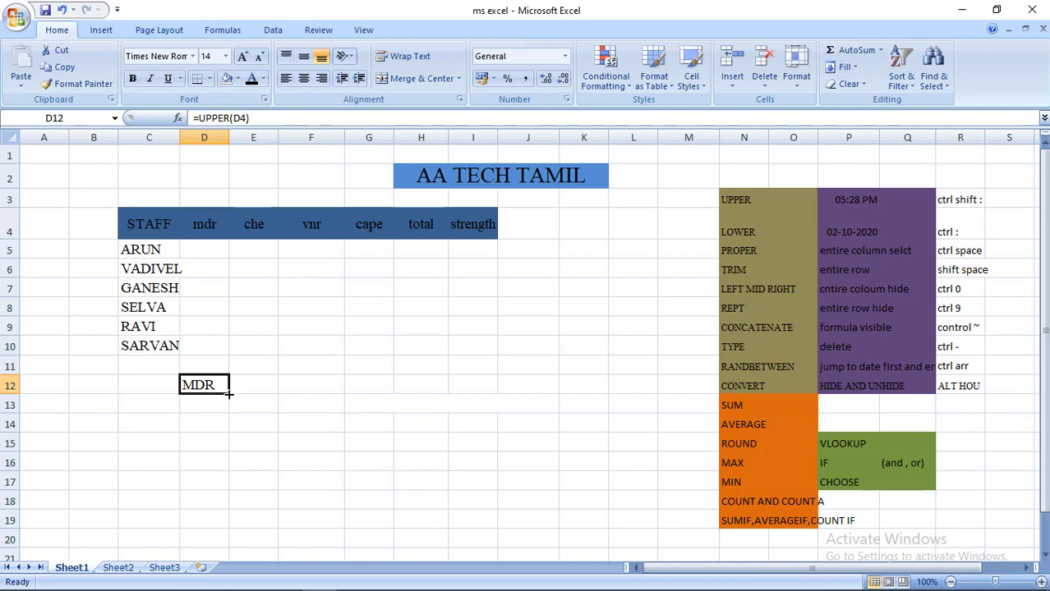
Fill D12's UPPER formula across to I12 and verify the copied formulas, e.g. E12 referencing E4
left_click_drag(229, 394, 484, 383)
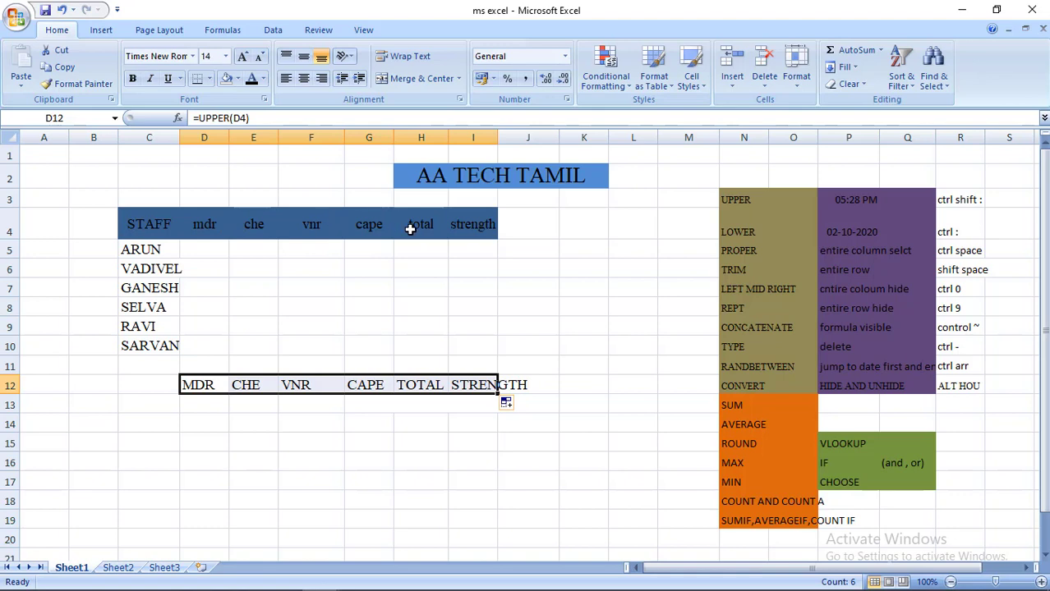
left_click(194, 383)
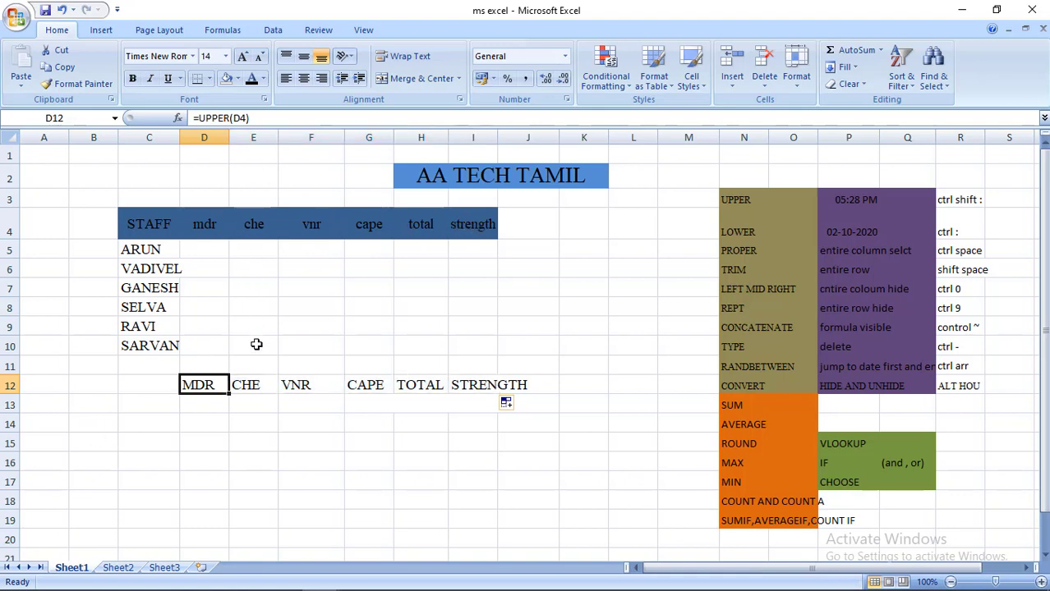
left_click(247, 383)
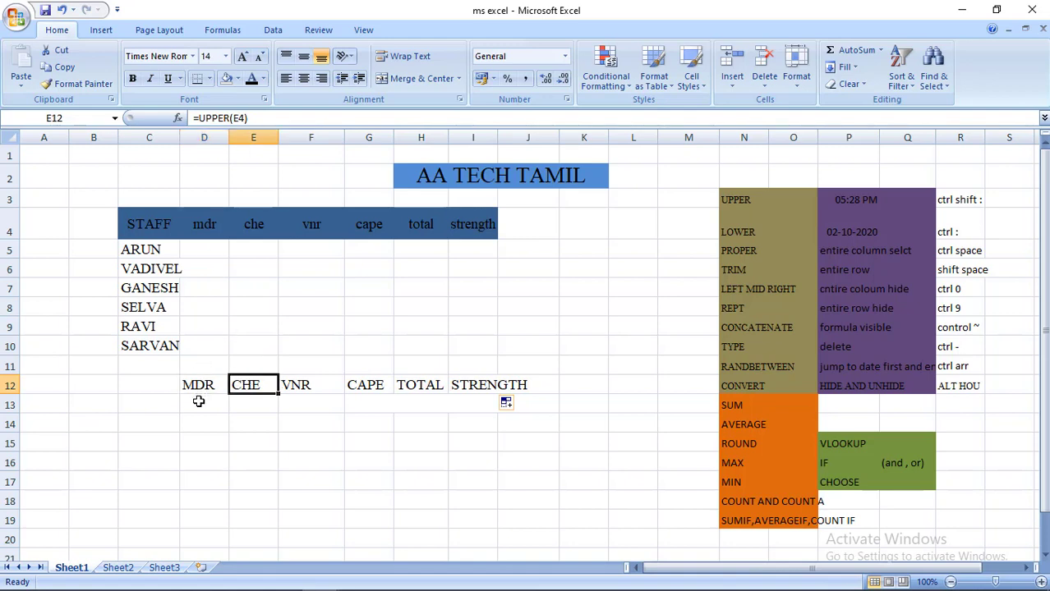
left_click(205, 386)
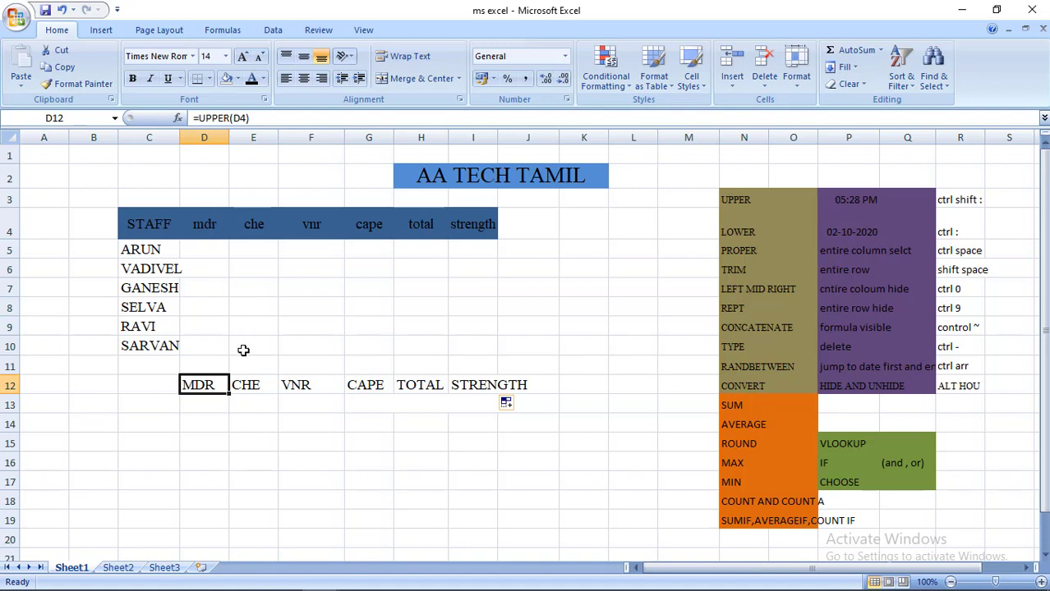
left_click(249, 383)
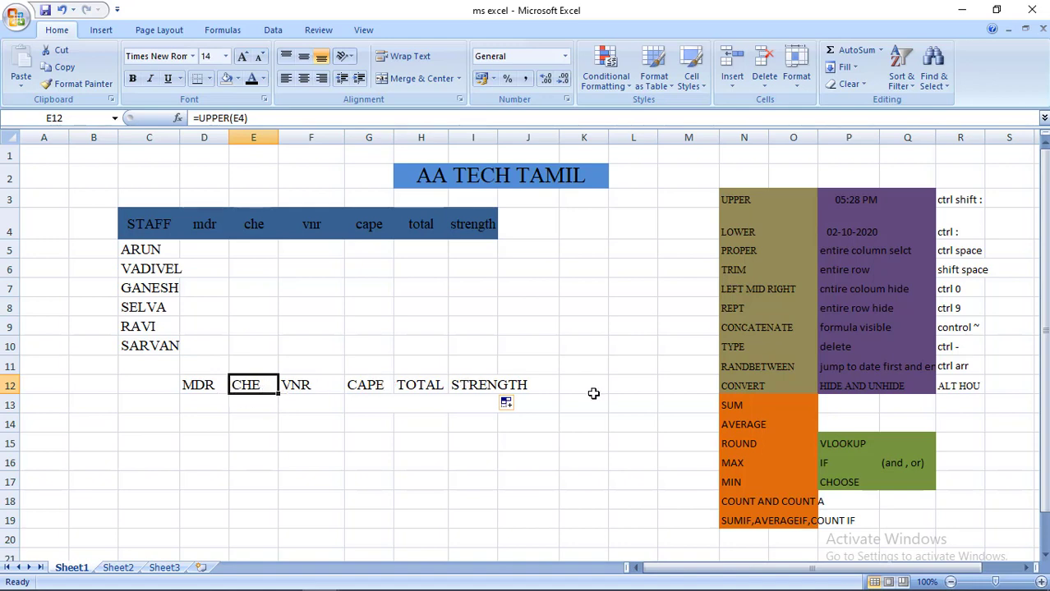
left_click(347, 387)
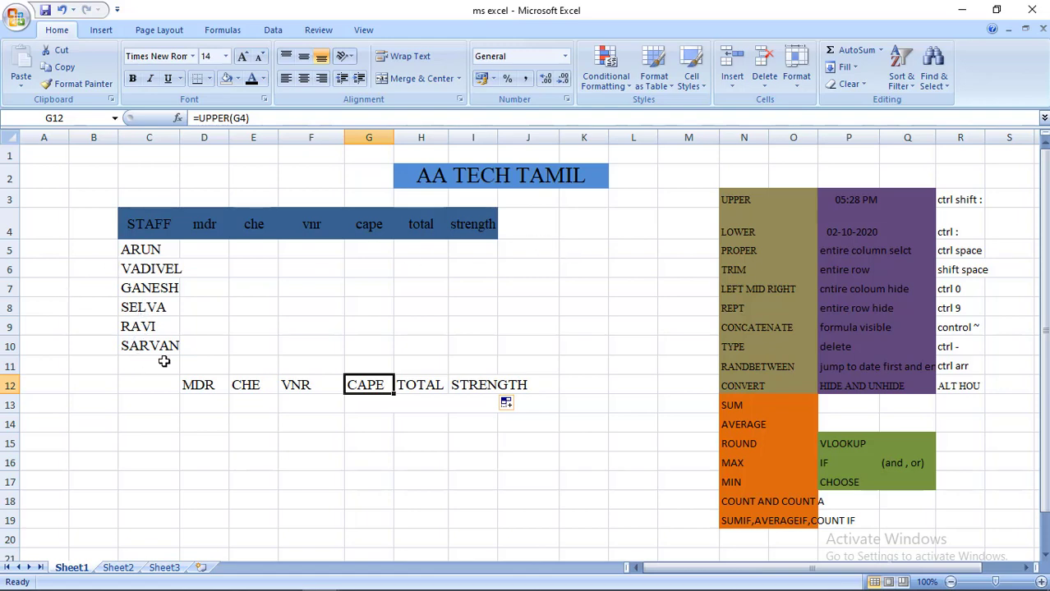
left_click(566, 255)
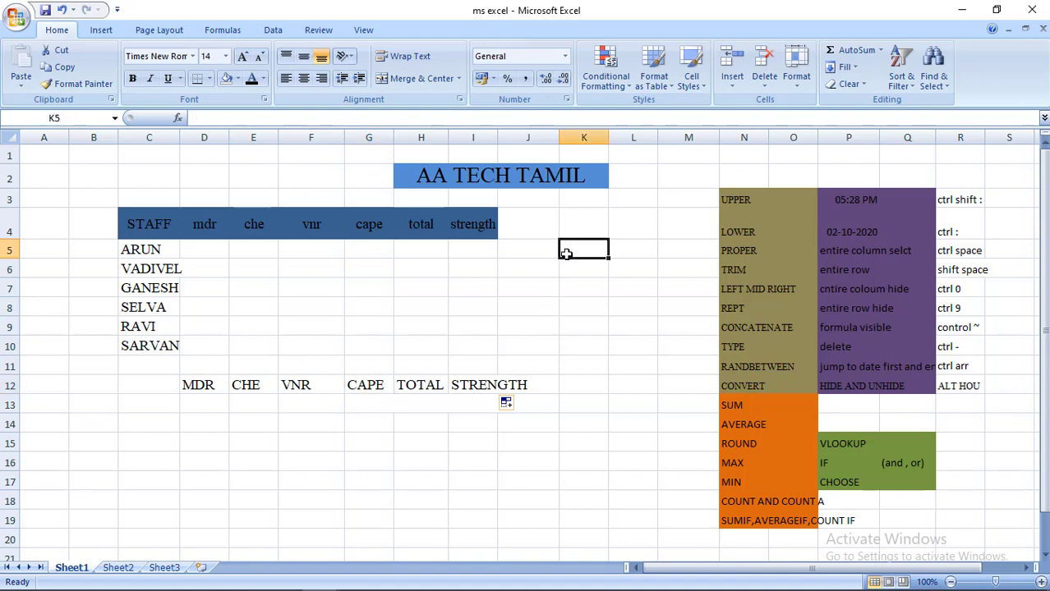
Enter =LOWER(C5) in K5 and fill it down to K10
type("=")
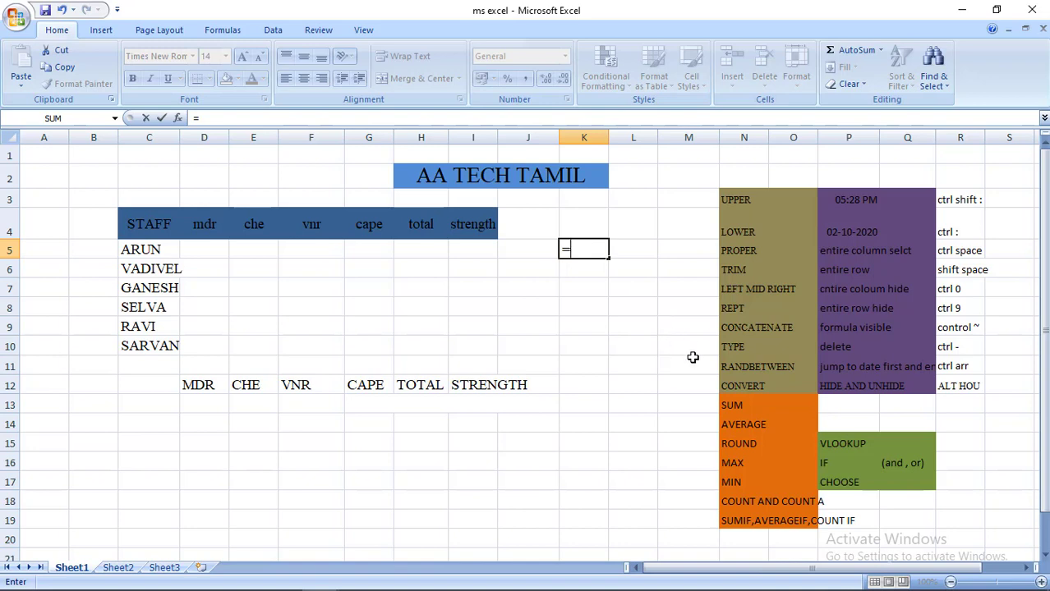
type("U")
key("BackSpace")
type("LO")
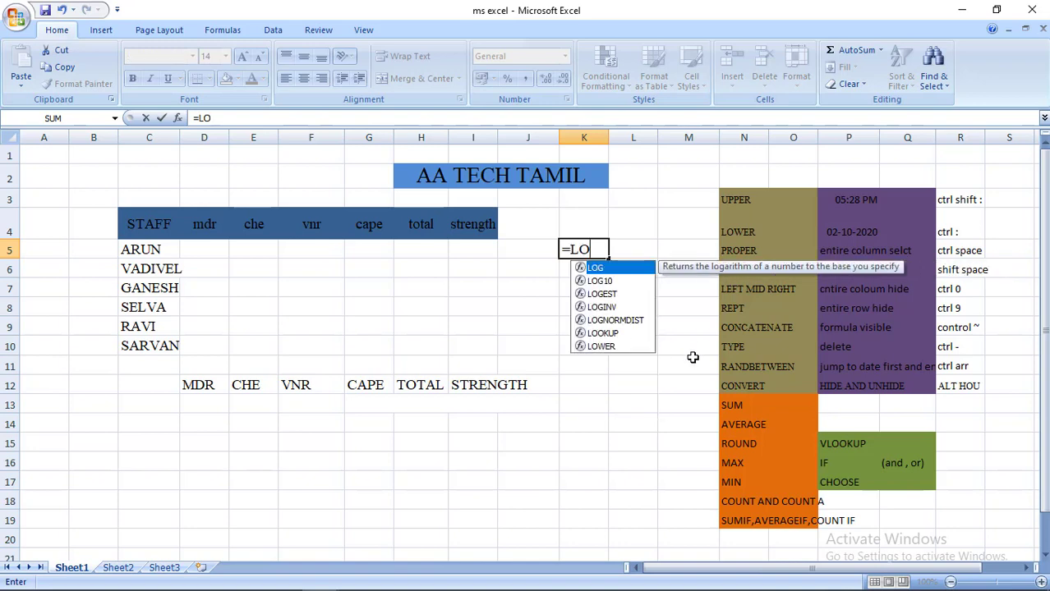
type("WER")
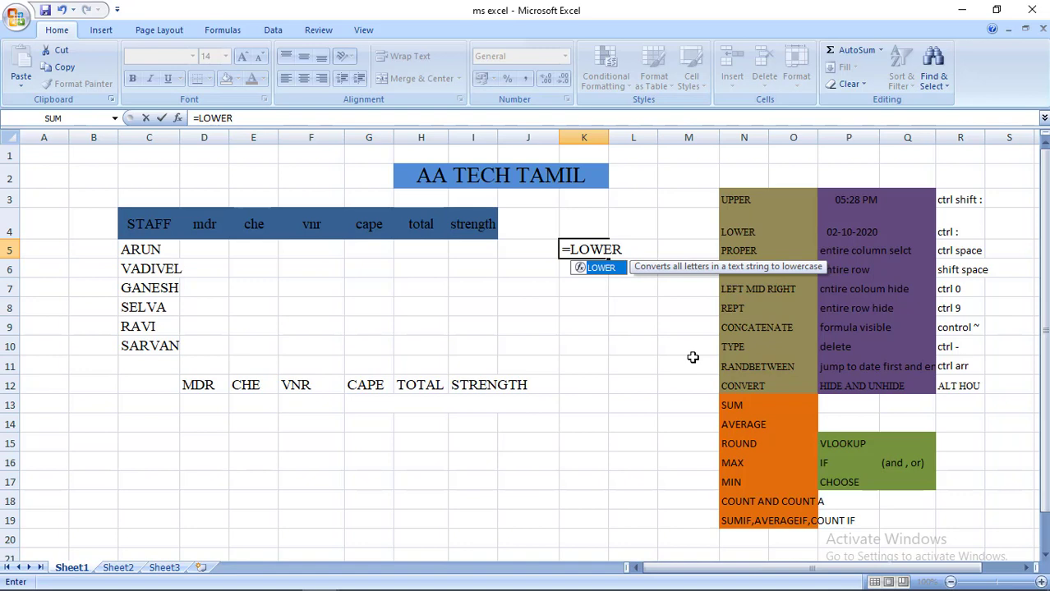
type("(")
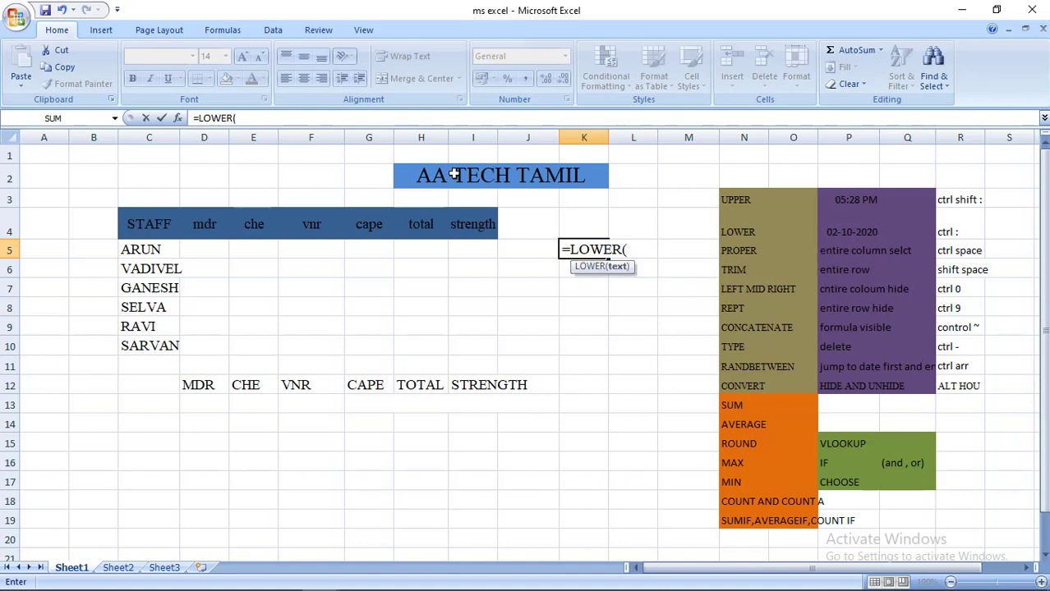
left_click(141, 249)
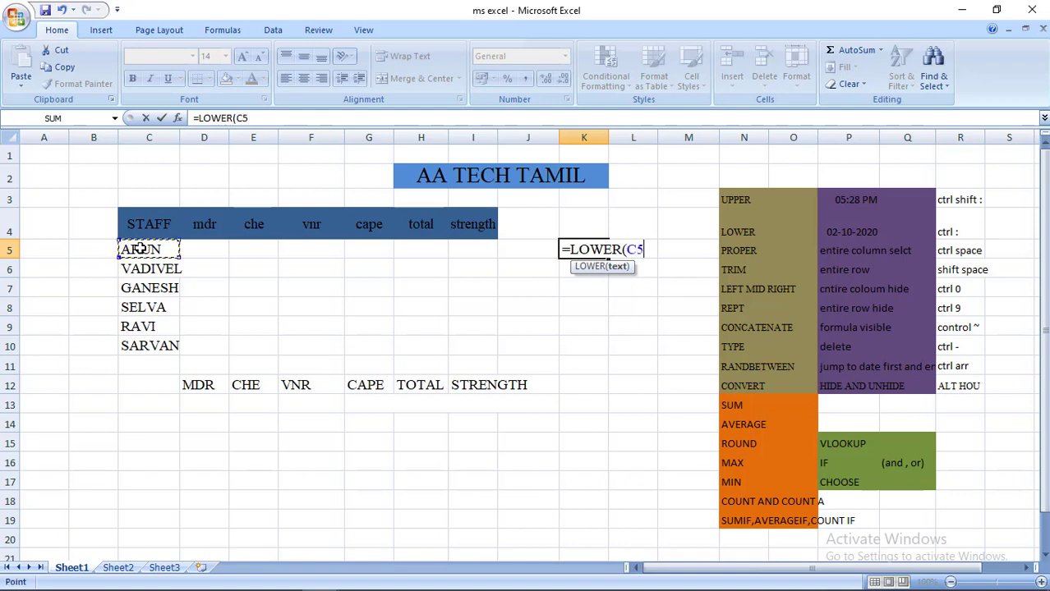
key("BackSpace")
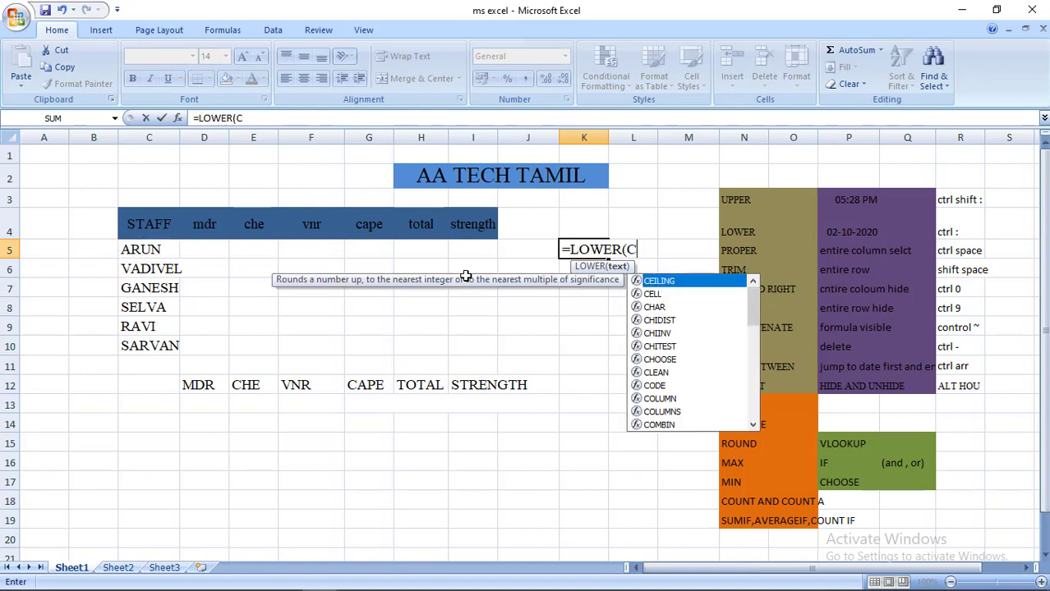
key("BackSpace")
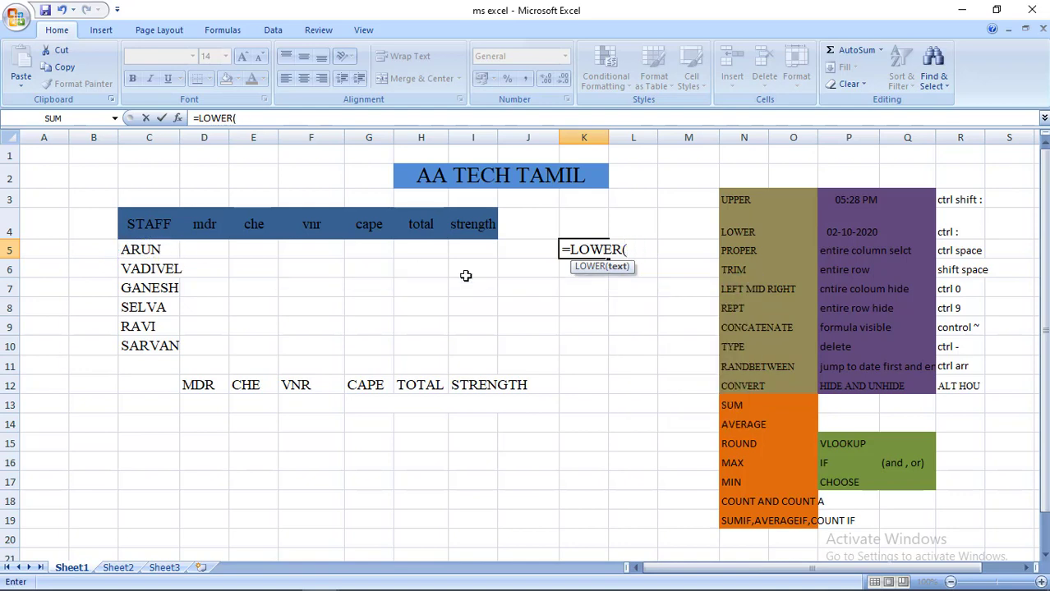
type("C5")
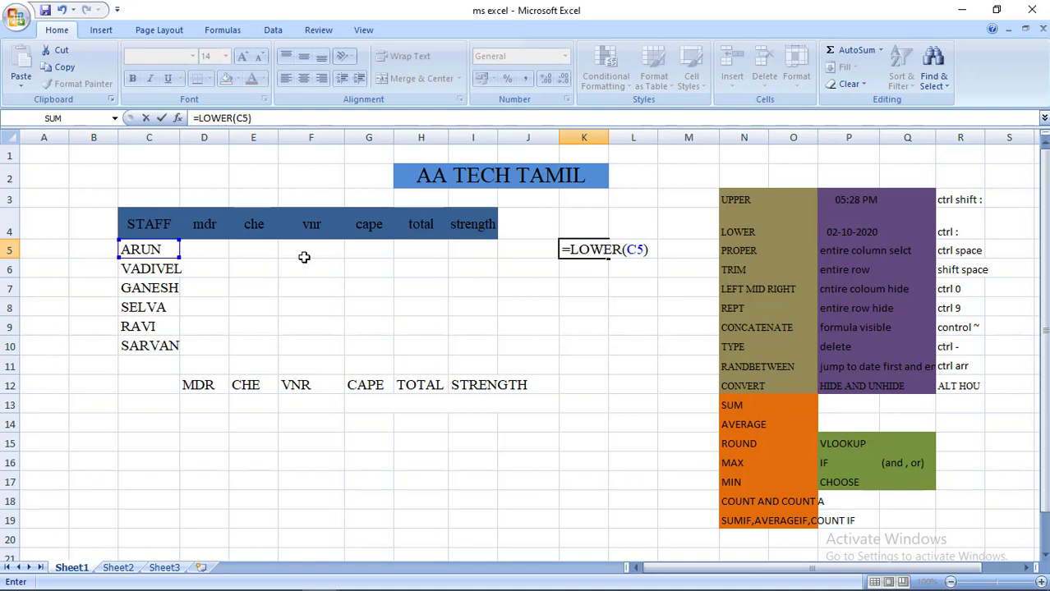
key("Return")
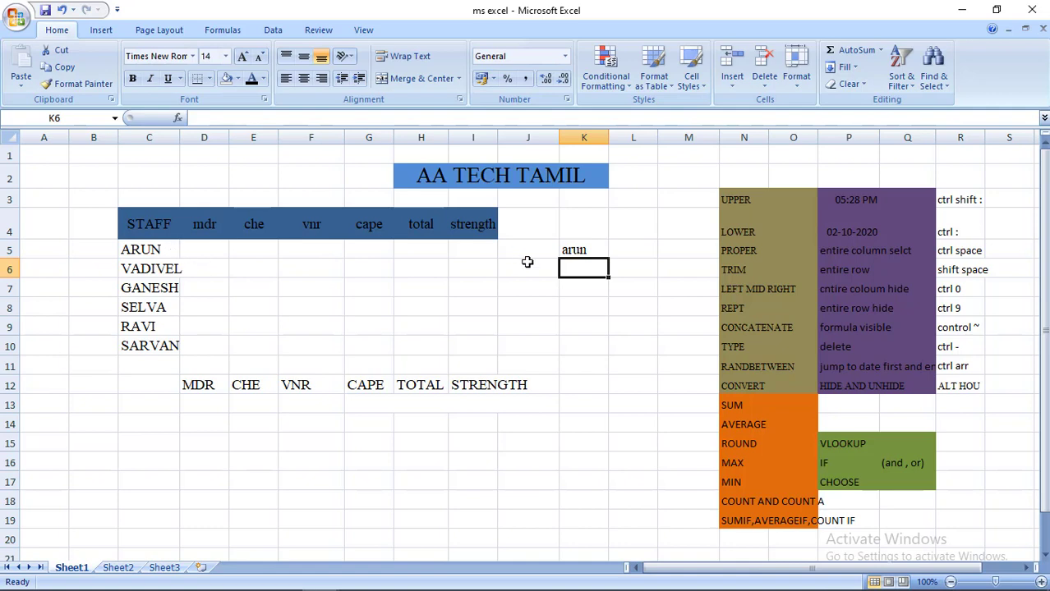
left_click(588, 250)
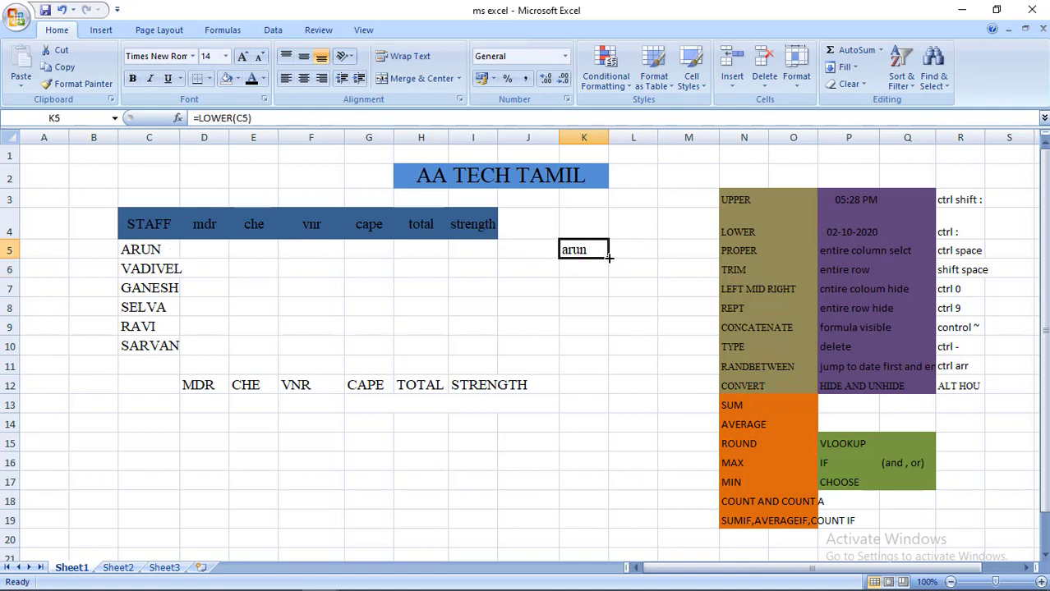
left_click_drag(609, 258, 607, 364)
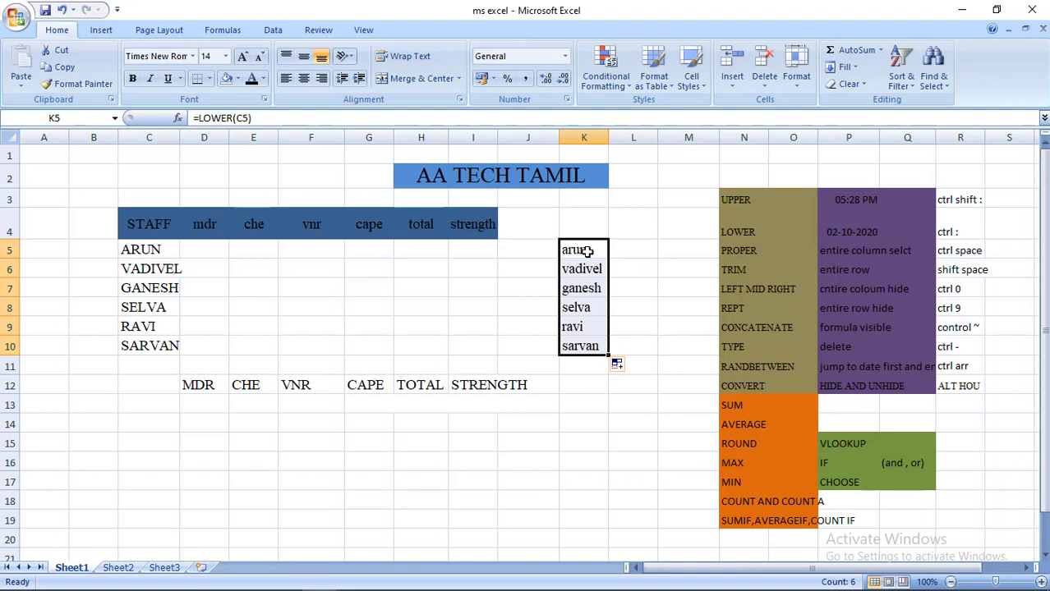
Go to cell D15 and type the sample text ArUn is BaD
key("Left")
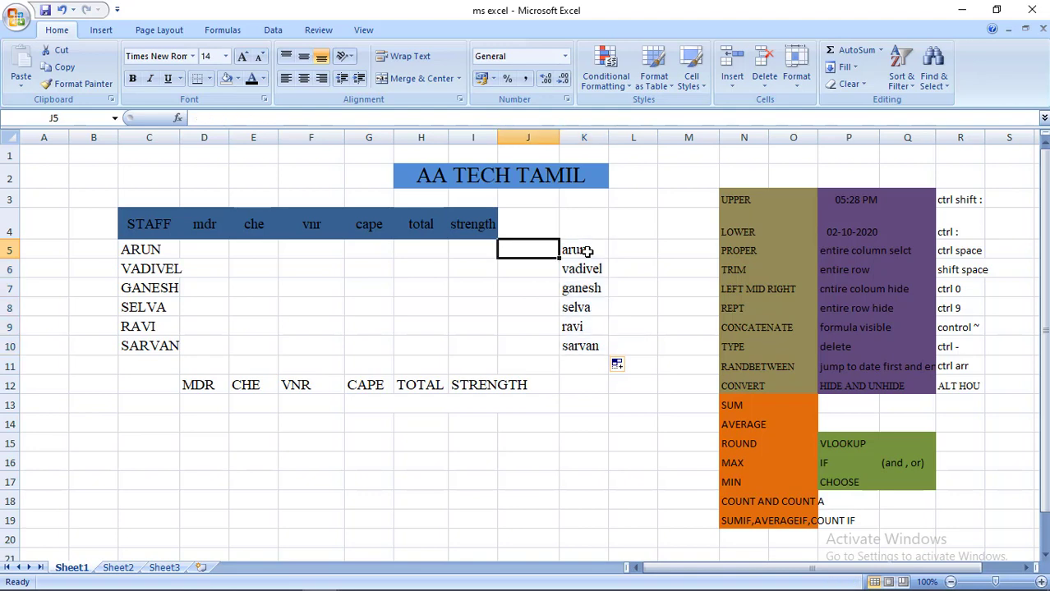
key("Left")
key("Left")
key("Right")
key("Right")
key("Down")
key("Down")
key("Down")
key("Down")
key("Left")
key("Left")
key("Left")
key("Left")
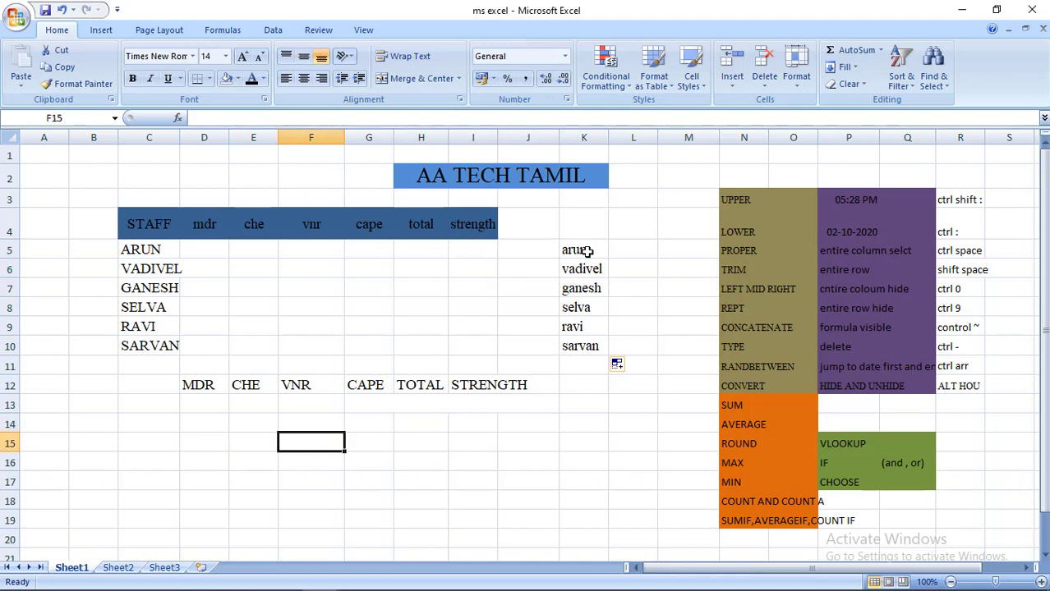
key("Left")
key("Left")
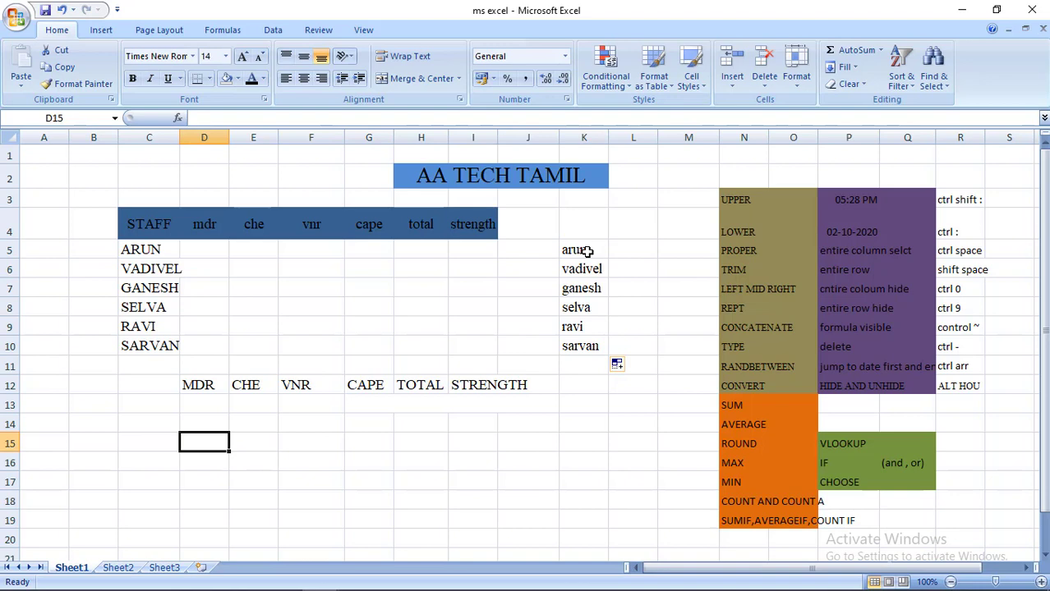
type("A")
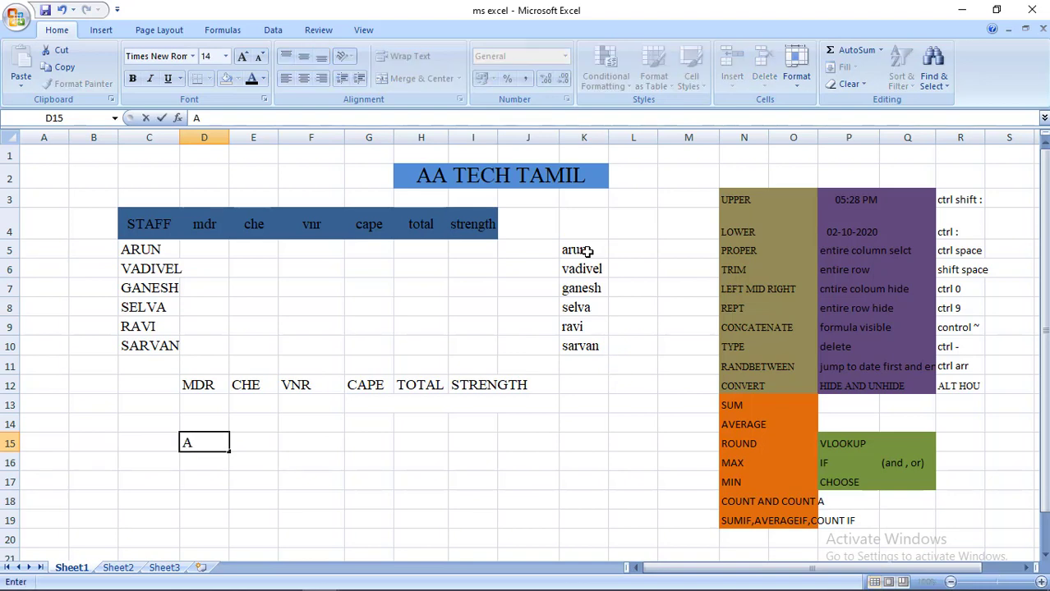
type("r")
key("BackSpace")
type("r")
type("Un is BaD")
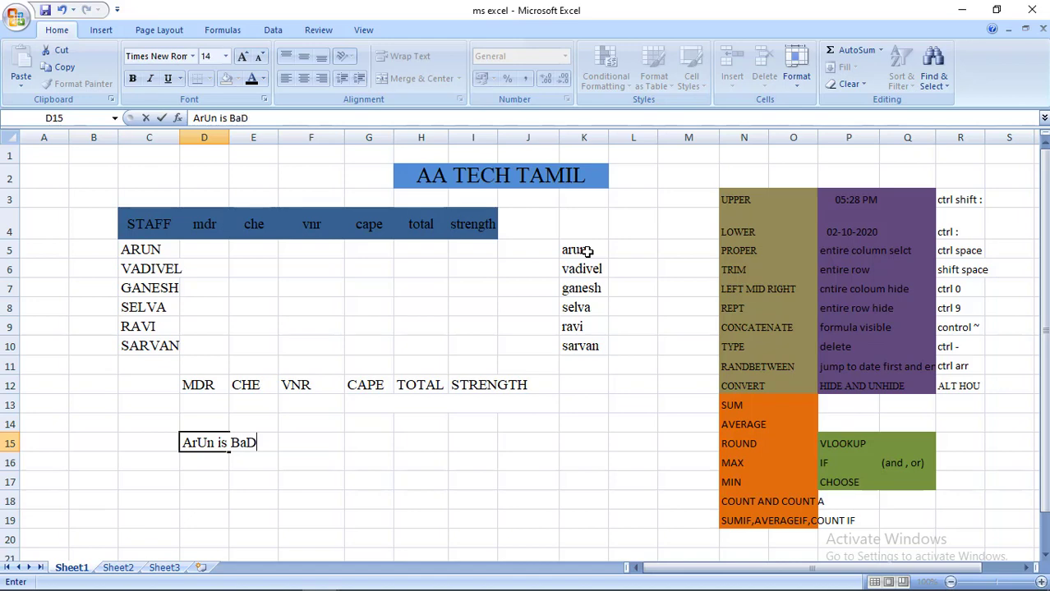
Commit the ArUn is BaD entry in D15 and check it against E15
key("Right")
key("Right")
key("Left")
key("Left")
key("Right")
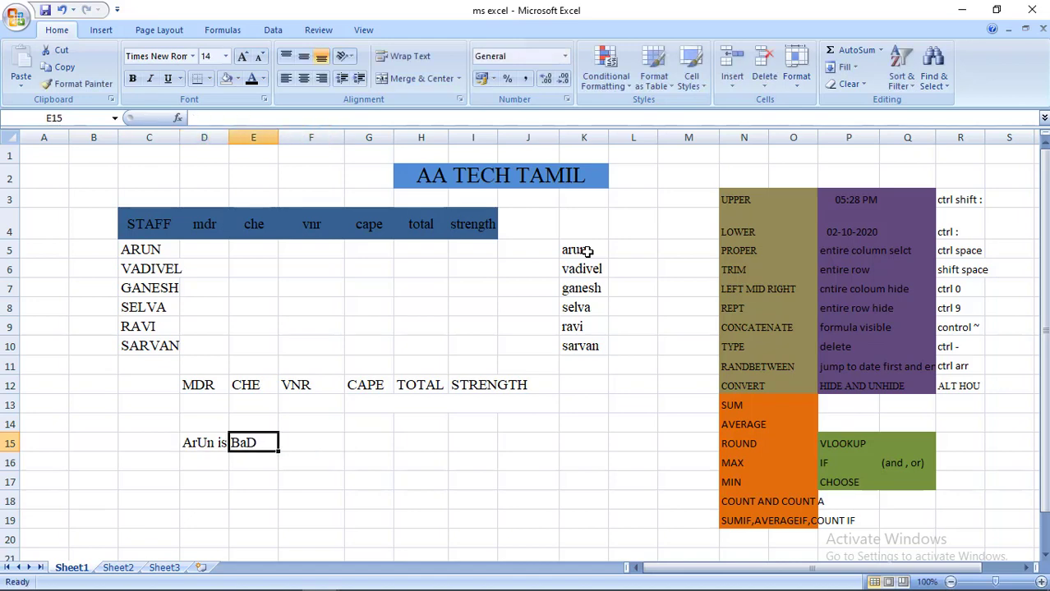
key("Left")
key("Right")
key("Left")
key("Right")
key("Right")
key("Right")
key("Right")
key("Left")
key("Left")
key("Left")
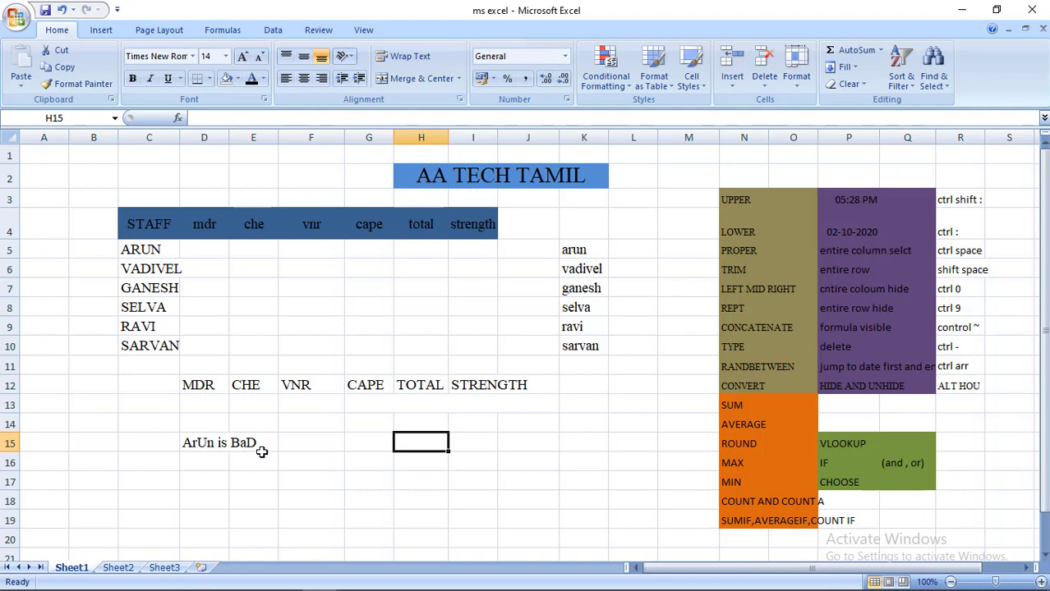
left_click(374, 442)
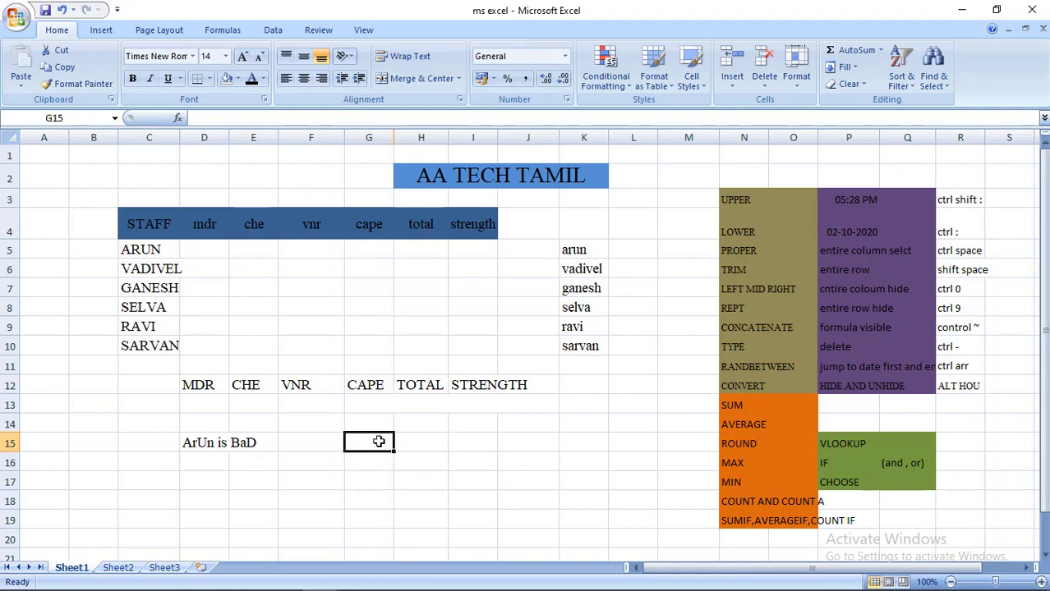
Enter =PROPER(D15) in G15 to show Arun Is Bad, then review the formula
left_click(742, 253)
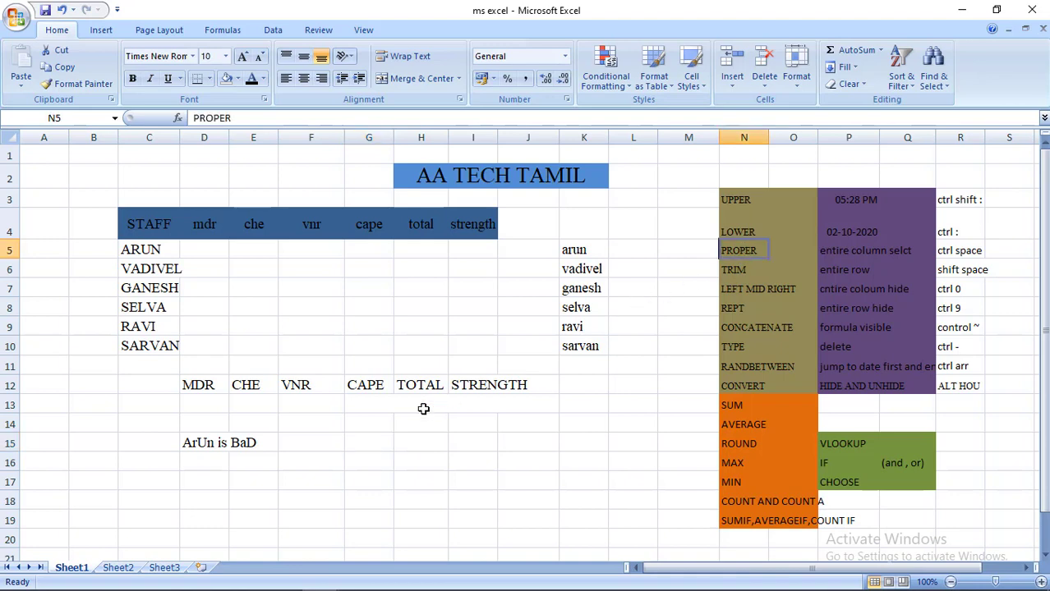
left_click(370, 443)
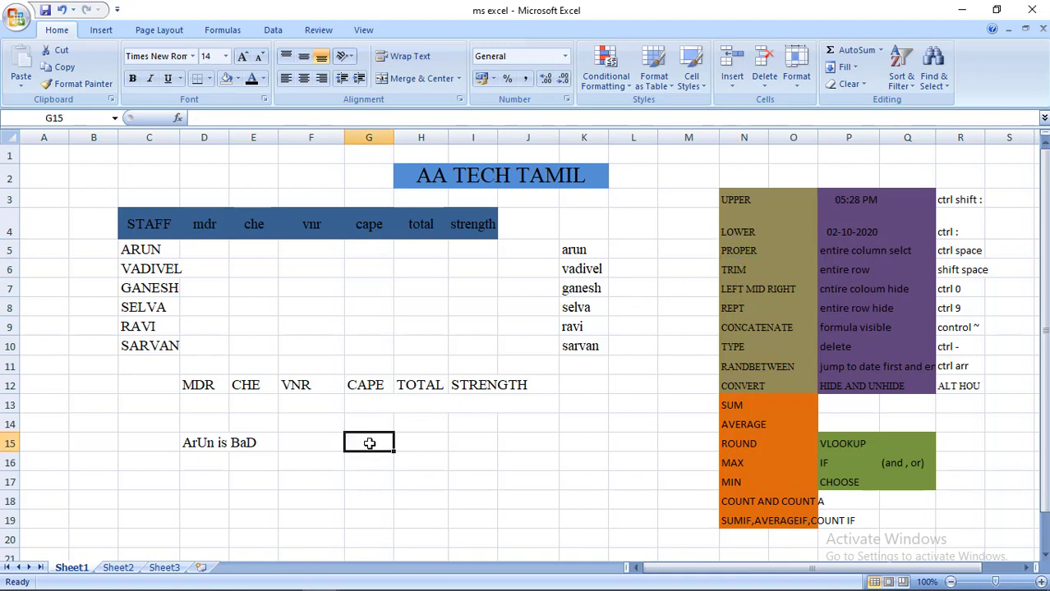
type("=PR")
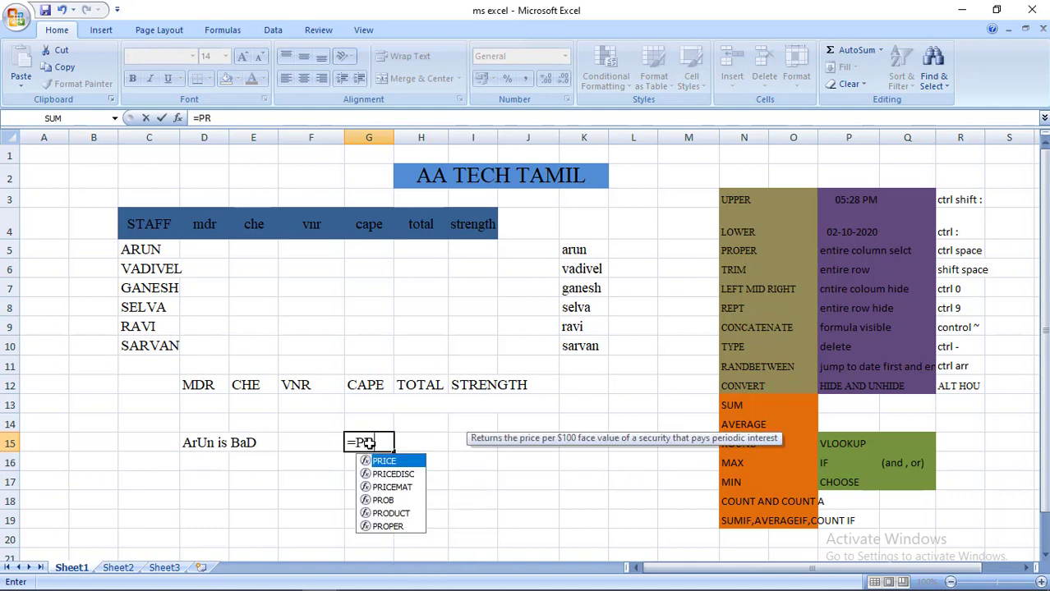
type("OPER")
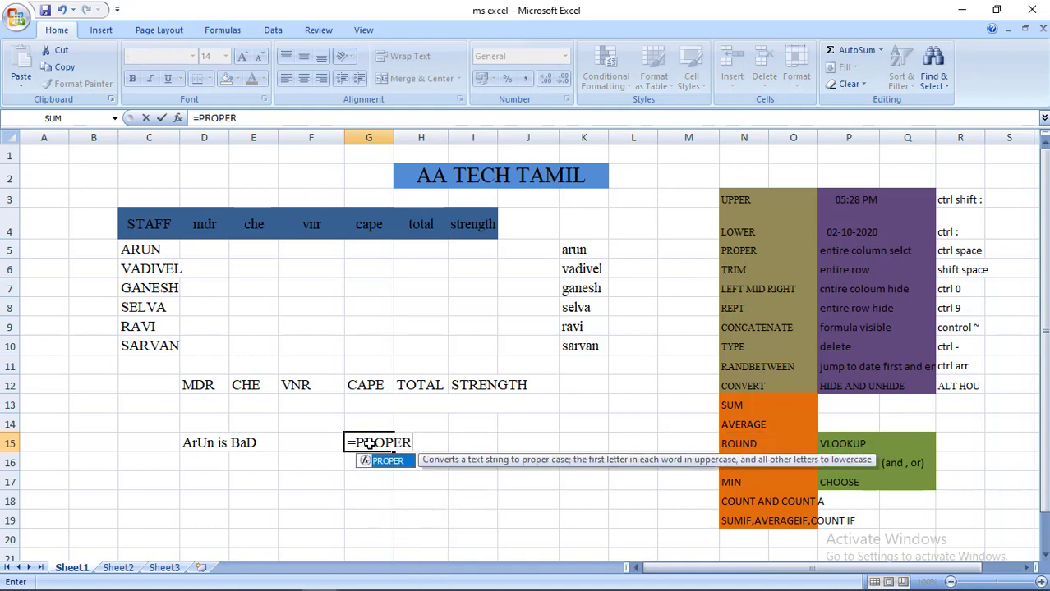
type("(")
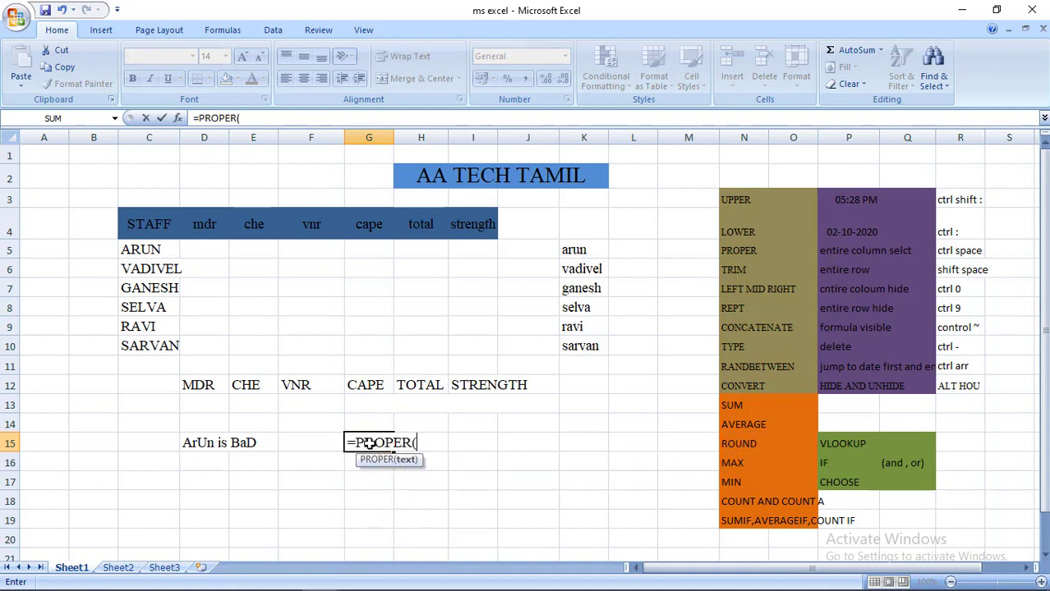
left_click(216, 444)
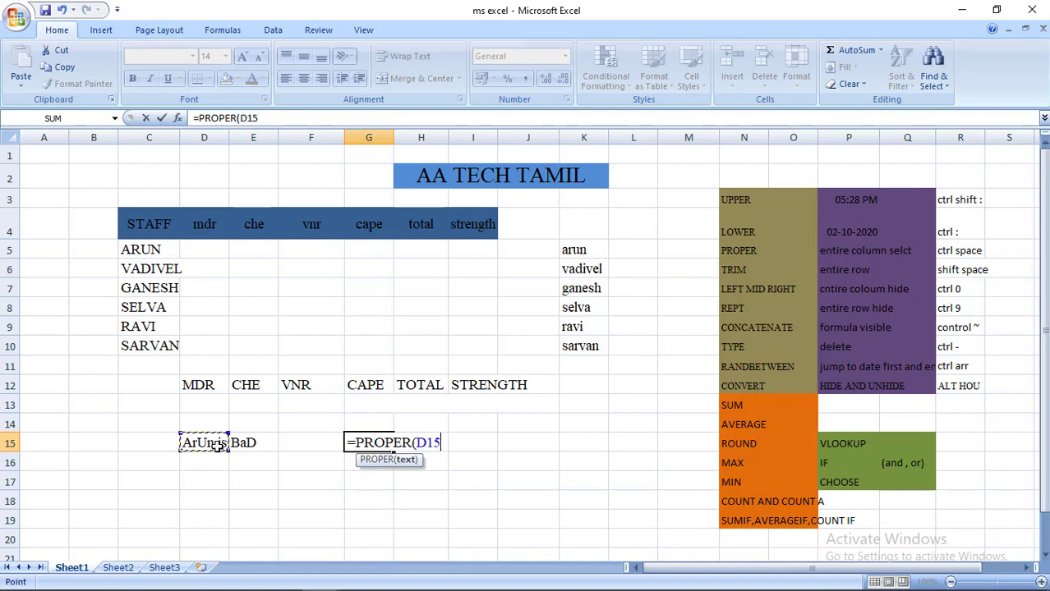
type(")")
key("Return")
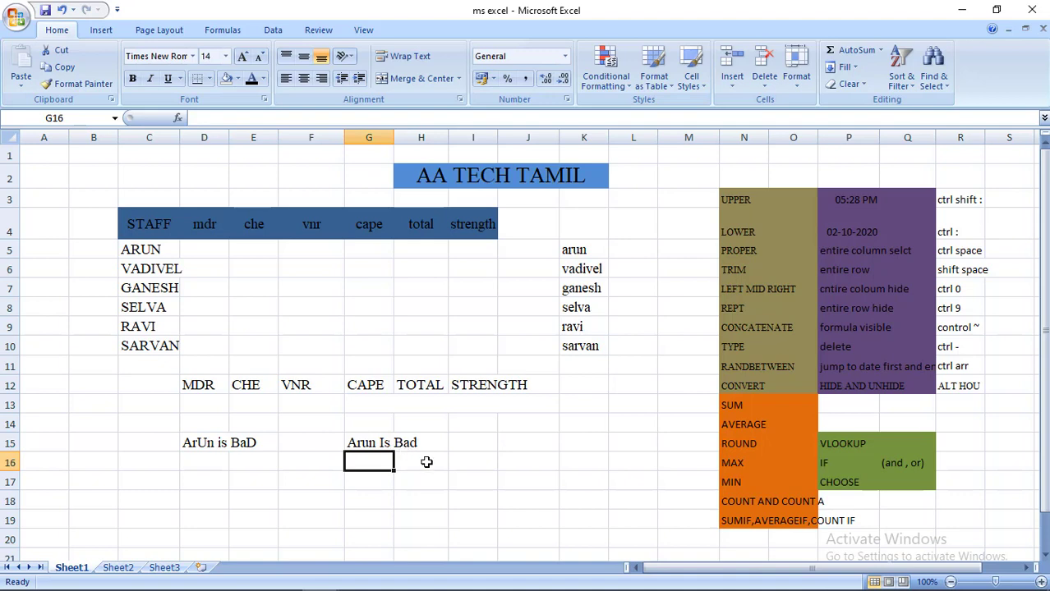
left_click(372, 444)
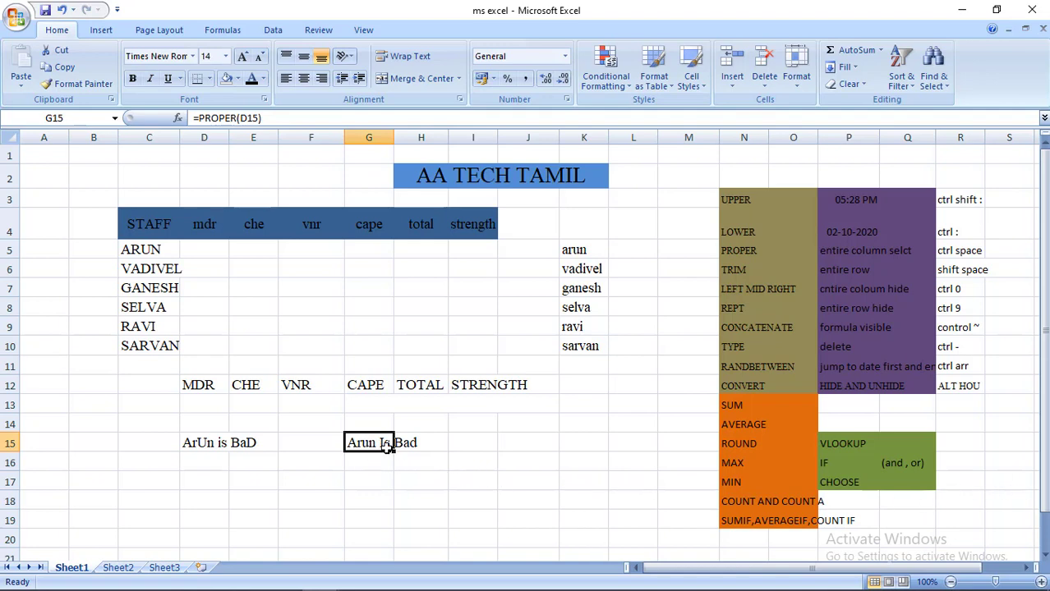
left_click(417, 445)
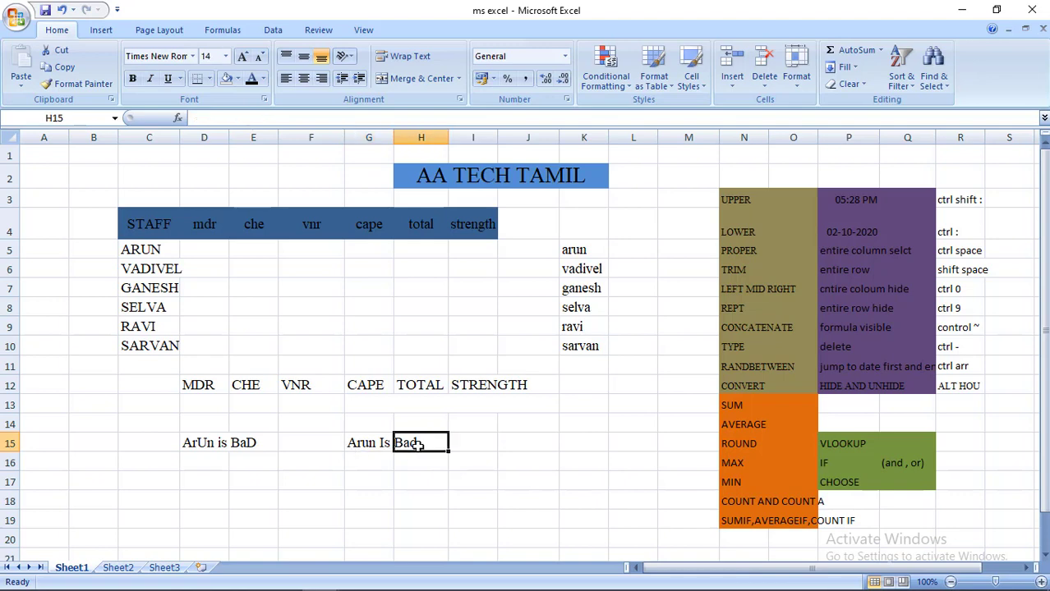
left_click(361, 444)
left_click(420, 442)
Clear the lowercase name results from K5:K10
left_click_drag(579, 248, 578, 353)
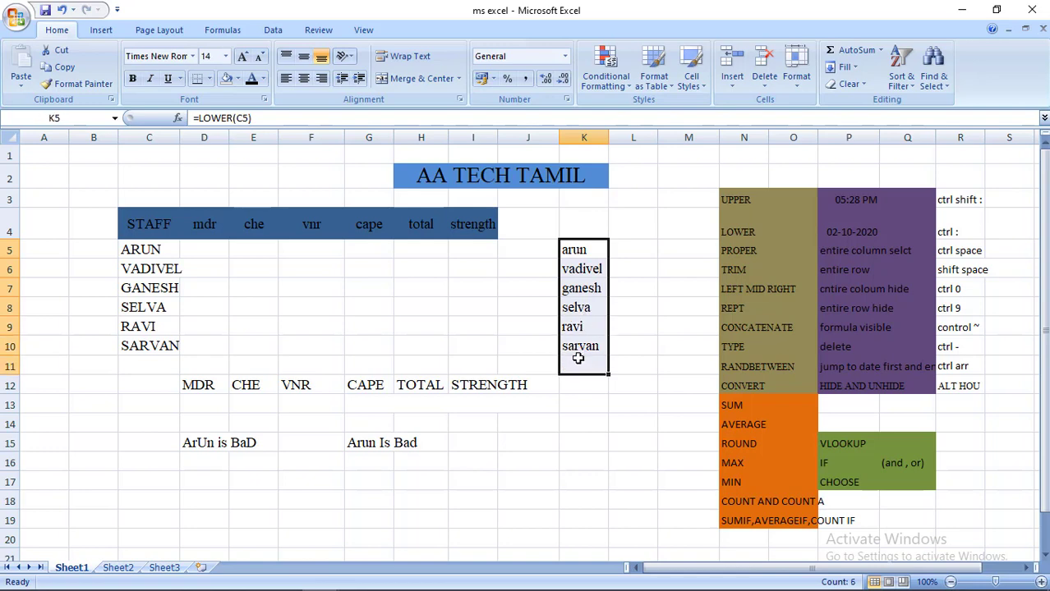
key("BackSpace")
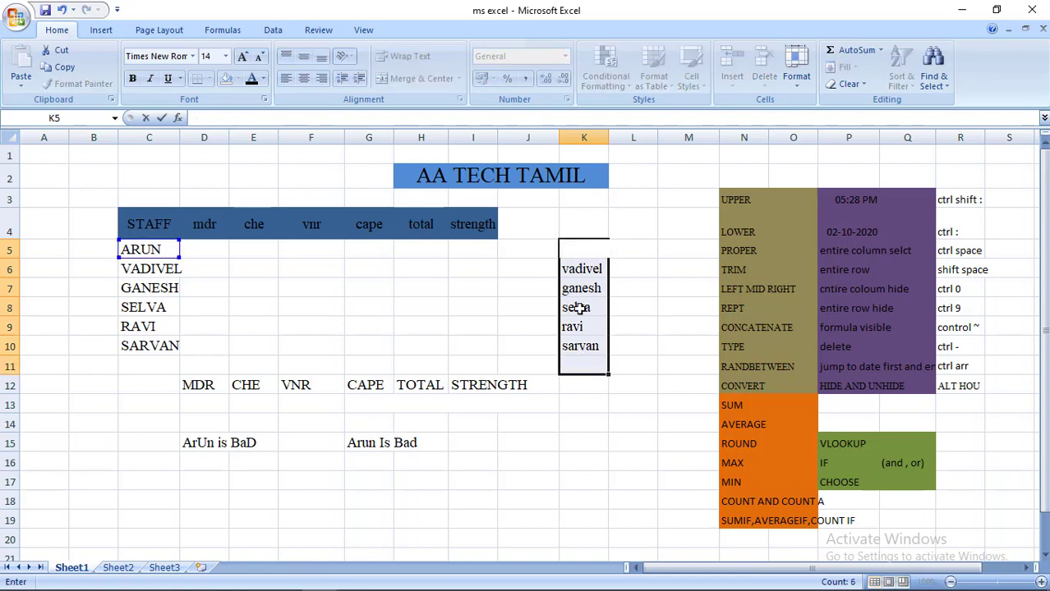
left_click_drag(578, 307, 581, 252)
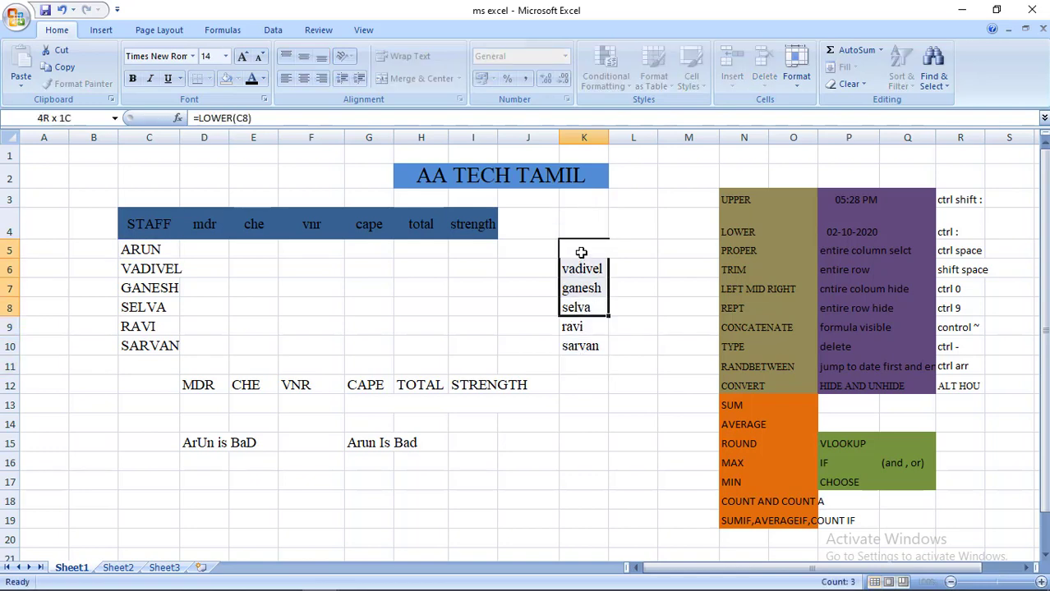
key("BackSpace")
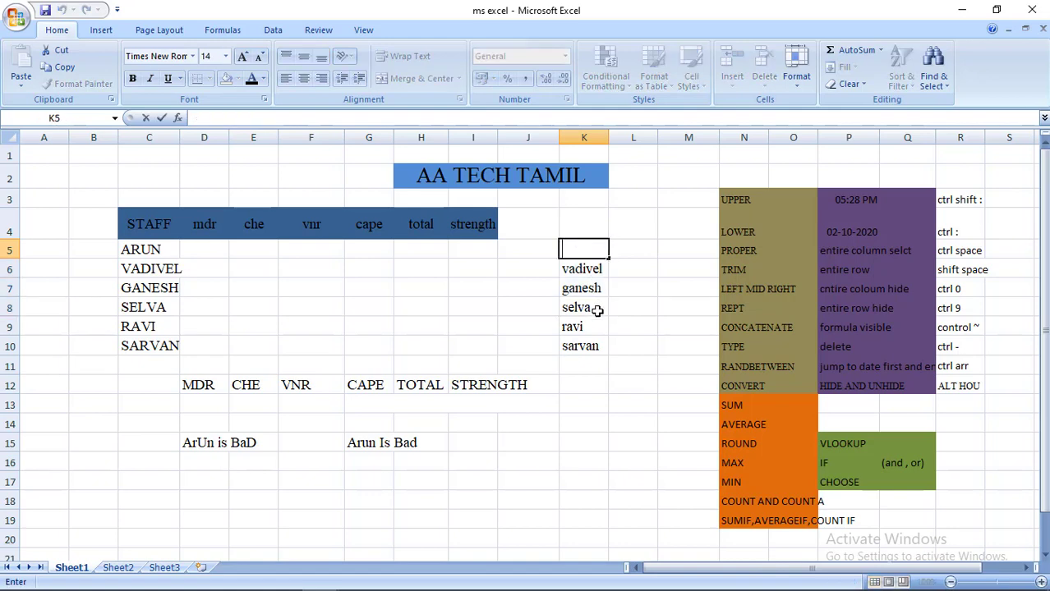
left_click_drag(594, 347, 577, 276)
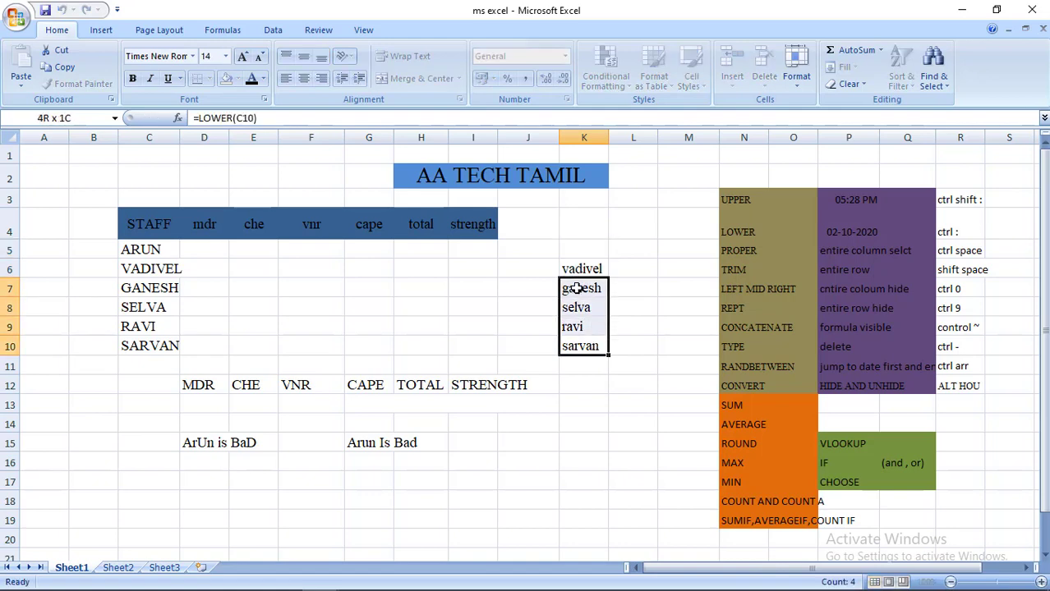
key("Delete")
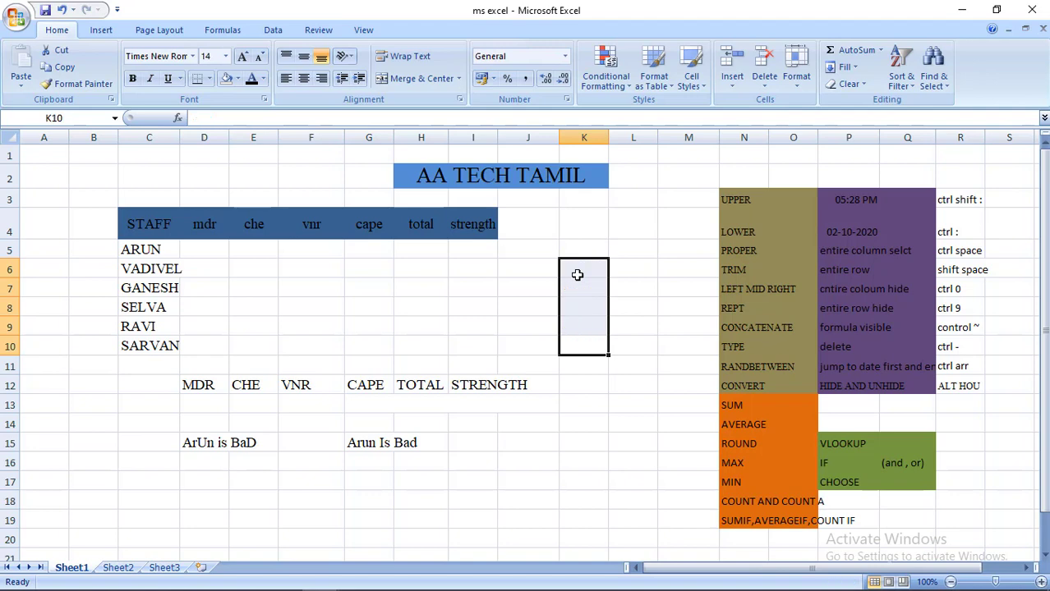
Delete the uppercase headers in row 12 and the sample text and PROPER result in row 15
left_click(186, 386)
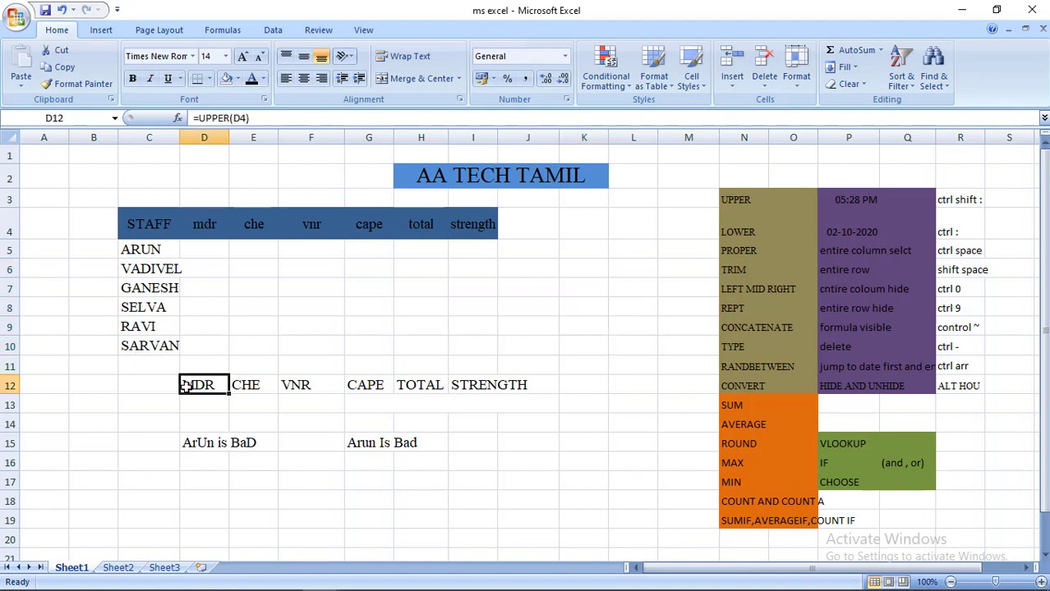
key("shift+Right")
key("shift+Right")
key("shift+Right")
key("shift+Right")
key("shift+Right")
key("shift+Right")
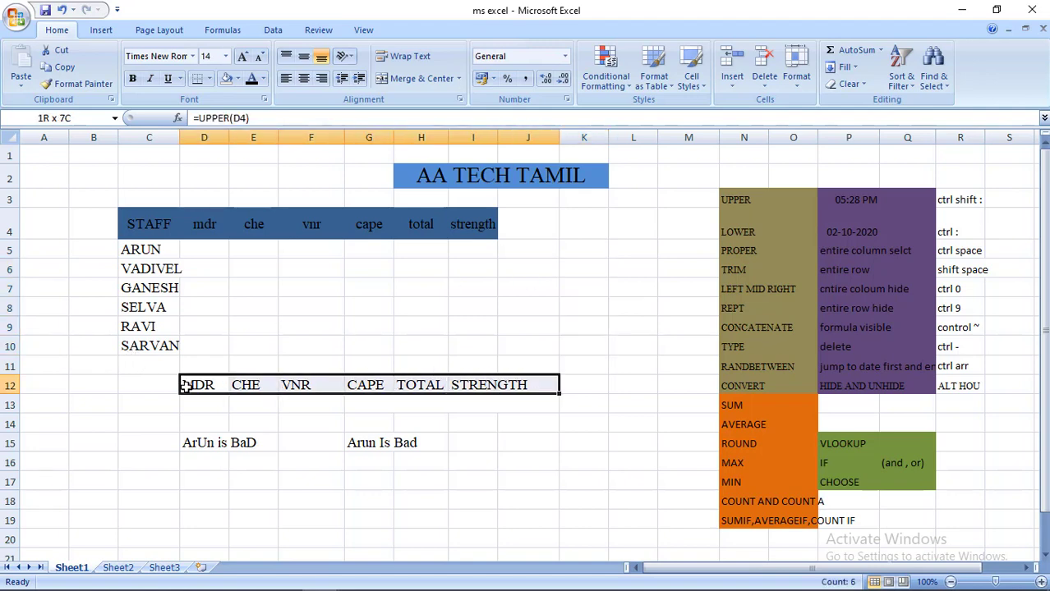
key("BackSpace")
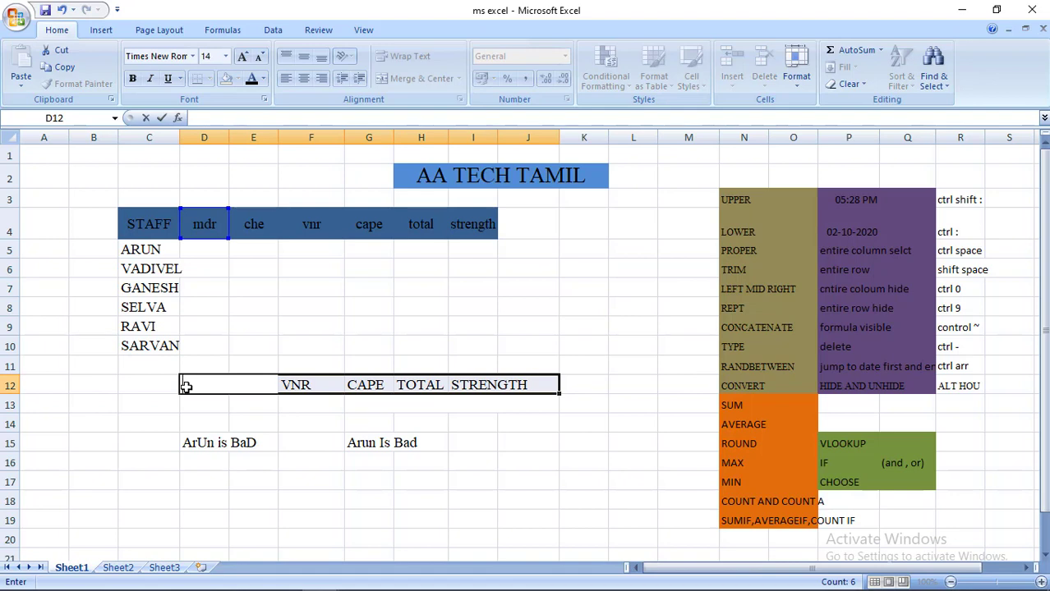
key("Down")
key("Down")
key("Down")
key("shift+Right")
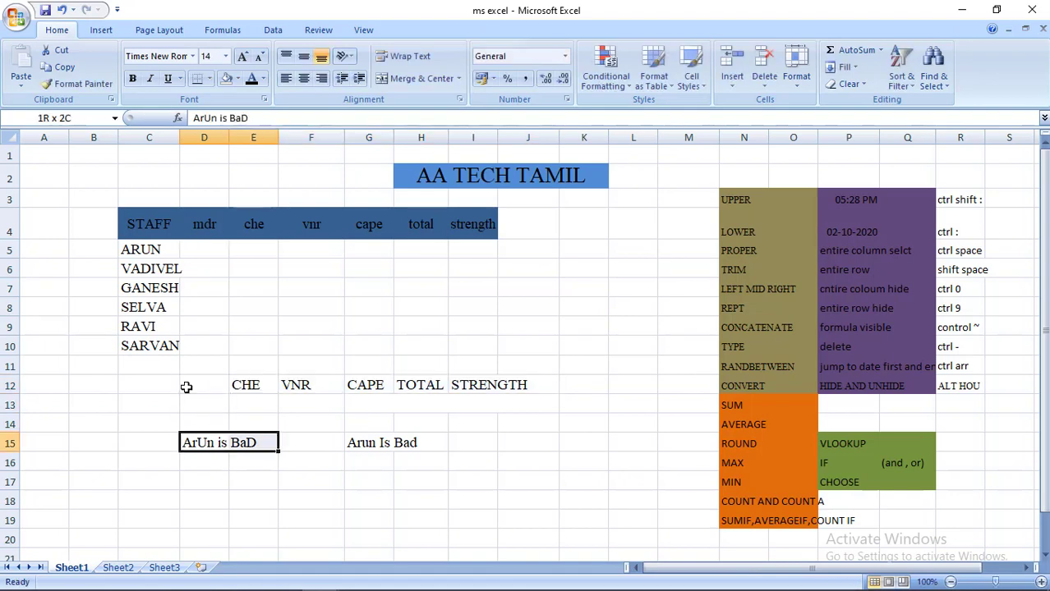
key("shift+Right")
key("shift+Right")
key("shift+Right")
key("Delete")
key("Up")
key("Up")
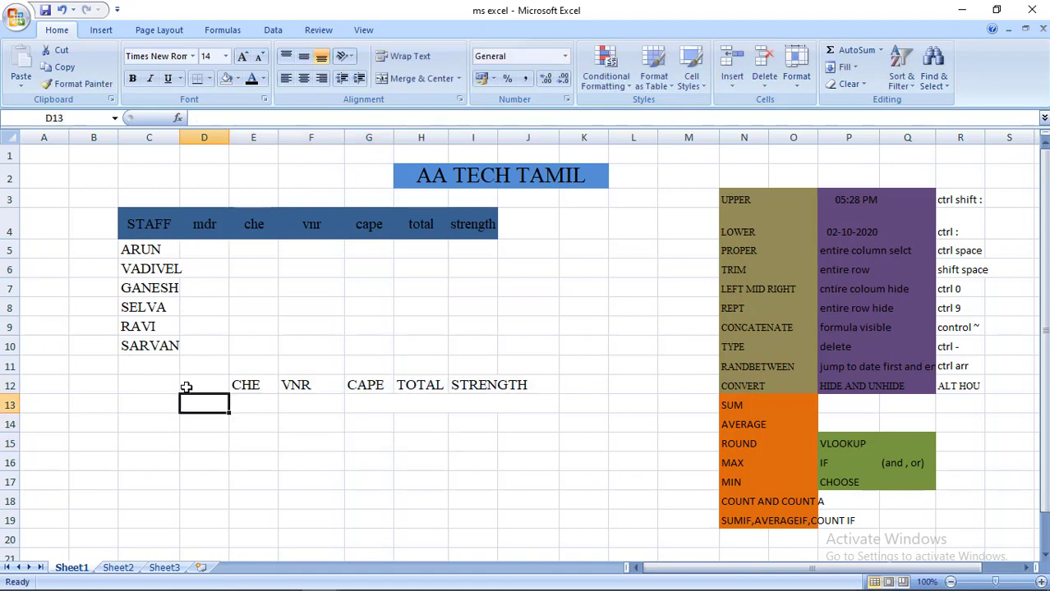
key("Up")
key("shift+Right")
key("shift+Right")
key("shift+Right")
key("shift+Right")
key("shift+Right")
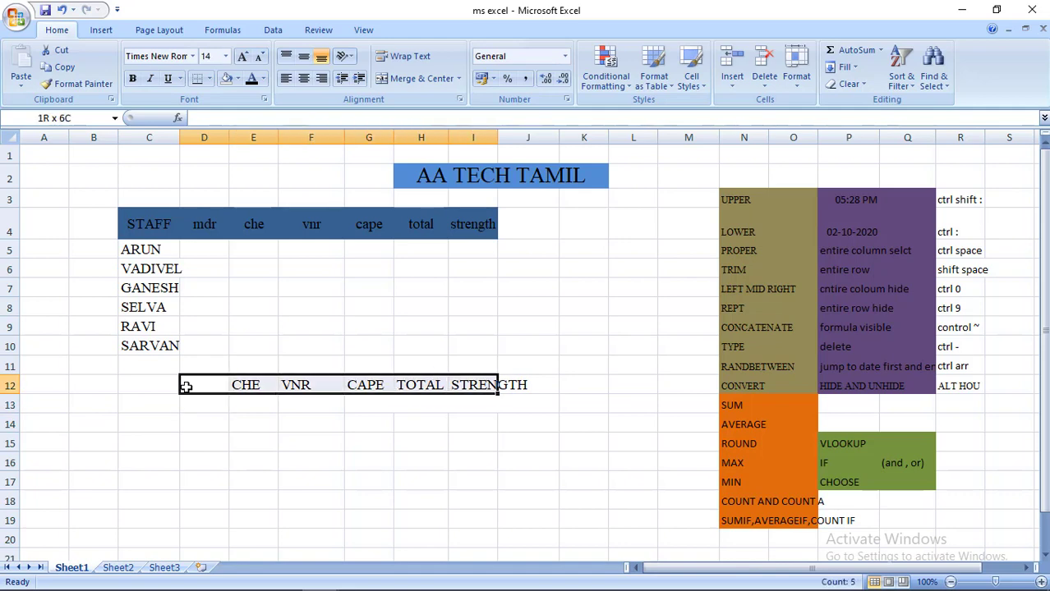
key("shift+Right")
key("Delete")
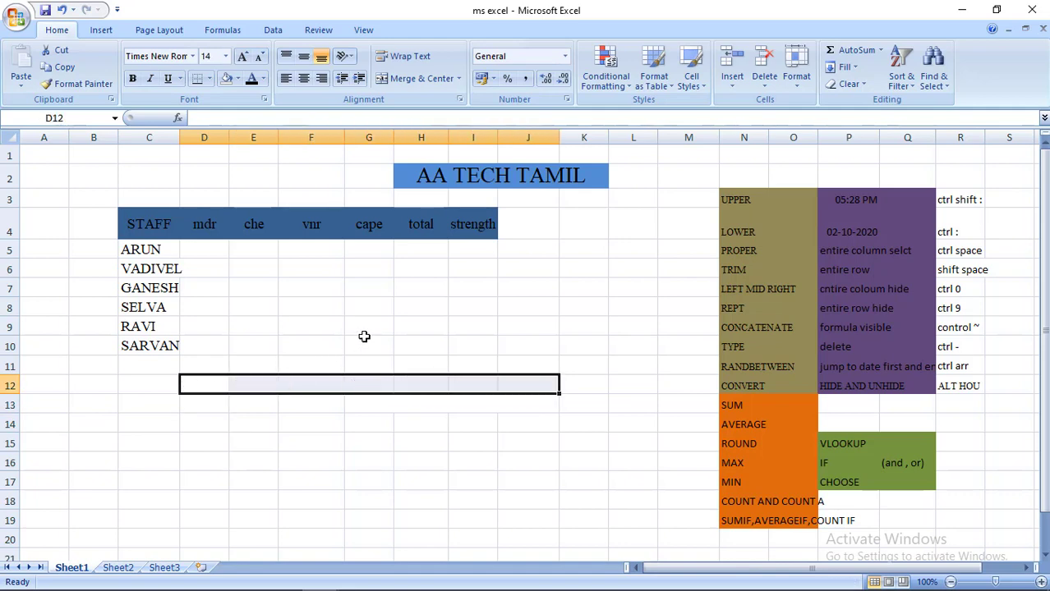
left_click(366, 341)
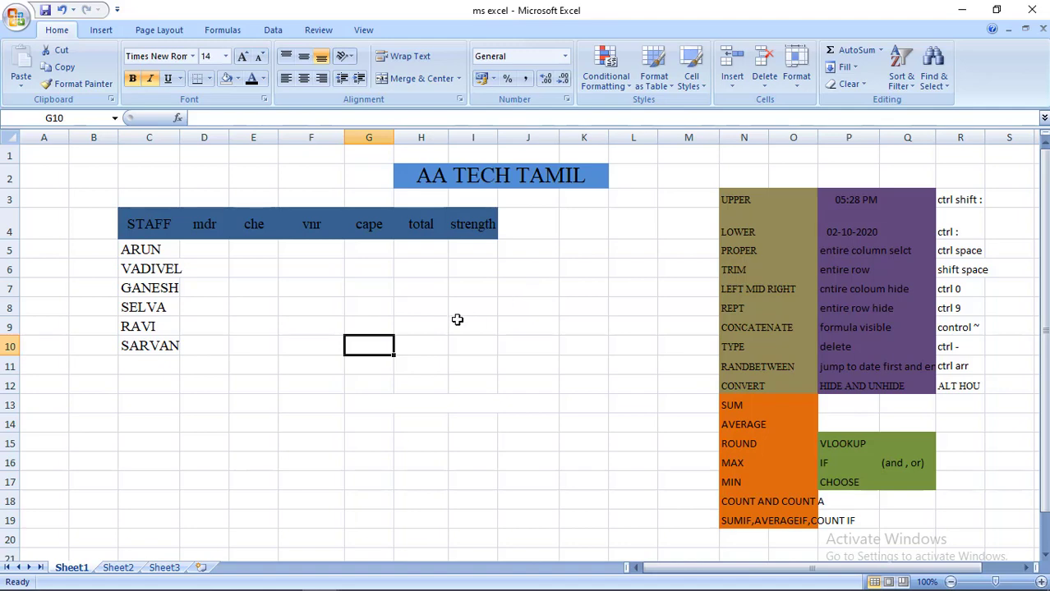
Add leading spaces before the name RAVI in cell C9
left_click(144, 326)
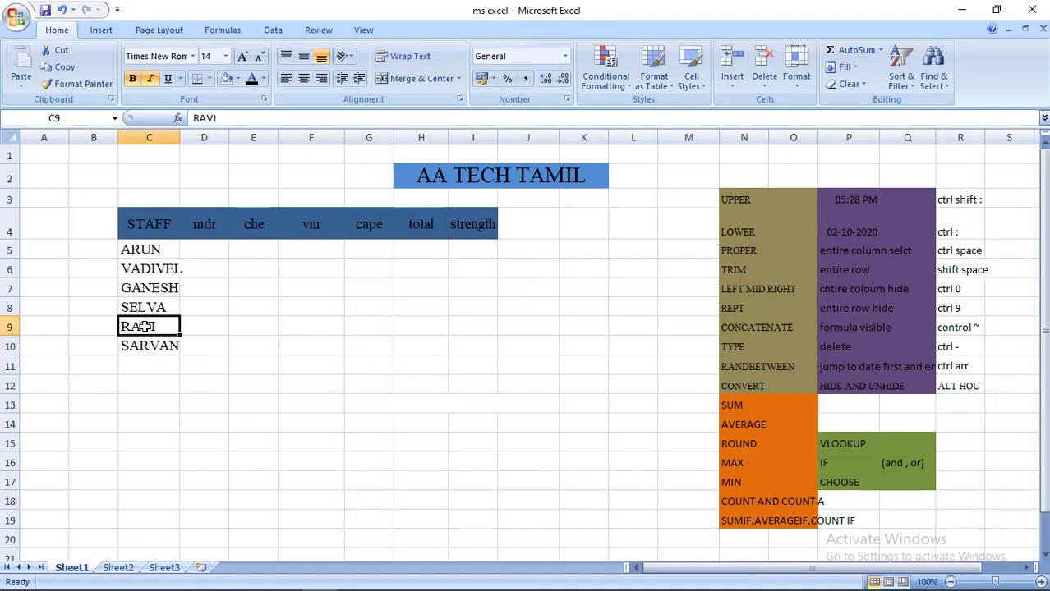
double_click(144, 326)
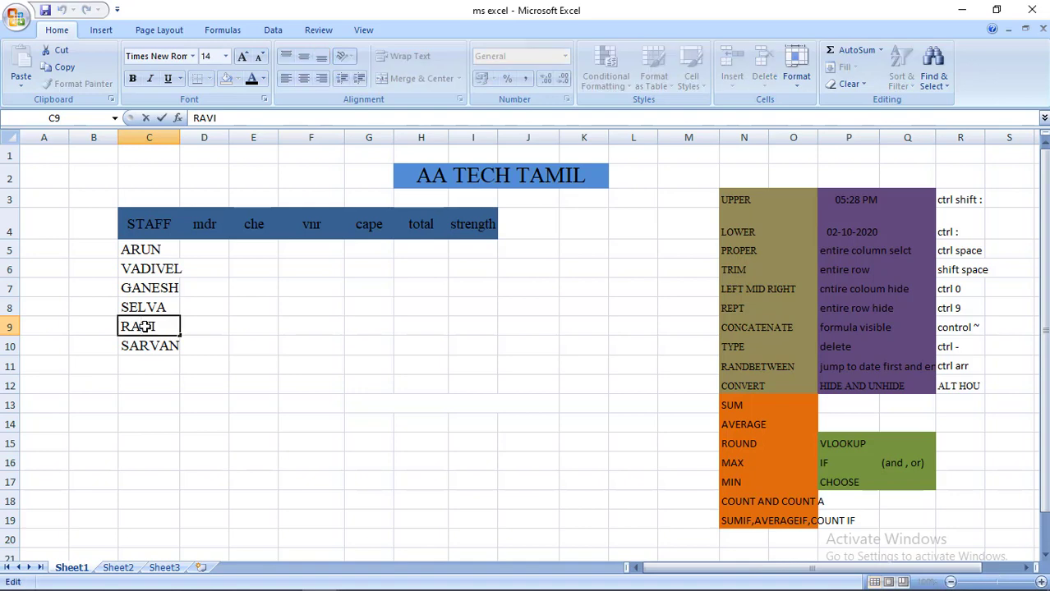
key("Left")
key("Up")
key("Left")
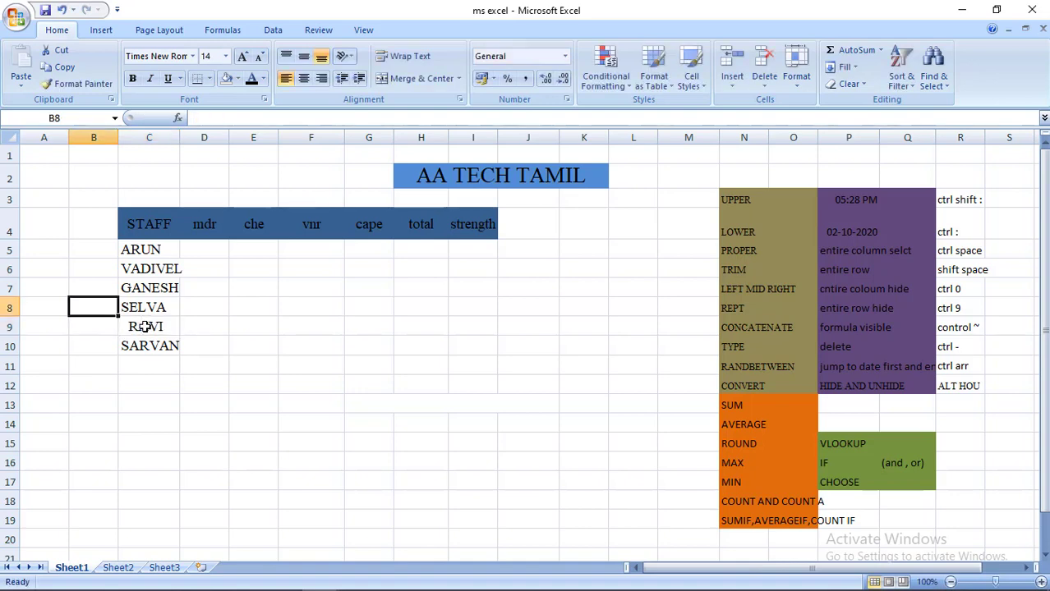
key("Right")
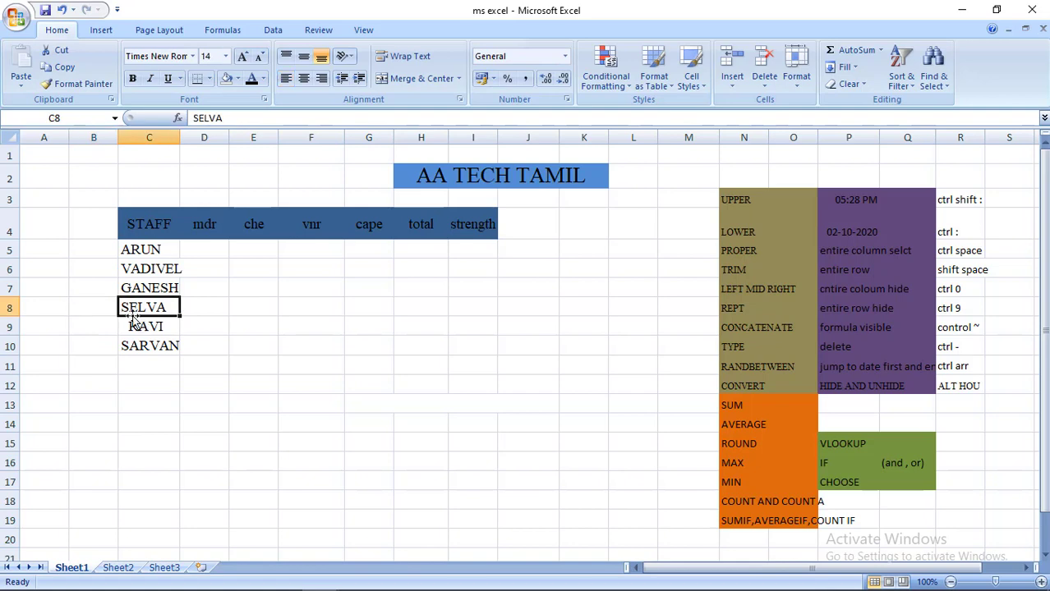
Change C8 to 'SELVA RAJ' with extra spaces between the two words
double_click(139, 305)
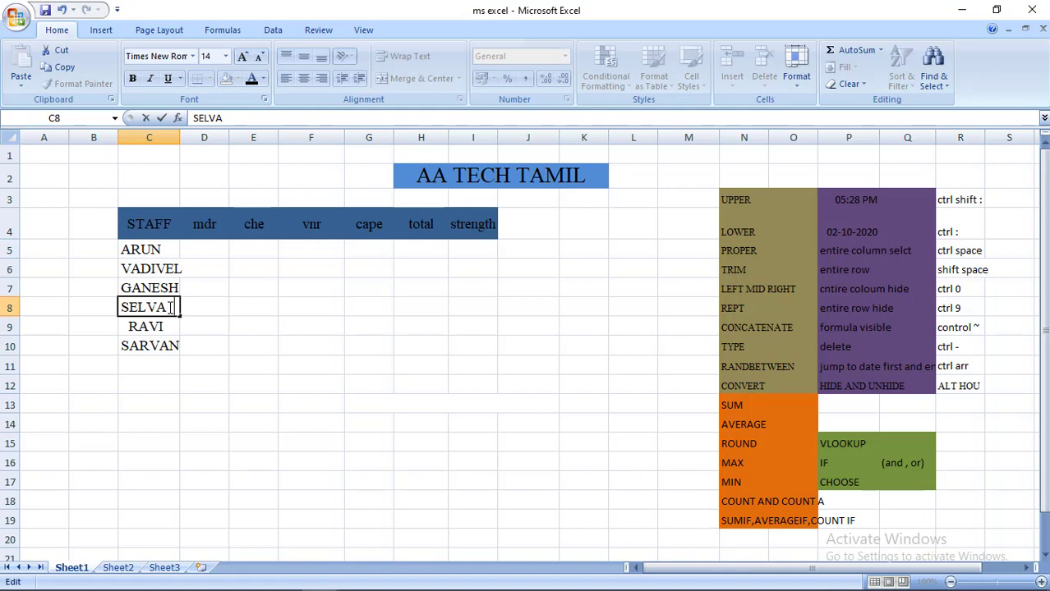
type("RA")
type("J")
left_click(341, 422)
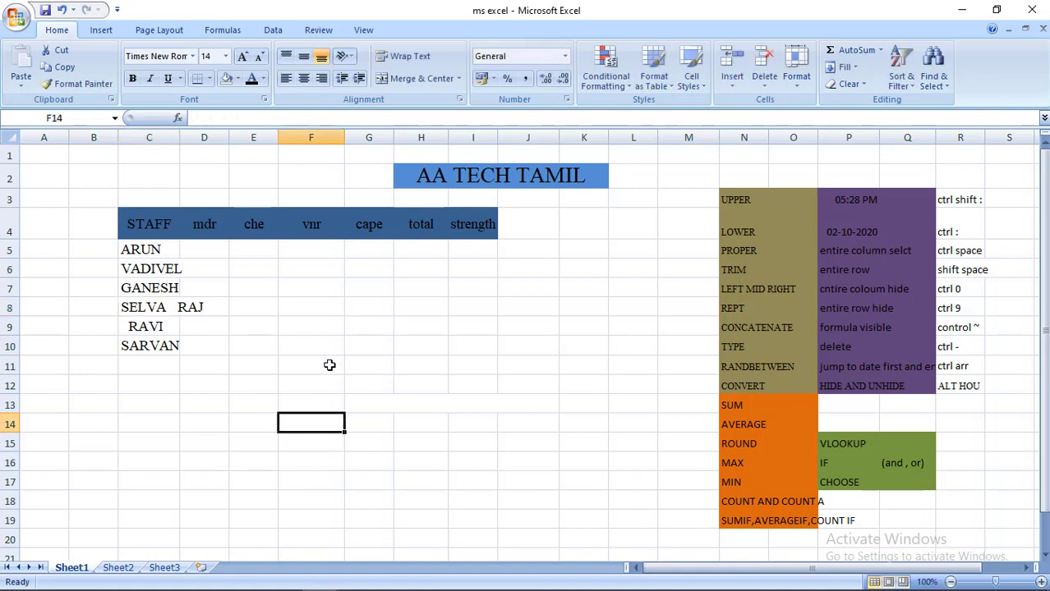
left_click(369, 317)
left_click(318, 319)
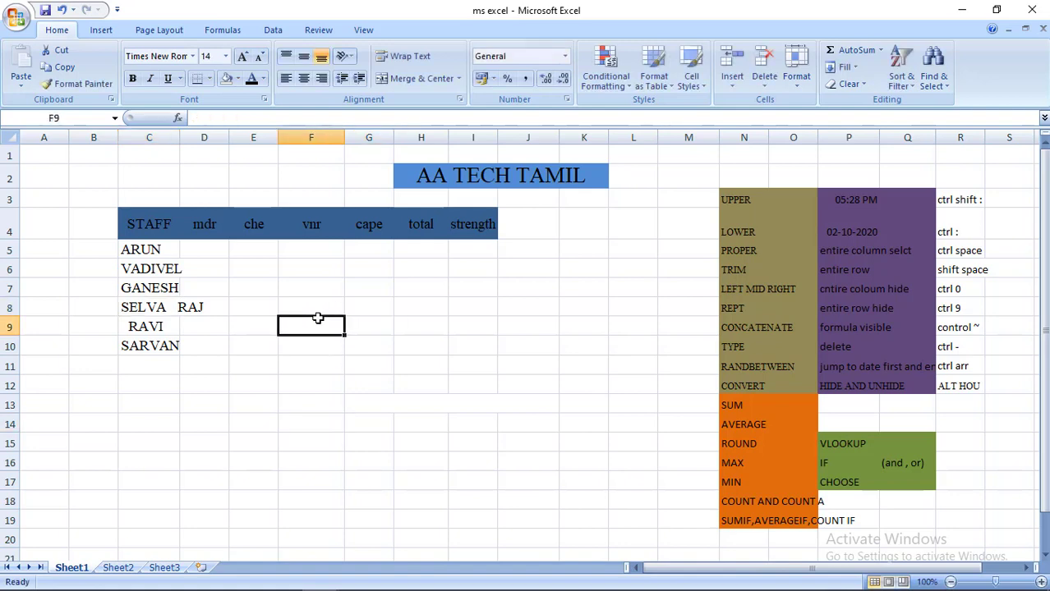
type("=")
type("TRIM")
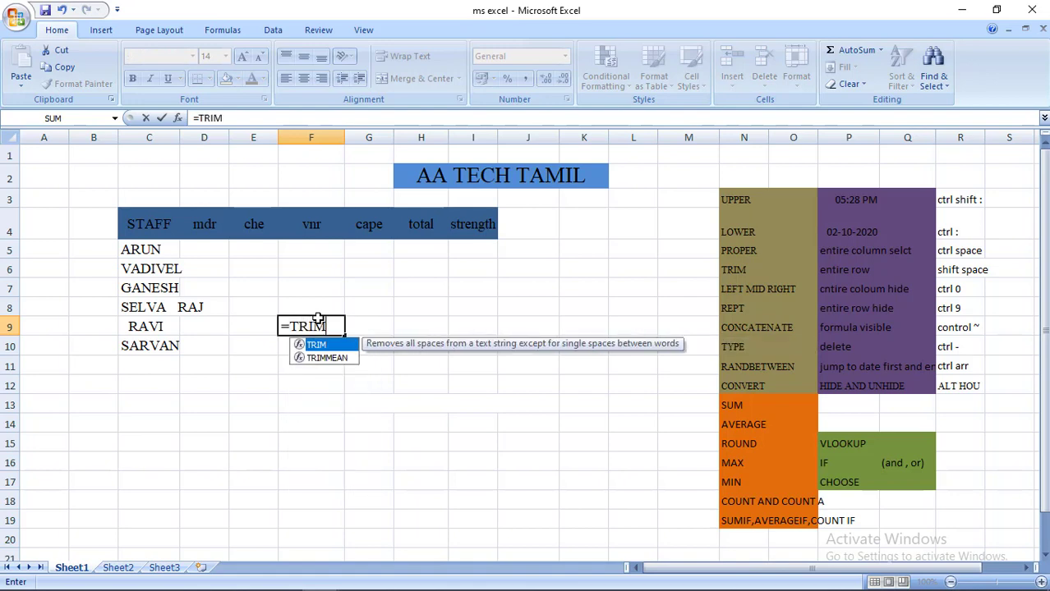
type("(")
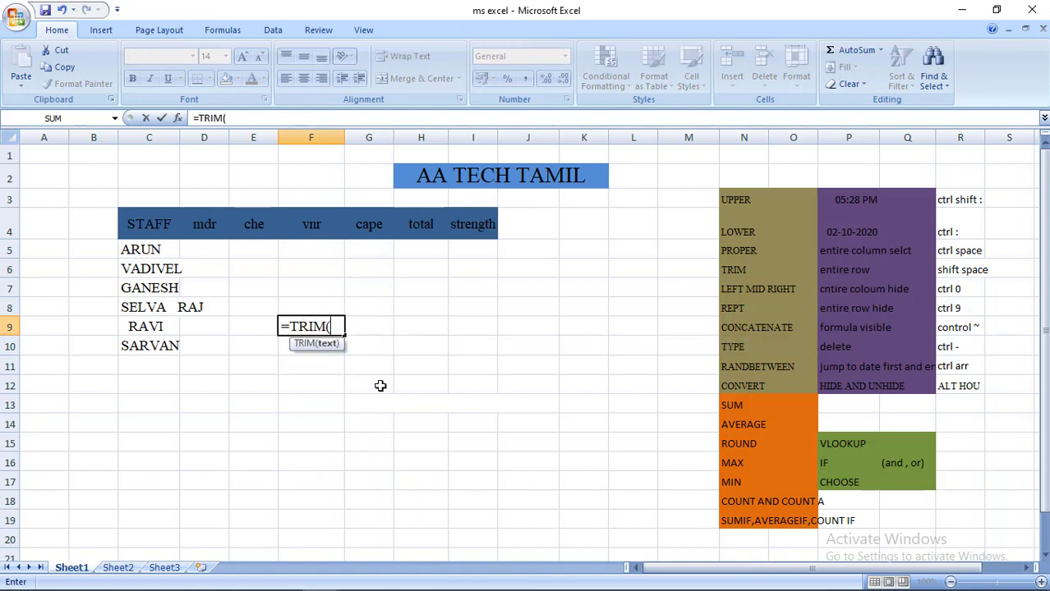
left_click(166, 326)
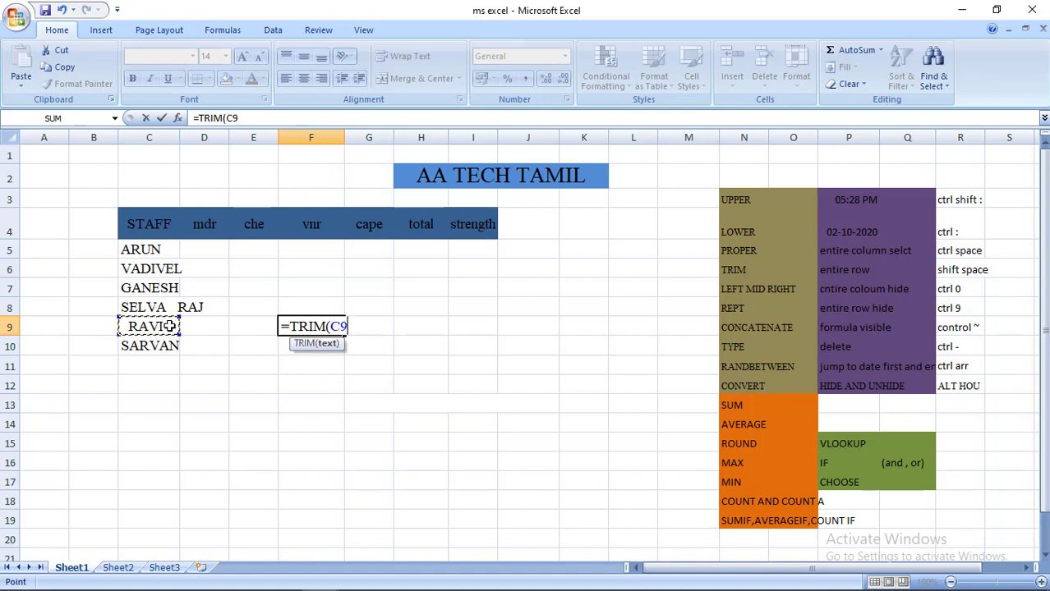
key("Return")
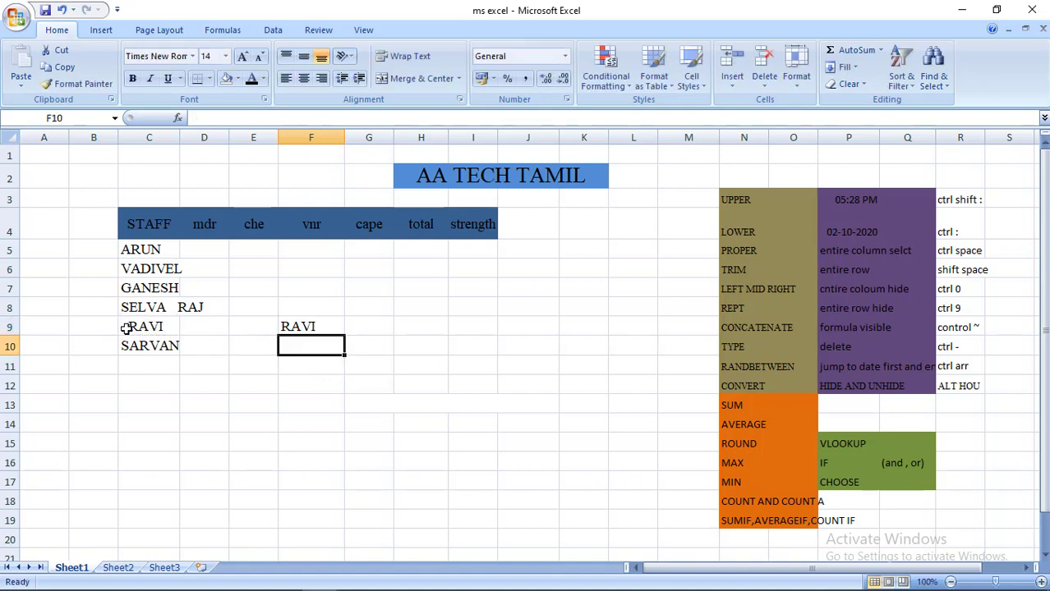
mouse_move(322, 310)
left_mouse_down()
mouse_move(331, 327)
mouse_move(343, 302)
left_mouse_up()
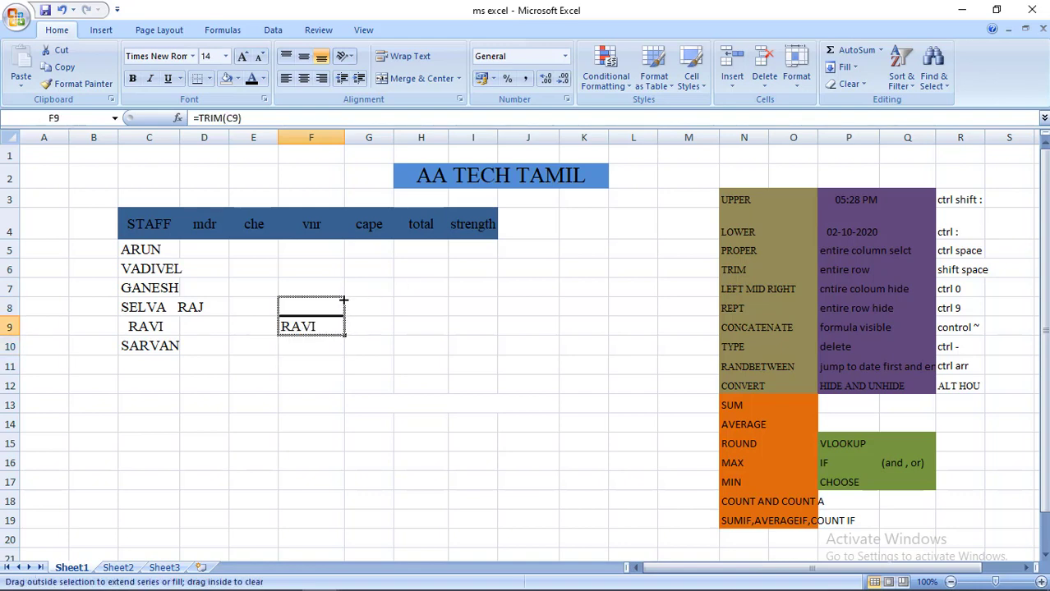
left_click(420, 308)
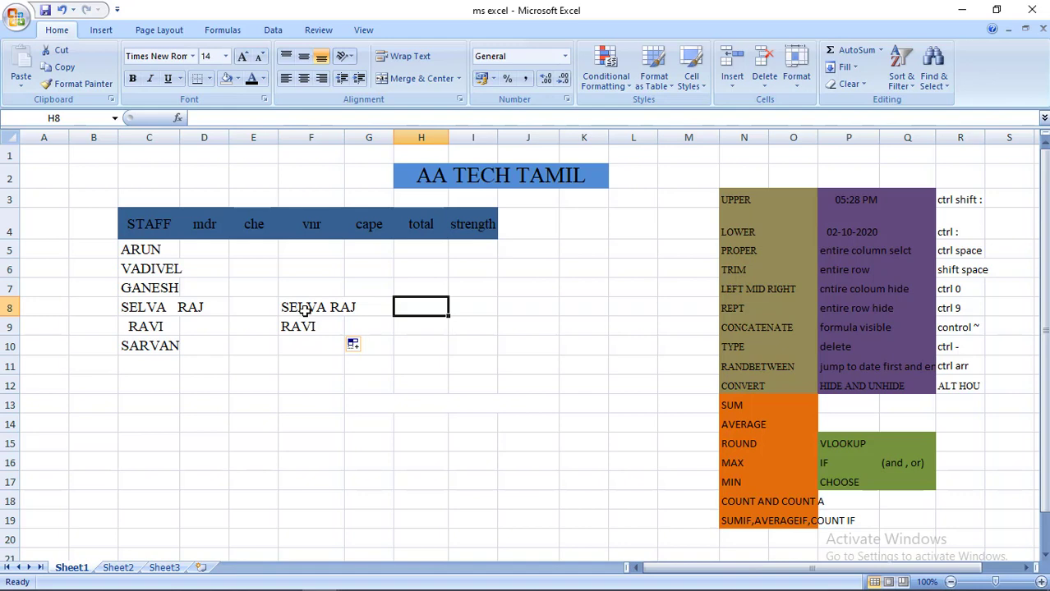
Clear the TRIM results from F8 and F9
key("Left")
key("Left")
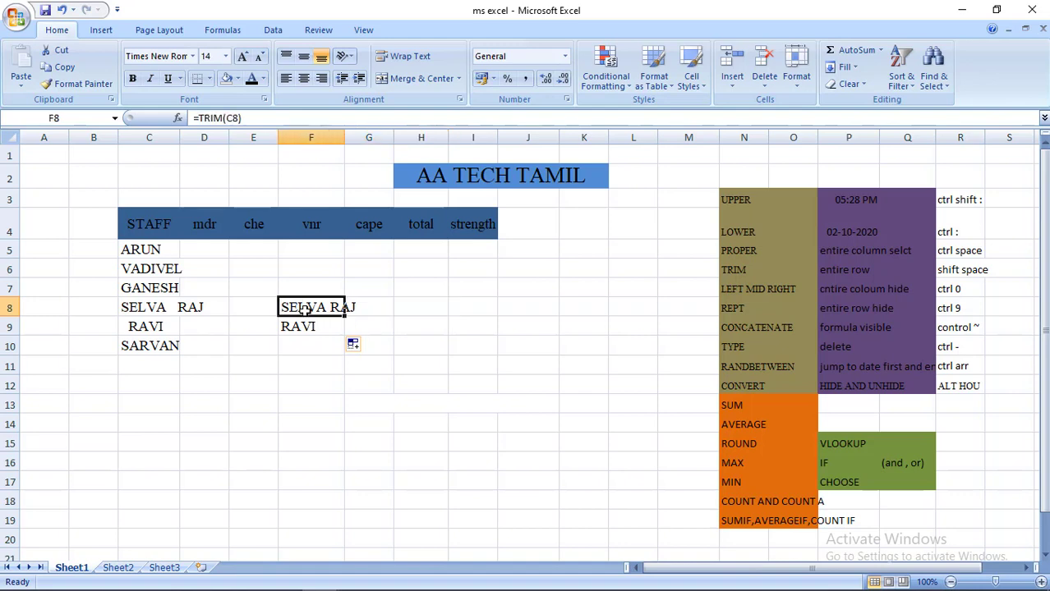
key("BackSpace")
key("Return")
key("BackSpace")
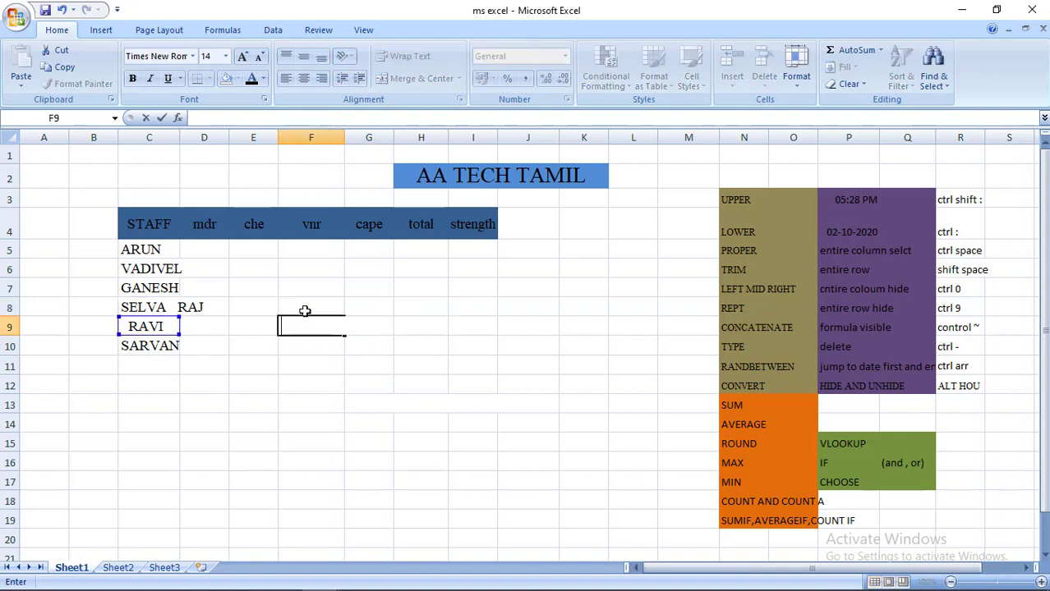
key("Up")
key("Left")
key("Left")
key("Left")
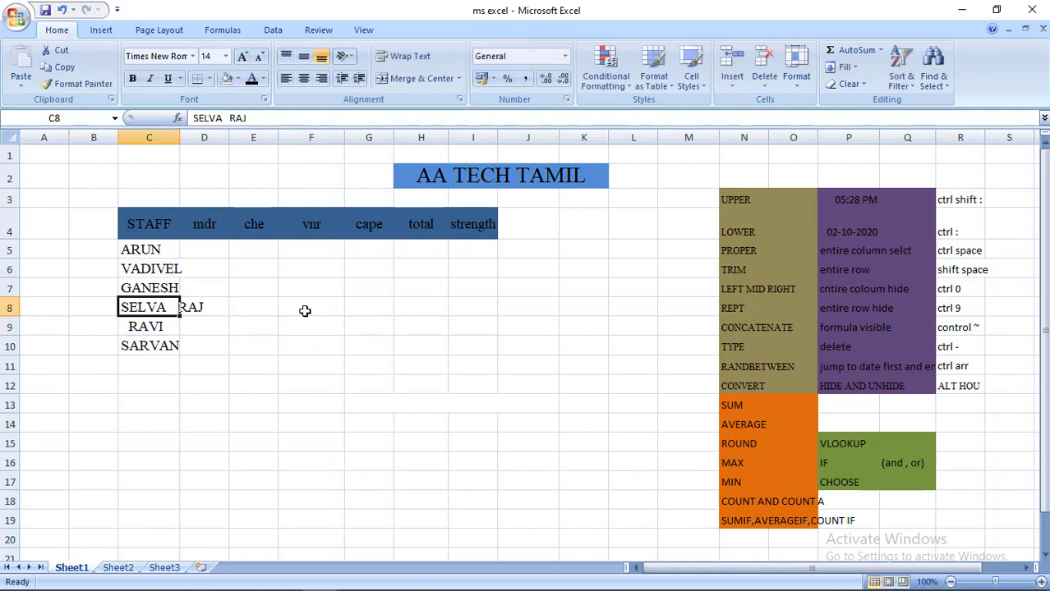
Shorten the C8 name to SELVA by deleting ' RAJ'
double_click(164, 306)
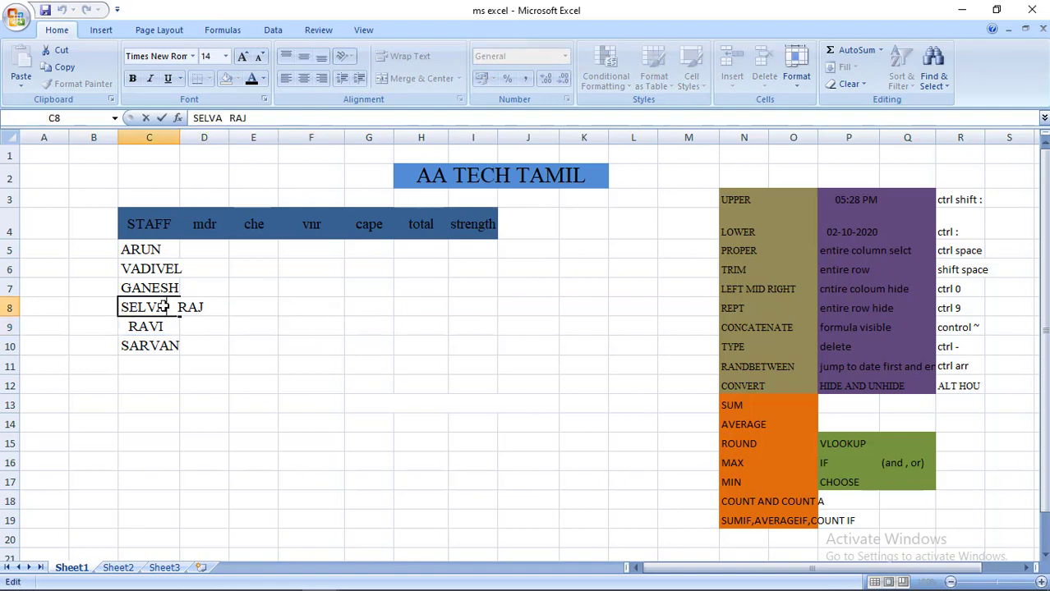
key("Right")
key("Right")
key("Right")
key("BackSpace")
key("BackSpace")
key("BackSpace")
key("BackSpace")
key("Return")
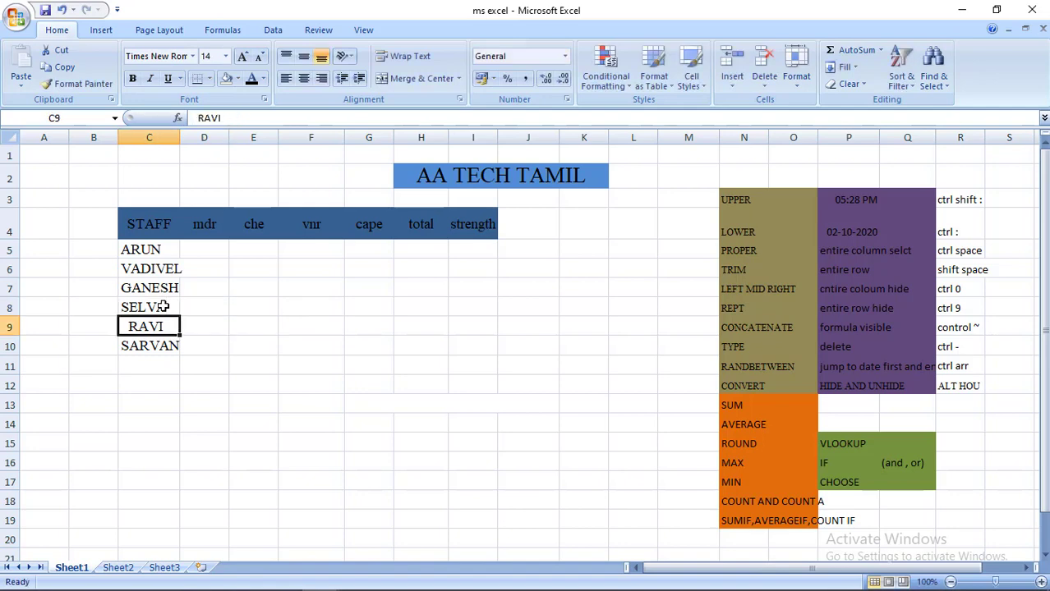
Remove the leading space before RAVI in C9
double_click(155, 327)
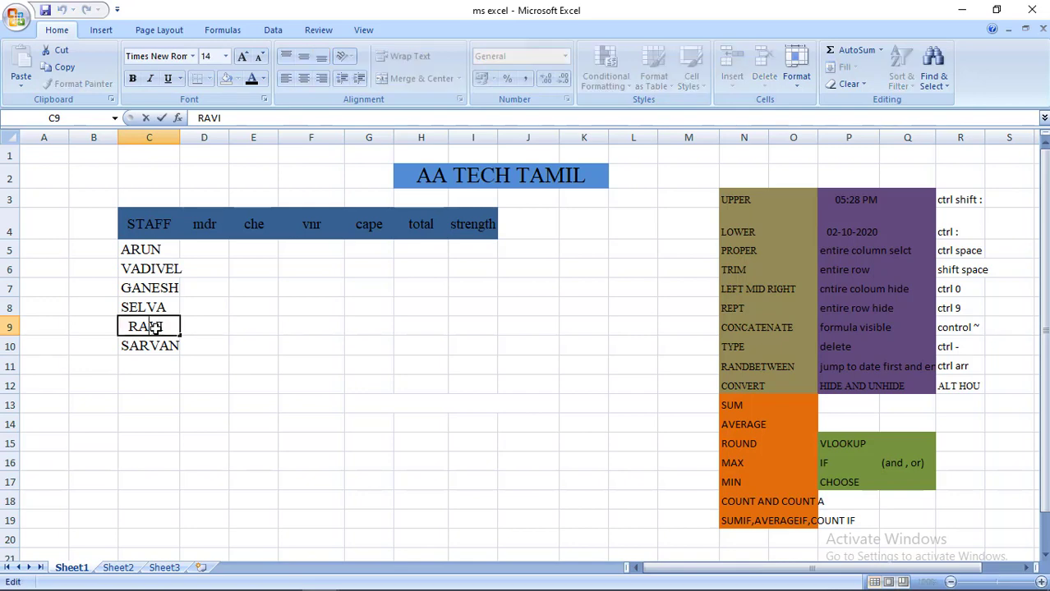
key("Home")
key("BackSpace")
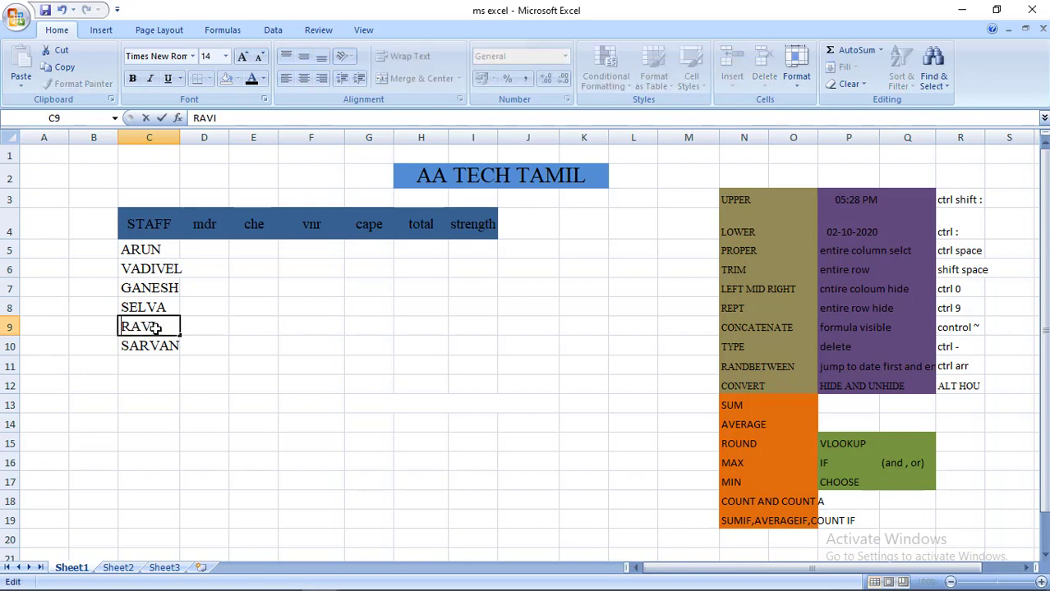
key("Tab")
key("Tab")
key("Tab")
key("Tab")
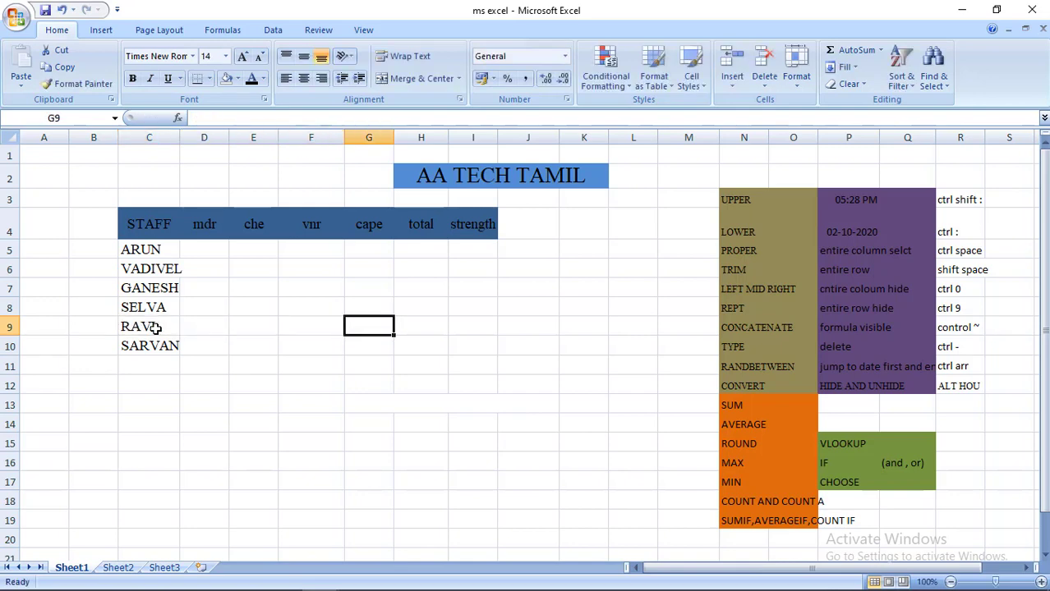
Enter =LEFT(C8,2) in F8 to get the first two letters of SELVA
left_click(302, 308)
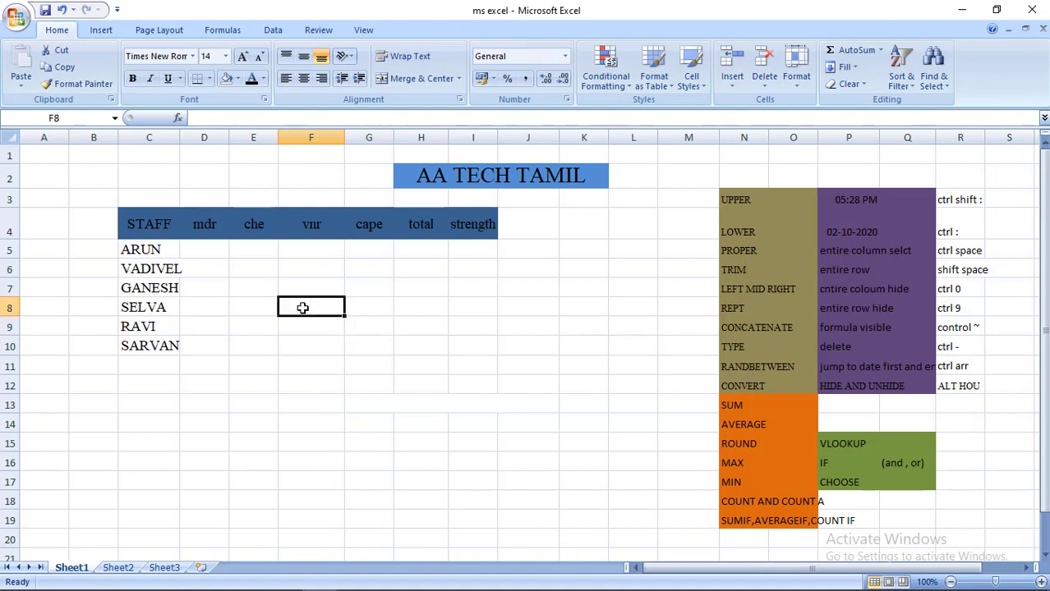
type("=LEFT")
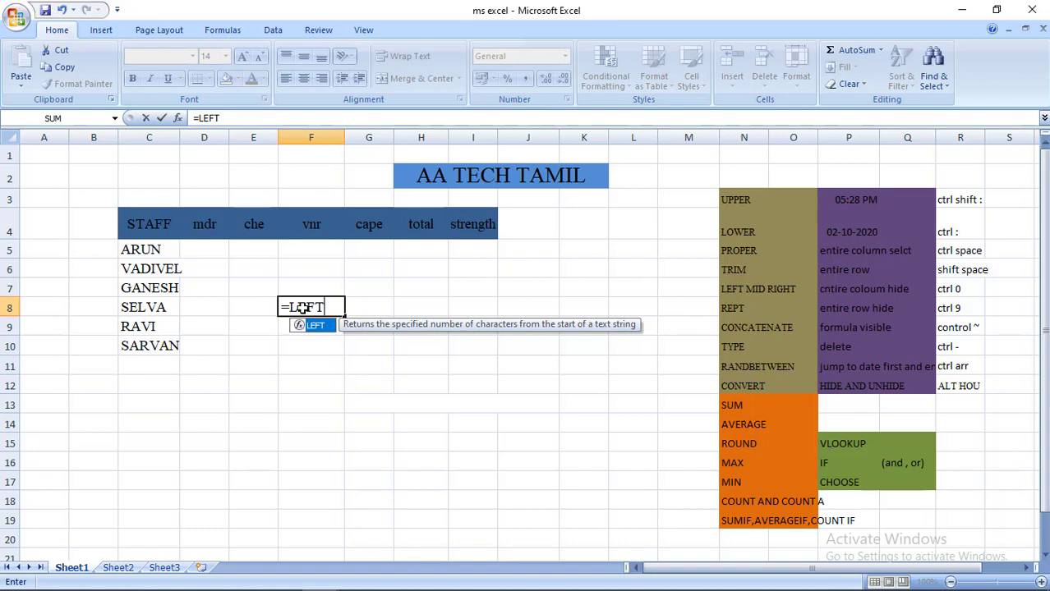
type("(")
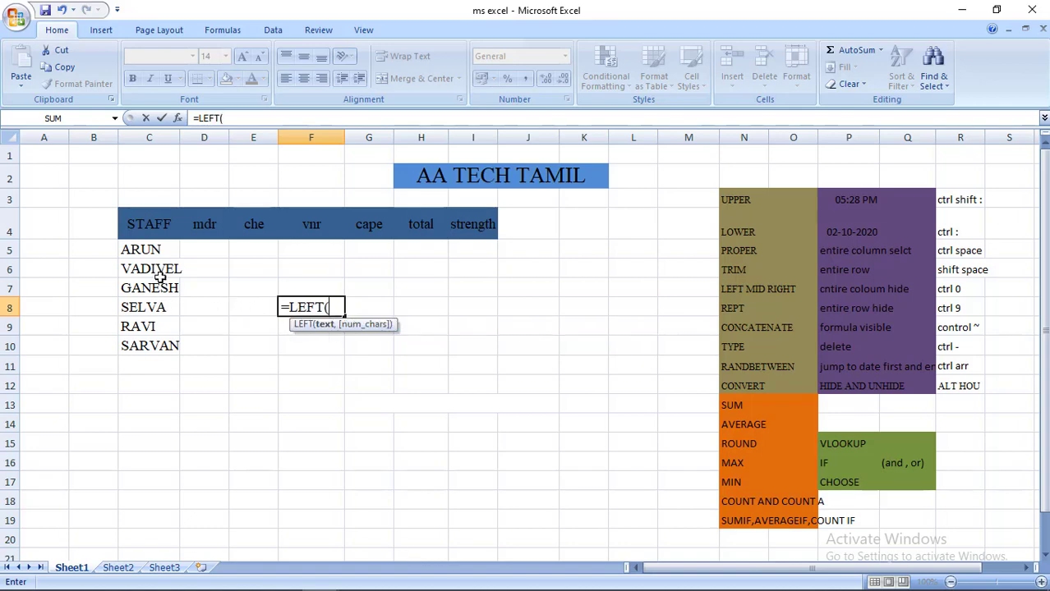
left_click(149, 306)
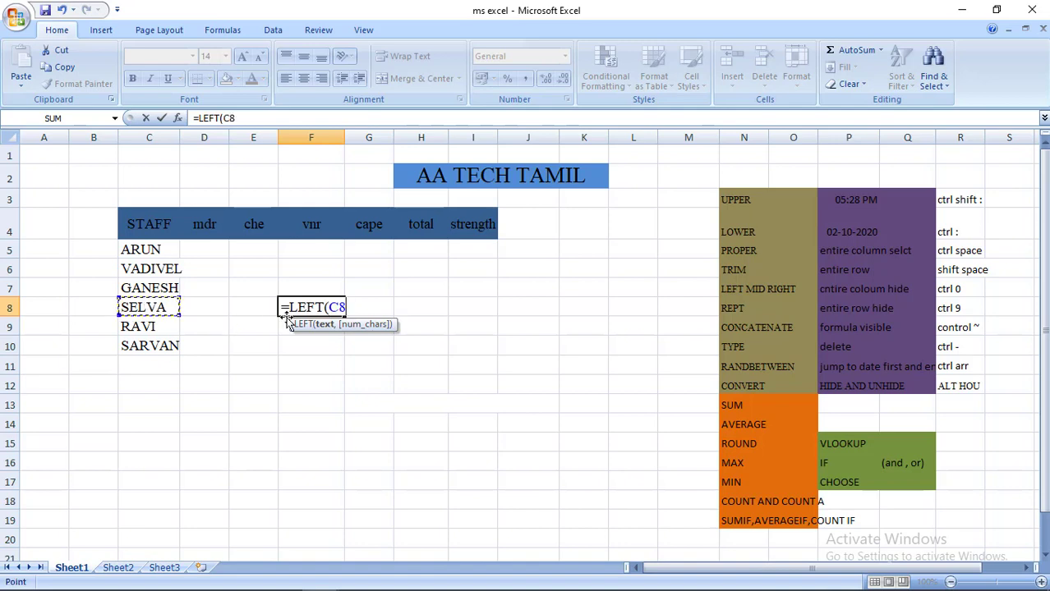
type(",")
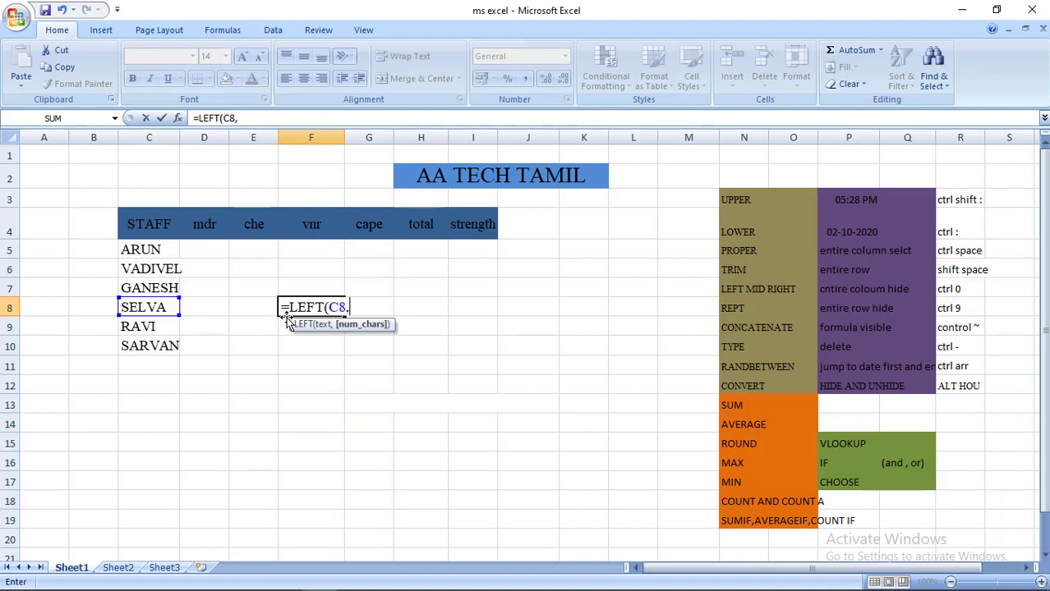
type("2")
type(")")
left_click(286, 315)
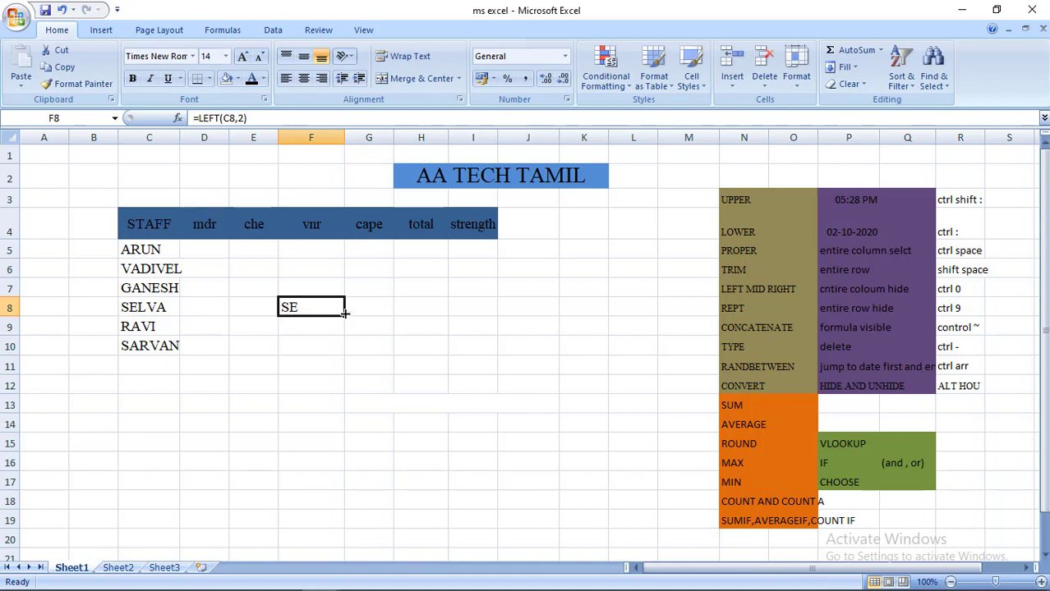
Fill the LEFT formula across F5:F10, showing AR, VA, GA, SE, RA, SA
left_click_drag(345, 313, 334, 352)
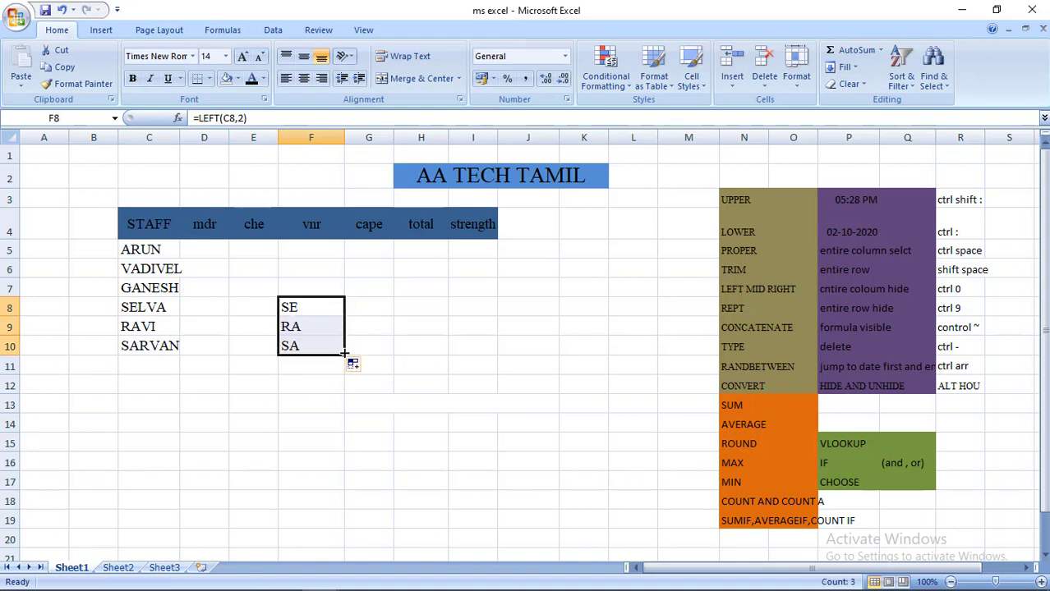
left_click_drag(345, 353, 321, 255)
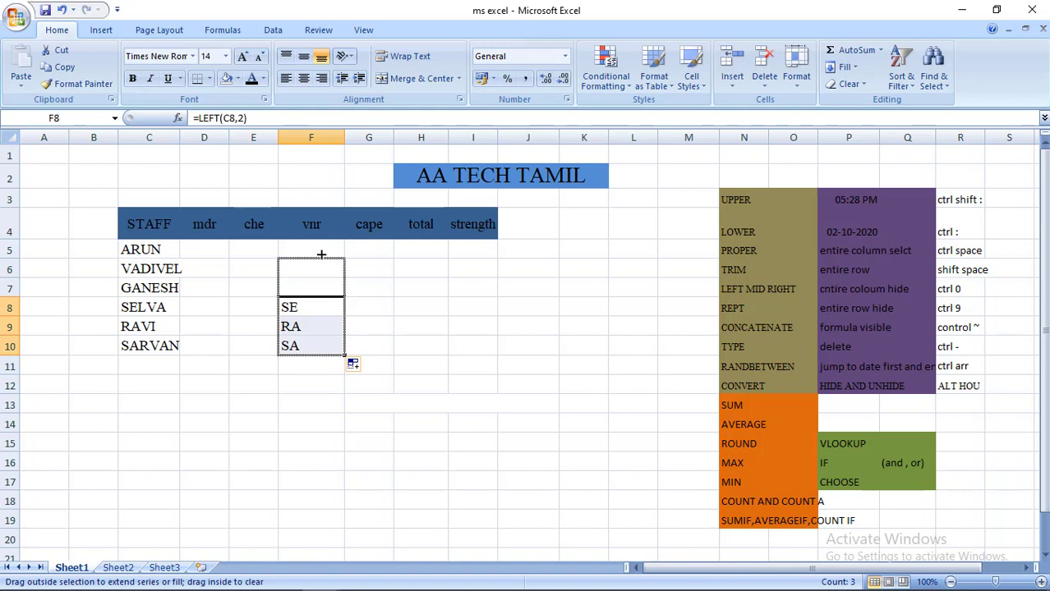
left_click_drag(321, 251, 319, 240)
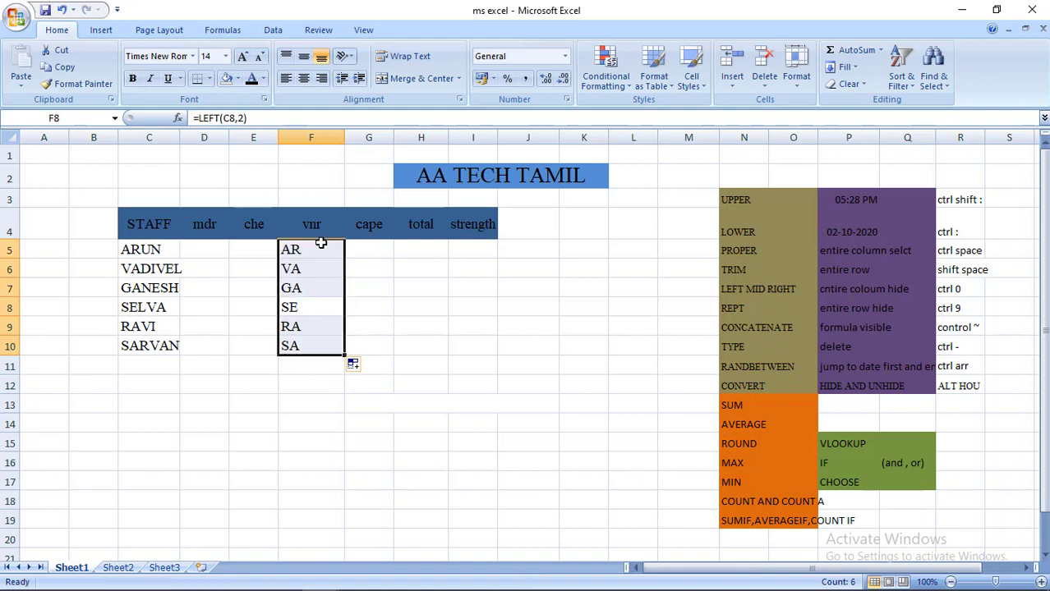
left_click(493, 267)
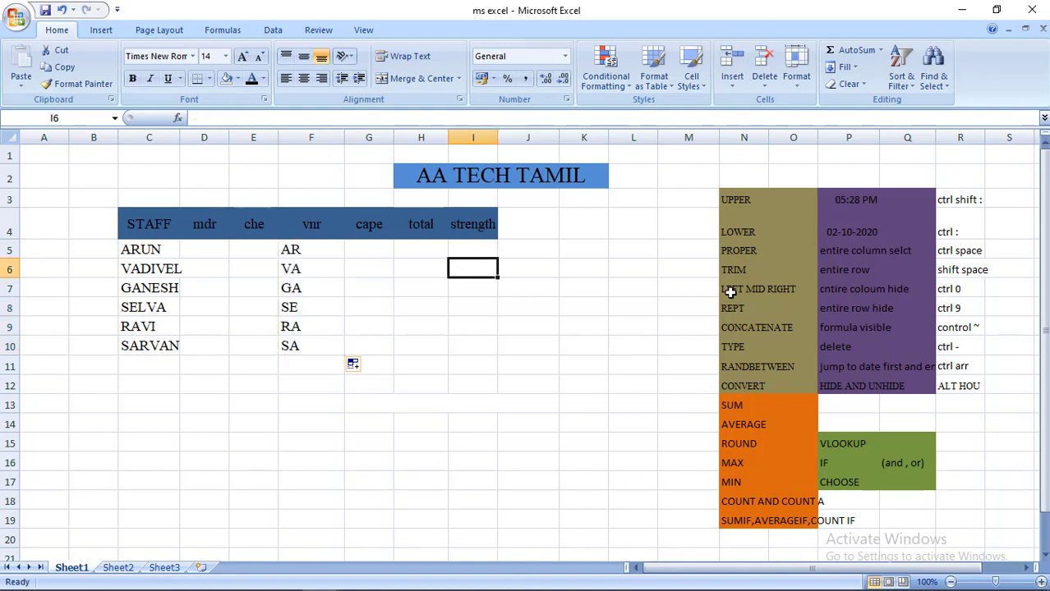
Enter =MID(C5,2,2) in G5 to take two letters from ARUN starting at the second
left_click(374, 254)
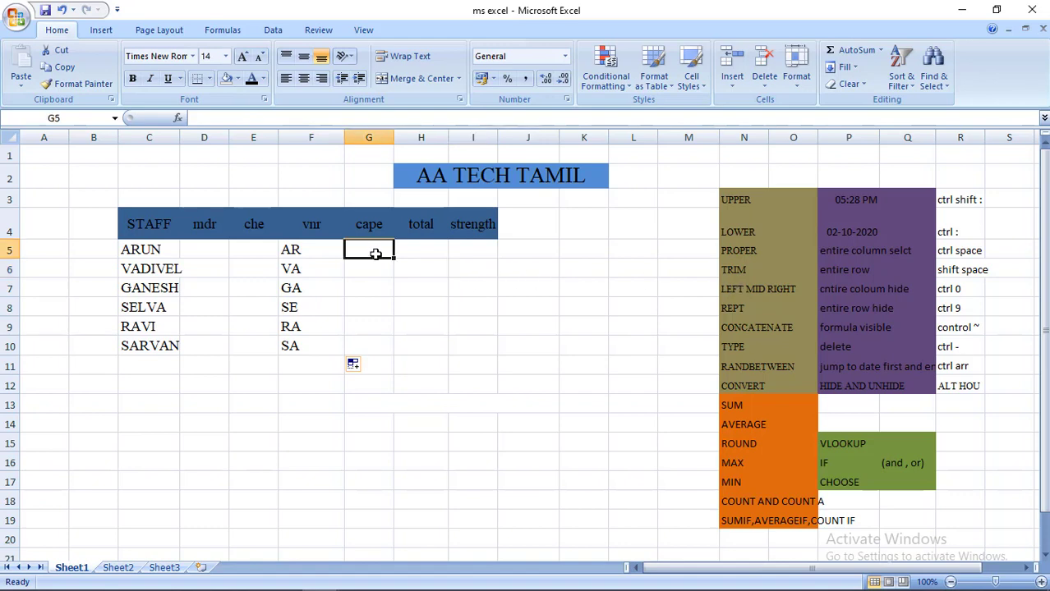
type("m")
key("BackSpace")
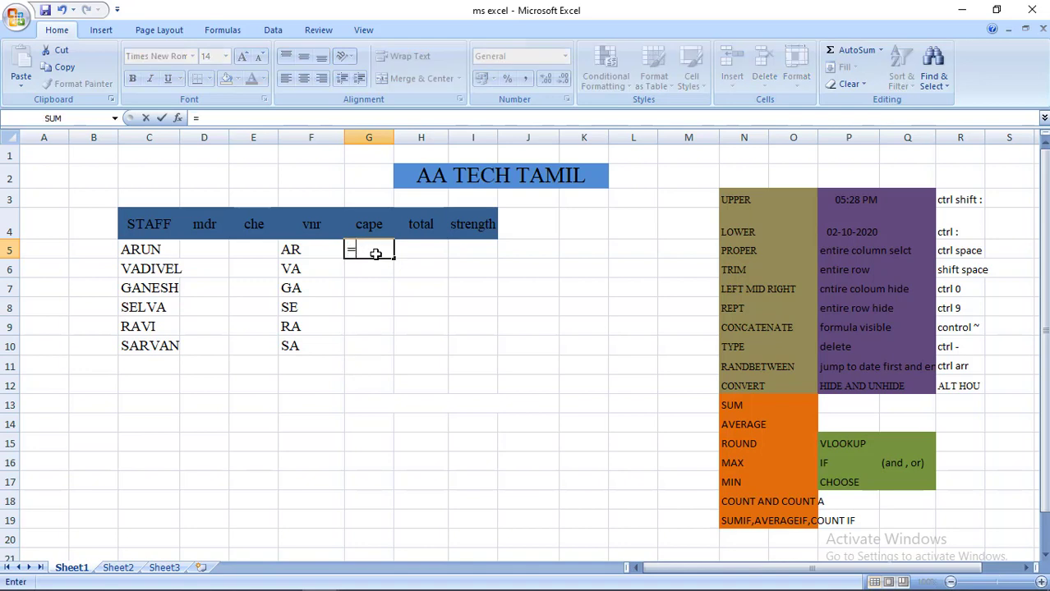
type("=mid")
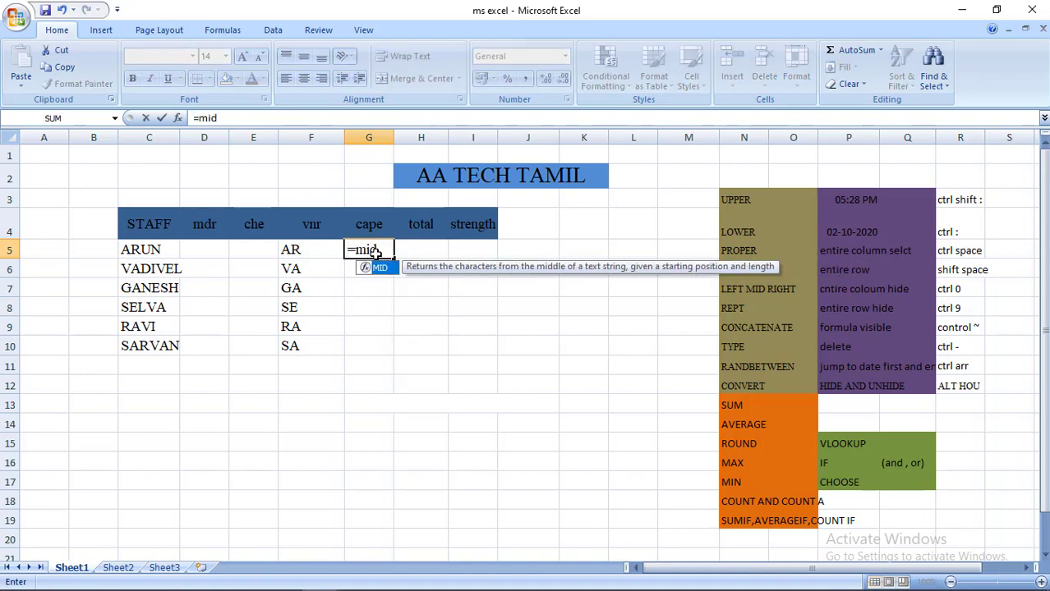
type("(")
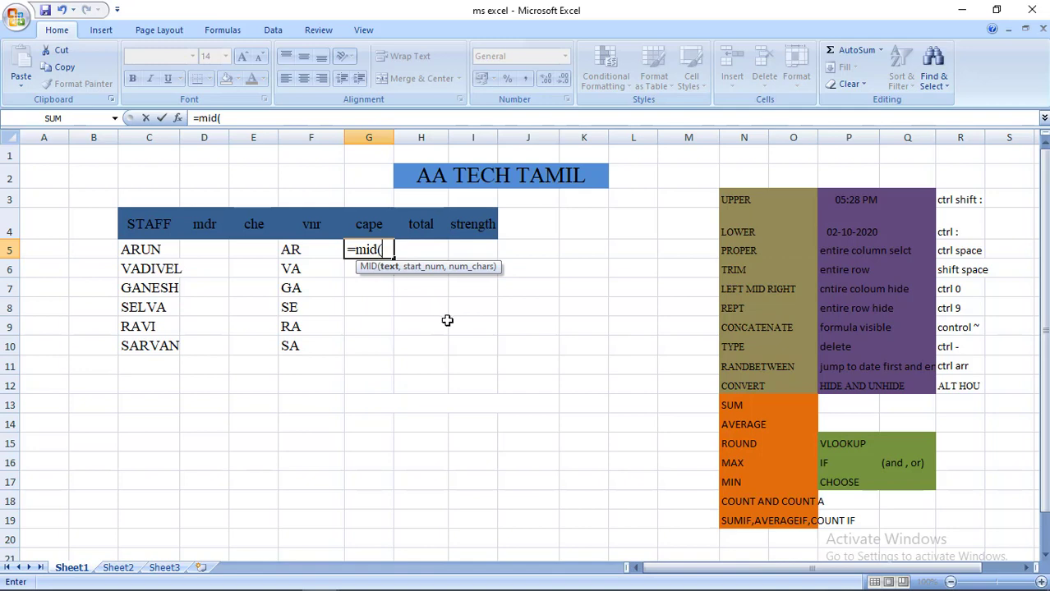
left_click(143, 255)
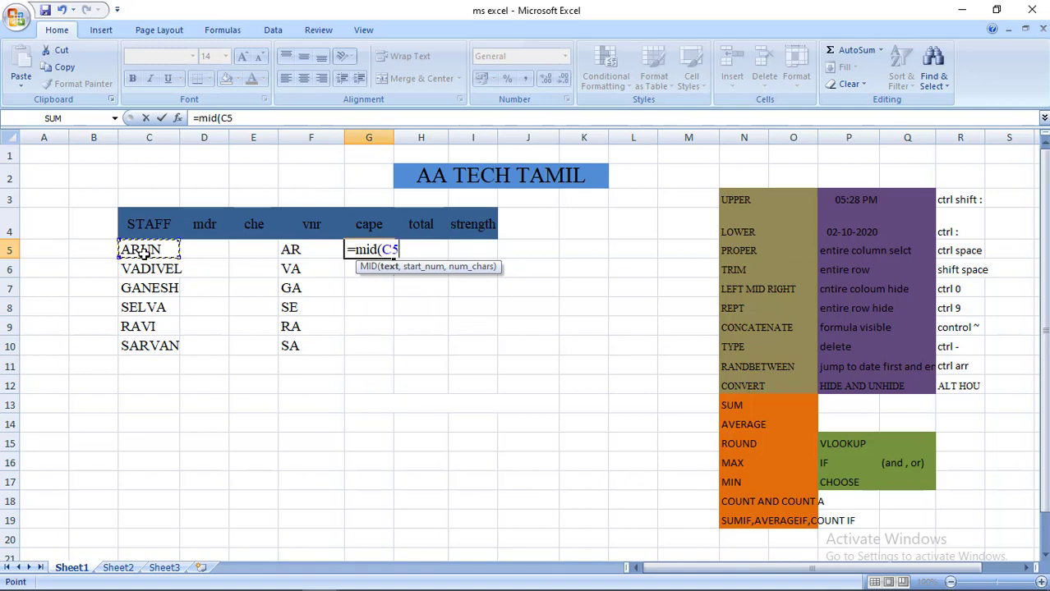
type(",")
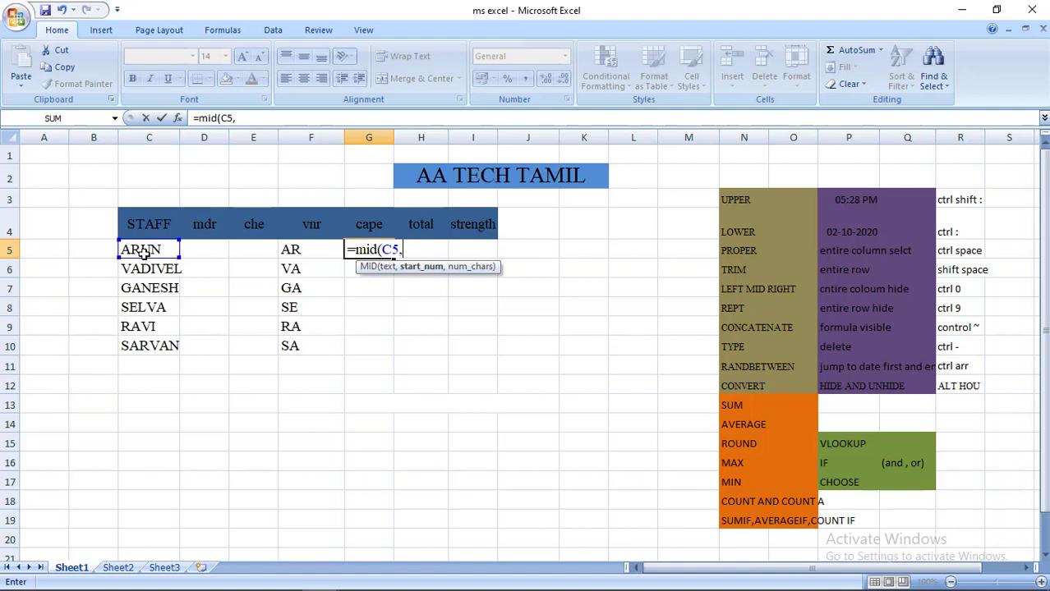
type("2")
type(",")
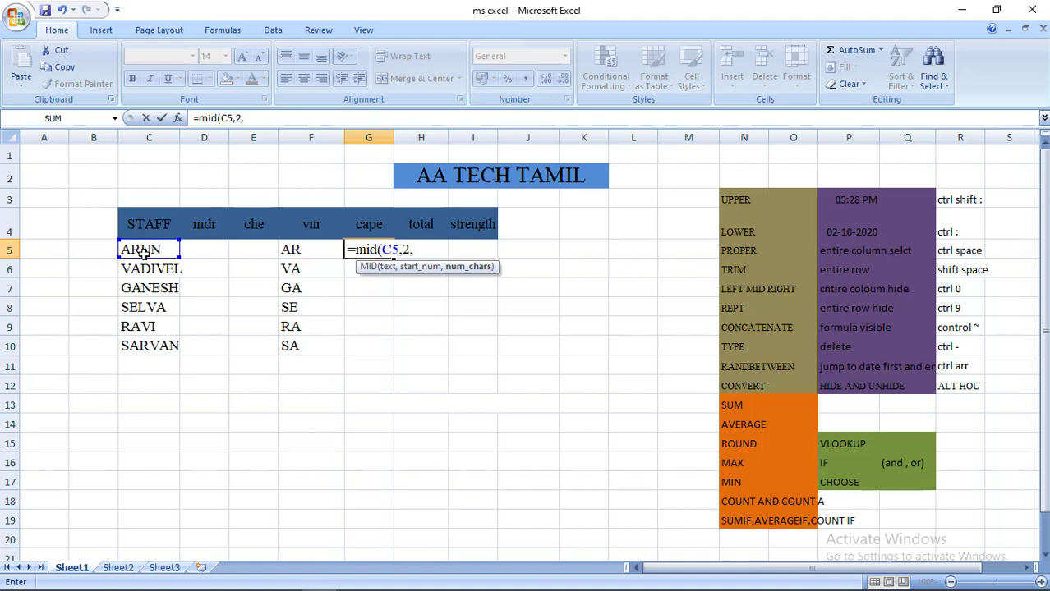
type("2)")
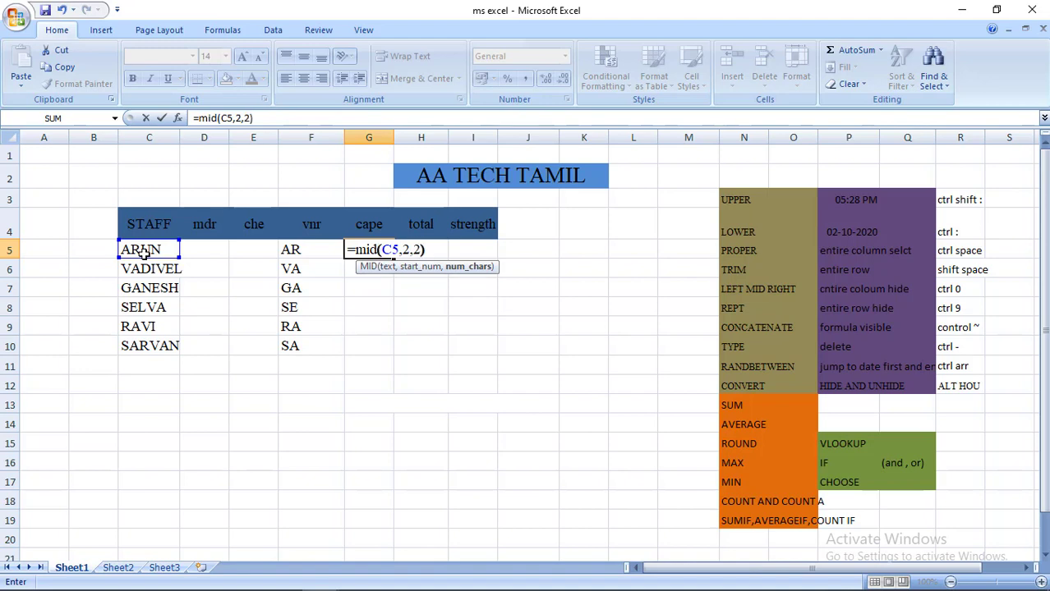
key("Return")
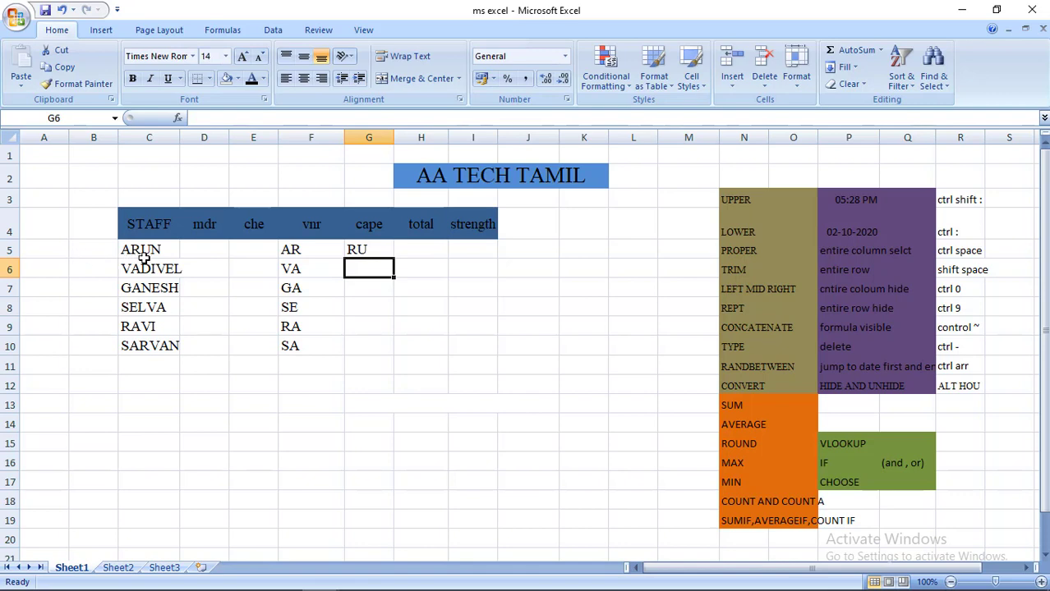
Copy the MID formula down column G through row 10
left_click(377, 246)
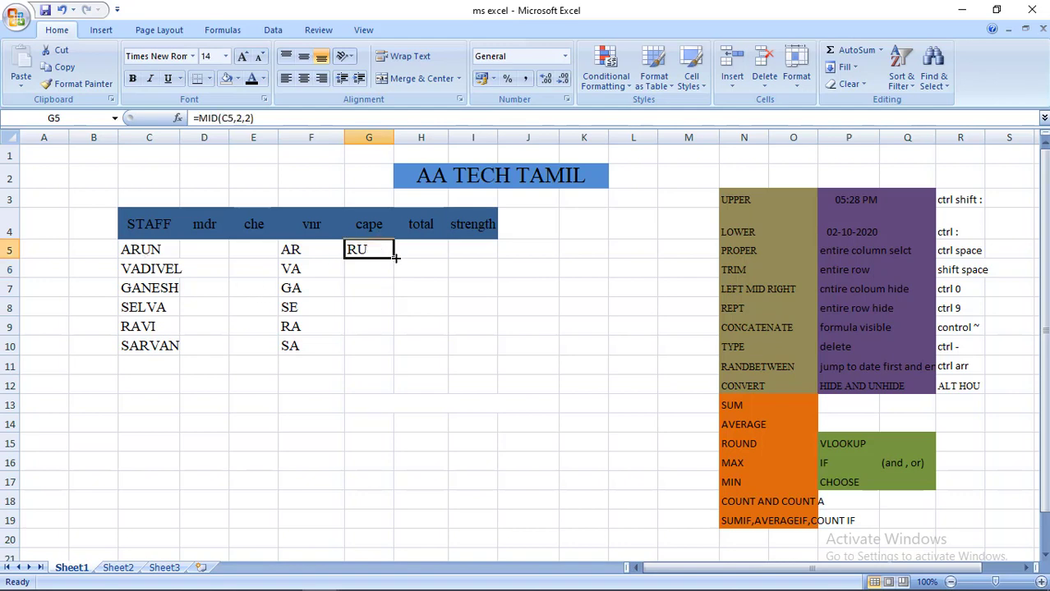
left_click_drag(394, 257, 382, 359)
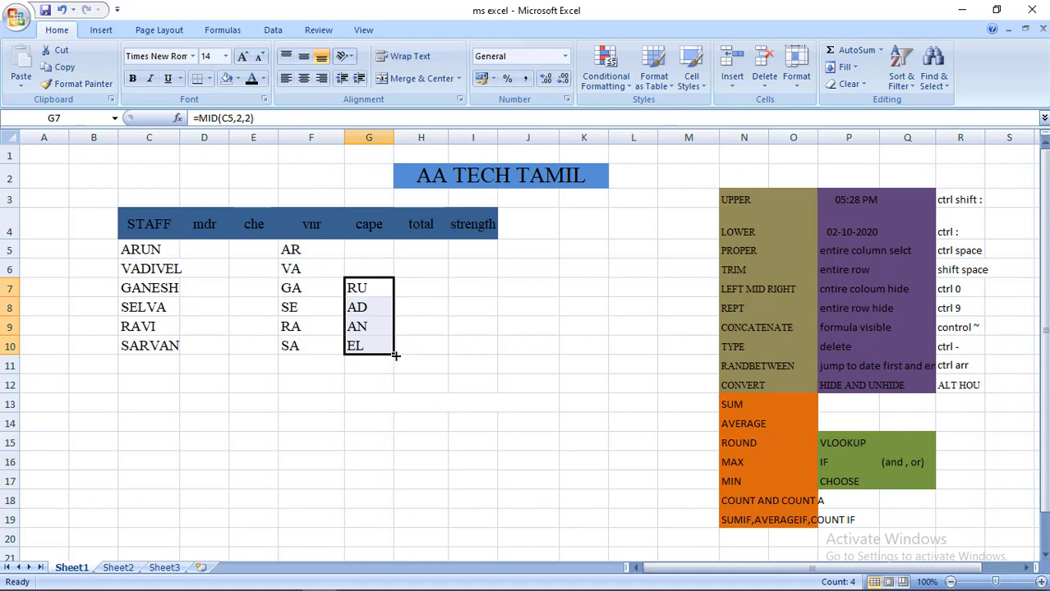
left_click_drag(395, 355, 389, 274)
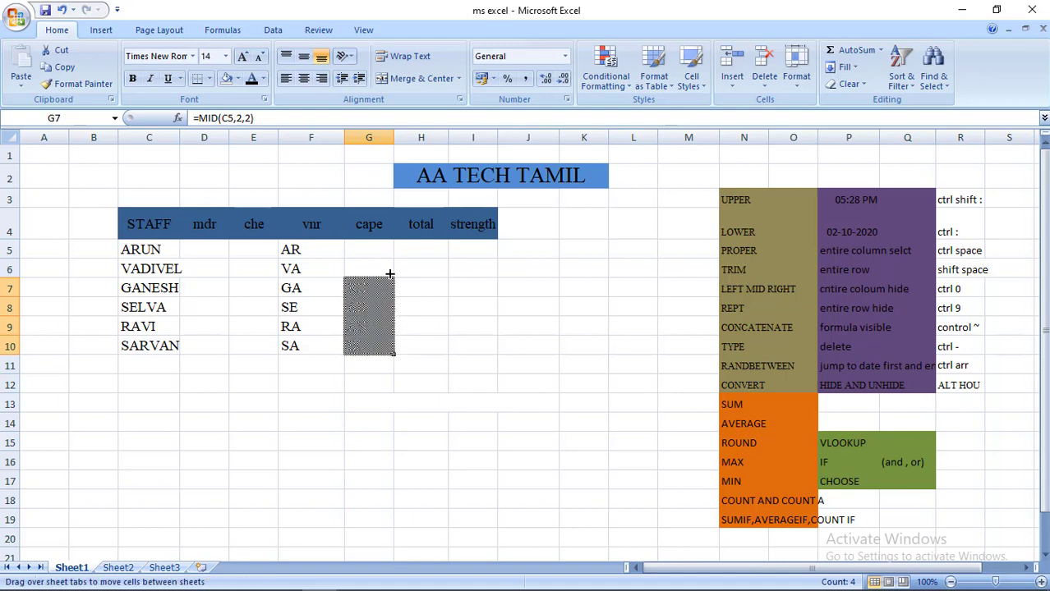
left_click_drag(390, 274, 390, 246)
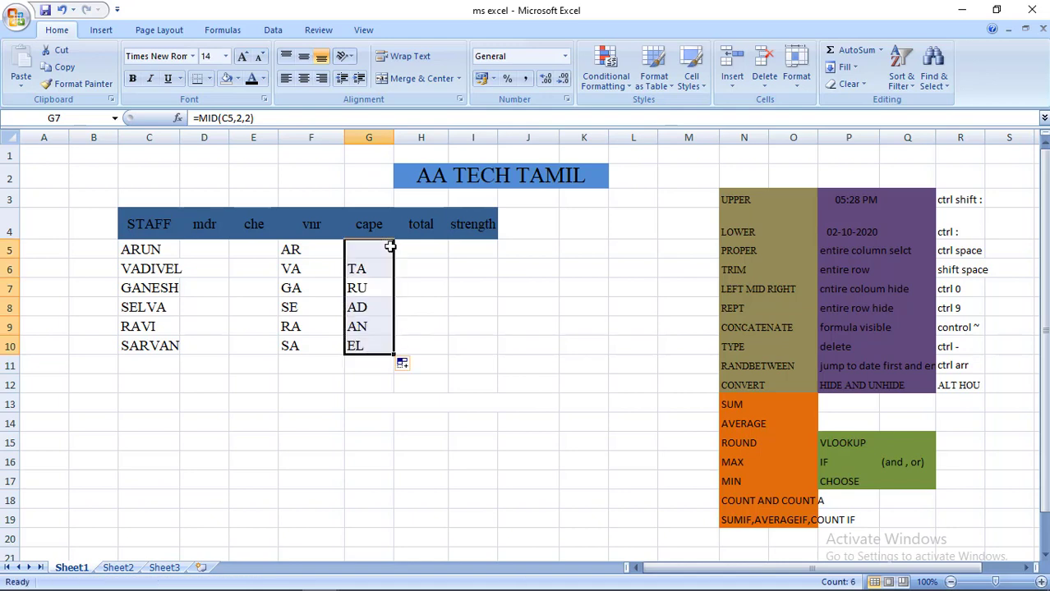
left_click(421, 249)
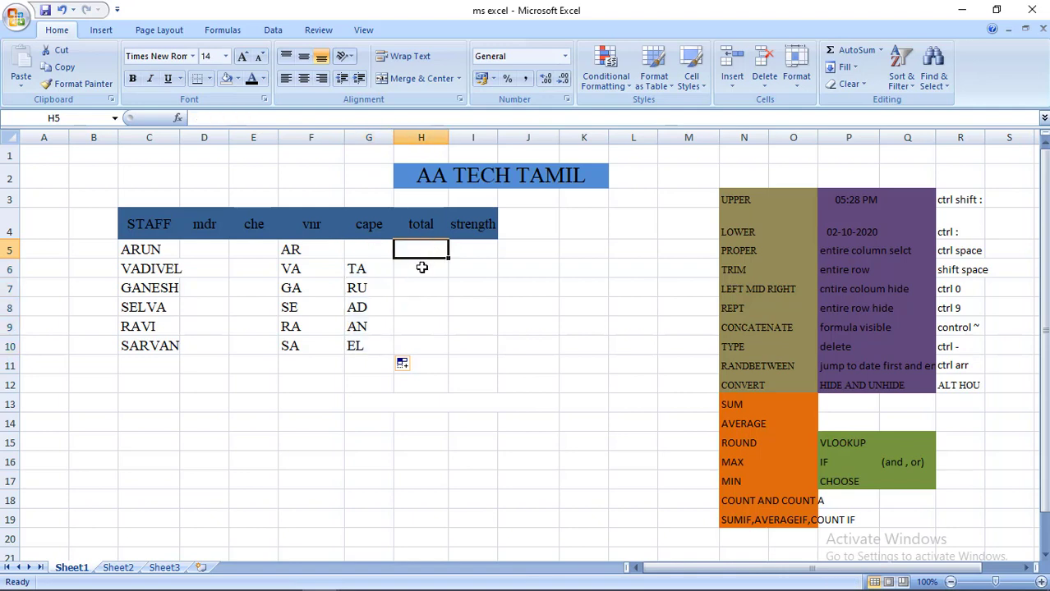
Enter =RIGHT(C5,3) in H5 and fill it down to H10
type("=")
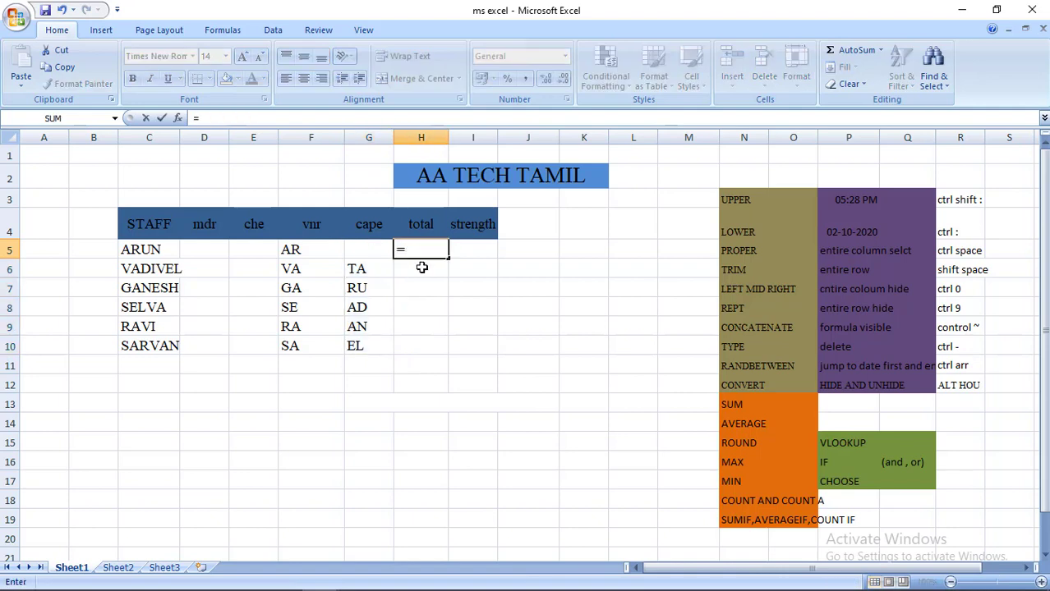
type("right")
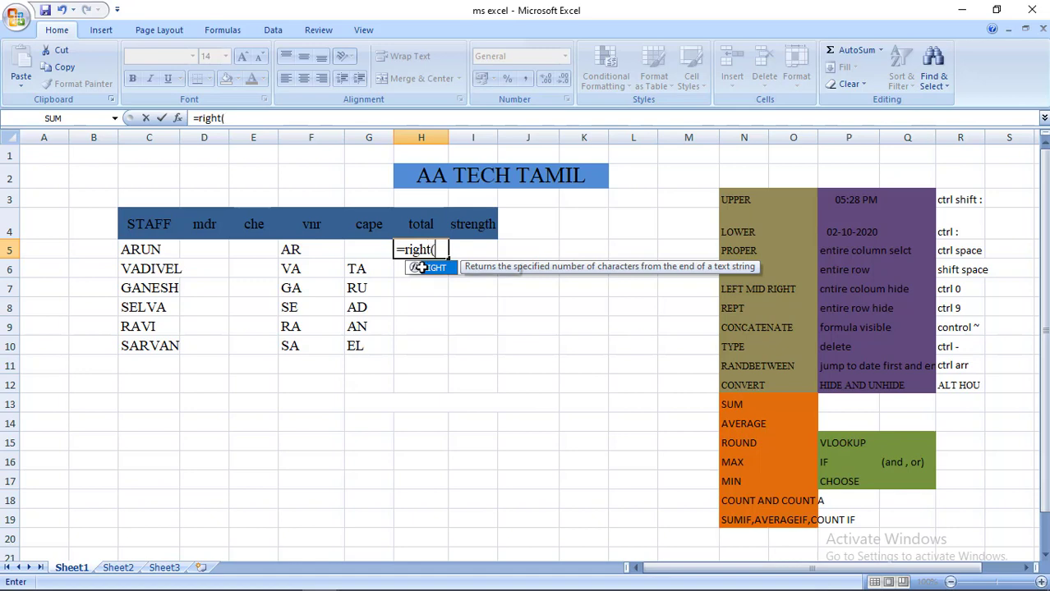
type("(")
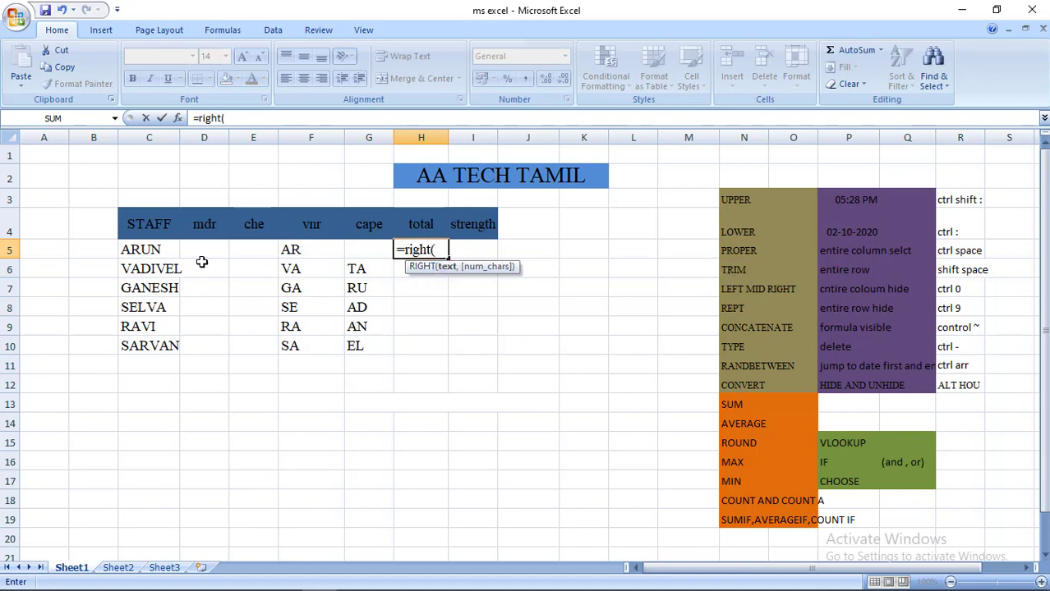
left_click(163, 253)
type(",")
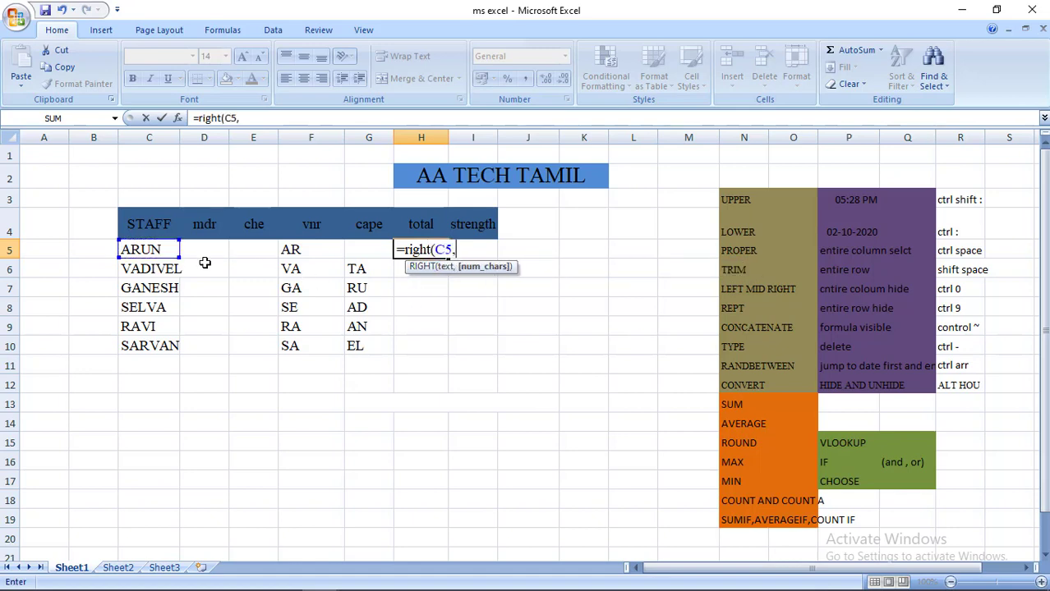
type("3")
key("Return")
key("Up")
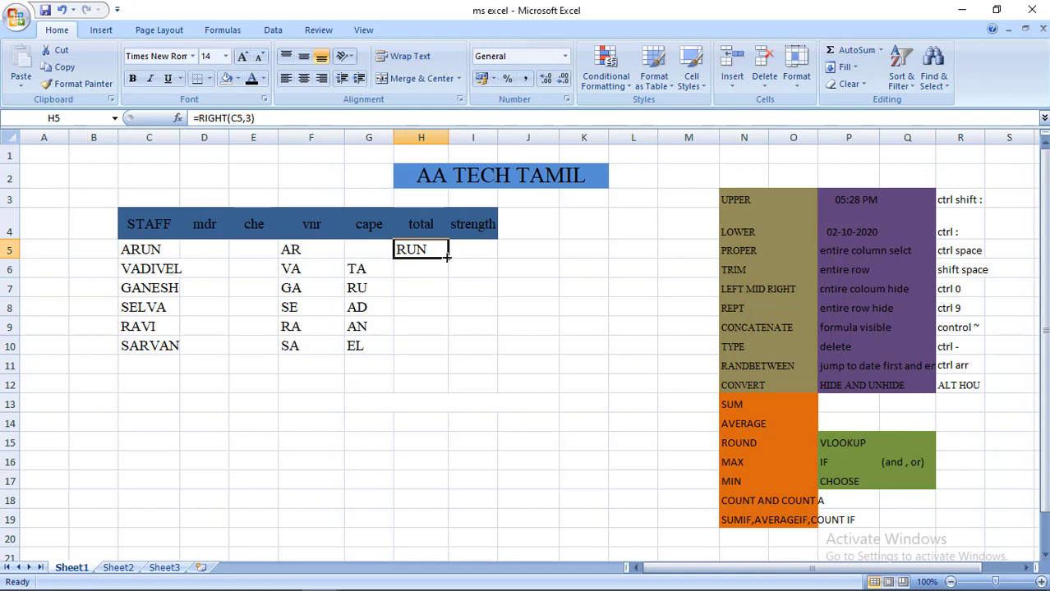
left_click_drag(448, 258, 424, 362)
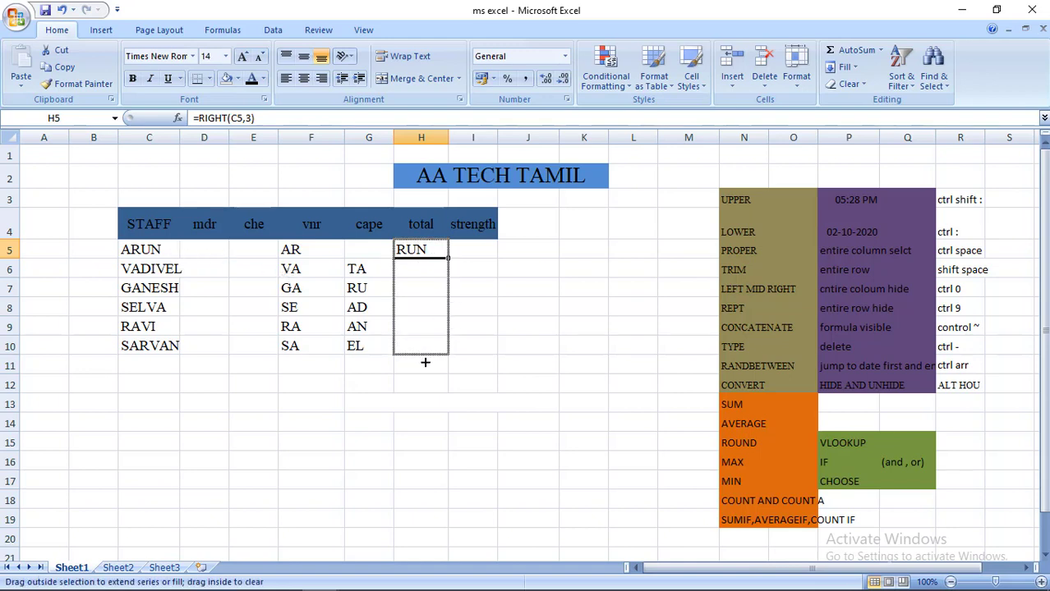
Clear the RIGHT results from H5:H10 and the MID results from G5:G10
key("Delete")
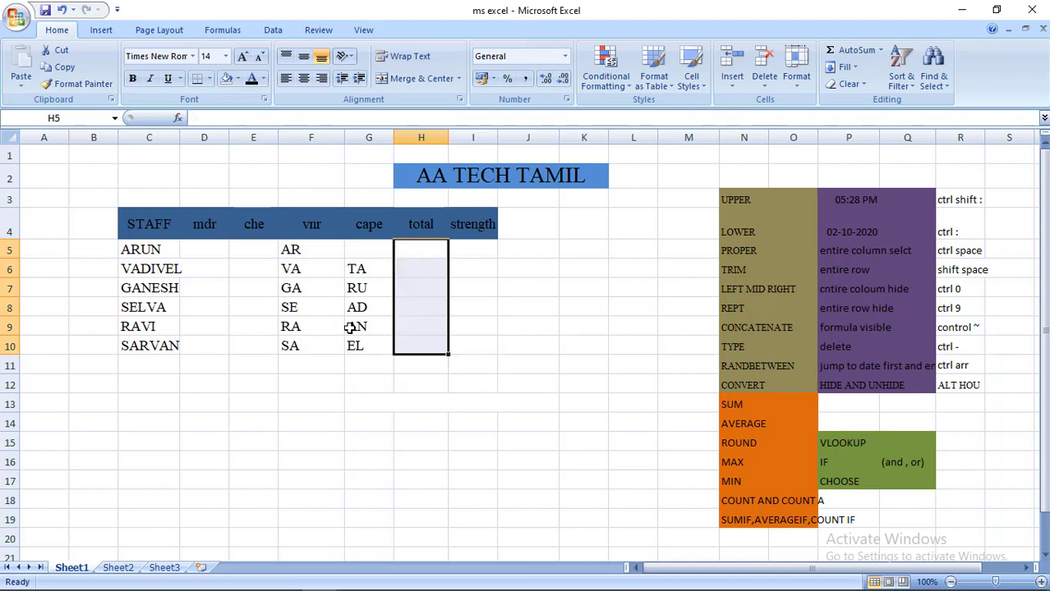
left_click(364, 248)
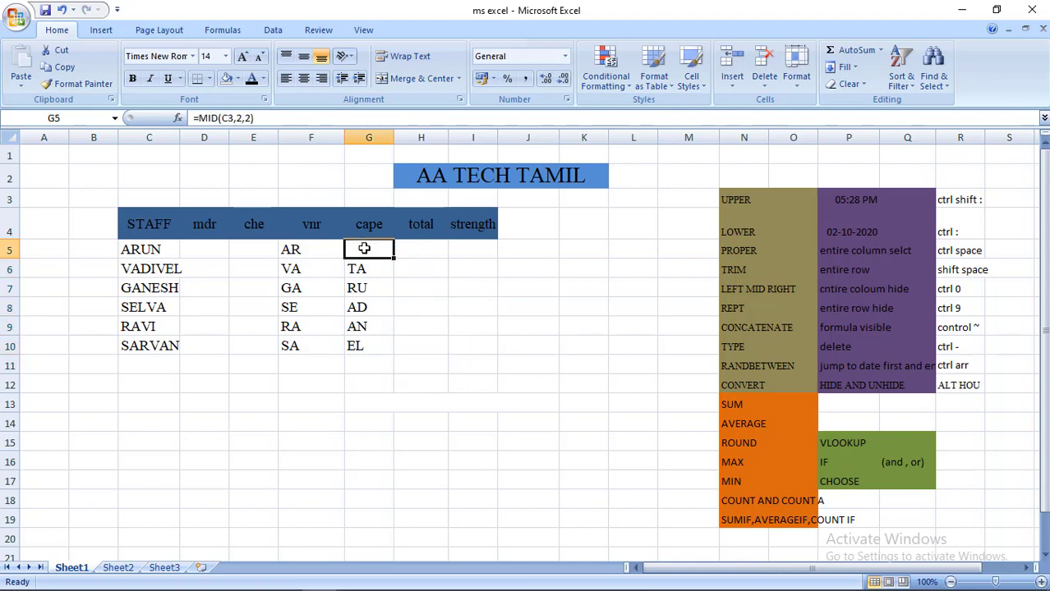
key("shift+Down")
key("shift+Down")
key("shift+Down")
key("shift+Down")
key("shift+Down")
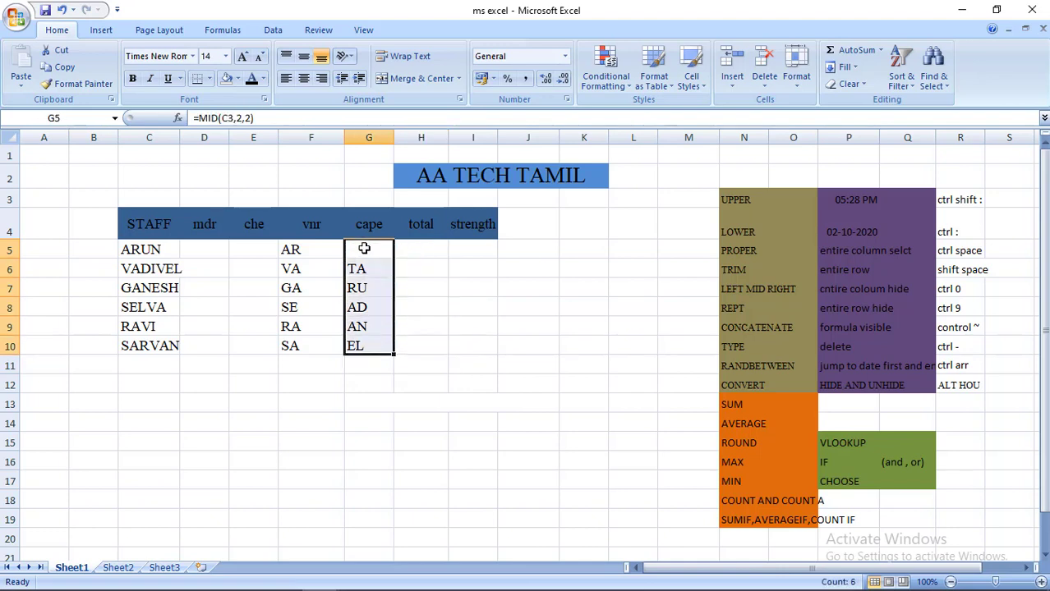
key("Delete")
key("Left")
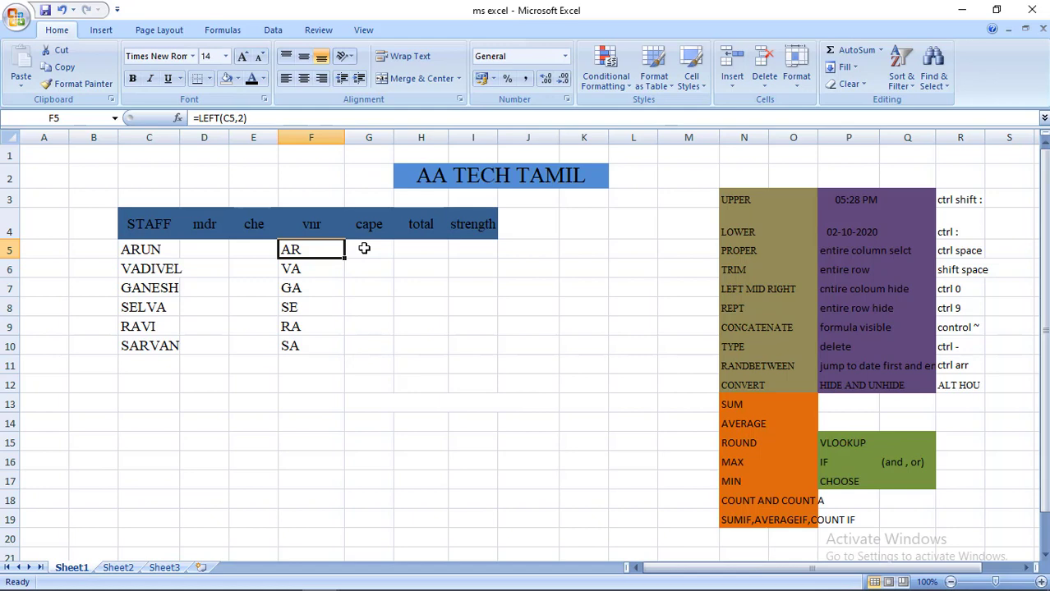
Copy the two-letter abbreviations in F5:F10, then delete them
key("shift+Down")
key("shift+Down")
key("shift+Down")
key("shift+Down")
key("shift+Down")
key("ctrl+c")
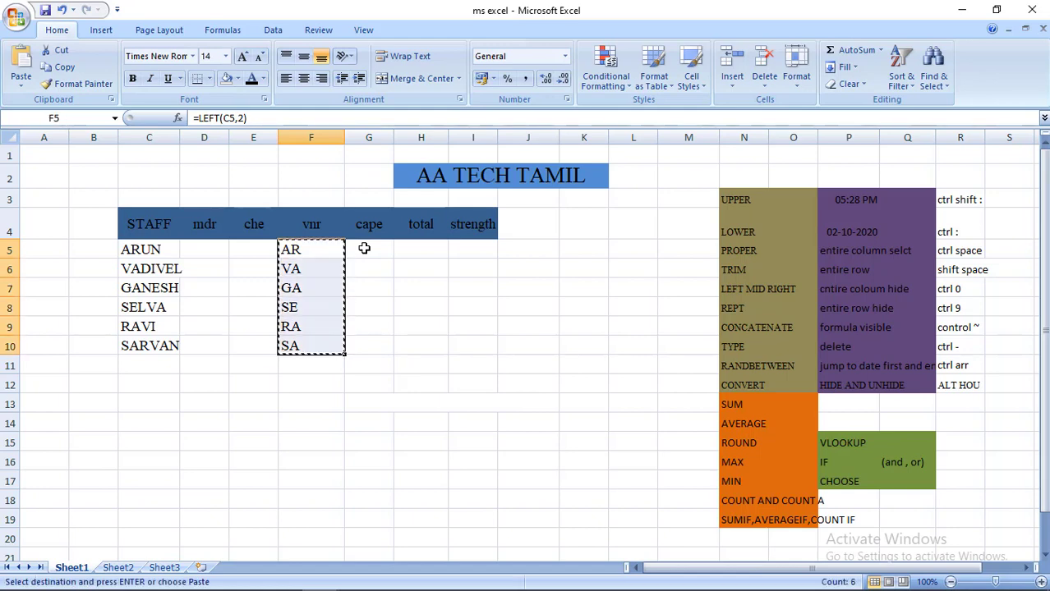
key("Delete")
left_click(478, 262)
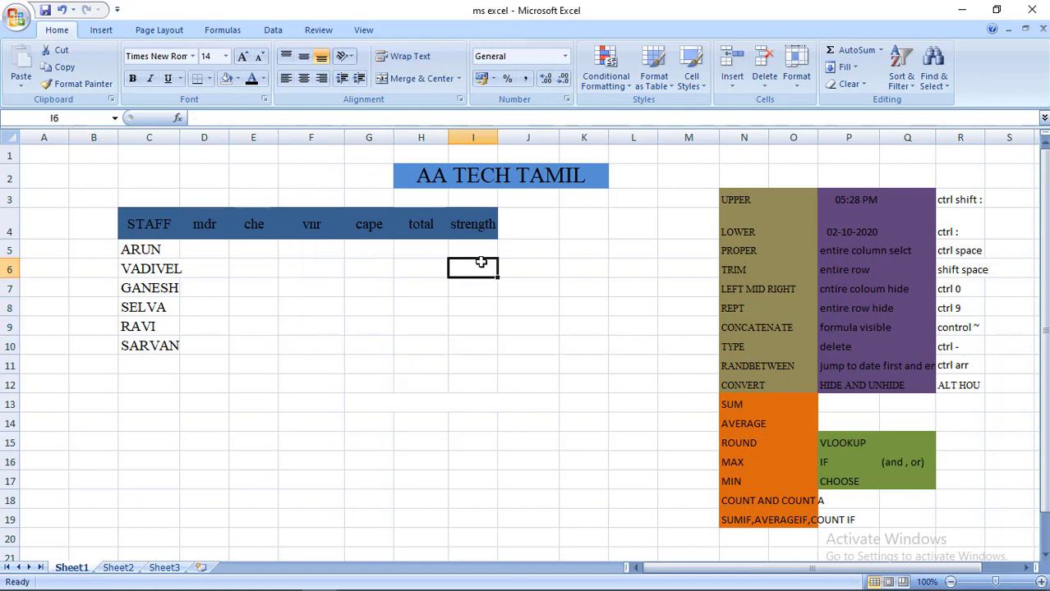
left_click(501, 281)
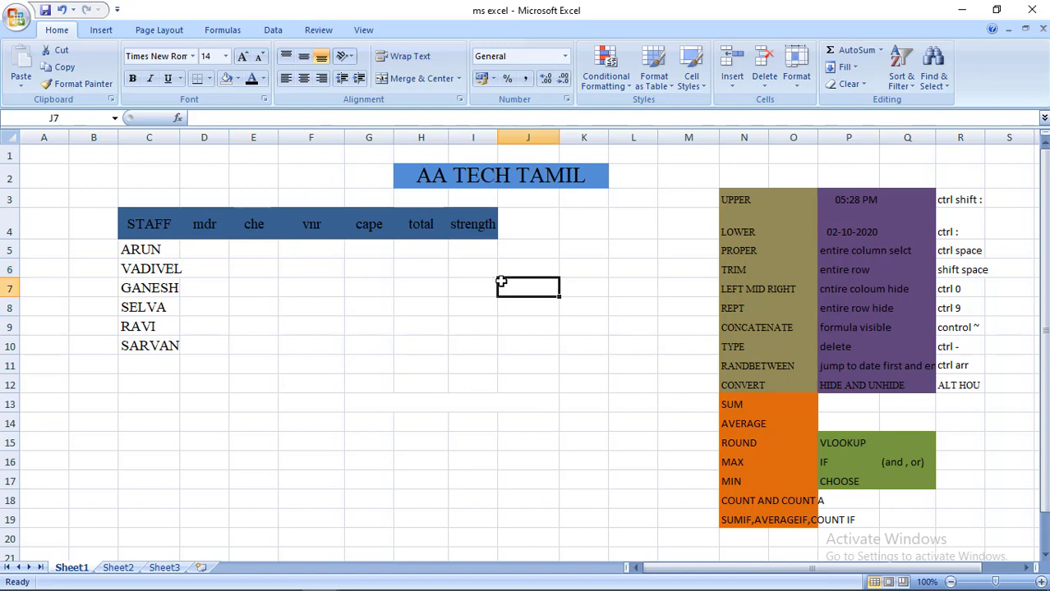
Type the sample word arun into F6
left_click(324, 267)
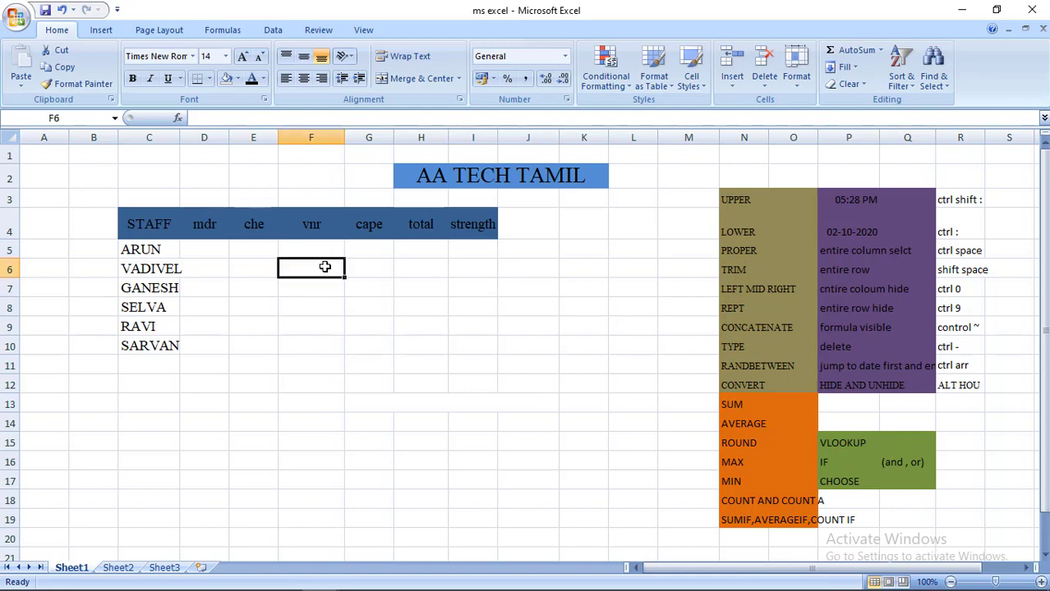
type("a")
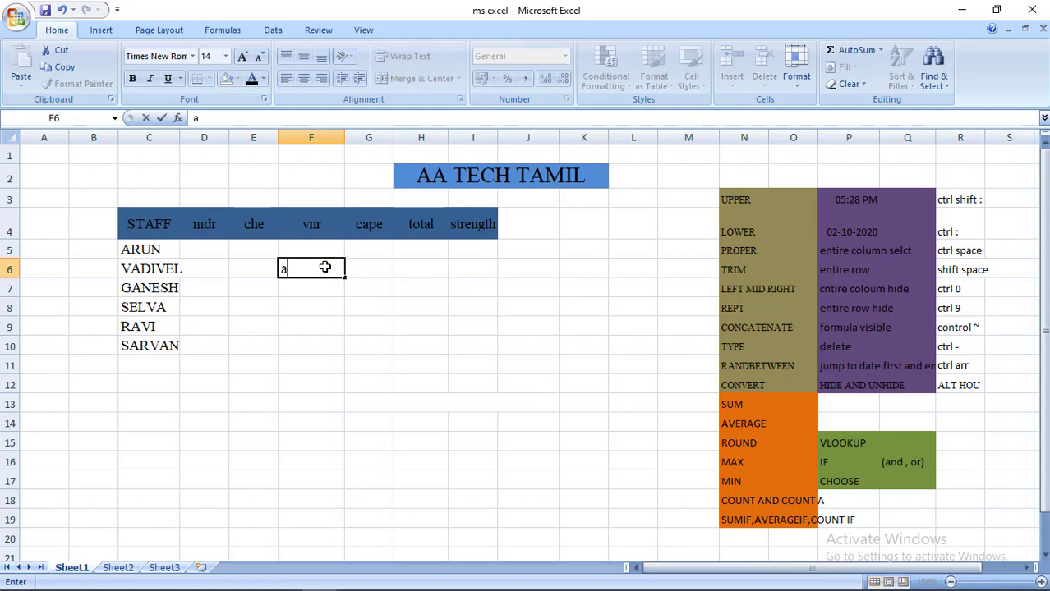
type("run")
key("Tab")
key("Tab")
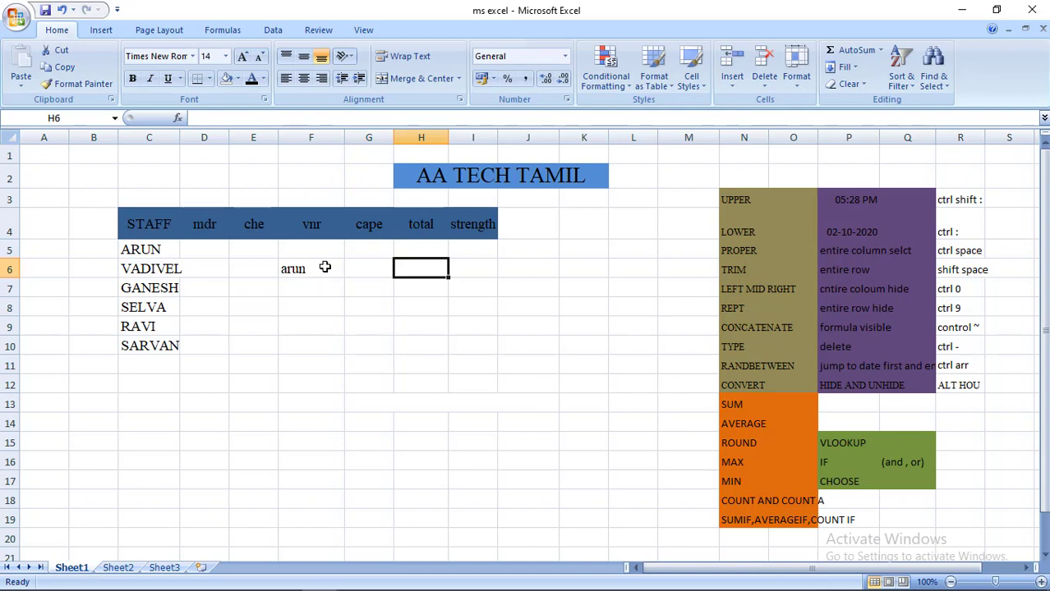
Enter =REPT(F6,5) in H6 to repeat arun five times
type("=")
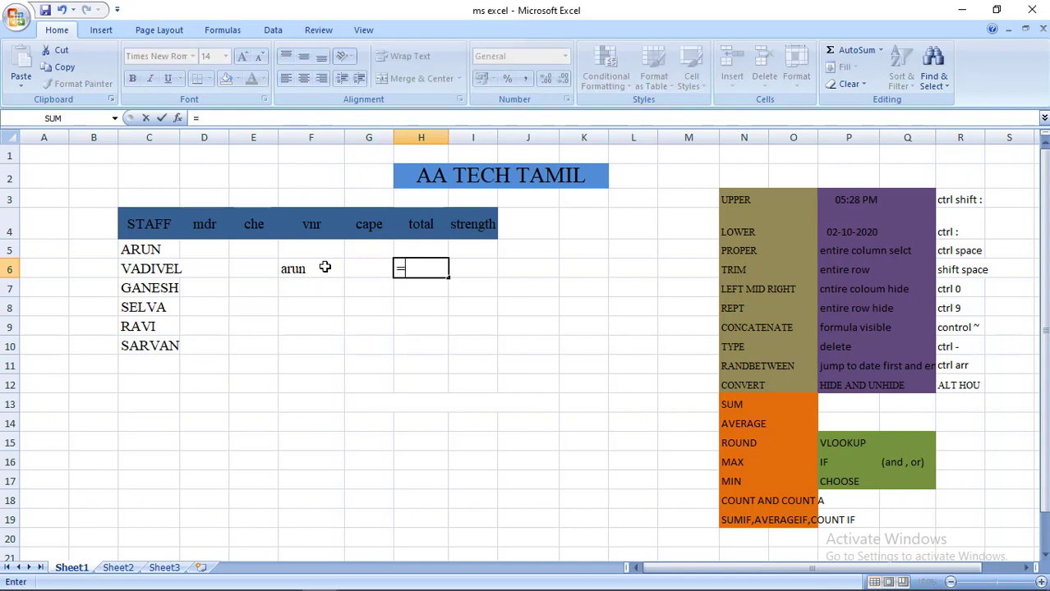
type("repyt")
key("BackSpace")
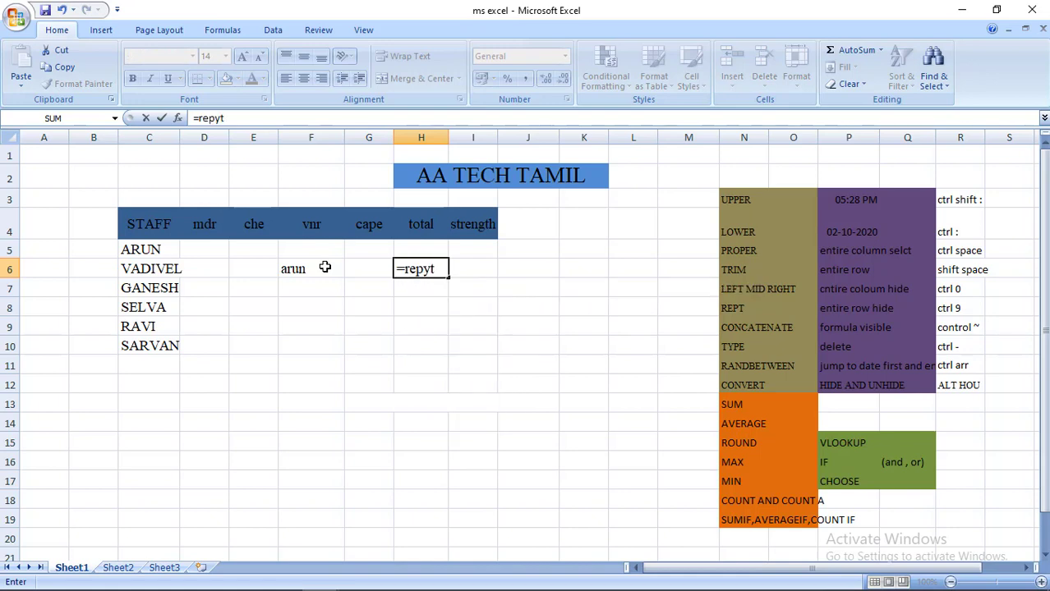
key("BackSpace")
type("t(")
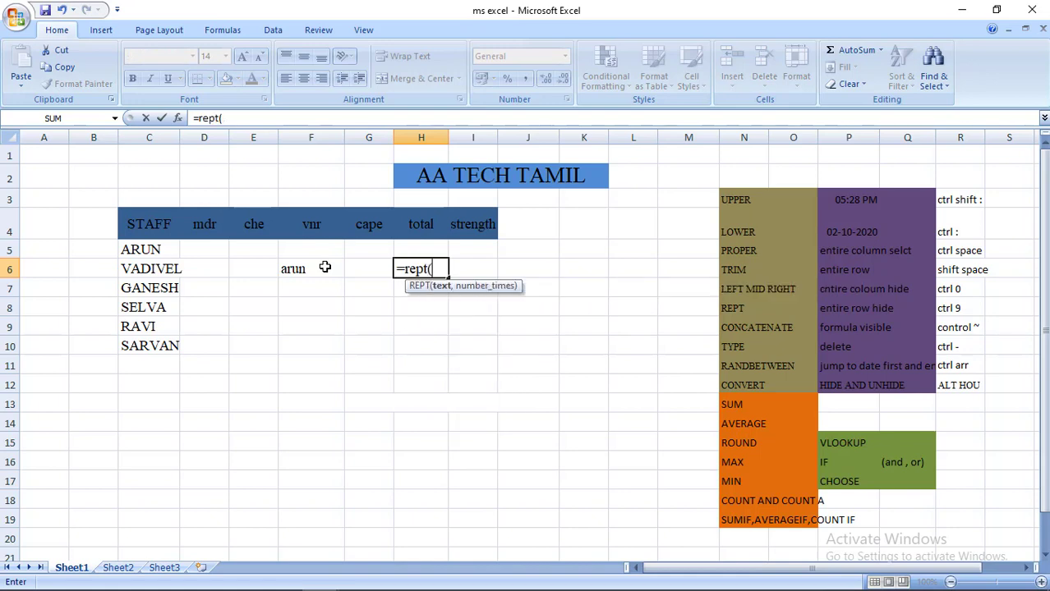
left_click(325, 267)
key("Return")
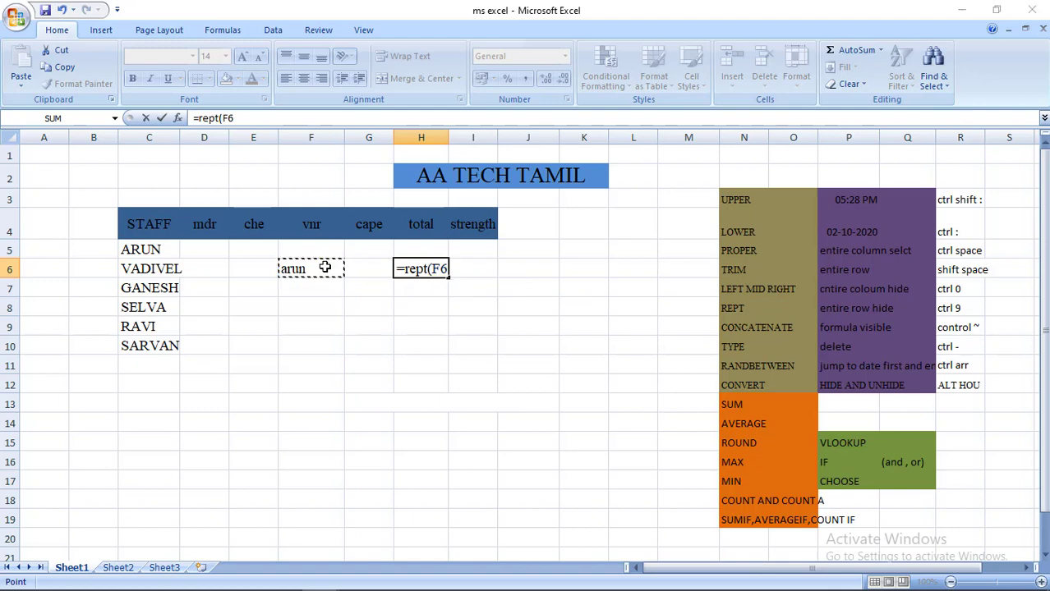
key("Return")
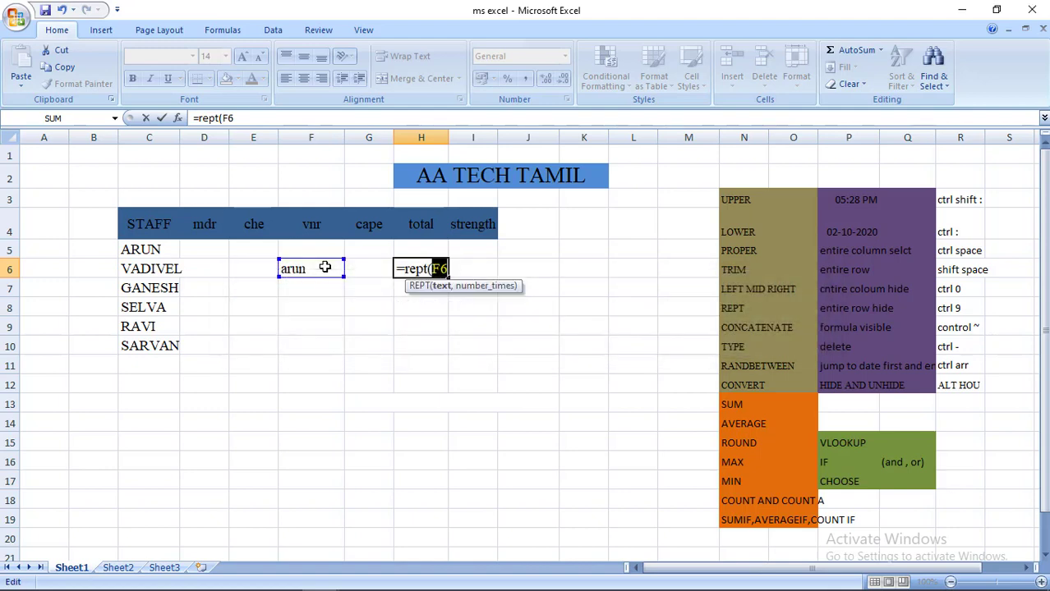
key("Right")
type(",")
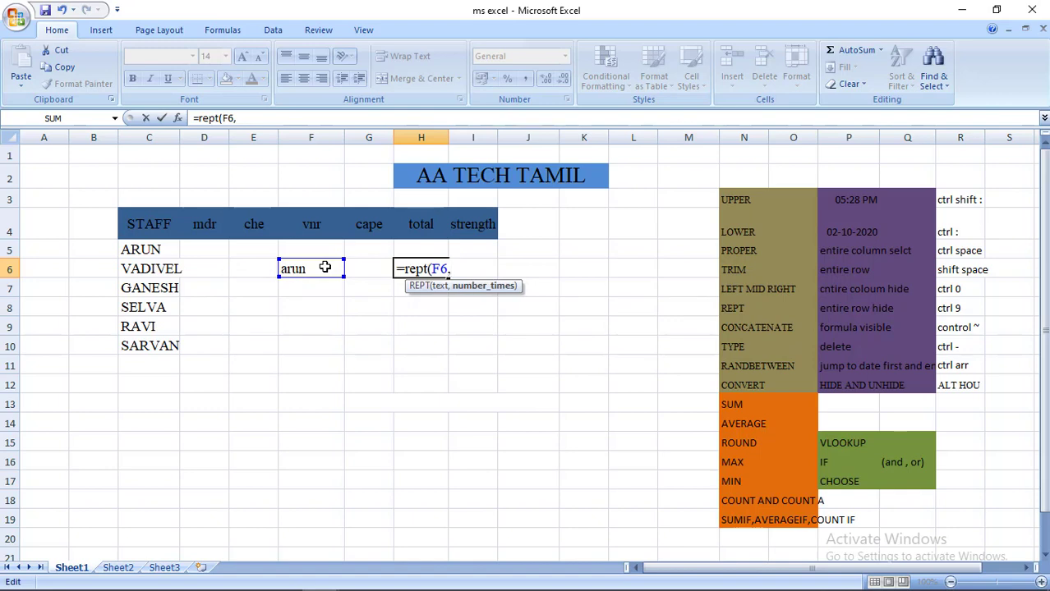
type("5")
key("Return")
Clear the REPT result from H6
key("Up")
key("Right")
key("Right")
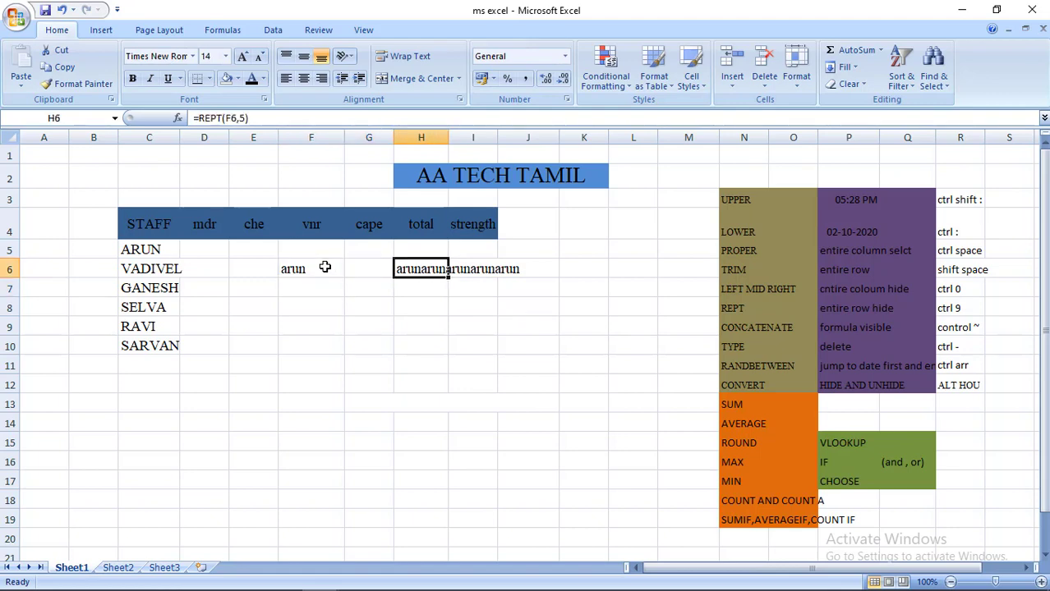
key("Right")
key("Right")
key("Left")
key("Left")
key("BackSpace")
left_click(325, 267)
Delete the word arun from F6
key("BackSpace")
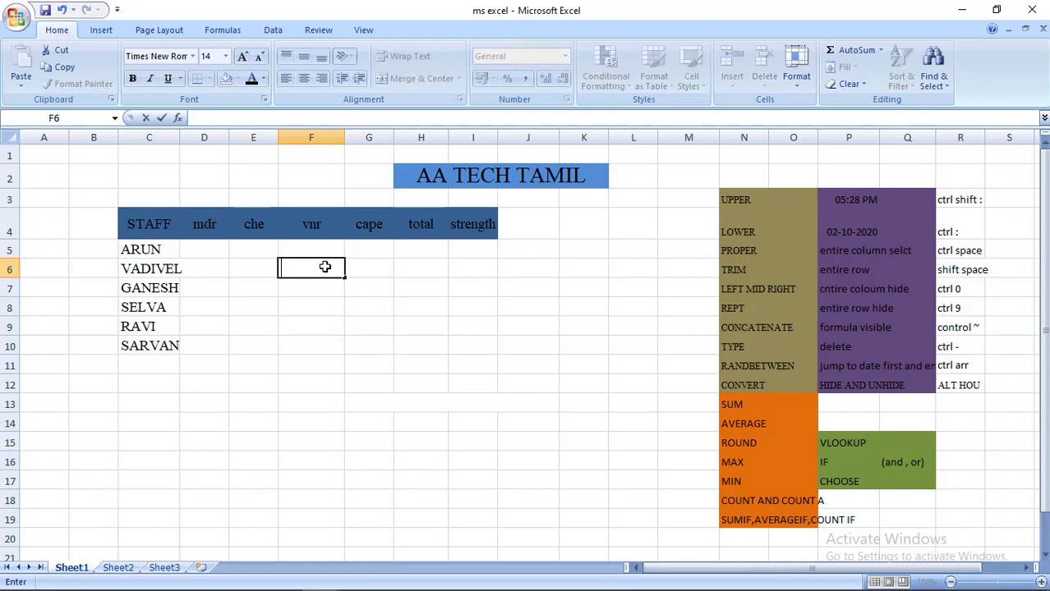
key("Right")
key("Right")
key("Right")
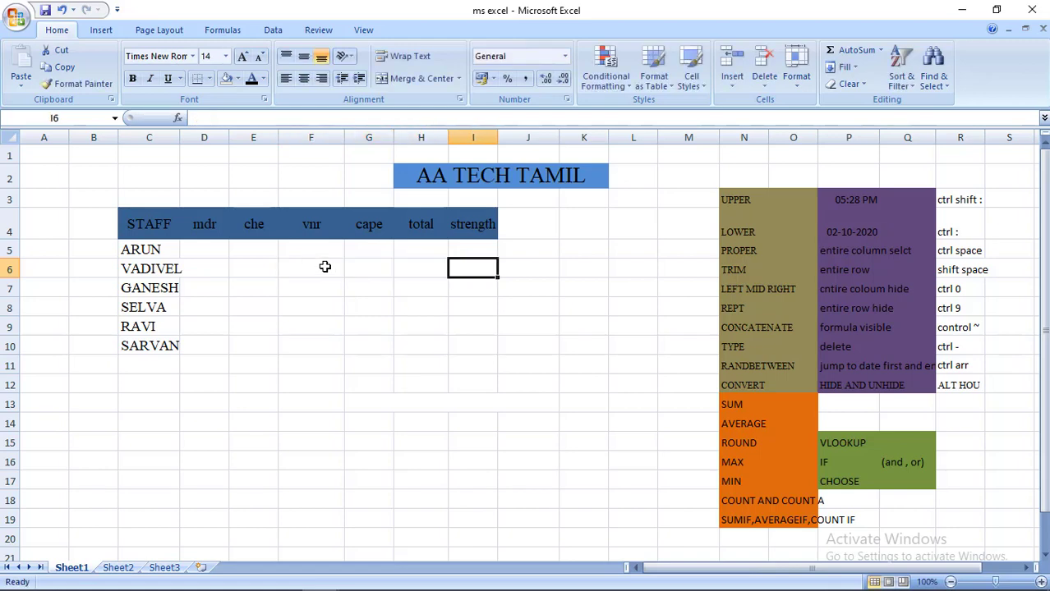
key("Left")
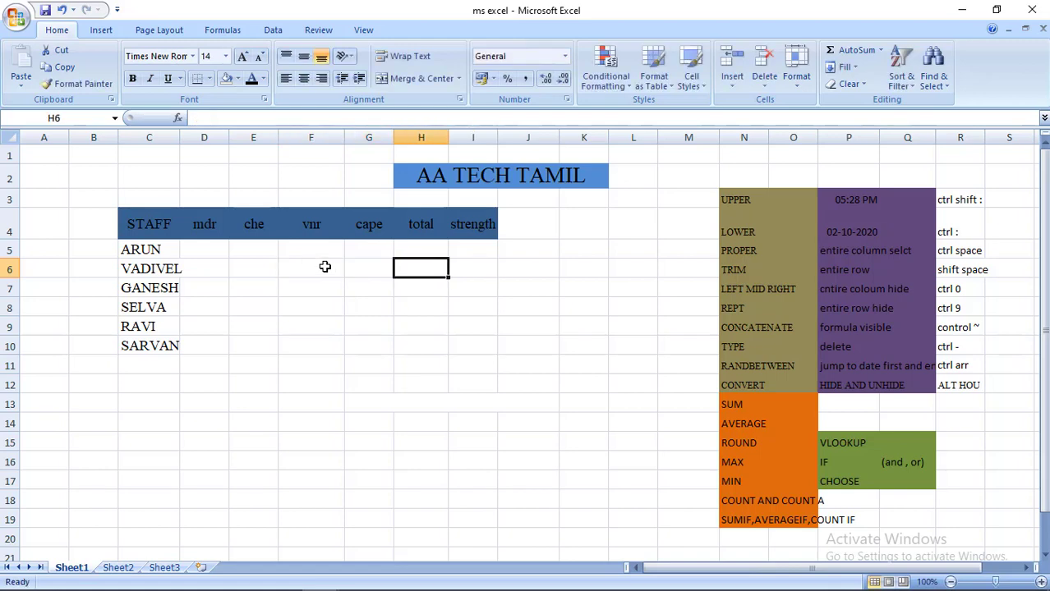
key("Left")
key("Left")
key("Down")
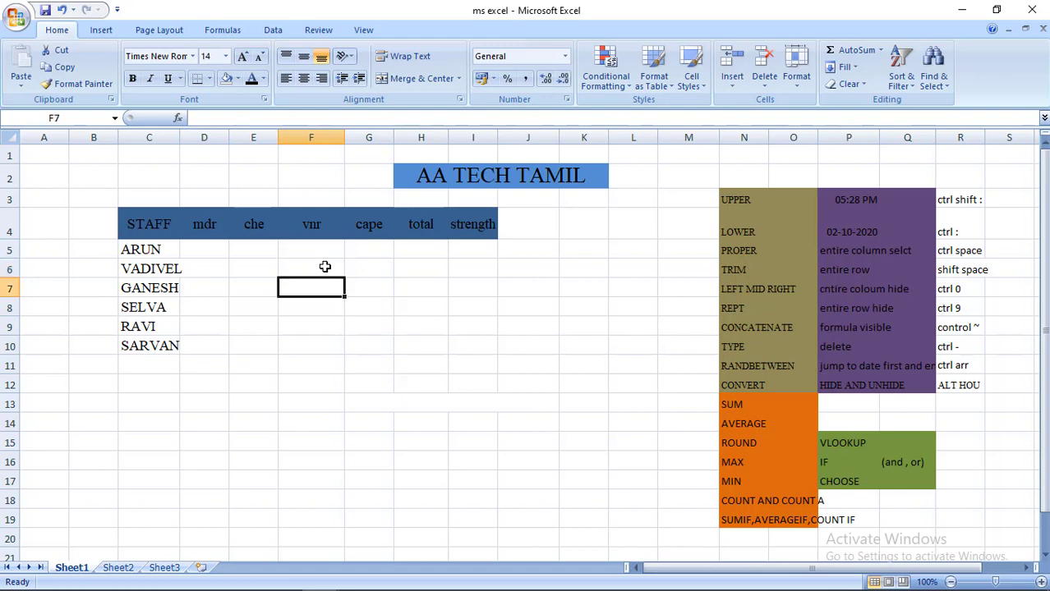
Enter =CONCATENATE(C7,C8,C9) in F7 to display GANESHSELVARAVI
type("=co")
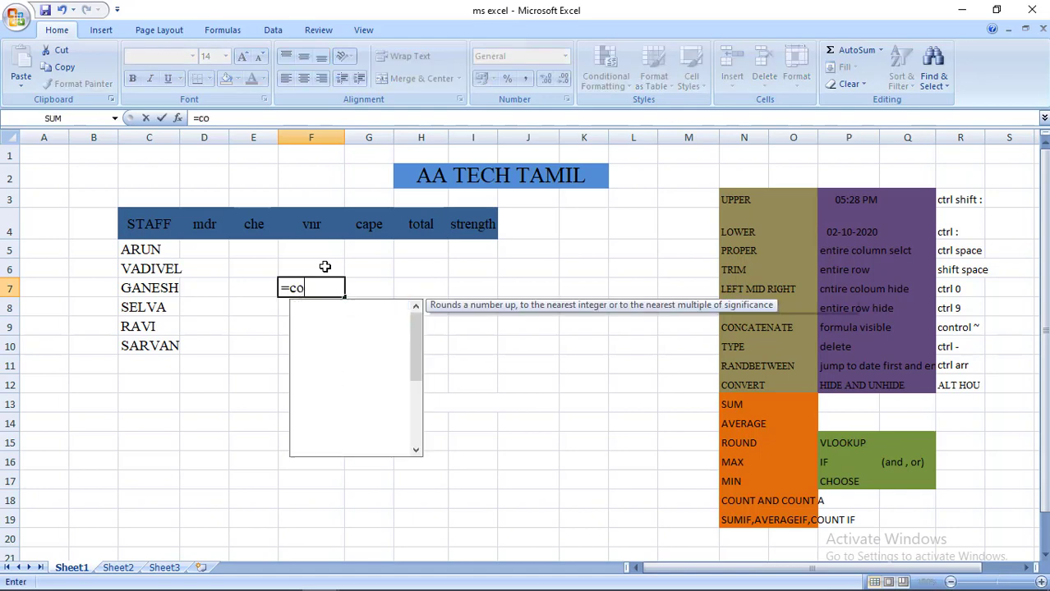
type("nc")
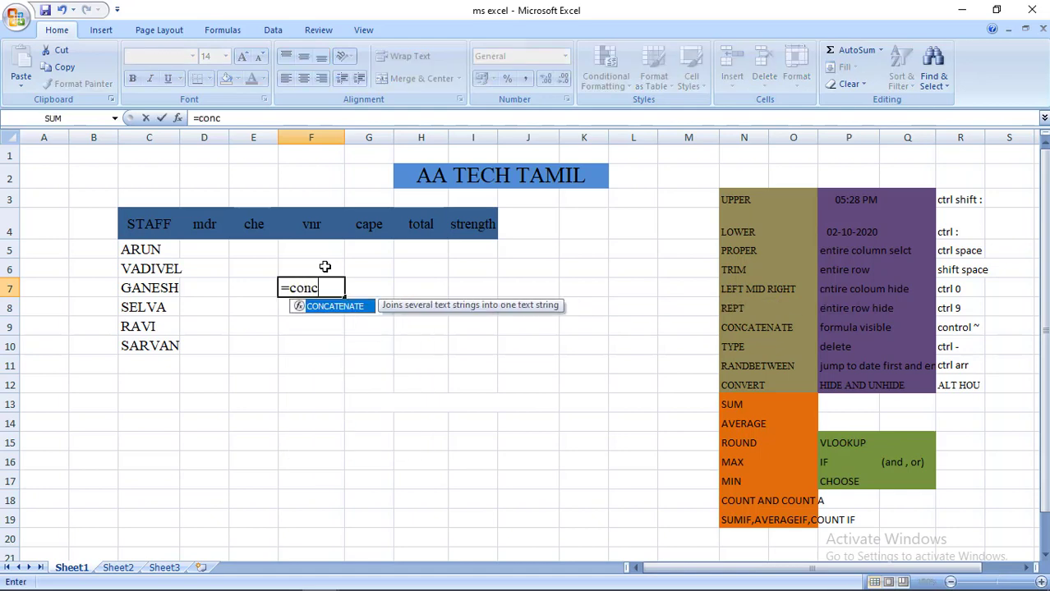
type("ate")
type("nate")
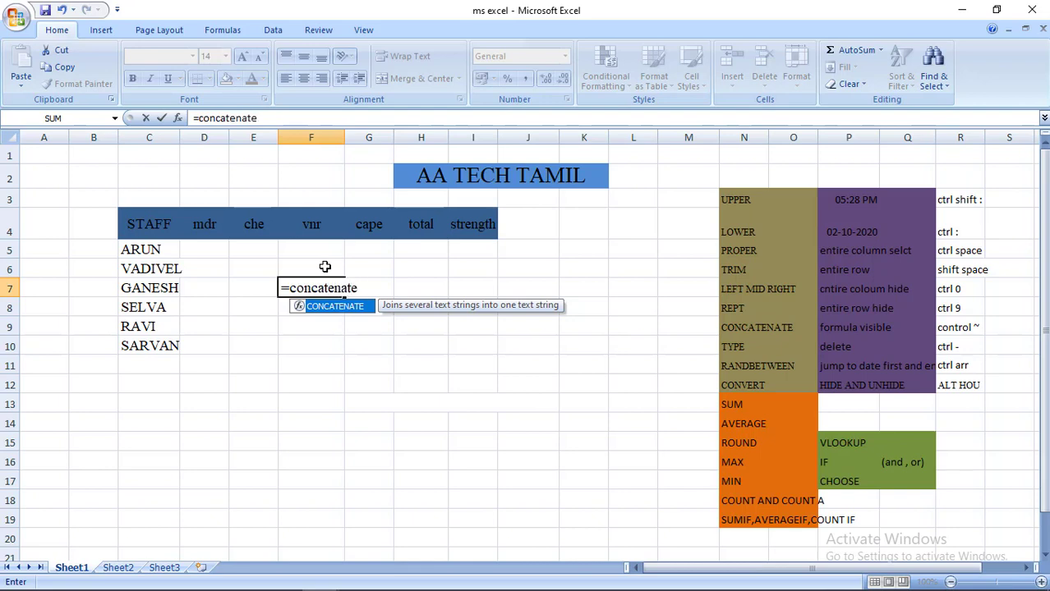
type("(")
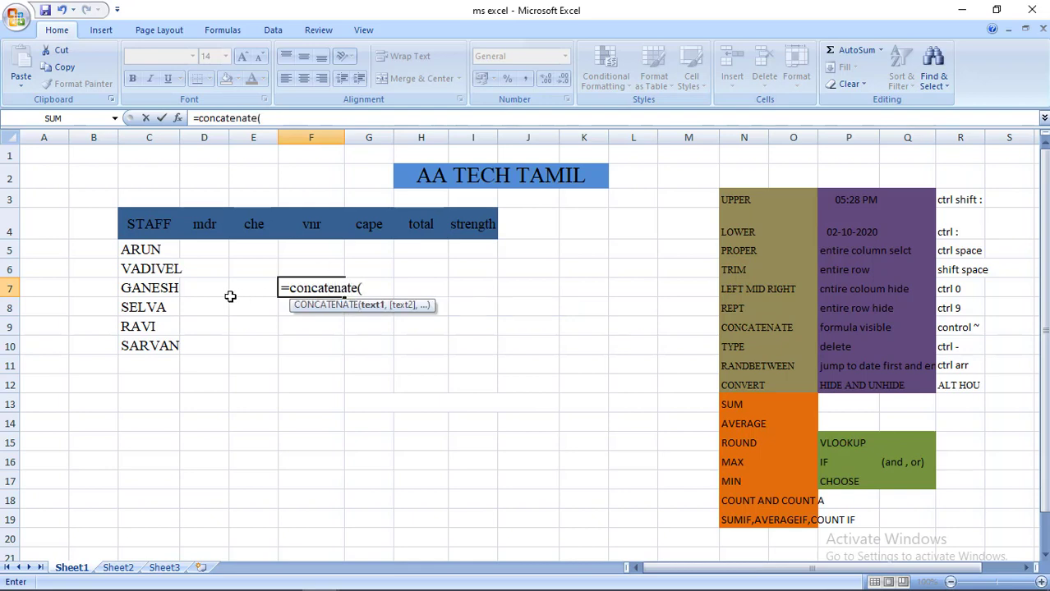
left_click(162, 285)
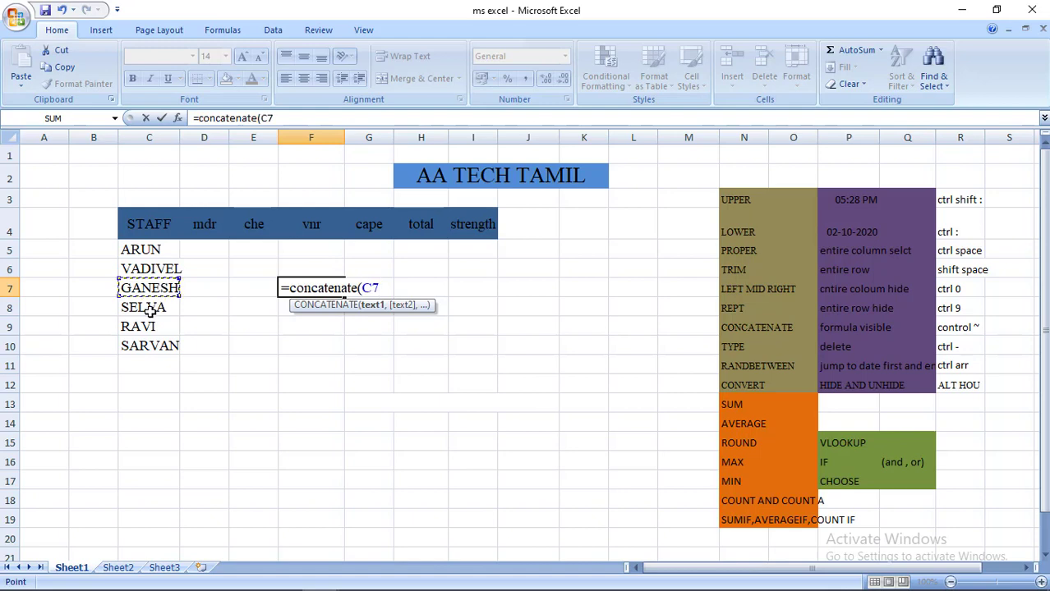
type(",")
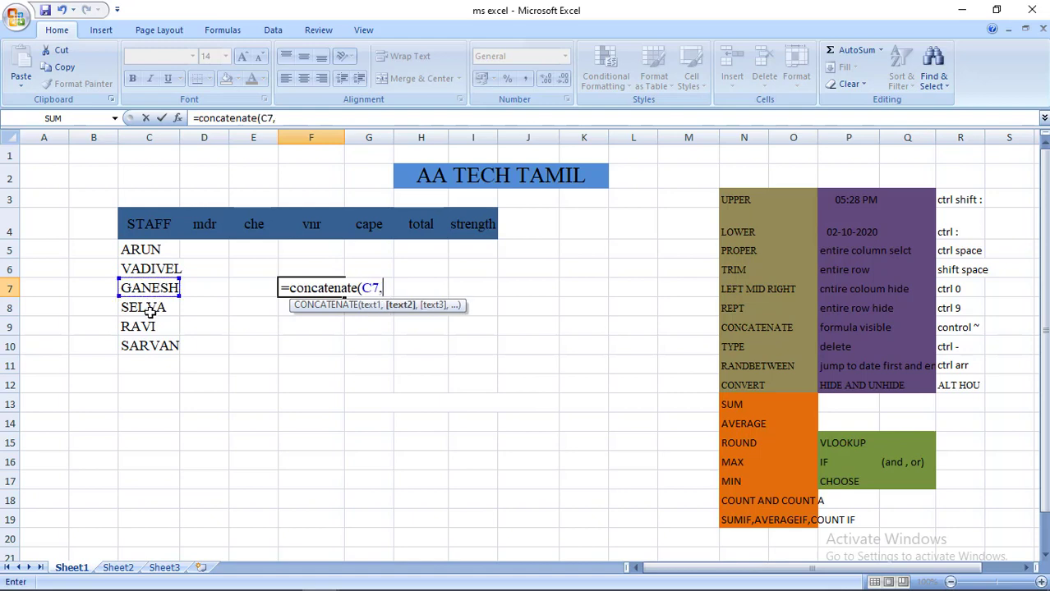
left_click(147, 312)
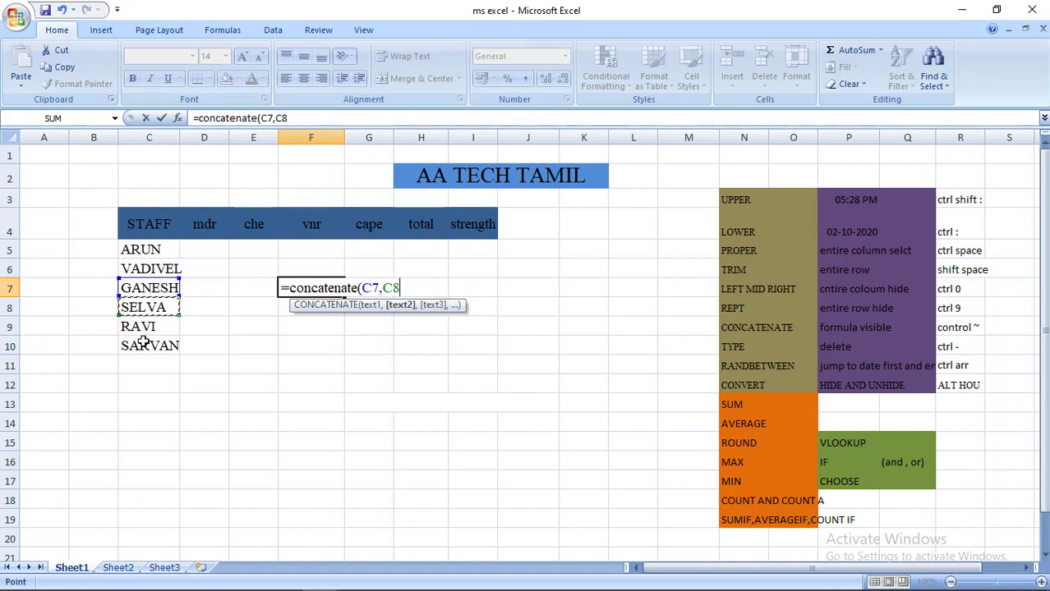
type(",")
left_click(145, 328)
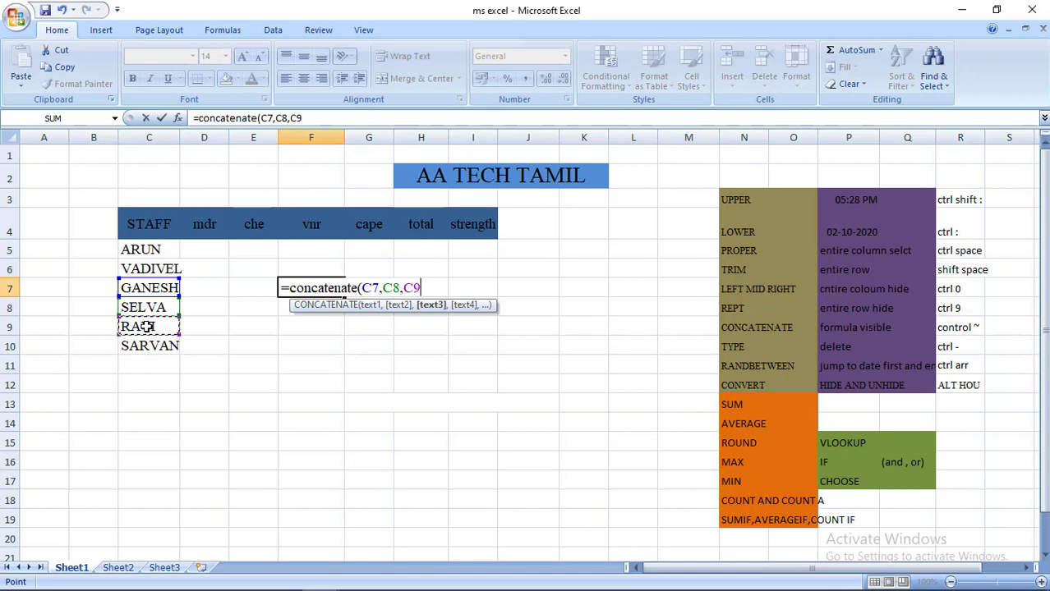
key("Return")
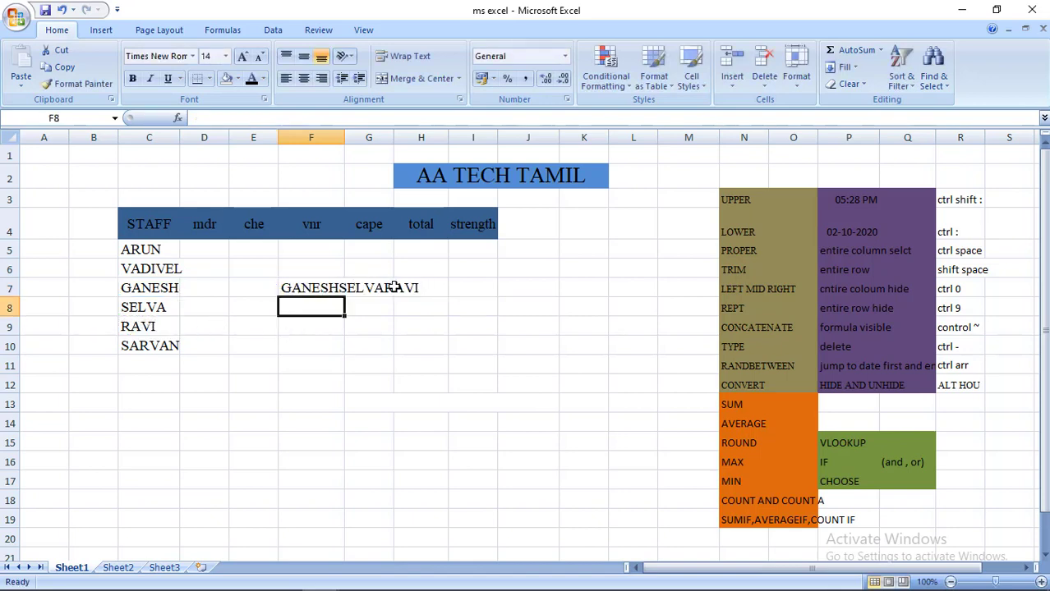
left_click(371, 326)
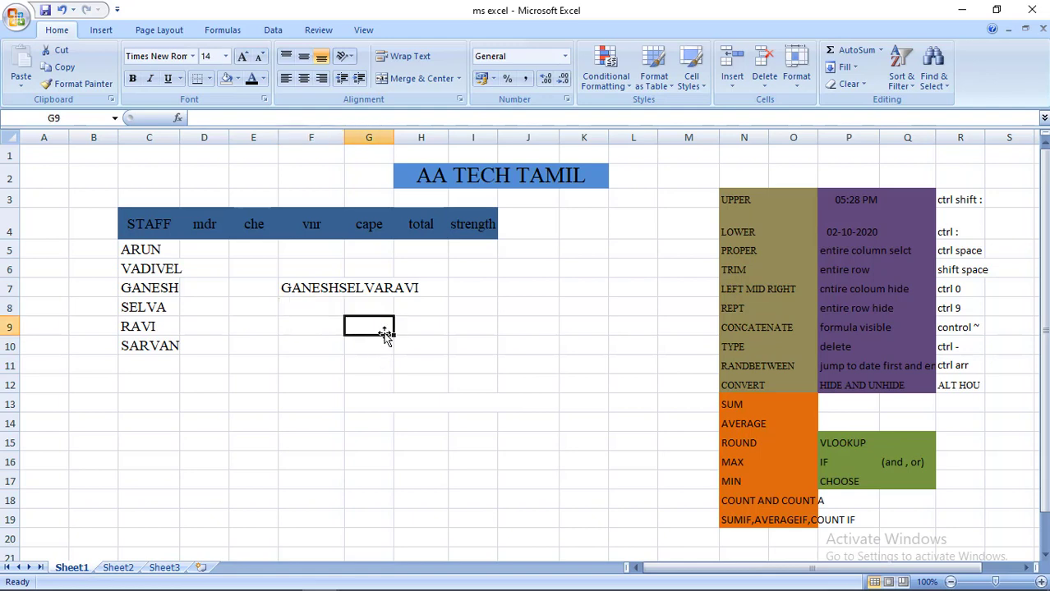
type("=")
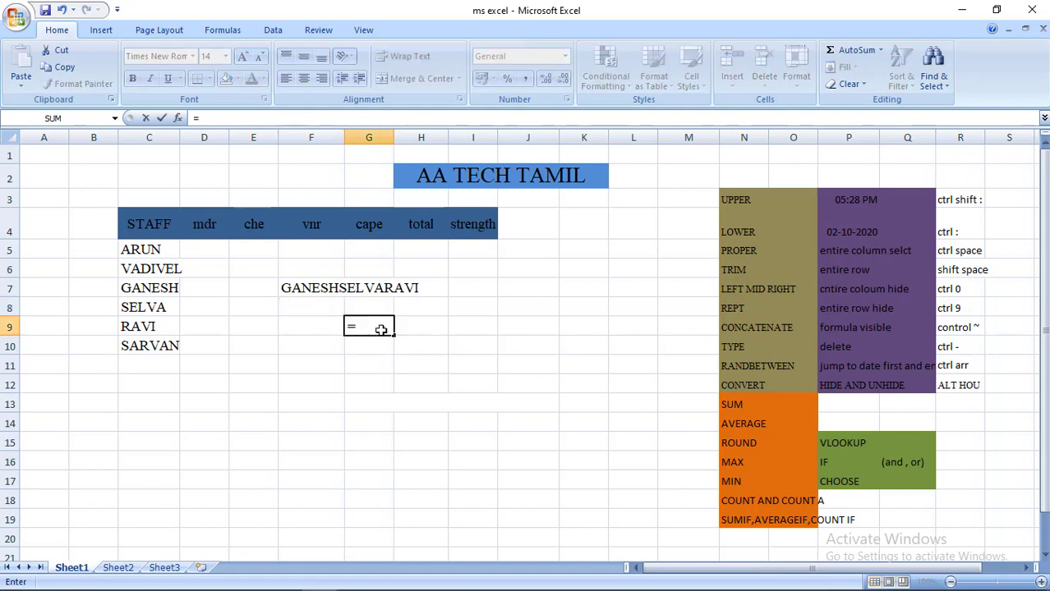
type("conca")
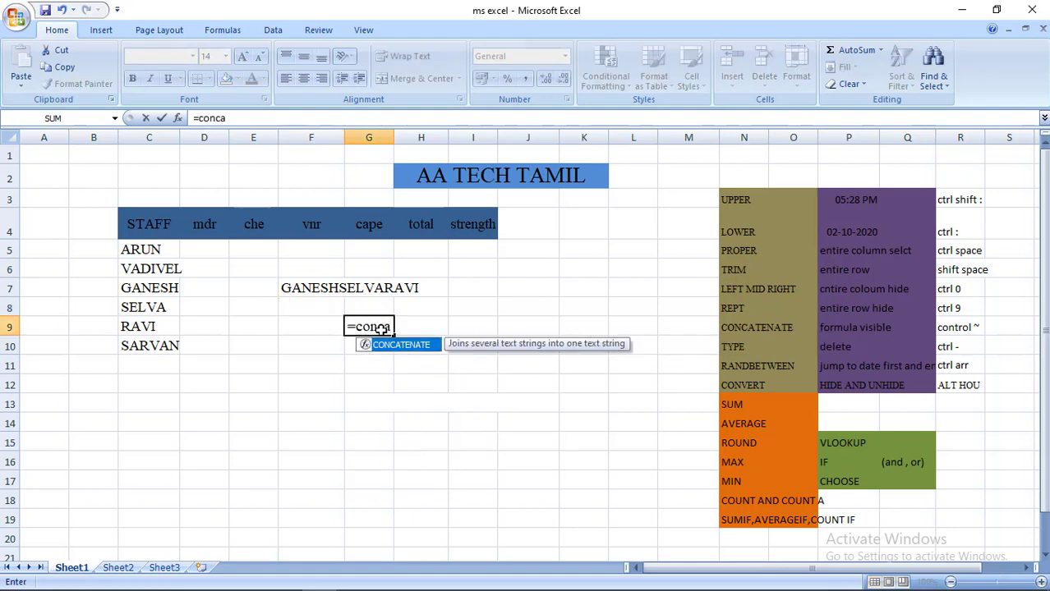
type("te")
type("nate(")
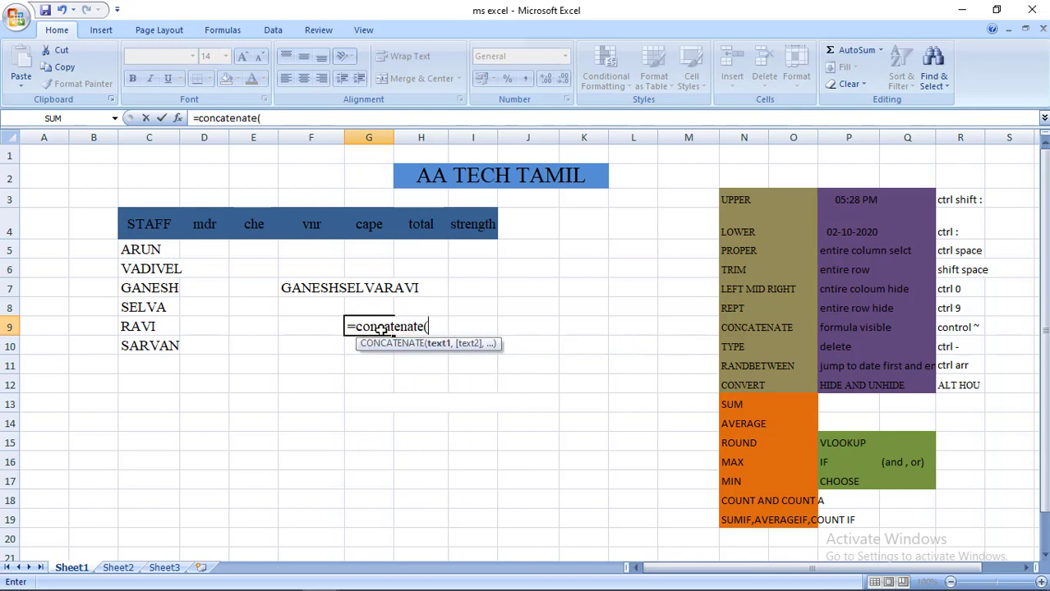
left_click(169, 270)
type(",")
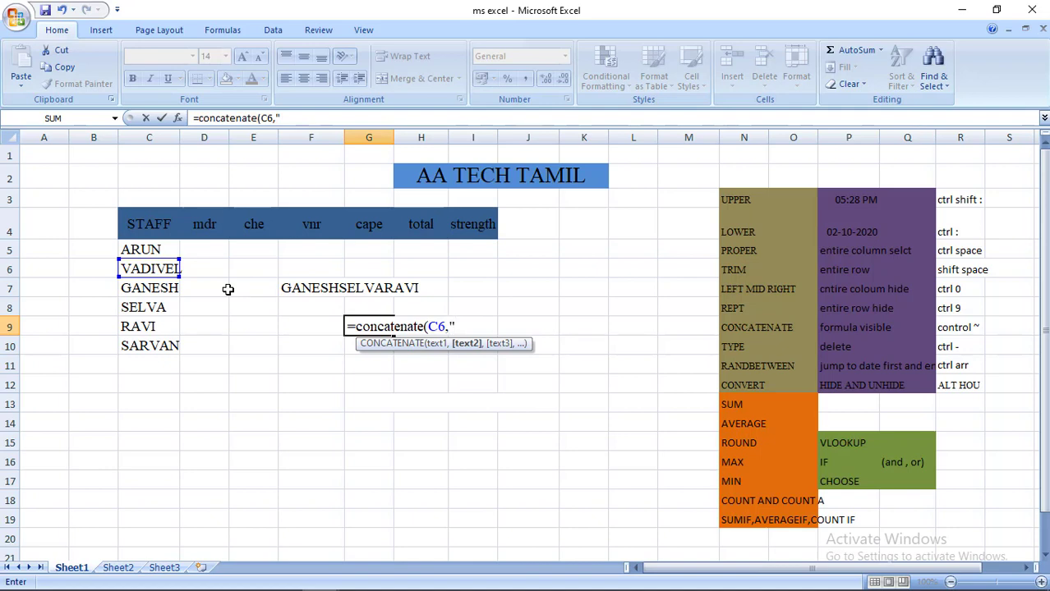
type("mu")
type("ruga")
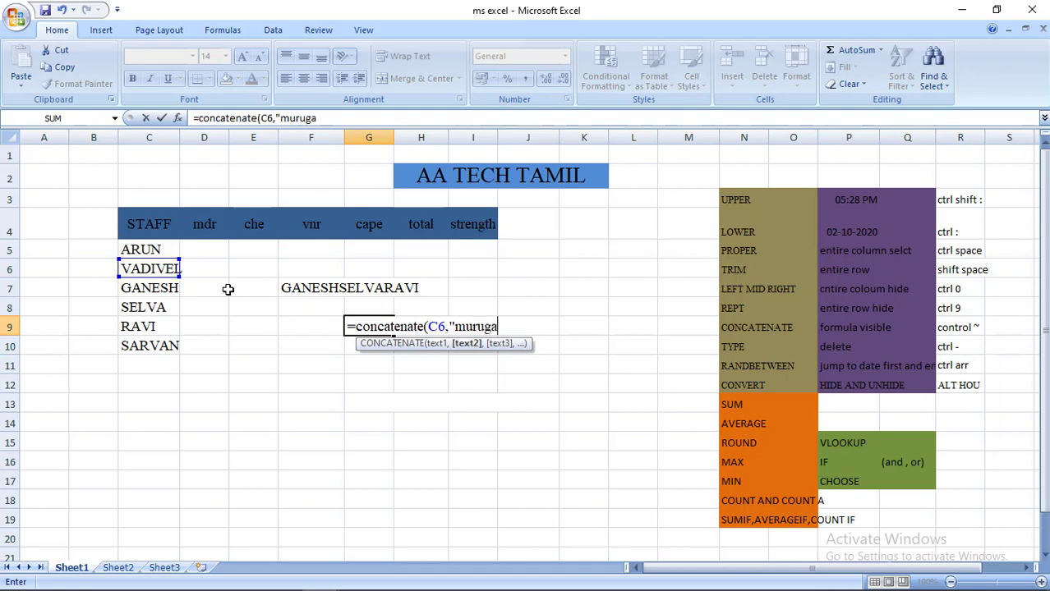
type("n")
type(")")
key("Return")
Clear the join results from G9 and F7
key("Up")
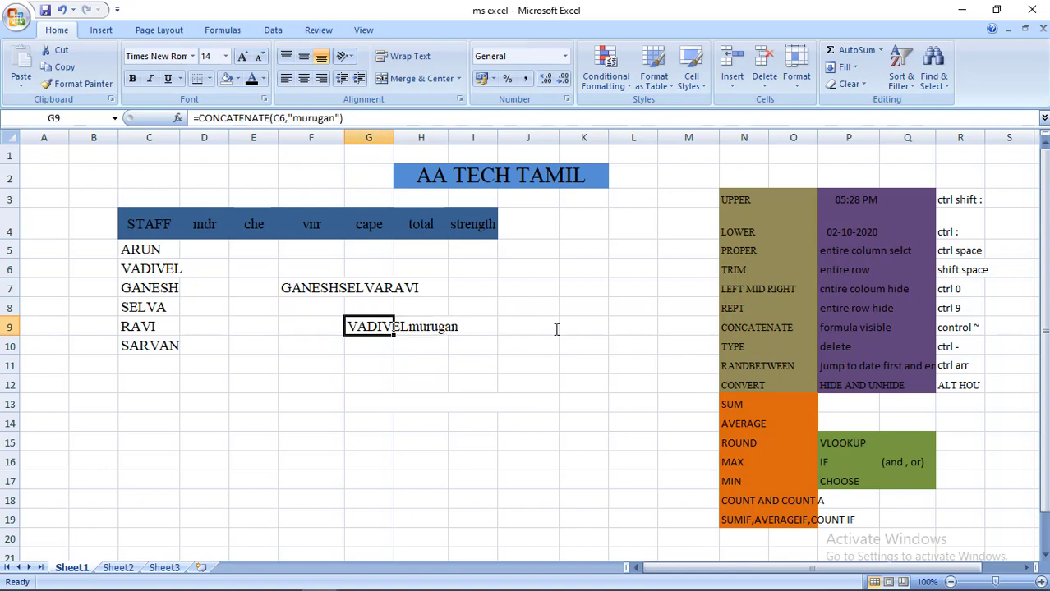
key("Left")
key("Left")
key("Left")
key("Left")
key("Up")
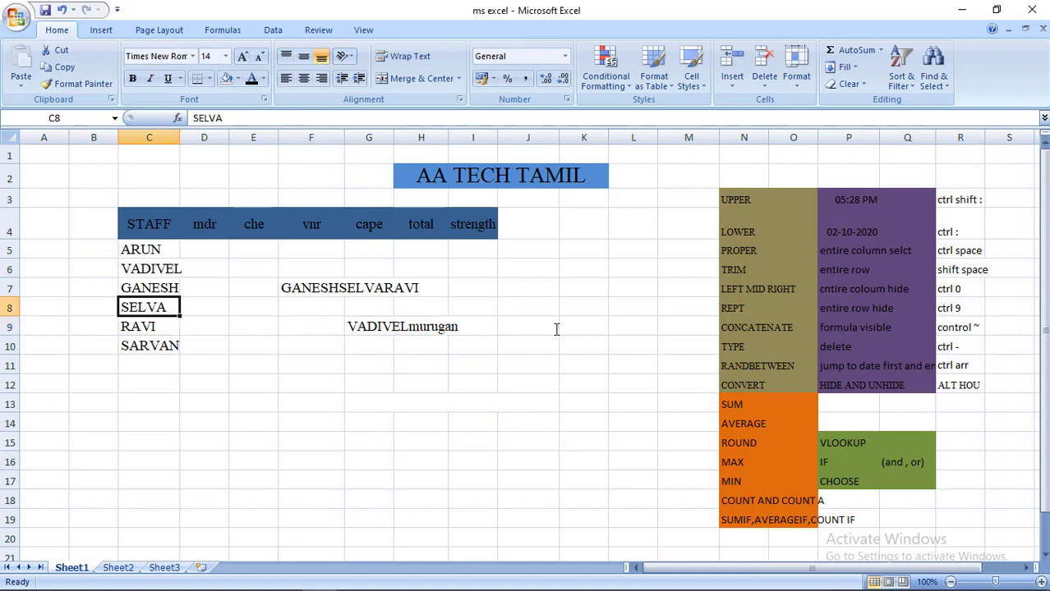
key("Down")
key("Right")
key("Right")
key("Right")
key("Right")
key("Right")
key("Left")
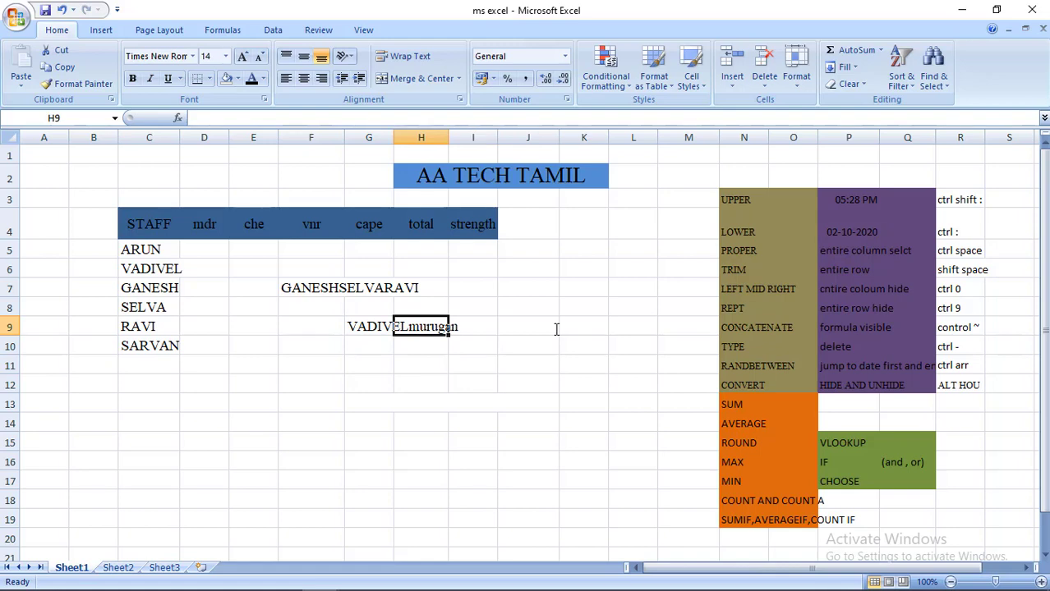
key("Left")
key("Delete")
key("Up")
key("Up")
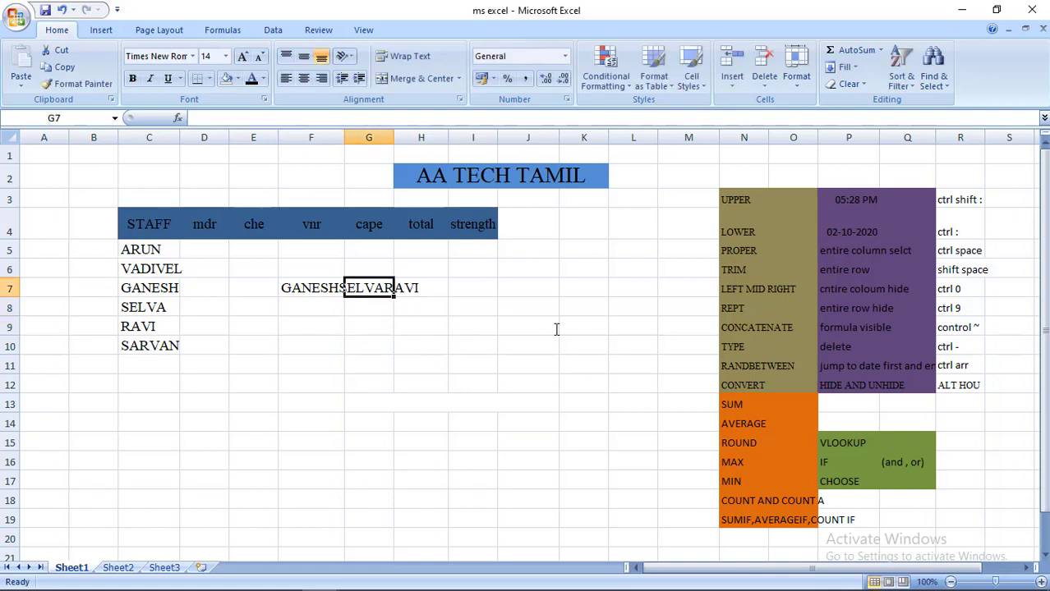
key("Left")
key("Delete")
key("Right")
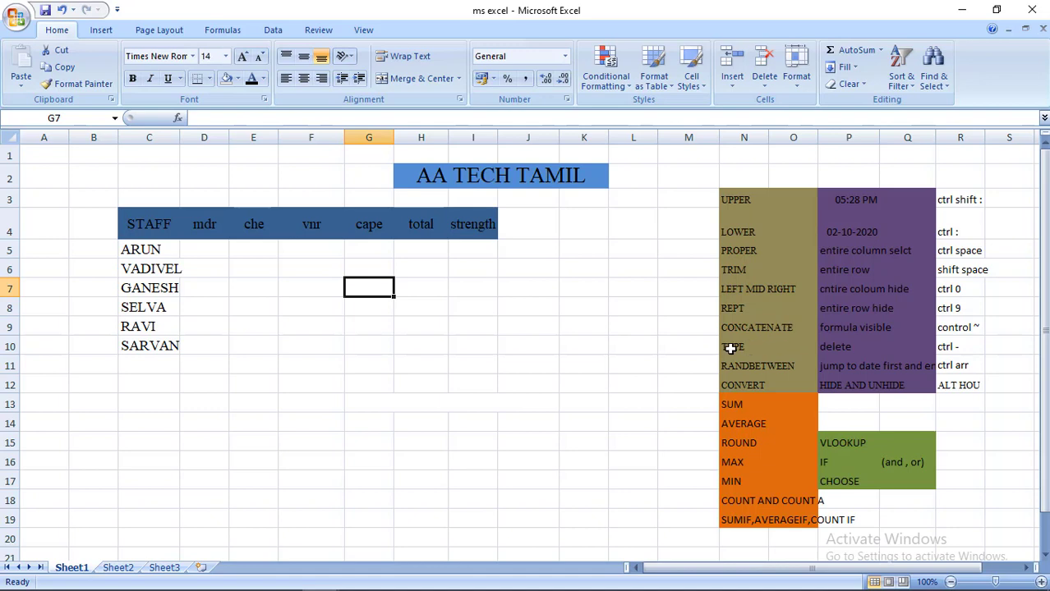
Enter =TYPE(H4) in H10, returning 2 for the text header 'total'
left_click(423, 348)
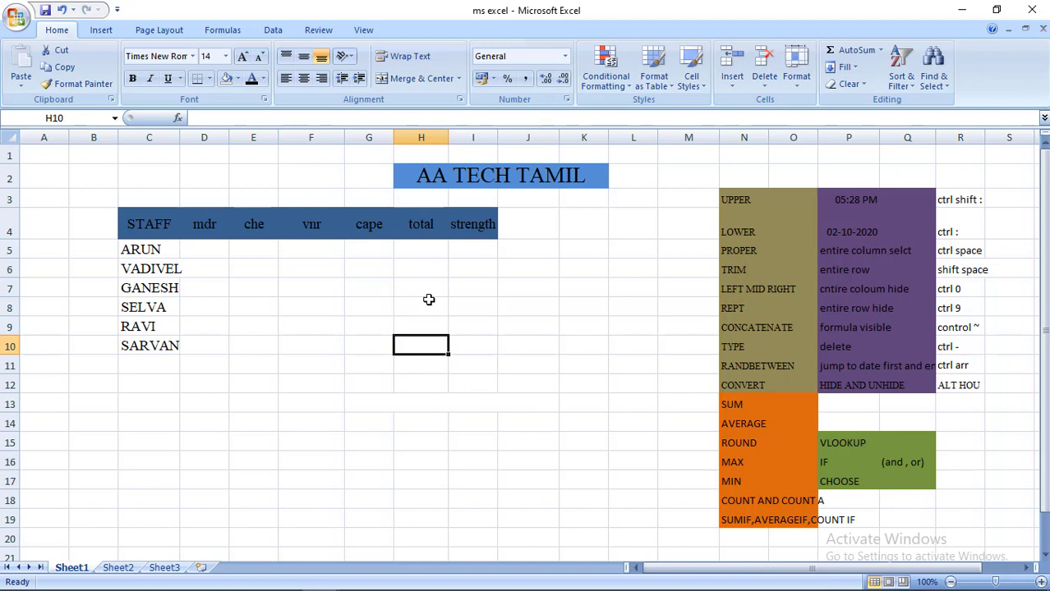
type("=")
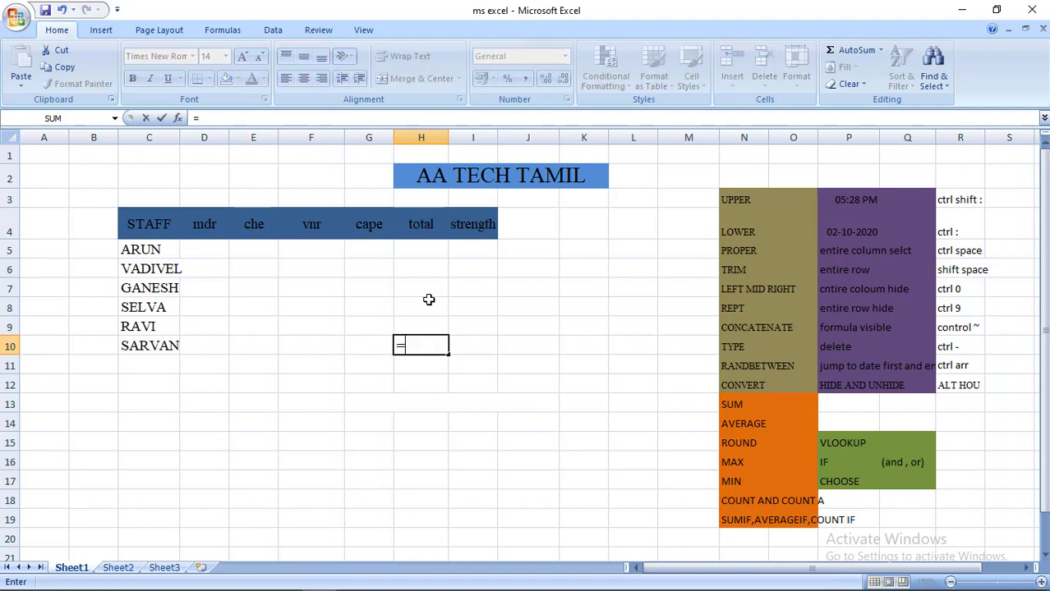
type("typ")
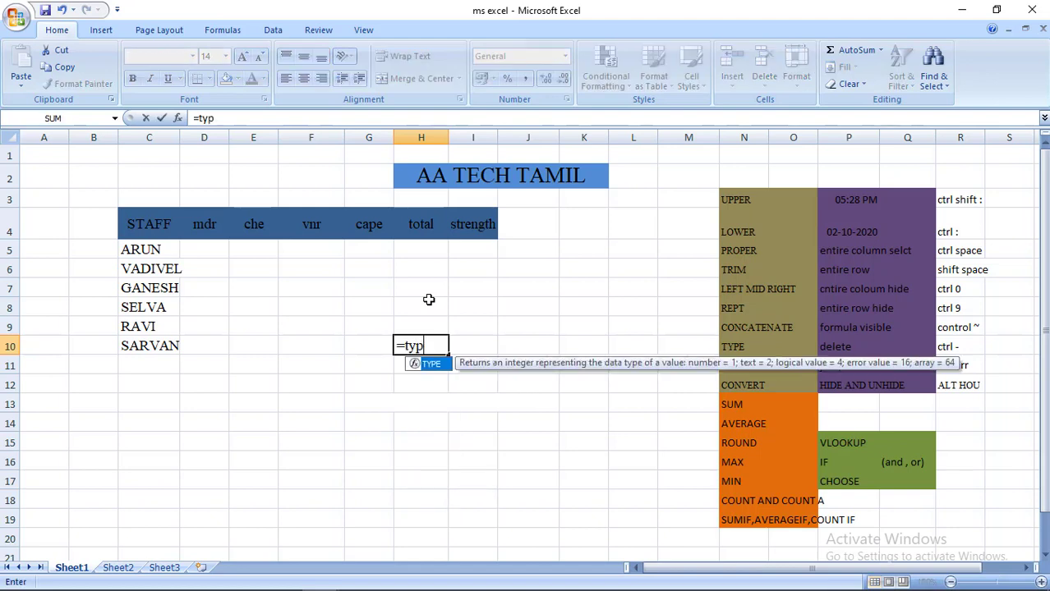
type("e(")
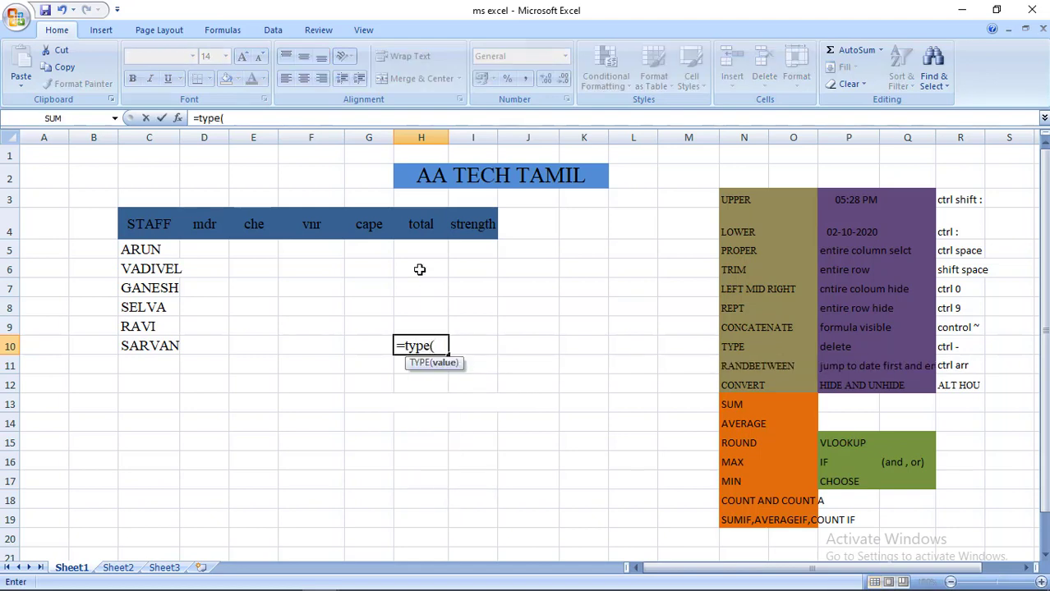
left_click(426, 232)
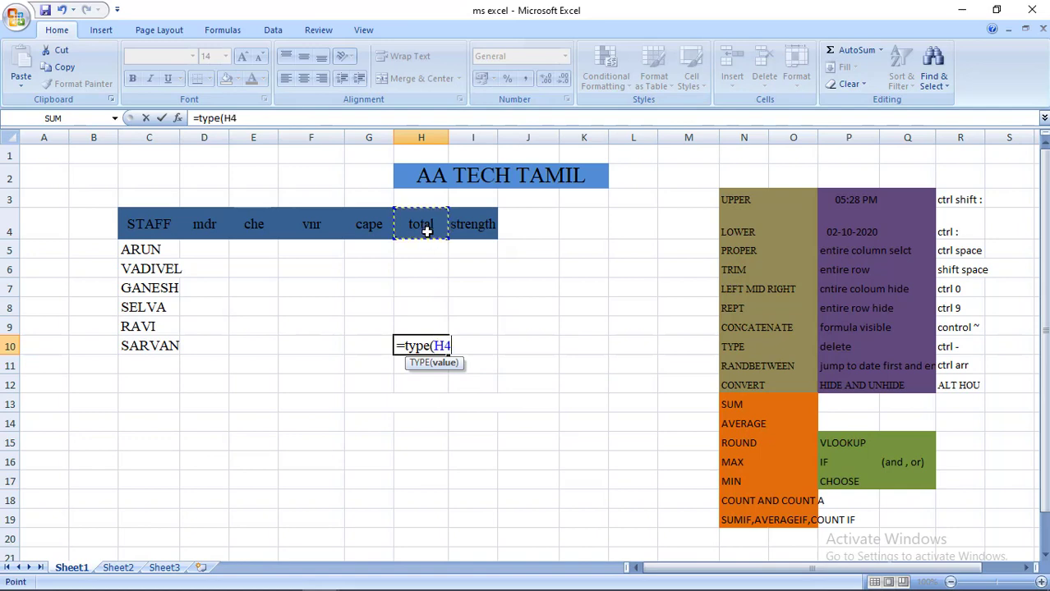
key("Return")
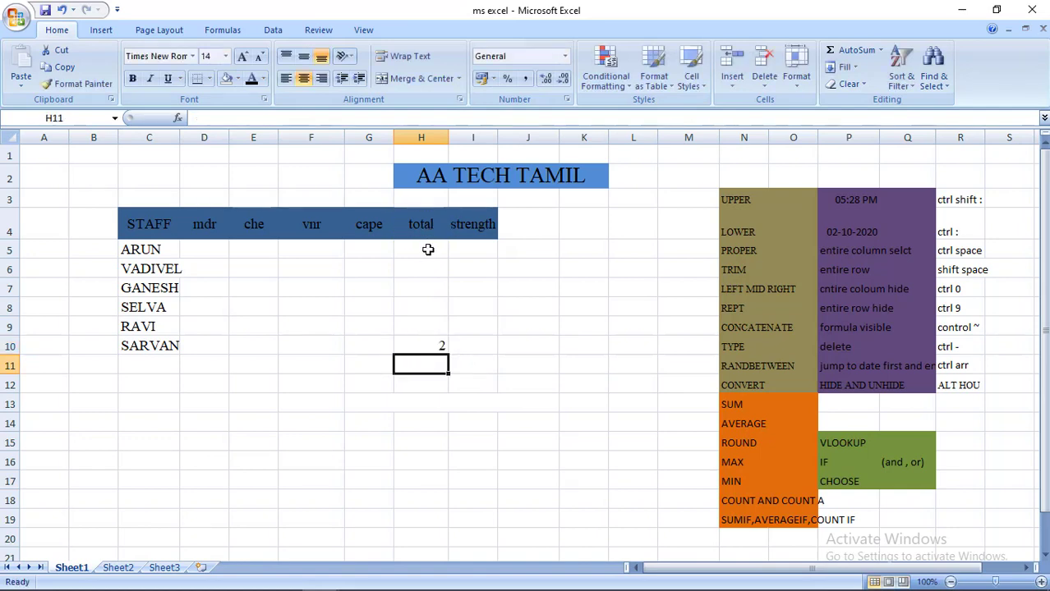
left_click(434, 341)
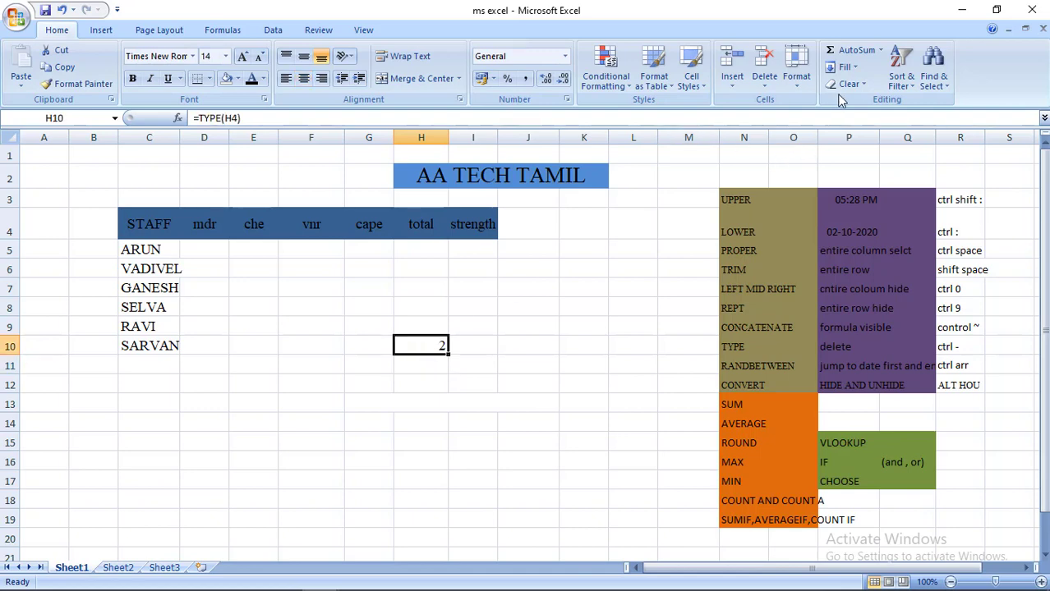
Search Excel Help for 'type' and open the TYPE function article
left_click(992, 31)
type("t")
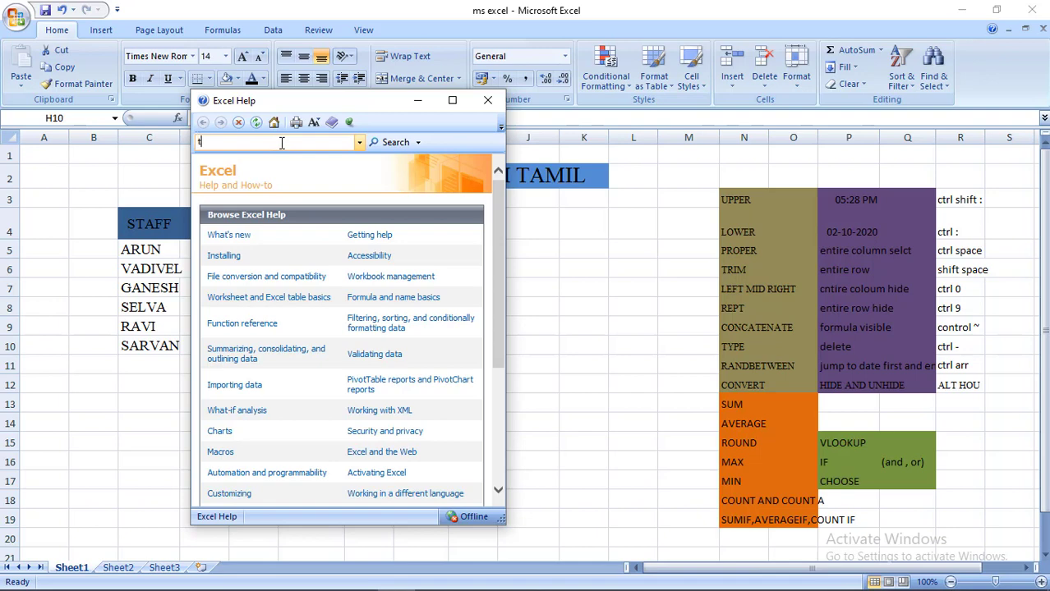
type("ype")
left_click(376, 143)
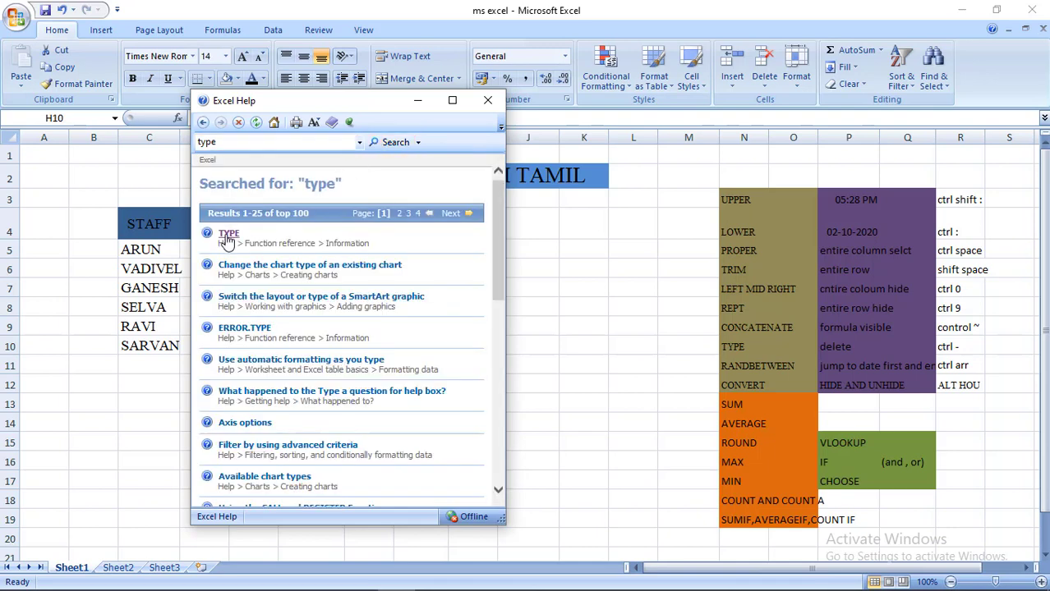
left_click(227, 235)
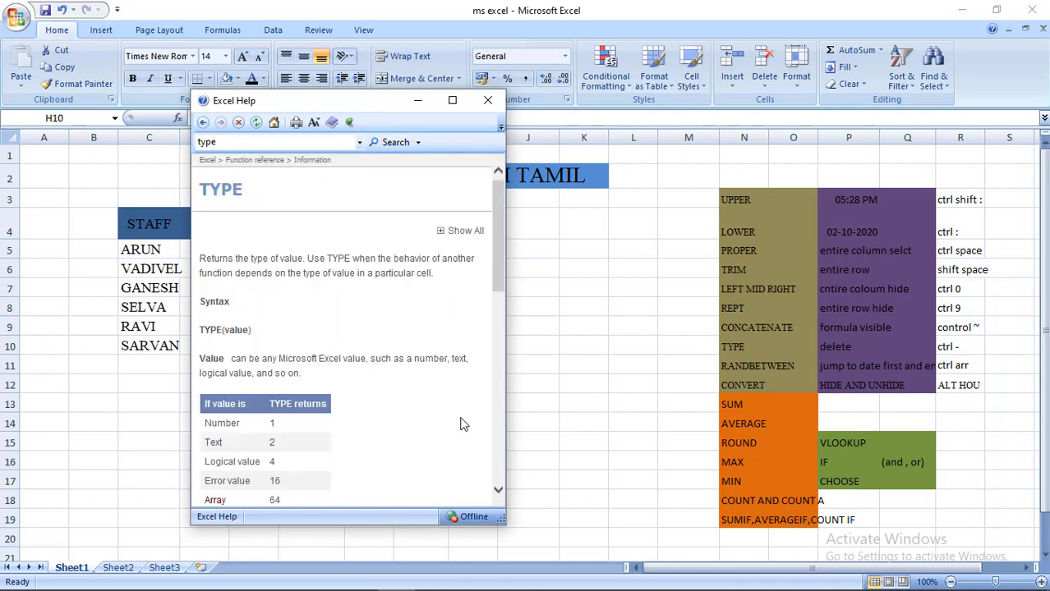
Scroll the TYPE article down to its return-value table and Remarks
left_click(498, 491)
left_click(498, 492)
left_click(498, 492)
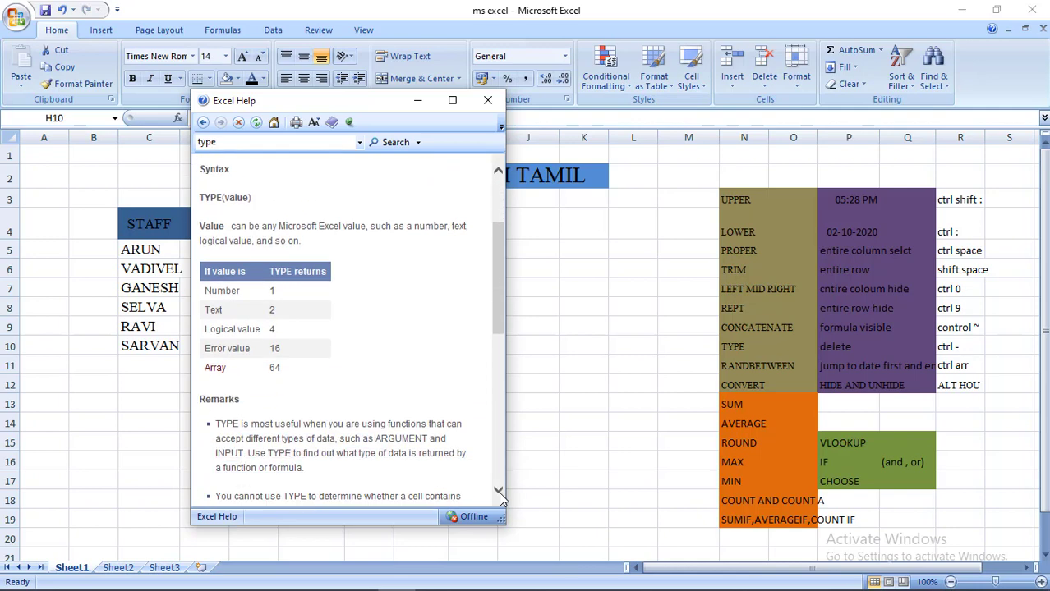
left_click(498, 492)
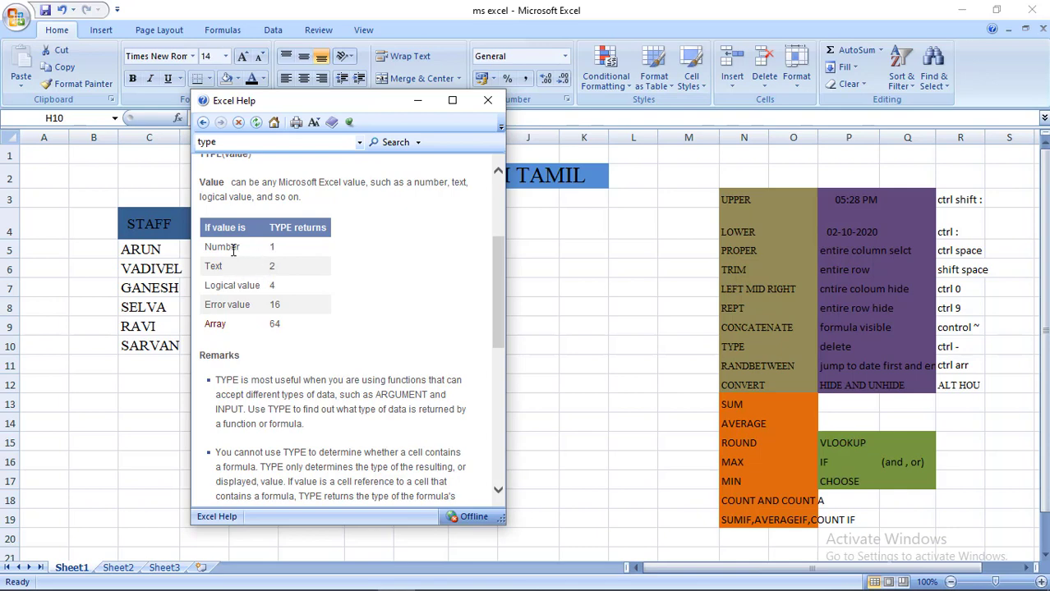
Enter =TYPE(P4) in K8 so it returns 1 for the date
left_click(587, 299)
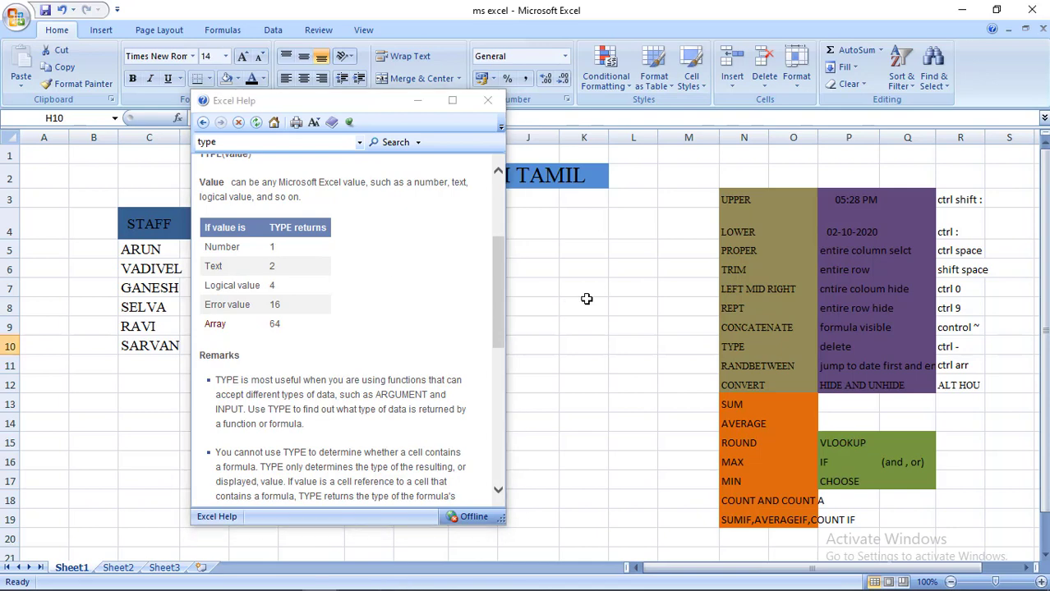
left_click(586, 299)
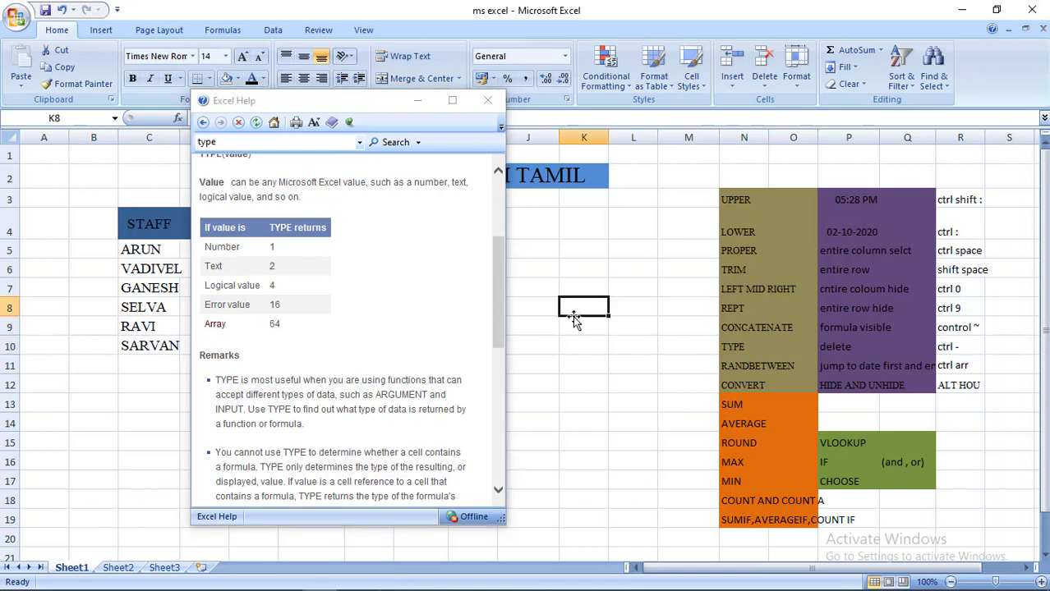
type("=type")
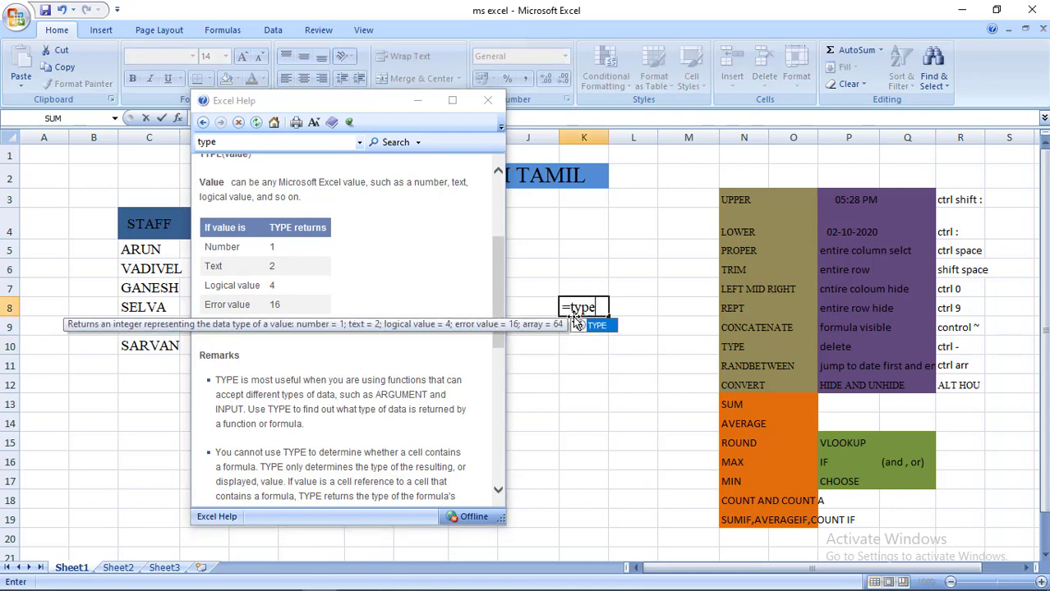
type("(")
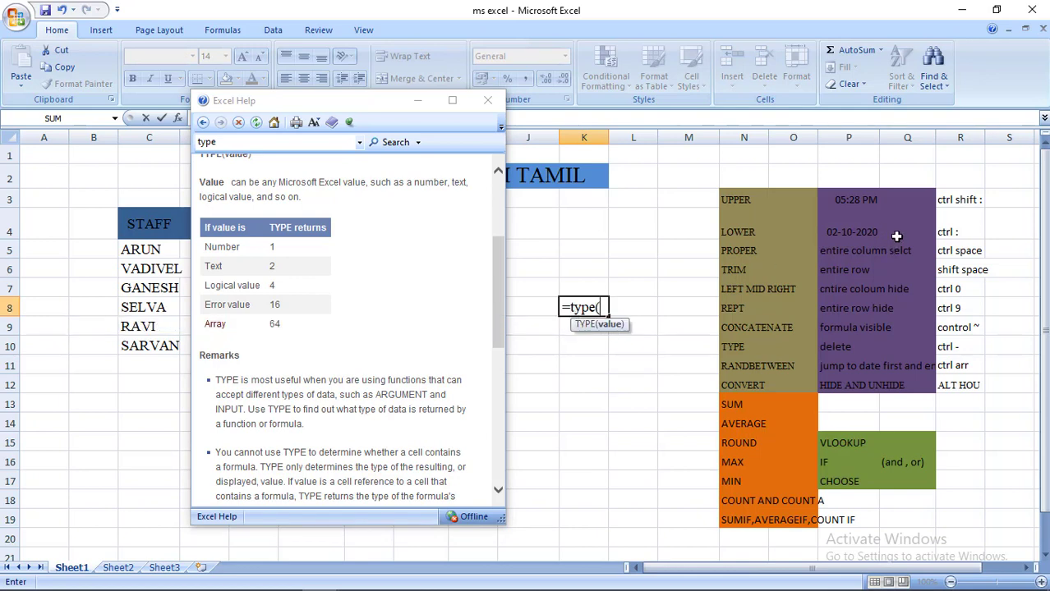
left_click(858, 232)
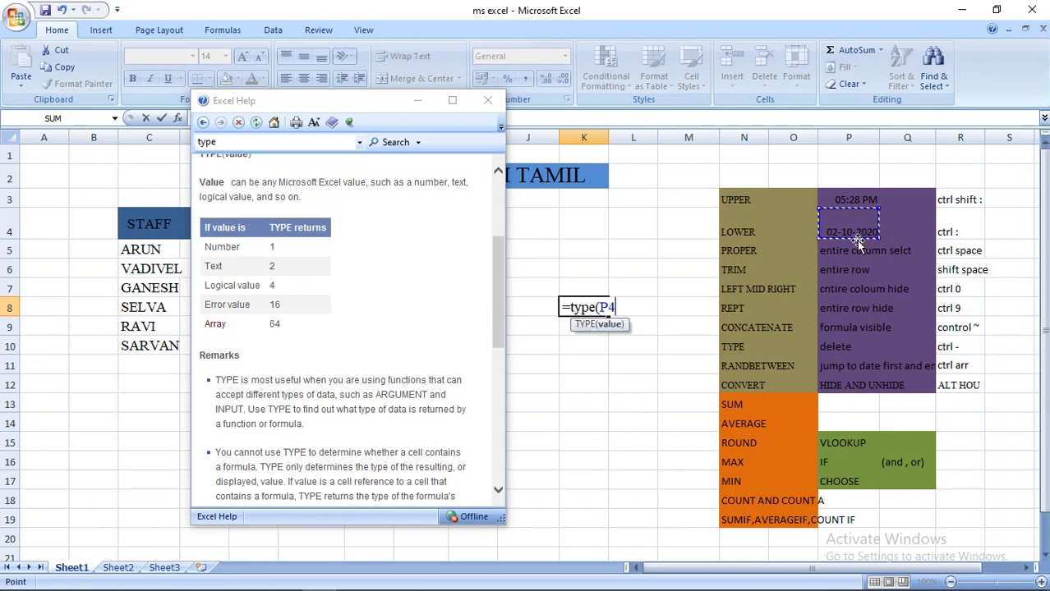
key("Return")
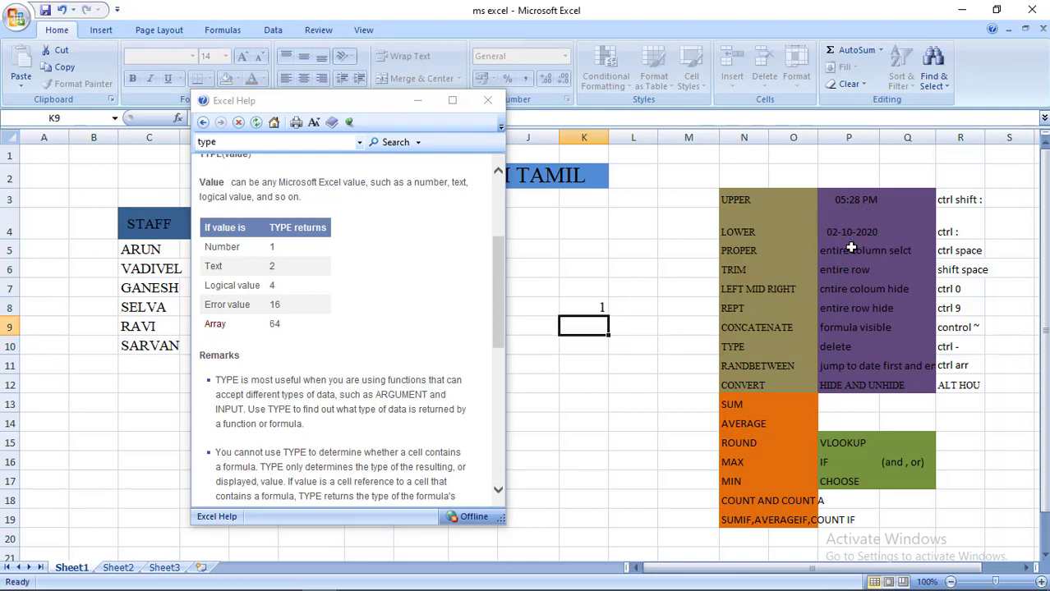
left_click(597, 300)
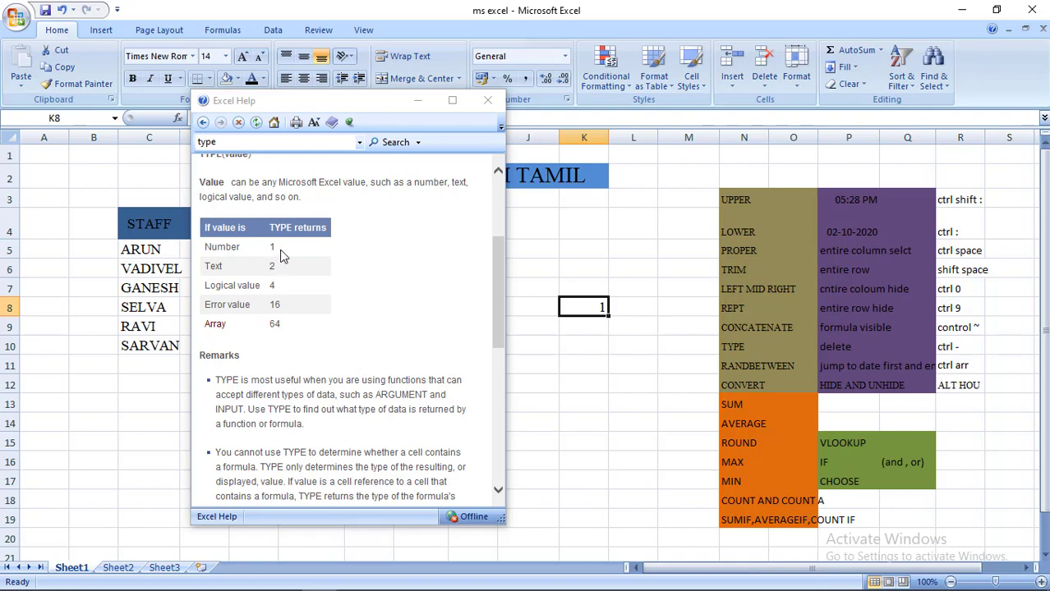
Enter =TYPE(P5) in K9, removing the extra P4 argument after the error, so it returns 2
left_click(591, 326)
type("=")
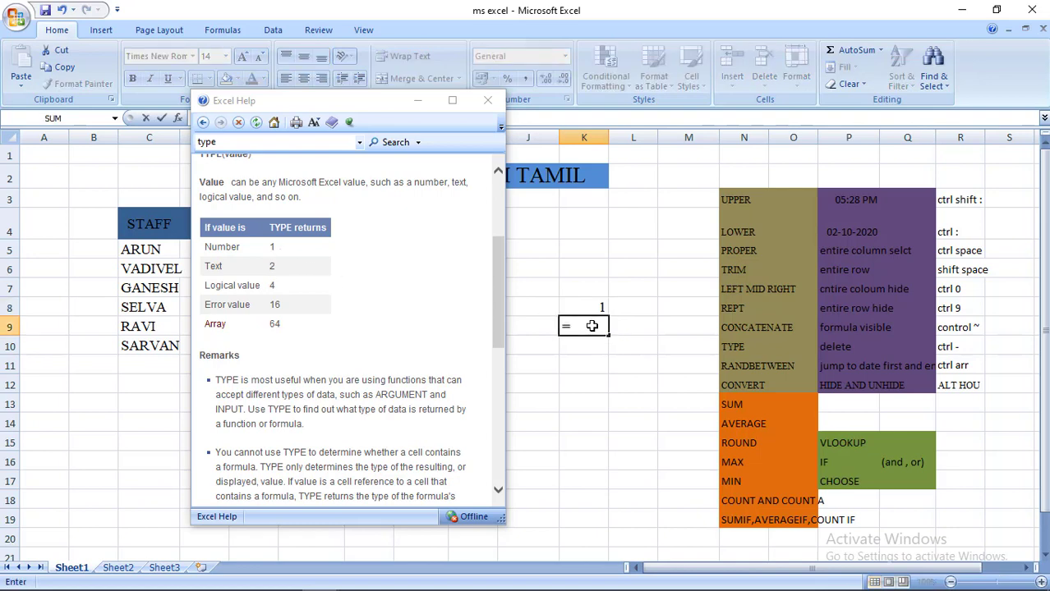
type("typ")
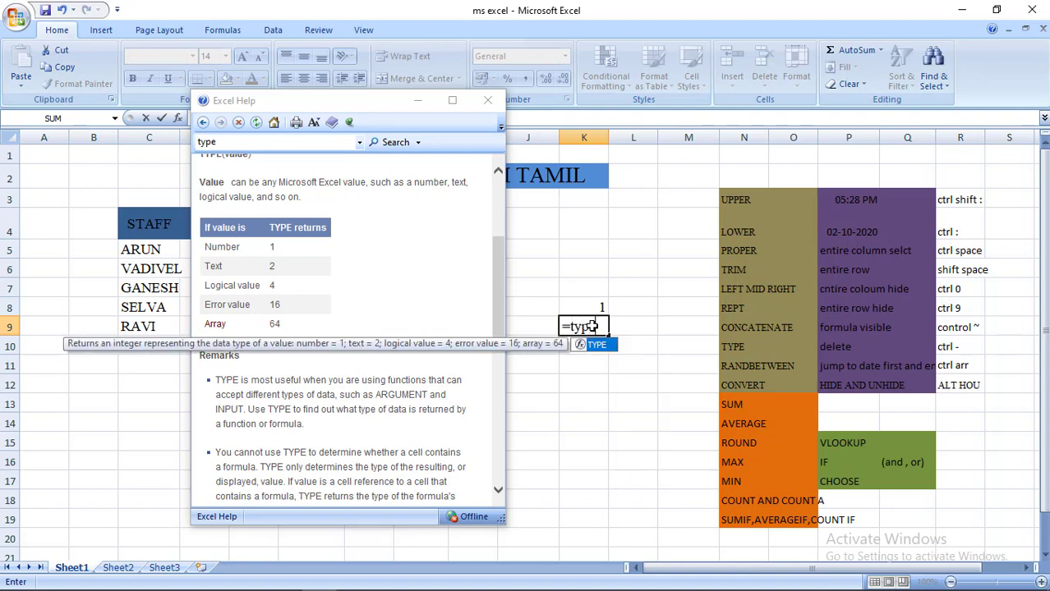
type("e(")
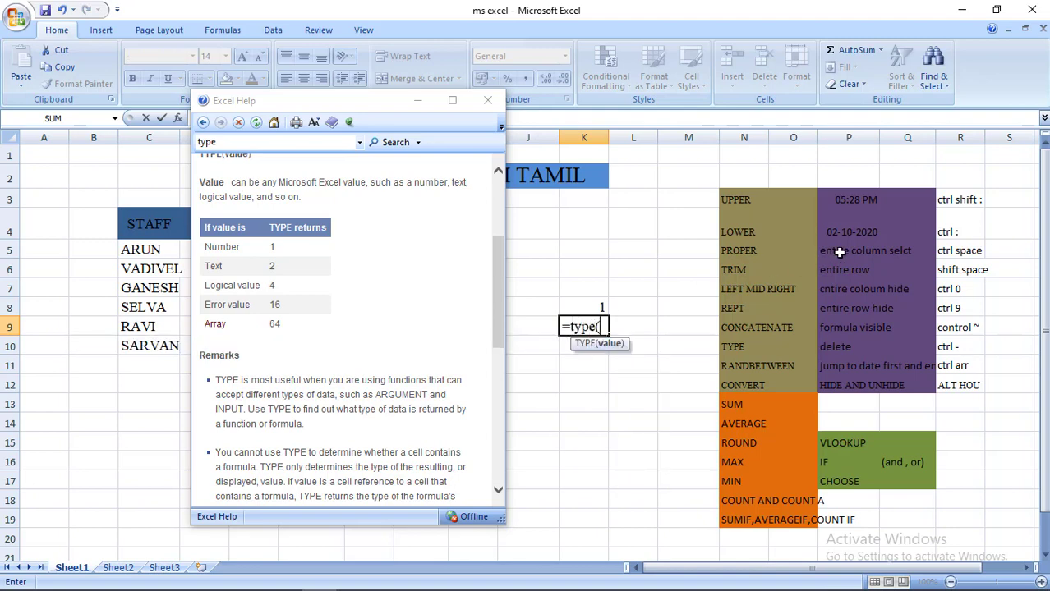
left_click(840, 251)
type(",")
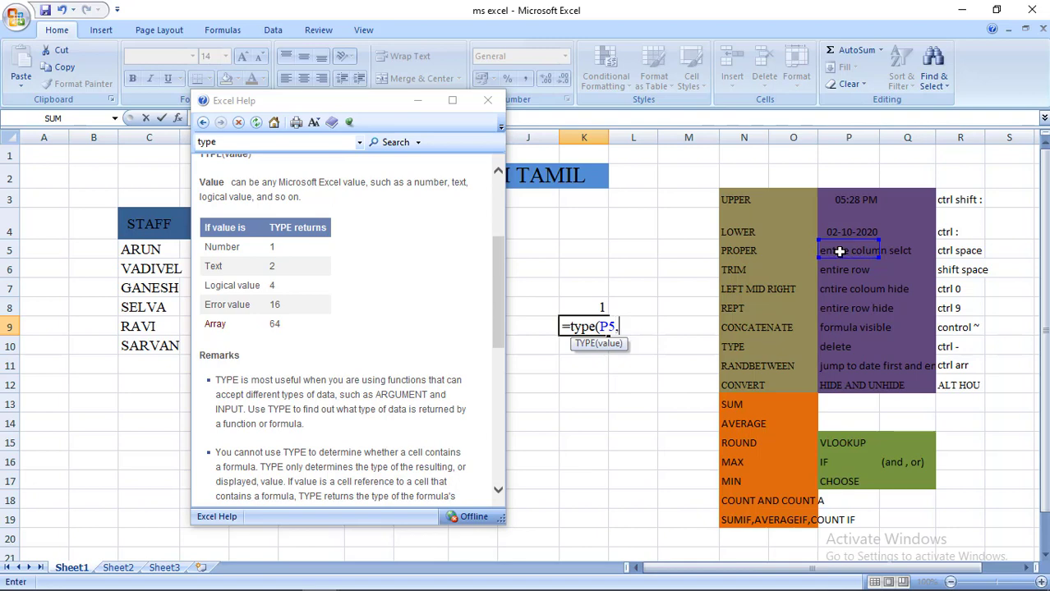
left_click(864, 228)
key("Return")
key("Return")
key("End")
key("Return")
key("Return")
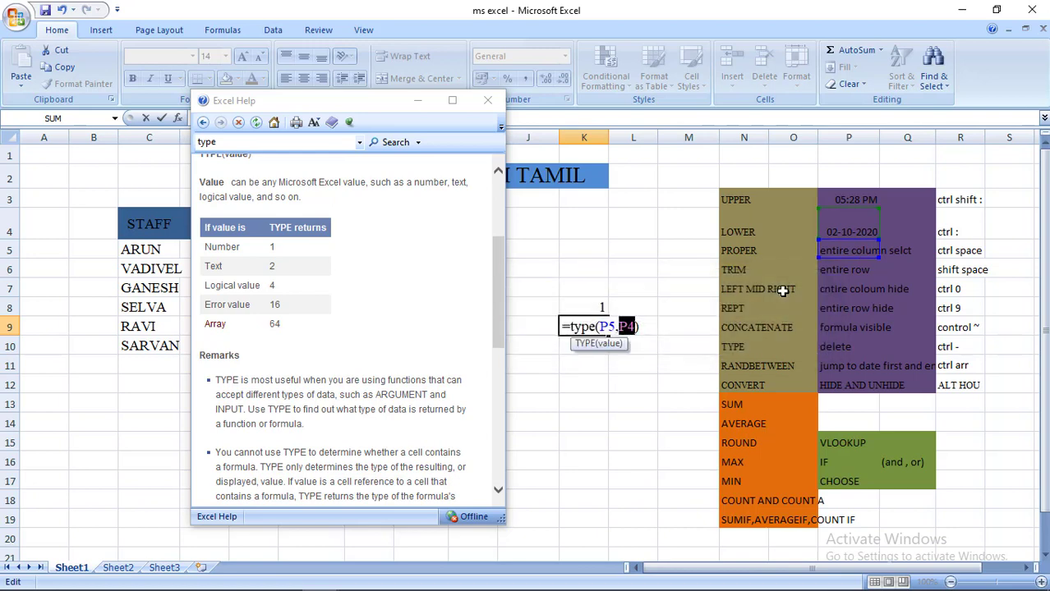
key("Right")
key("BackSpace")
key("BackSpace")
key("BackSpace")
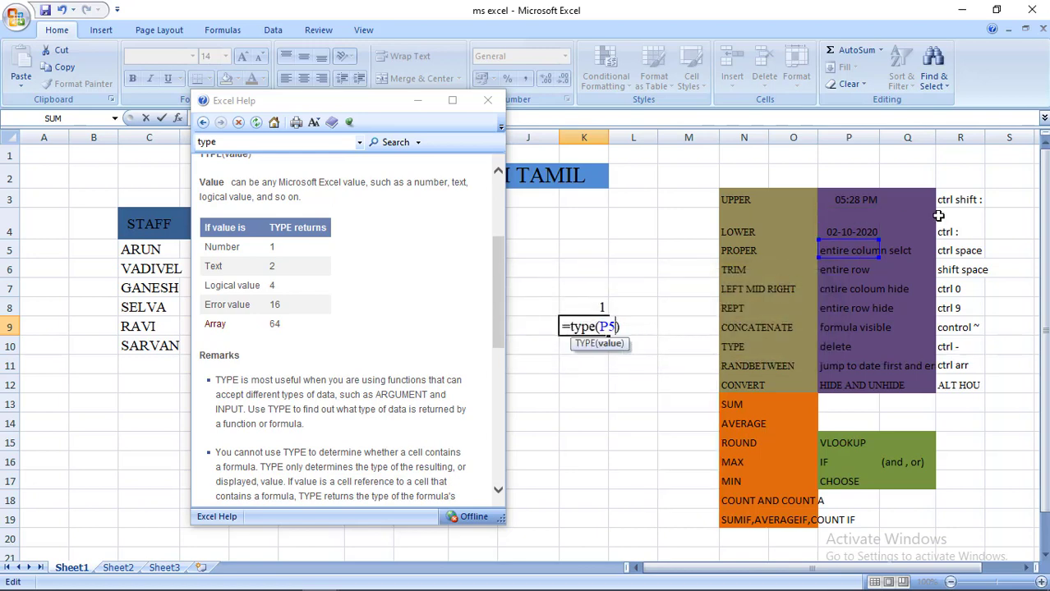
key("Return")
Type a sample text entry into K12
key("Down")
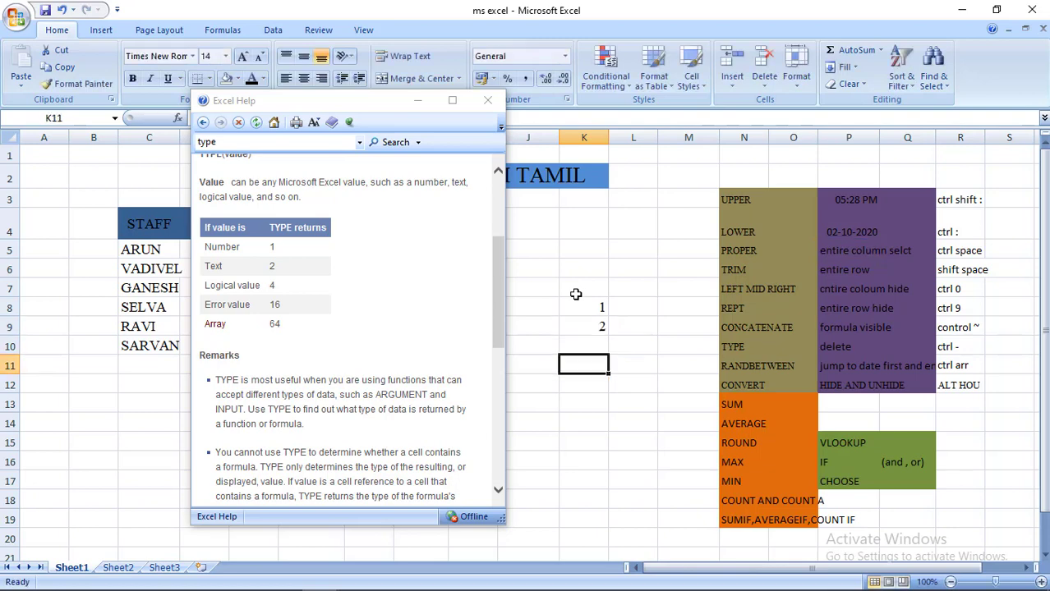
key("Down")
type("arun1")
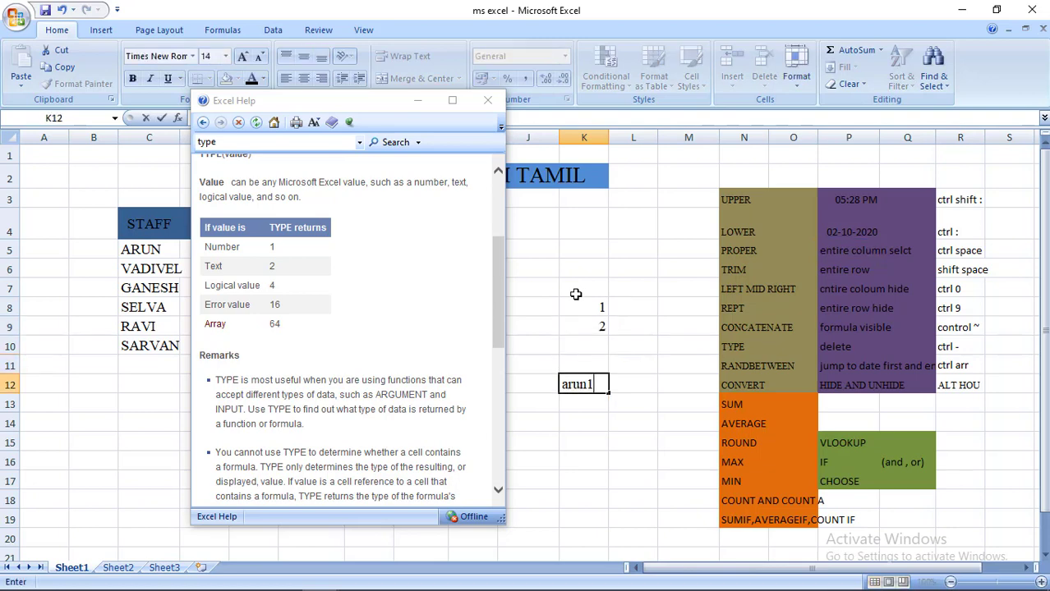
Enter =TYPE(K12) in K11 so it returns 2 for the text entry
left_click(584, 358)
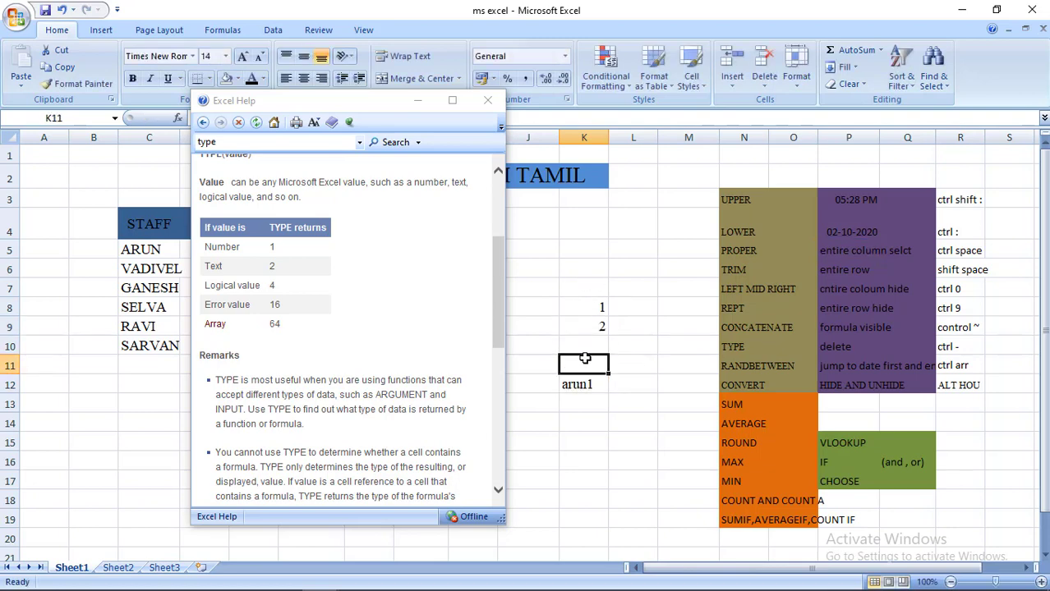
type("=t")
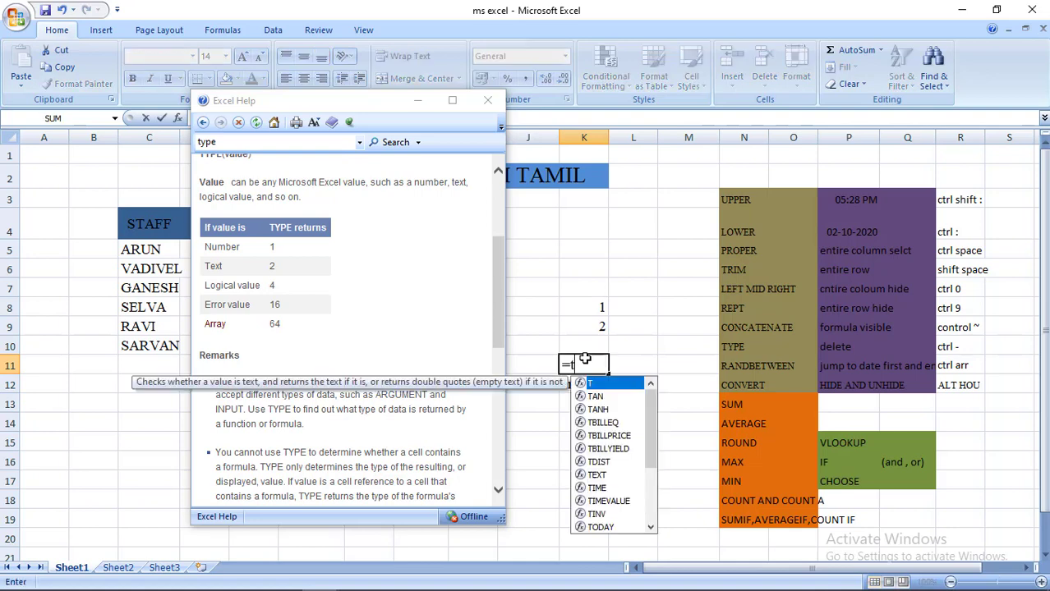
type("ype(")
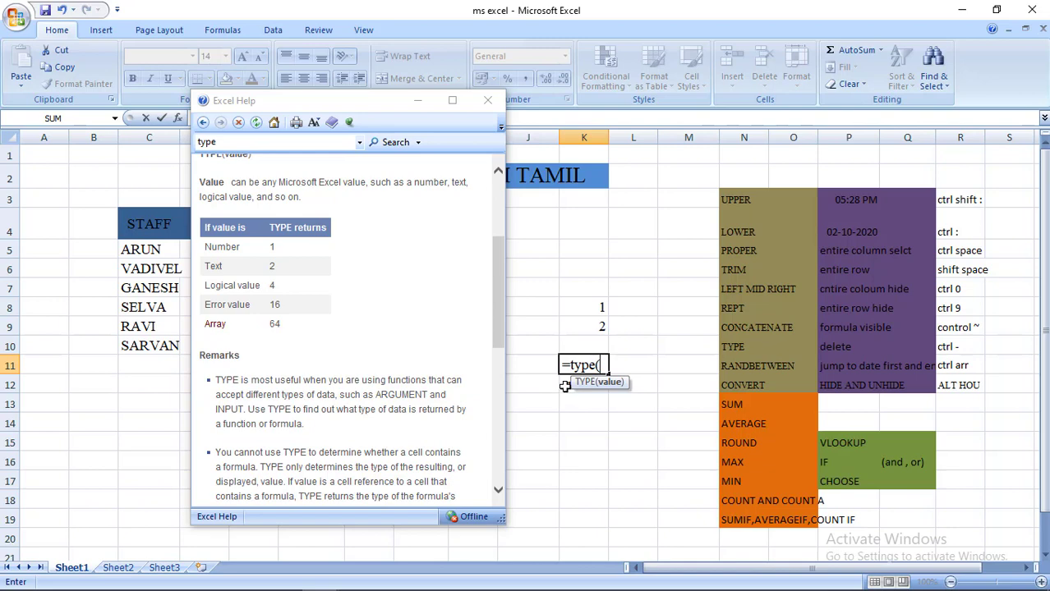
left_click(564, 386)
key("ctrl+Return")
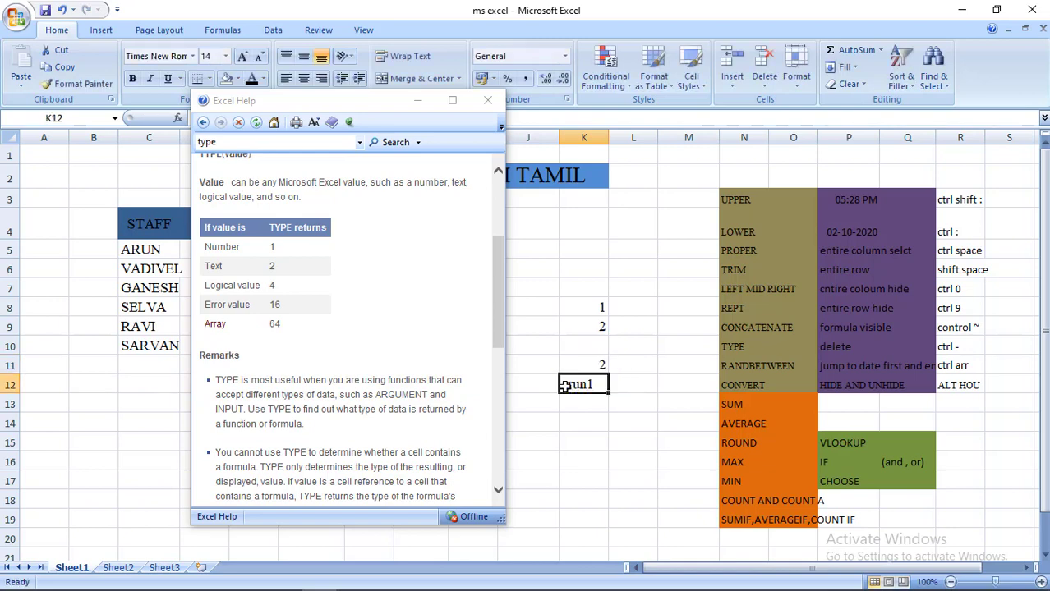
key("Left")
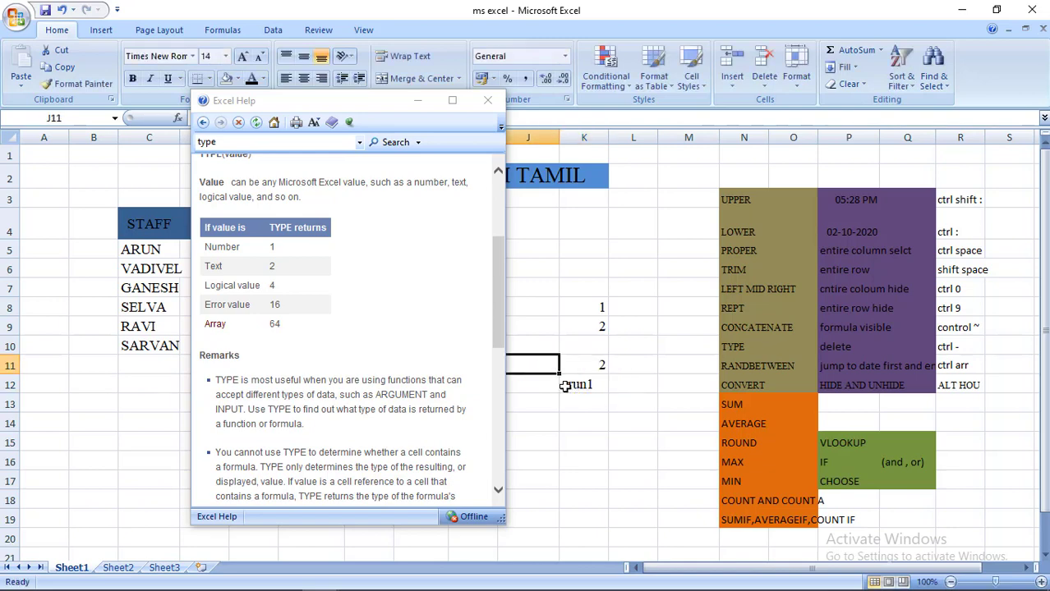
key("Left")
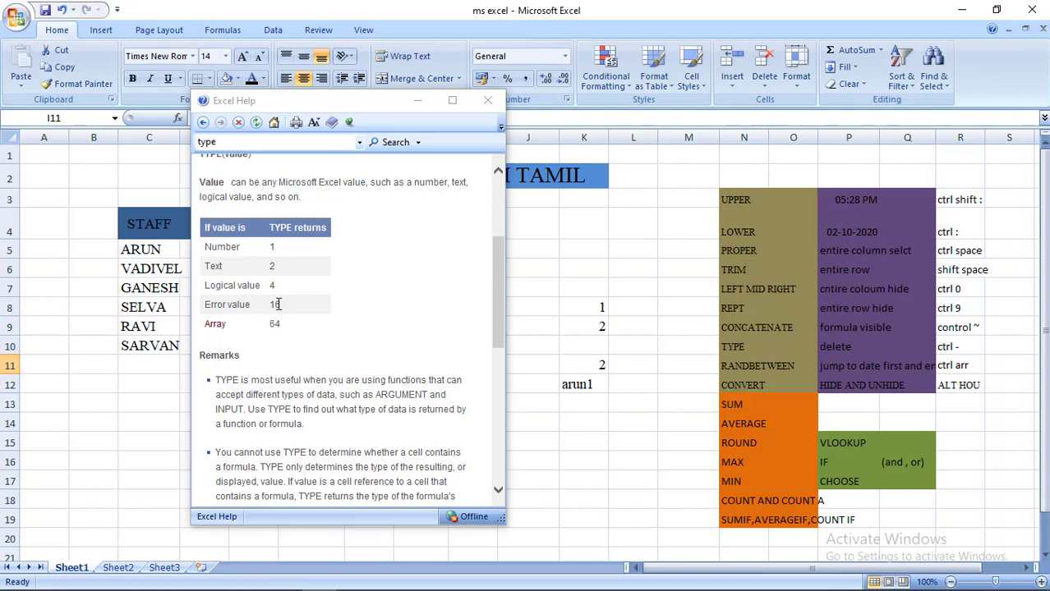
left_click(592, 257)
Enter an undefined-name formula in K5 to produce a #NAME? error
type("=")
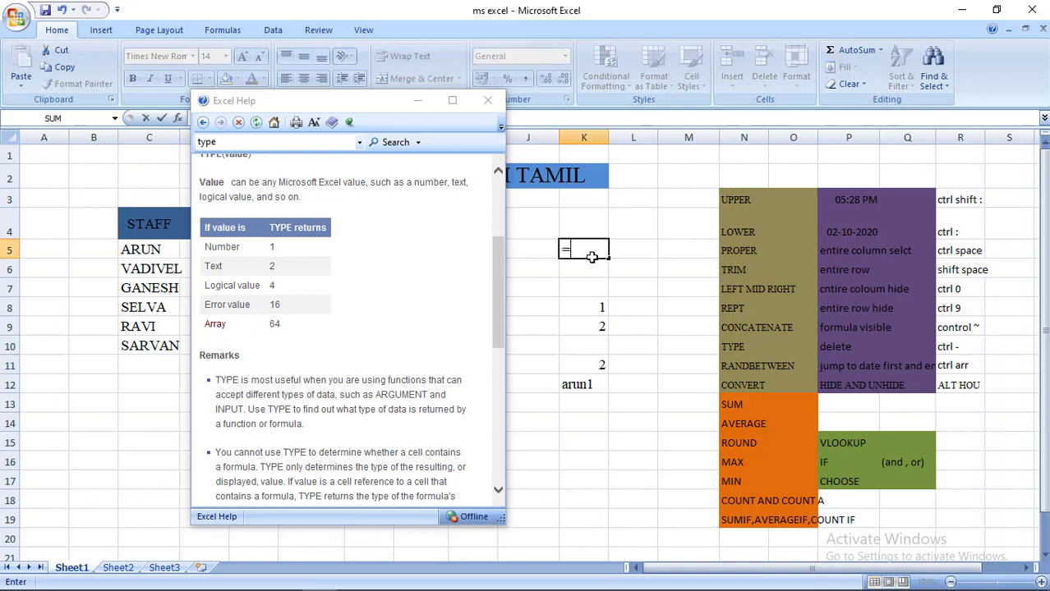
type("arun")
key("Return")
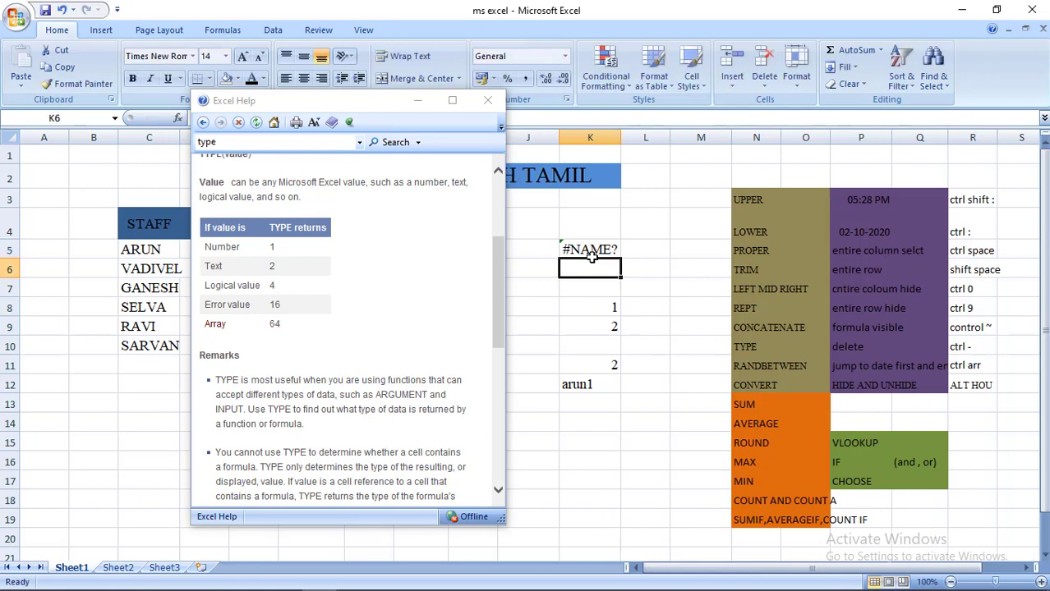
left_click(592, 257)
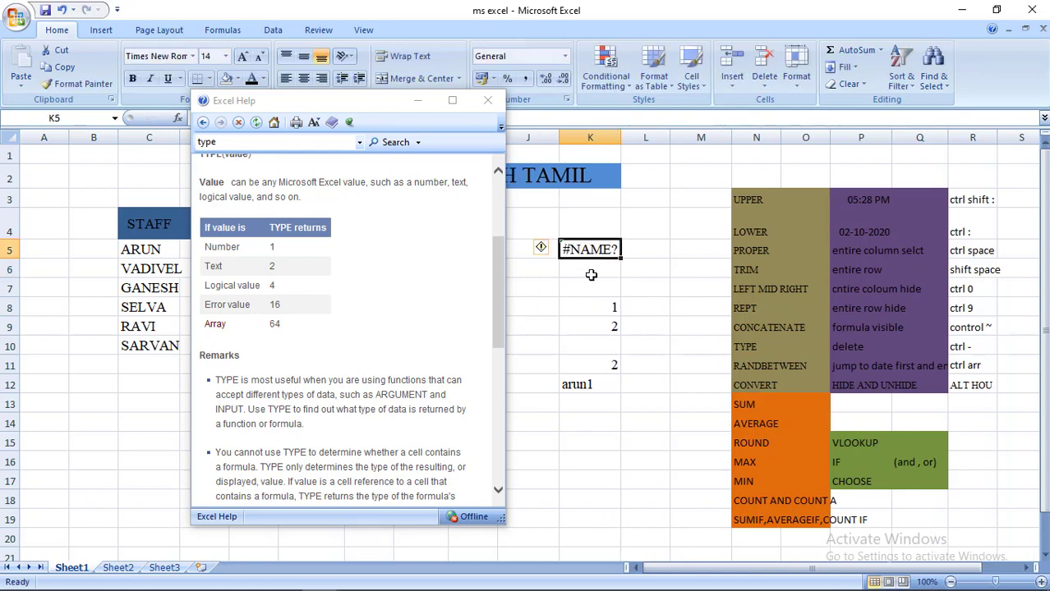
Enter =TYPE(K5) in K7, returning the error-value code 16
left_click(584, 284)
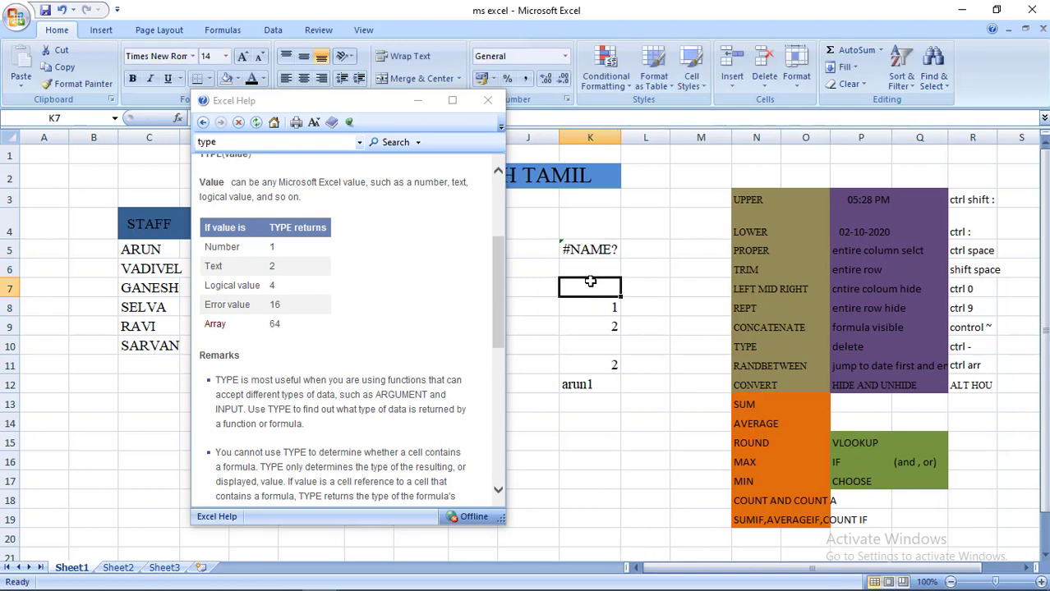
type("=ty")
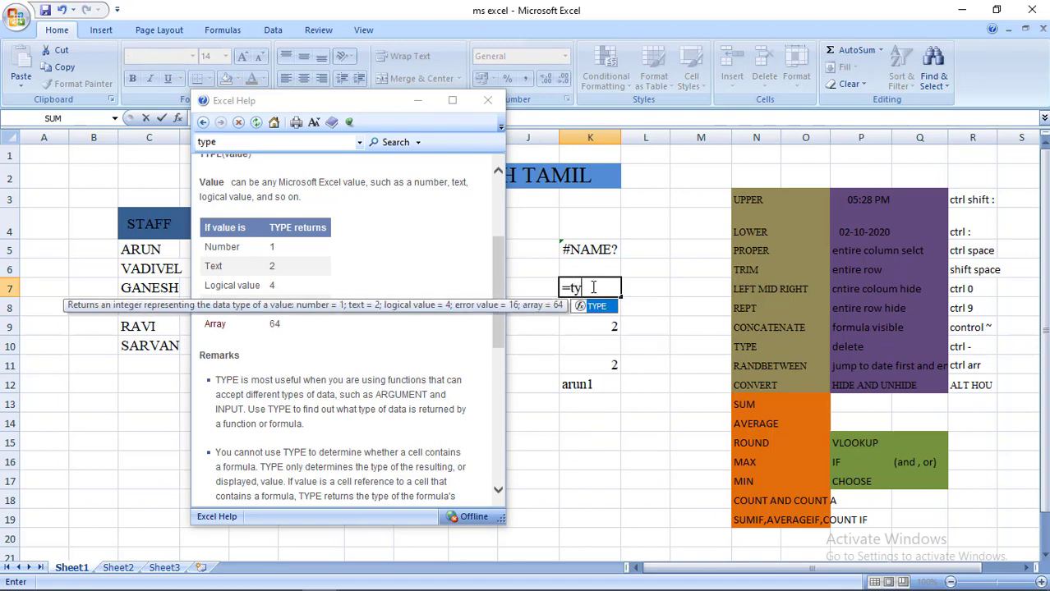
type("pe(")
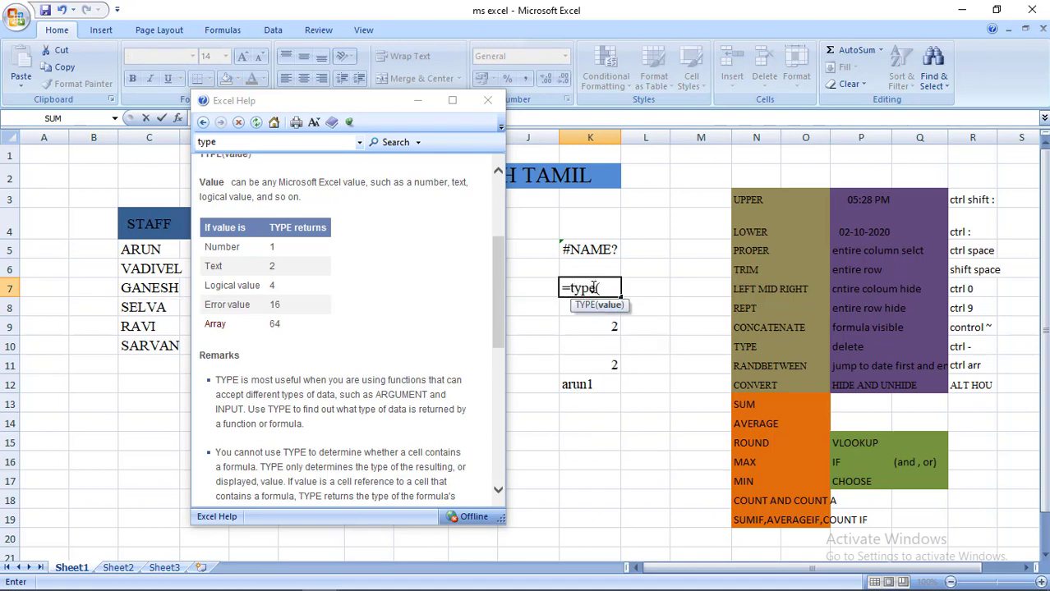
left_click(598, 248)
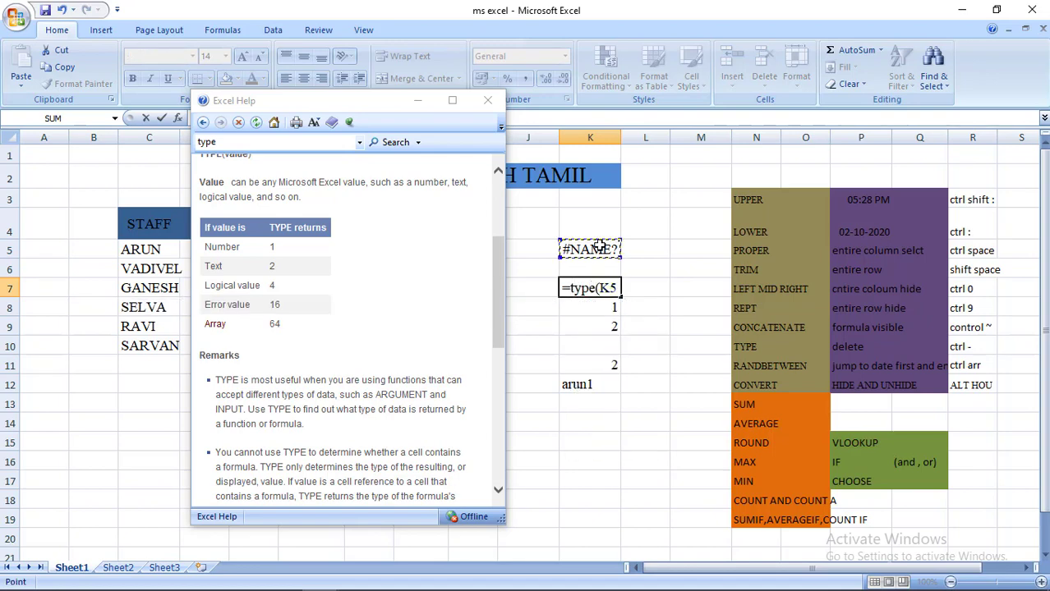
key("Return")
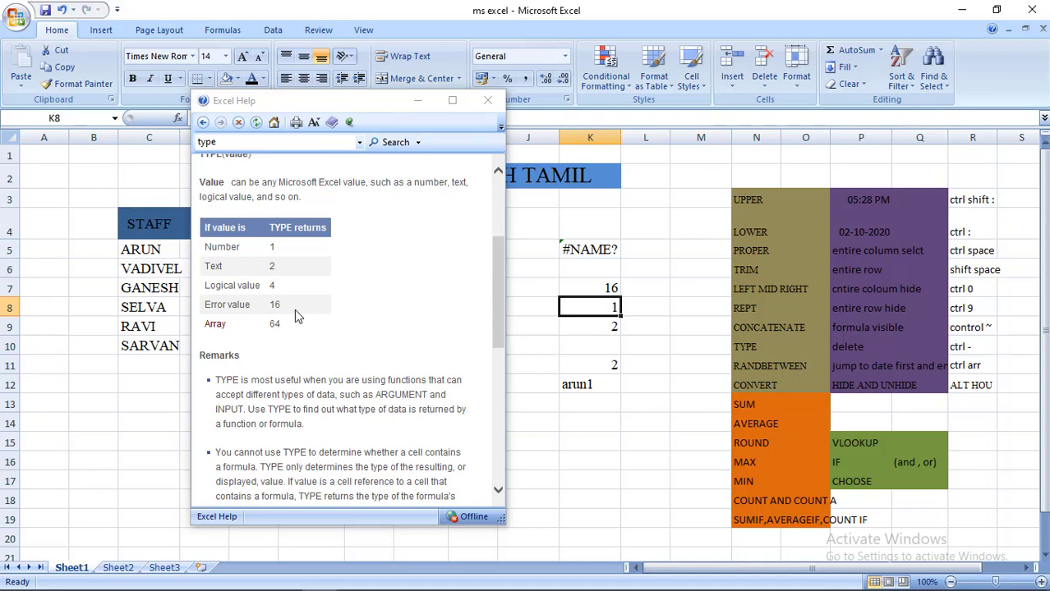
left_click(610, 289)
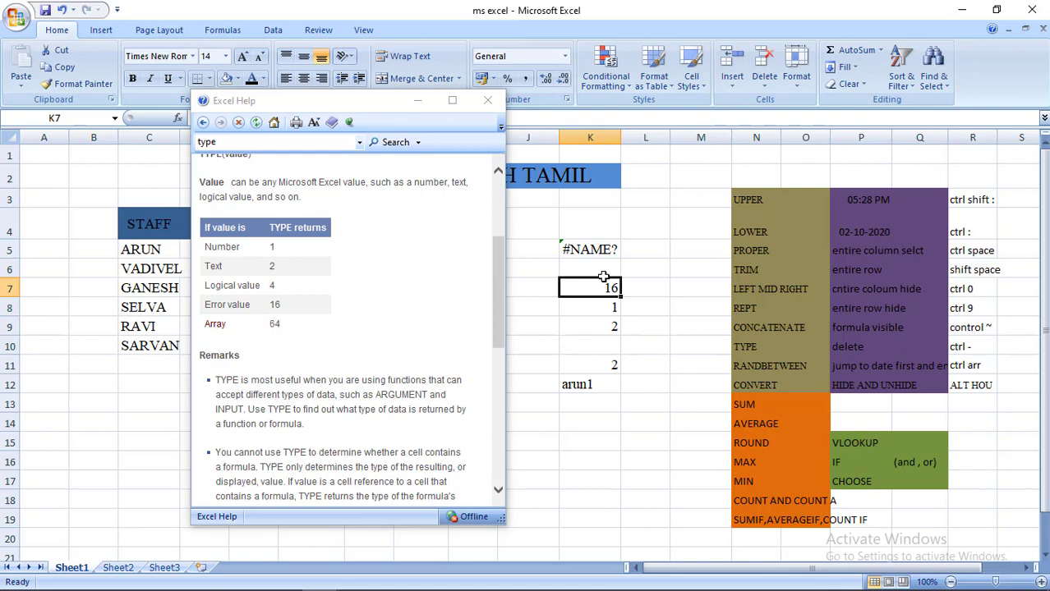
Close the help window and delete the TYPE demo entries in K5, K7, K8 and K9
left_click(490, 103)
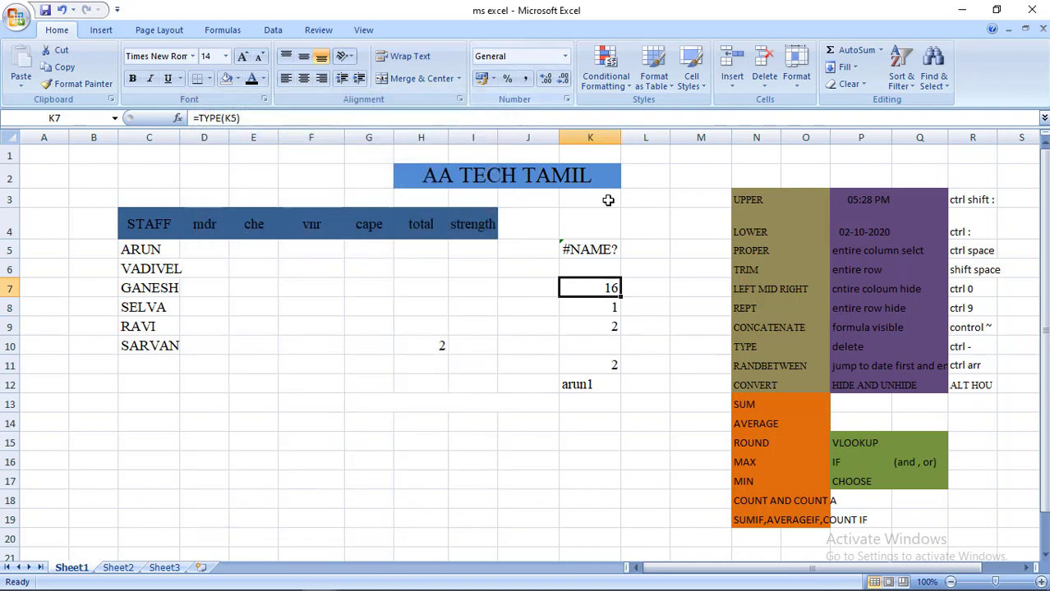
left_click(611, 253)
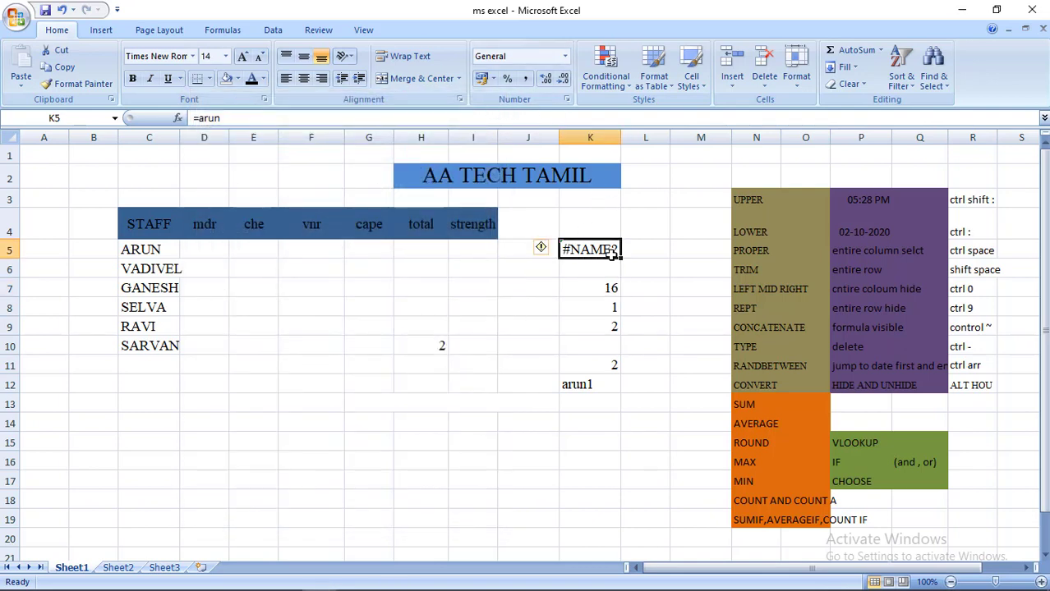
key("Delete")
key("Down")
key("Down")
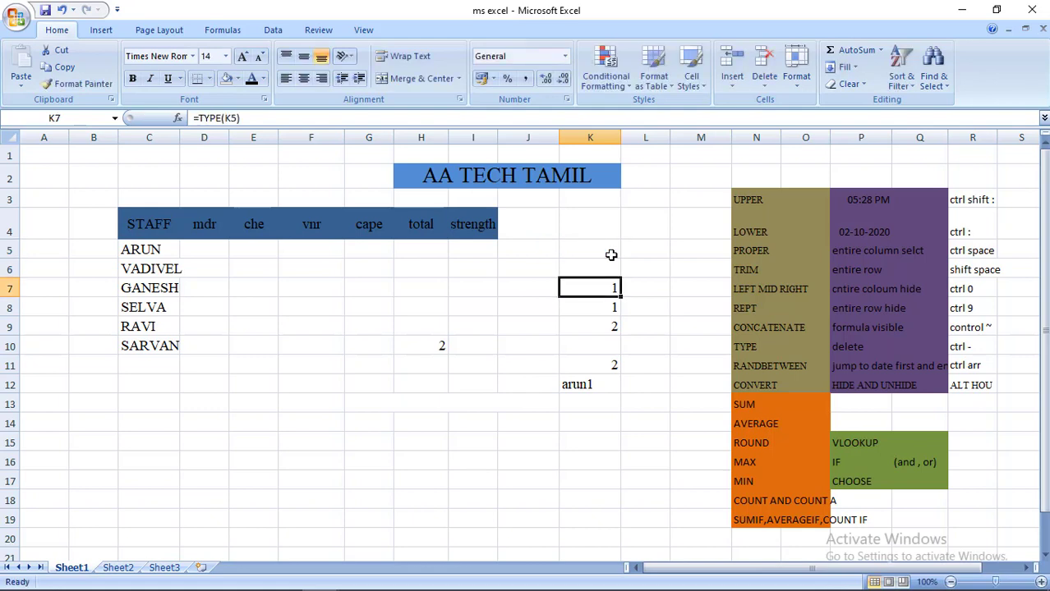
key("Delete")
key("Down")
key("Down")
key("Up")
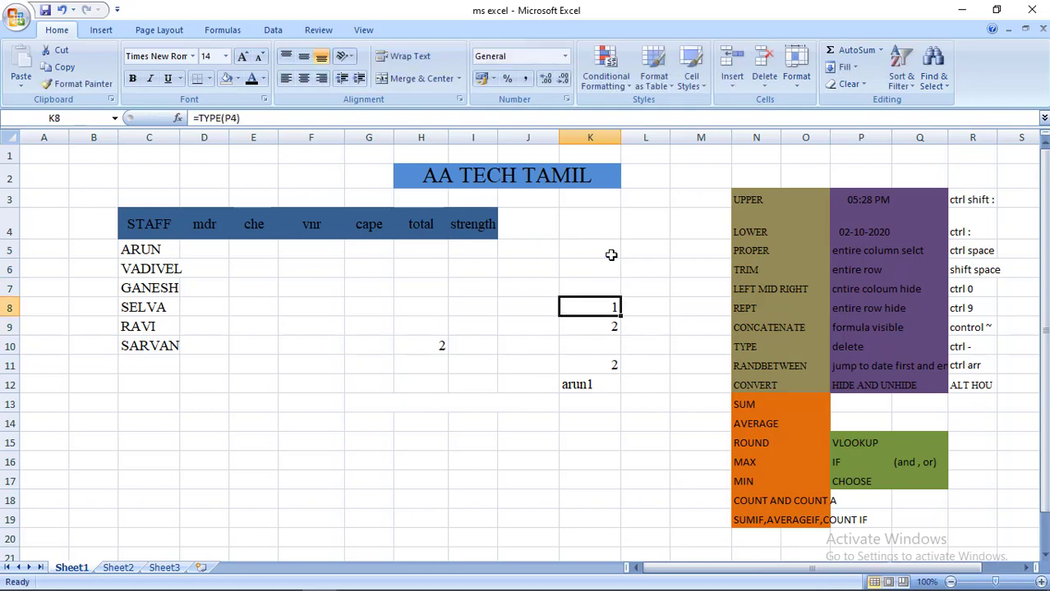
key("BackSpace")
key("Down")
key("Delete")
key("Down")
key("Down")
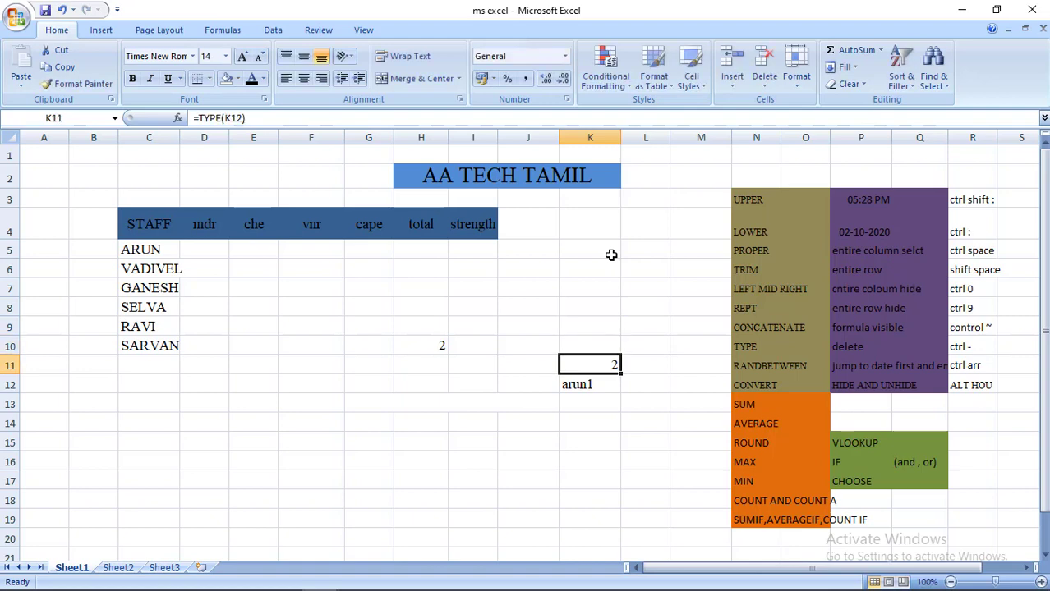
Delete the K11 result, the K12 text entry and H10's =TYPE(H4) formula
key("BackSpace")
key("Down")
key("Delete")
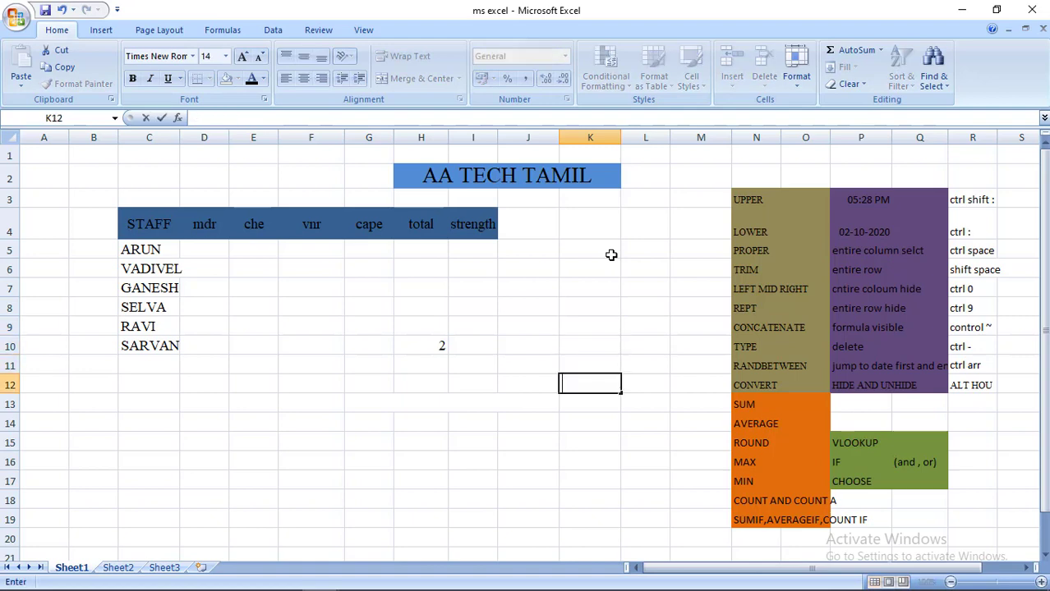
key("Left")
key("Left")
key("Left")
key("Up")
key("Up")
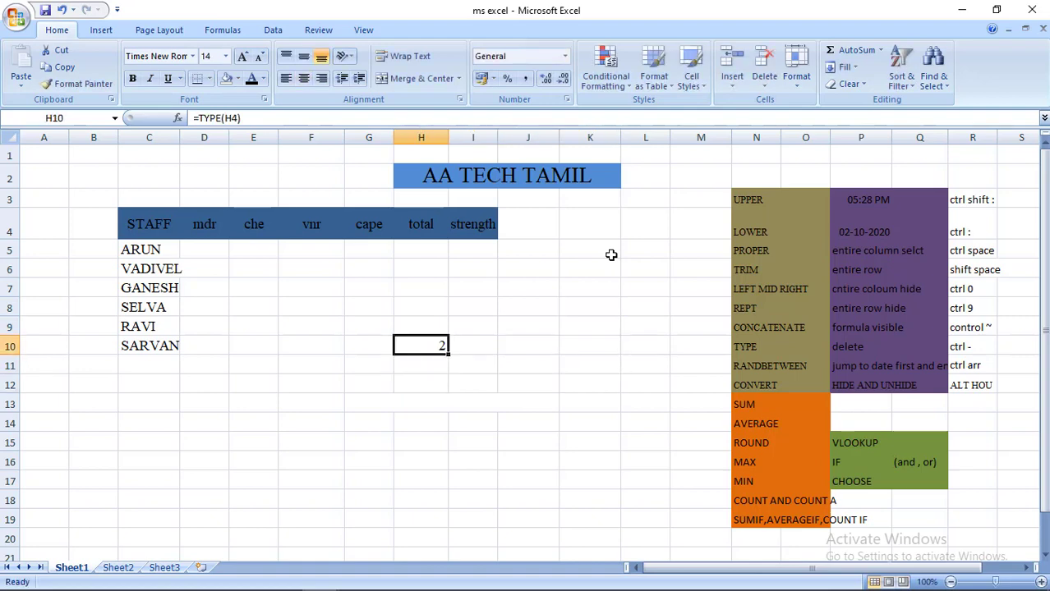
key("BackSpace")
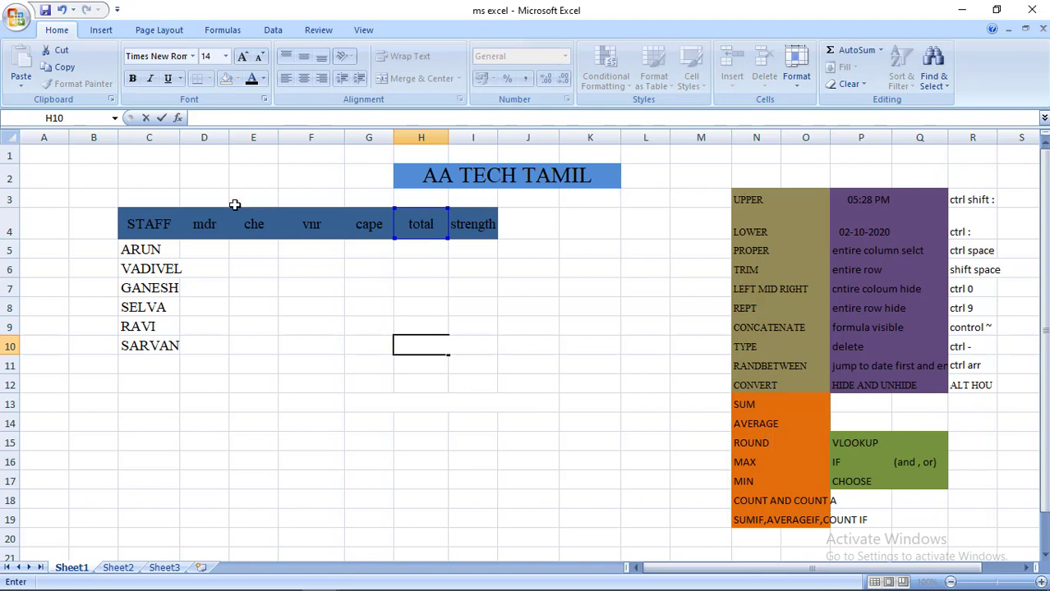
left_click(157, 254)
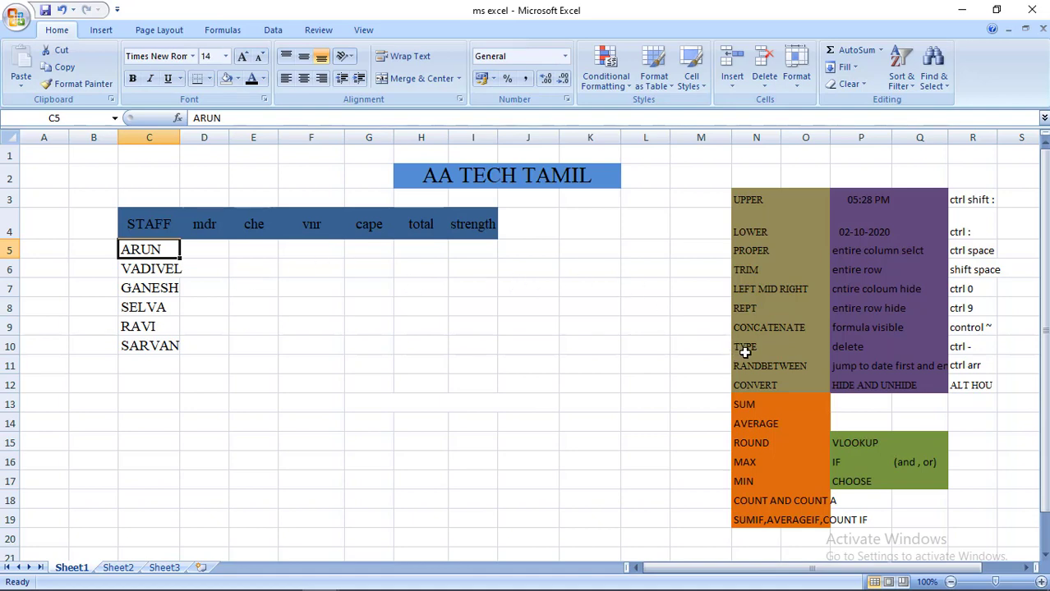
Enter =RANDBETWEEN(10,100) in I7 and fill it across to K7
left_click(493, 292)
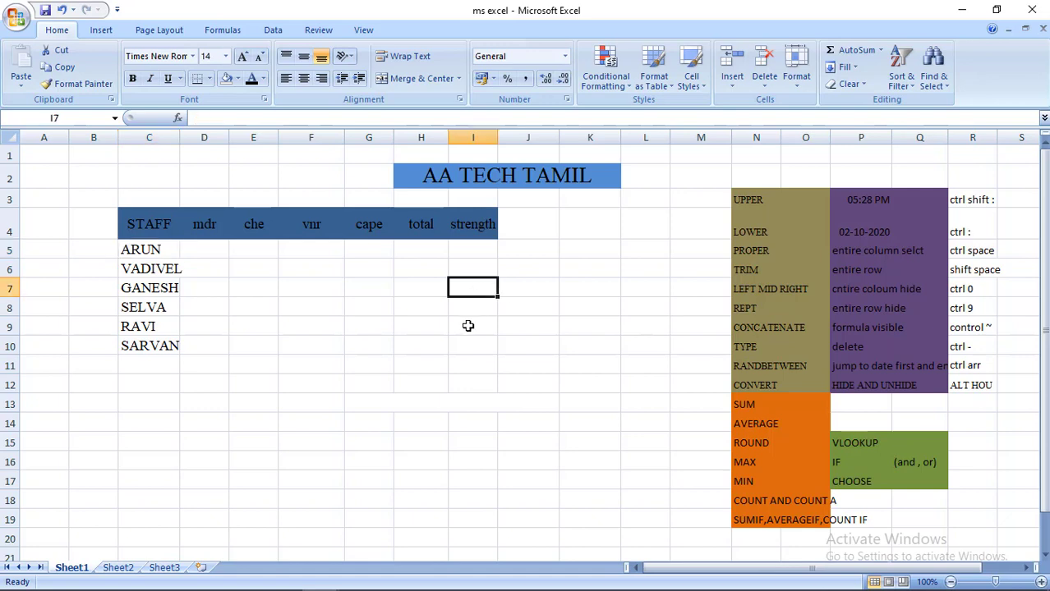
type("=rand")
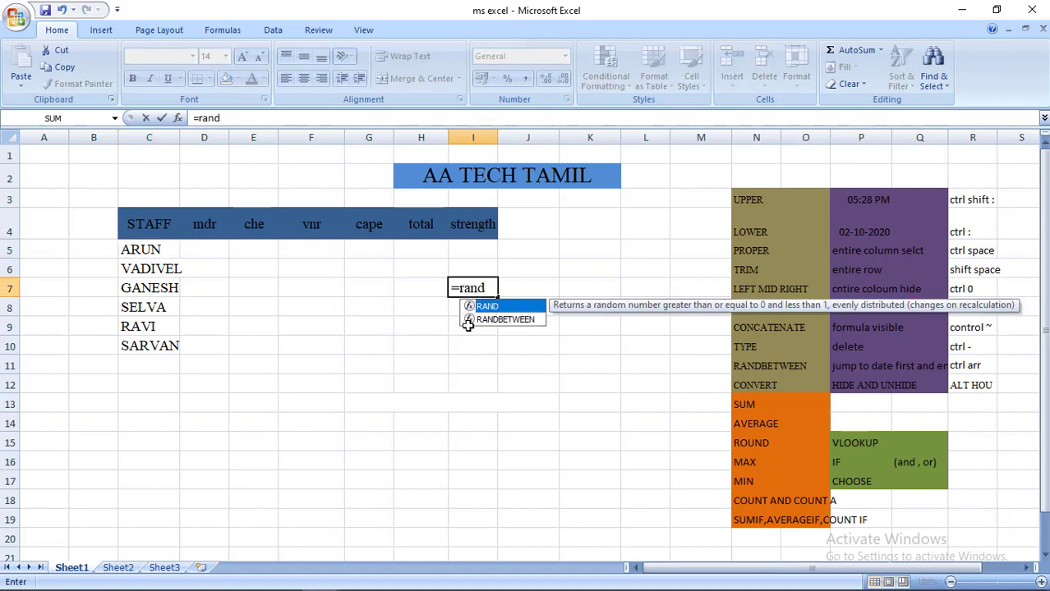
type("betw")
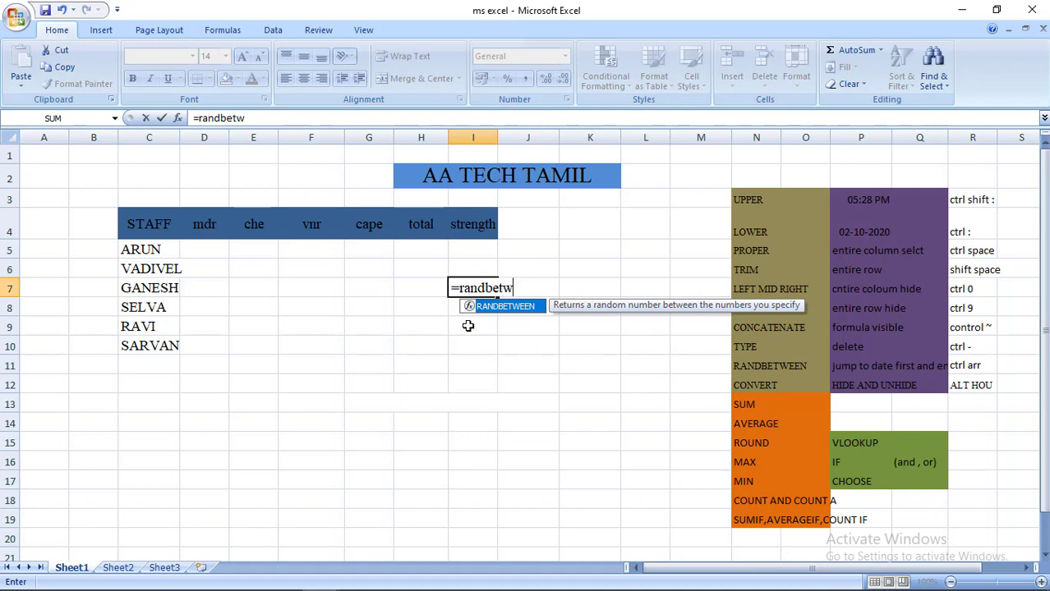
type("een(")
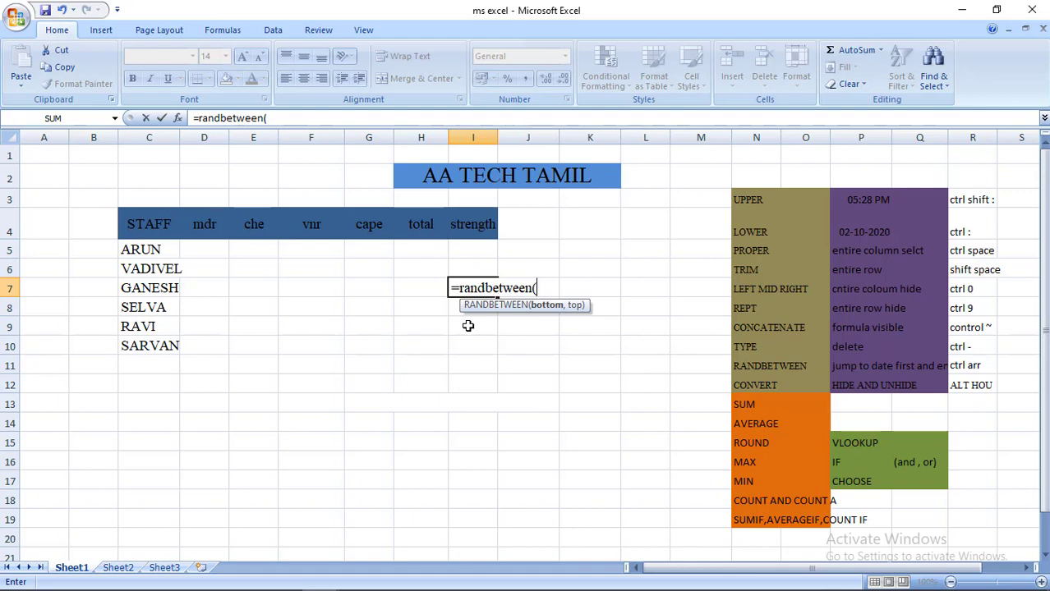
type("10,")
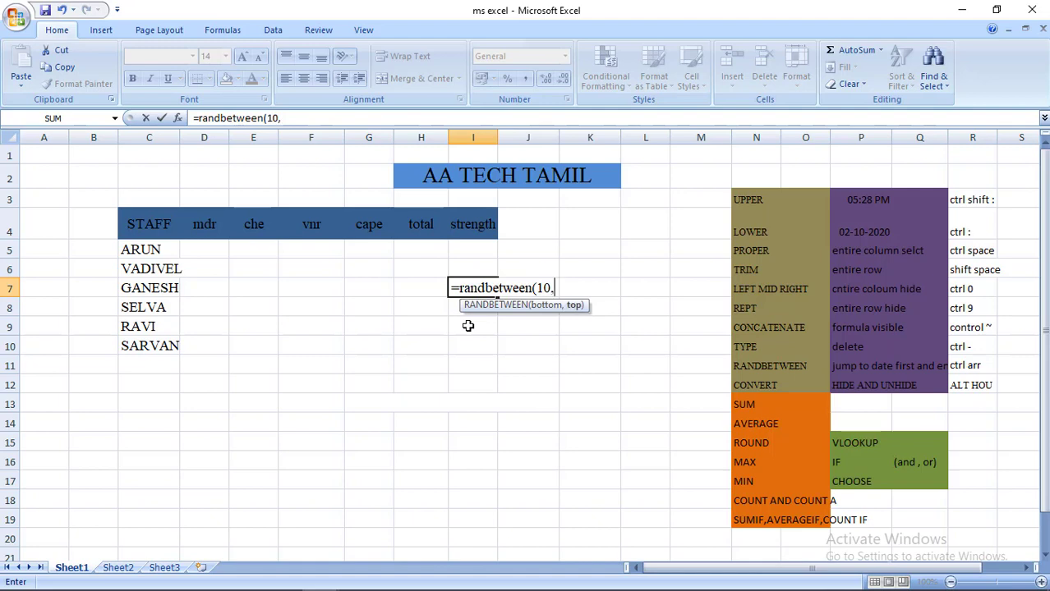
type("2")
type("00")
type(")")
key("Return")
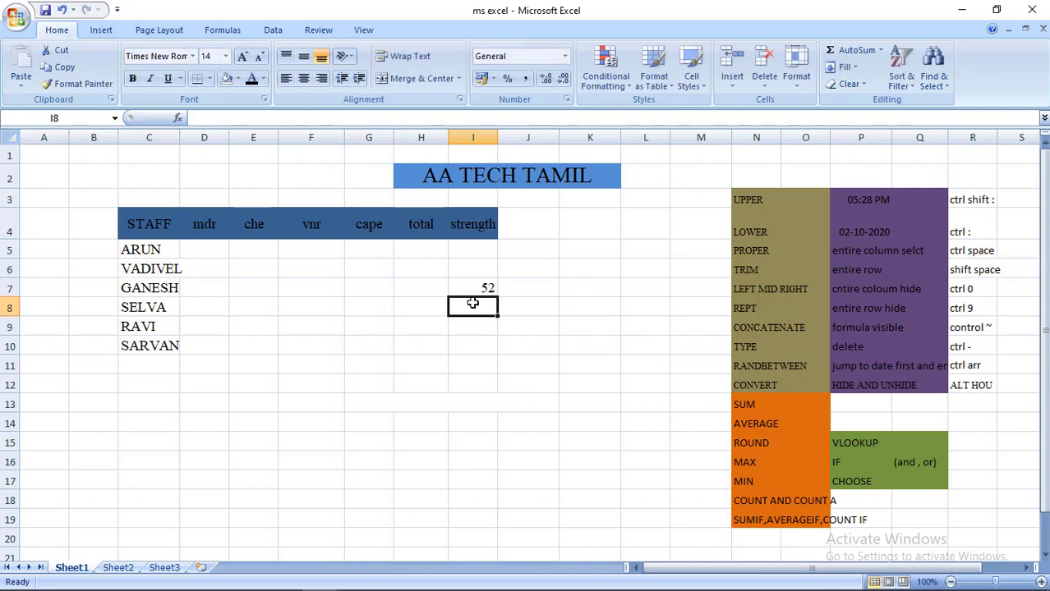
left_click(484, 290)
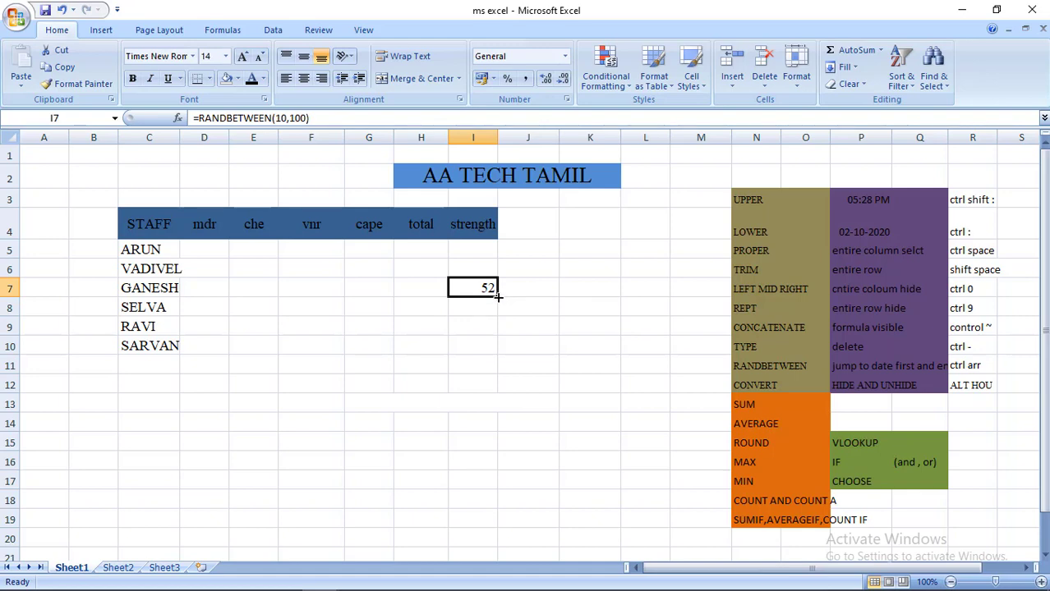
left_click_drag(497, 298, 642, 419)
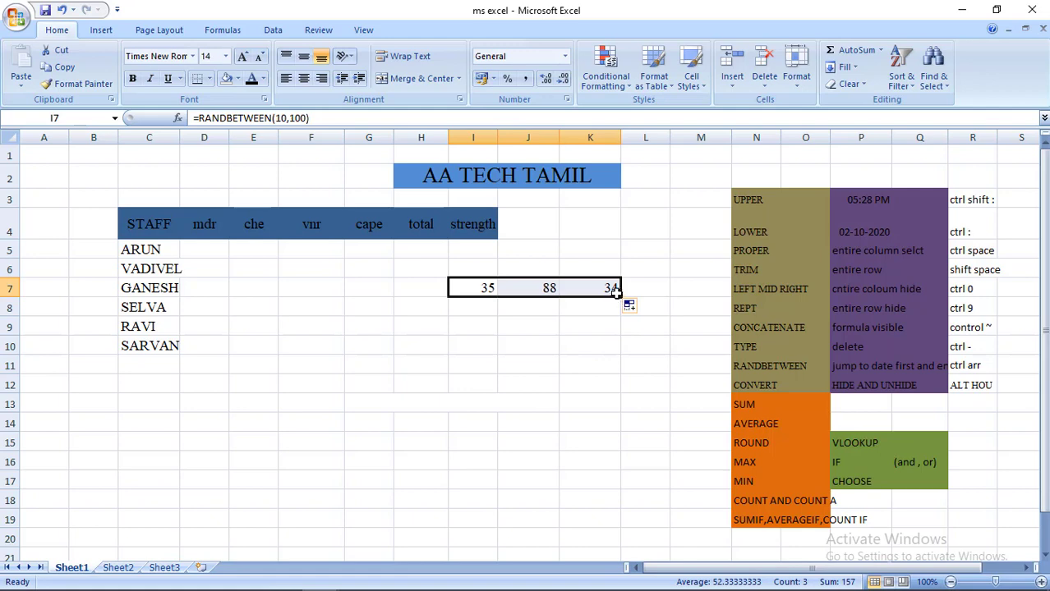
Fill the random formulas down to row 10, then clear the whole I7:K10 block
left_click_drag(620, 296, 621, 351)
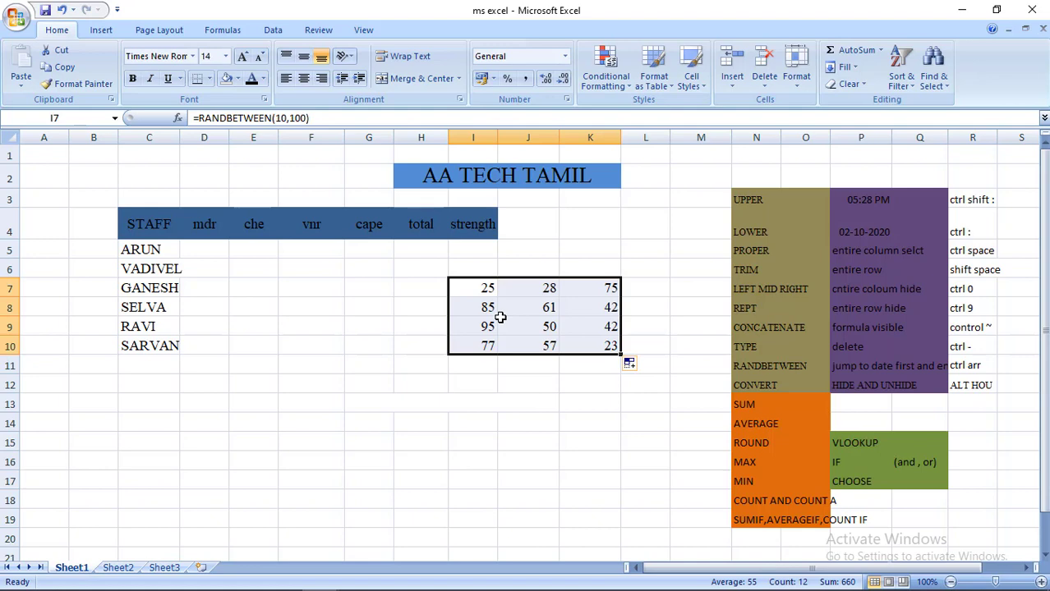
key("BackSpace")
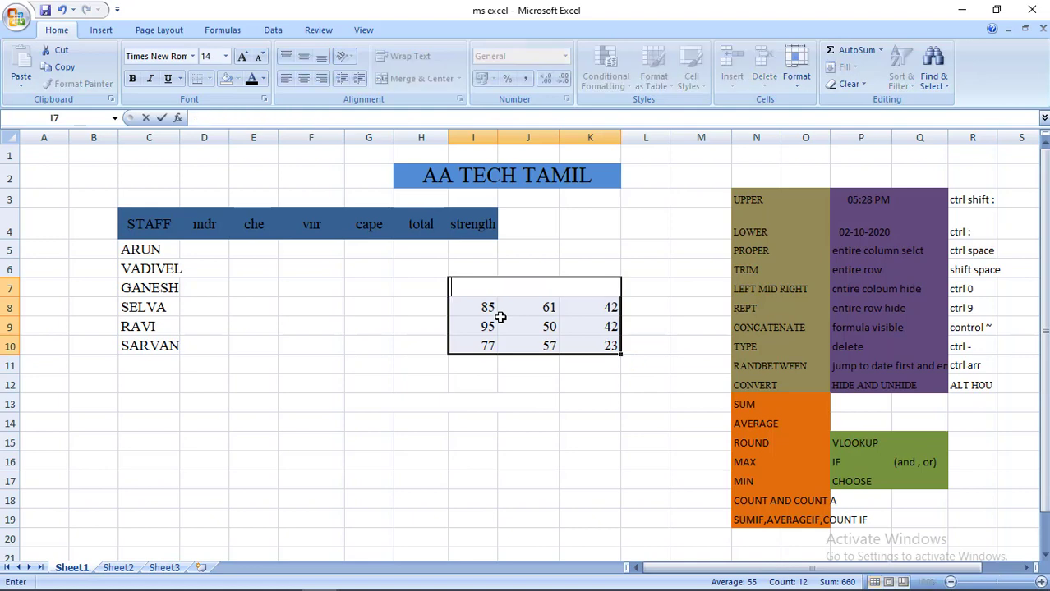
key("ctrl+z")
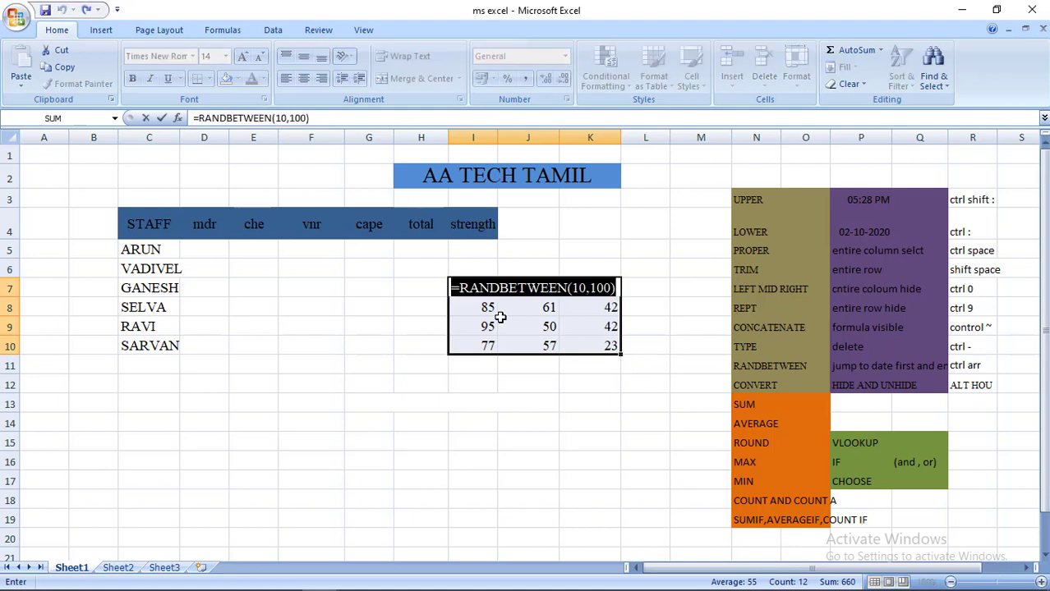
key("BackSpace")
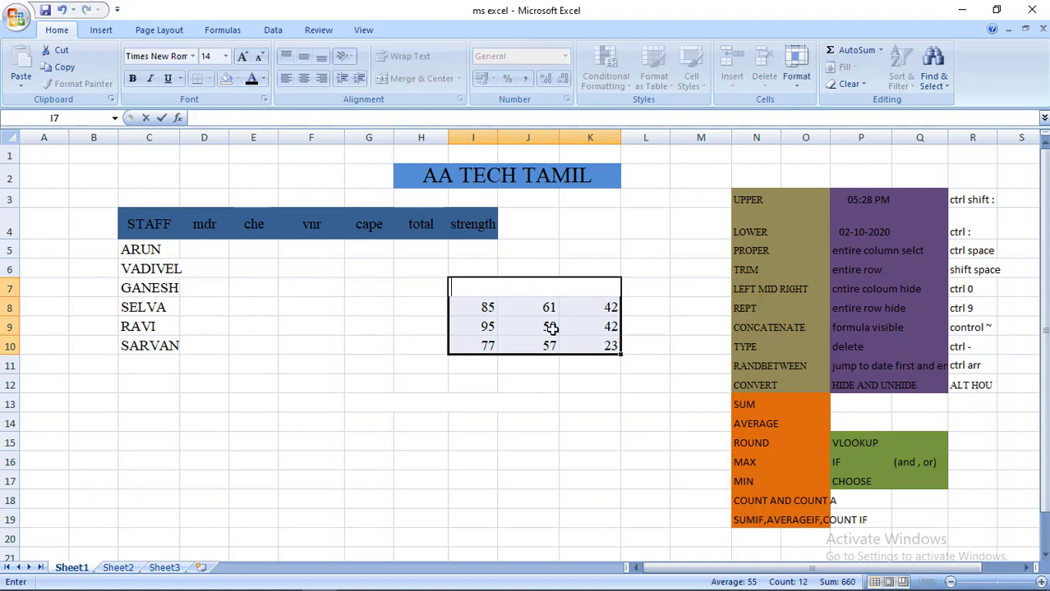
left_click(593, 344)
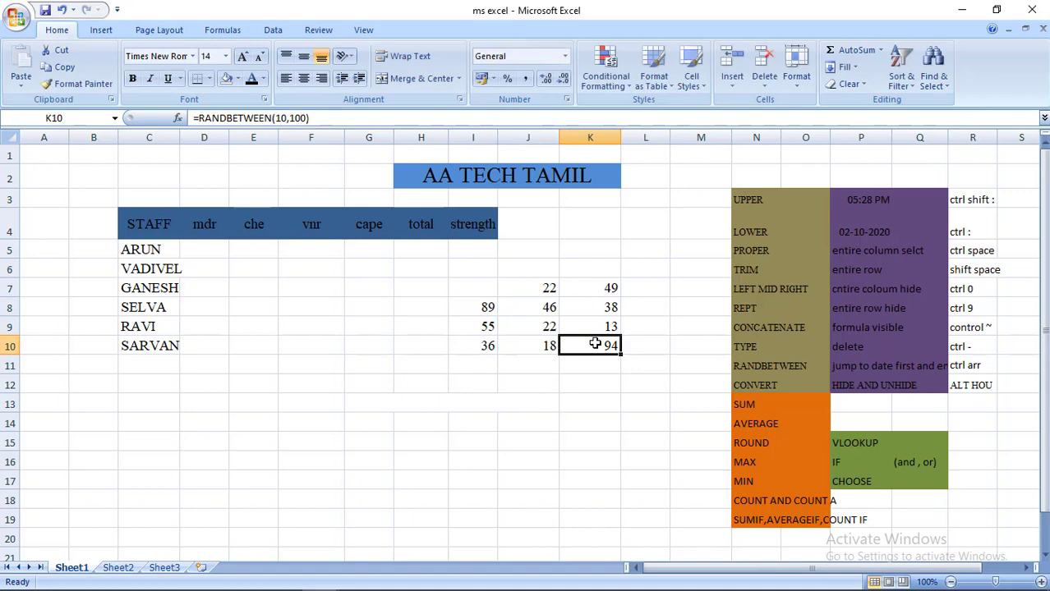
key("shift+Up")
key("shift+Up")
key("shift+Up")
key("shift+Left")
key("shift+Left")
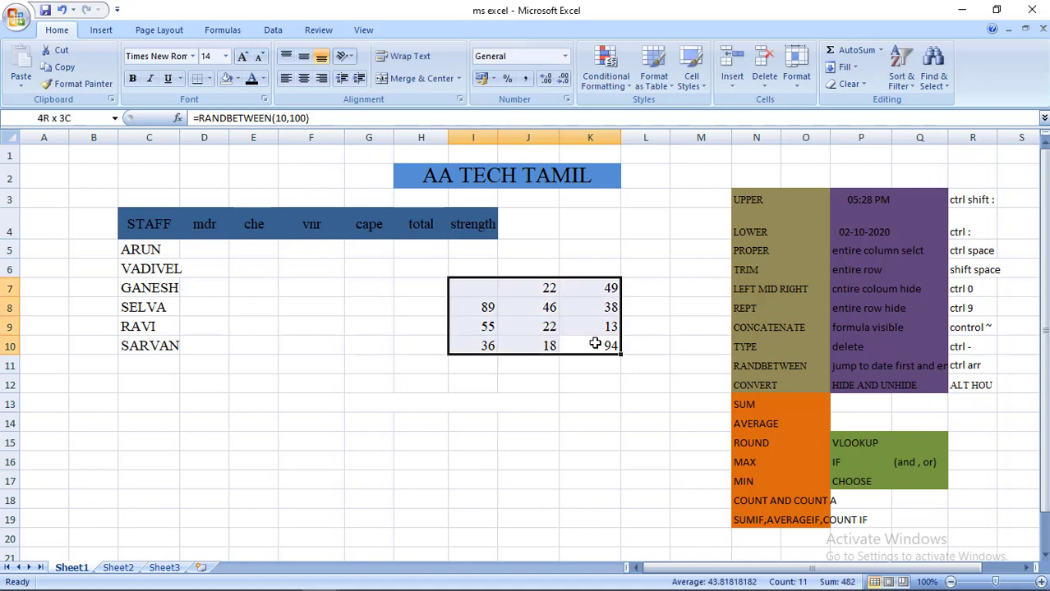
key("Delete")
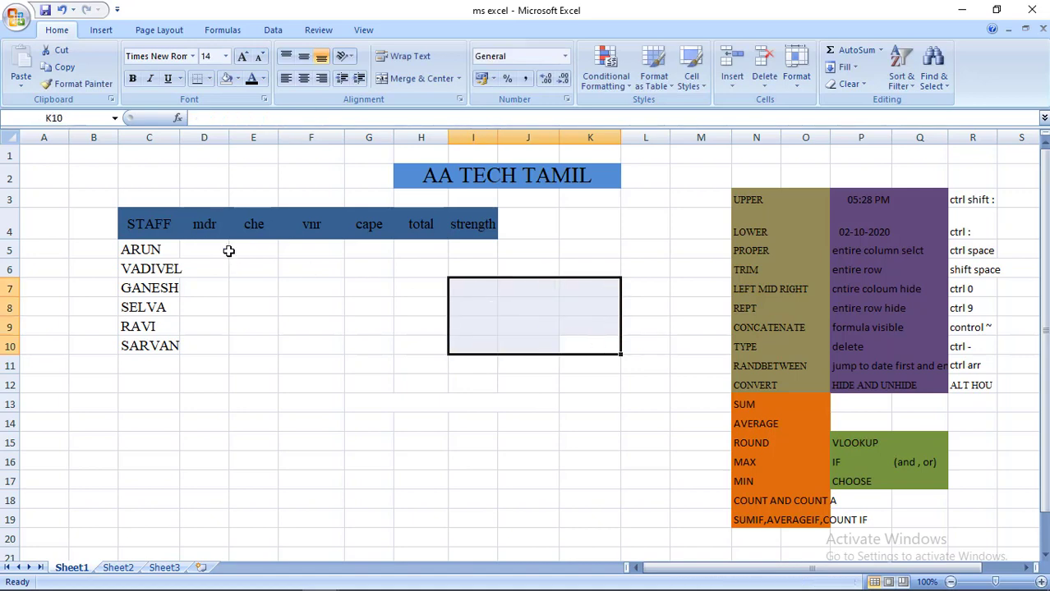
Enter =RANDBETWEEN(20,100) in D5 and fill it across to G5 and down to row 10
left_click(223, 250)
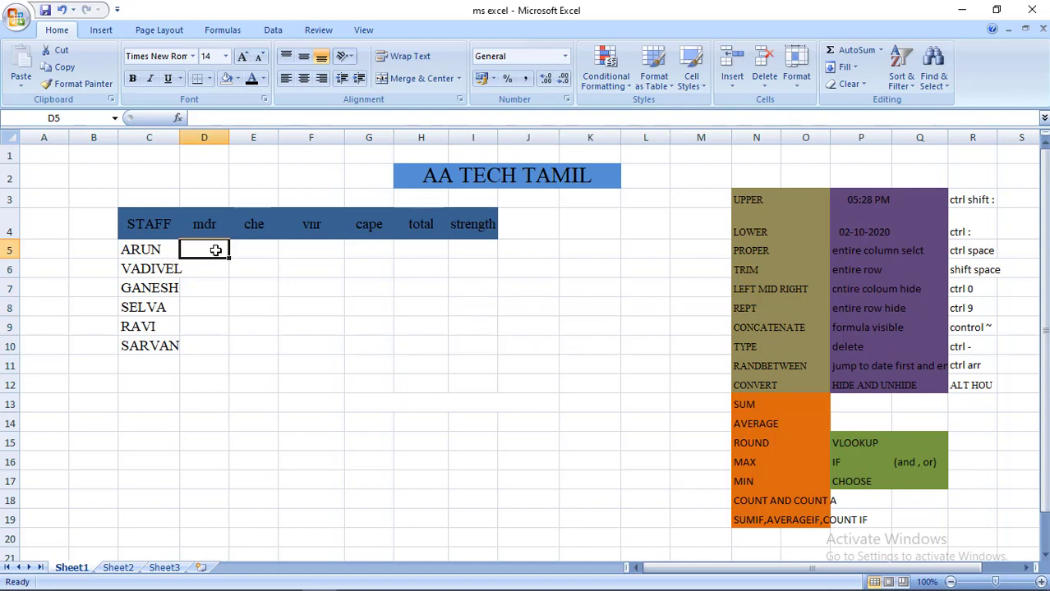
key("BackSpace")
type("=re")
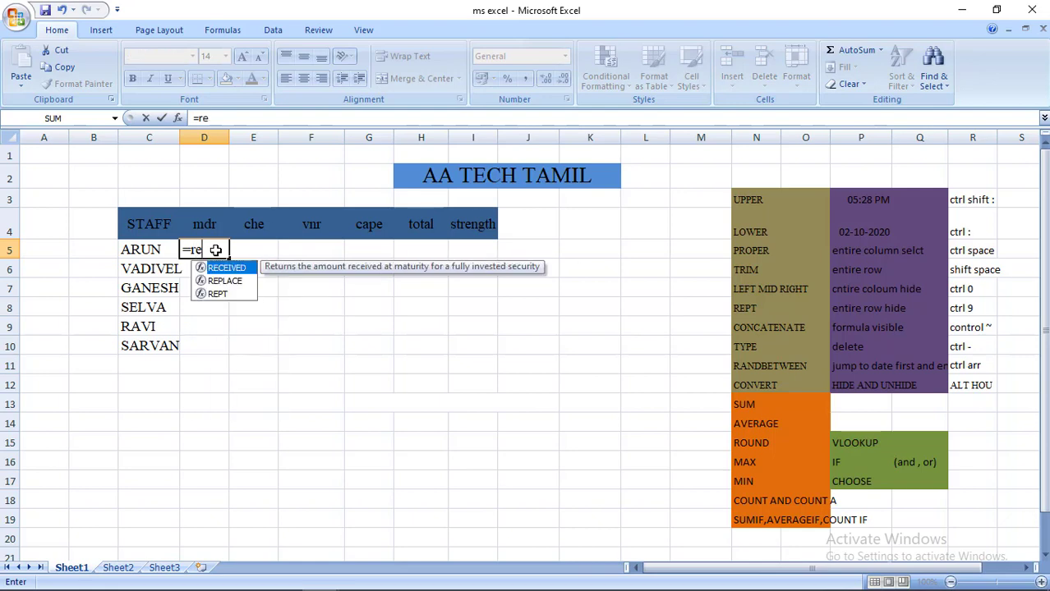
key("BackSpace")
type("andbet")
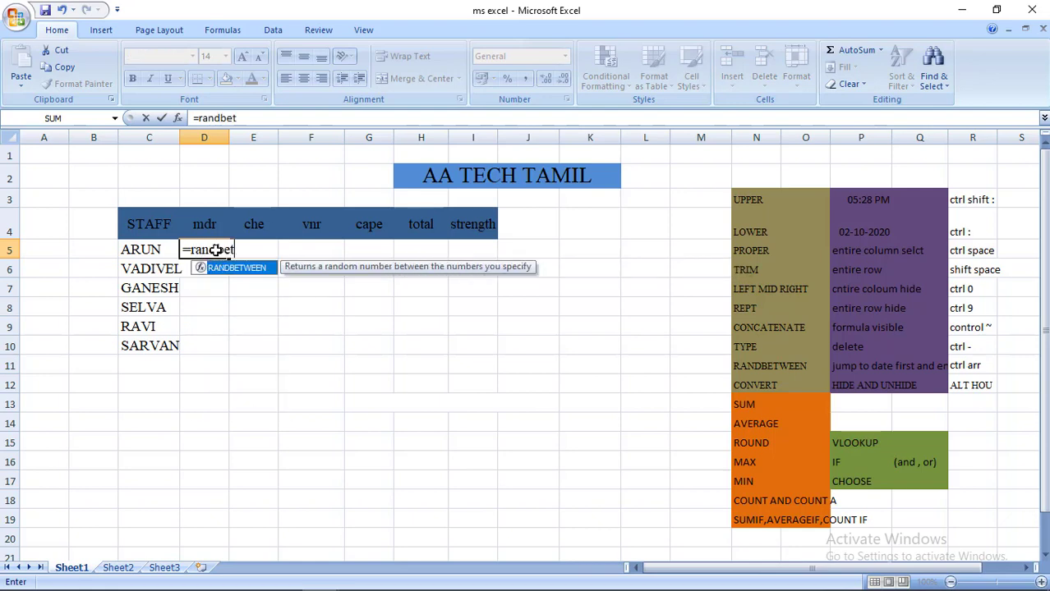
type("wee")
type("n(")
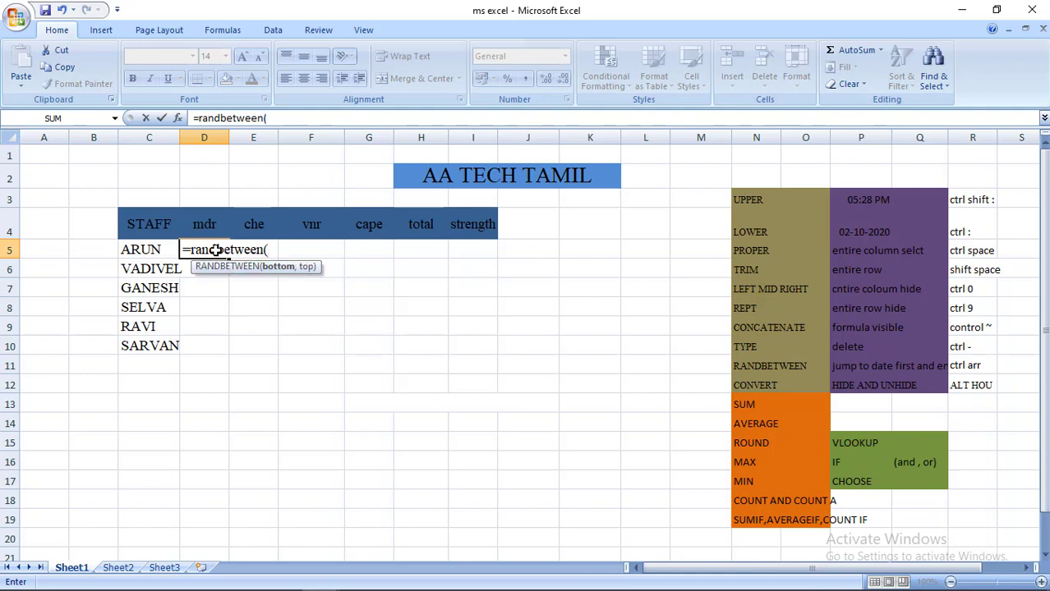
type("20")
type("20,1")
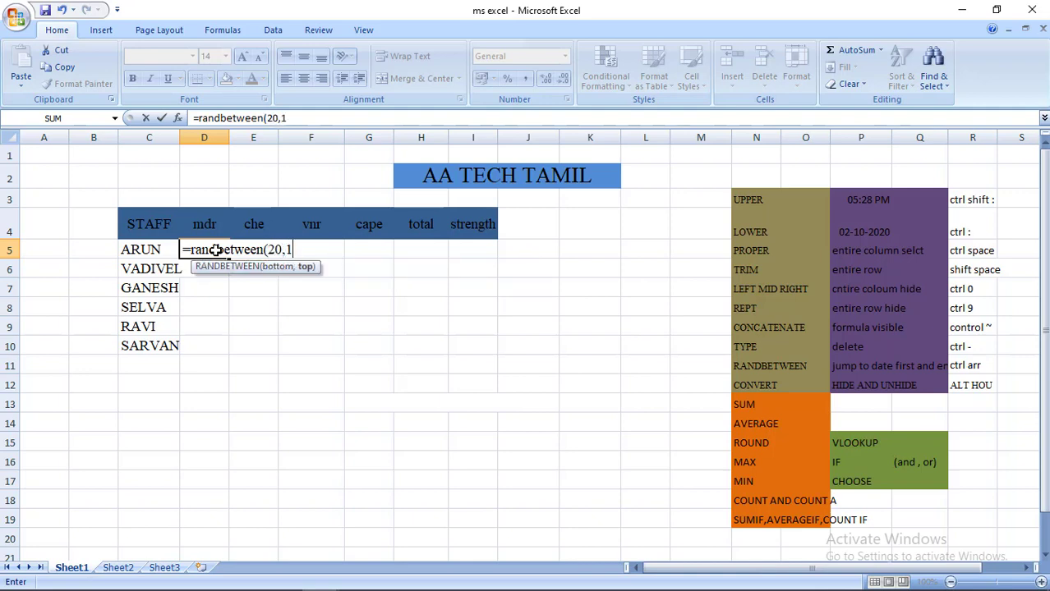
type("00)")
key("Return")
left_click(212, 249)
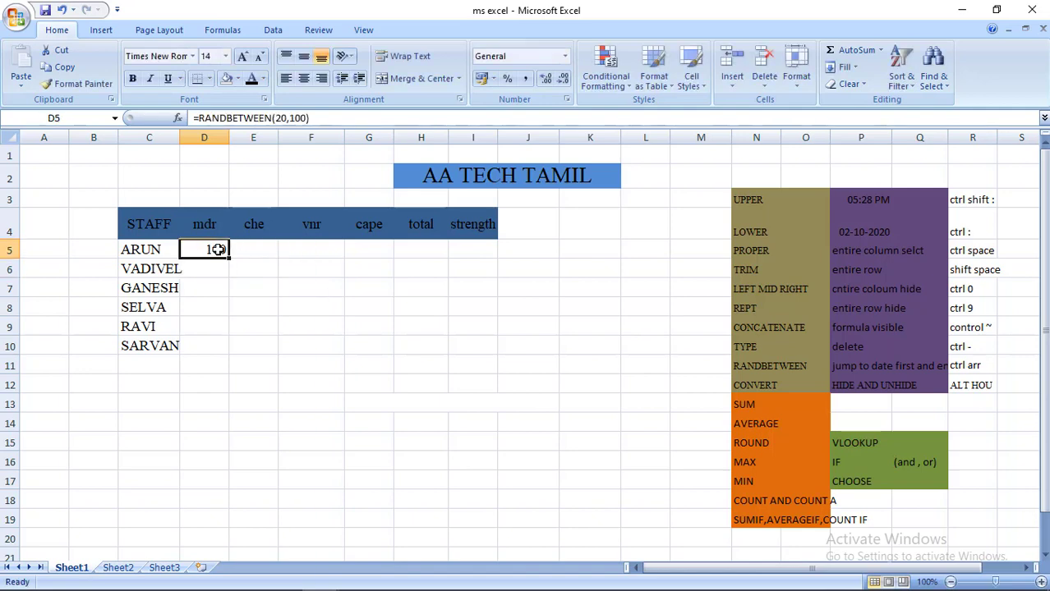
mouse_move(229, 258)
left_mouse_down()
mouse_move(352, 315)
mouse_move(405, 309)
left_mouse_up()
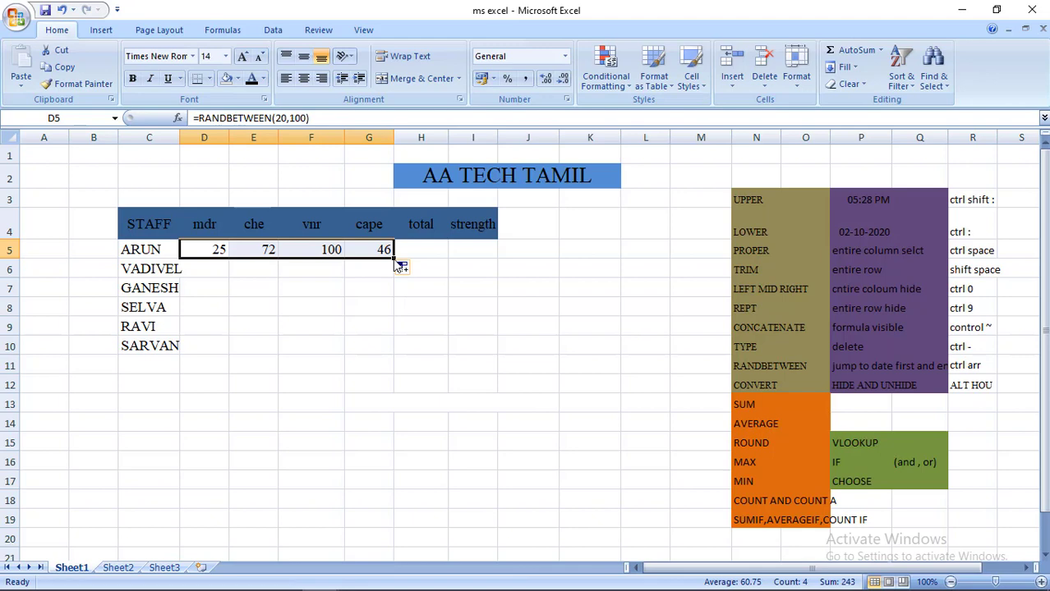
left_click_drag(395, 259, 399, 355)
left_click(480, 310)
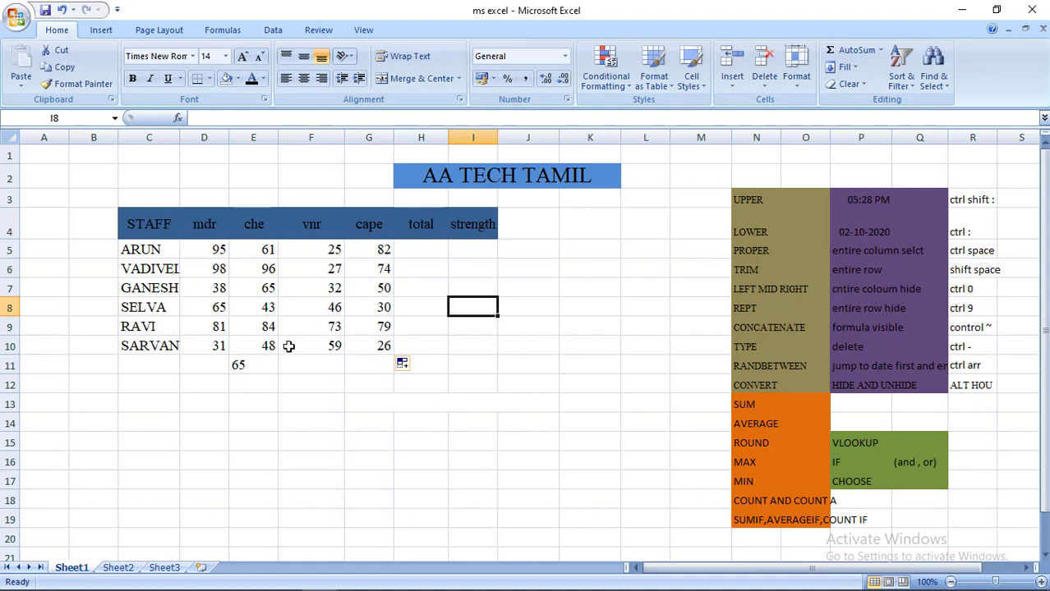
Delete the stray 65 in E11
left_click(258, 362)
key("Delete")
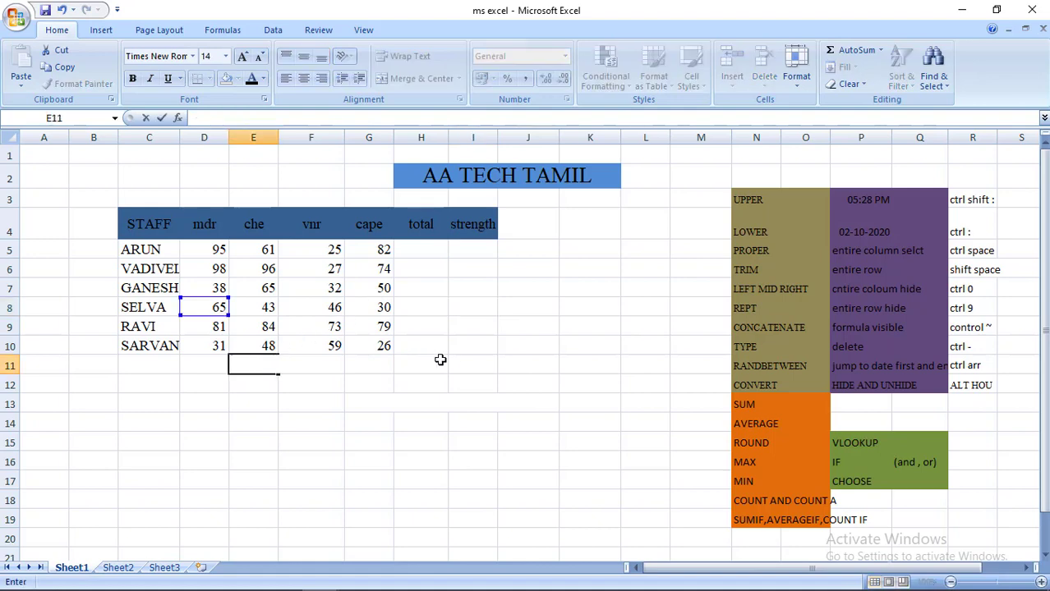
left_click(452, 363)
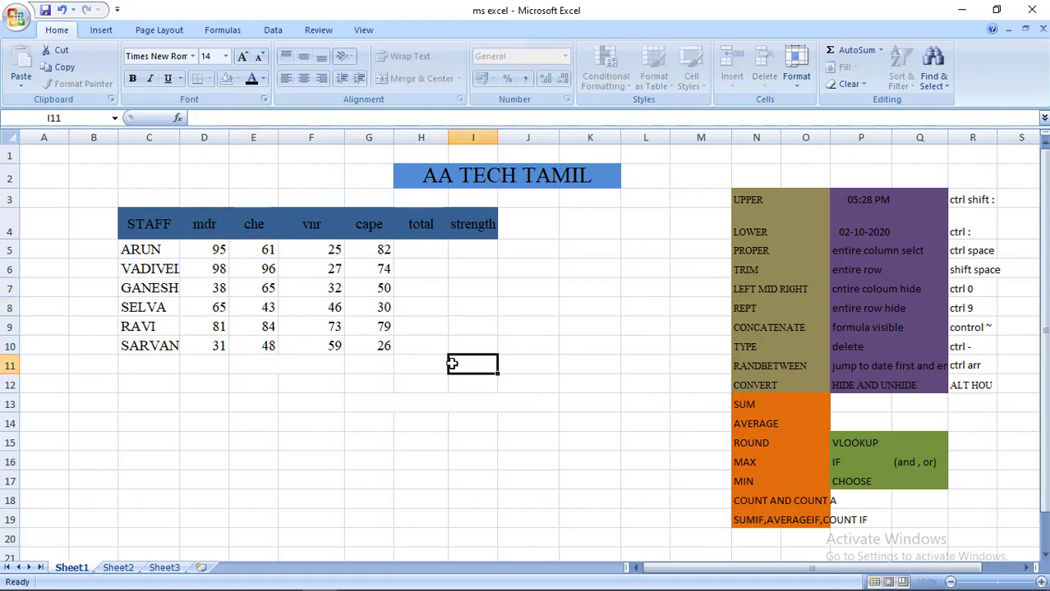
left_click(751, 386)
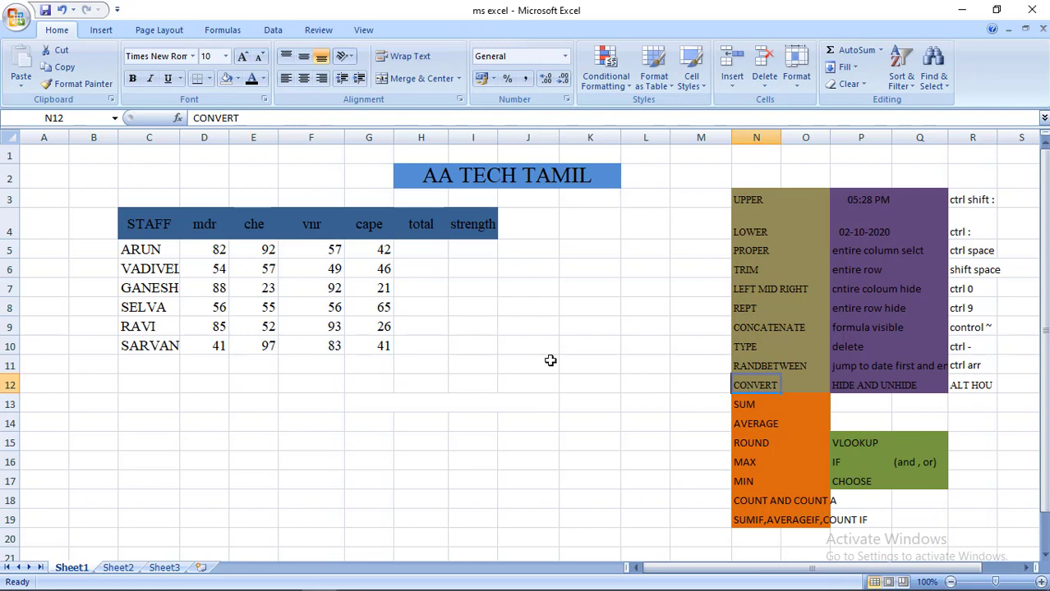
Enter the year values 1, 2 and 3 in I10:I12
left_click(475, 344)
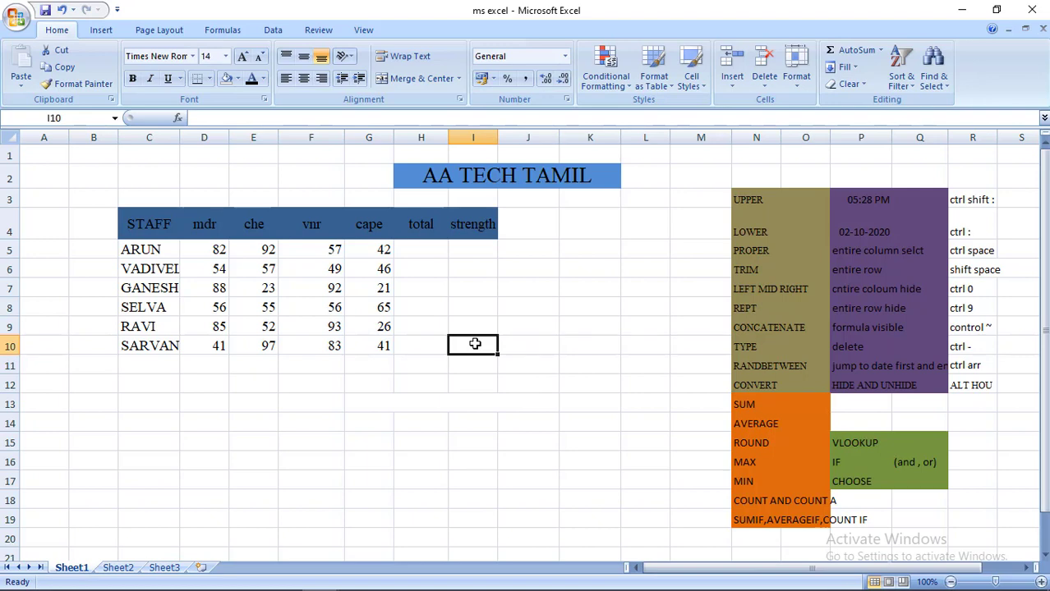
type("1")
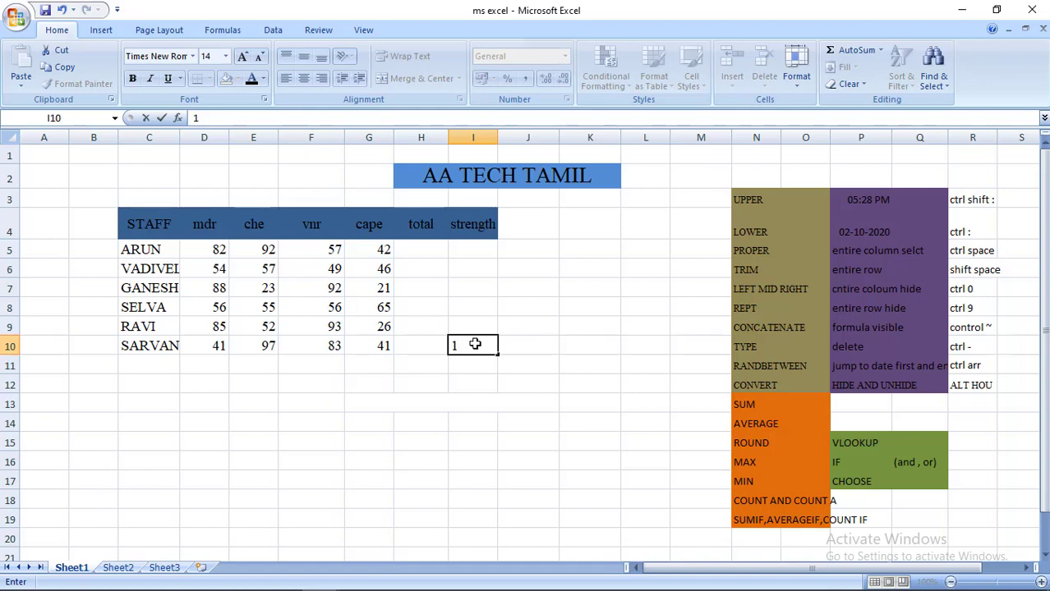
key("Tab")
key("Down")
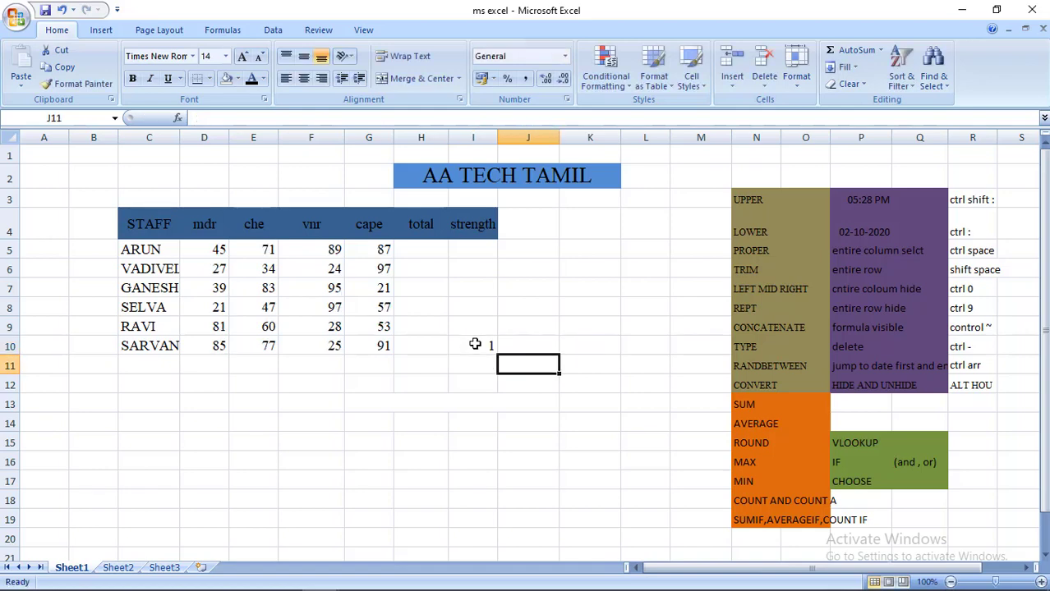
key("Left")
type("2")
key("Tab")
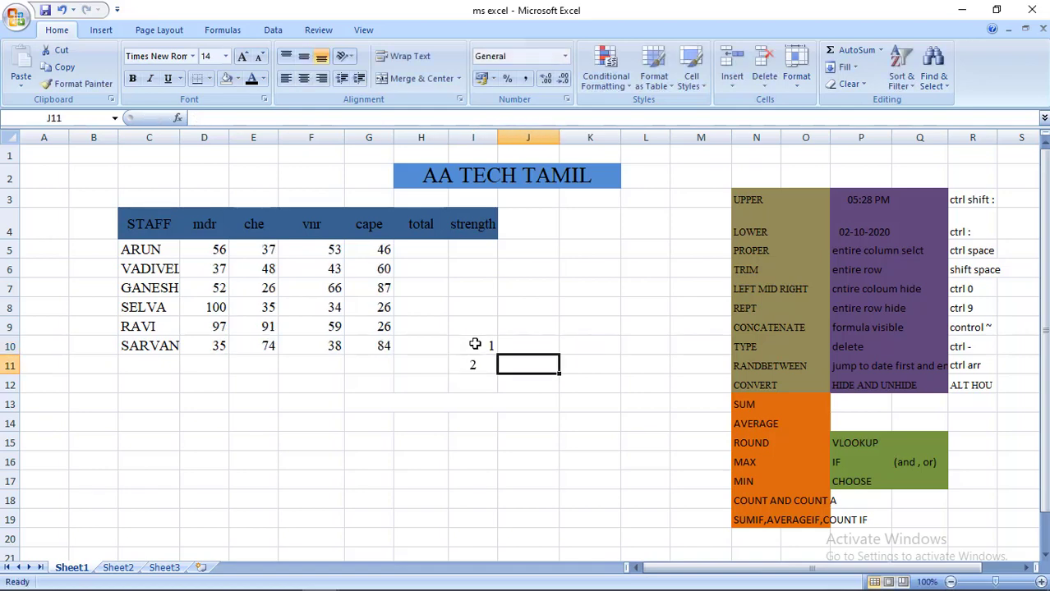
key("Down")
key("Left")
type("3")
key("Tab")
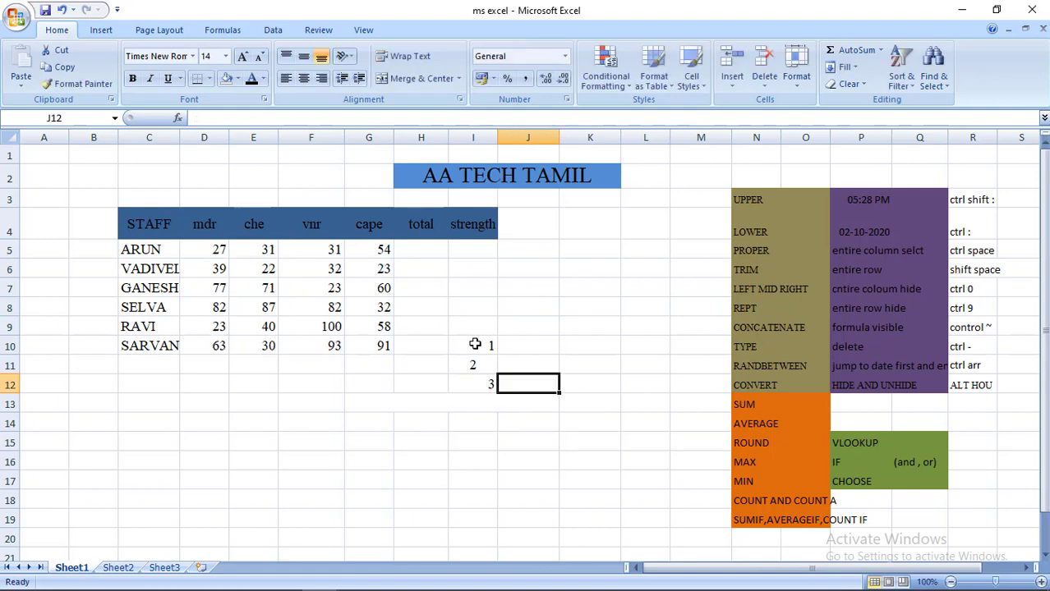
key("Up")
key("Left")
key("Down")
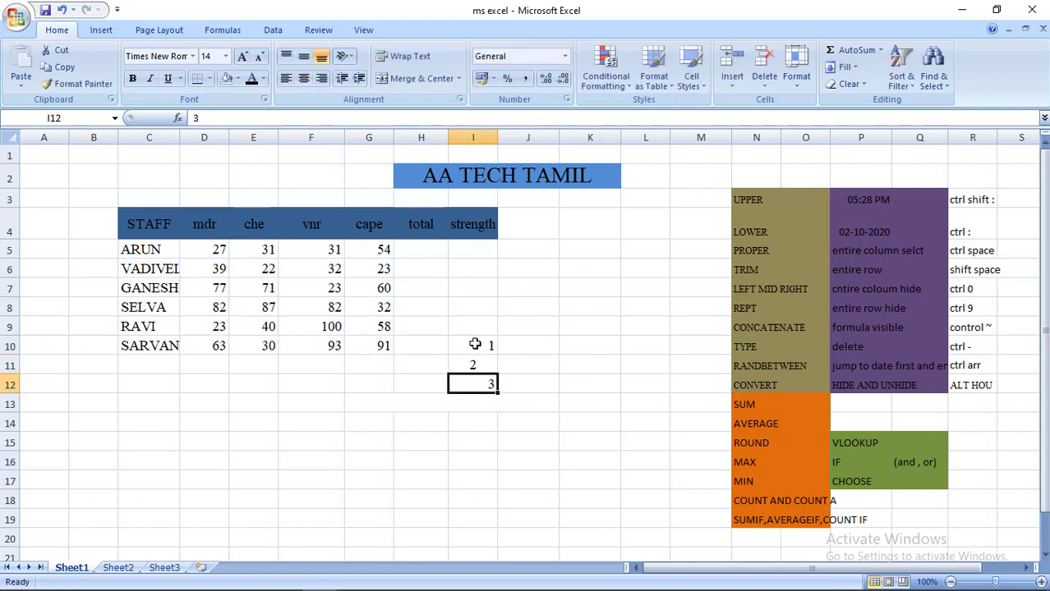
Add the headings 'year' in I9 and 'days' in K9
key("Up")
key("Up")
key("Up")
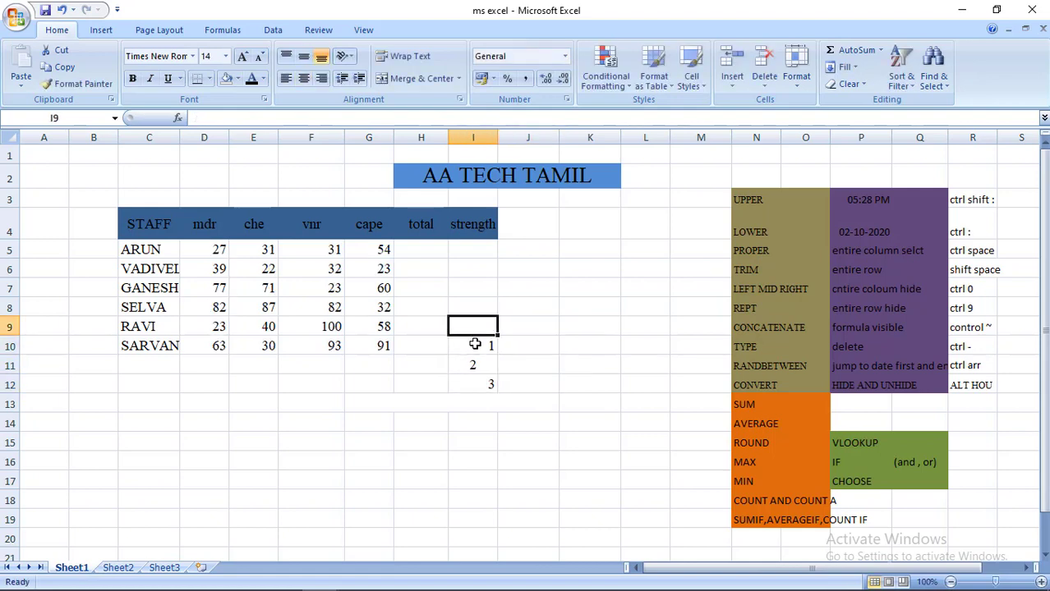
type("year")
key("Right")
key("Right")
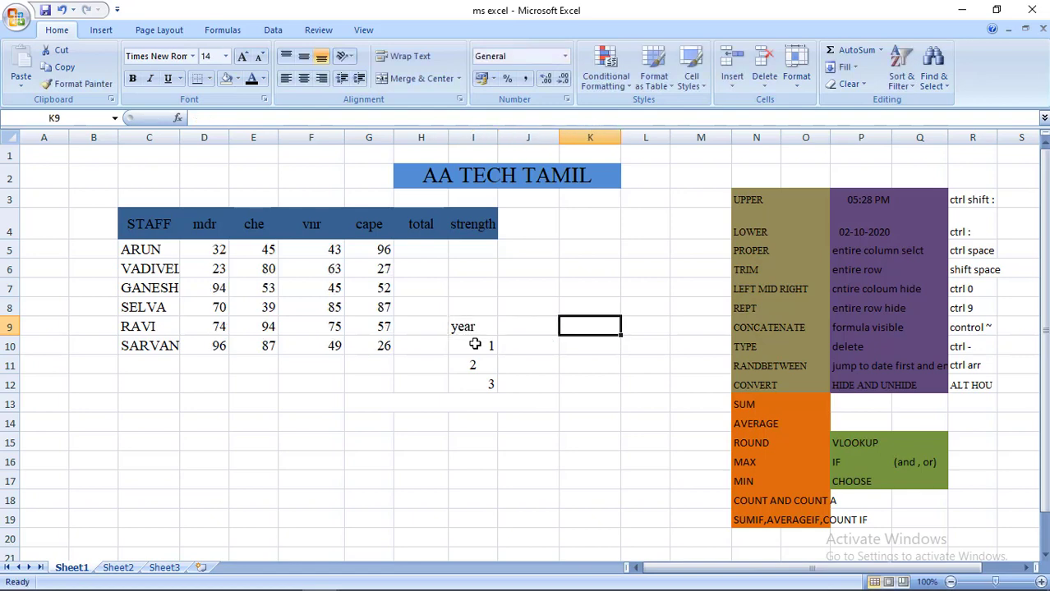
type("days")
key("Down")
key("Down")
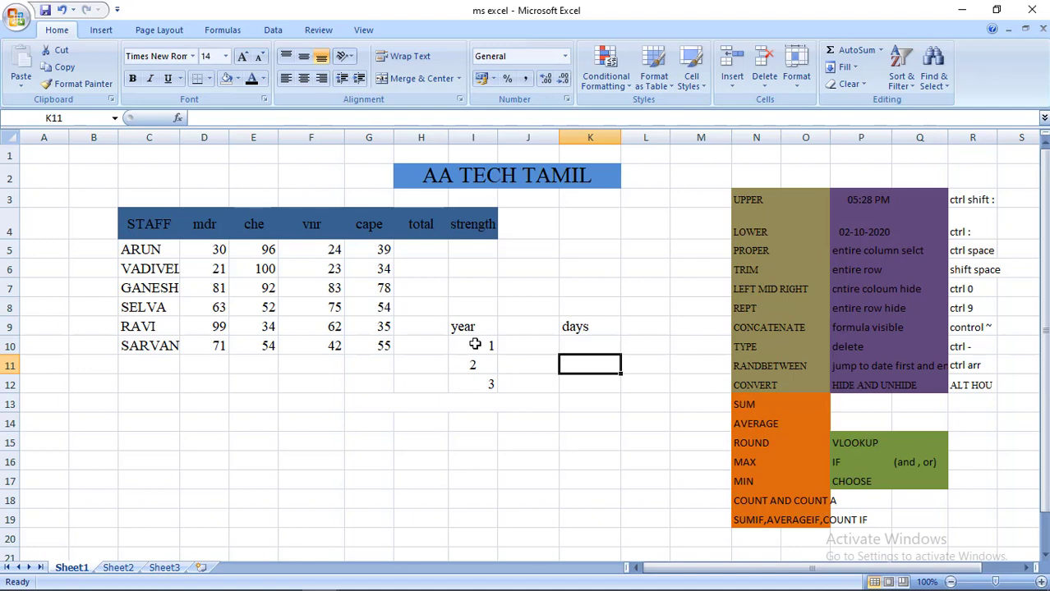
Enter a test value of 2 in J10 beside year 1
key("Up")
key("Left")
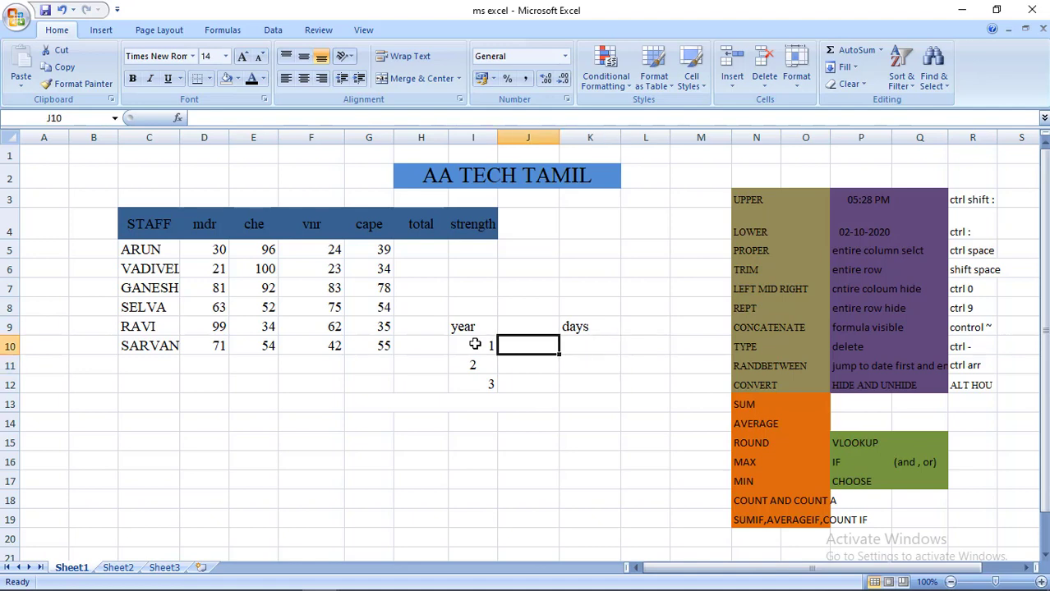
key("Right")
key("Left")
type("2")
key("Right")
key("Left")
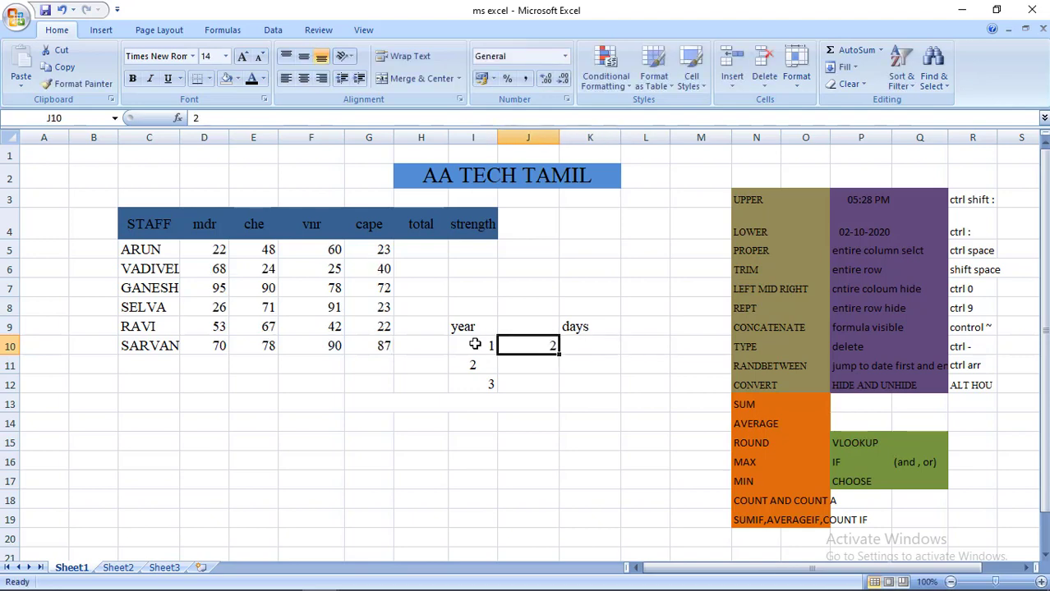
key("Left")
key("Left")
key("Left")
key("Left")
key("Down")
key("Down")
Enter test values of 2 in E12 and E13, then delete both
key("Right")
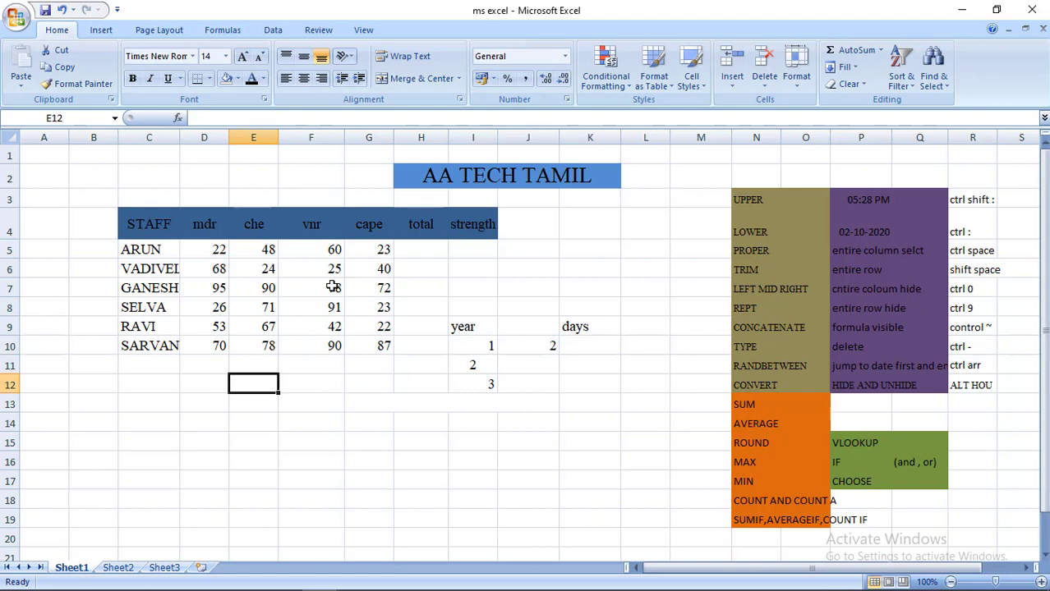
type("2")
key("Right")
key("Left")
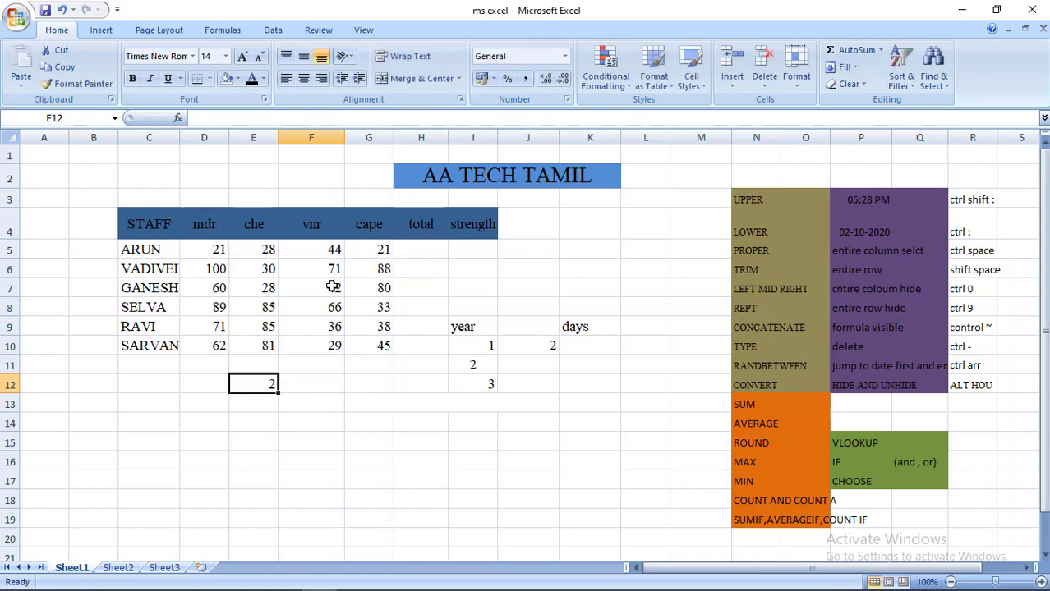
key("Down")
type("2")
key("shift+Right")
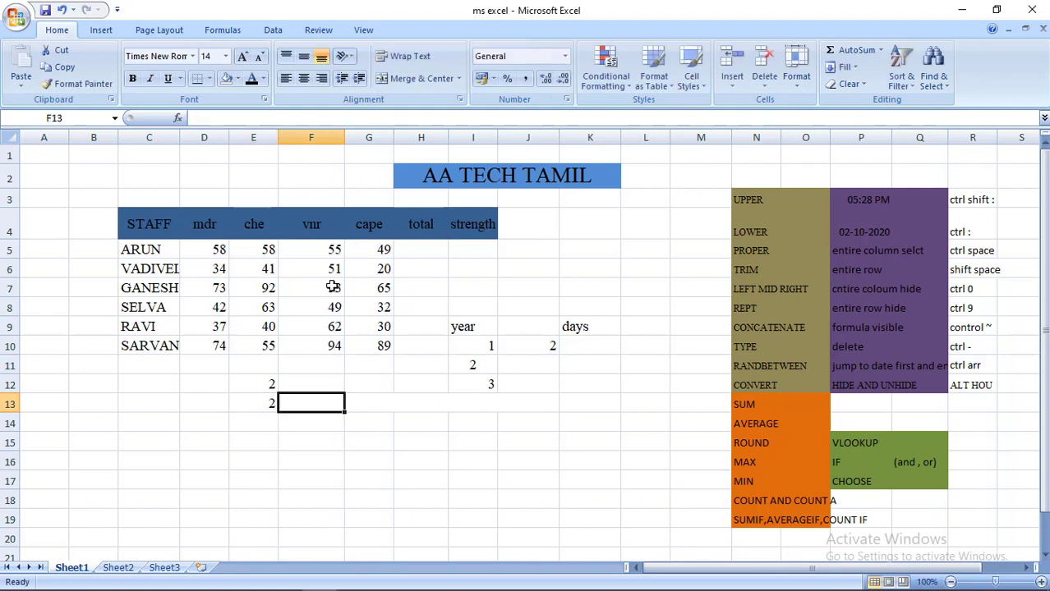
key("shift+Right")
key("shift+Right")
key("shift+Right")
key("shift+Left")
key("shift+Left")
key("shift+Left")
key("shift+Left")
key("Up")
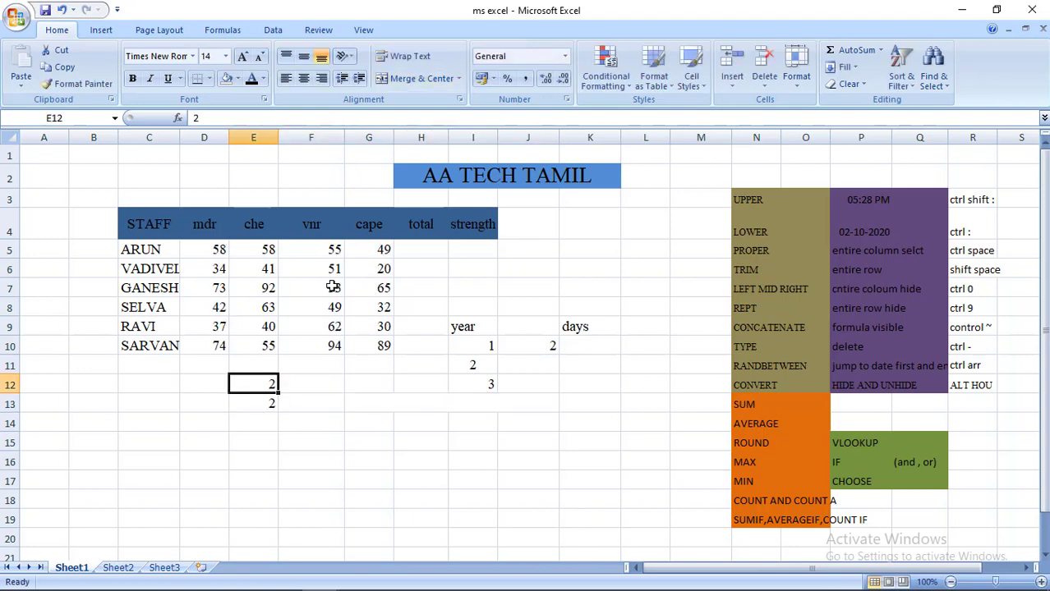
key("Delete")
key("Down")
key("Right")
key("Left")
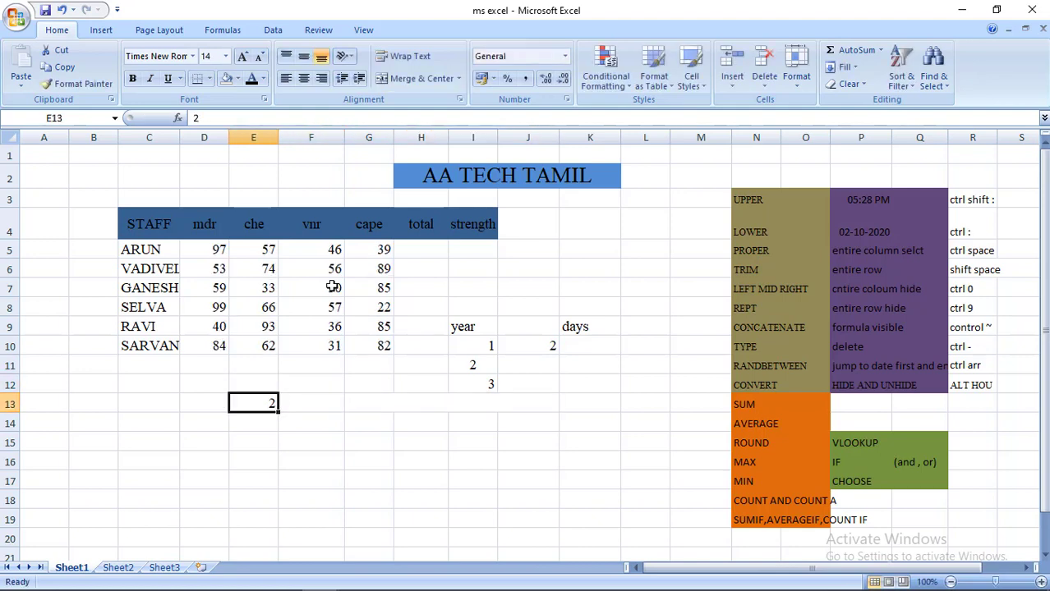
key("Delete")
Delete the stray 2 in J10, leaving K10 ready for the days formula
key("Right")
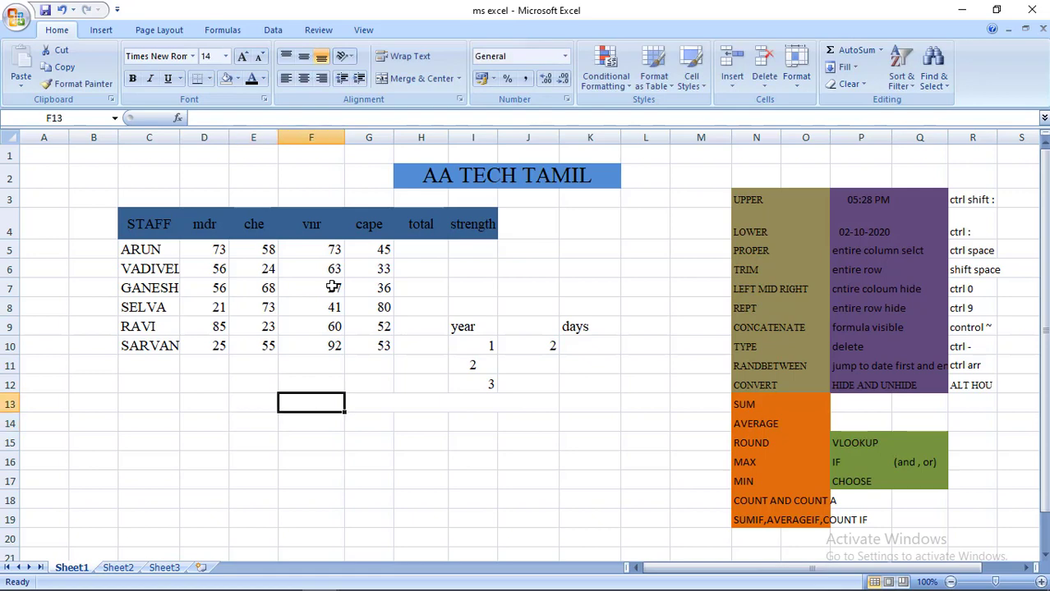
key("Right")
key("Right")
key("Right")
key("Left")
key("shift+Left")
key("shift+Left")
key("shift+Left")
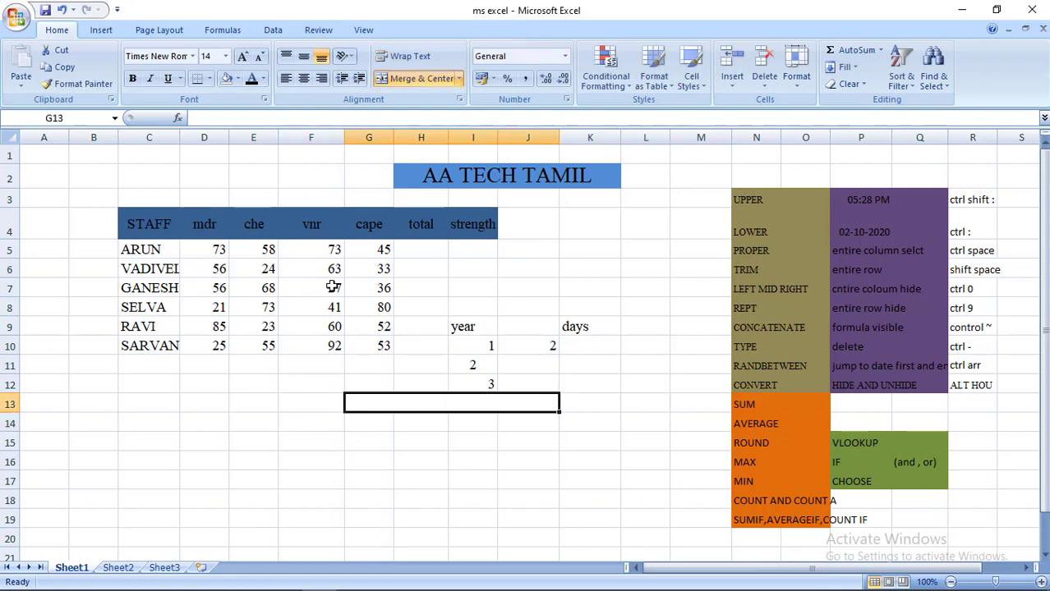
key("Left")
key("Up")
key("Up")
key("Up")
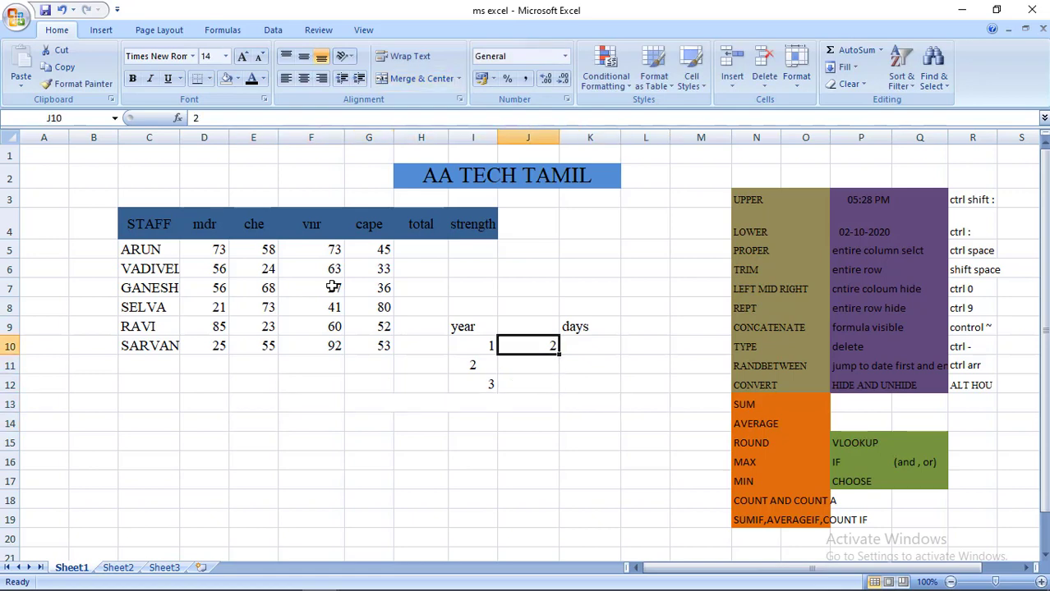
key("Right")
key("Left")
key("Delete")
key("Right")
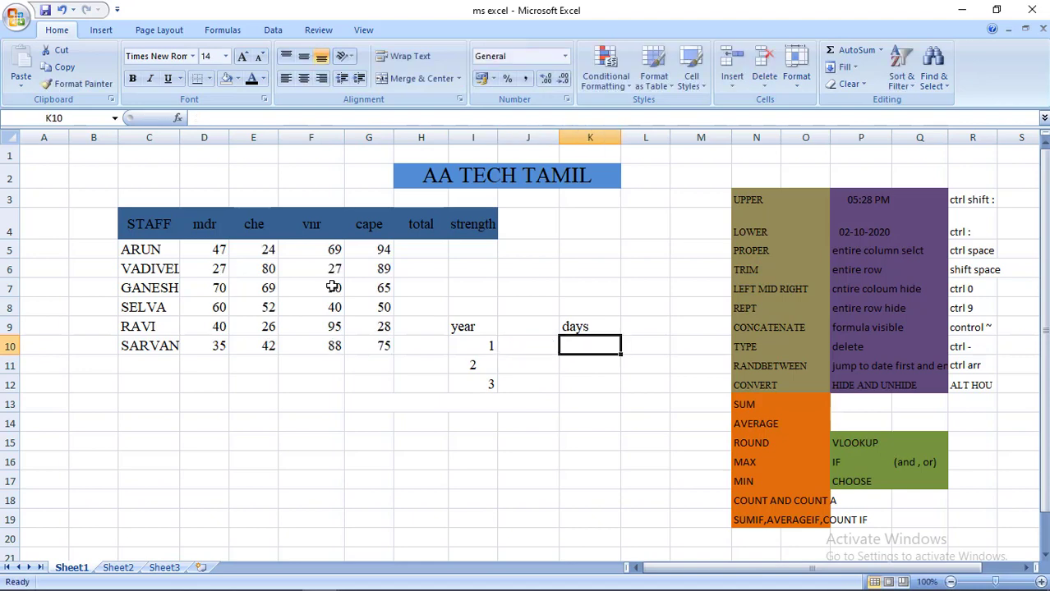
Try entering =convert("yr","day") in K10, which fails with a too-few-arguments error
type("=con")
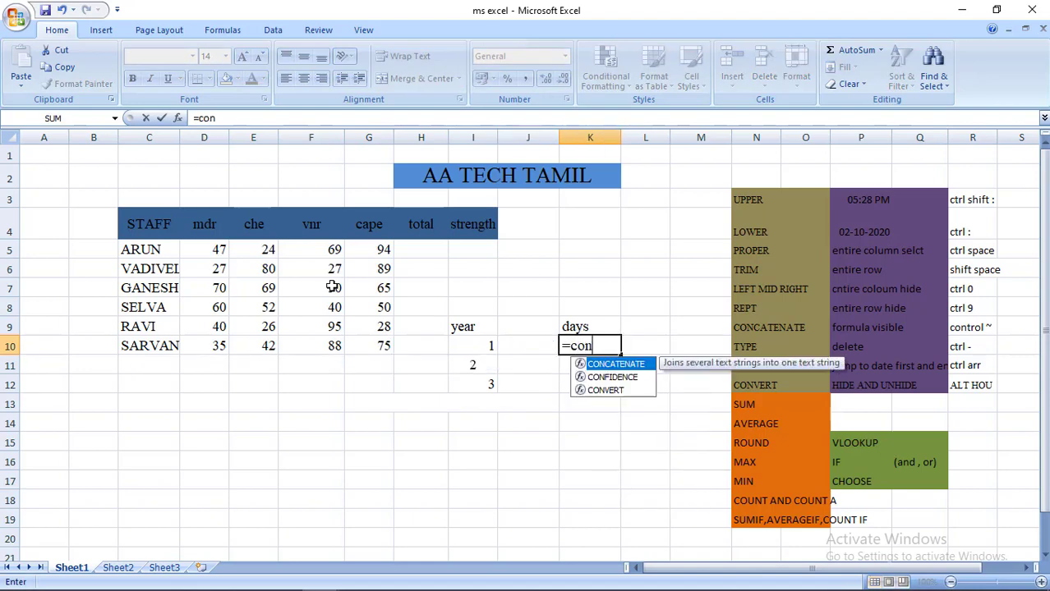
type("vert(")
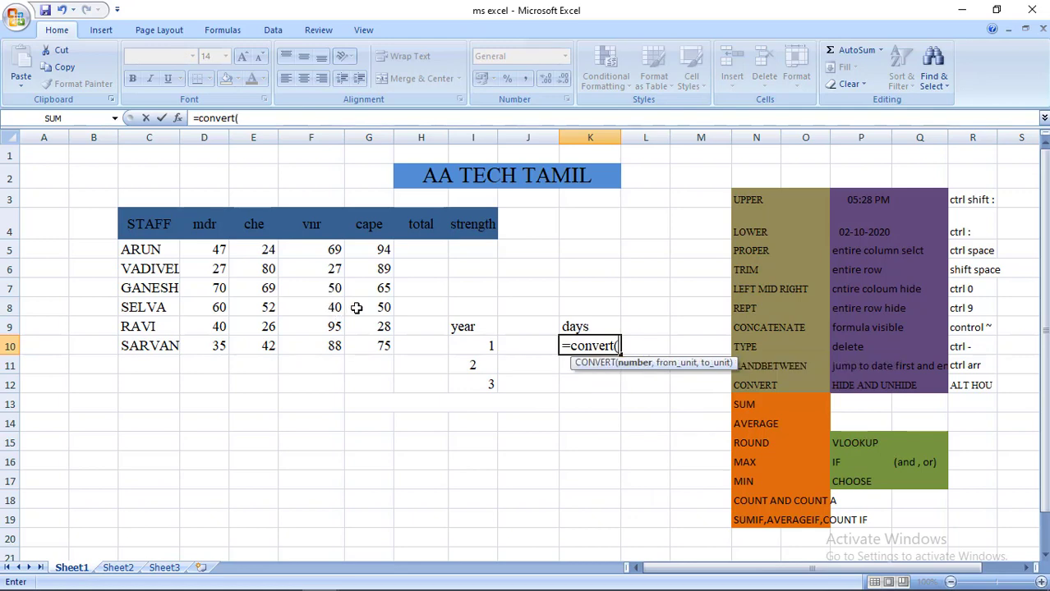
type("y")
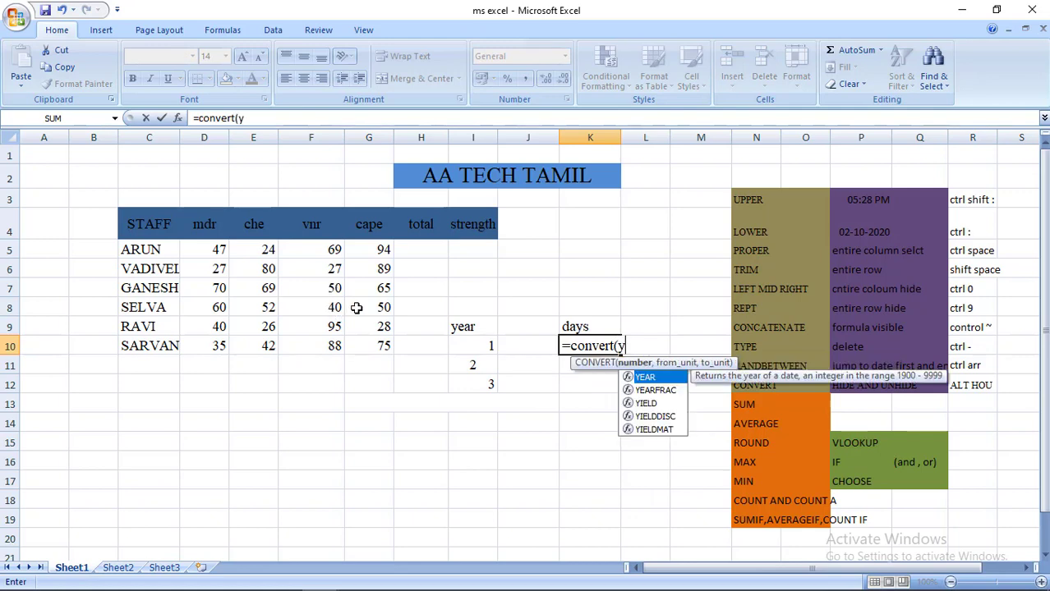
type("r")
key("BackSpace")
key("BackSpace")
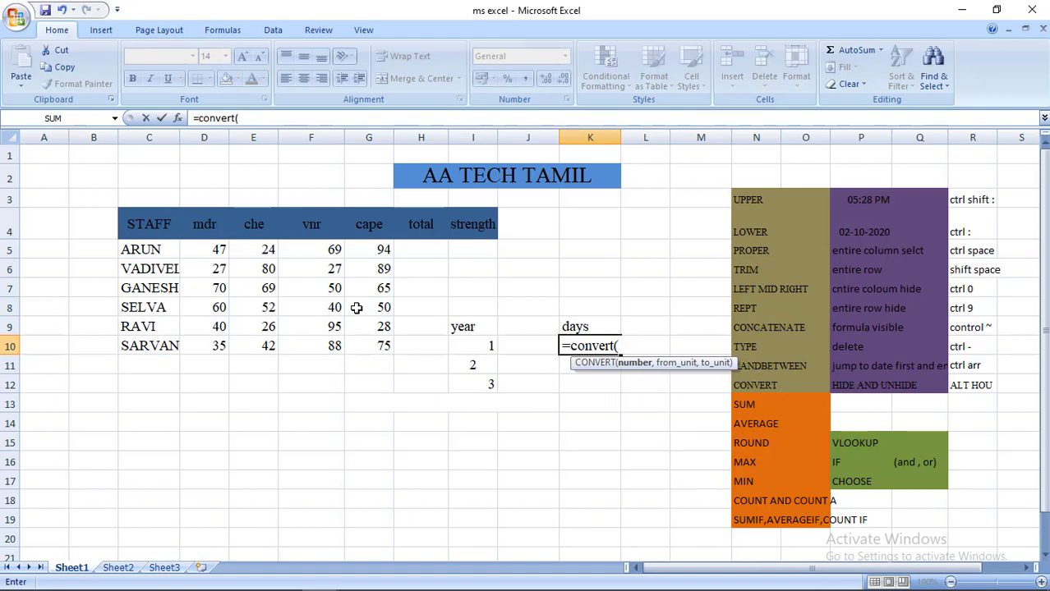
type("\"")
type("yr\"")
type(",")
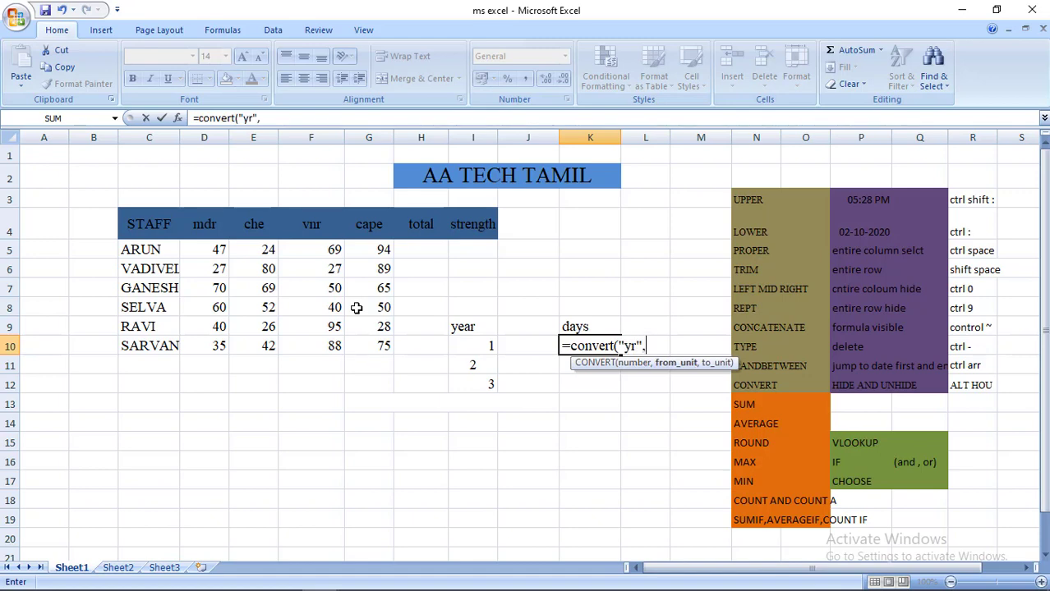
type("\"da")
type("y\"")
type(")")
key("Return")
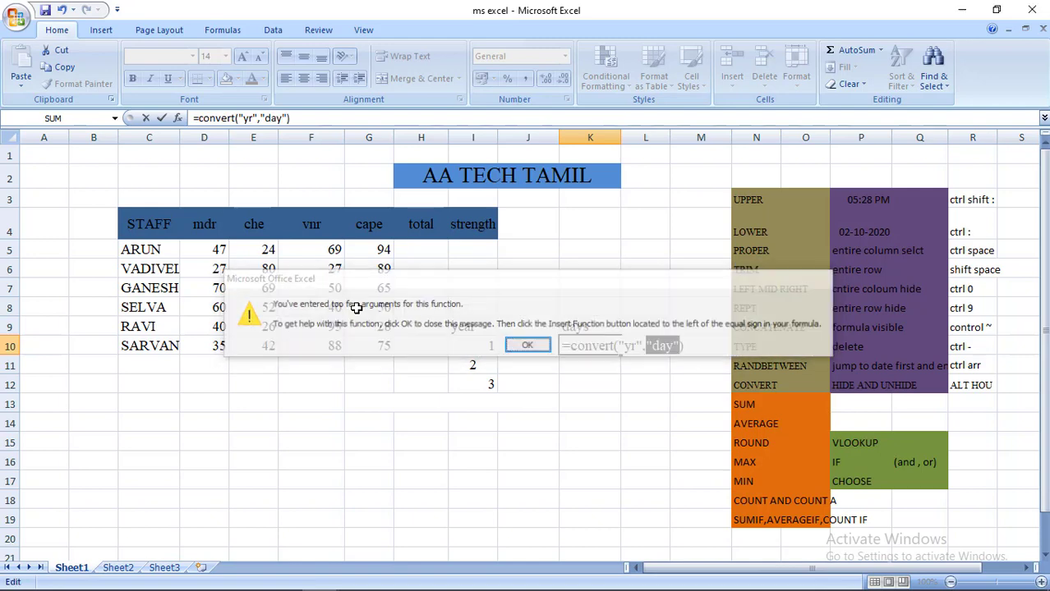
key("Left")
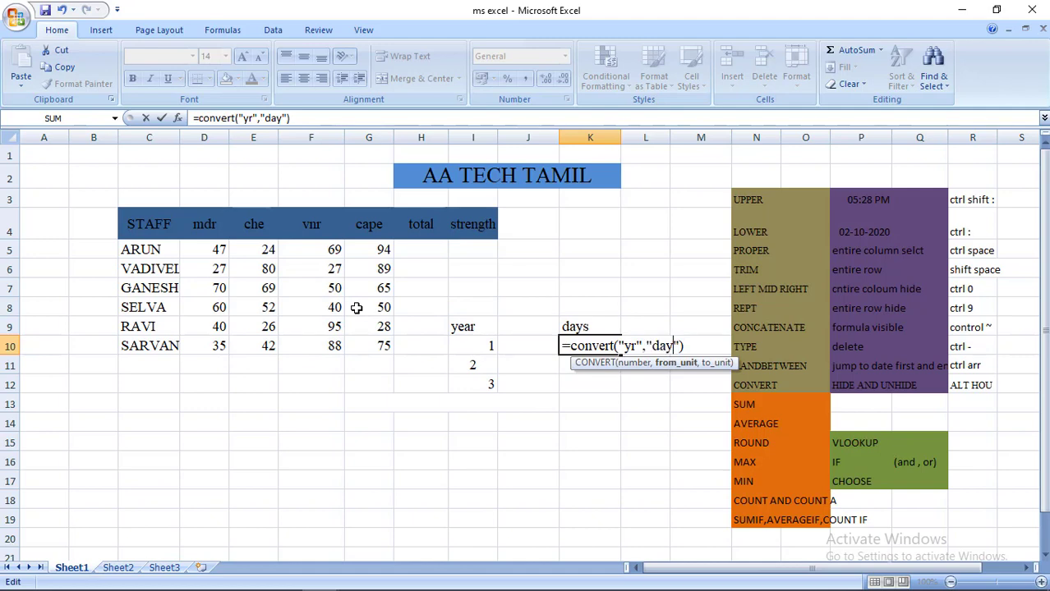
type("s")
key("Return")
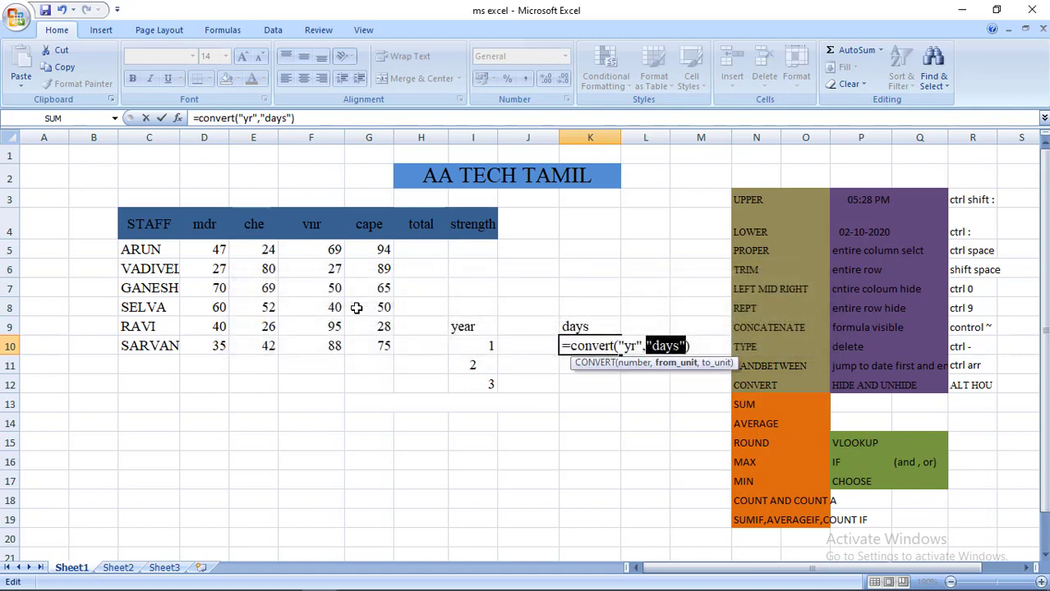
Erase the faulty CONVERT formula so K10 is empty
key("BackSpace")
key("BackSpace")
key("BackSpace")
key("BackSpace")
key("BackSpace")
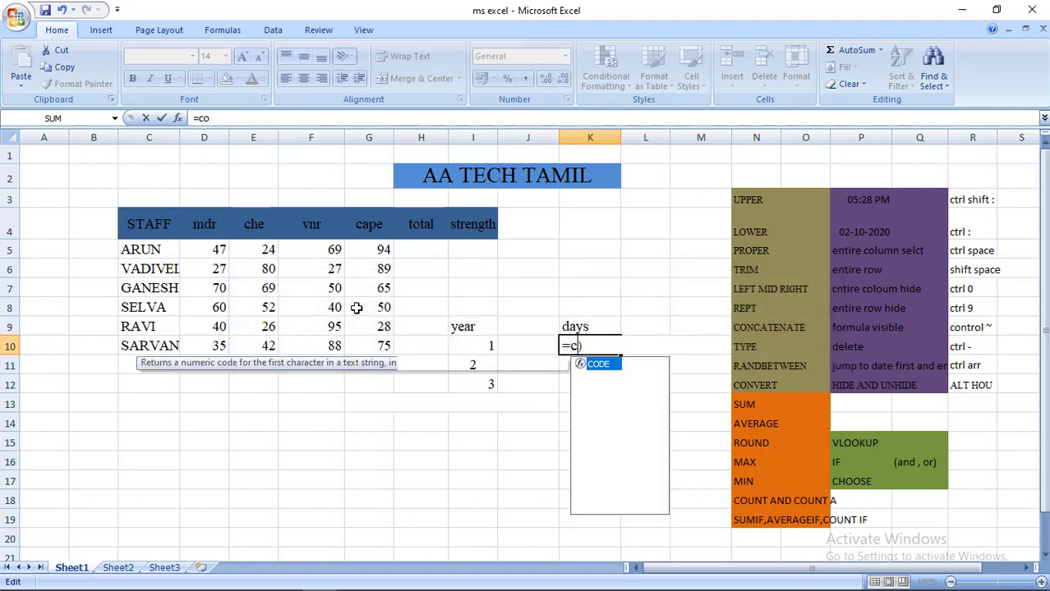
key("BackSpace")
key("BackSpace")
key("Delete")
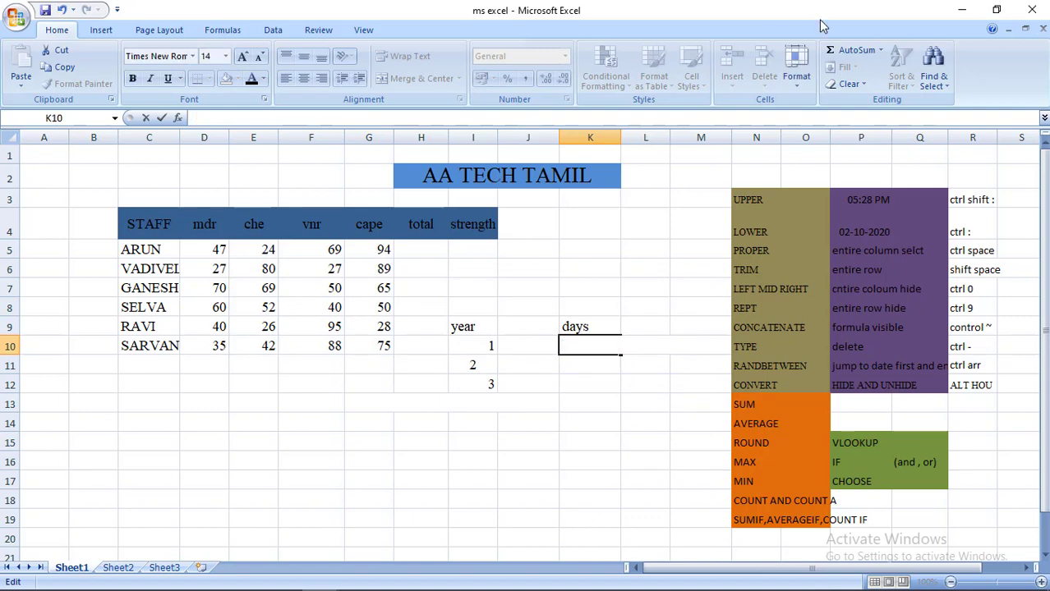
Search Excel Help for 'convert' and open the CONVERT function article
left_click(991, 29)
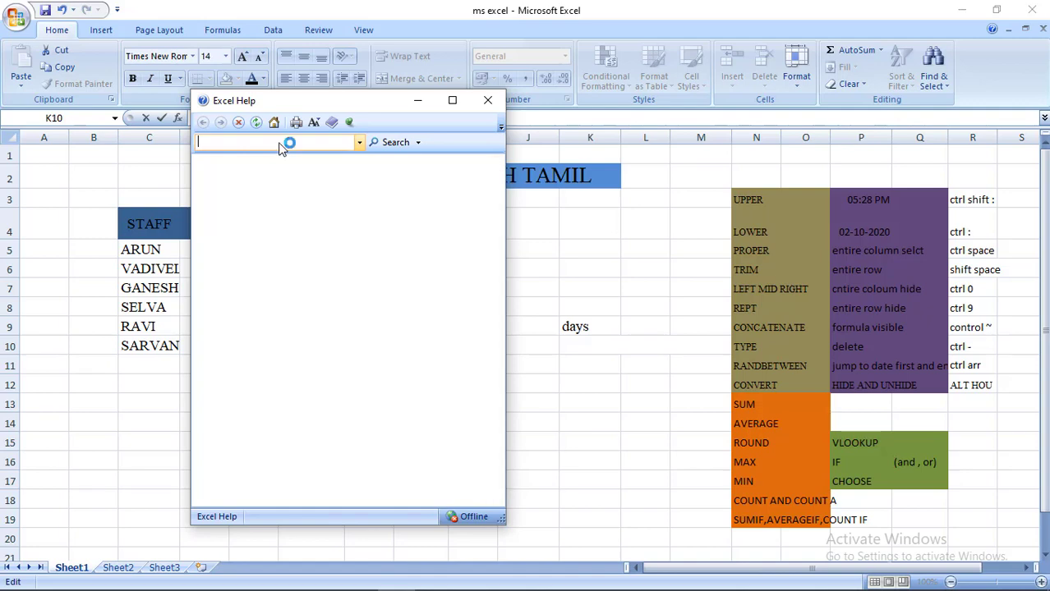
type("typ")
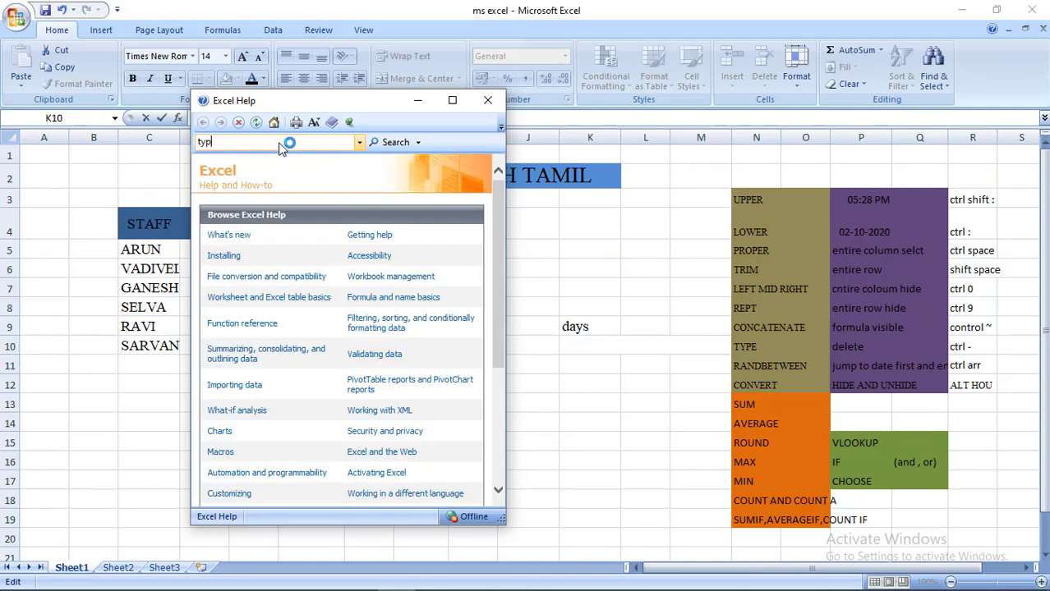
type("e")
type("\\")
key("BackSpace")
key("BackSpace")
key("BackSpace")
type("conve")
type("rt")
left_click(393, 143)
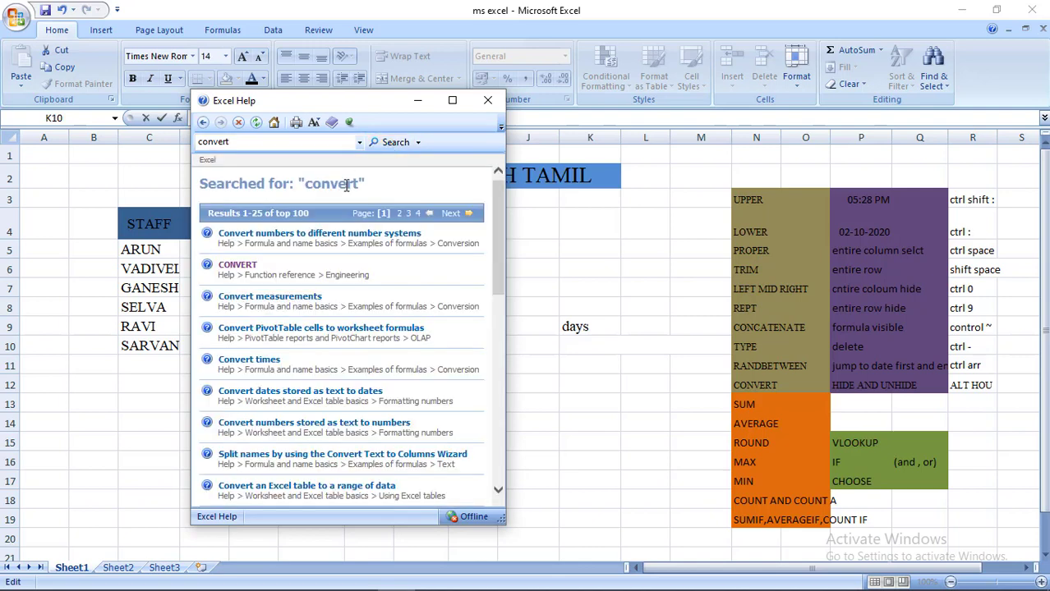
left_click(236, 266)
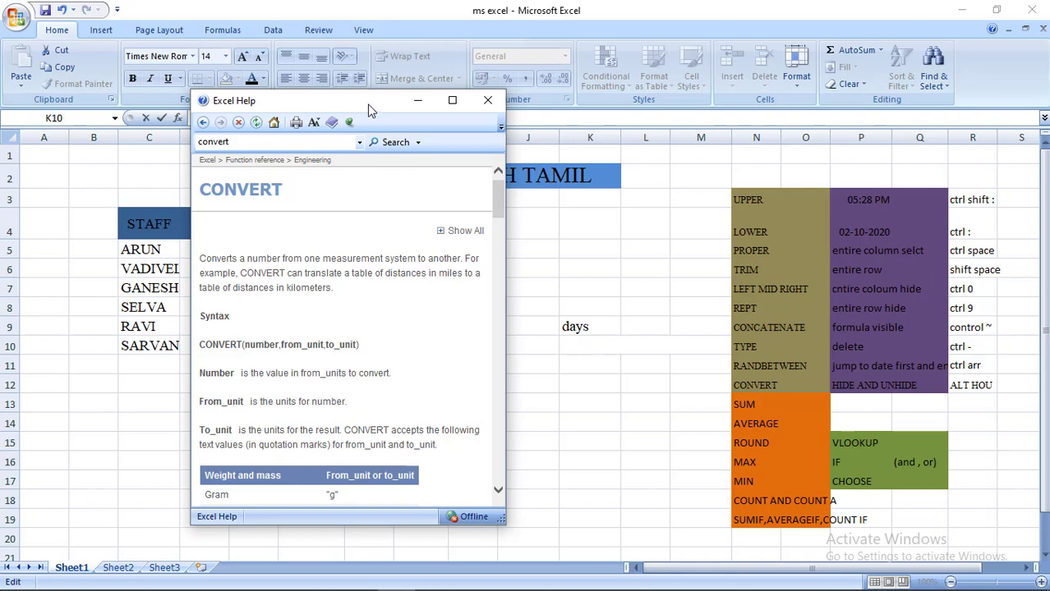
Move the help window left and scroll to the Time unit codes 'yr' and 'day'
left_click_drag(367, 102, 248, 103)
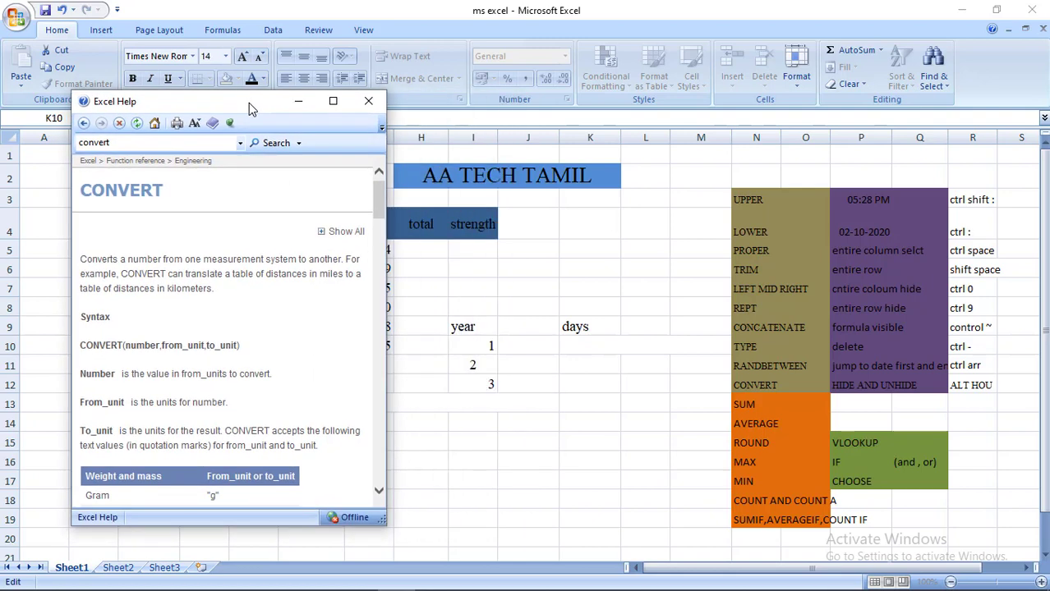
left_click(379, 493)
left_click_drag(379, 493, 380, 501)
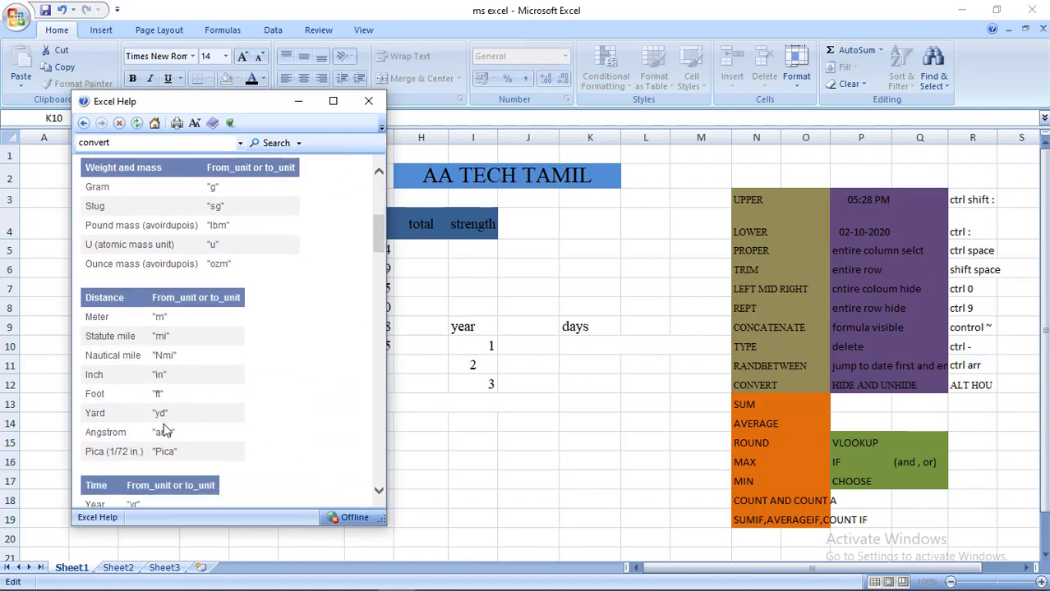
left_click(378, 492)
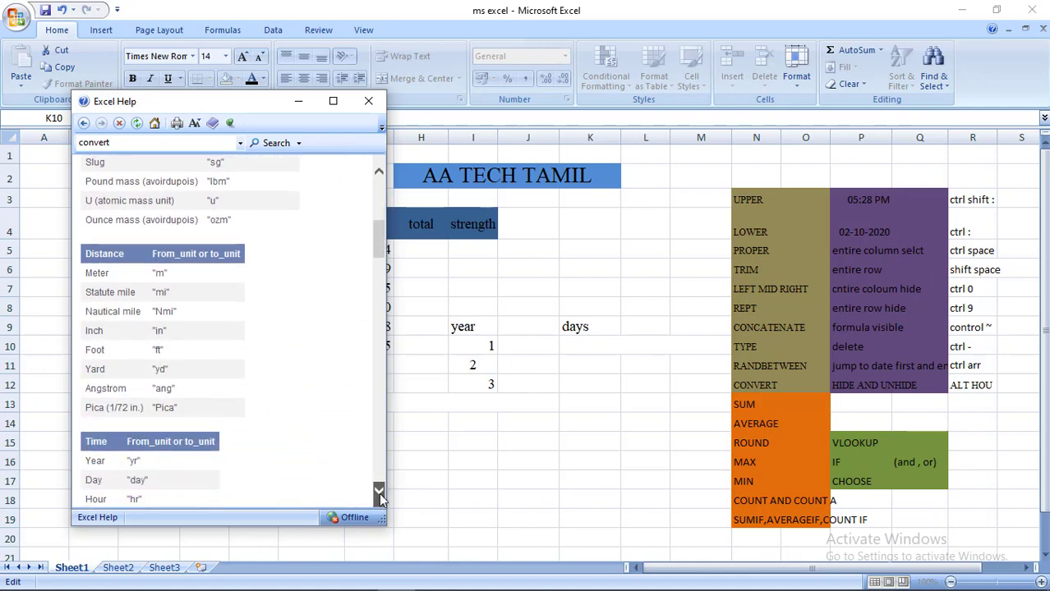
left_click(379, 493)
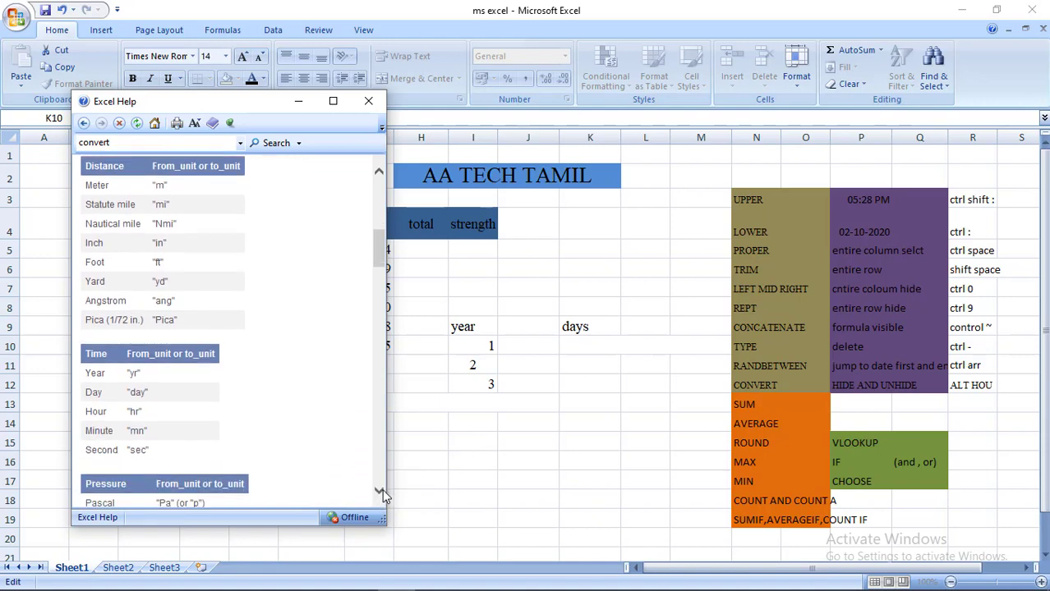
left_click(379, 490)
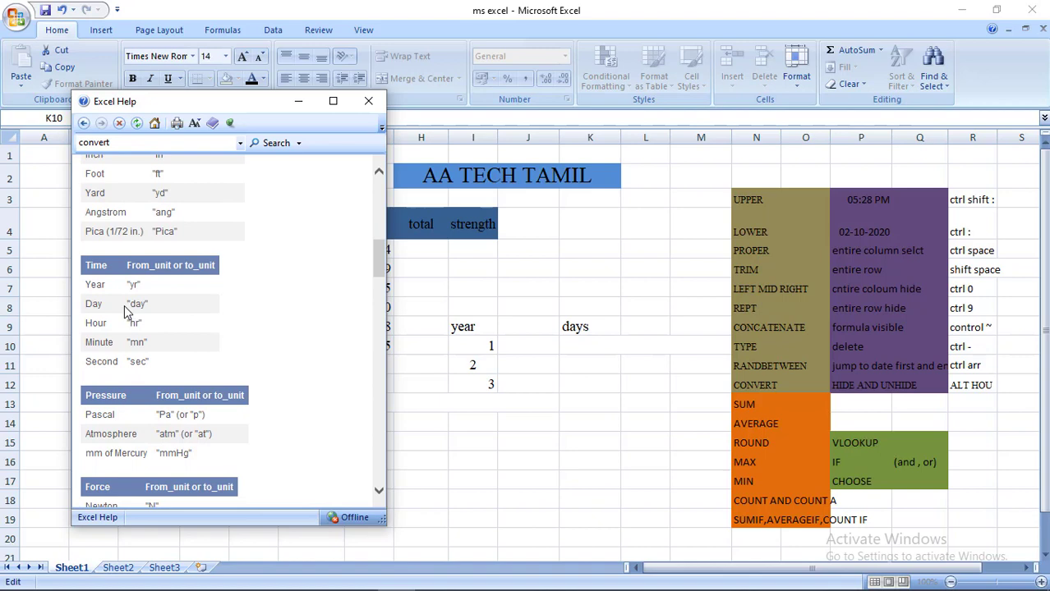
left_click(576, 347)
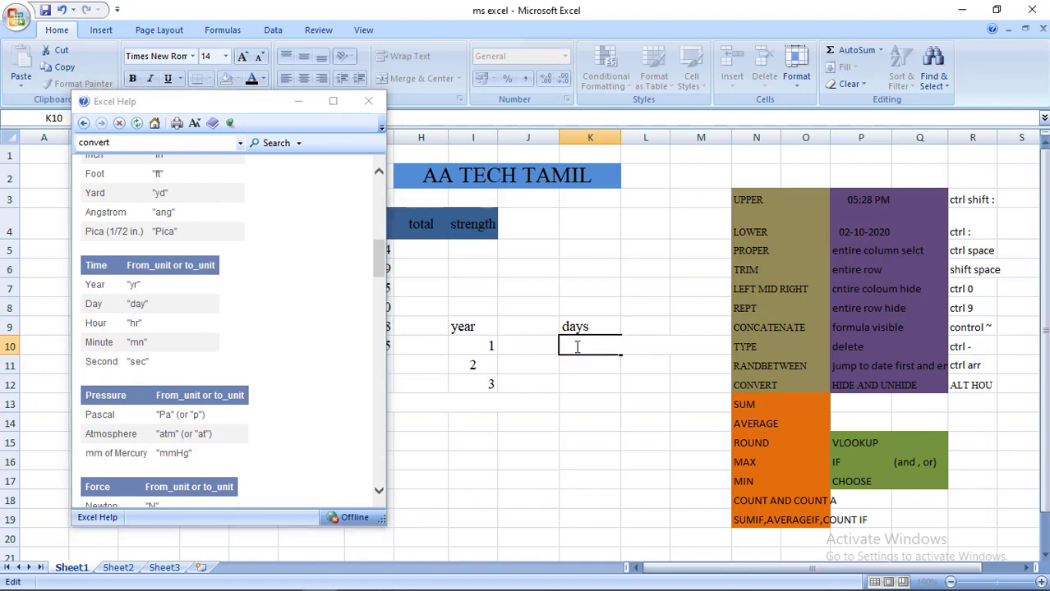
Enter =CONVERT(I10,"yr","day") in K10 so it shows 365.25 days
type("=co")
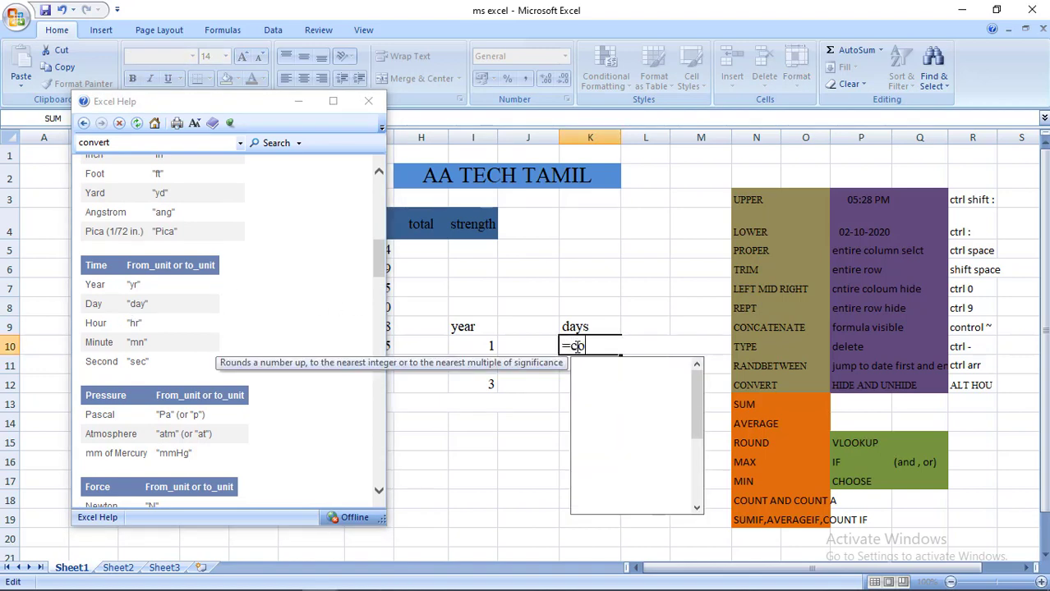
type("nvert")
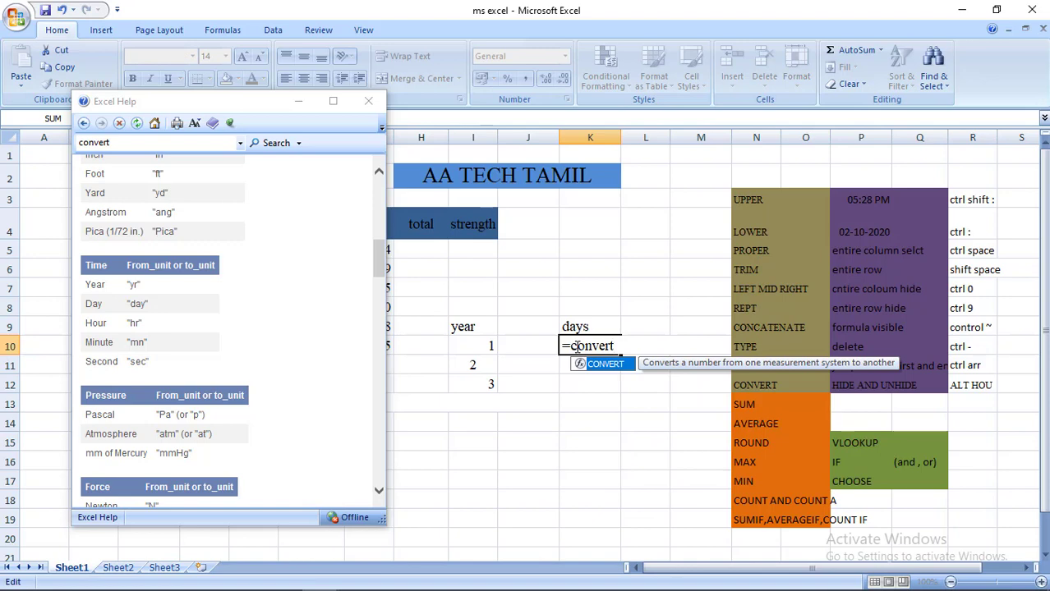
type("(")
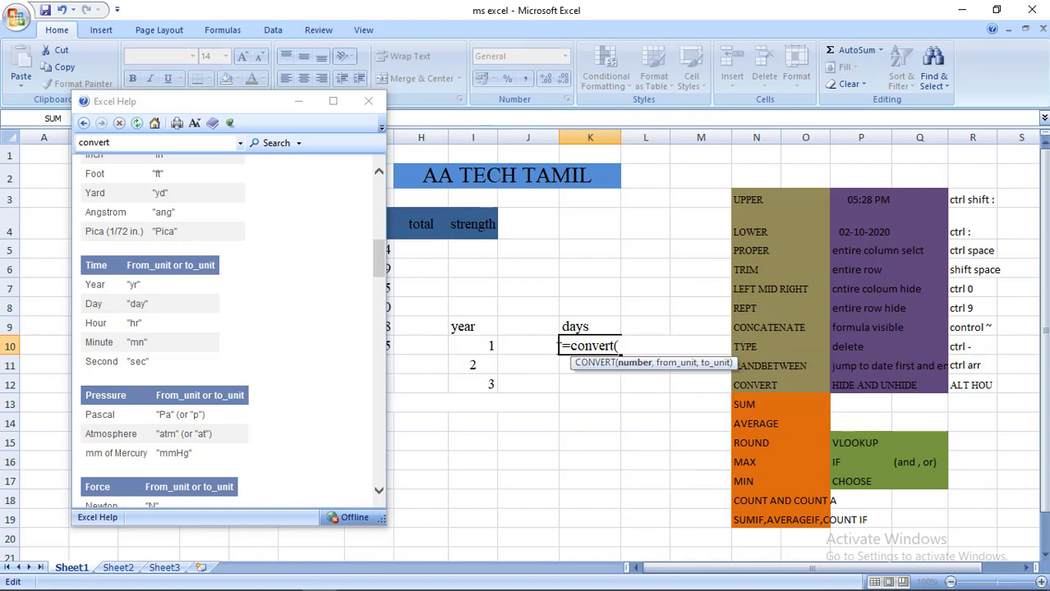
left_click(482, 349)
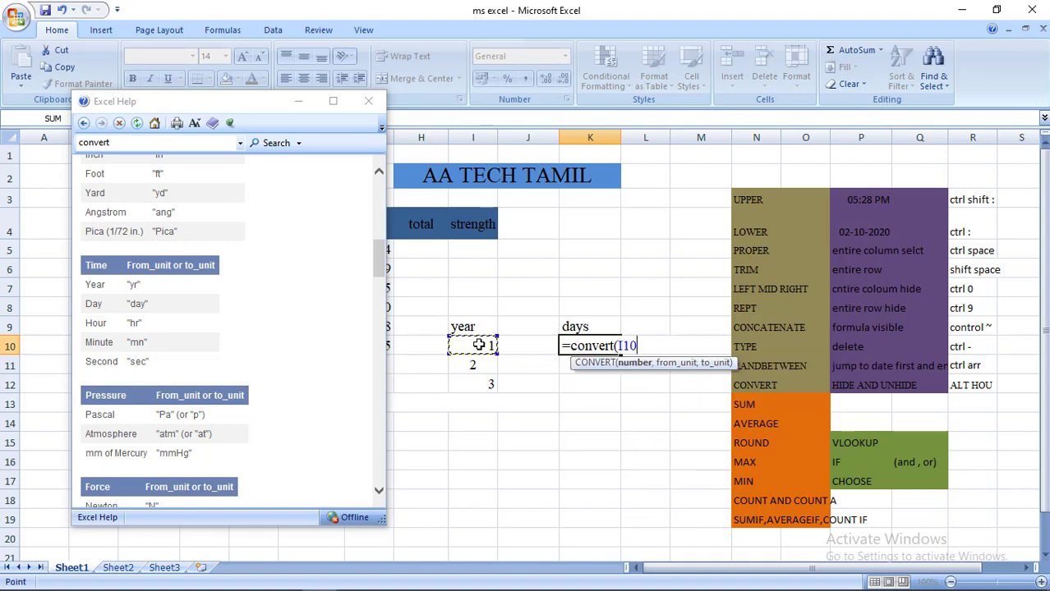
type(",")
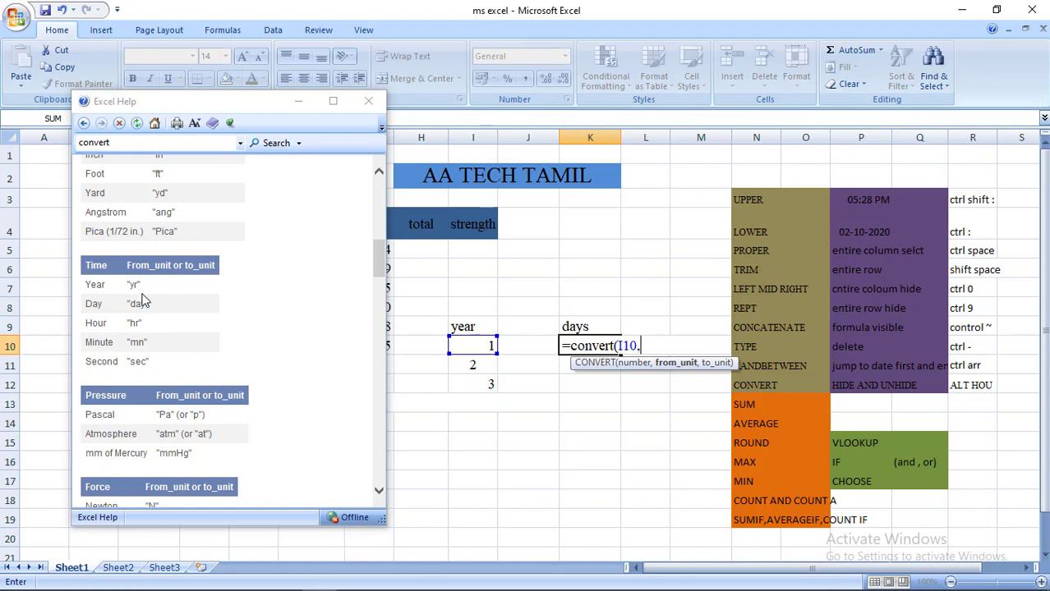
type("\"y")
type("r\"")
type(",")
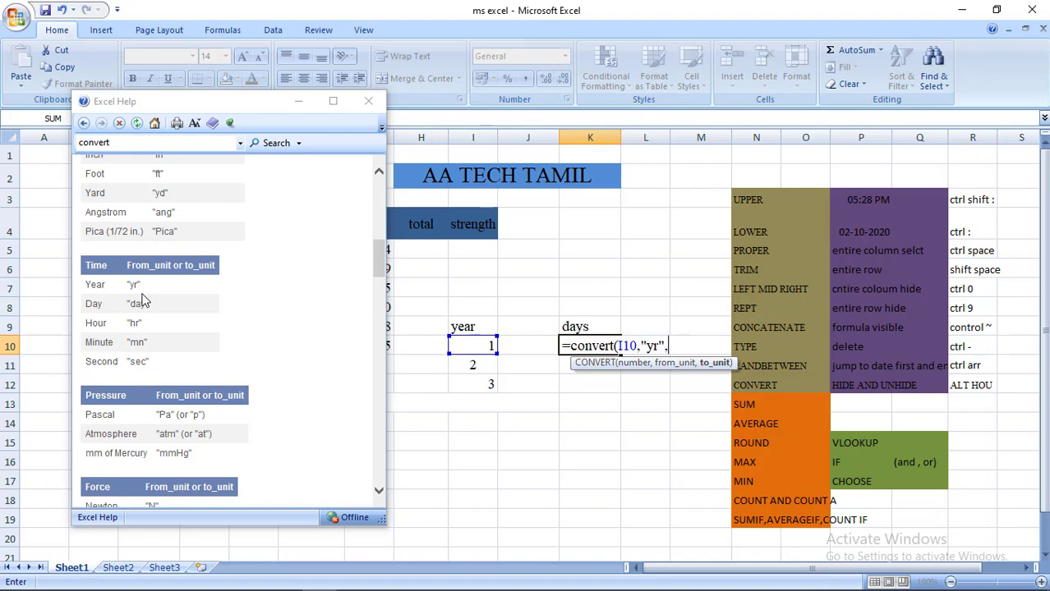
type("\"")
type("day")
type("\")")
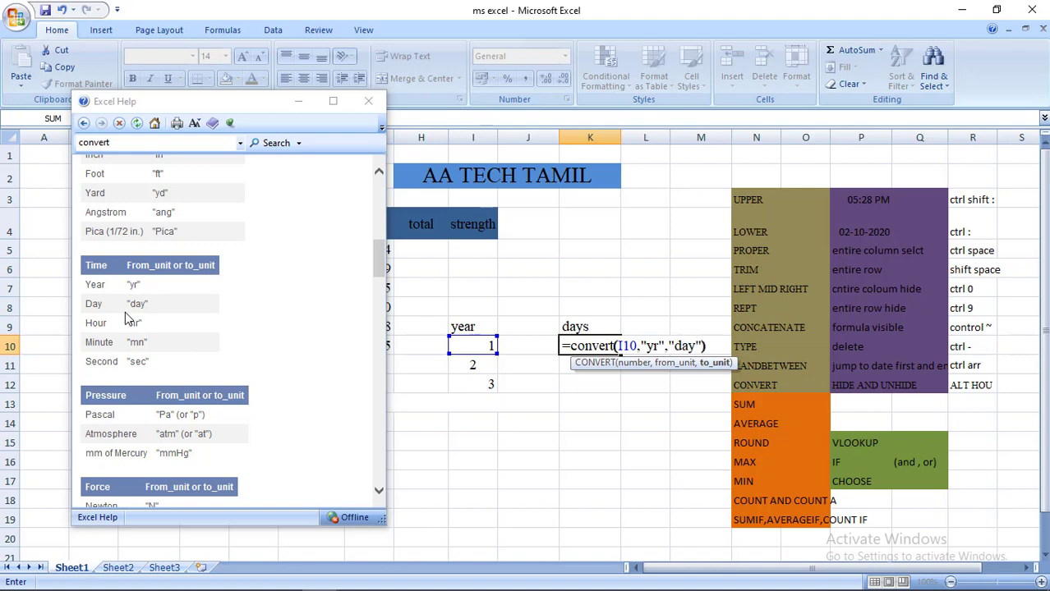
key("Return")
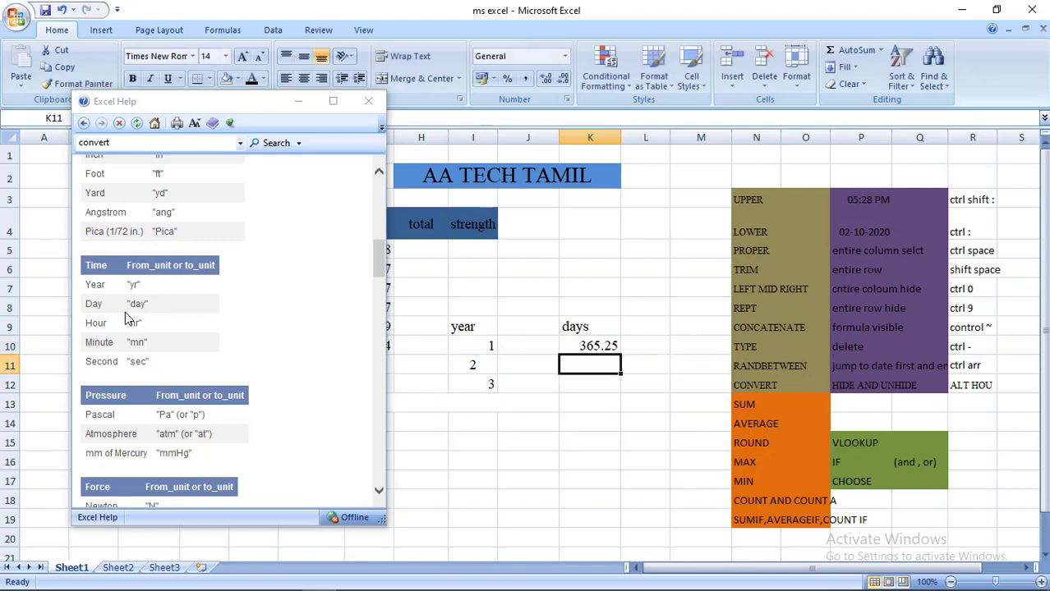
key("Up")
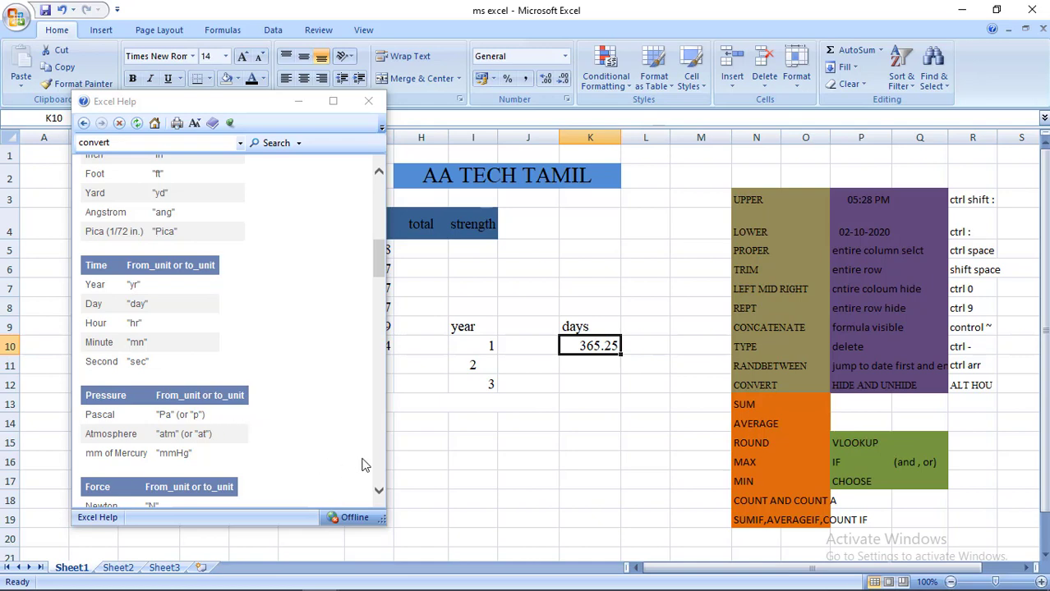
Fill the K10 year-to-days conversion down to K12 (730.5, 1095.75) and close the CONVERT help
scroll(380, 464, "down", 5)
scroll(381, 464, "down", 5)
scroll(380, 464, "down", 5)
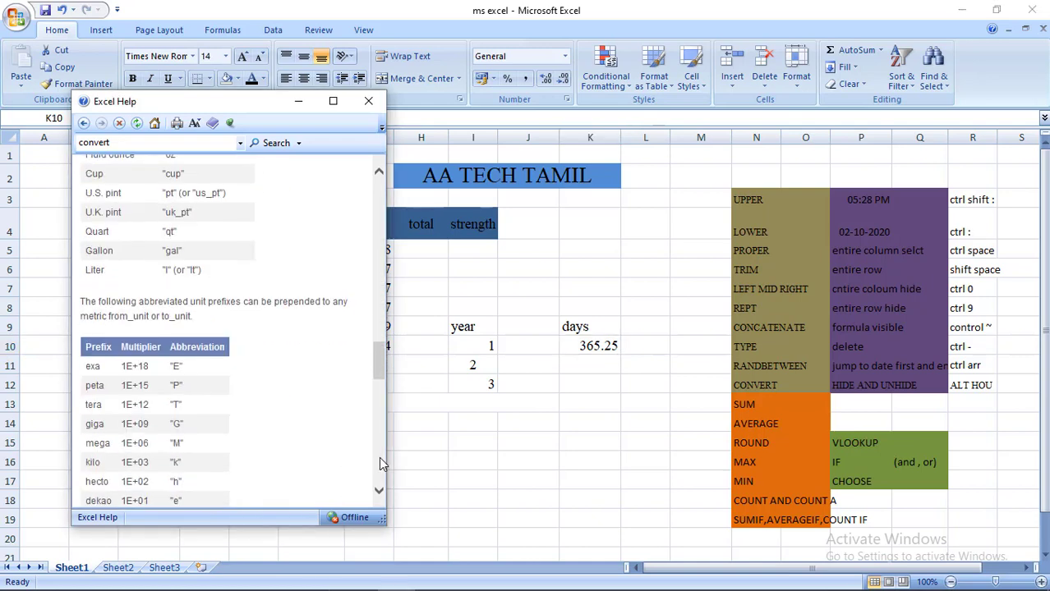
scroll(381, 464, "down", 5)
scroll(381, 464, "down", 5)
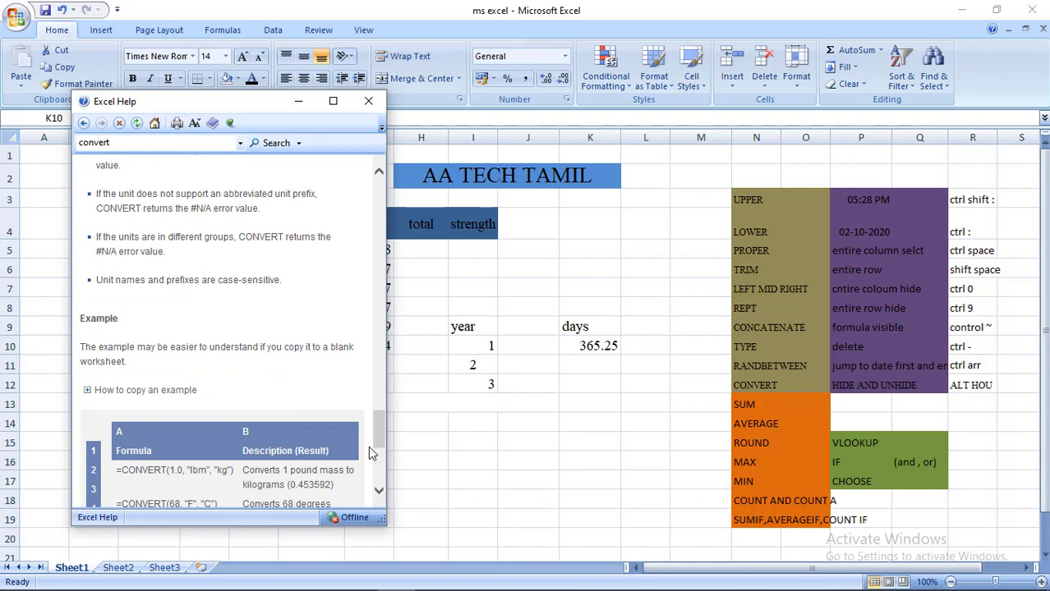
scroll(376, 464, "down", 5)
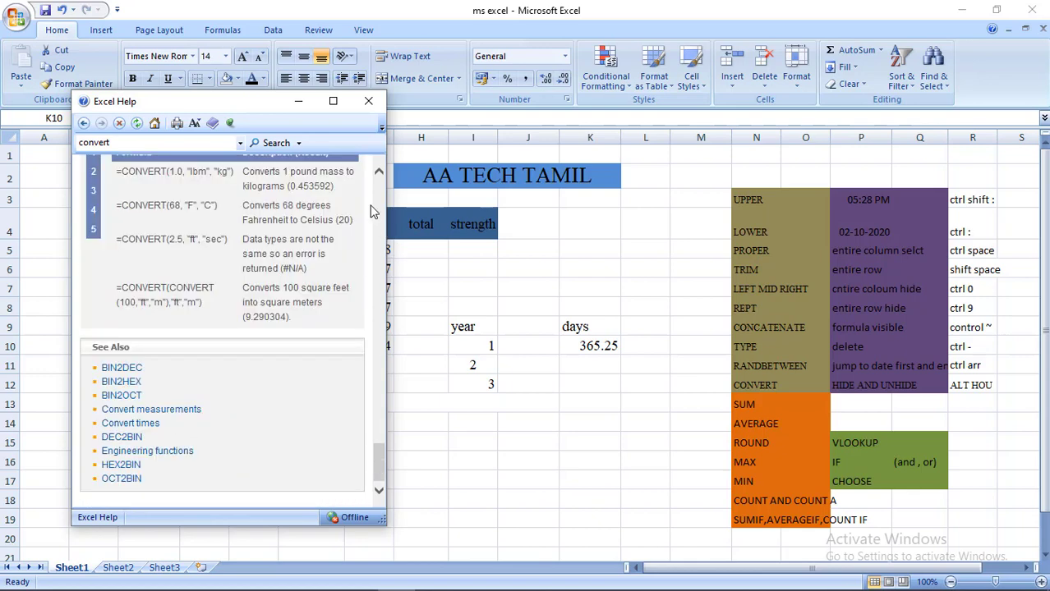
scroll(375, 198, "up", 5)
scroll(375, 198, "up", 5)
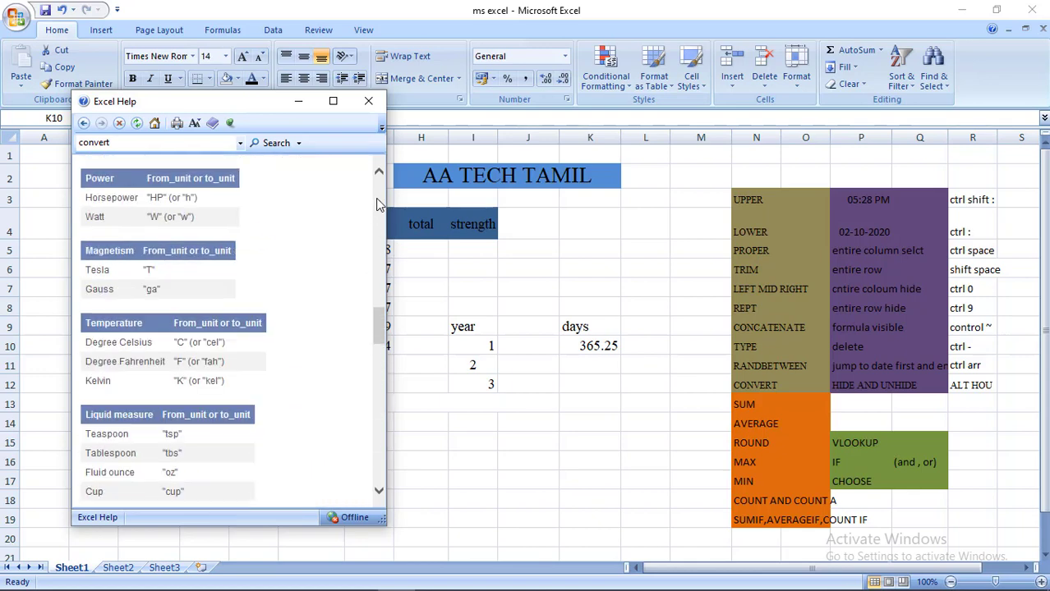
scroll(375, 198, "up", 5)
scroll(375, 198, "up", 5)
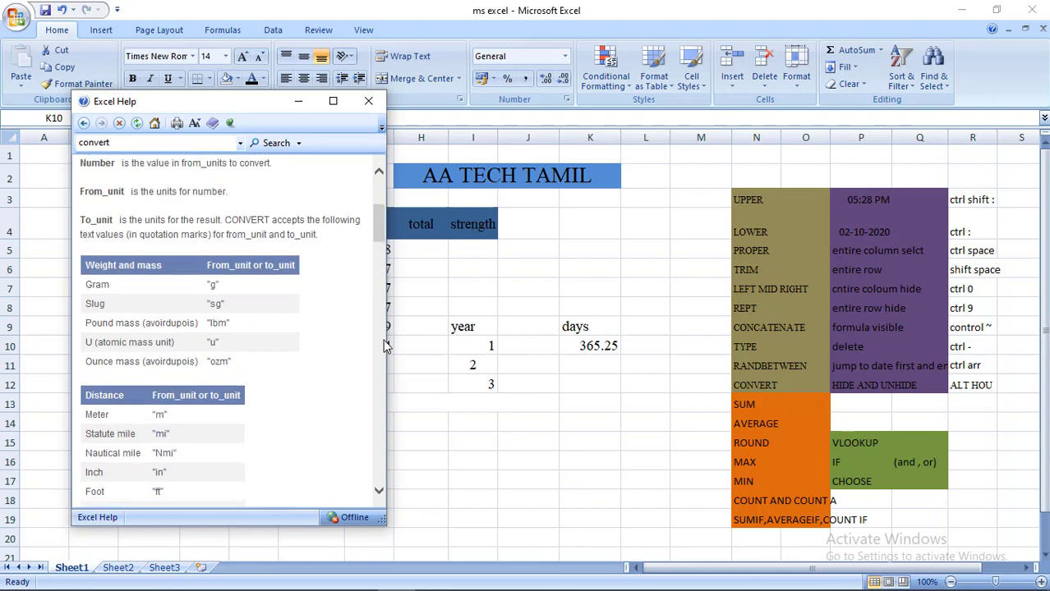
scroll(281, 294, "down", 5)
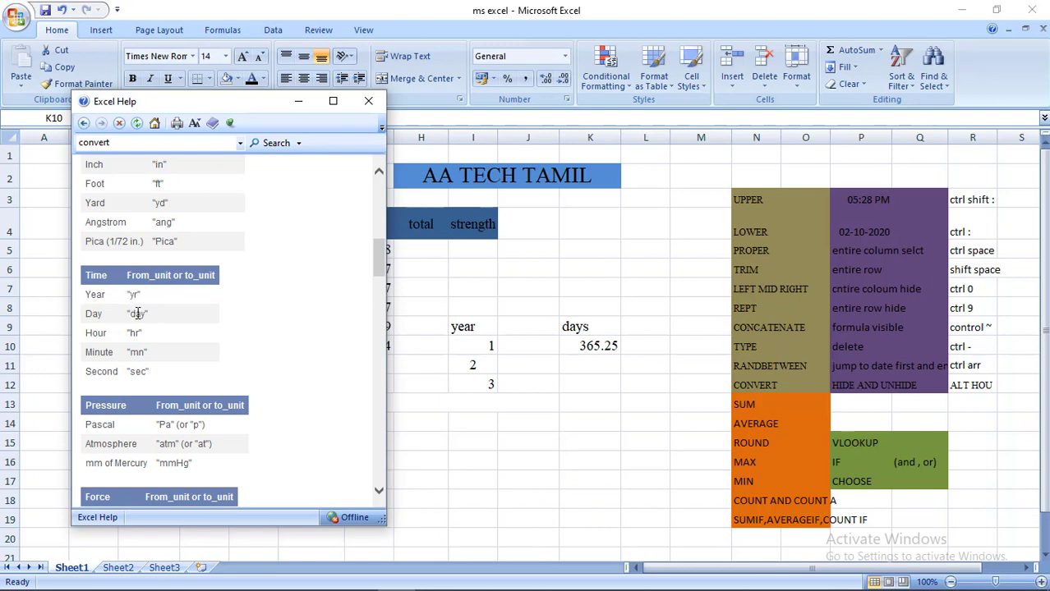
left_click(590, 354)
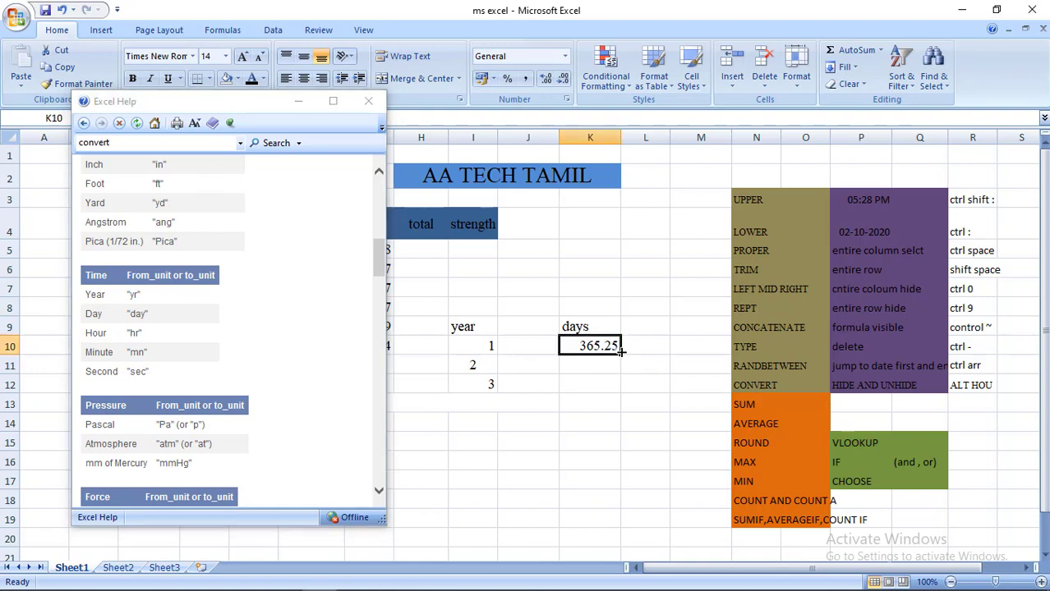
left_click_drag(620, 355, 618, 392)
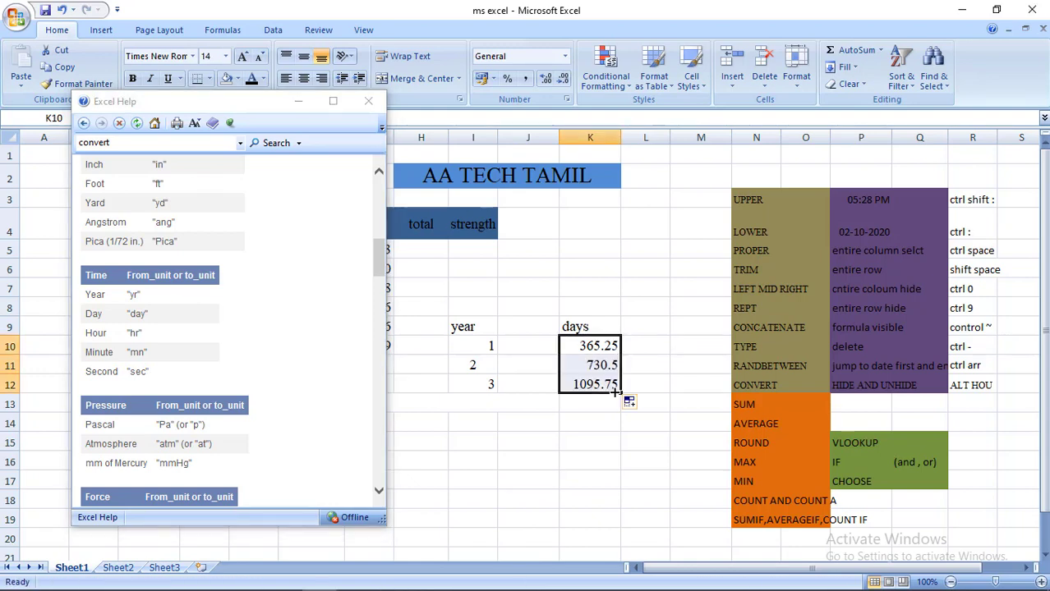
left_click(370, 100)
left_click(640, 328)
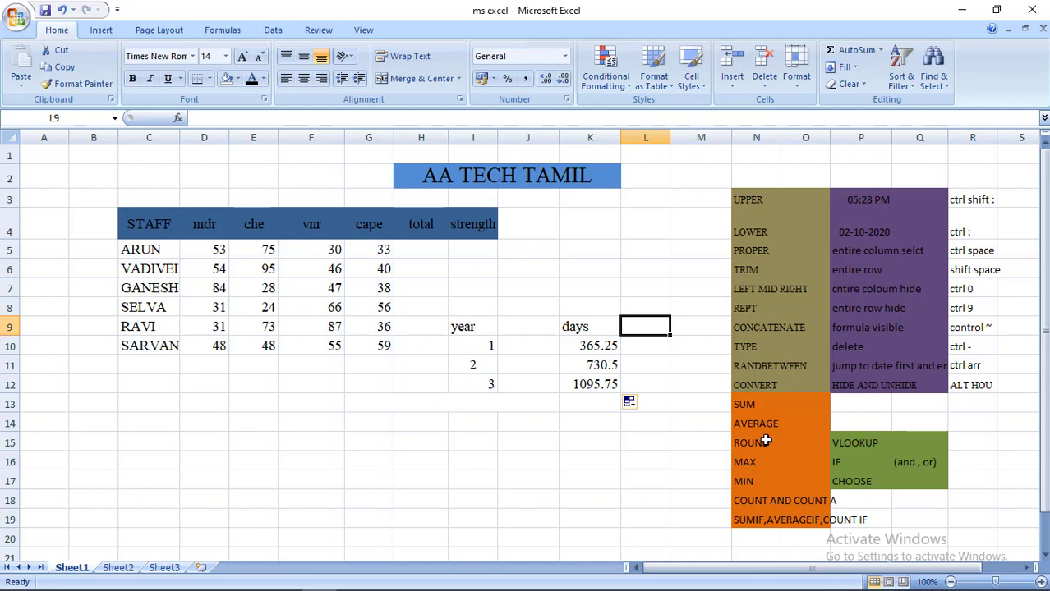
left_click(764, 442)
left_click(650, 320)
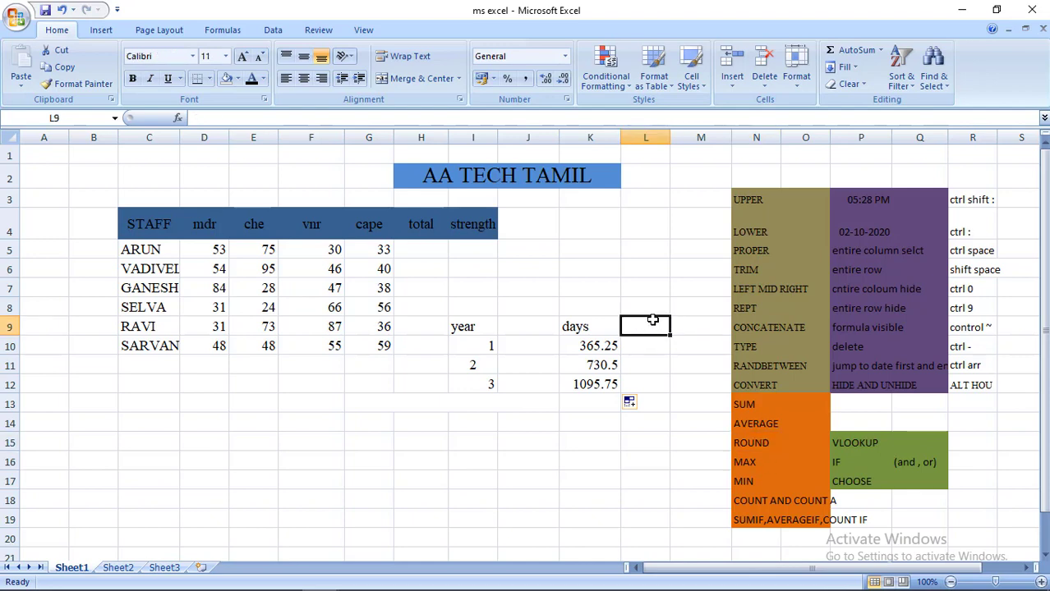
left_click(593, 346)
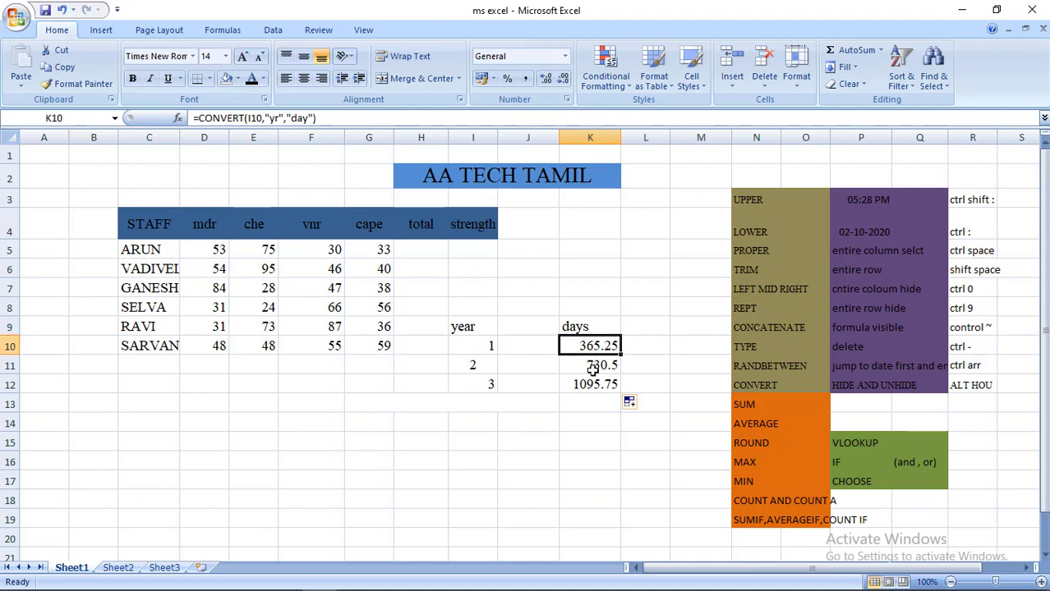
left_click(597, 367)
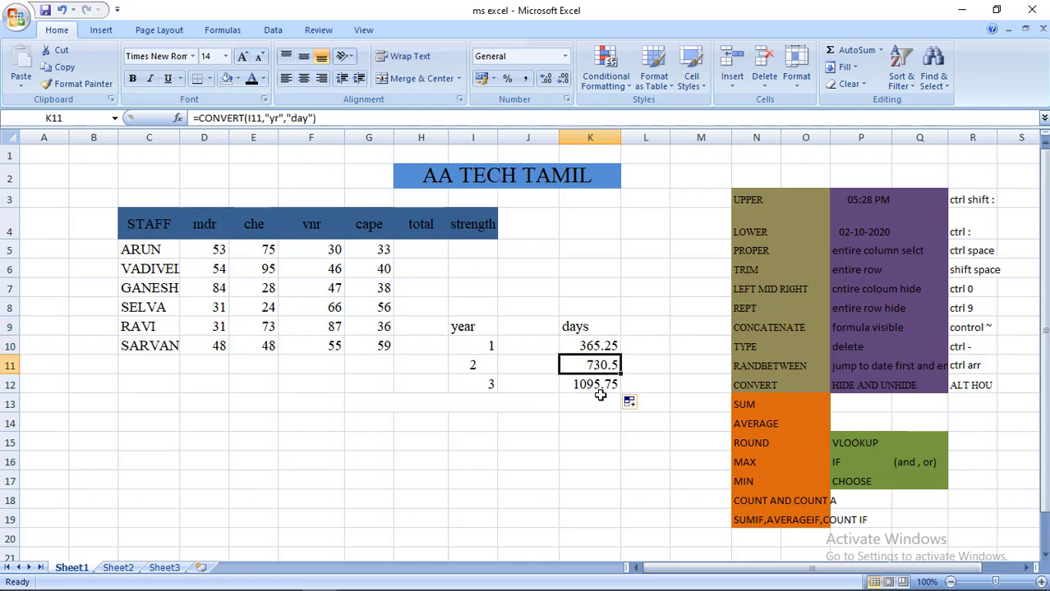
left_click(599, 386)
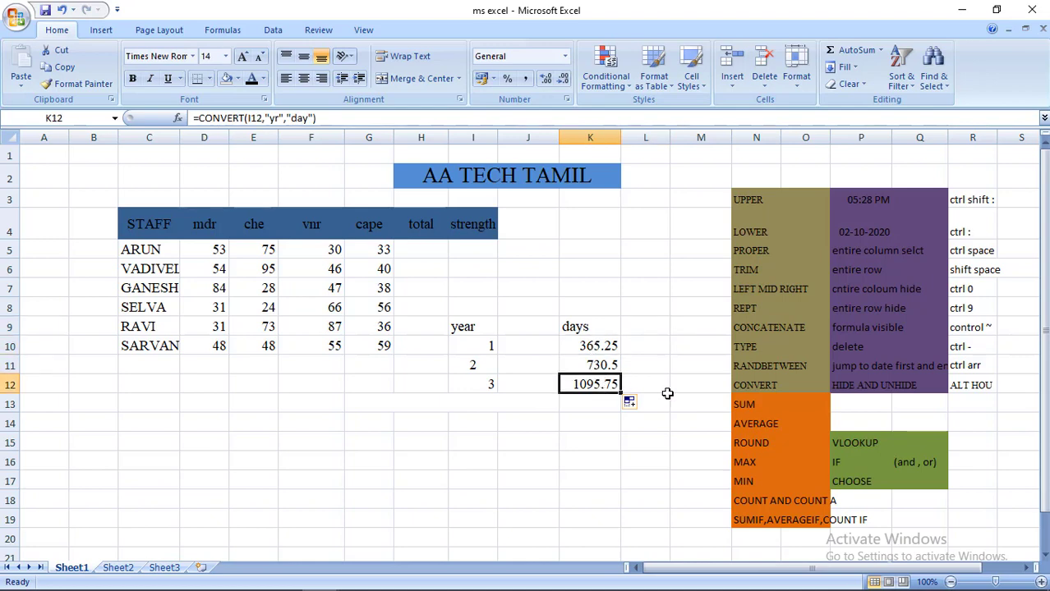
left_click(644, 346)
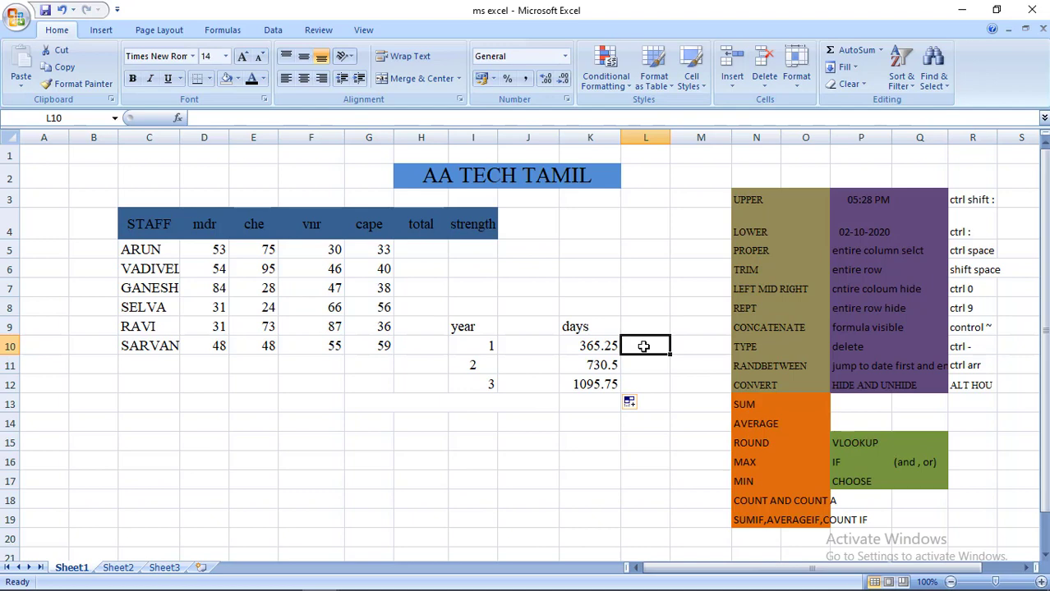
Enter =ROUND(K10,0) in L10 and fill it down to L12, giving 365, 731 and 1096
type("ro")
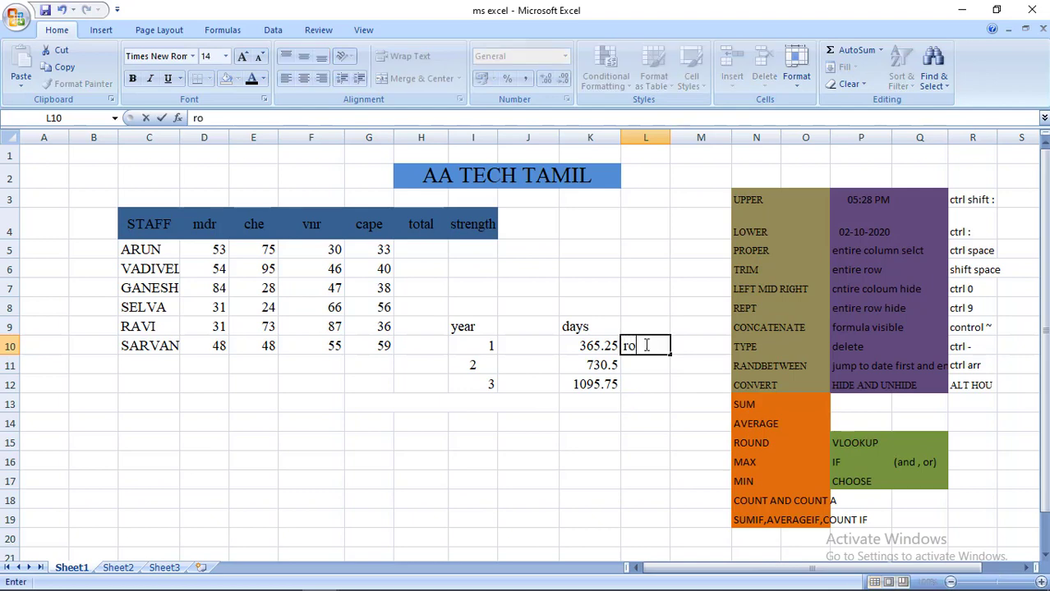
type("un")
key("BackSpace")
key("BackSpace")
key("BackSpace")
key("BackSpace")
type("=")
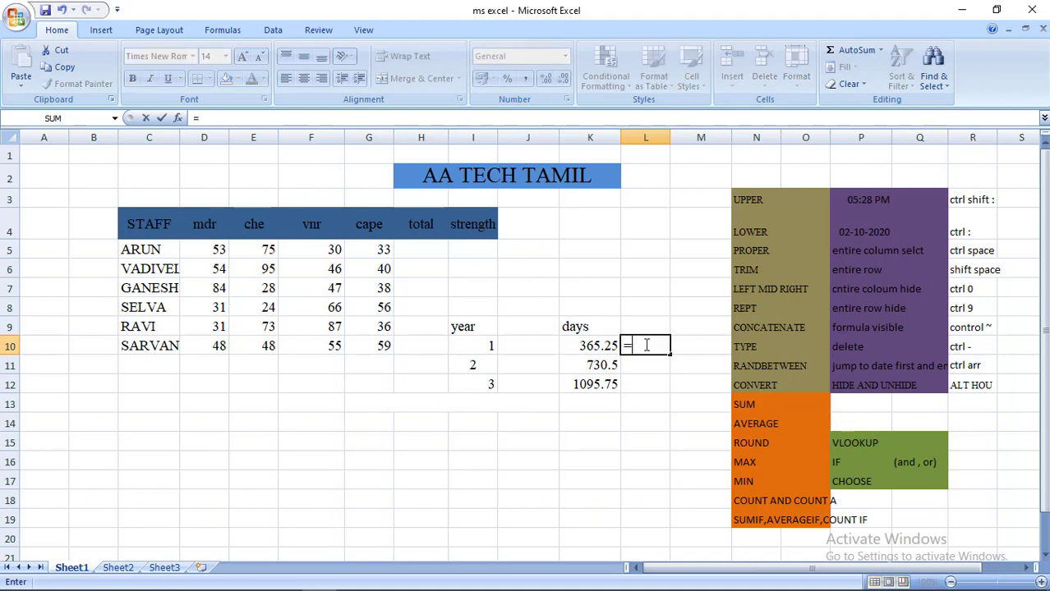
type("round")
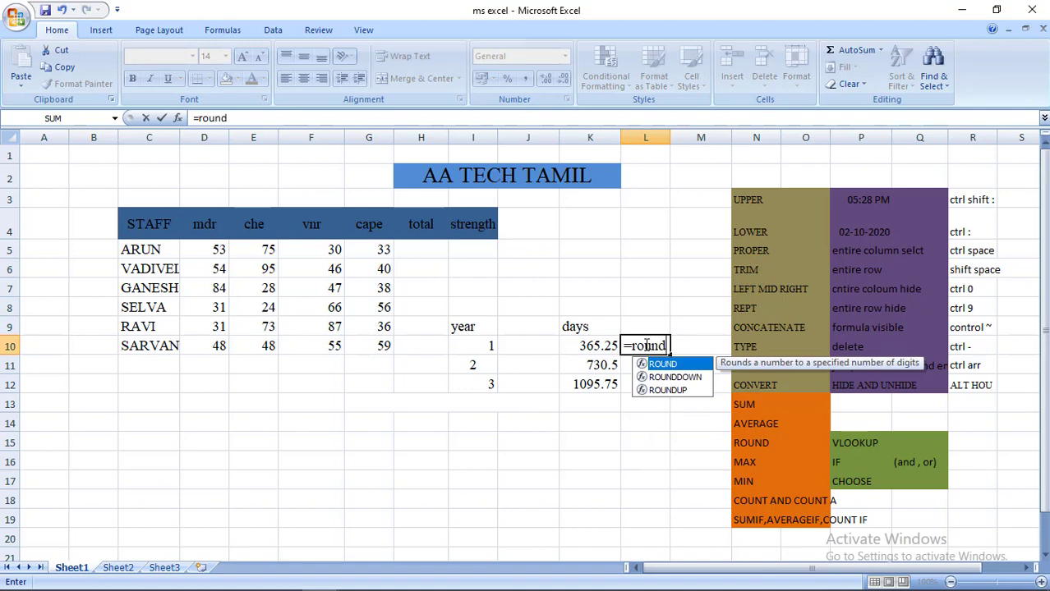
type("(")
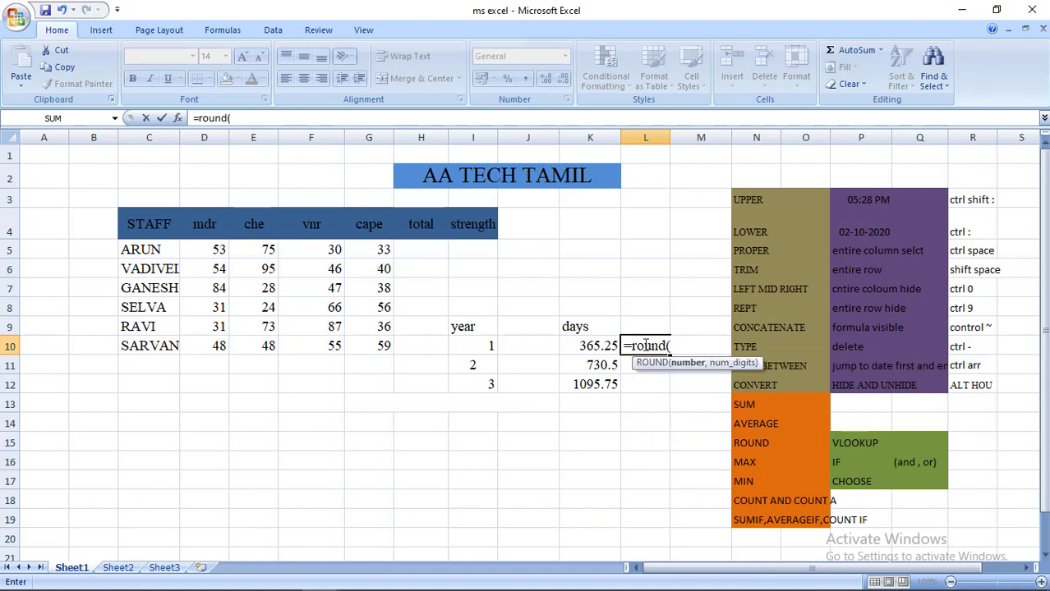
left_click(597, 346)
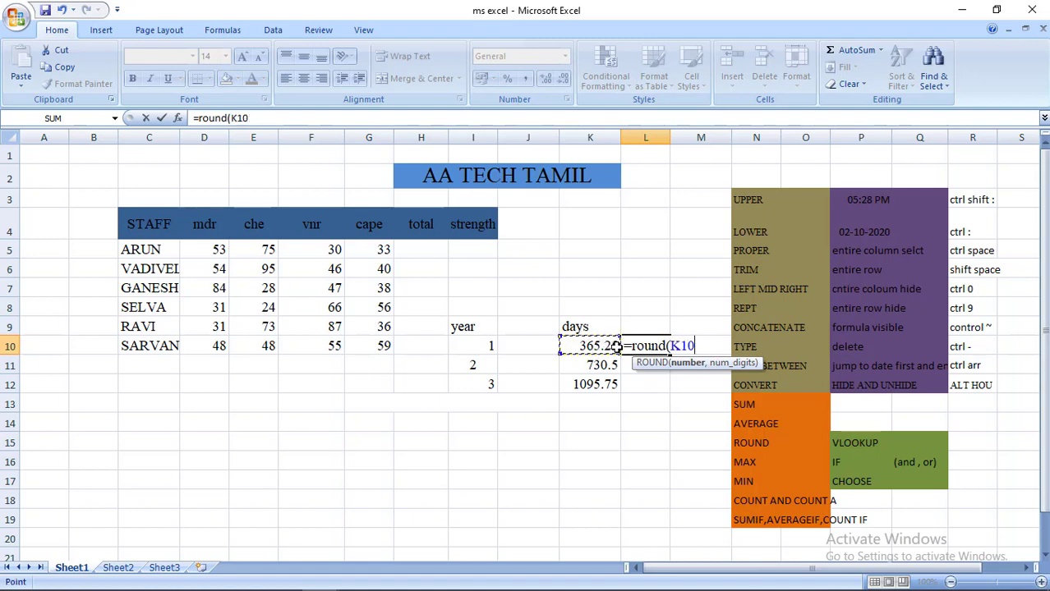
type(",")
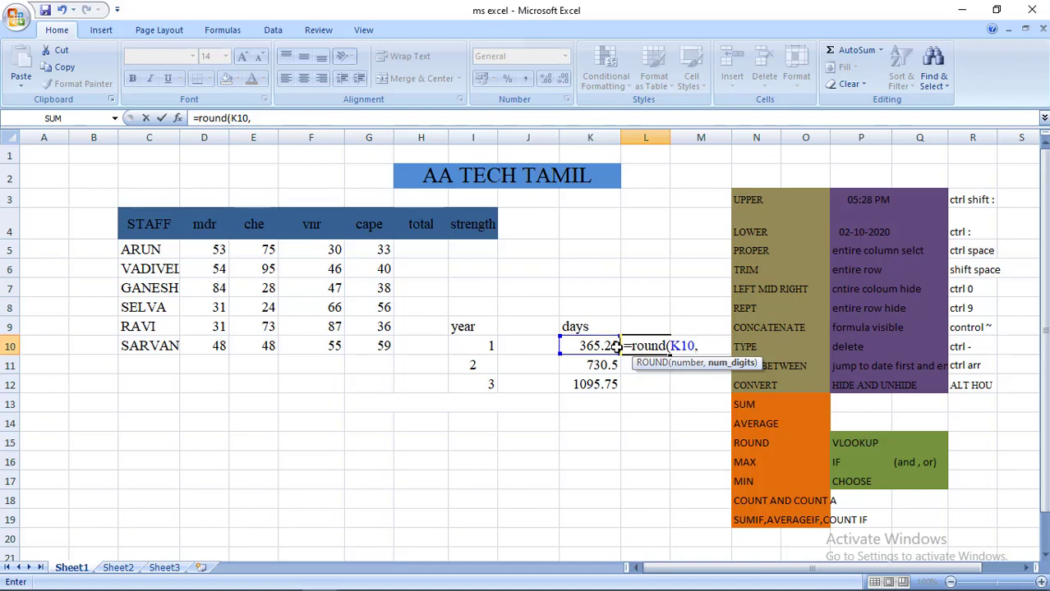
type("0)")
key("Return")
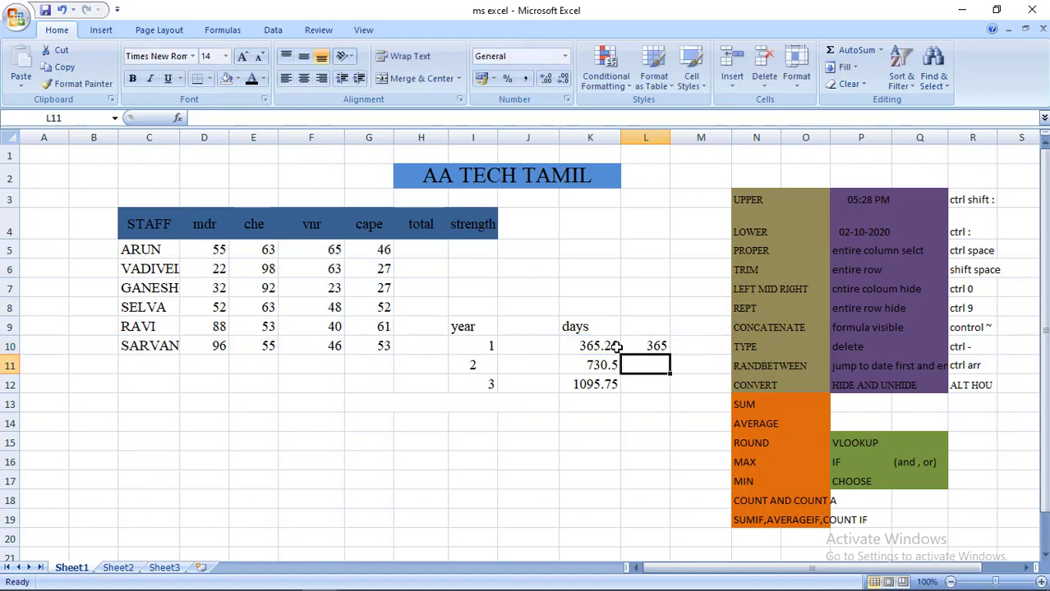
key("Up")
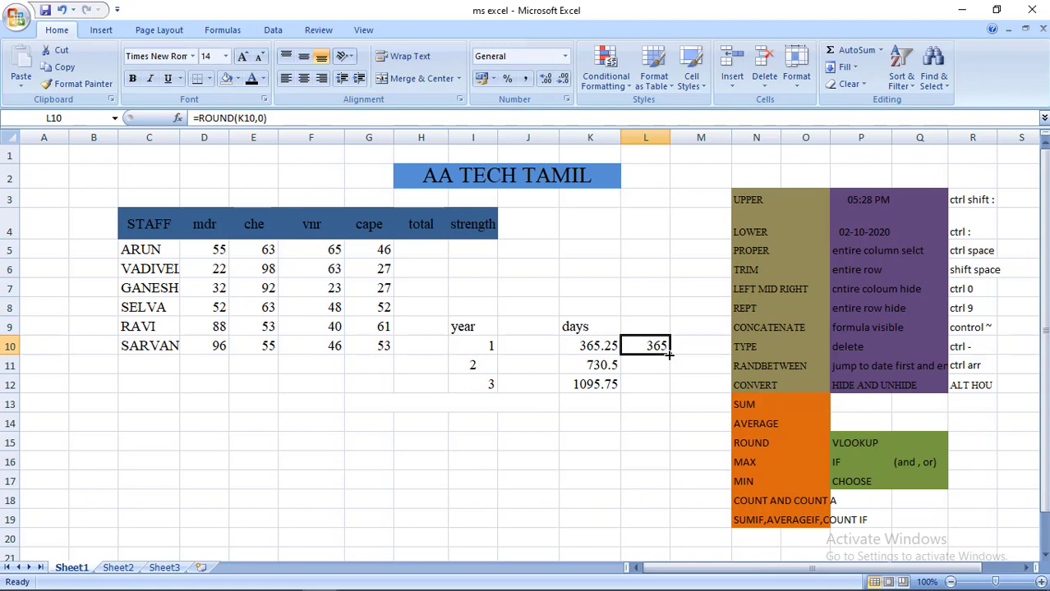
left_click_drag(669, 355, 672, 398)
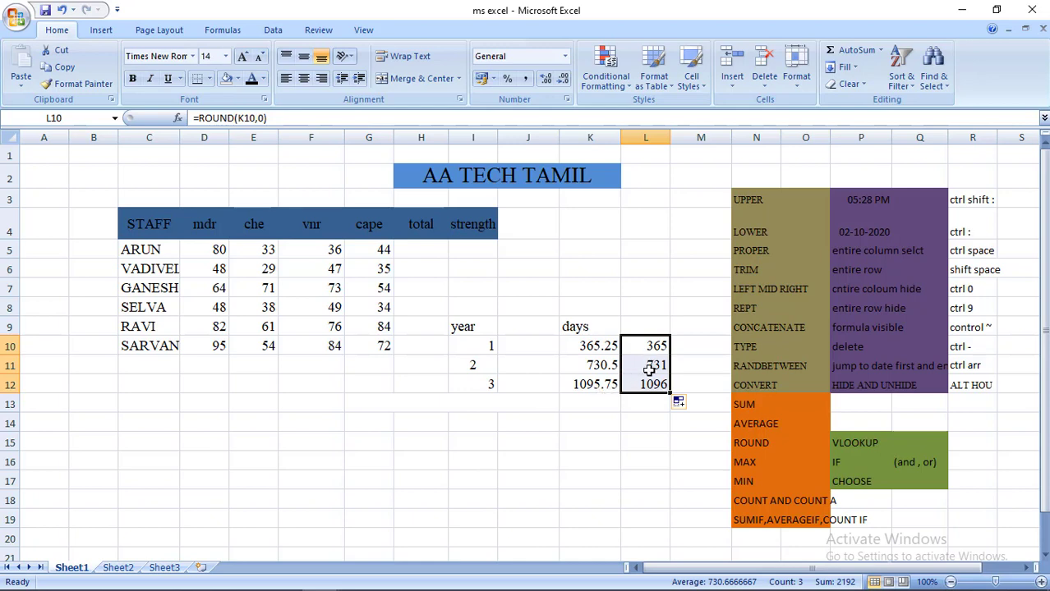
Inspect the filled ROUND formula in L11 to check it references K11
left_click(648, 371)
double_click(649, 370)
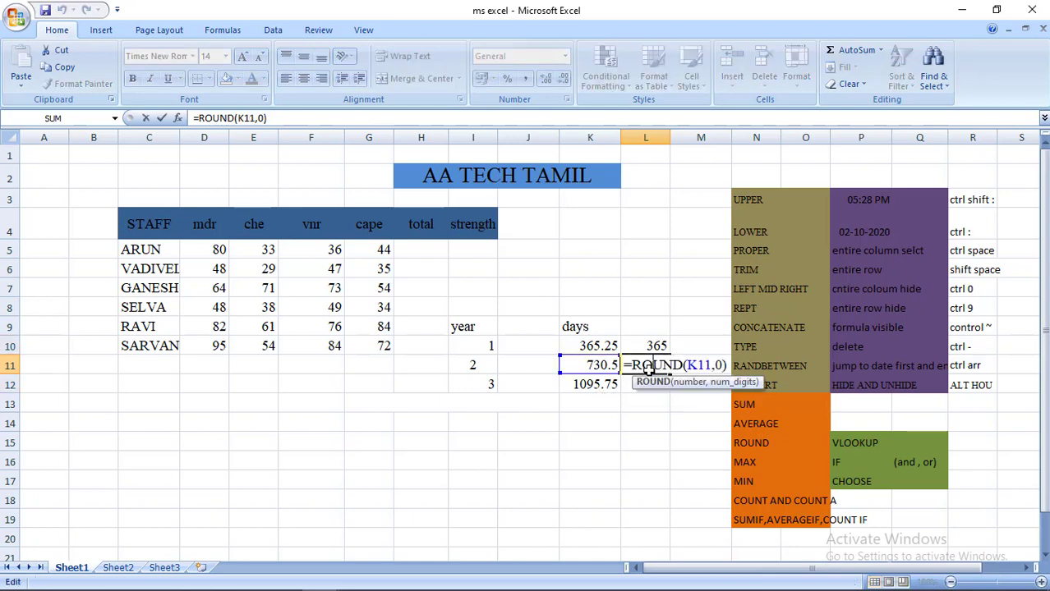
left_click(723, 366)
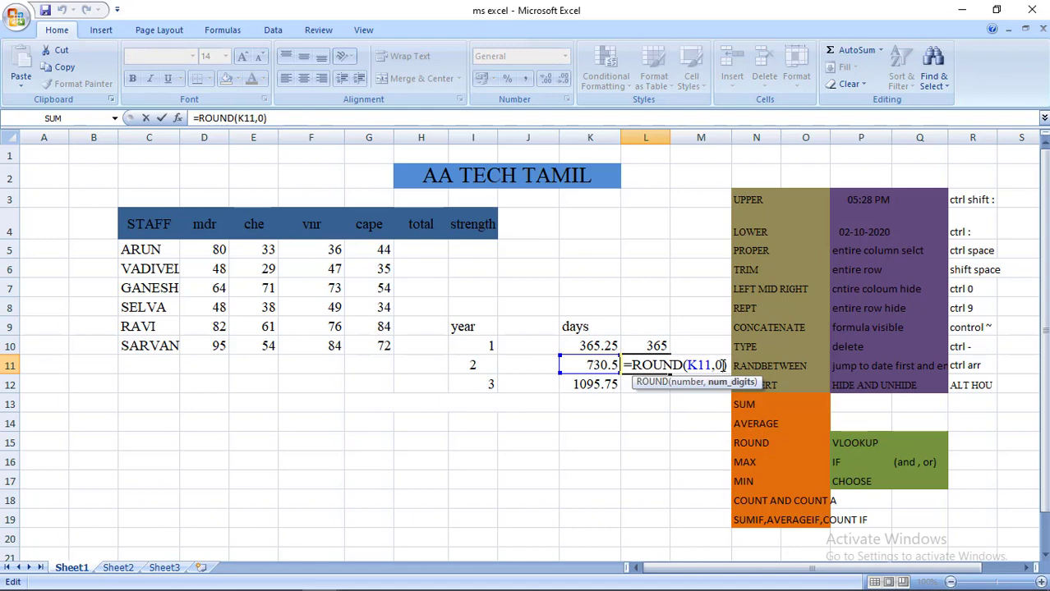
left_click(723, 366)
key("Left")
key("Left")
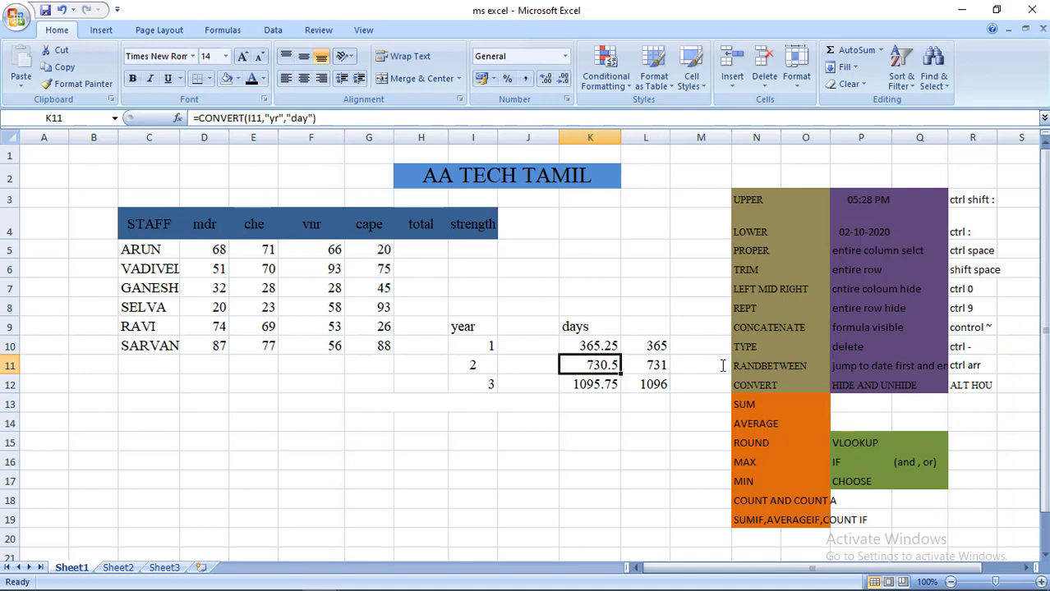
left_click(593, 426)
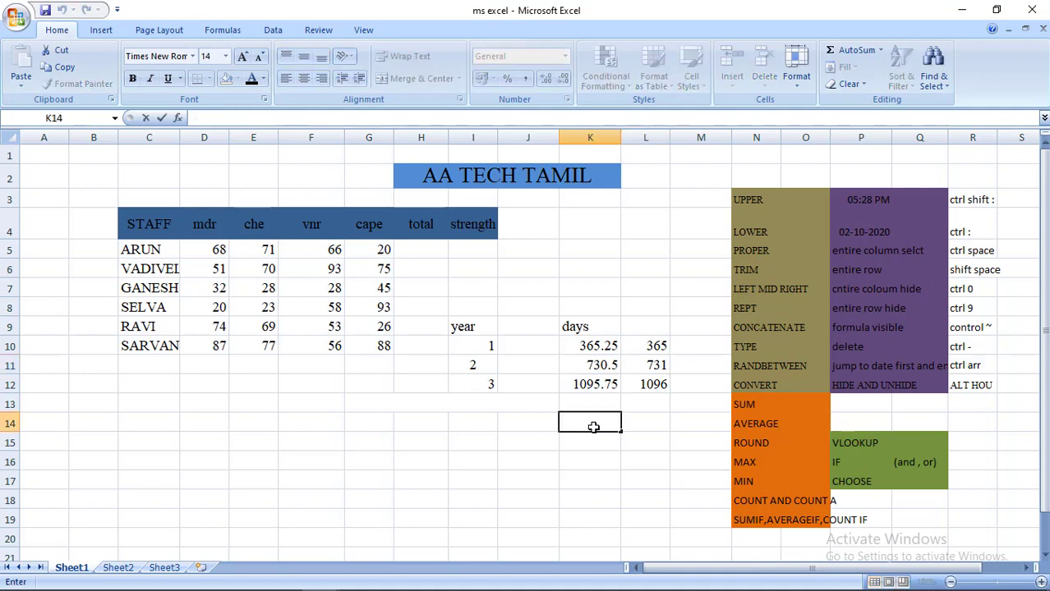
Enter 10.34567 in K14 and put =ROUND(K14,2) in L14 to show 10.35
type("10.")
type("34567")
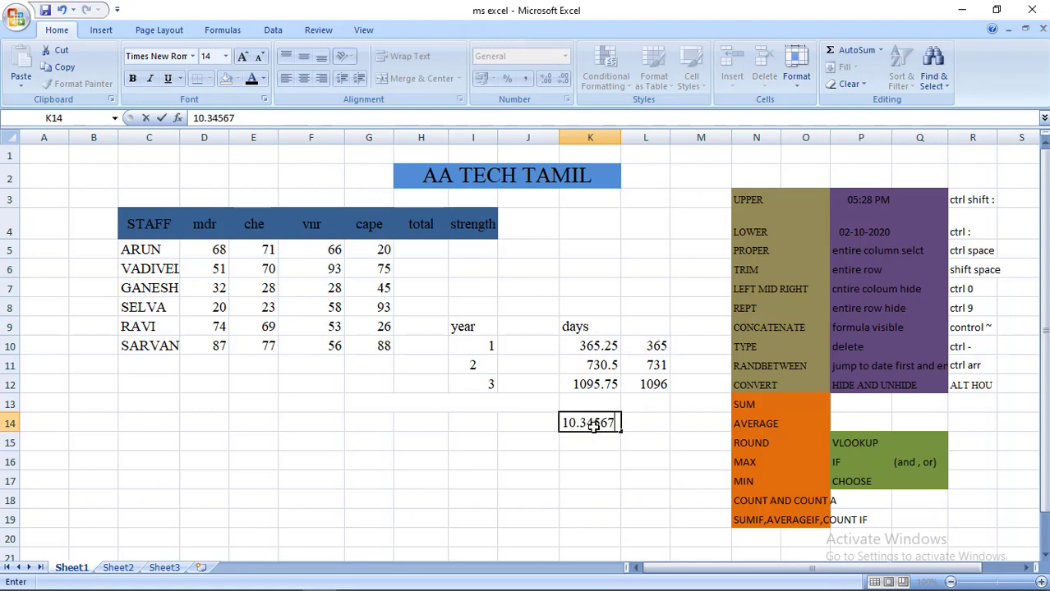
left_click(640, 417)
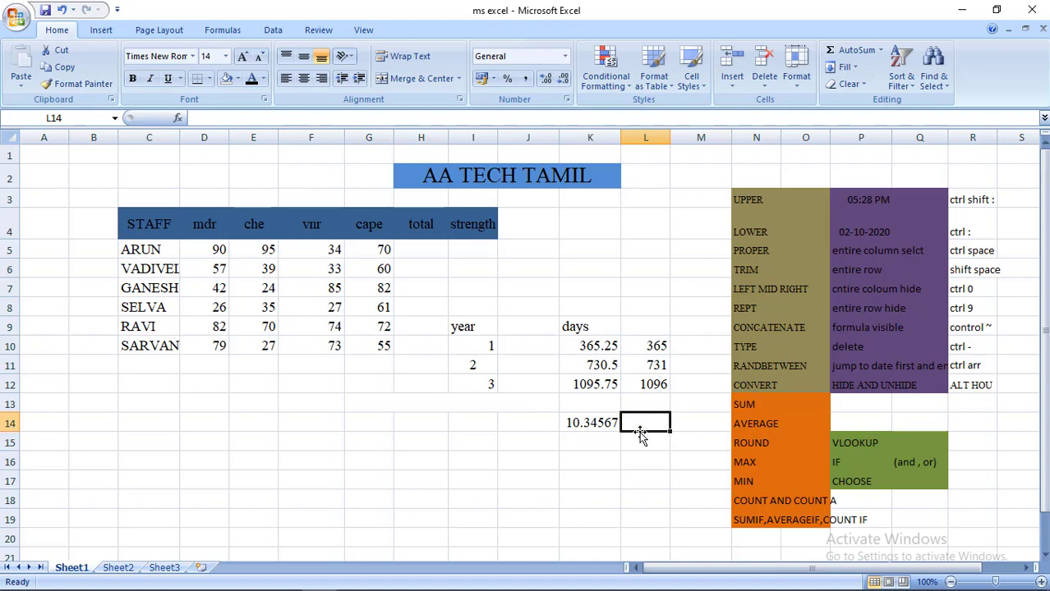
type("ro")
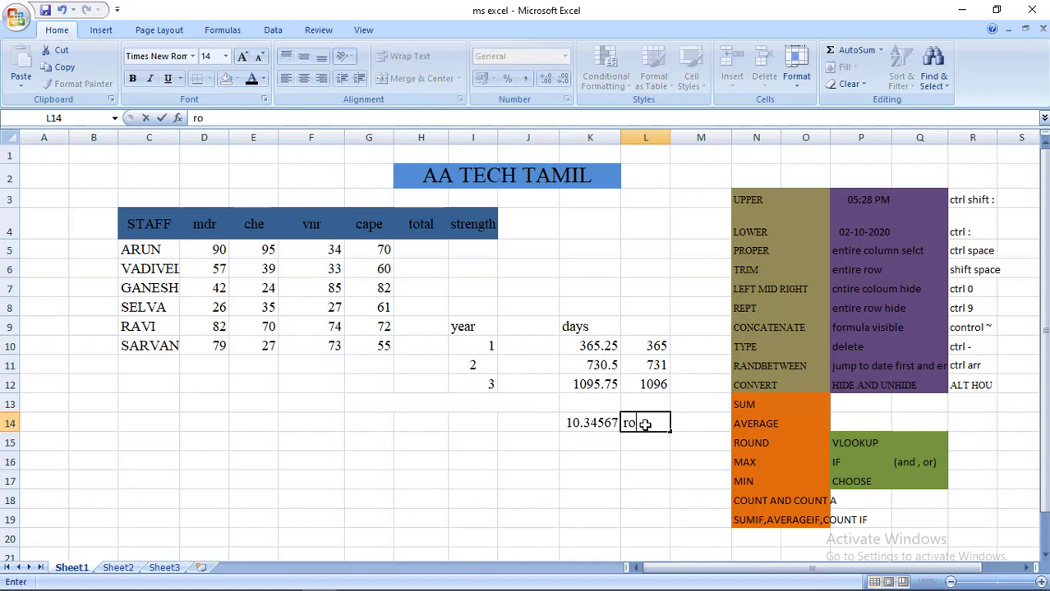
type("und")
key("BackSpace")
key("BackSpace")
key("BackSpace")
key("BackSpace")
type("roun")
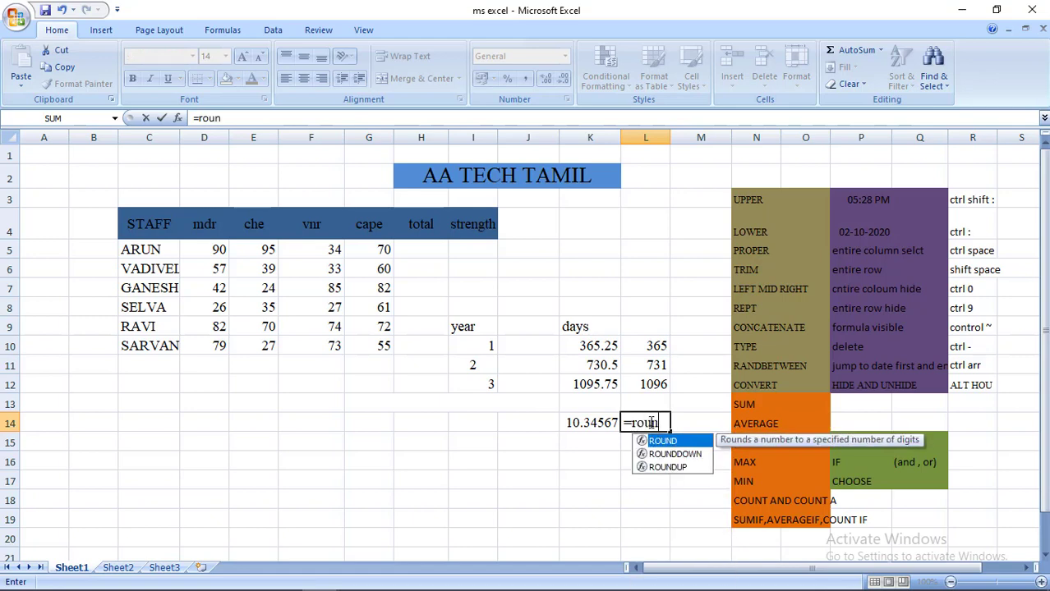
type("d(")
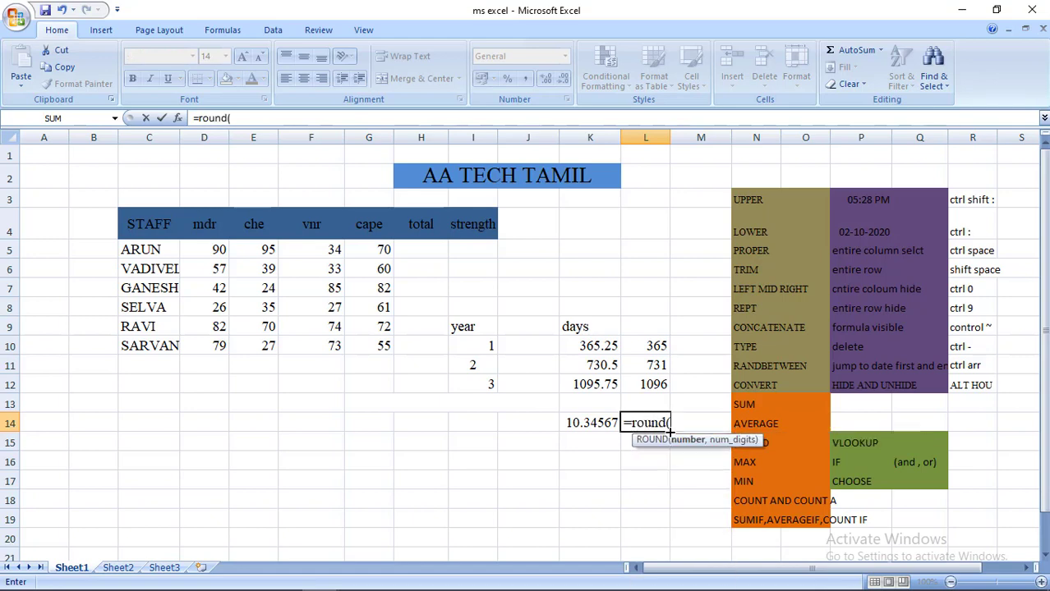
left_click(606, 423)
type(",")
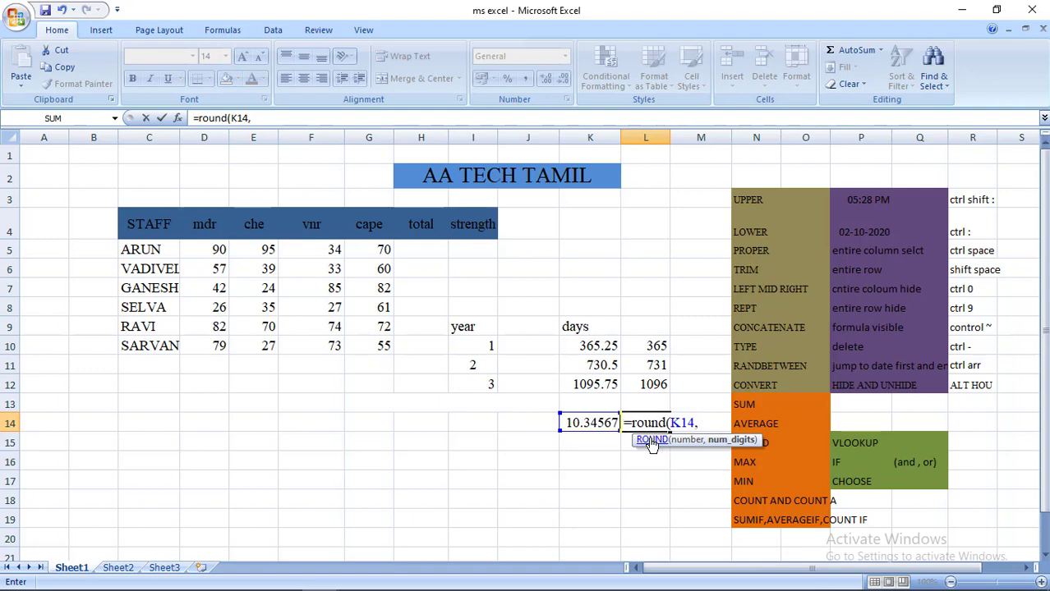
type("2")
key("Return")
key("Up")
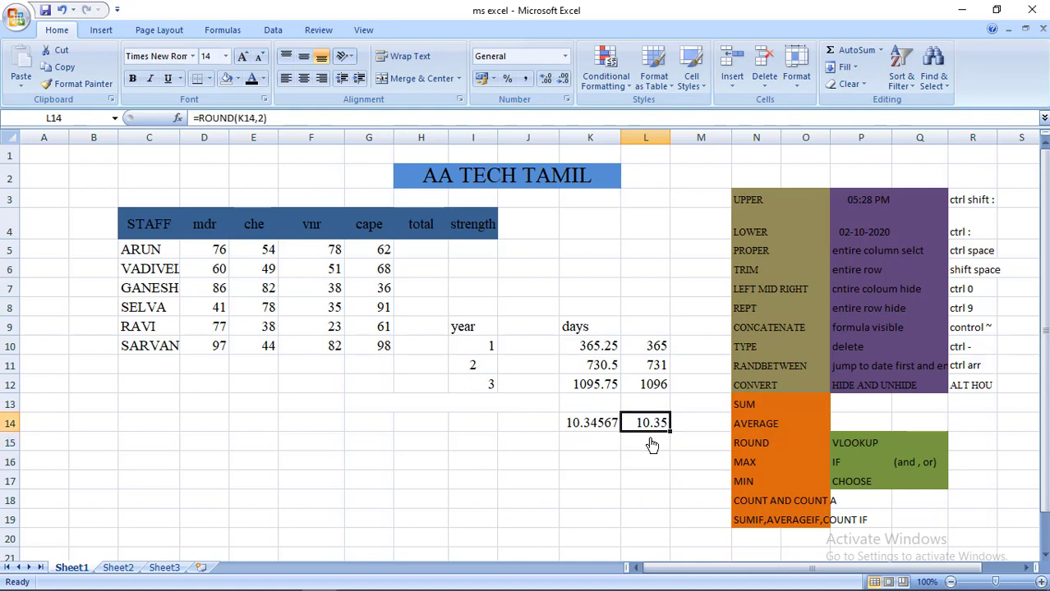
key("Left")
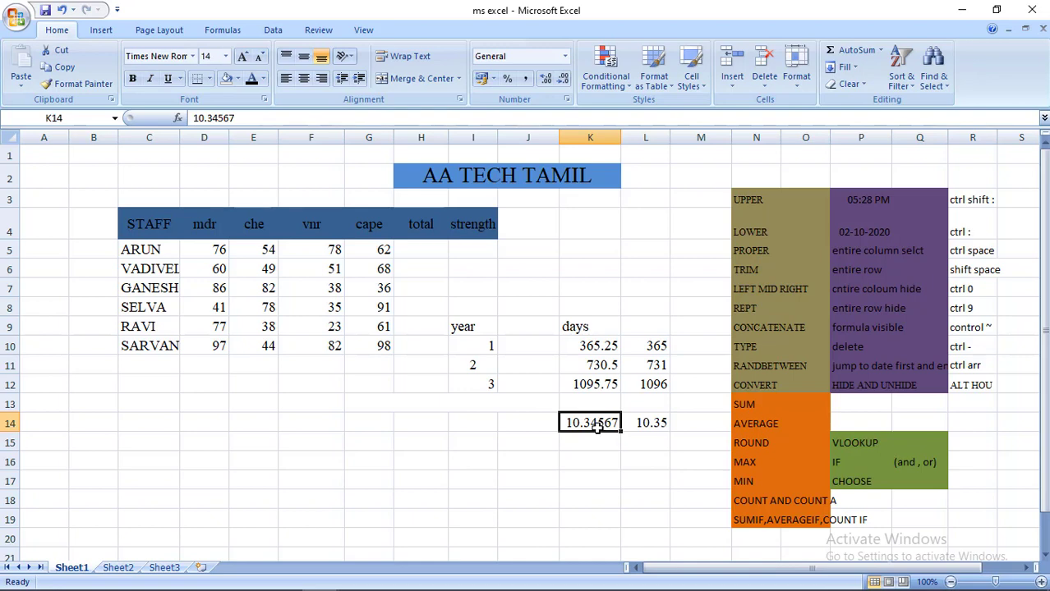
Clear the rounding example from L14 and the 10.34567 value from K14
left_click(666, 423)
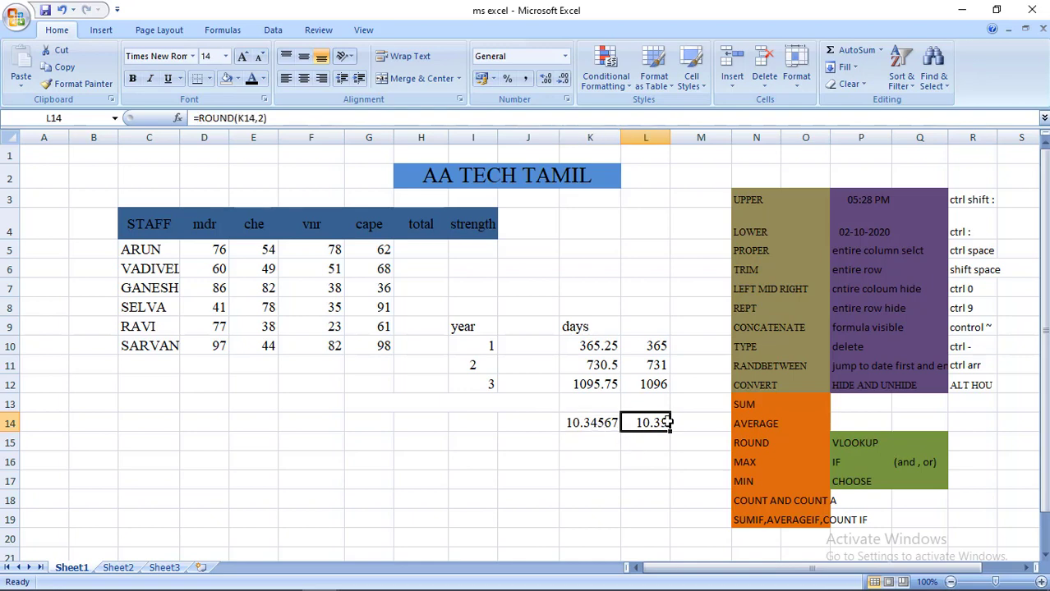
key("Delete")
key("Up")
key("Left")
key("Down")
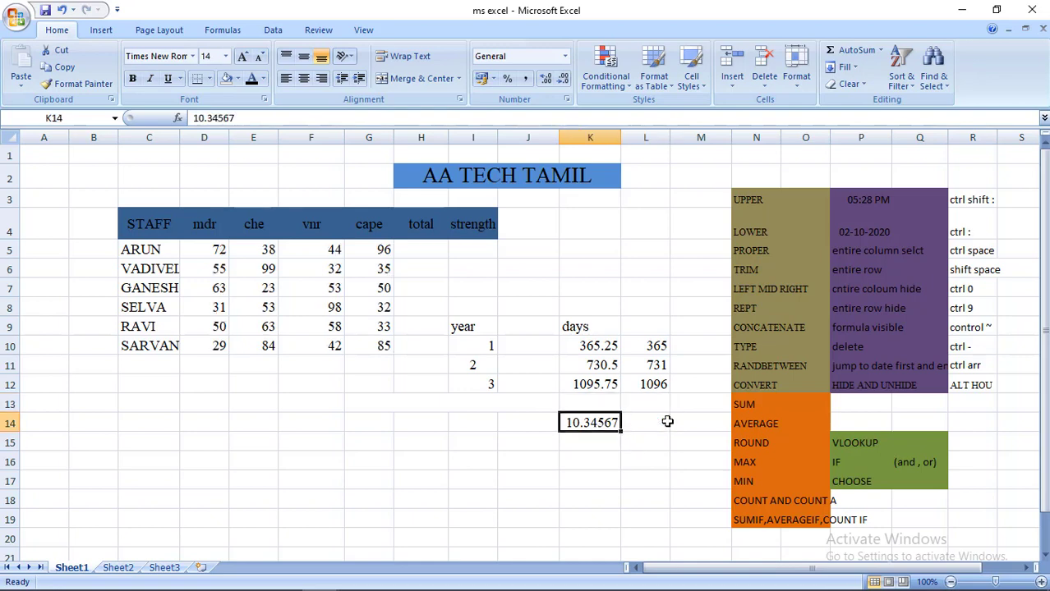
key("Delete")
Clear the days conversion block K9:L12 and the year values in I9:I12
key("Up")
key("Up")
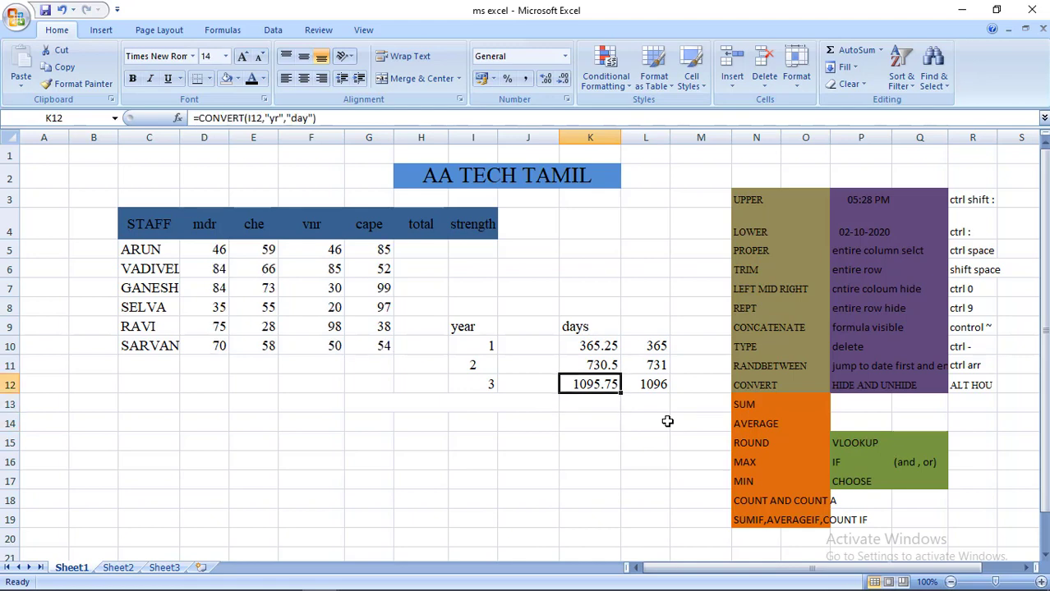
key("Up")
key("Up")
key("Up")
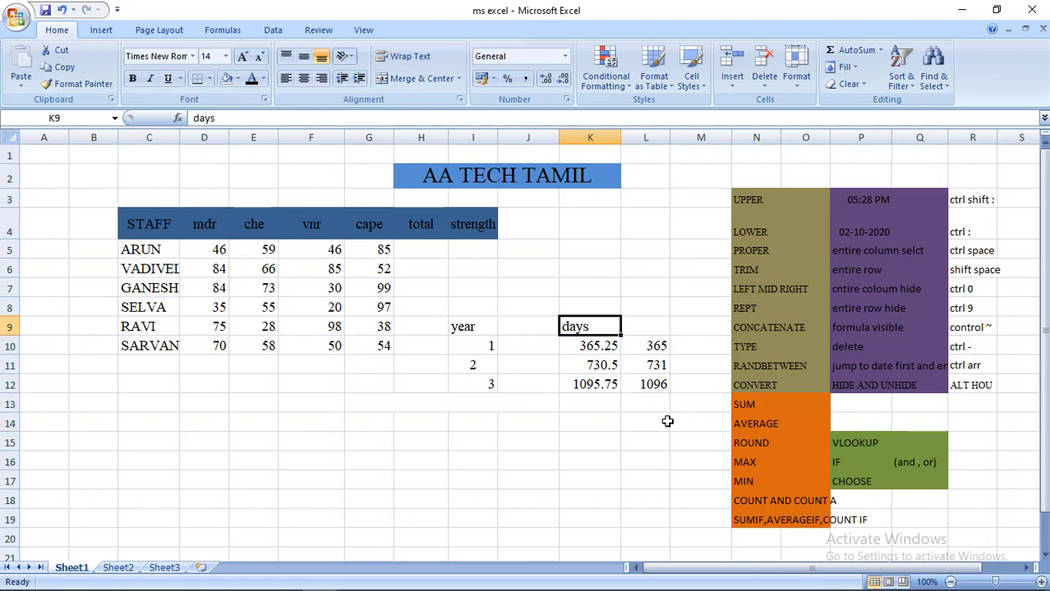
key("shift+Down")
key("shift+Down")
key("shift+Down")
key("shift+Right")
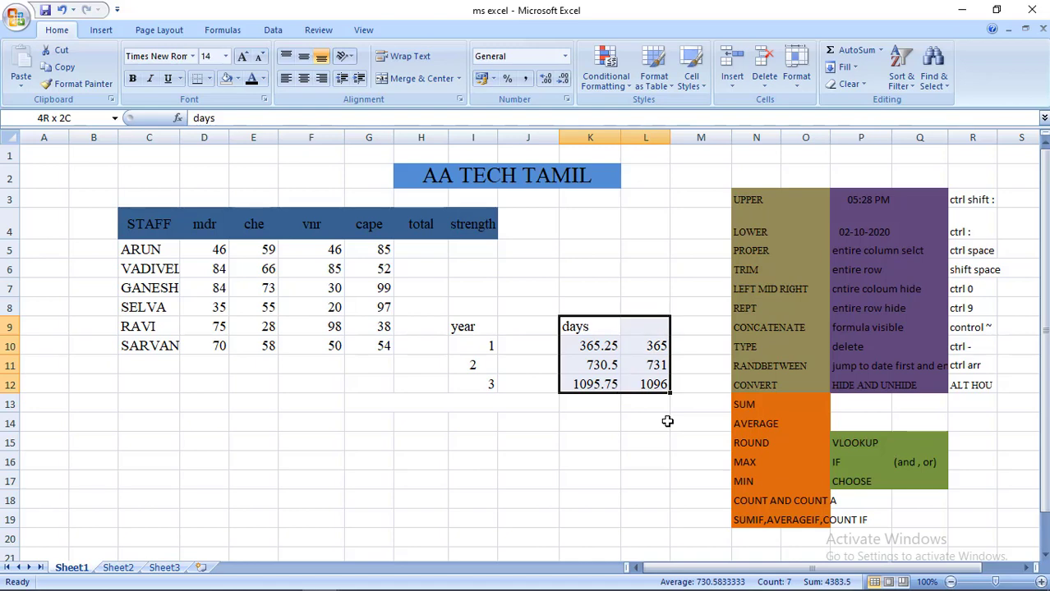
key("Delete")
key("Left")
key("Left")
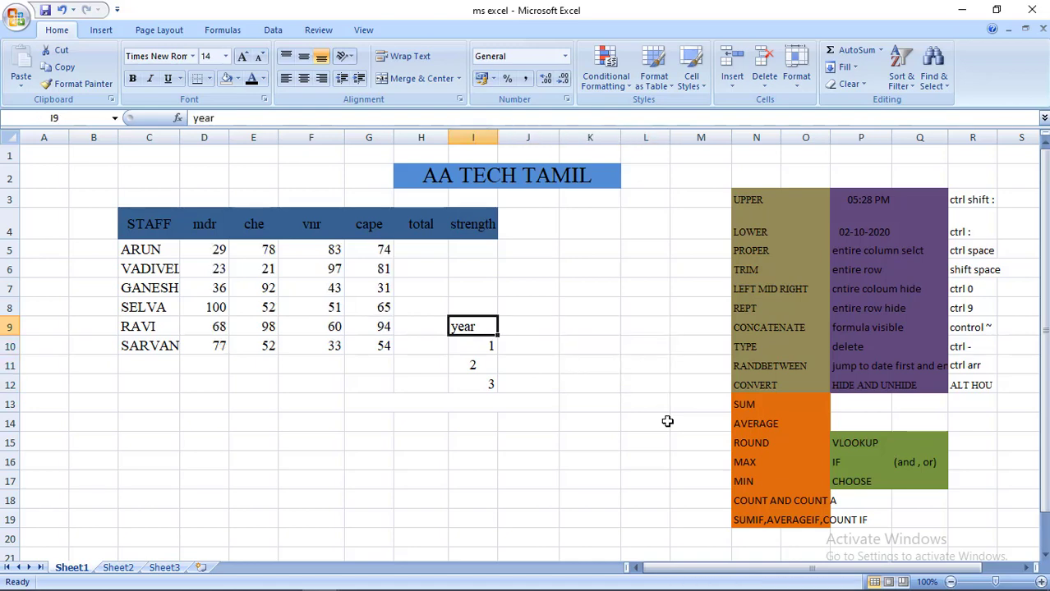
key("shift+Down")
key("shift+Down")
key("shift+Down")
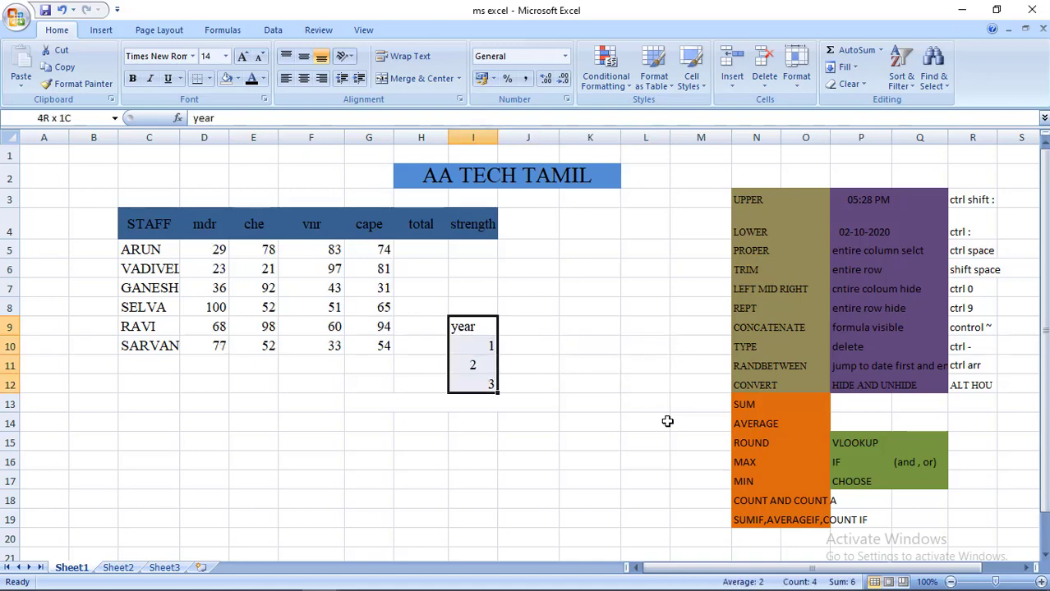
key("Delete")
Enter 12 in cell I7 under strength
key("Up")
key("Up")
key("Up")
key("Up")
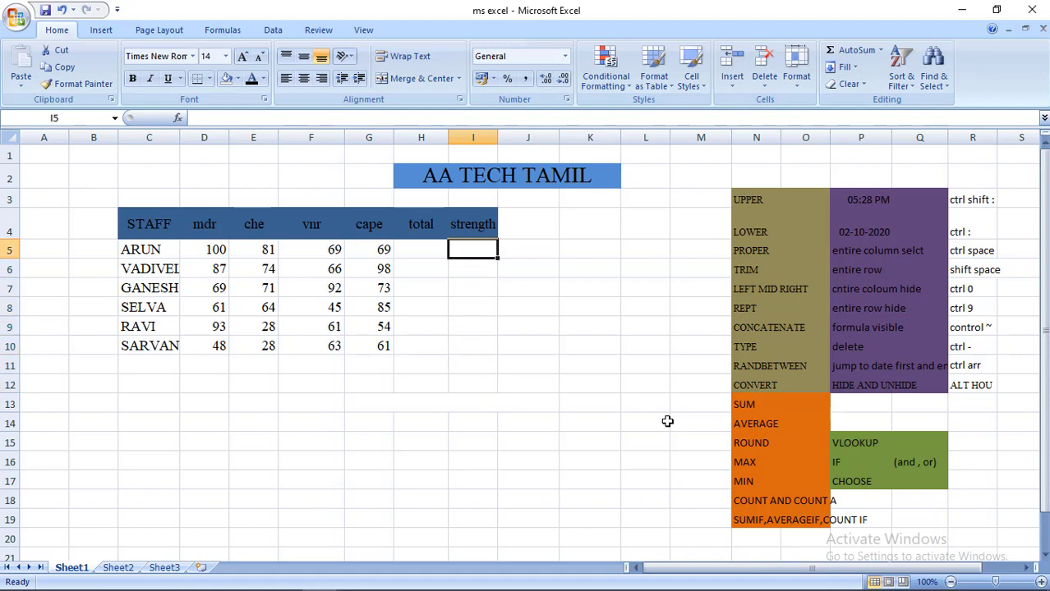
key("Left")
key("Left")
key("Left")
key("Left")
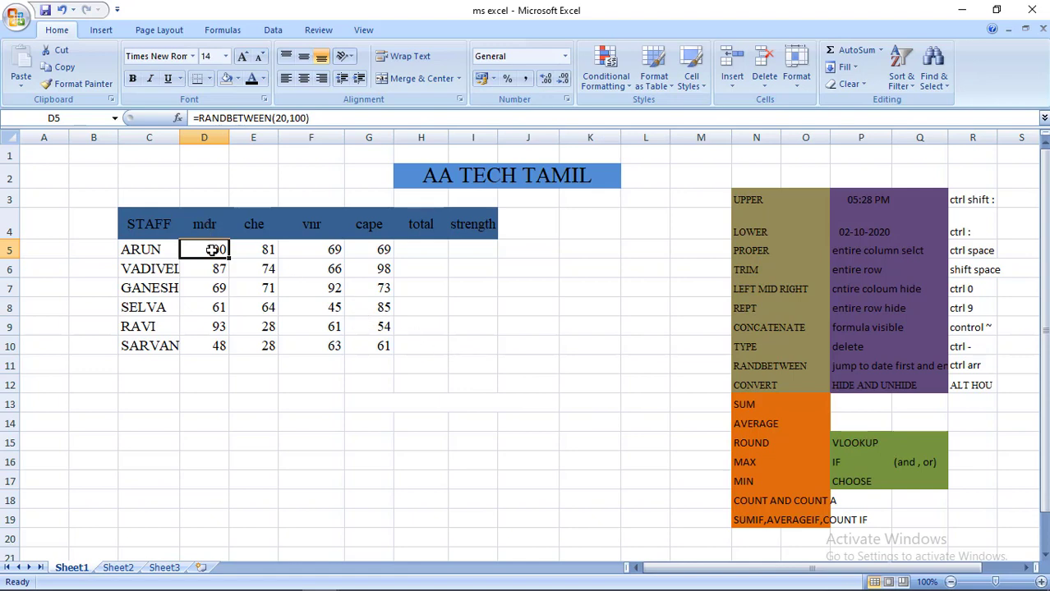
left_click(458, 290)
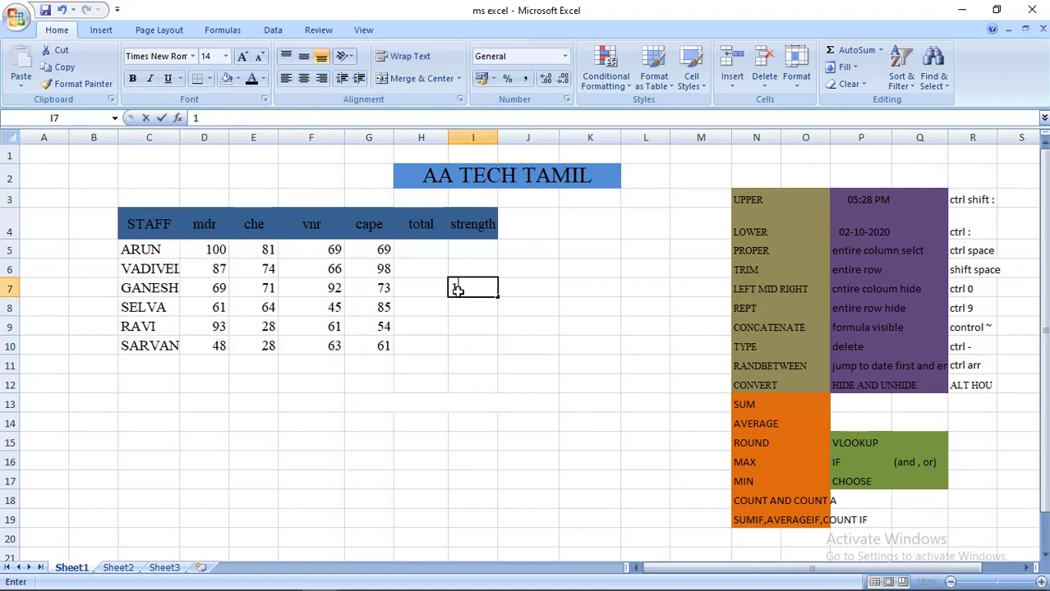
type("12")
key("Tab")
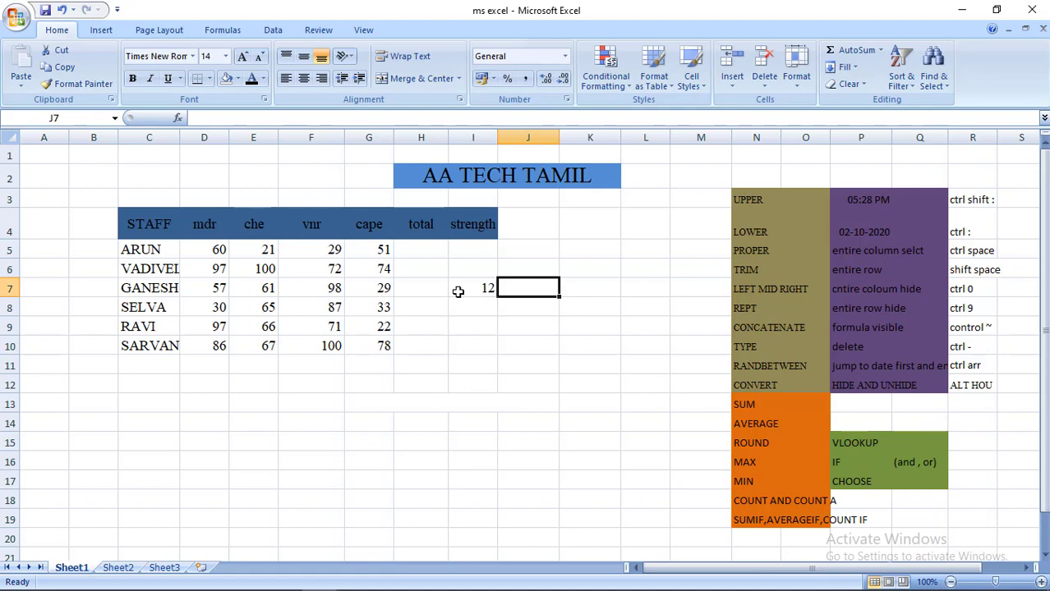
Clear the 12 from cell I7
key("Left")
key("Delete")
key("Up")
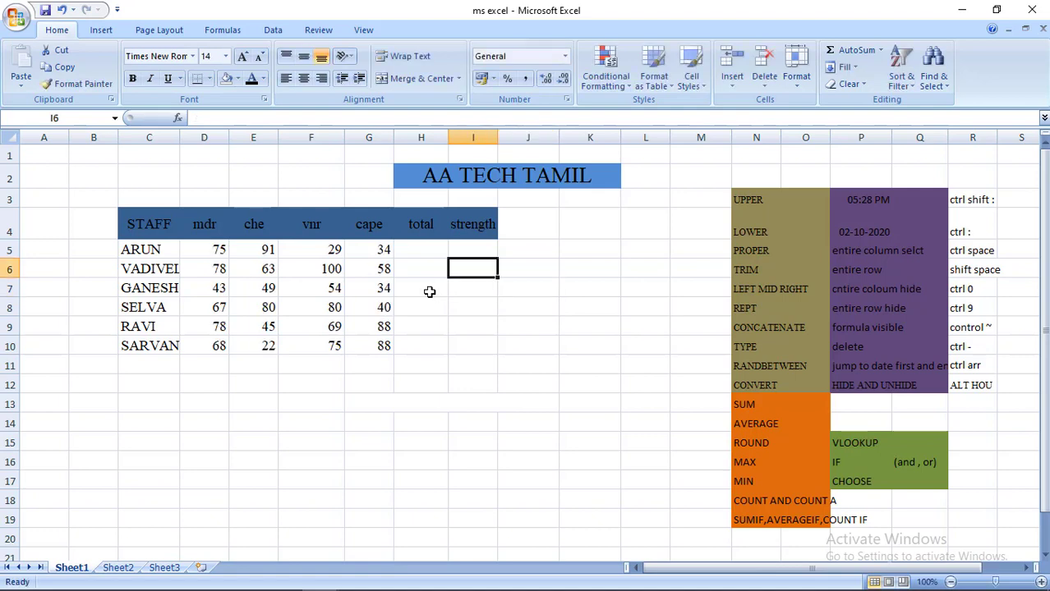
key("Up")
key("Left")
key("Left")
key("Left")
key("Left")
key("Left")
Fill all marks in D5:G10 with =RANDBETWEEN(20,100)
key("shift+Right")
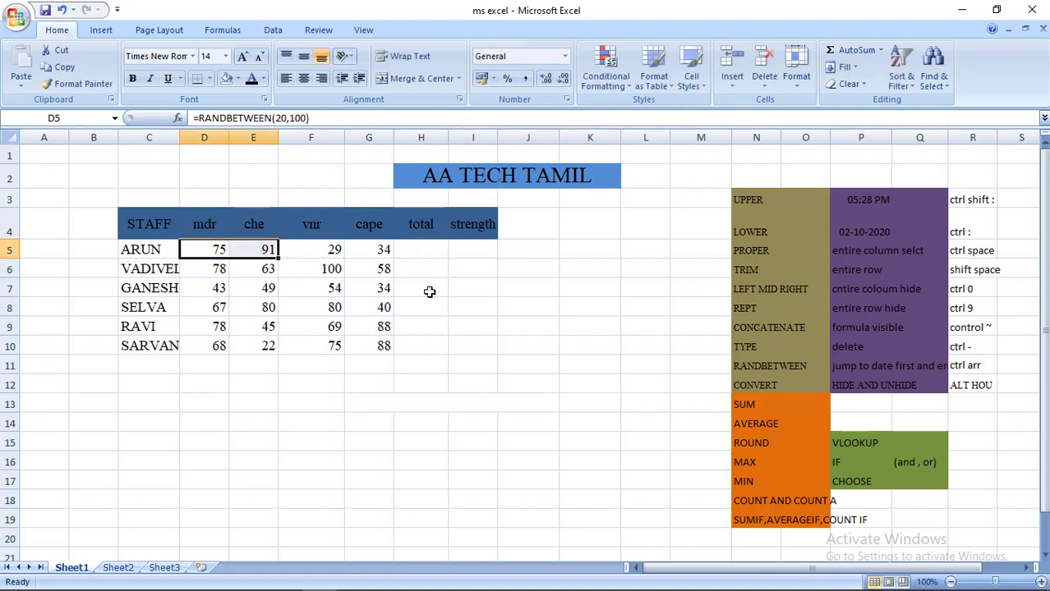
key("shift+Right")
key("shift+Right")
key("shift+Down")
key("shift+Down")
key("shift+Down")
key("shift+Down")
key("shift+Down")
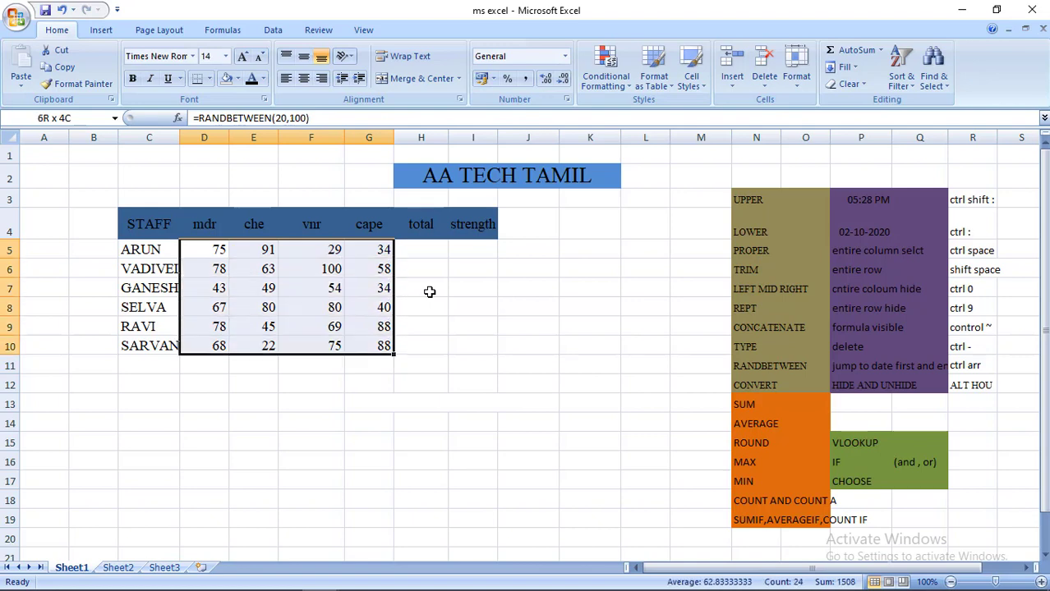
key("BackSpace")
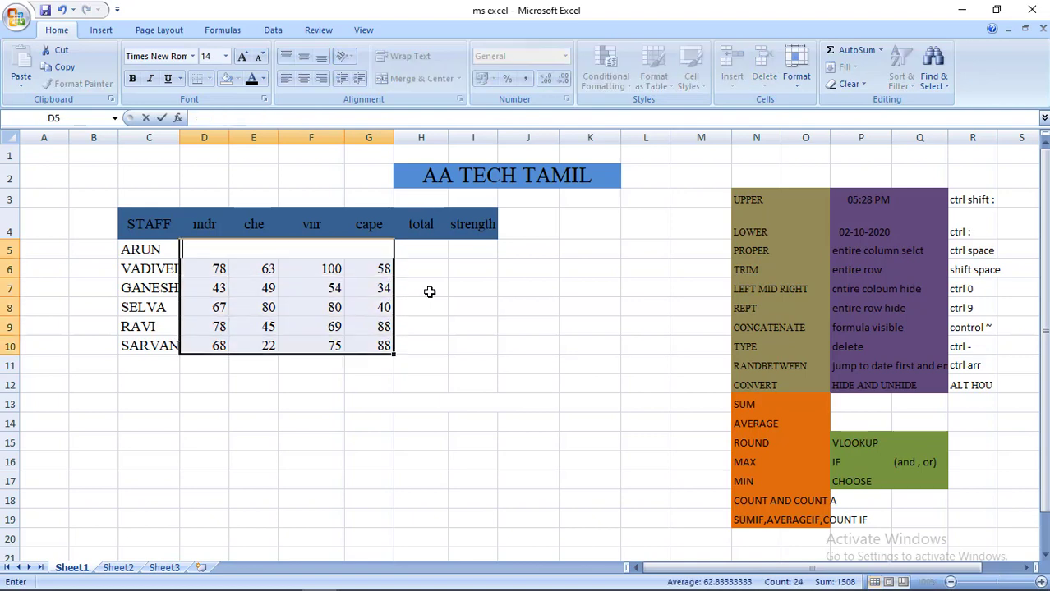
type("=RANDBETWEEN(20,100)")
key("ctrl+Return")
key("shift+BackSpace")
Delete all the random marks in D5:G10, leaving the block empty
key("Delete")
key("shift+Right")
key("shift+Right")
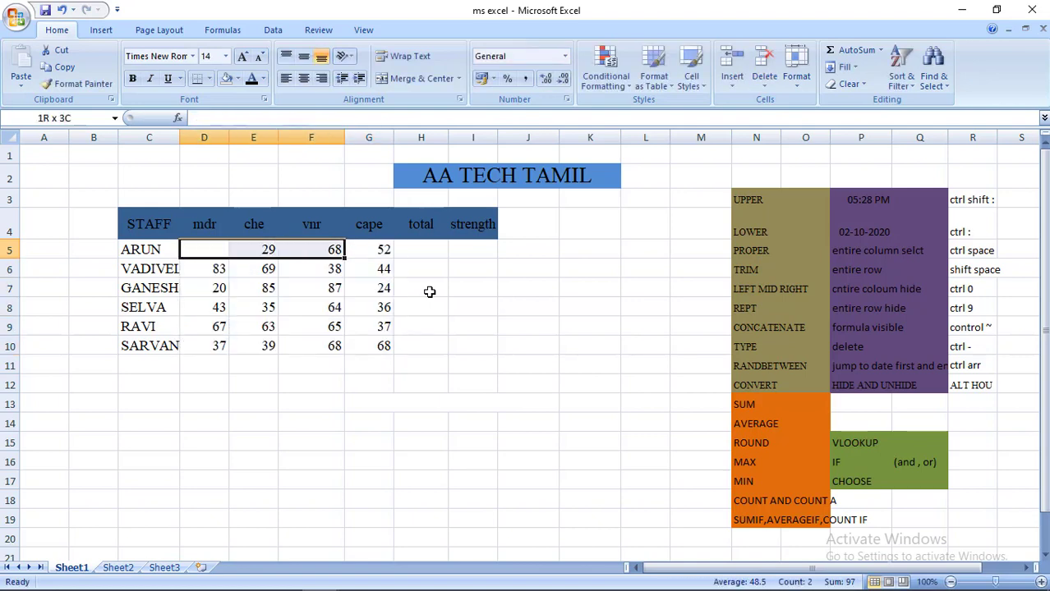
key("shift+Right")
key("shift+Down")
key("shift+Down")
key("shift+Down")
key("shift+Down")
key("shift+Down")
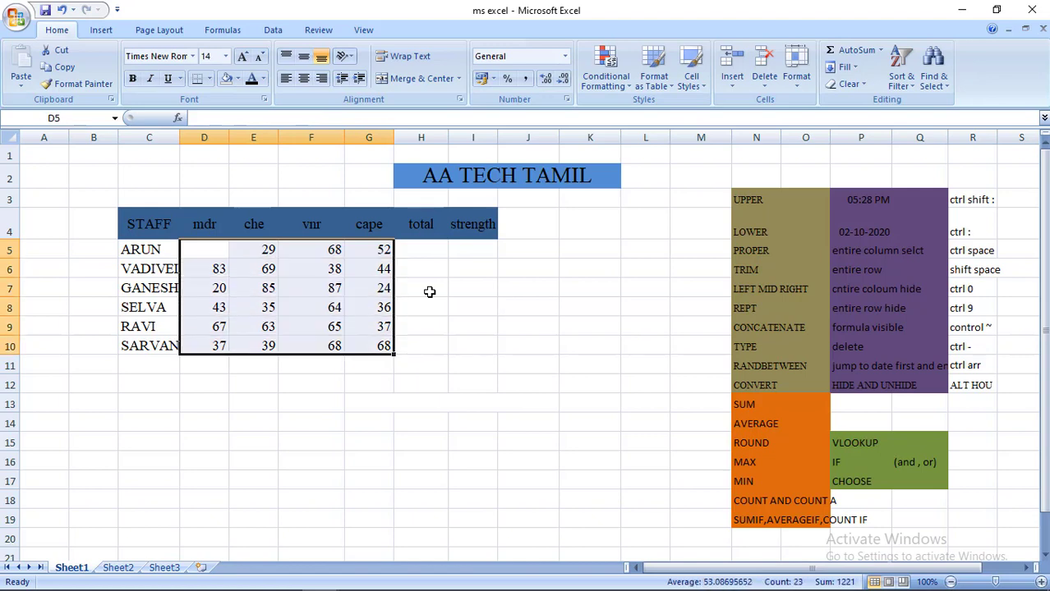
key("Delete")
key("Left")
key("Right")
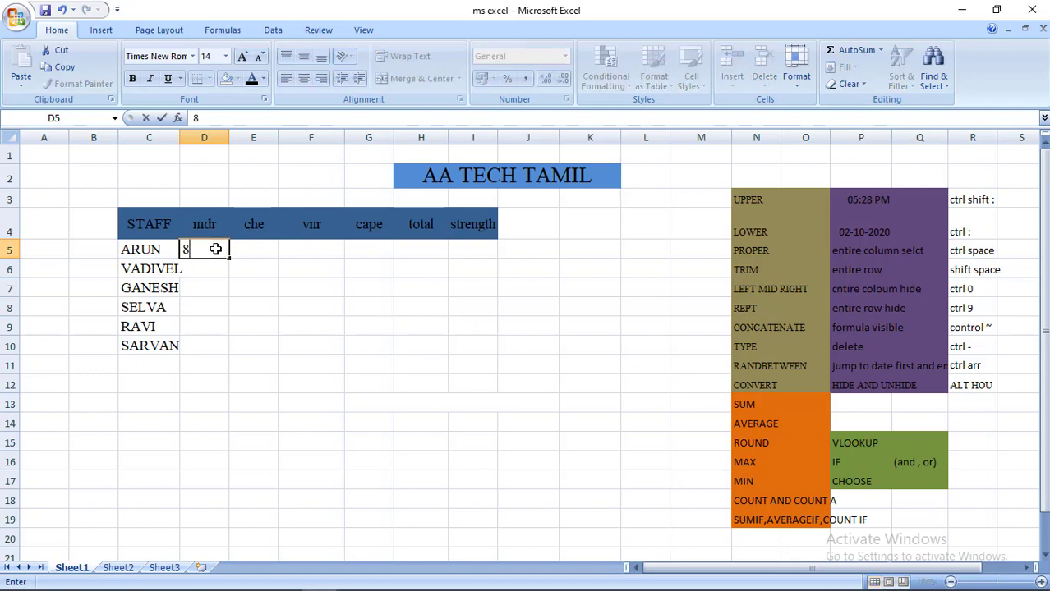
Enter row 5's marks 83, 23, 45 and 76 in D5:G5
type("83")
key("Tab")
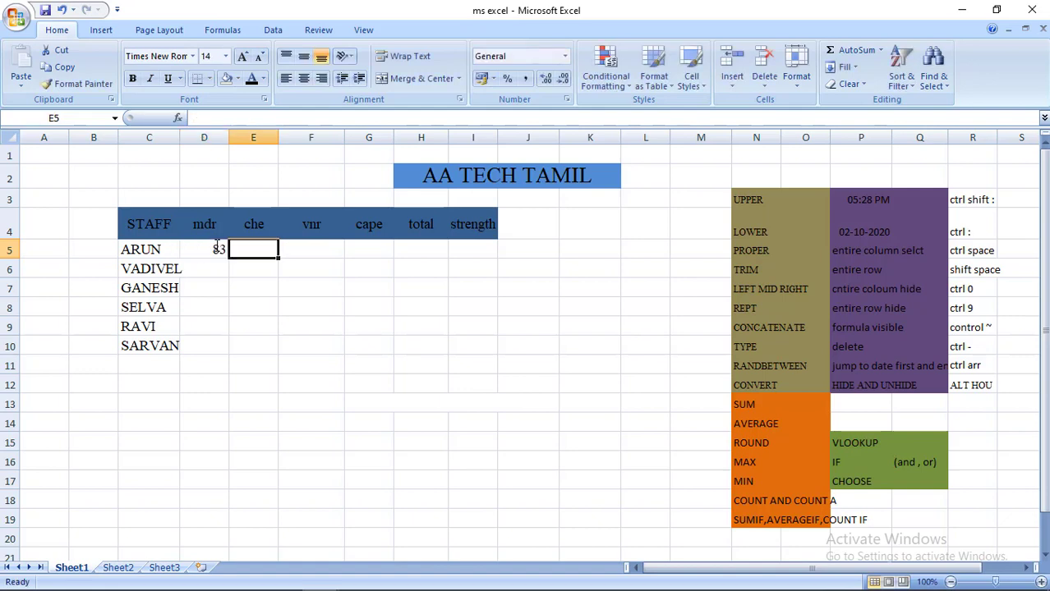
type("23")
type("5")
key("Tab")
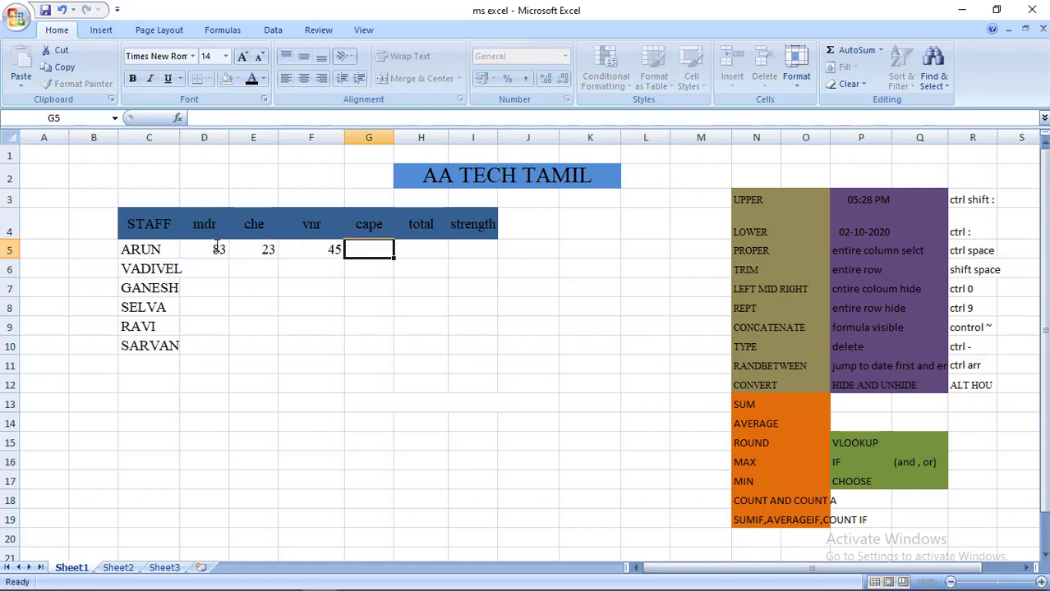
type("76")
key("Tab")
key("Down")
Fill row 6 right to left with 435, 43, 23 and 54
key("Left")
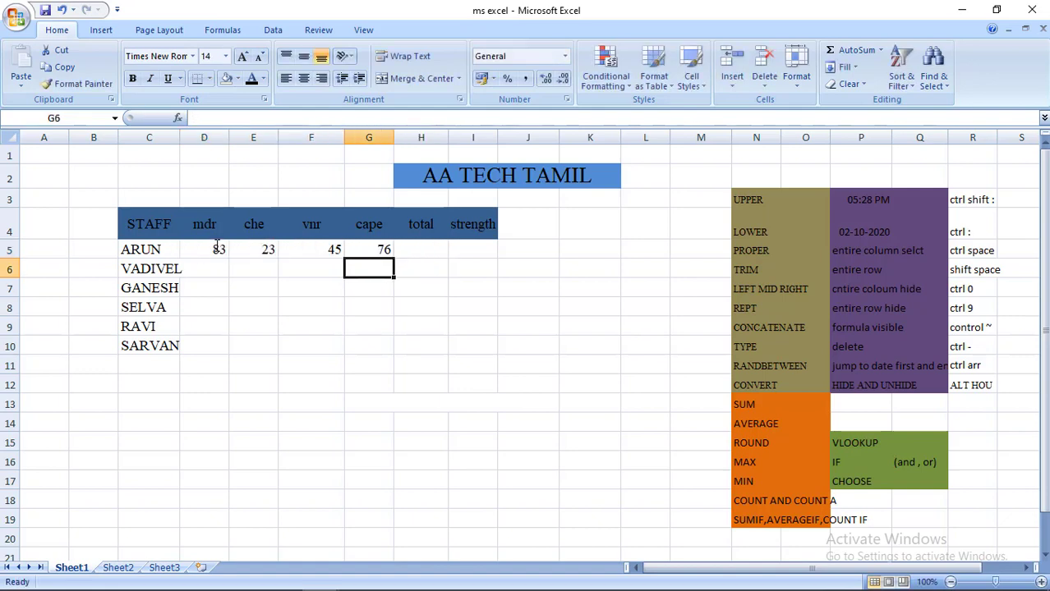
type("435")
key("Left")
type("43")
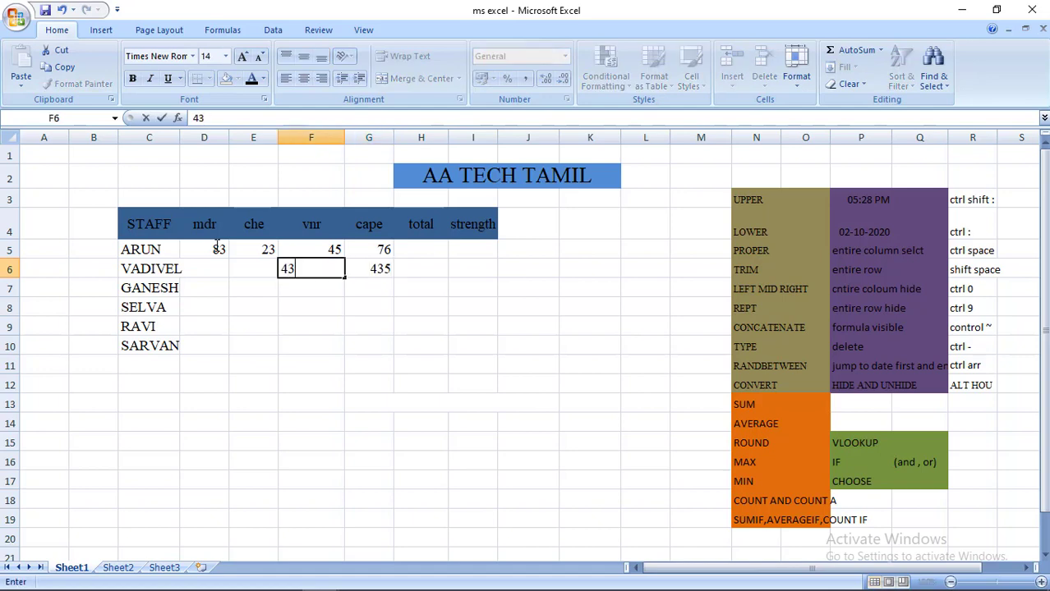
key("Left")
type("23")
key("Left")
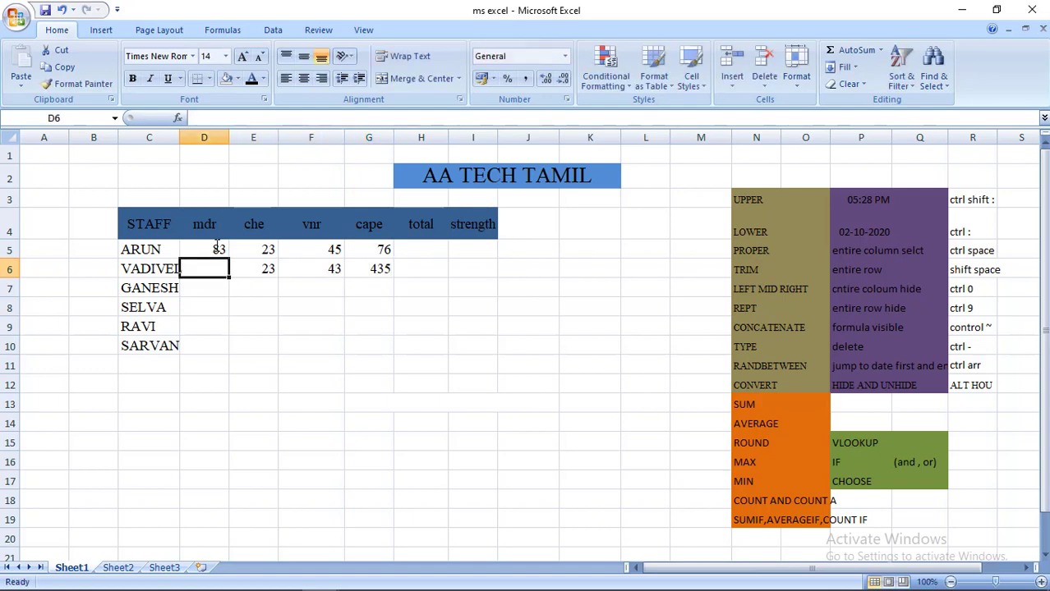
type("54")
key("Return")
Enter row 7's marks 45, 667, 687 and 76 in D7:G7
type("45")
key("Tab")
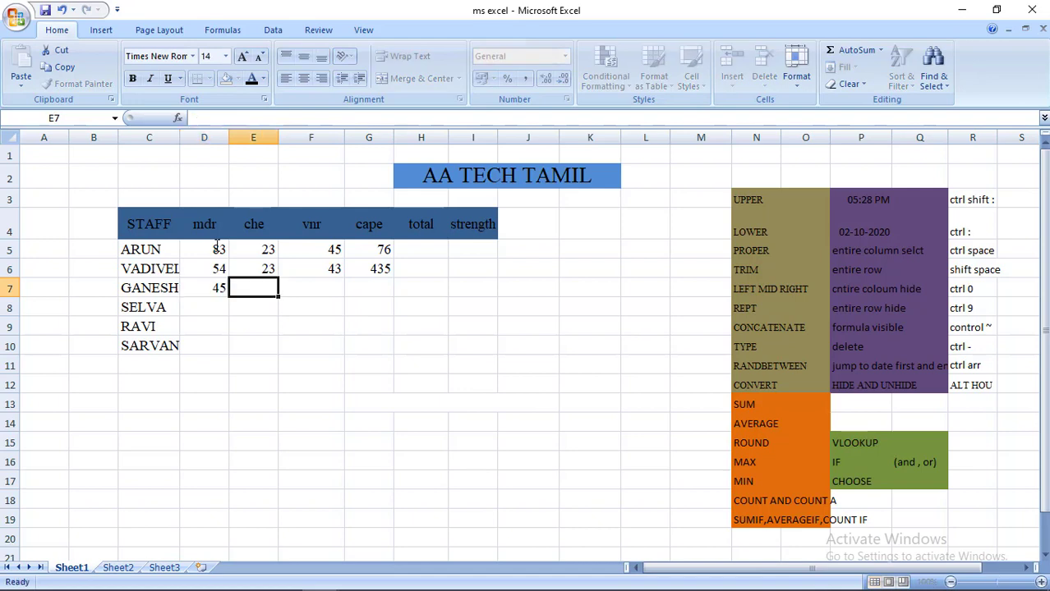
type("667")
key("Tab")
type("687")
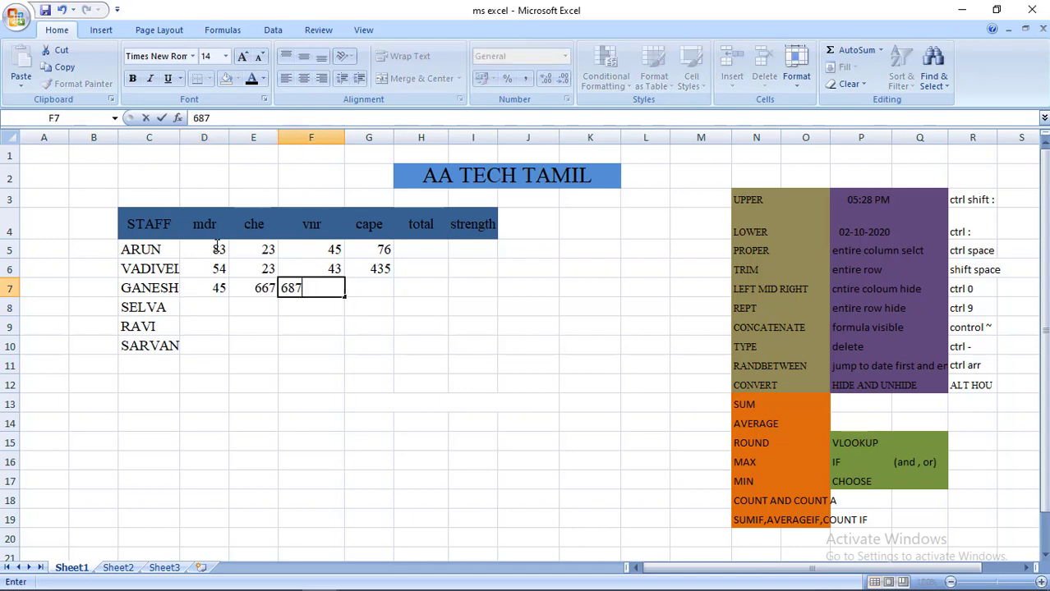
key("Tab")
type("76")
key("Down")
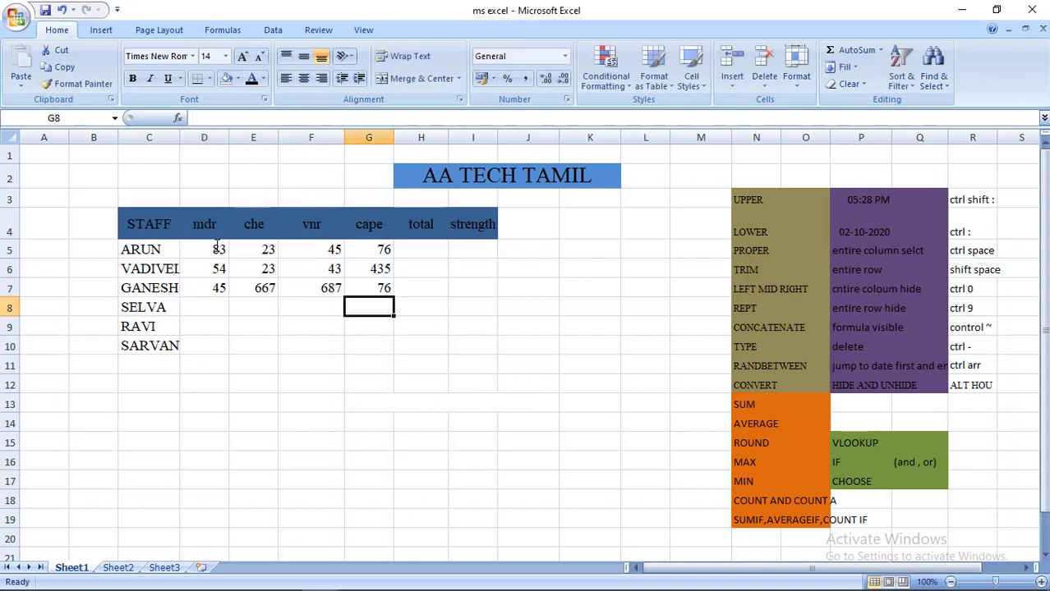
Enter row 8's marks 45, 45, 34 and 34
key("Left")
type("45")
key("Left")
type("45")
key("Left")
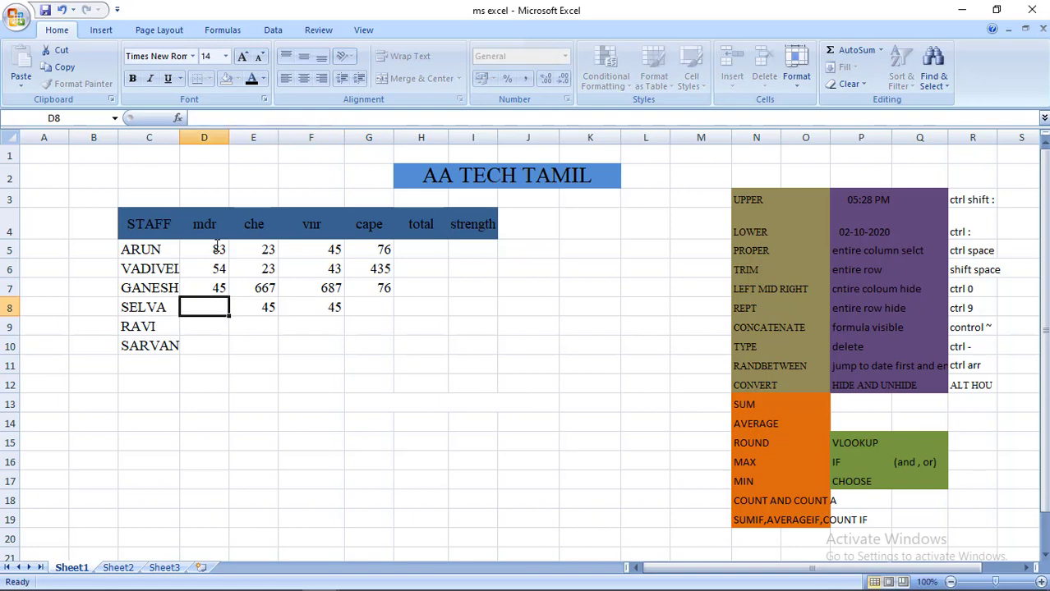
type("34")
key("Tab")
key("Tab")
key("Tab")
type("34")
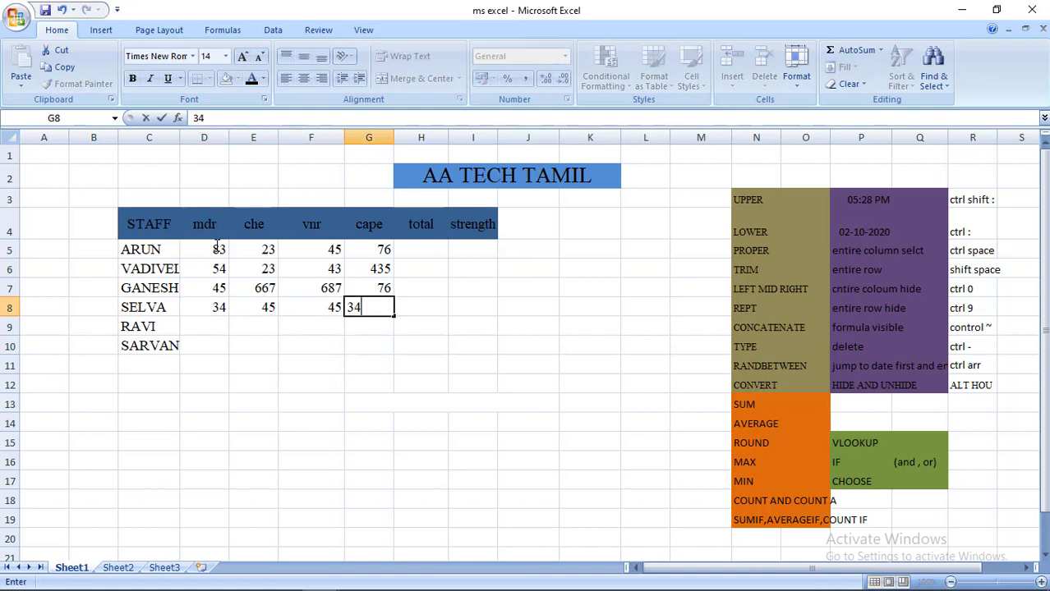
key("Tab")
key("Down")
Fill row 9 right to left with 34, 534, 34 and 43
key("Left")
type("34")
key("Left")
type("534")
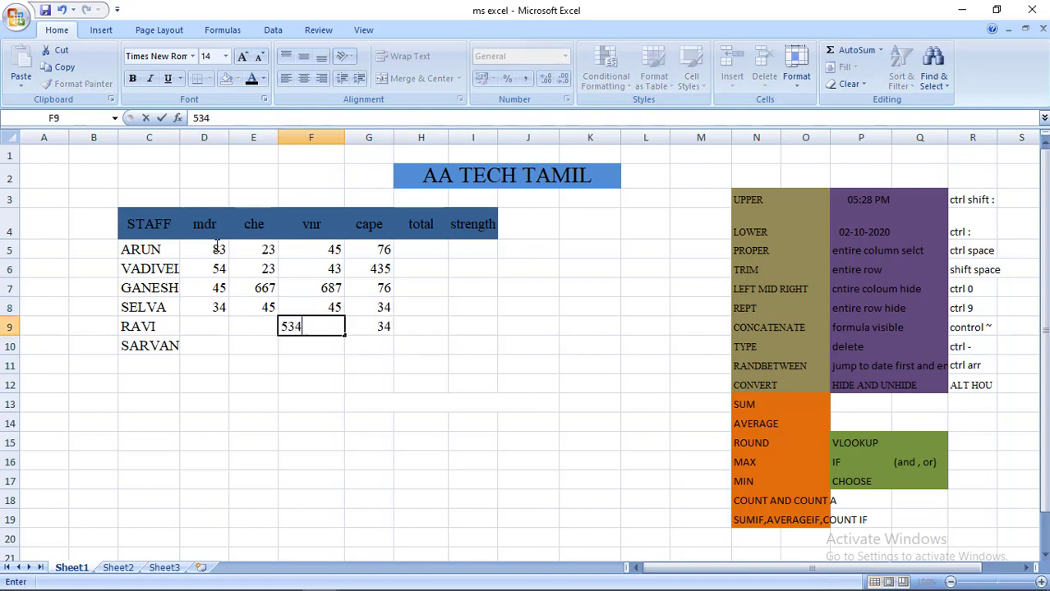
key("Left")
type("34")
key("Left")
type("43")
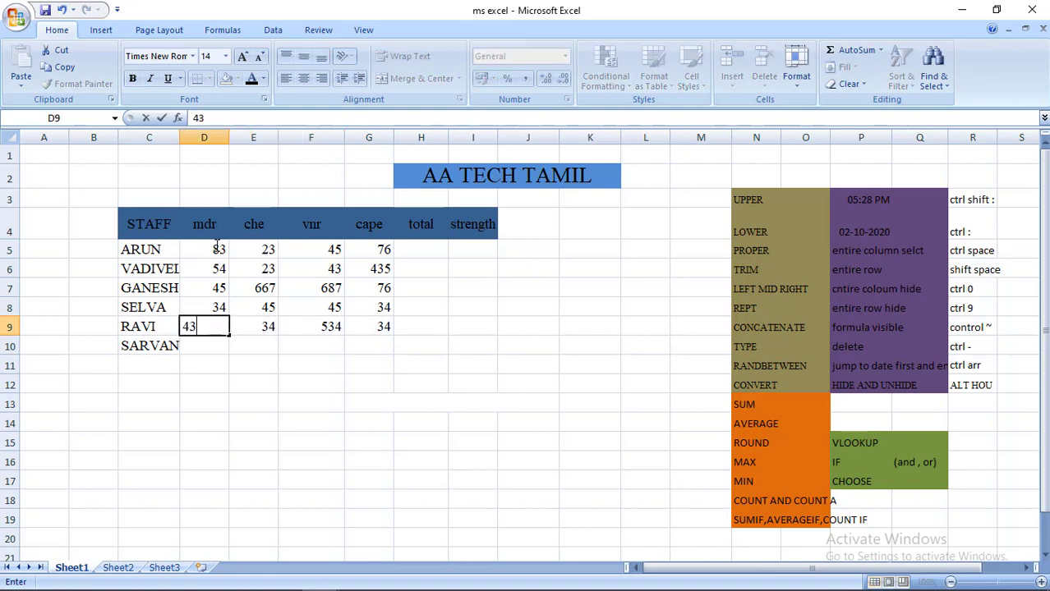
key("Tab")
Enter row 10's marks 54, 57, 67 and 78 in D10:G10
key("Return")
type("54")
key("Tab")
type("57")
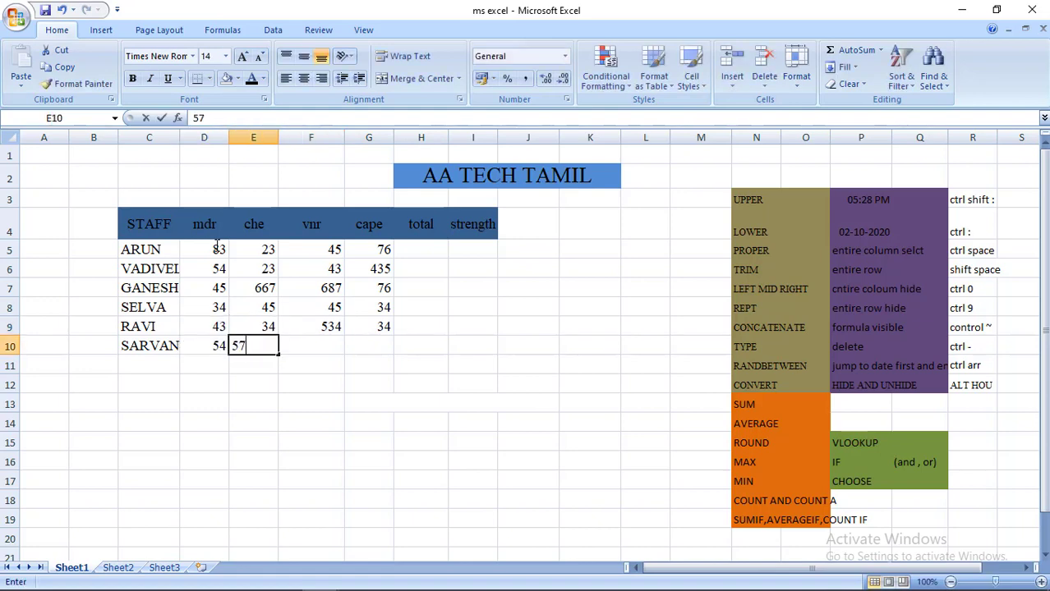
key("Tab")
type("67")
key("Tab")
type("78")
key("Tab")
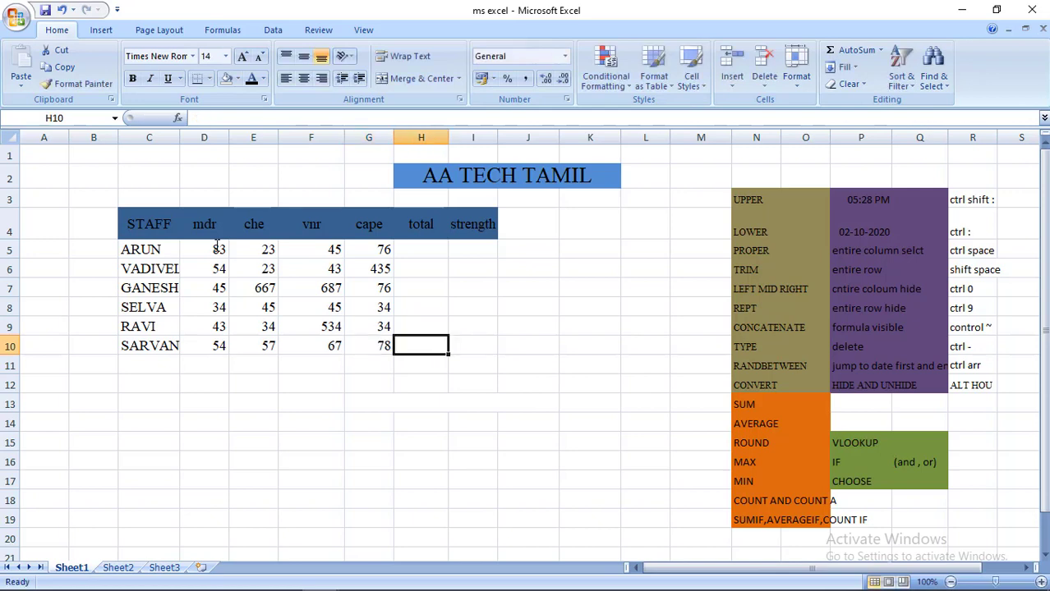
Correct the oversized marks: F9 to 34, F7 to 43, E7 to 34, G6 to 45
key("Up")
key("Left")
key("Left")
type("34")
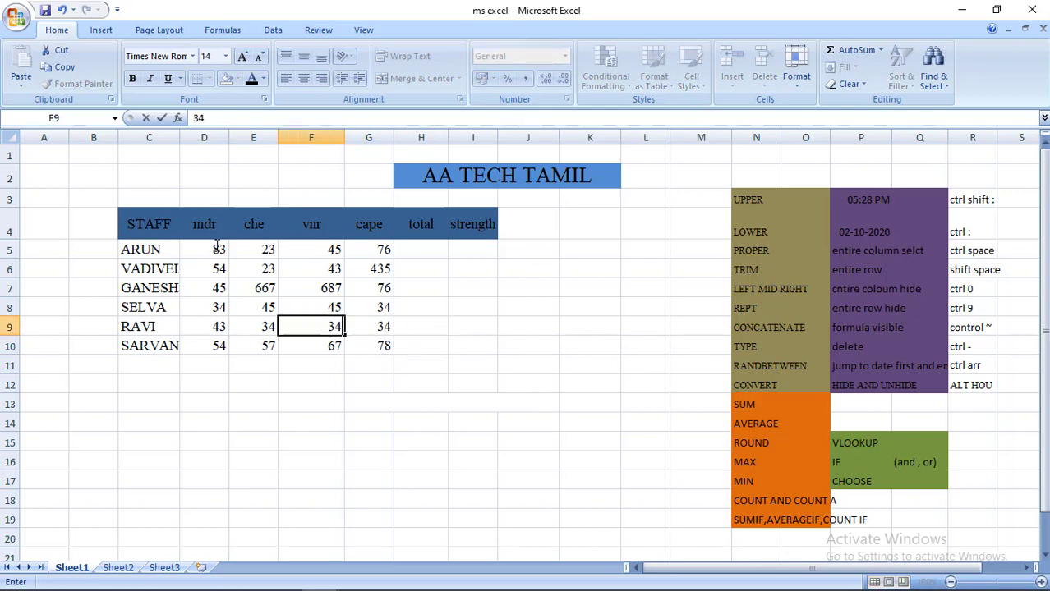
key("Up")
key("Up")
type("43")
key("Left")
type("34")
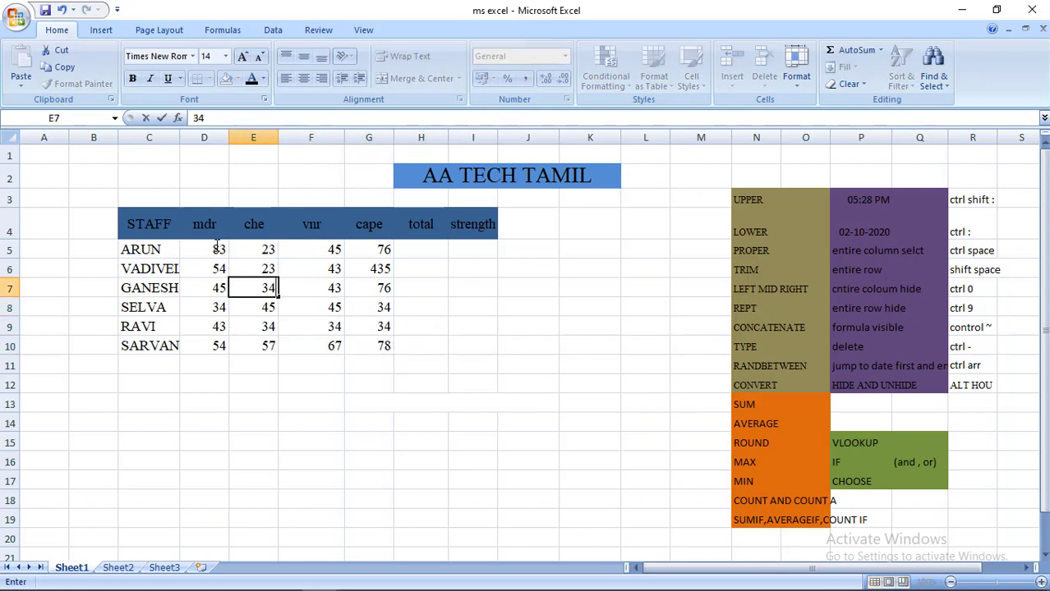
key("Tab")
key("Tab")
key("Tab")
key("Up")
key("Left")
type("45")
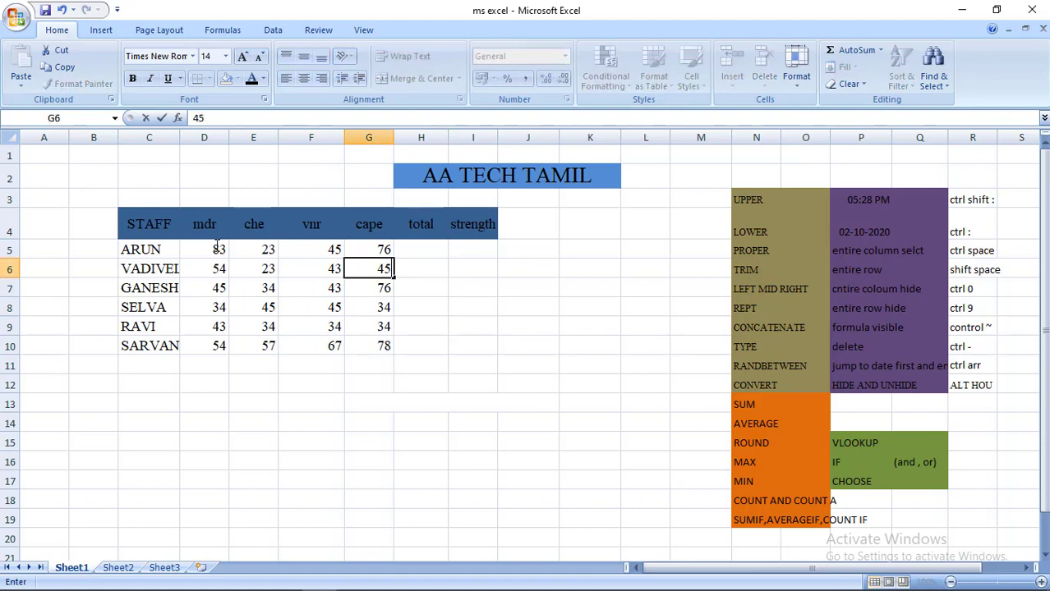
key("Tab")
key("Tab")
key("Left")
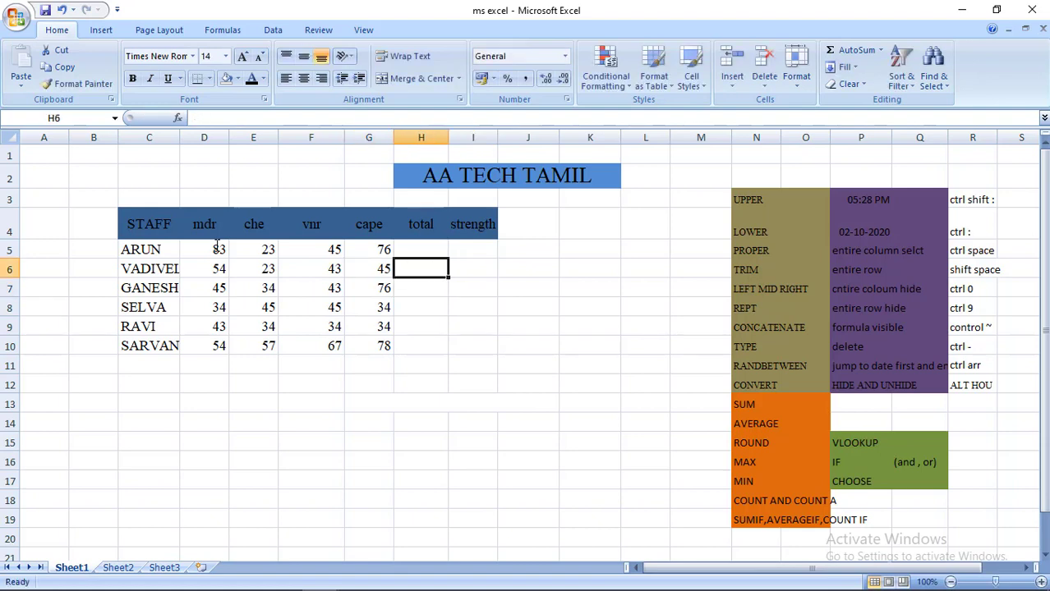
key("Left")
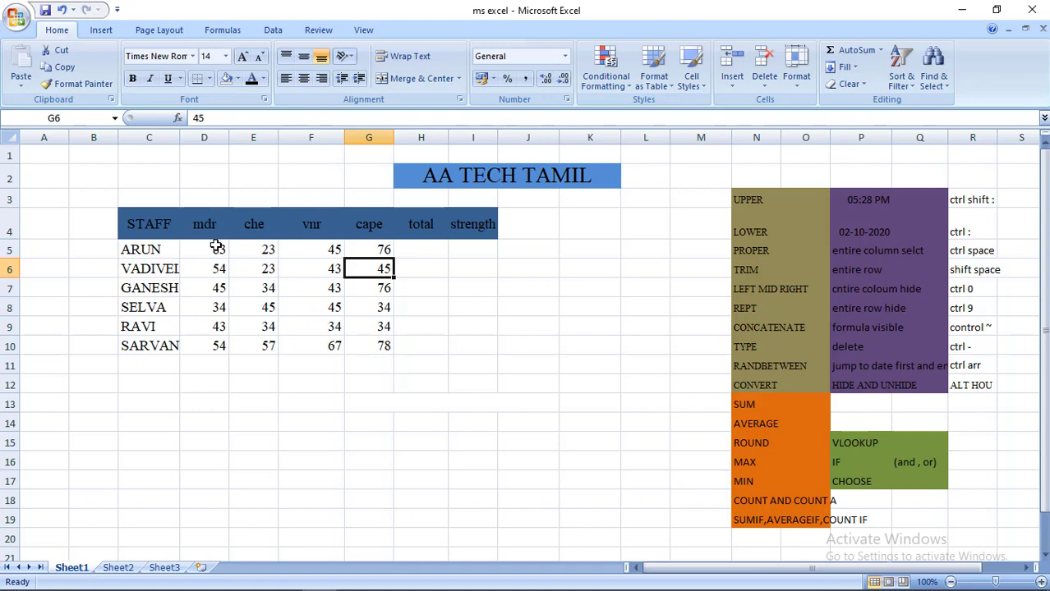
key("Up")
key("Right")
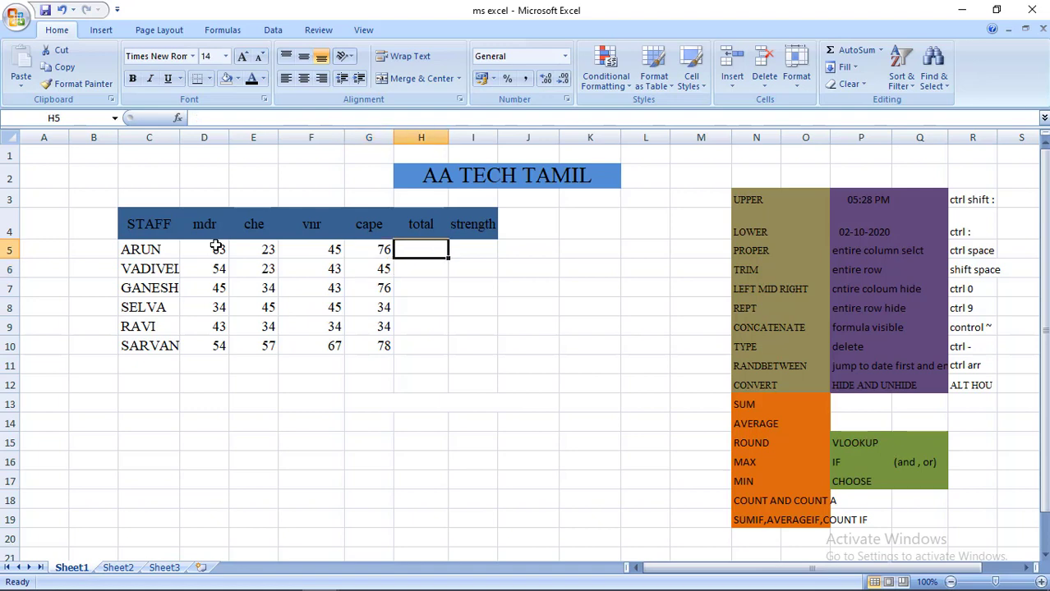
type("=s")
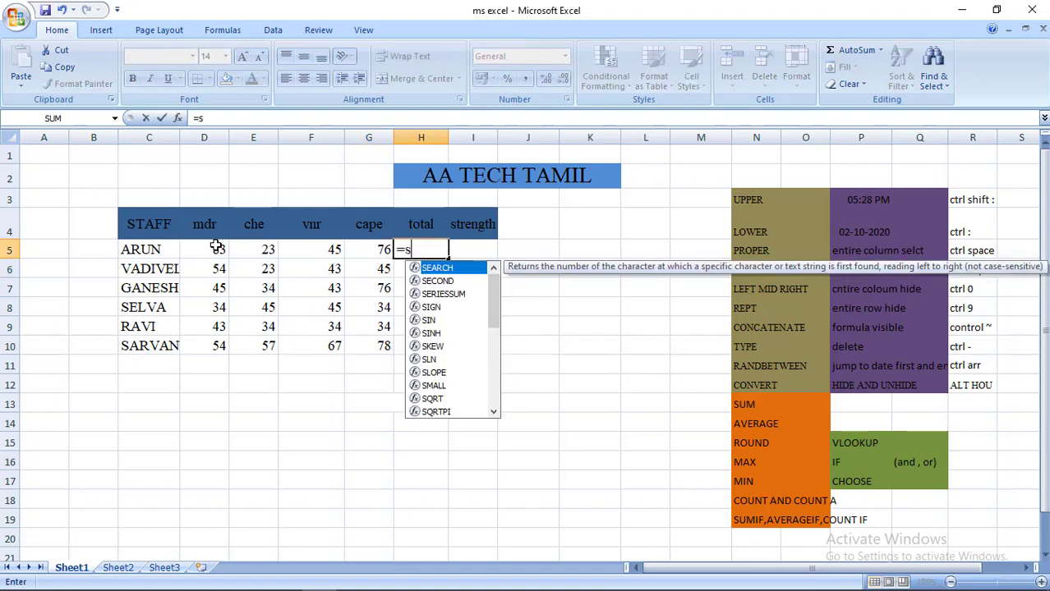
type("um")
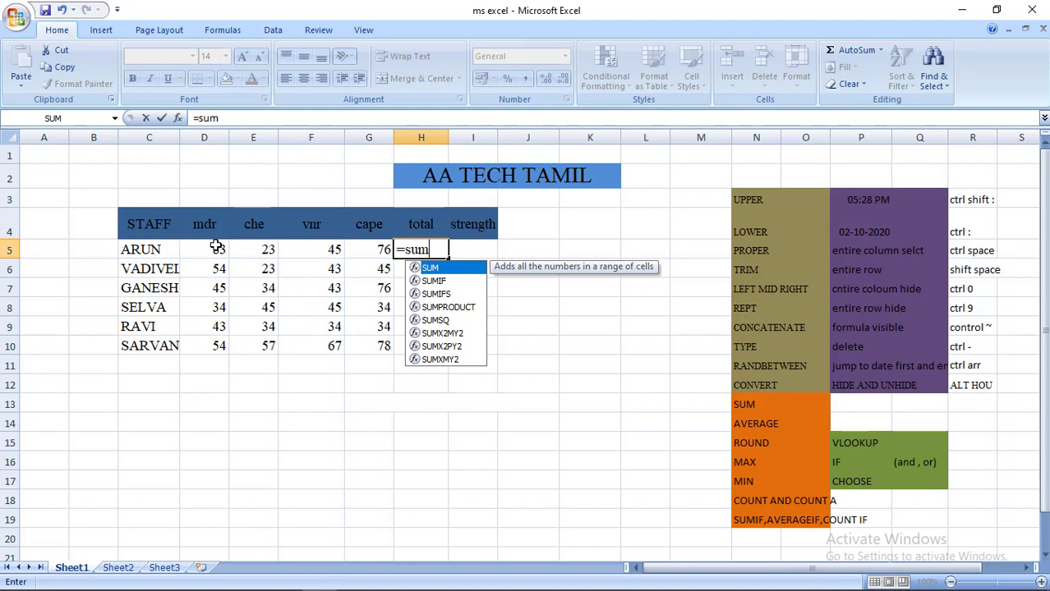
type("(")
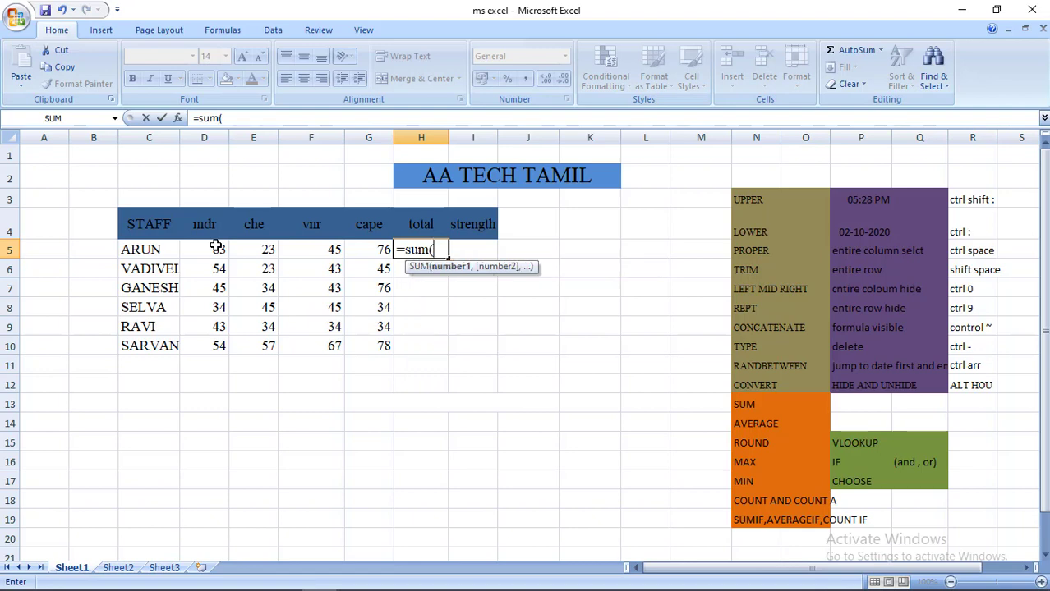
left_click(215, 248)
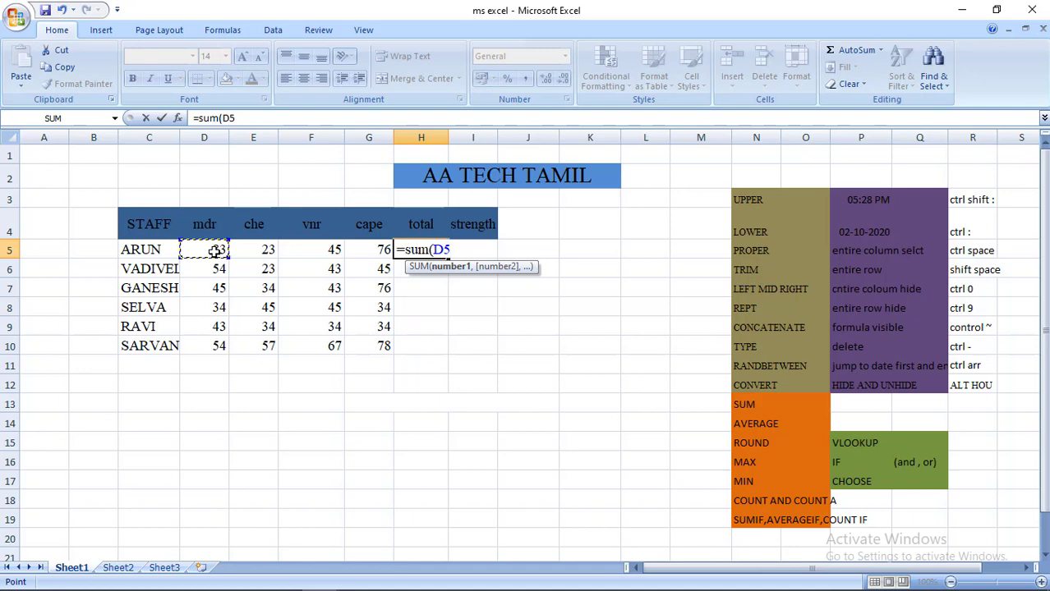
key("shift+Right")
key("shift+Right")
key("shift+Right")
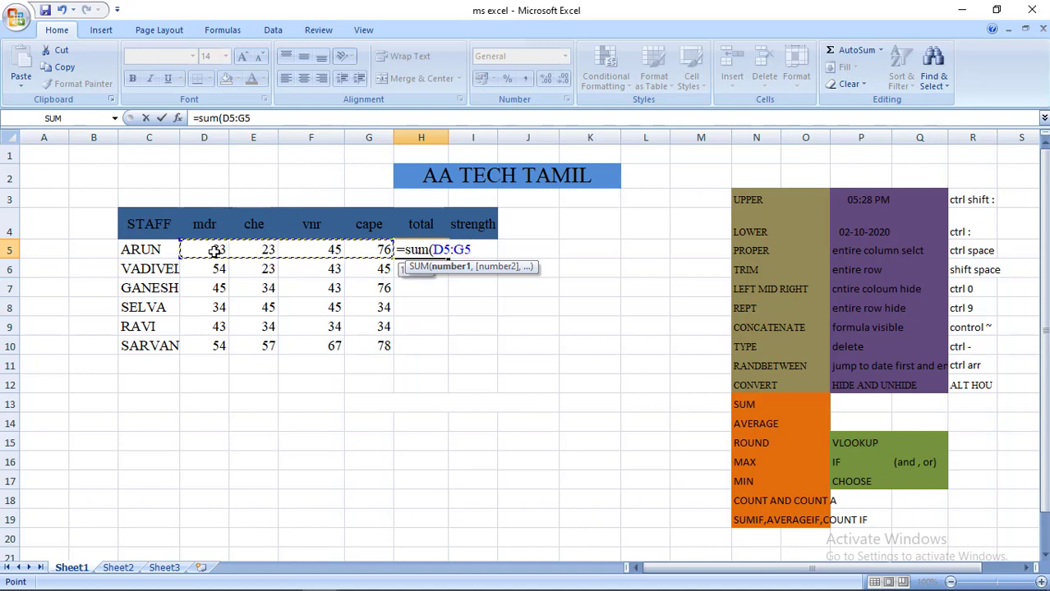
type(")")
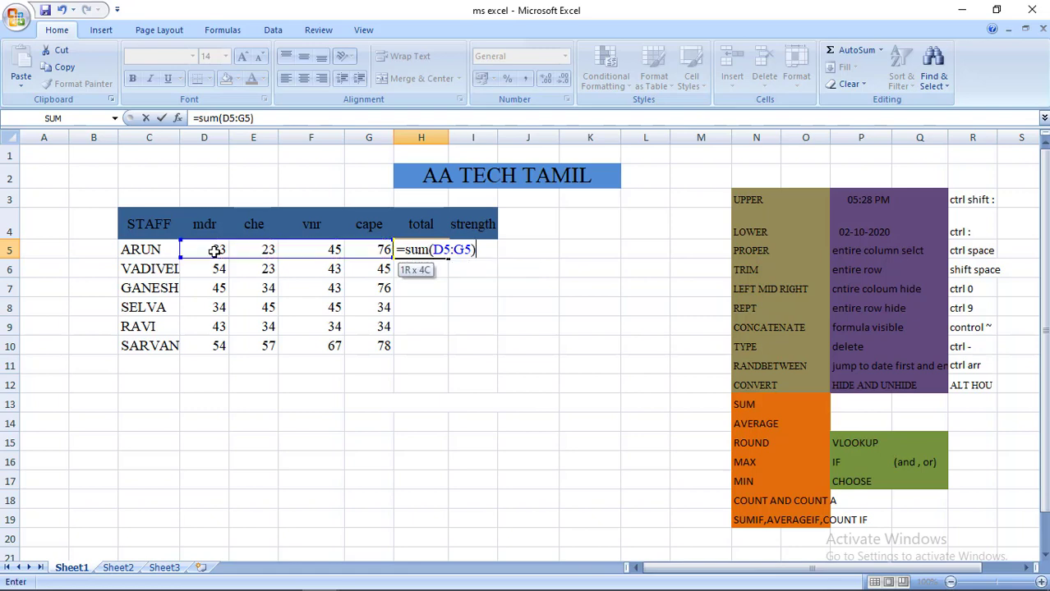
key("Return")
key("Up")
key("Left")
key("Left")
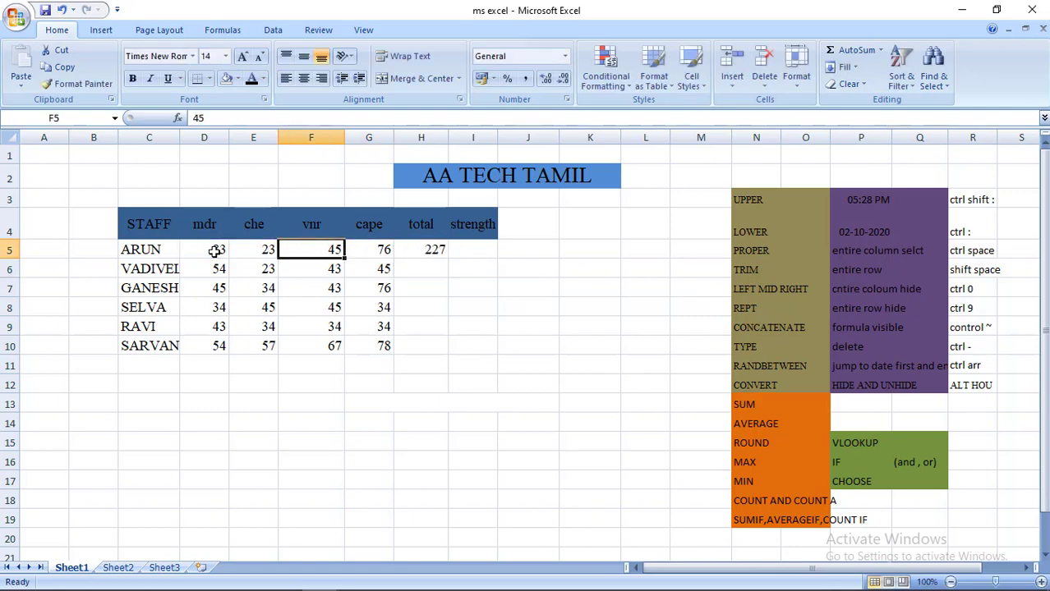
key("Left")
key("Left")
key("Right")
key("Right")
key("Right")
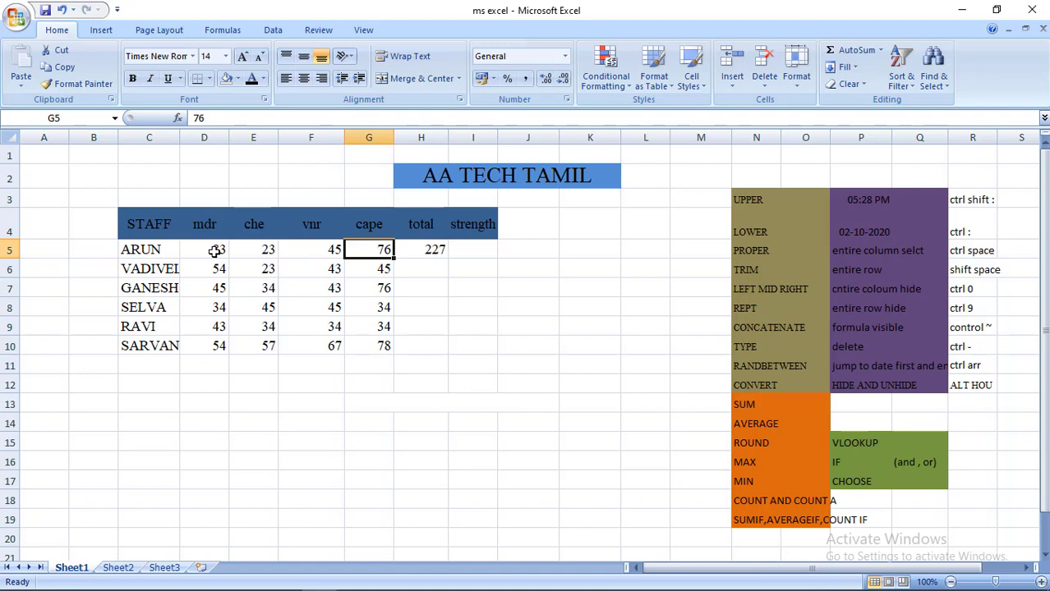
key("Left")
key("Left")
key("Right")
key("Right")
key("Right")
key("Right")
key("Left")
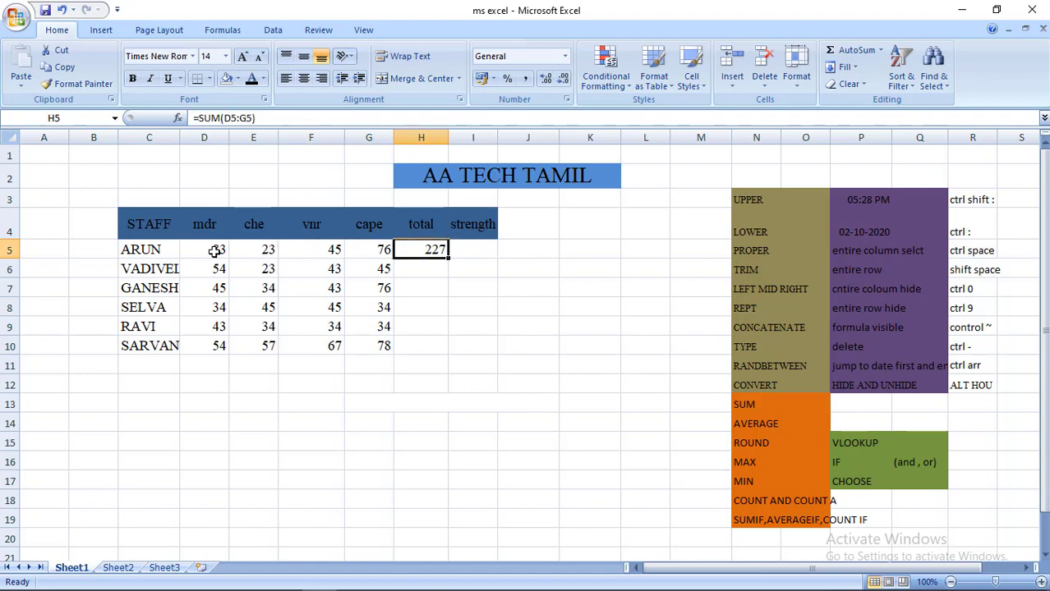
key("Delete")
key("Left")
key("Right")
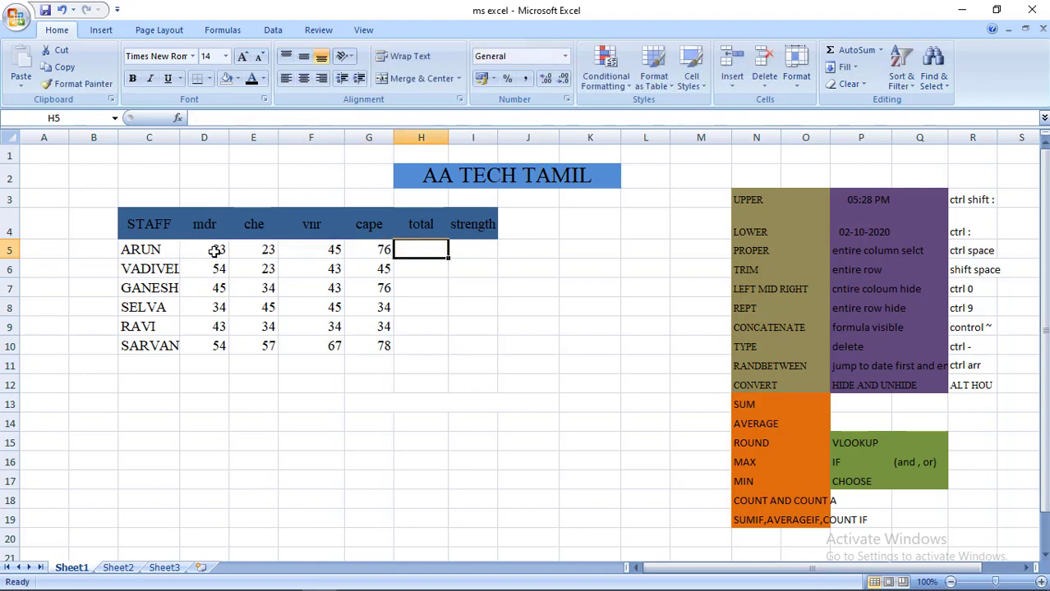
Try a =D5-E5 subtraction formula in H5, giving 60, then clear it
type("=")
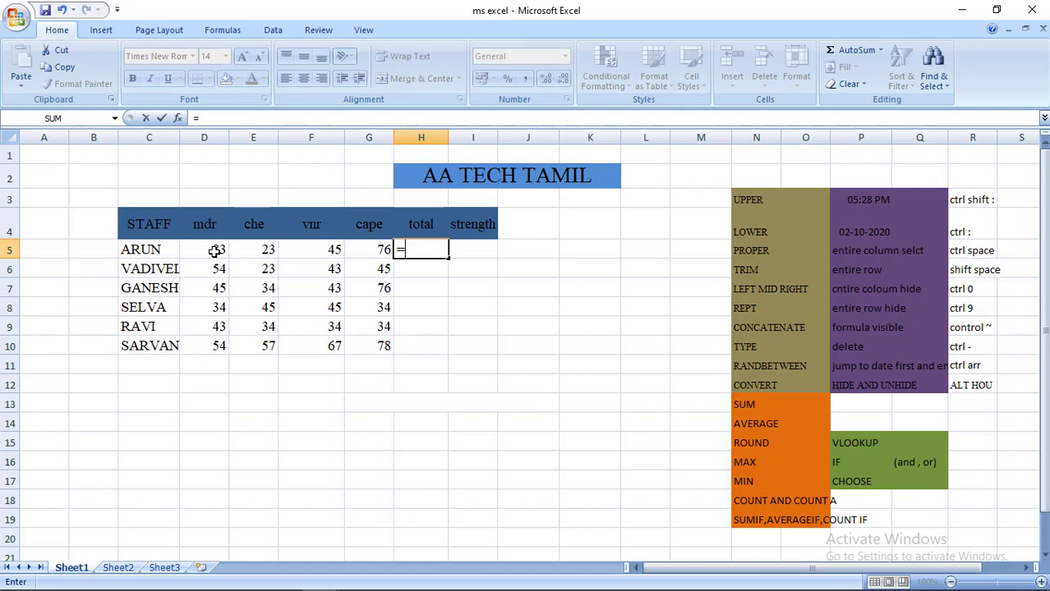
type("(")
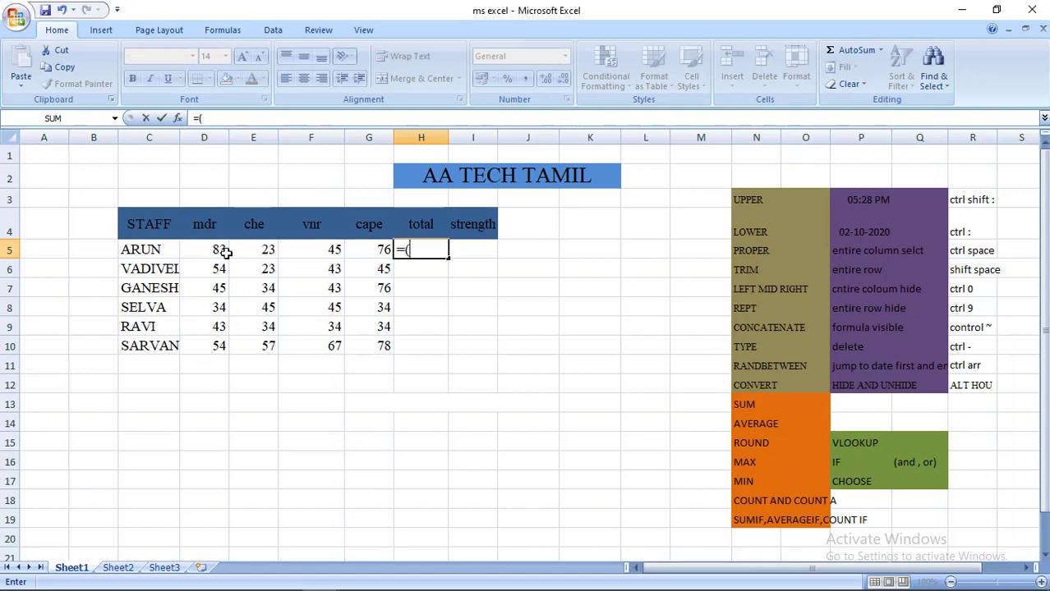
key("BackSpace")
left_click(221, 250)
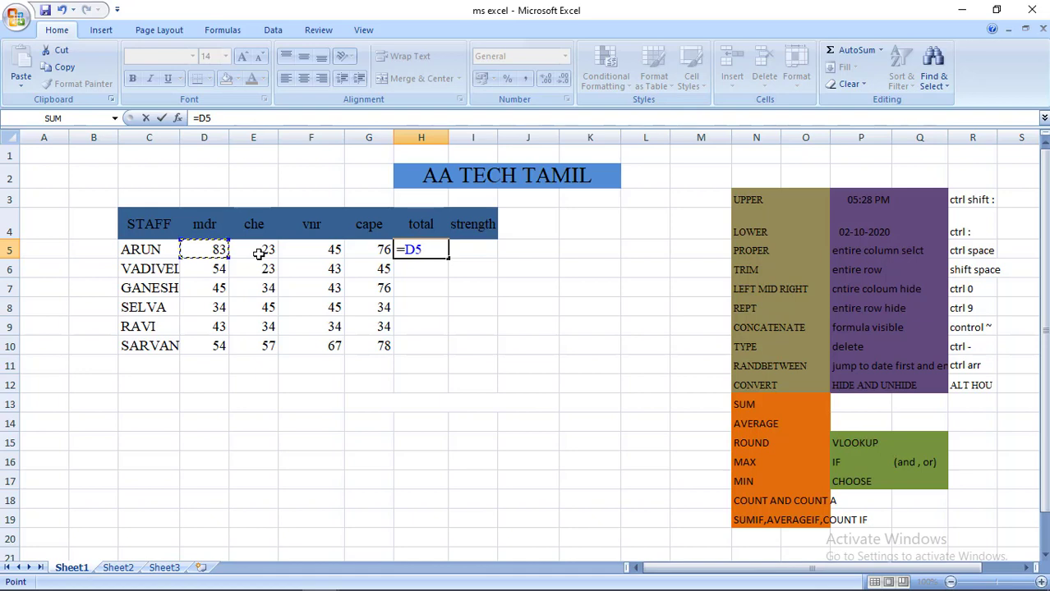
type("-")
left_click(267, 253)
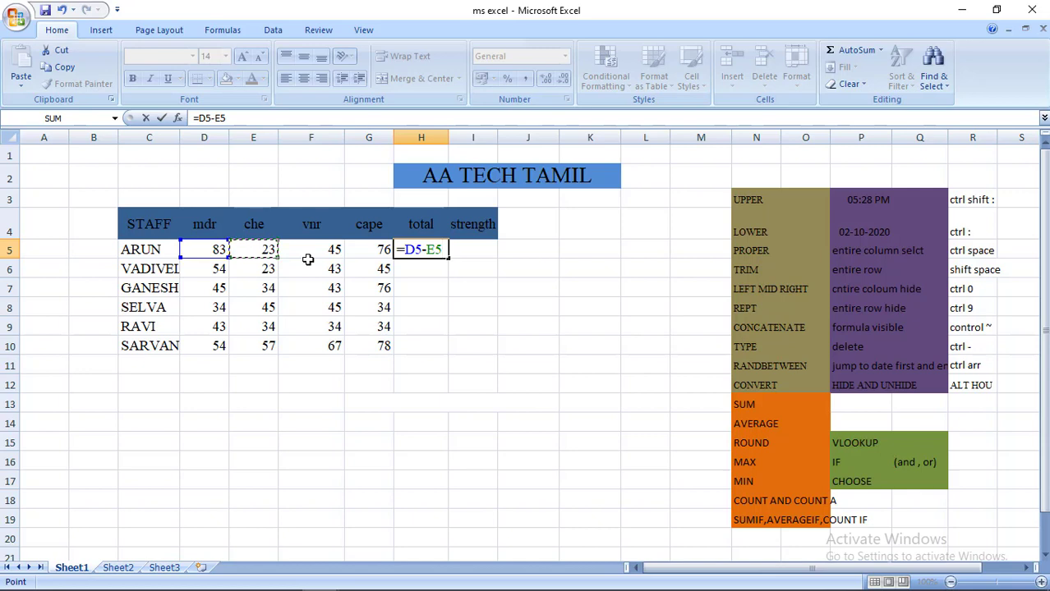
key("Return")
key("Up")
key("Left")
key("Left")
key("Left")
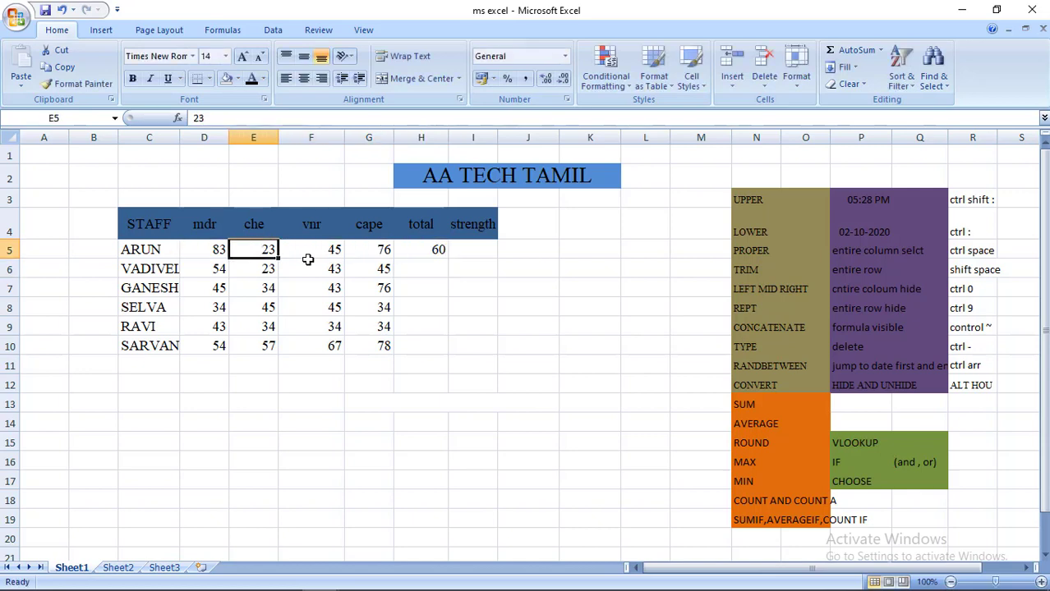
key("Right")
key("Right")
key("Right")
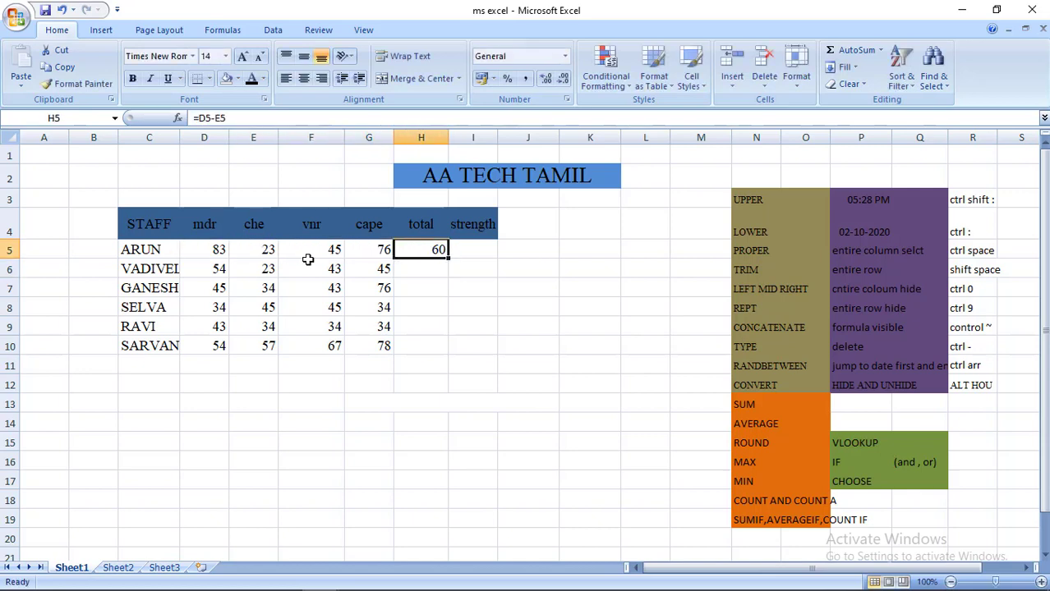
key("F2")
key("ctrl+Return")
Enter =SUM(D5:G5) in H5 and fill it down to H10, giving totals 227 to 256
type("=su")
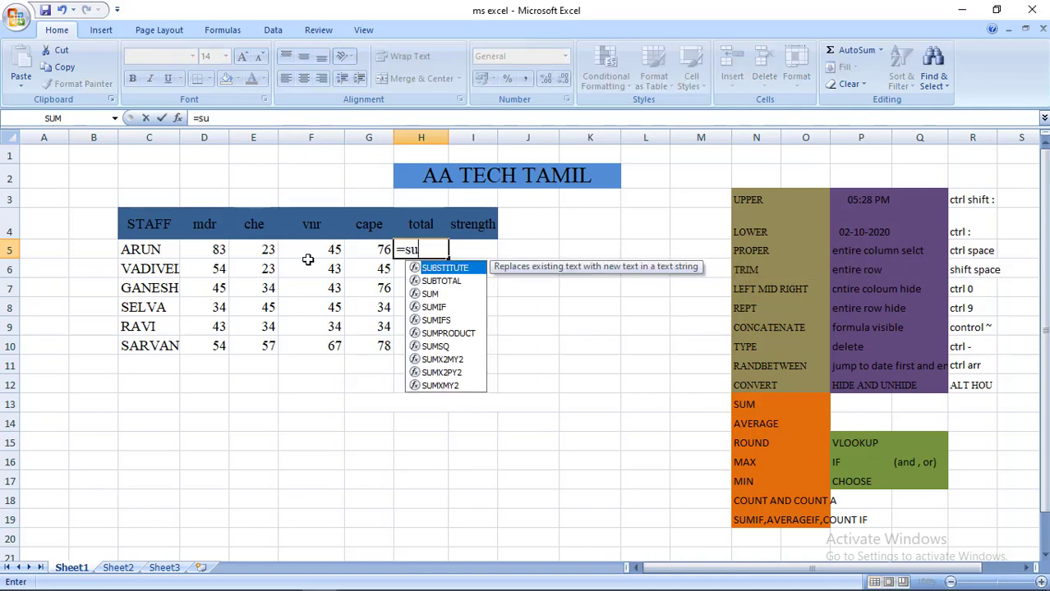
type("m(")
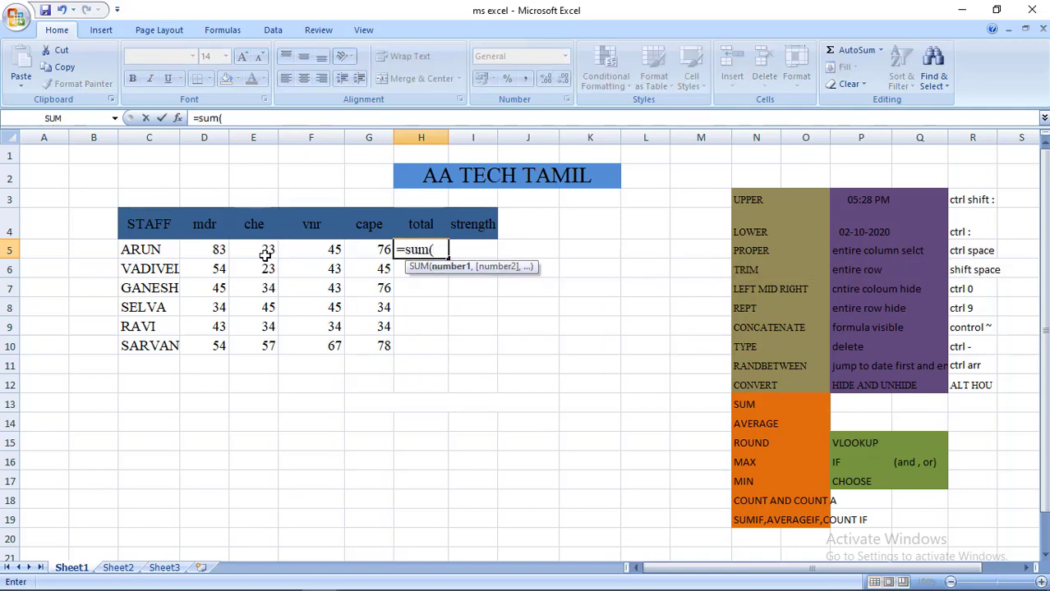
left_click(219, 246)
key("shift+Right")
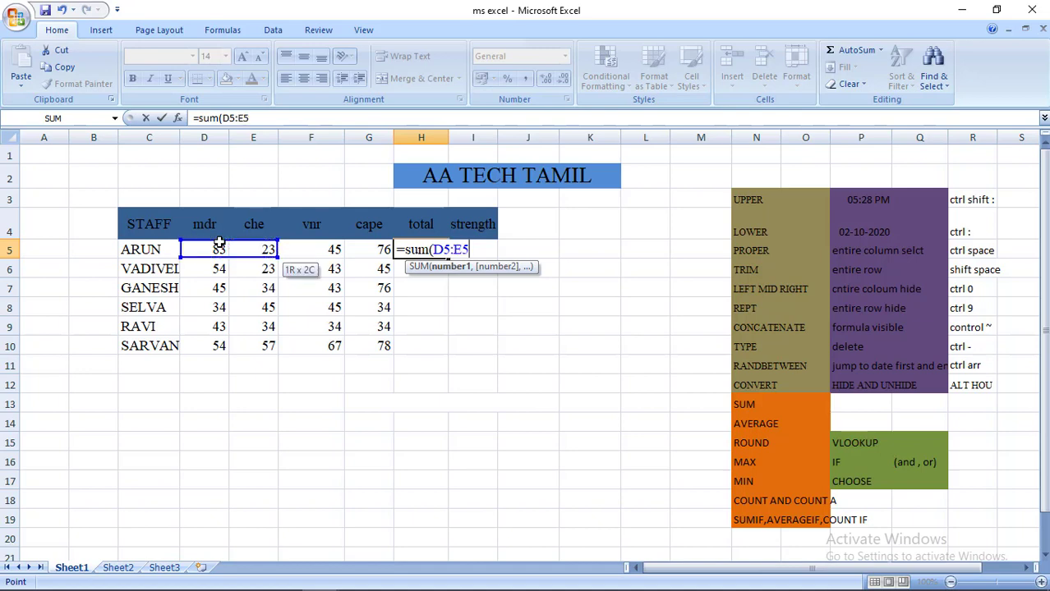
key("shift+Right")
key("shift+Right")
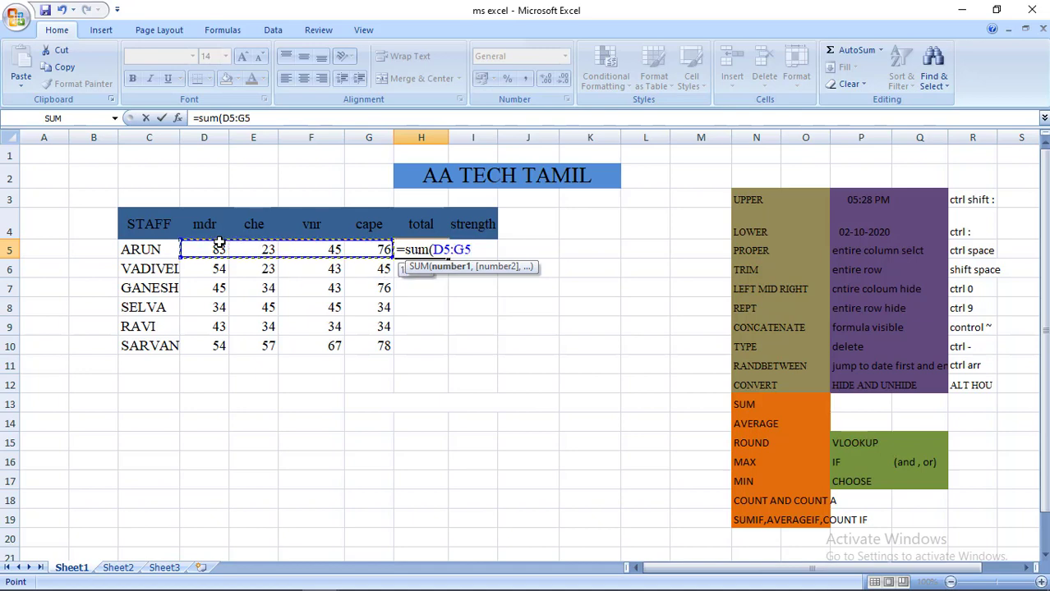
key("Return")
key("Up")
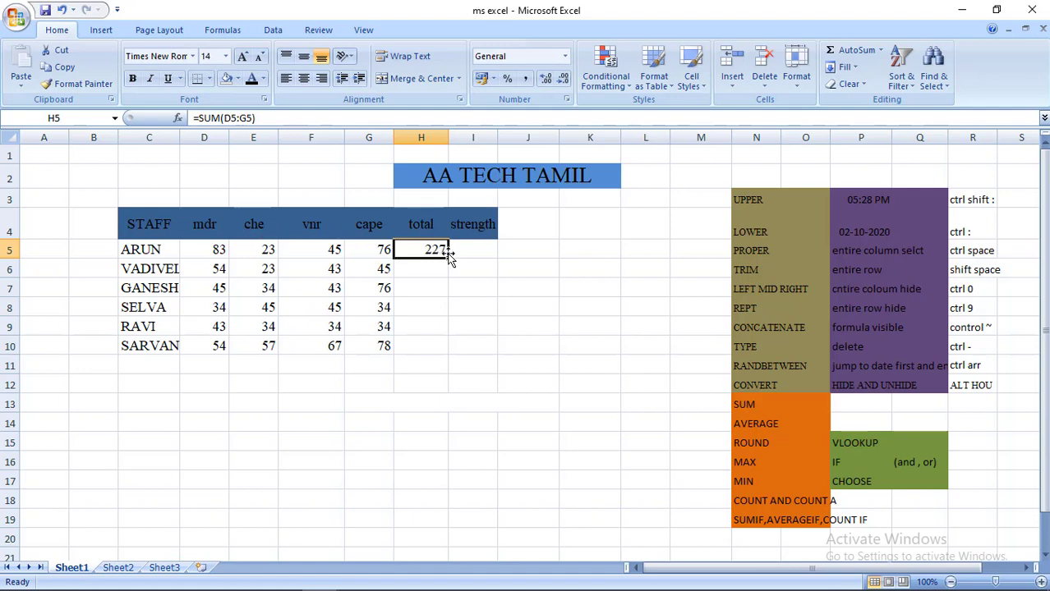
left_click_drag(448, 258, 449, 347)
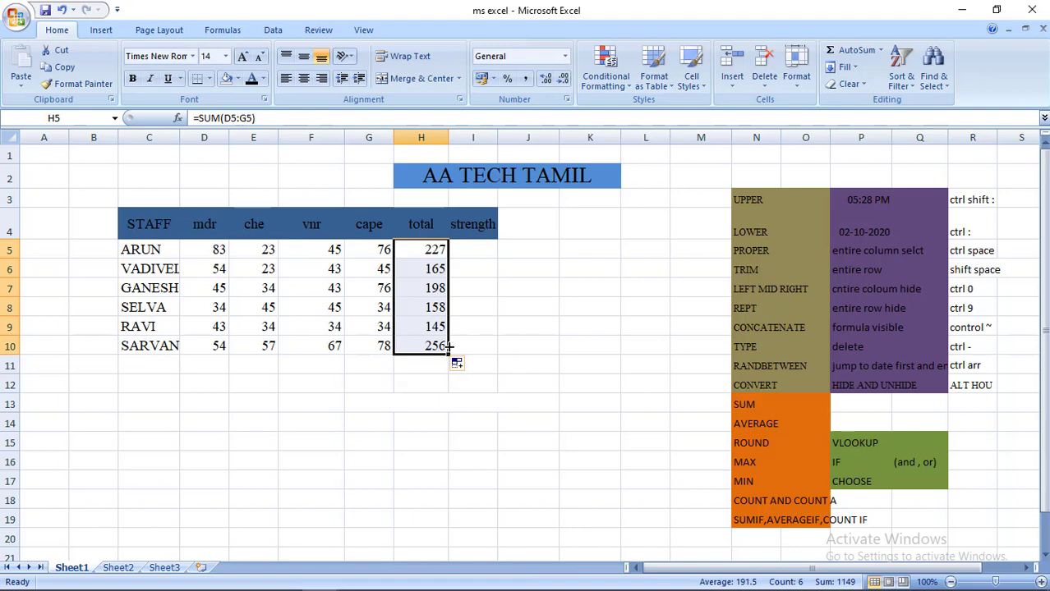
Select I5, G5 and other cells beside the table, ending on J5
left_click(512, 283)
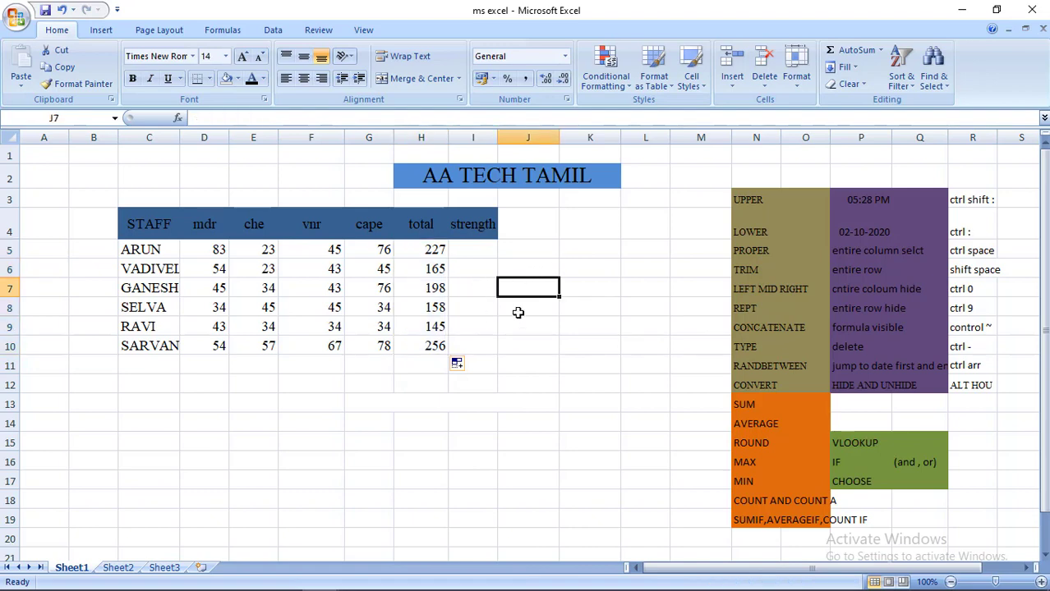
left_click(483, 248)
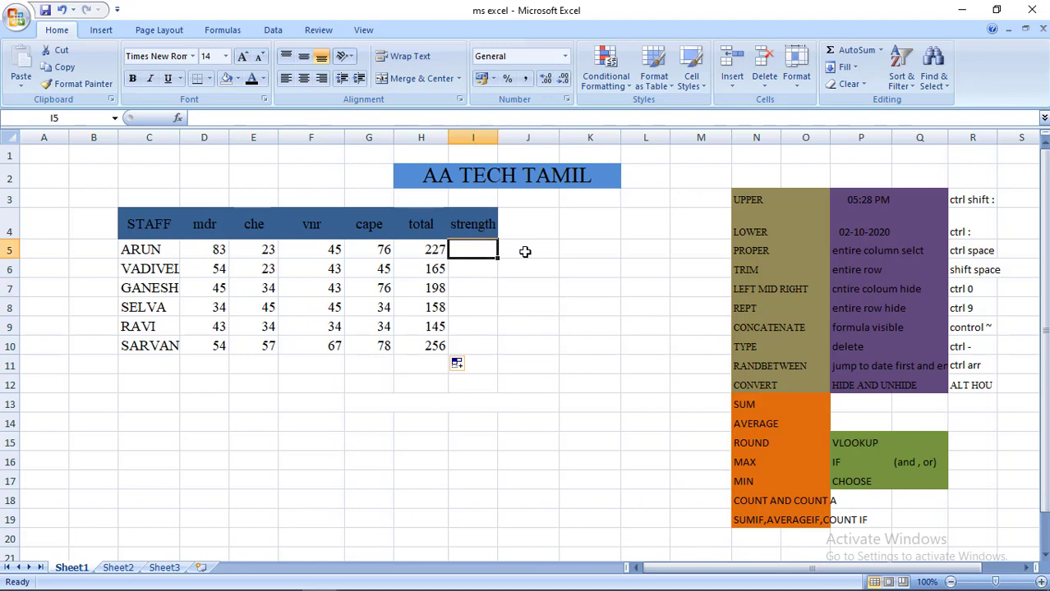
left_click(539, 247)
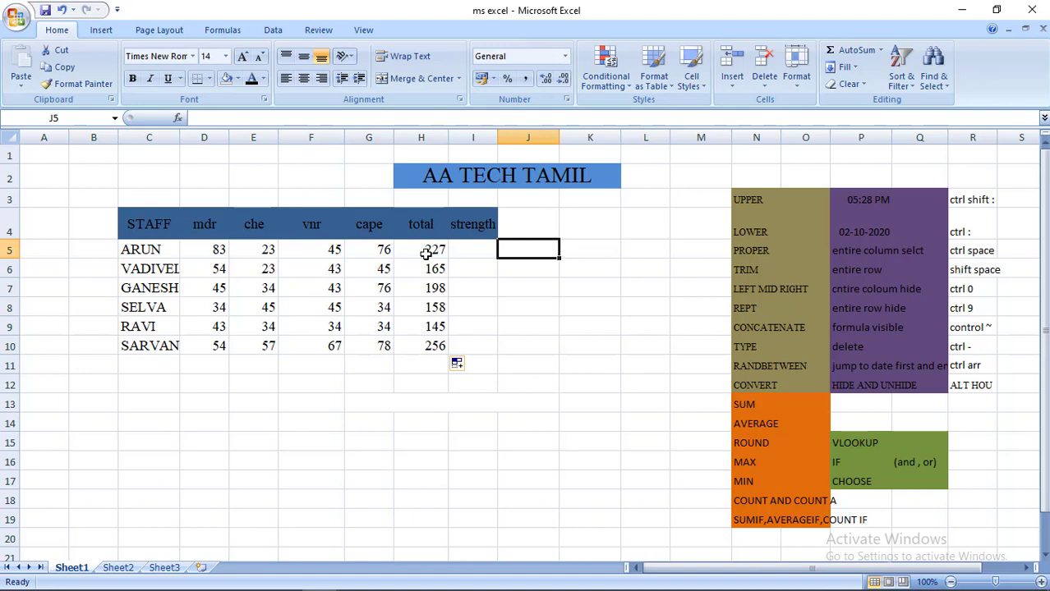
left_click_drag(434, 253, 527, 254)
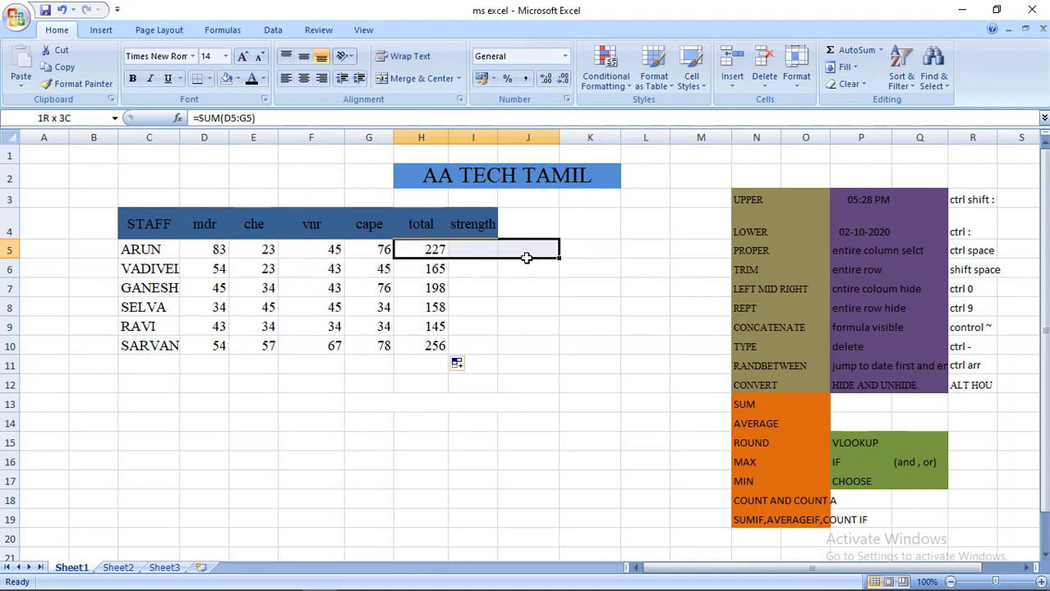
left_click(374, 251)
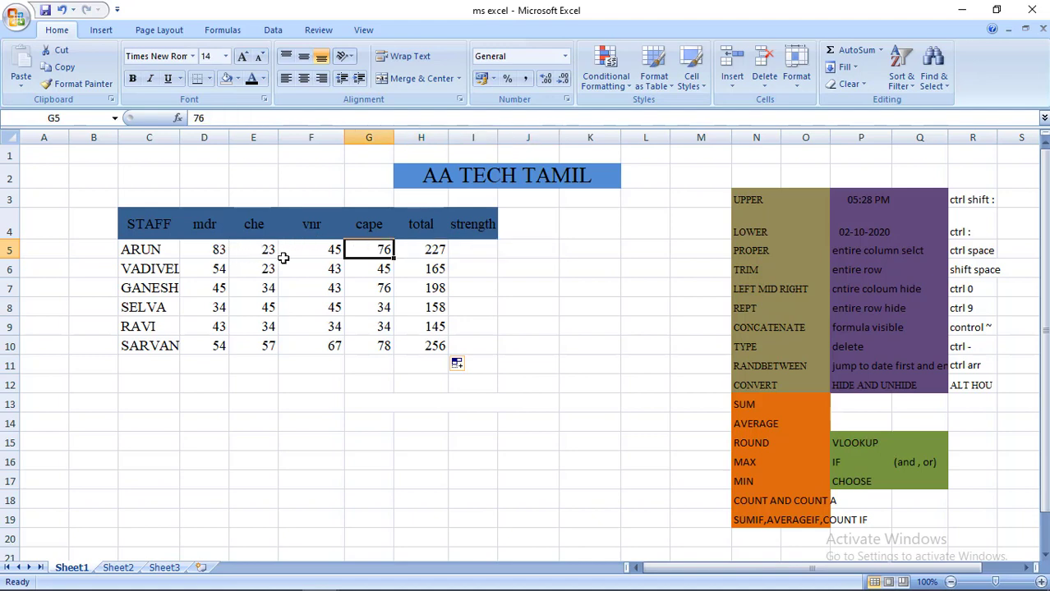
left_click(562, 265)
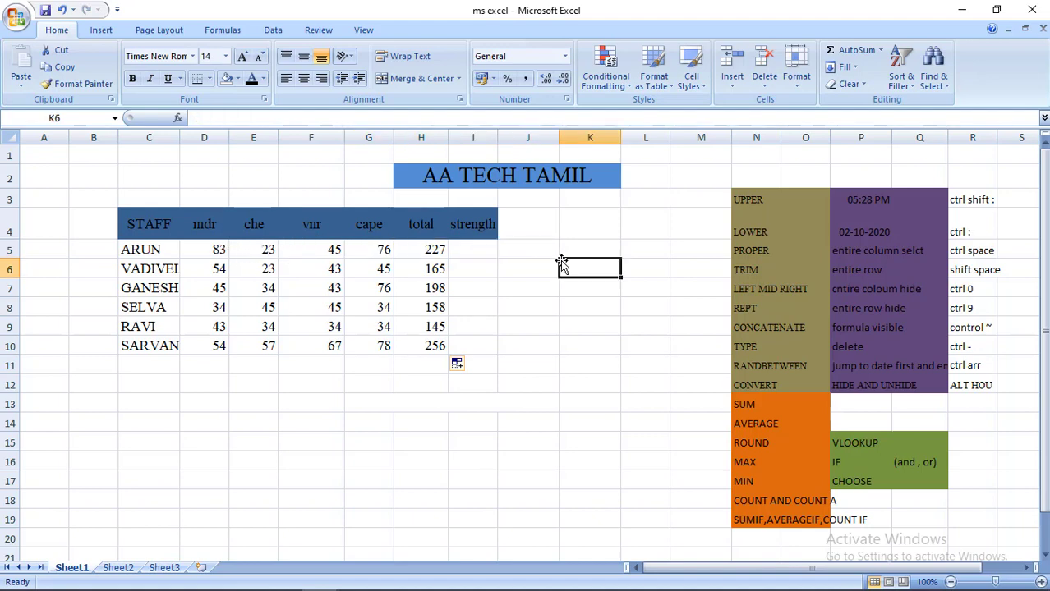
left_click(548, 254)
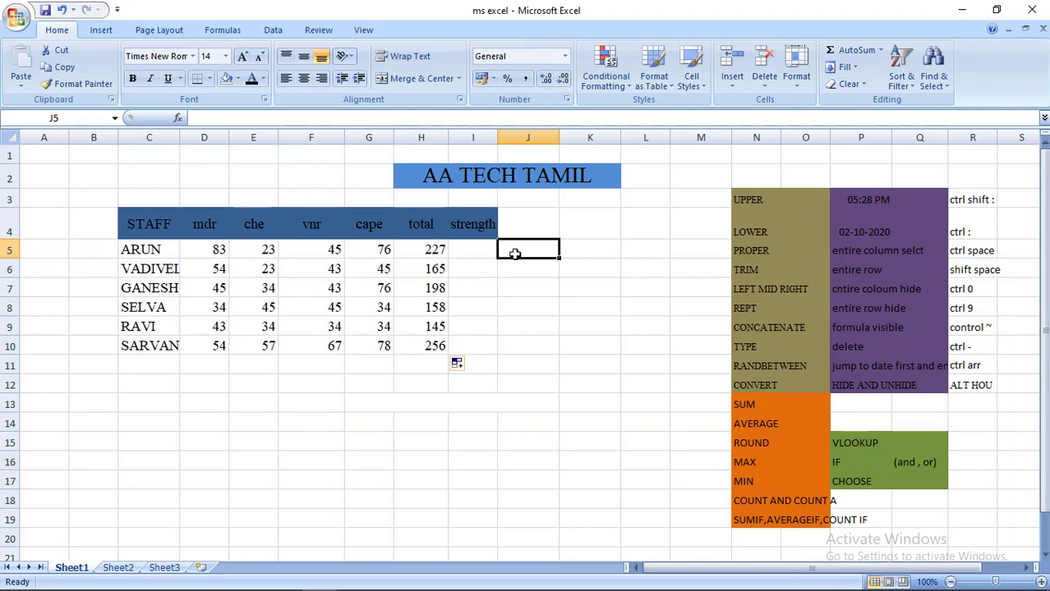
Type =SUMIF(D5:G5,">25") in J5 to total row 5's marks above 25
type("=")
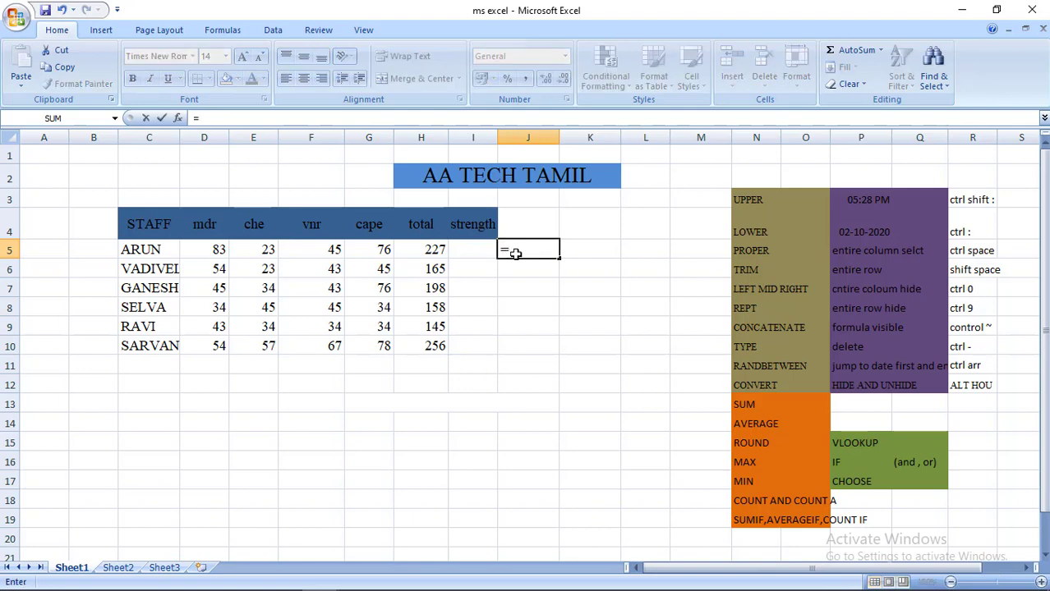
type("sum")
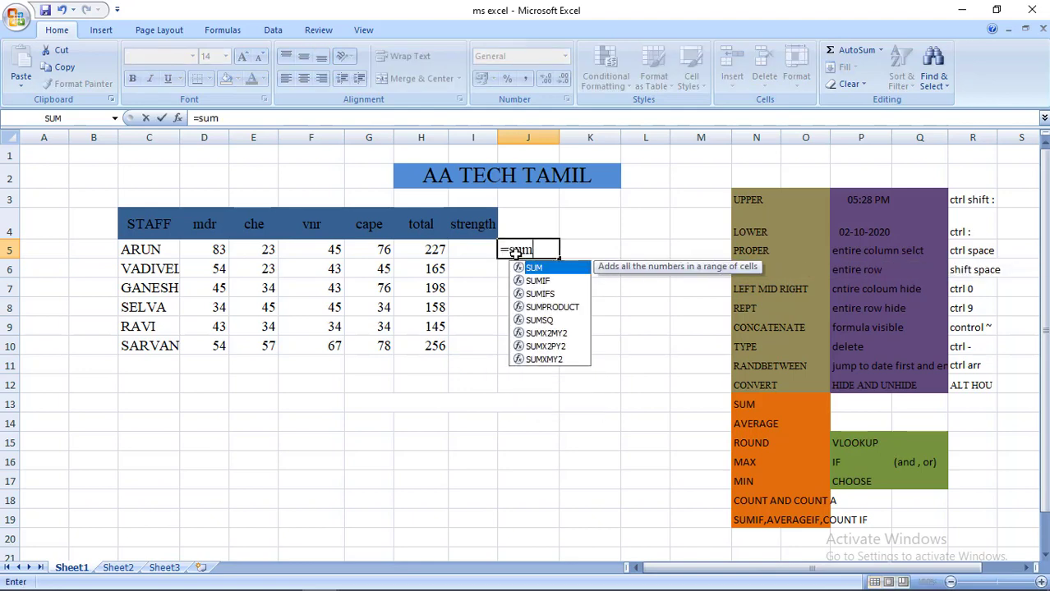
type("if")
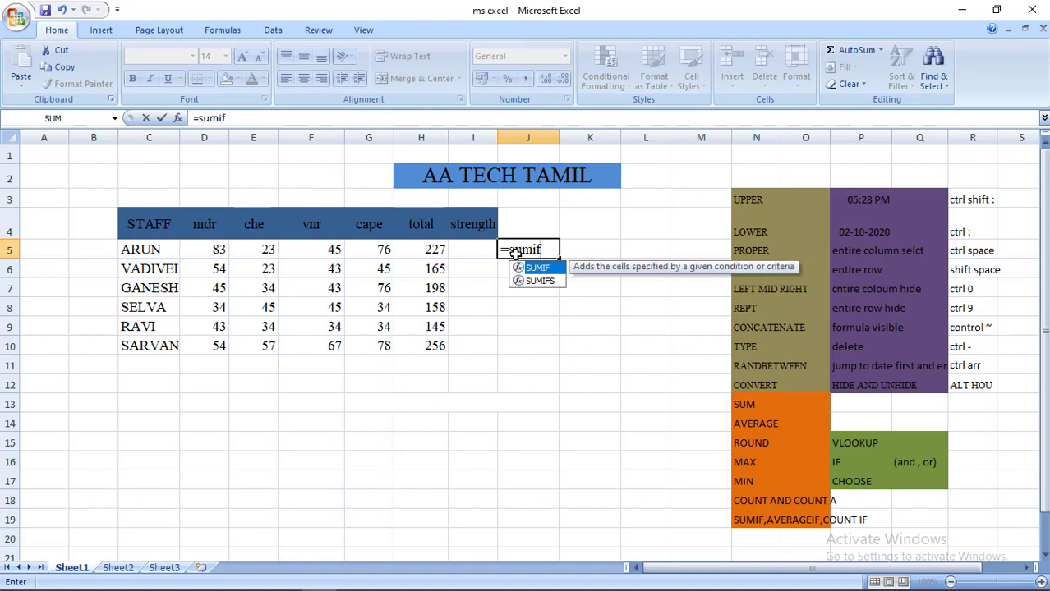
type("(")
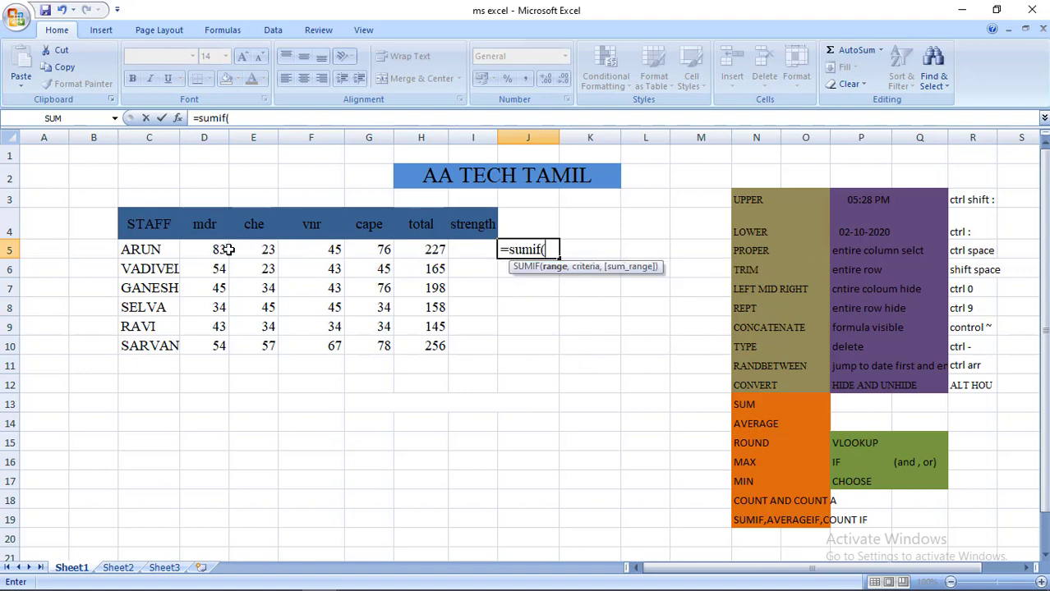
left_click_drag(229, 250, 333, 250)
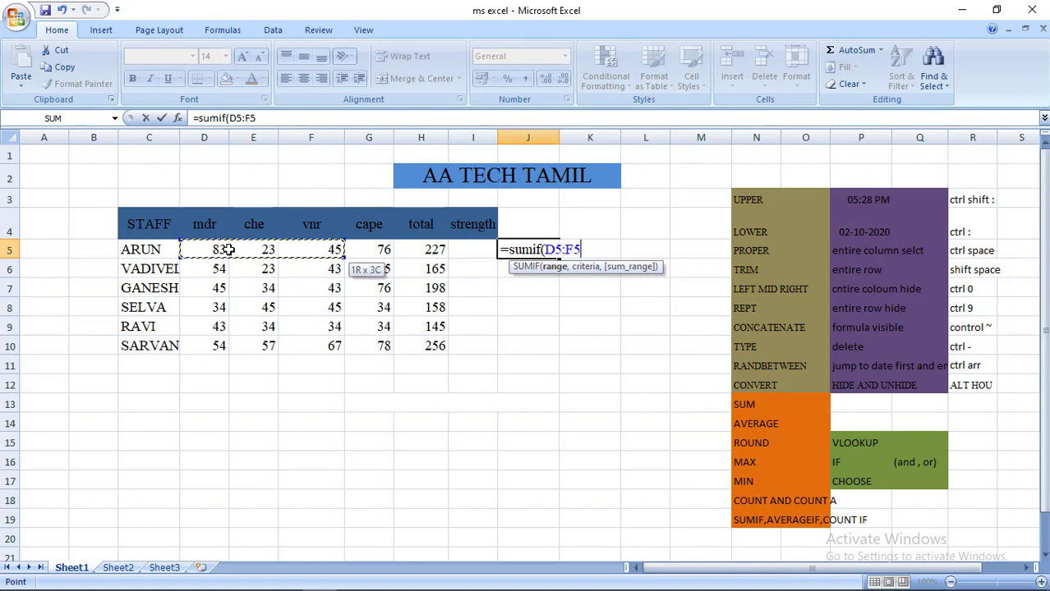
key("shift+Right")
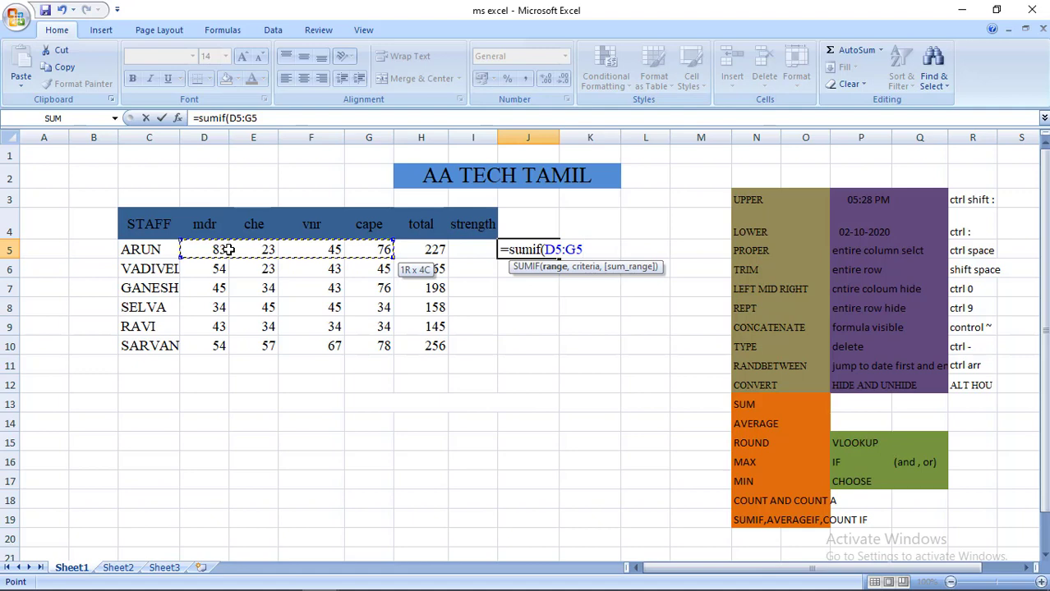
type(",")
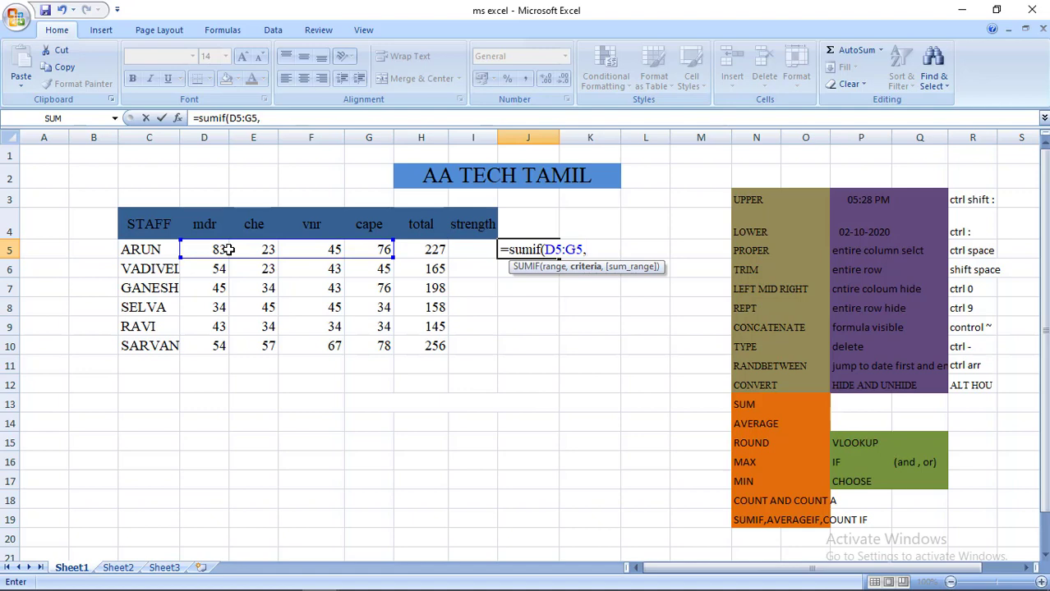
key("BackSpace")
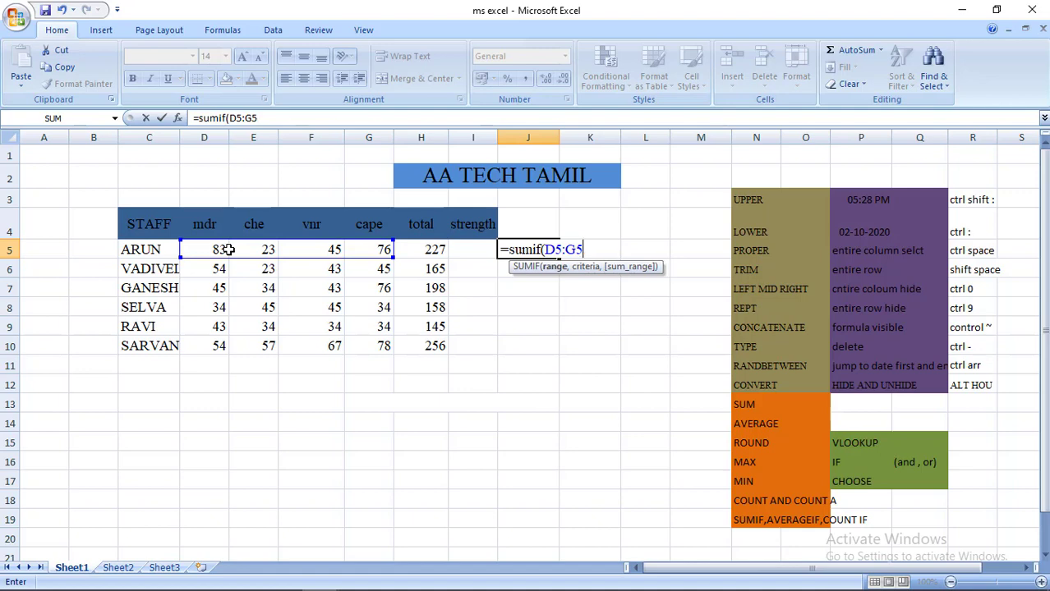
type(">")
key("BackSpace")
type(",")
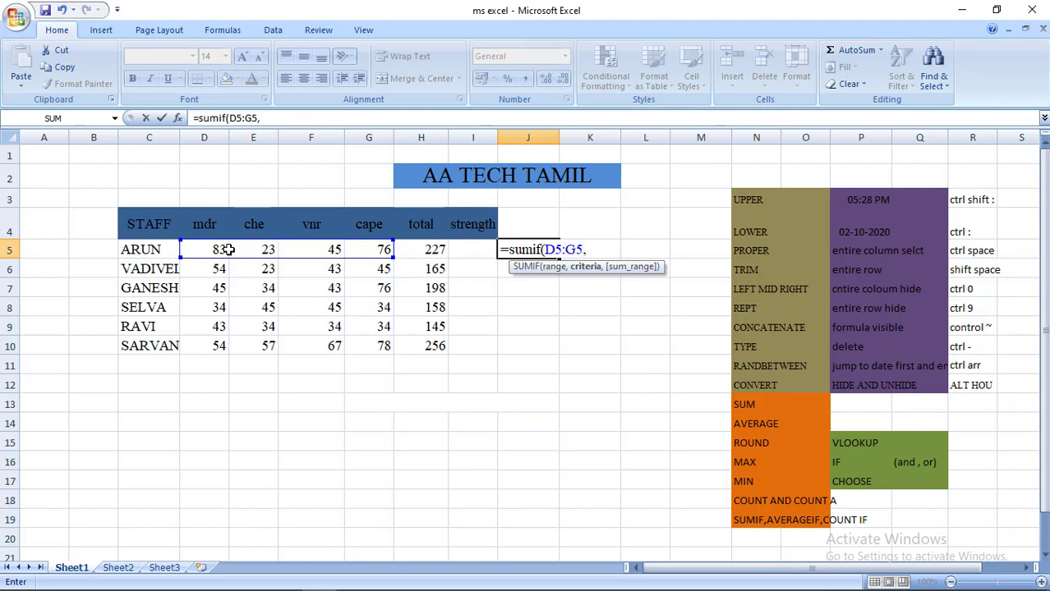
type("\"")
type(">")
type("25\"")
type(")")
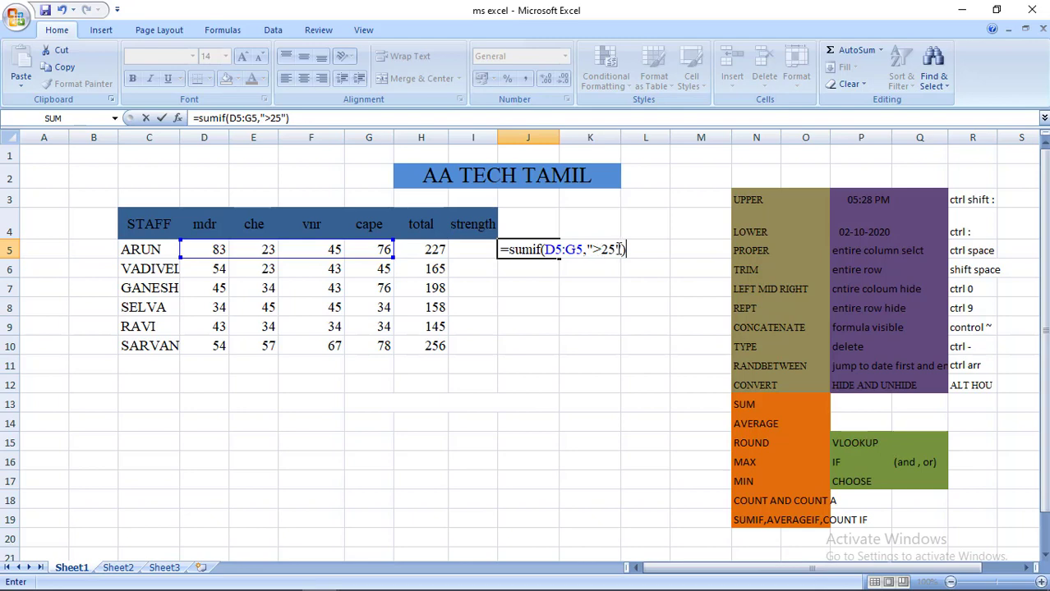
key("Return")
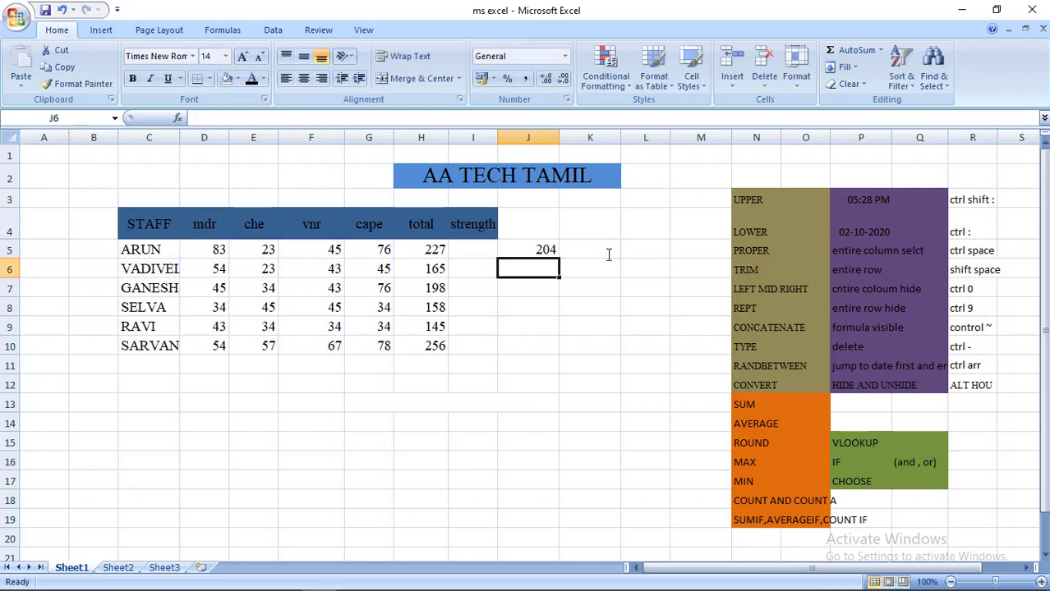
key("Up")
key("Left")
key("Right")
key("Left")
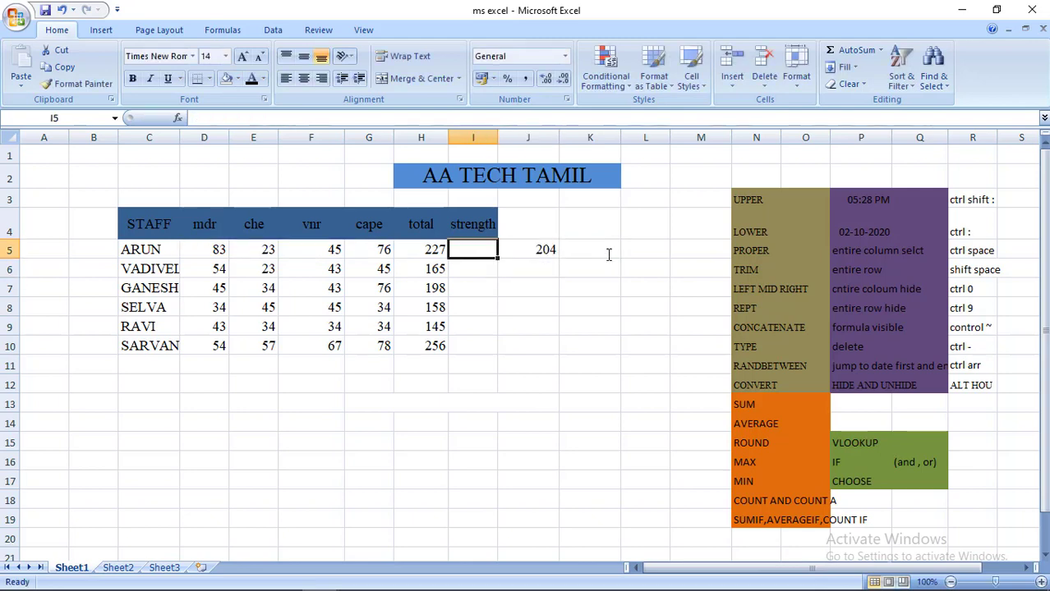
key("Left")
key("Left")
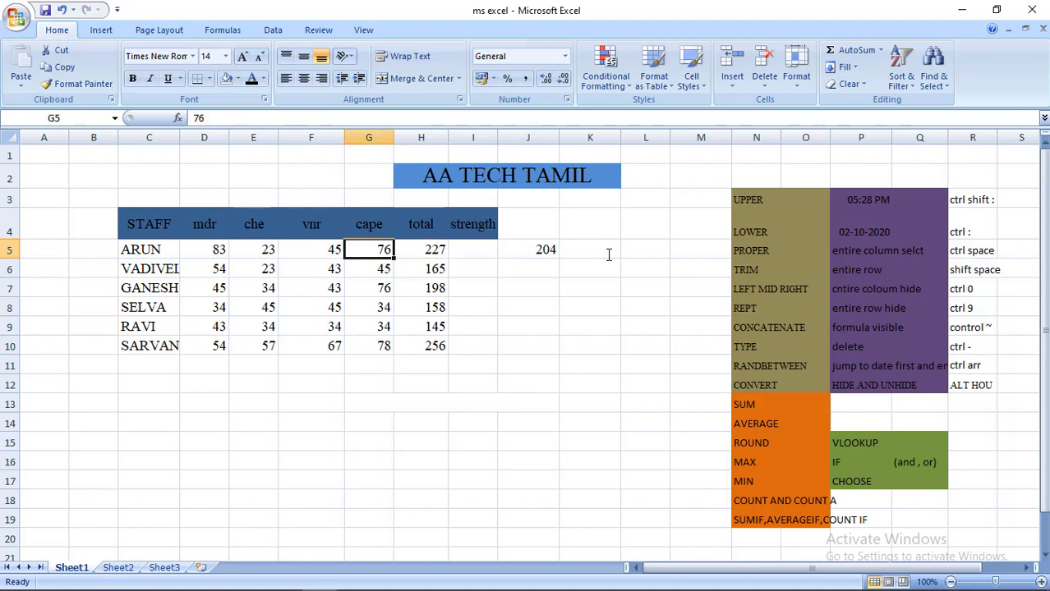
key("Left")
key("Left")
key("Left")
key("Right")
key("Right")
key("Right")
key("Right")
key("Right")
key("Right")
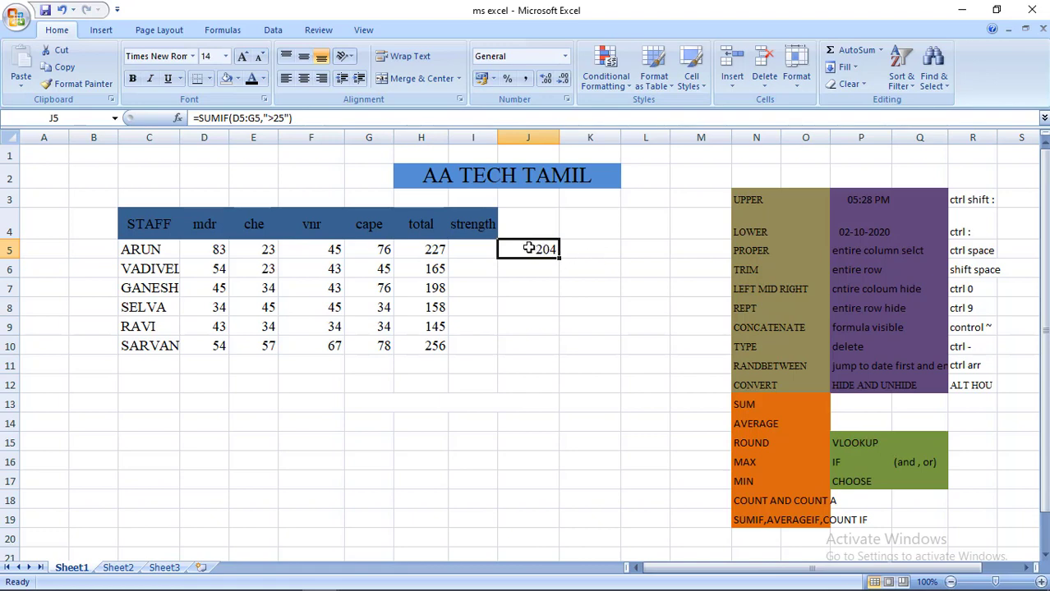
left_click(272, 249)
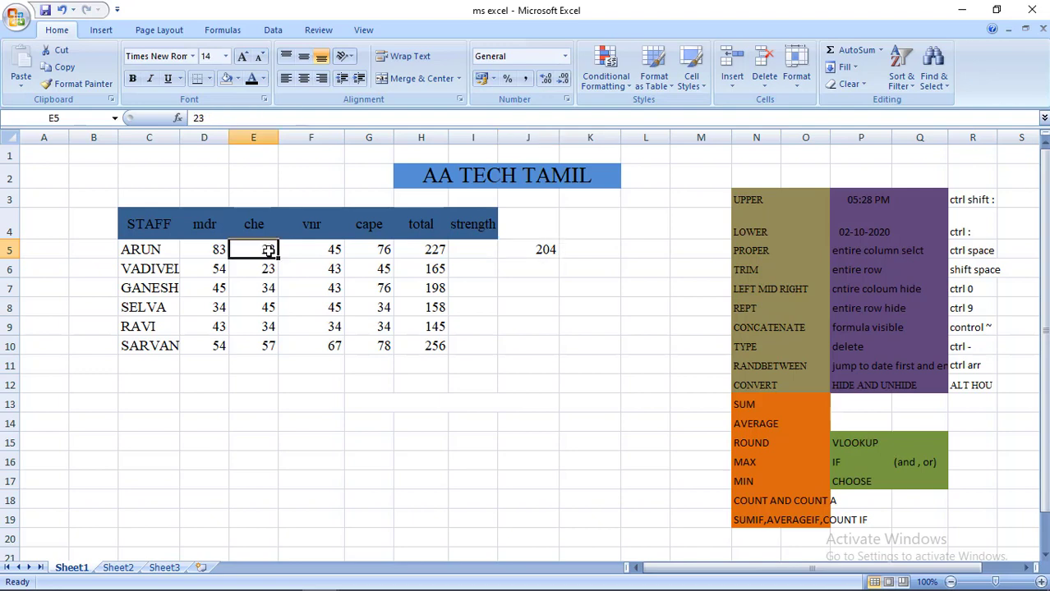
left_click(546, 251)
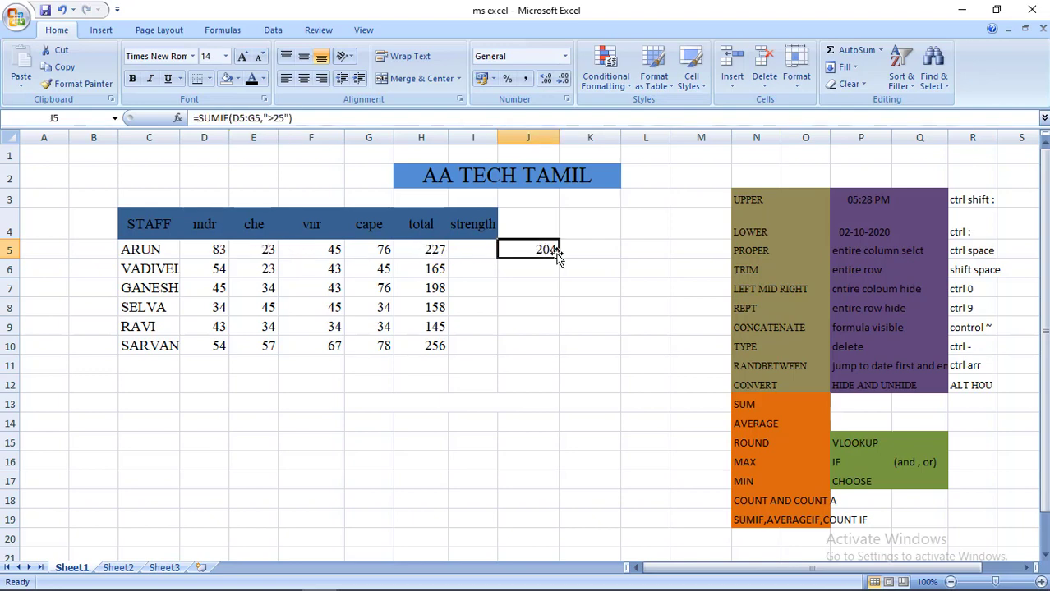
left_click_drag(557, 256, 558, 359)
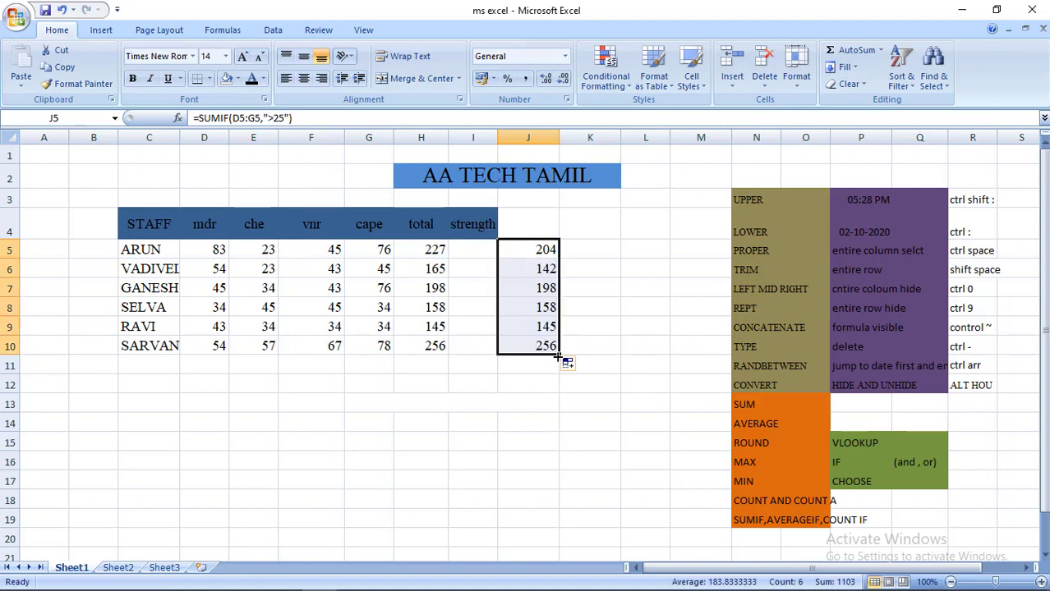
key("F2")
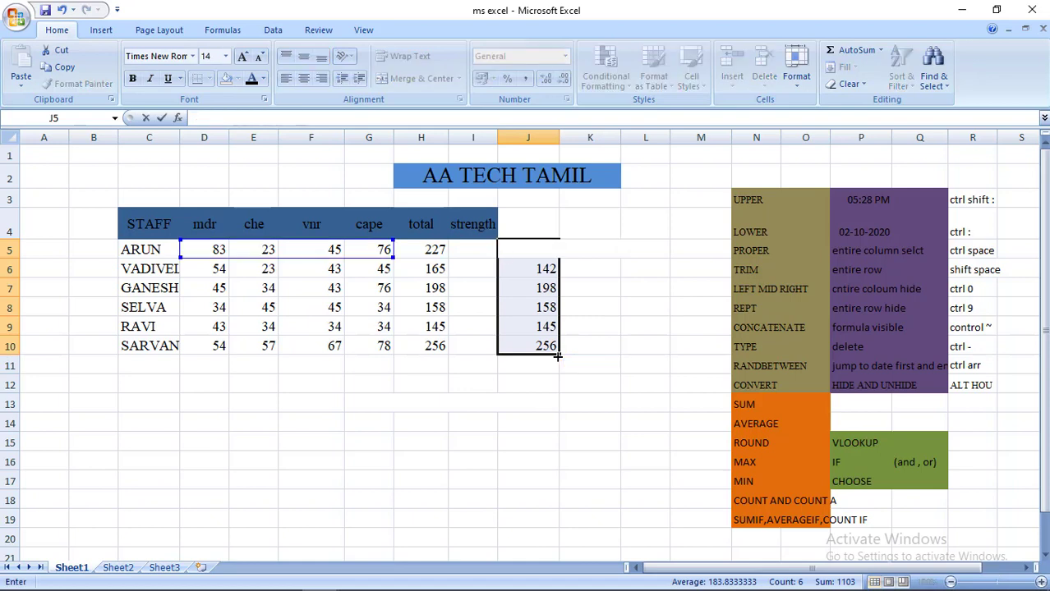
key("Escape")
key("Up")
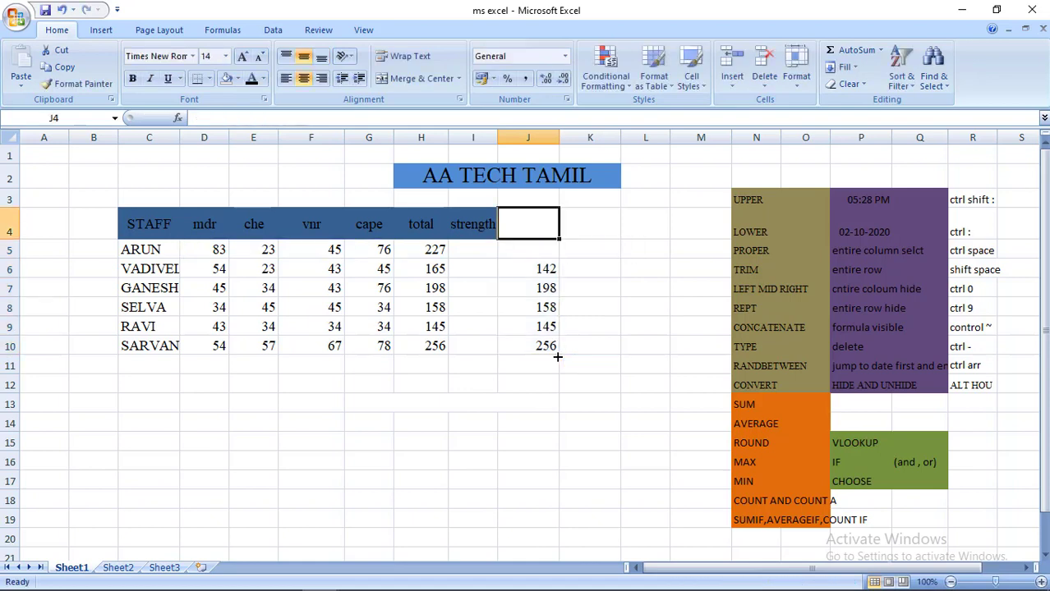
key("Down")
key("shift+Down")
key("shift+Down")
key("shift+Down")
key("shift+Down")
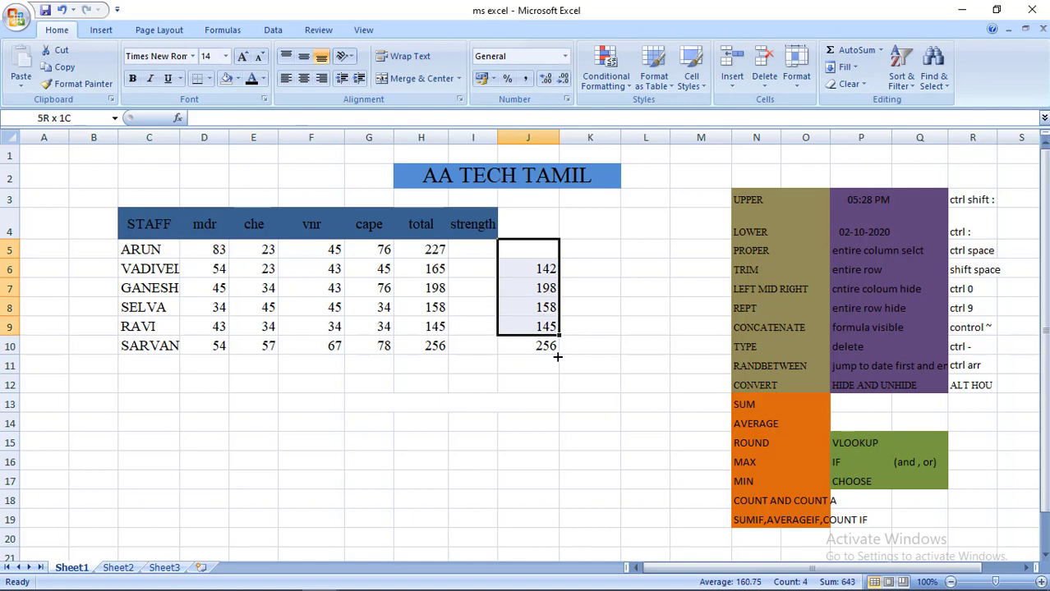
key("shift+Down")
key("Delete")
key("Down")
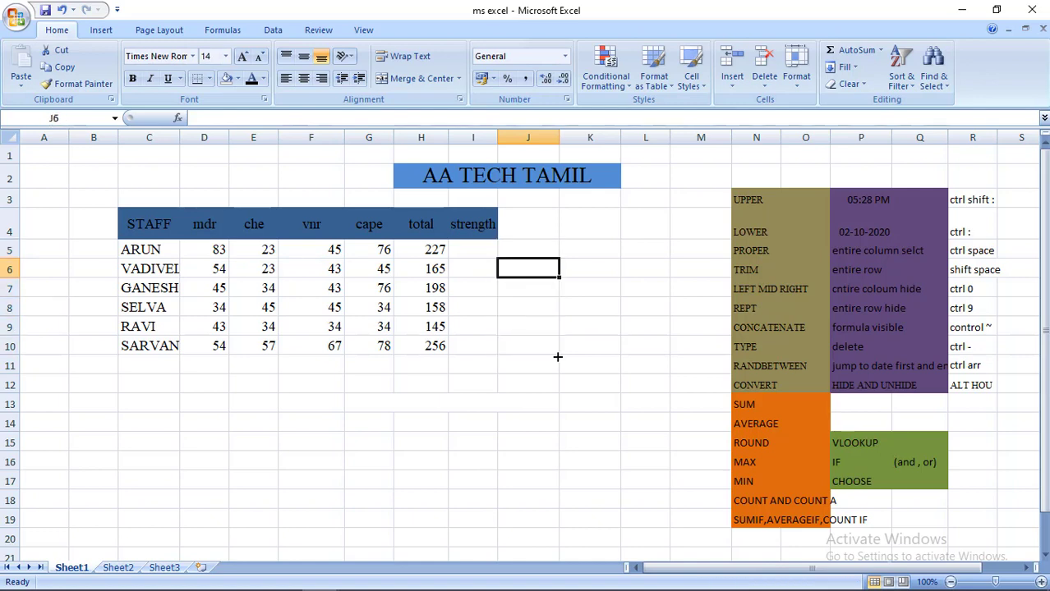
key("Down")
key("Down")
key("Down")
key("Down")
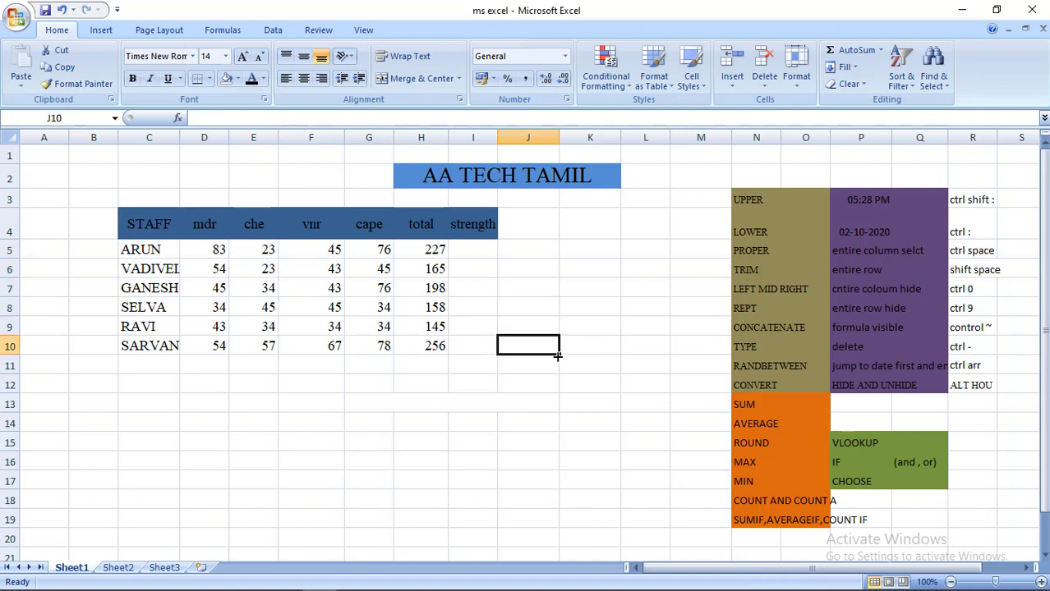
key("Up")
key("Up")
key("Up")
key("Up")
key("Up")
key("Up")
Rename the I4 column header from strength to 'average'
key("Left")
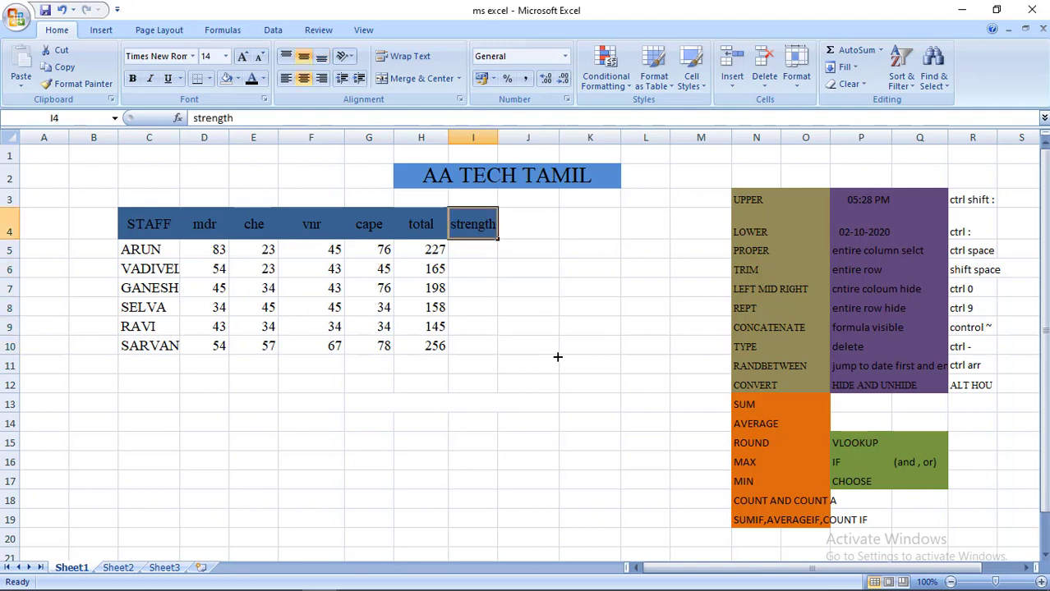
type("avera")
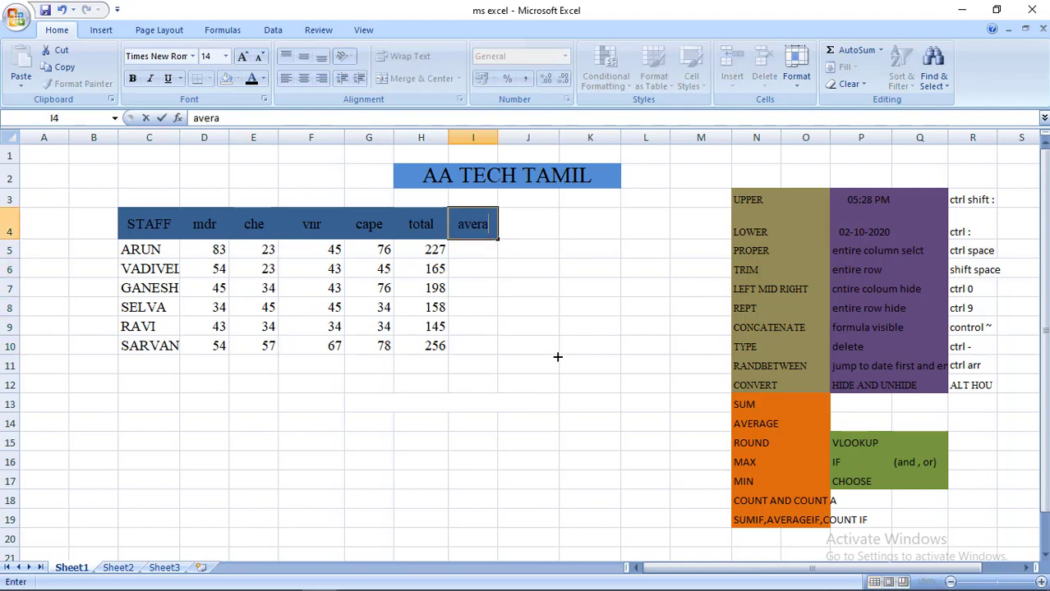
type("ge")
left_click(471, 261)
left_click(483, 249)
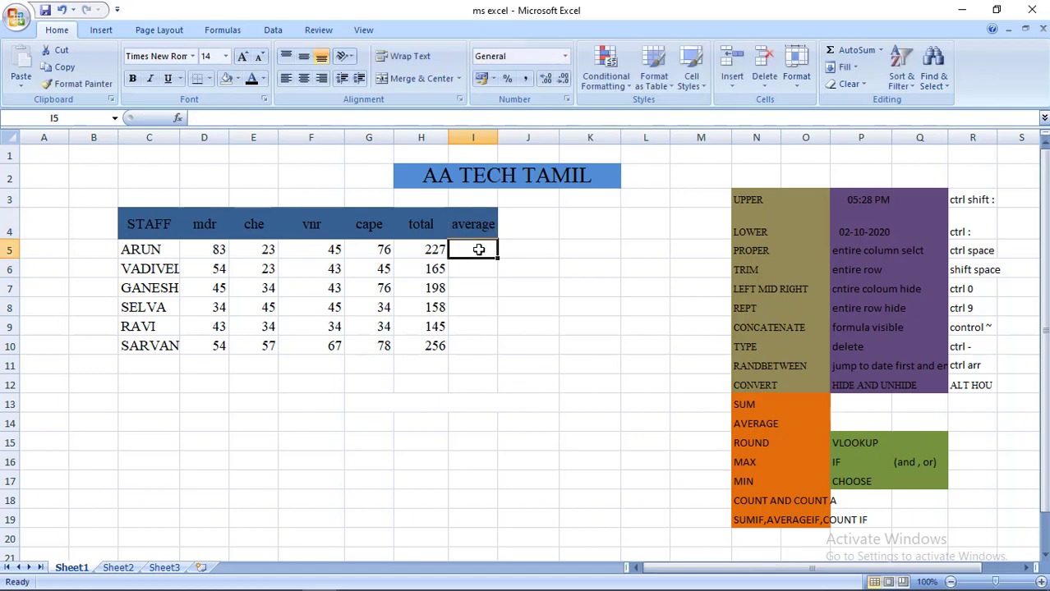
Enter =AVERAGE(D5:G5) in I5, averaging row 5's four marks
type("=")
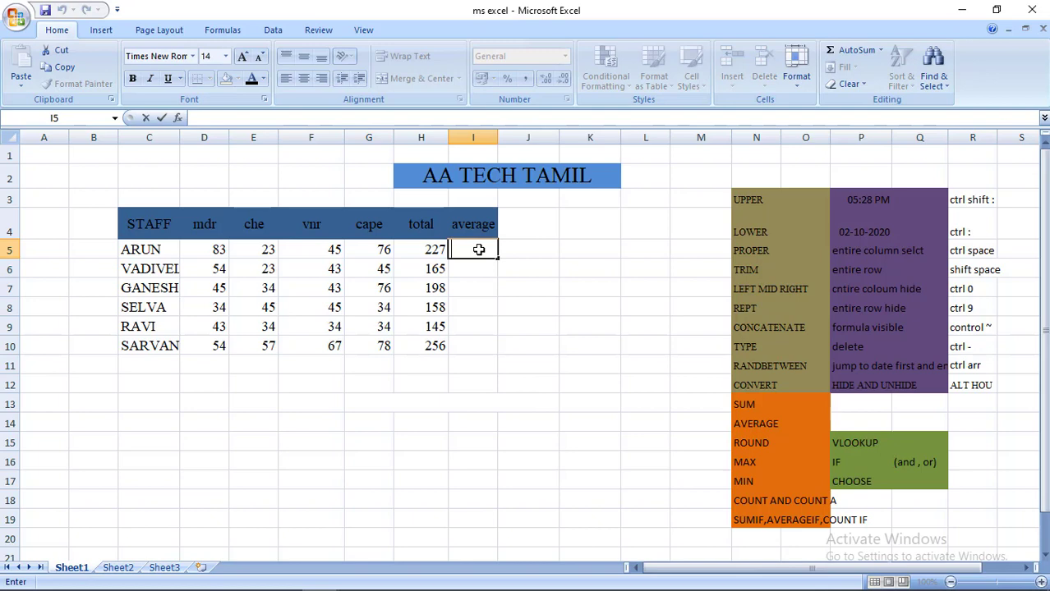
type("=")
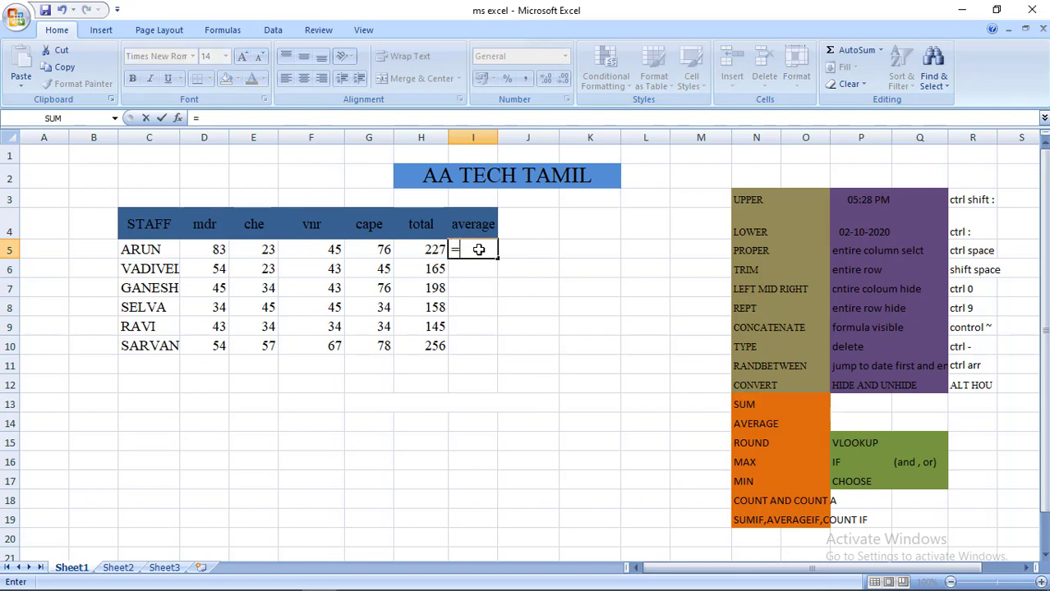
type("av")
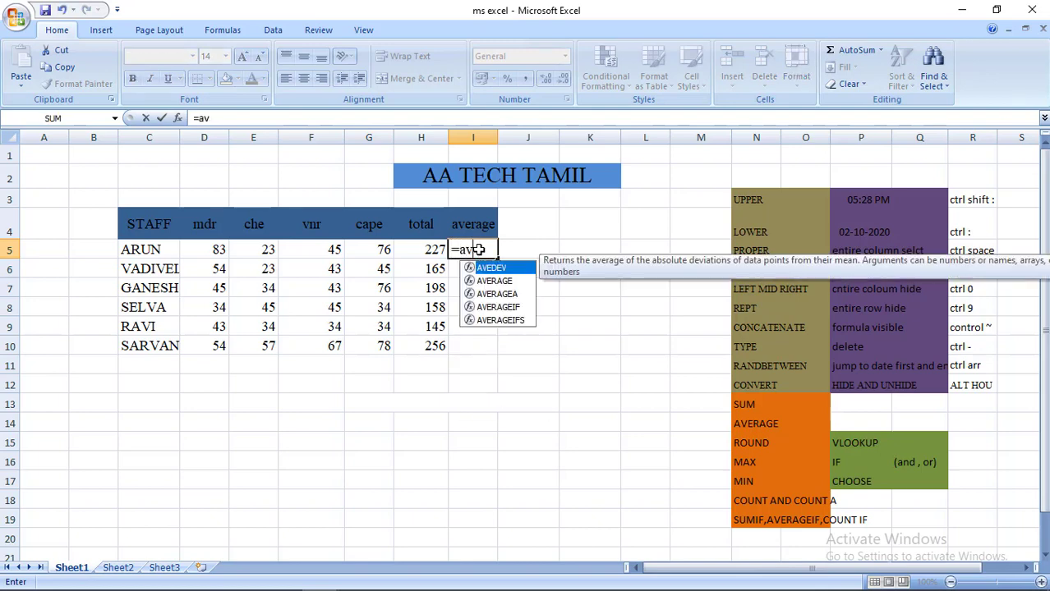
type("erage")
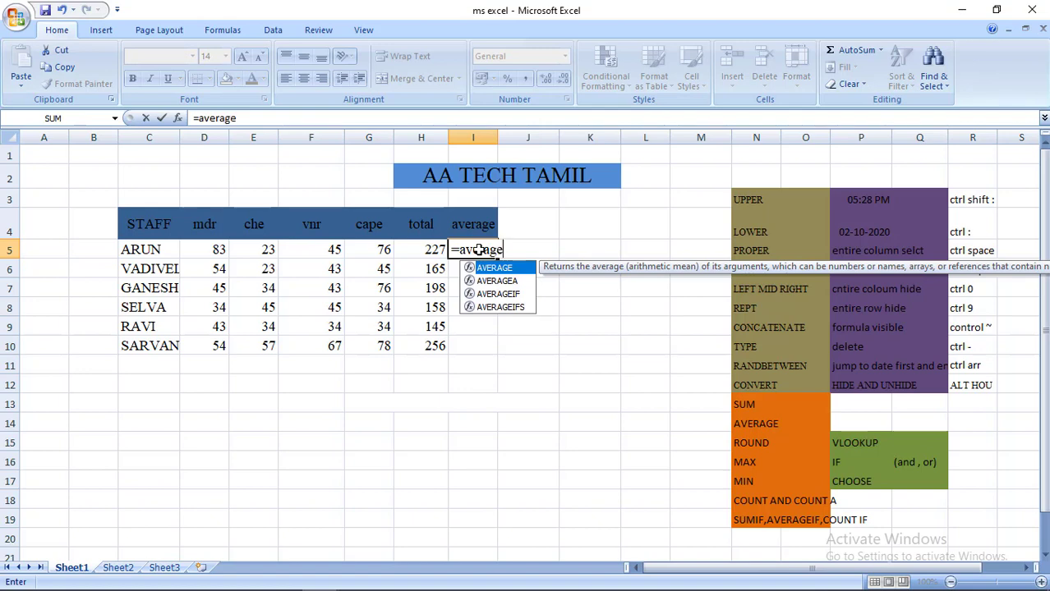
type("(")
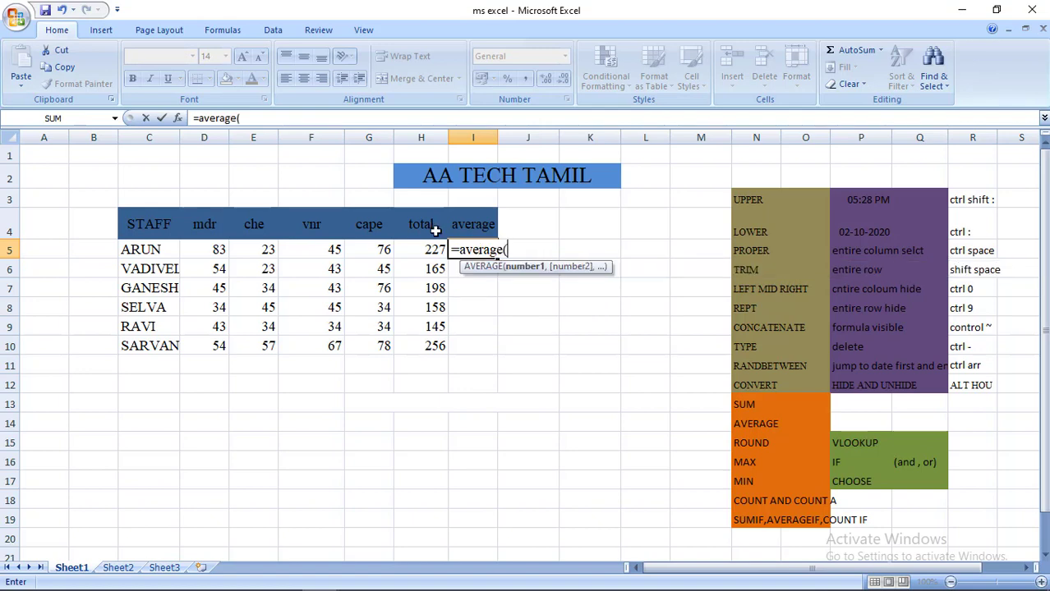
left_click(220, 248)
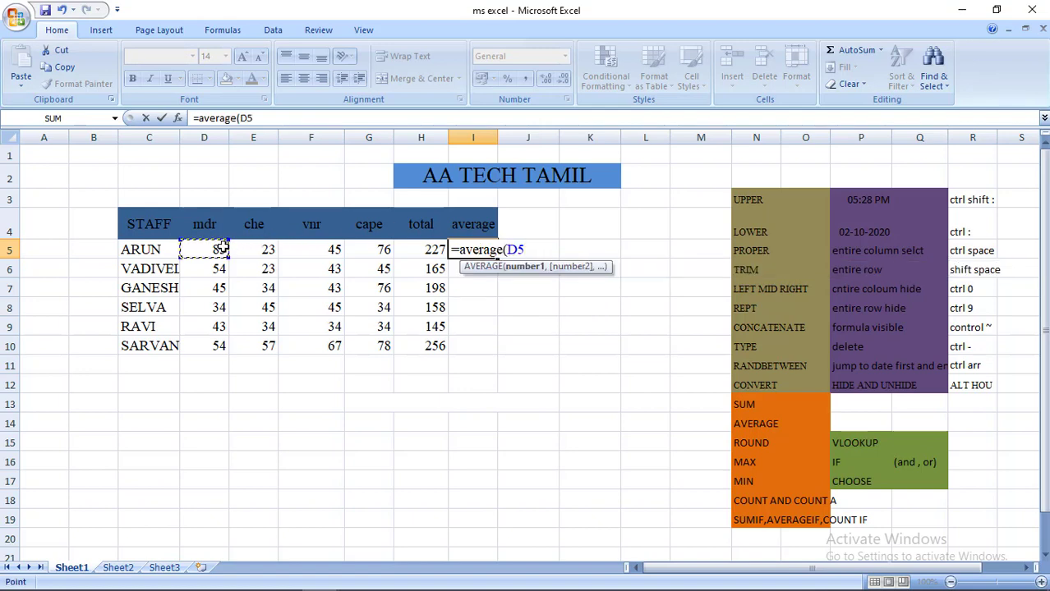
key("ctrl+Right")
key("ctrl+Right")
key("ctrl+Right")
key("Left")
key("Left")
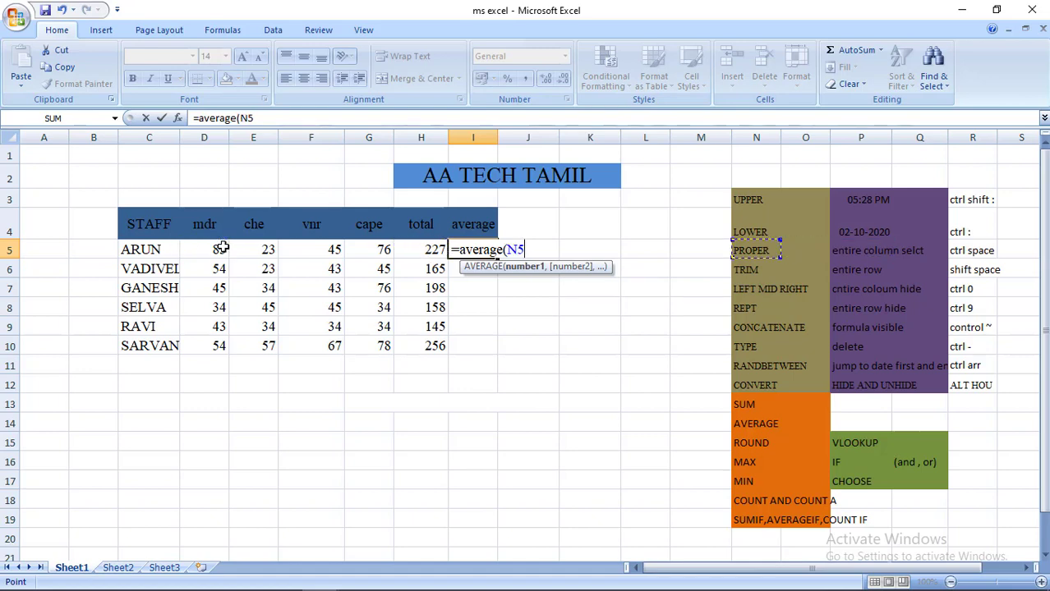
key("Left")
key("Left")
key("Left")
key("Left")
key("Left")
key("Left")
key("Left")
key("Left")
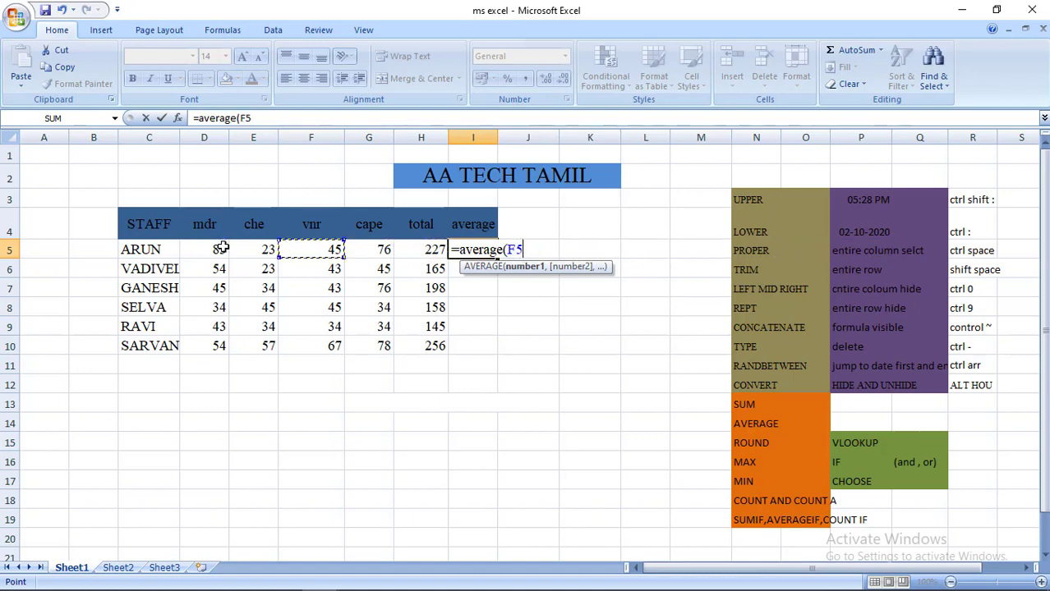
key("Left")
key("Left")
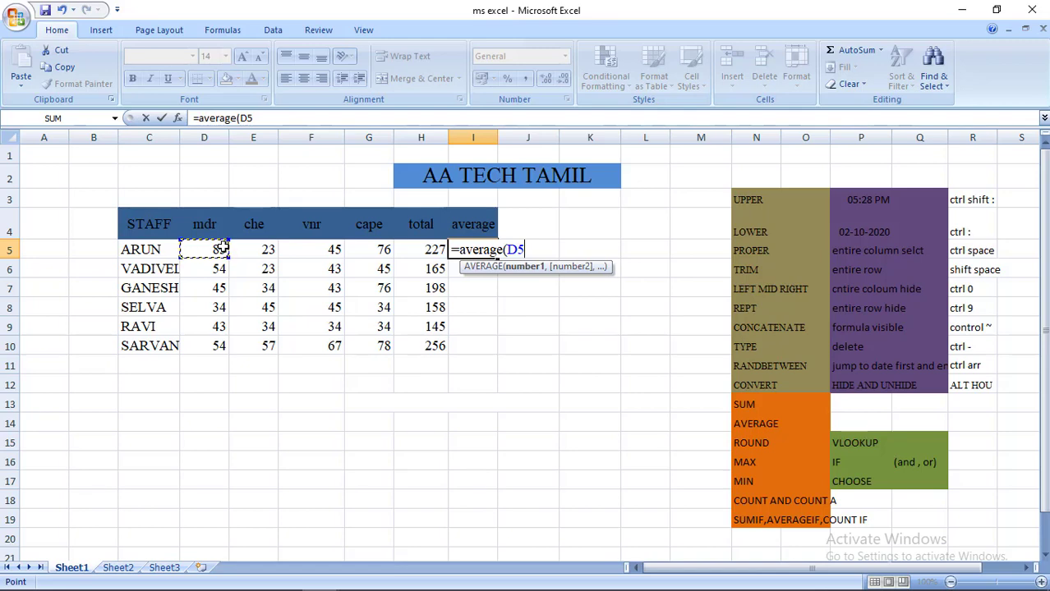
key("shift+Right")
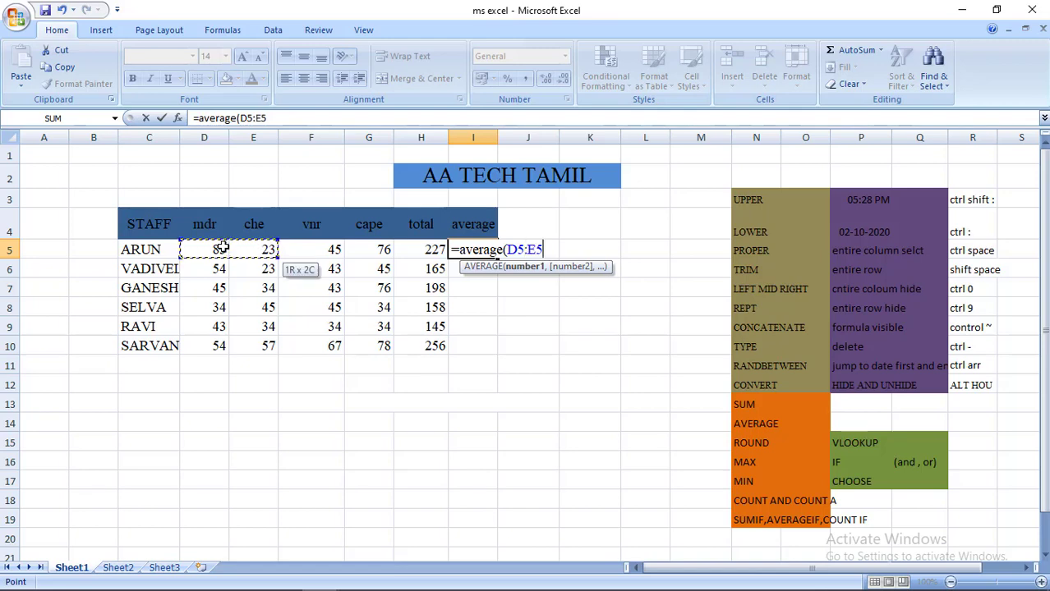
key("shift+Right")
key("shift+Right")
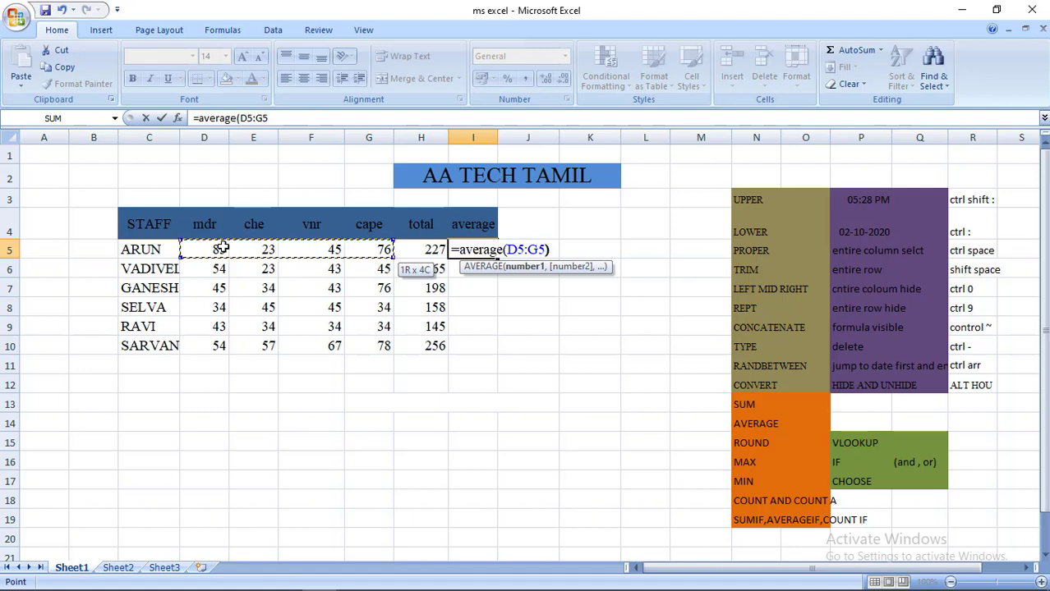
type(")")
key("Return")
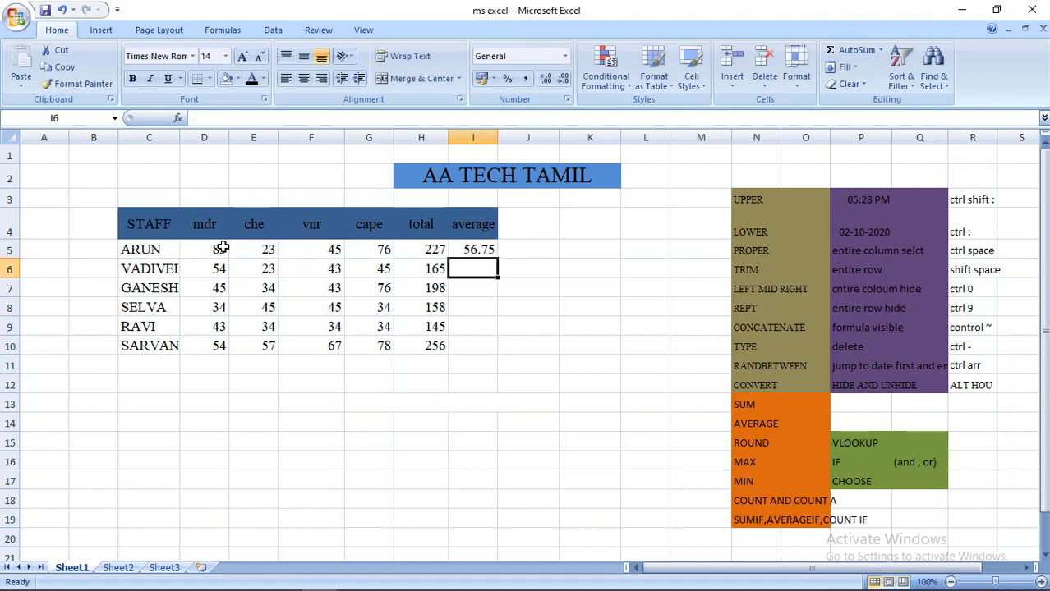
Fill the average formula down to I10, showing 56.75 through 64
key("Up")
key("Left")
key("Left")
key("Left")
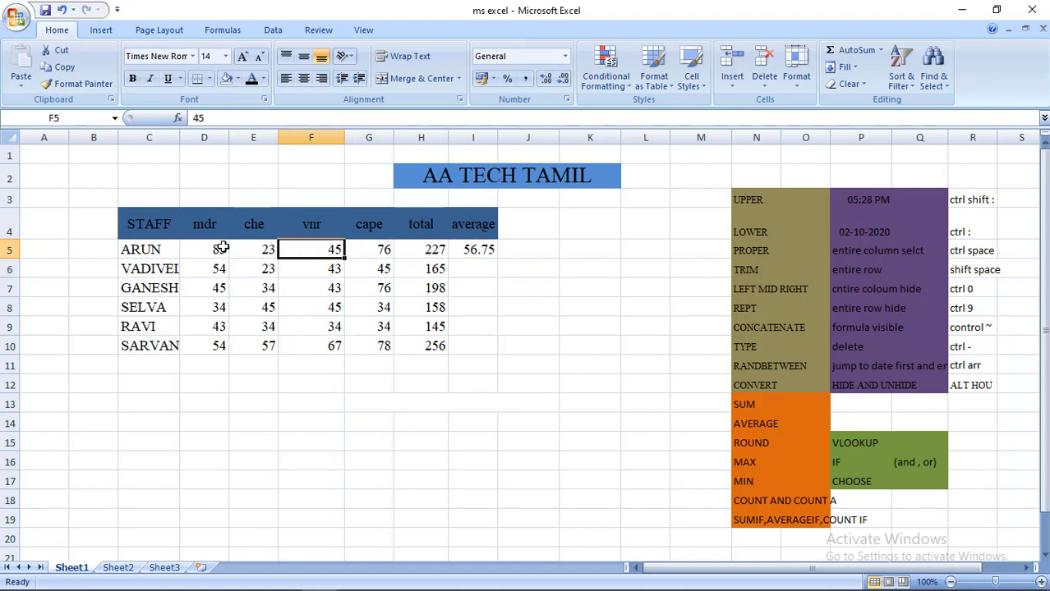
key("Left")
key("Left")
key("Right")
key("Right")
key("Right")
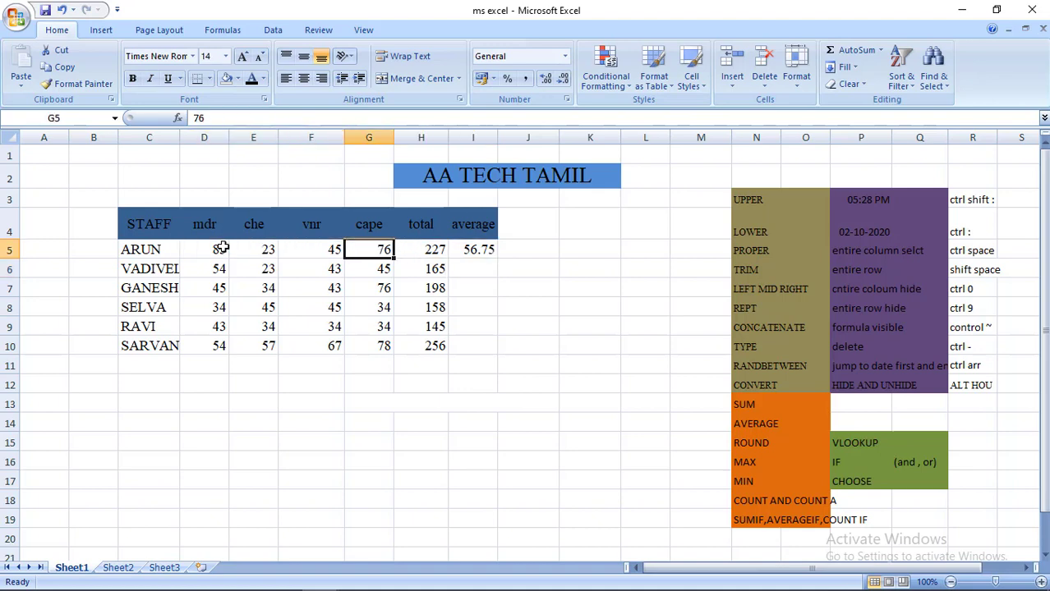
key("Right")
key("Right")
key("Down")
key("Up")
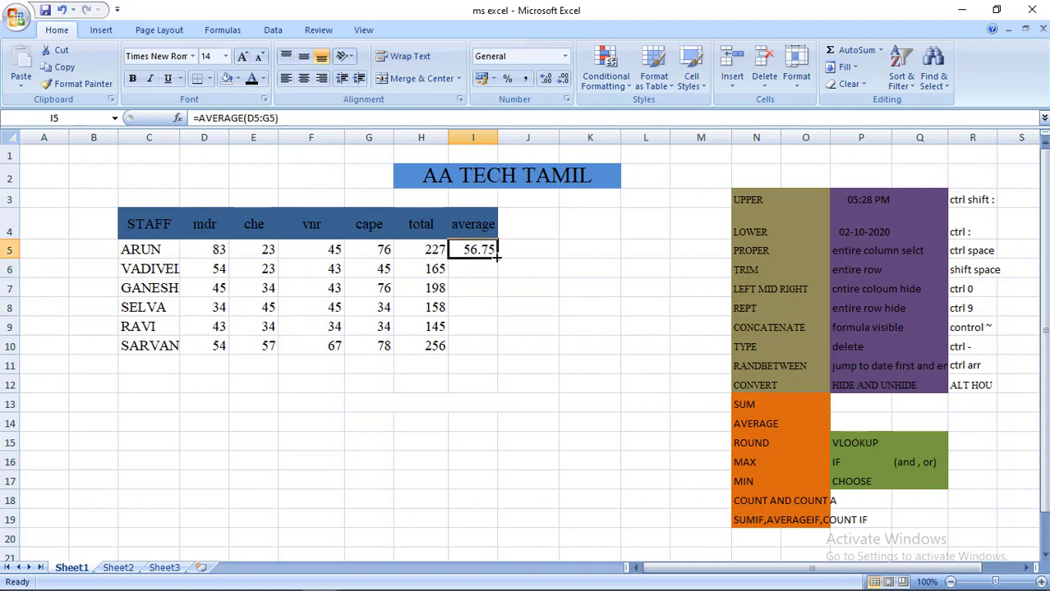
left_click_drag(493, 261, 492, 358)
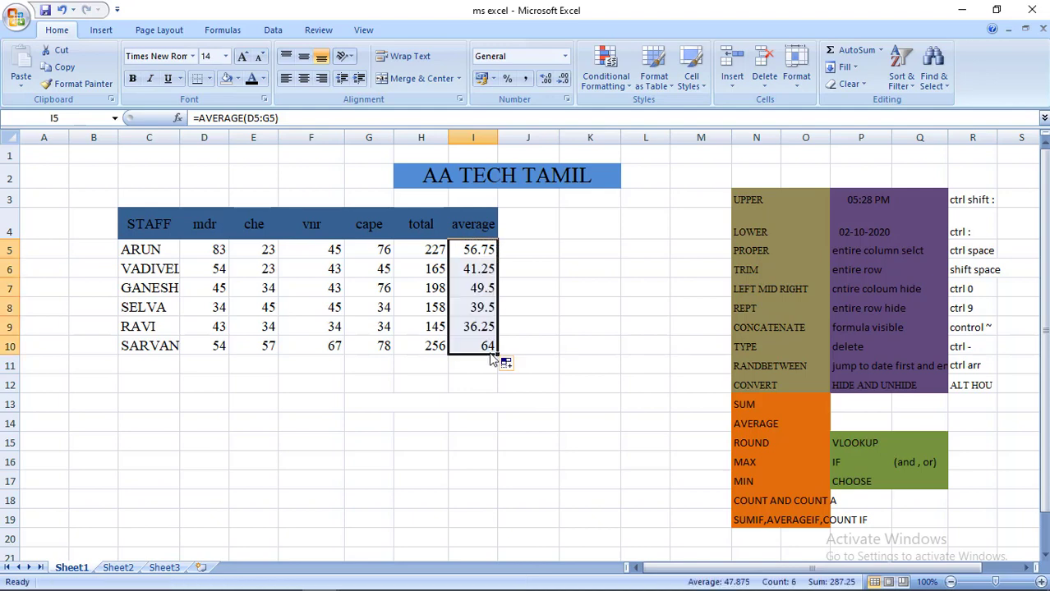
left_click(545, 254)
key("Right")
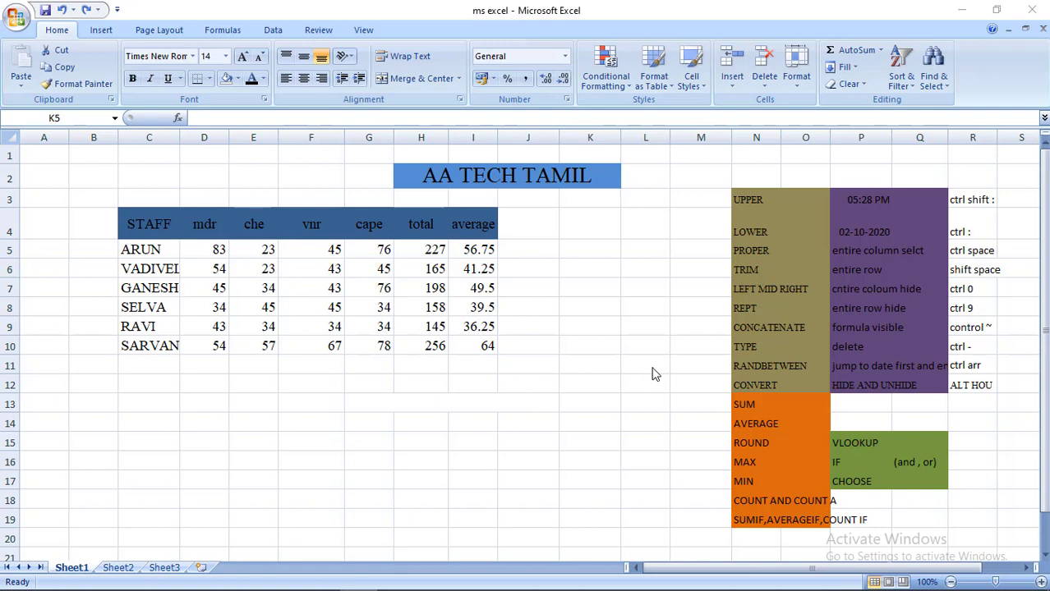
left_click(592, 240)
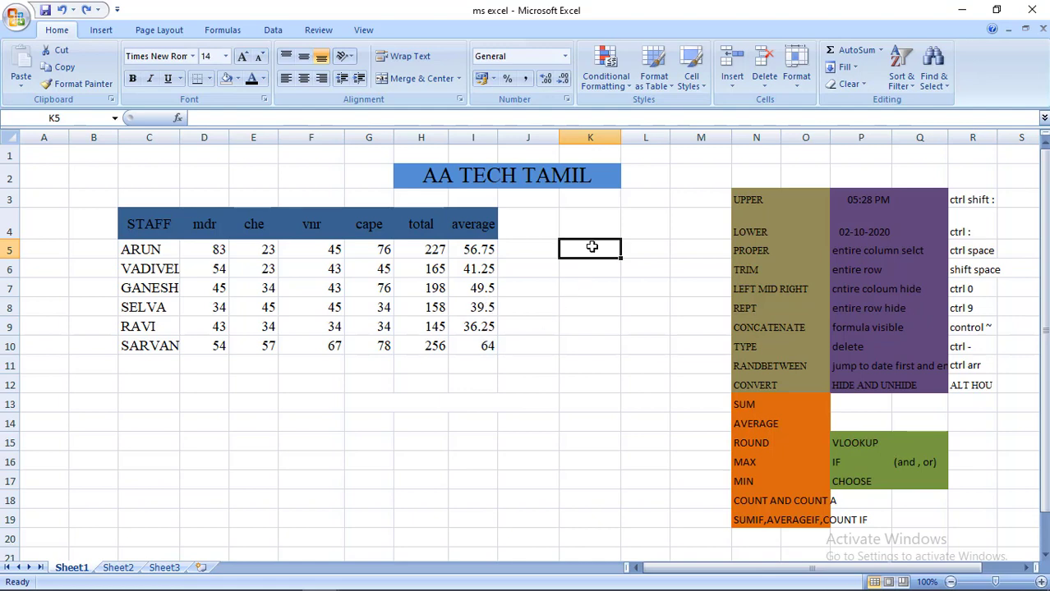
type("=r")
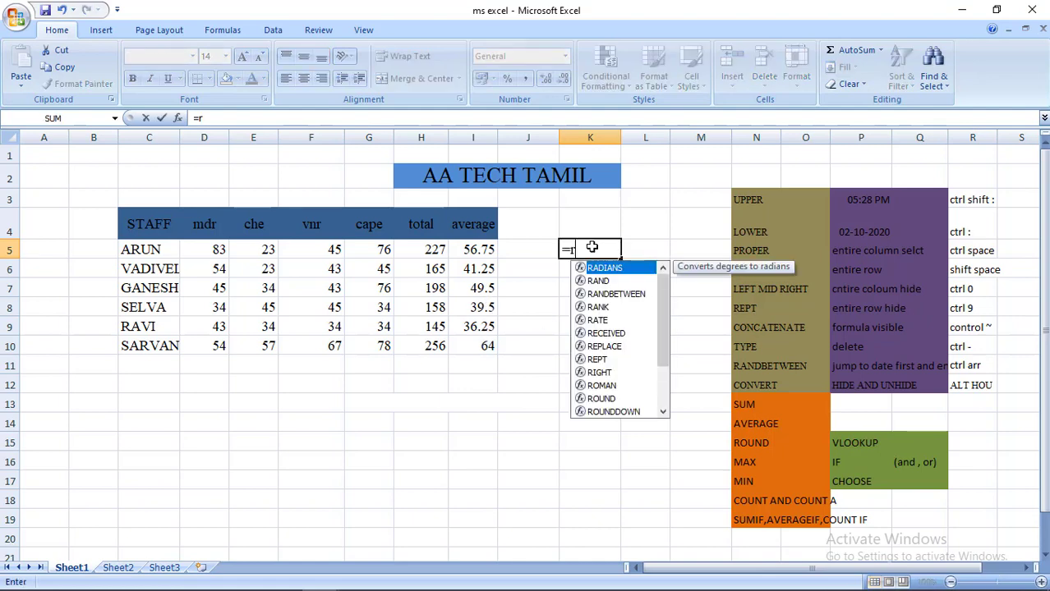
type("ound(")
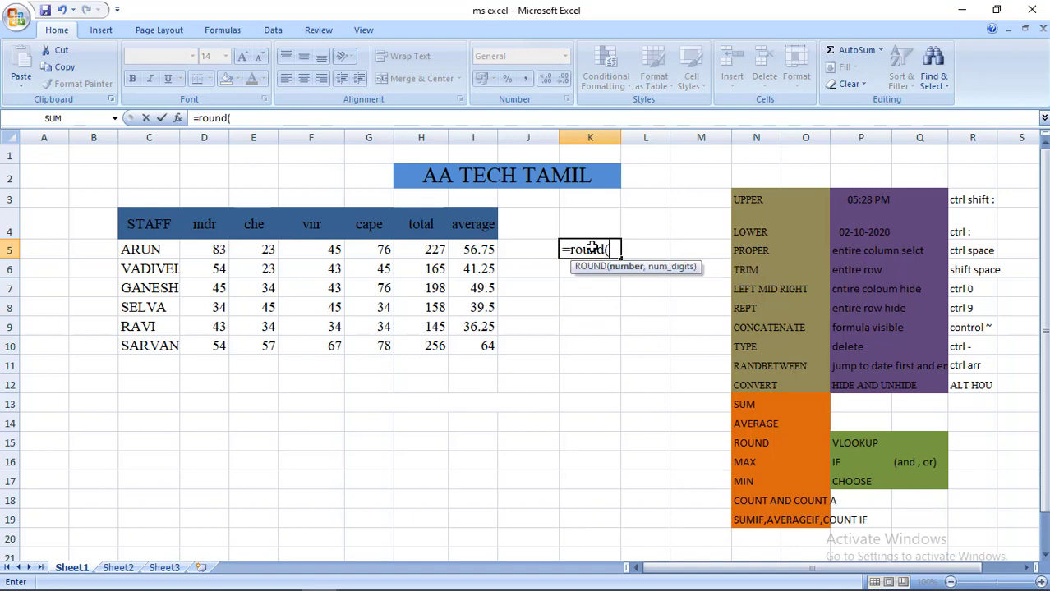
left_click(483, 256)
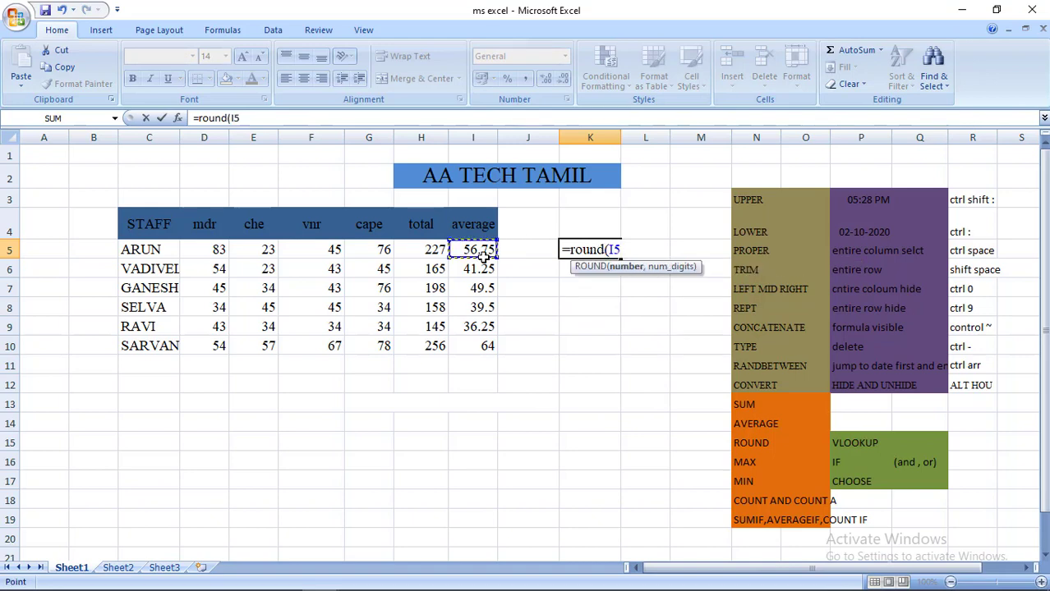
type(",0")
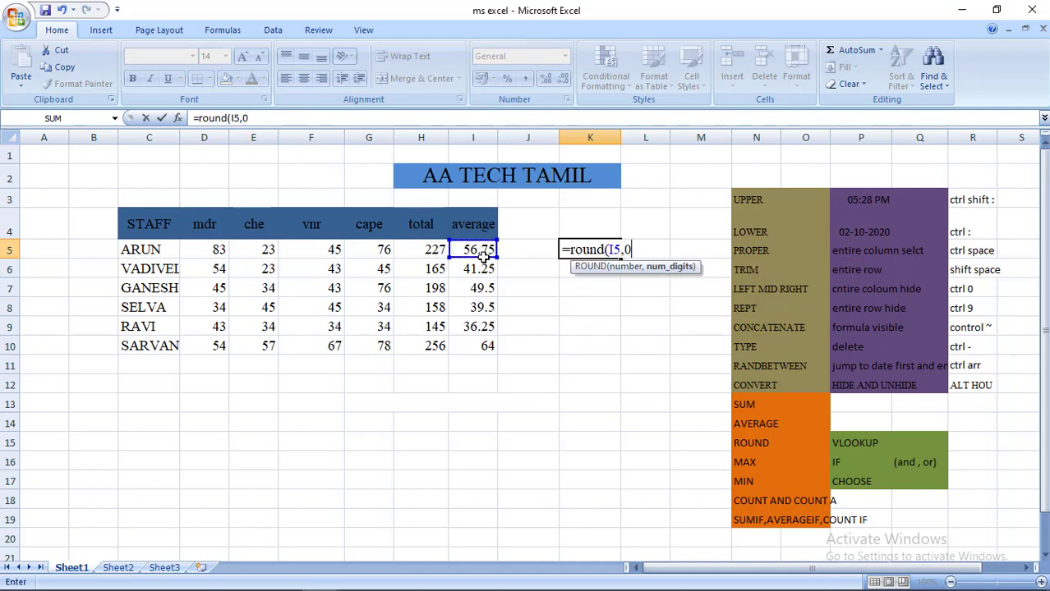
type(")")
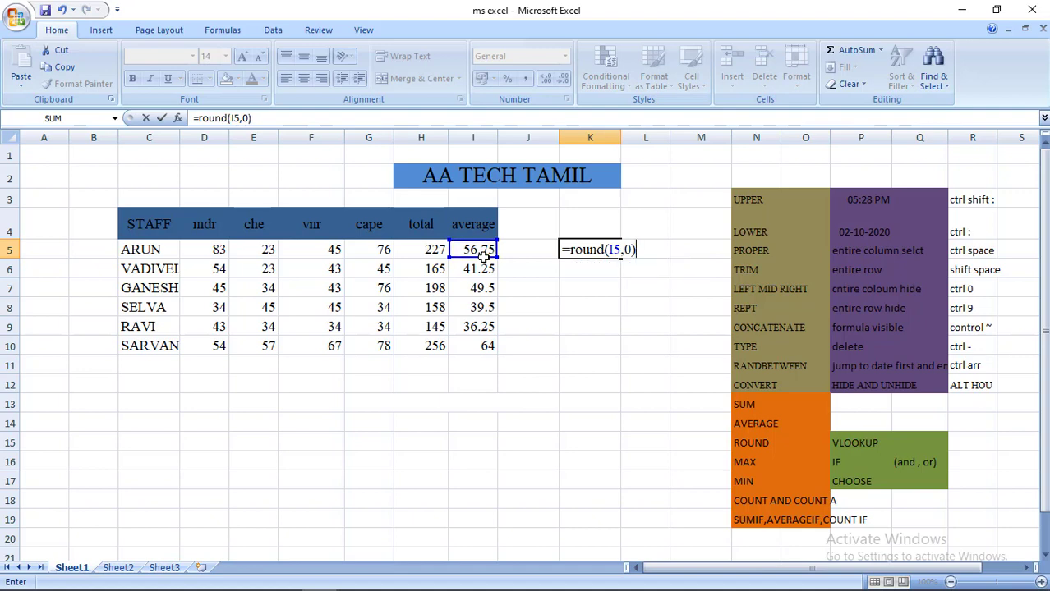
key("Return")
key("Up")
key("Left")
key("Left")
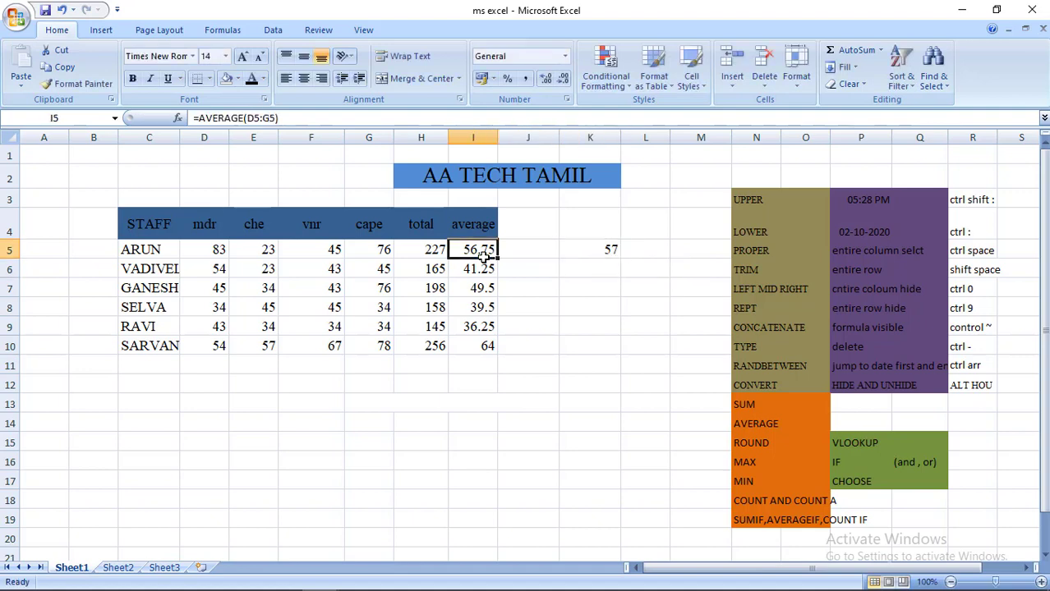
key("Right")
key("Right")
key("Delete")
key("Left")
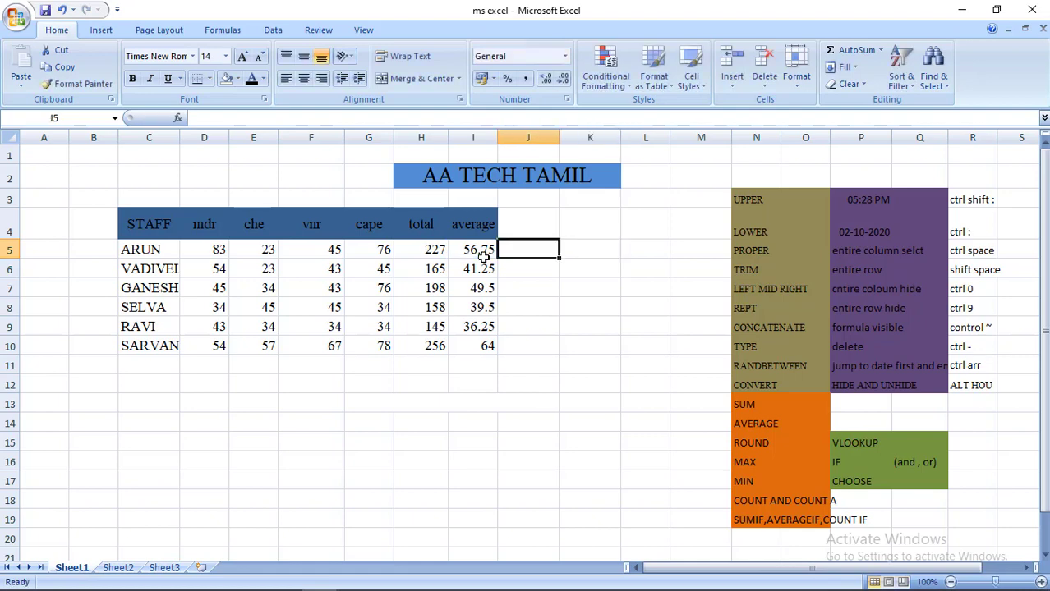
key("Left")
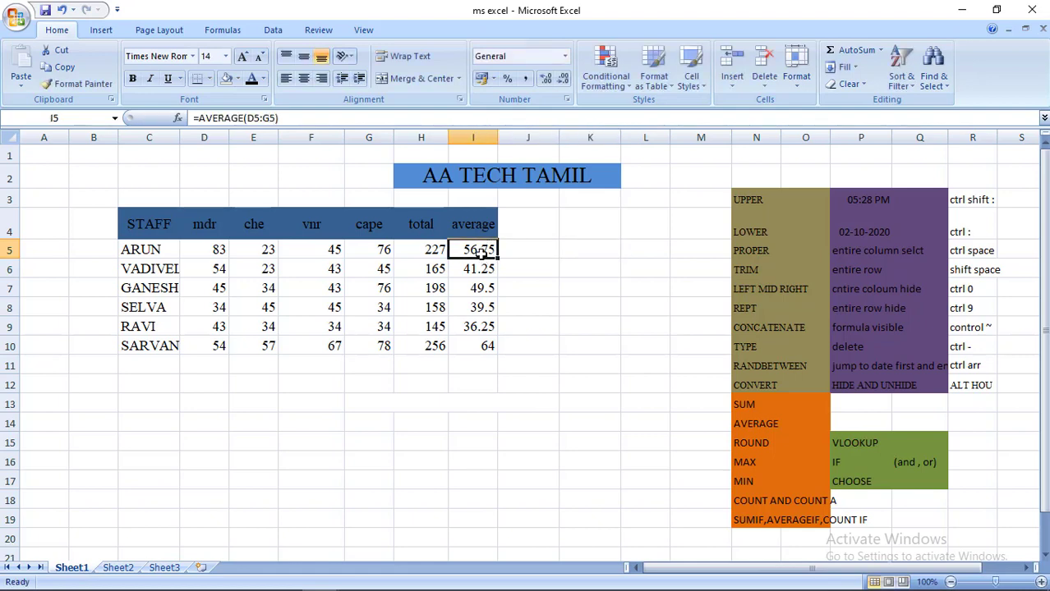
Change I5 to =ROUND(AVERAGE(D5:G5),0) and fill down to I10, giving 57 to 64
double_click(483, 250)
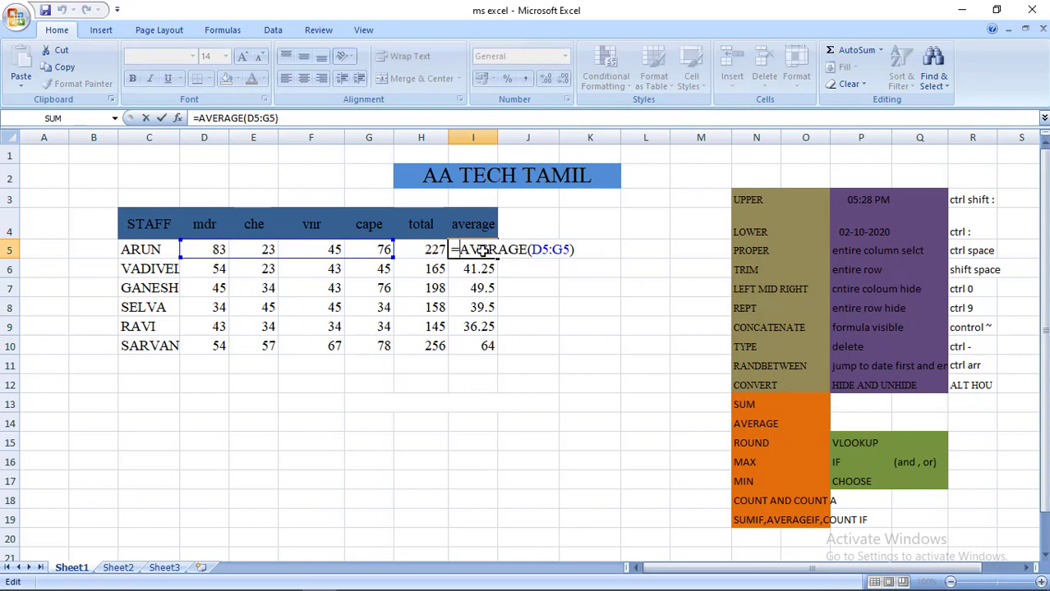
type("round")
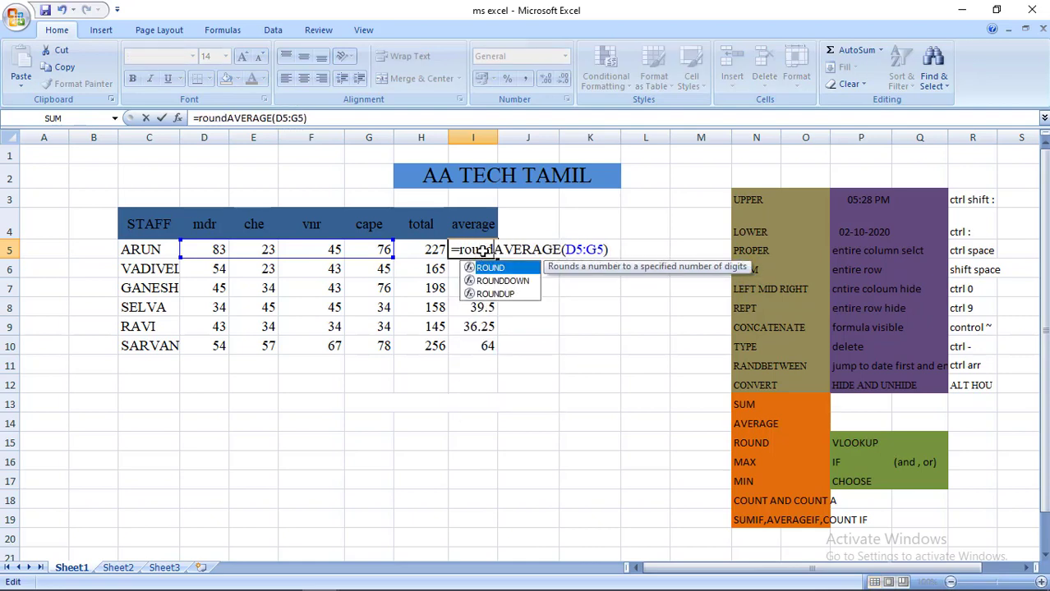
type("(")
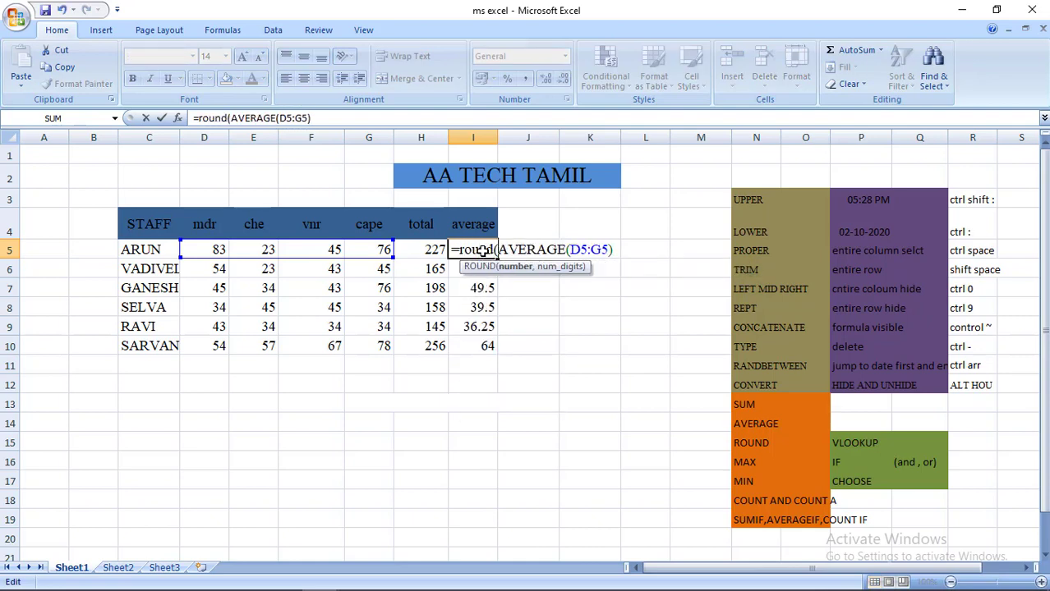
key("Right")
key("Right")
key("Right")
key("Right")
key("Right")
key("Right")
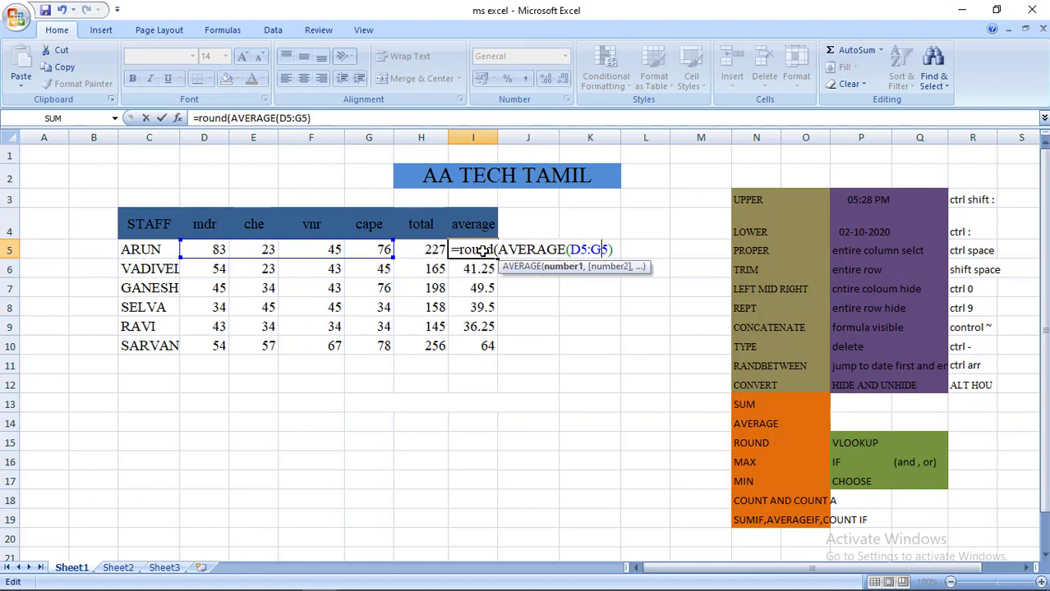
key("Right")
key("Right")
key("Right")
type(",")
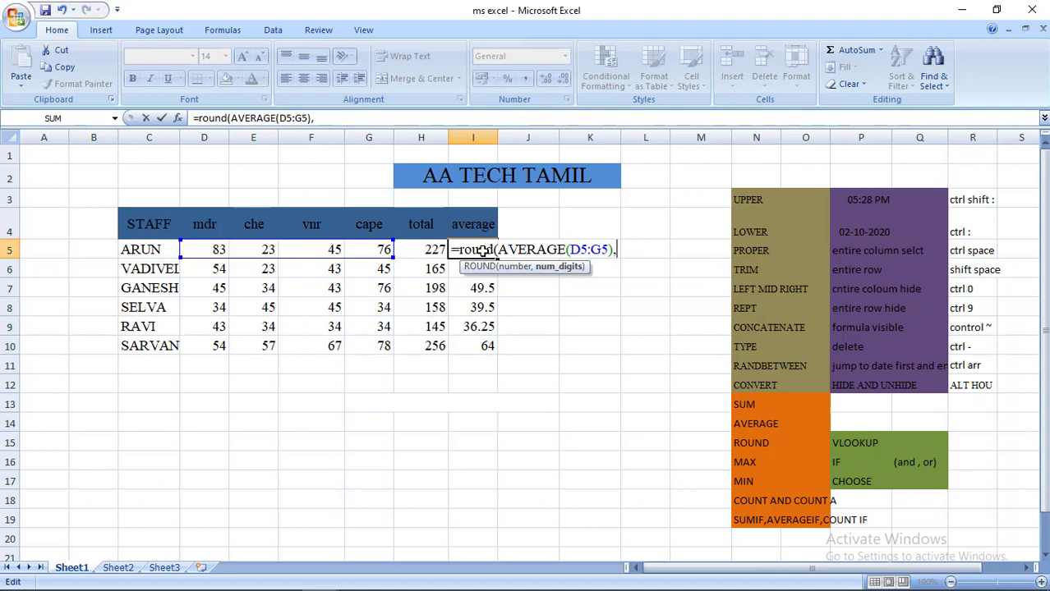
type("0")
type(")")
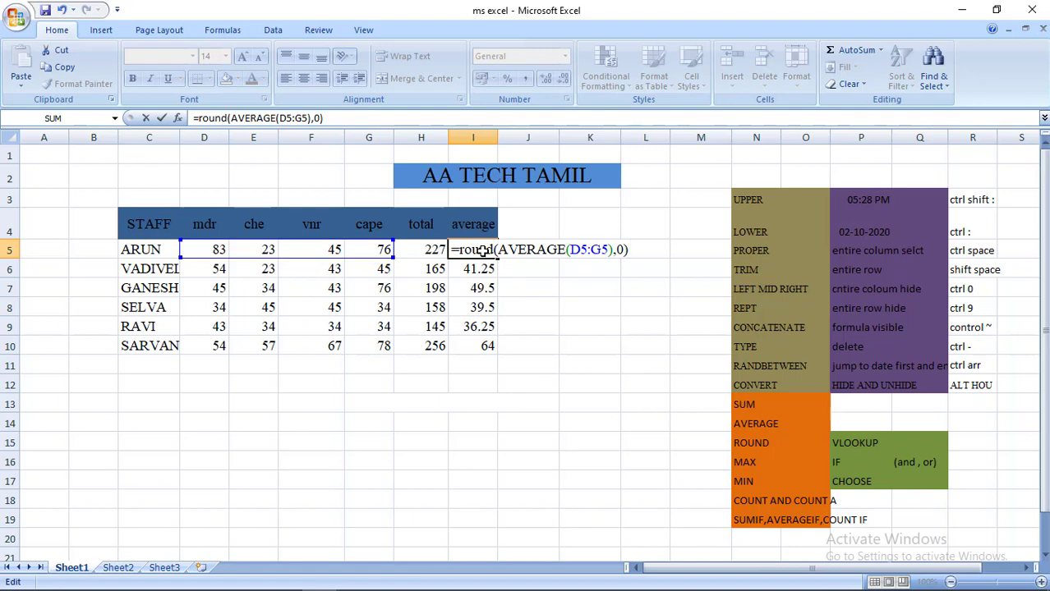
key("Return")
left_click(484, 250)
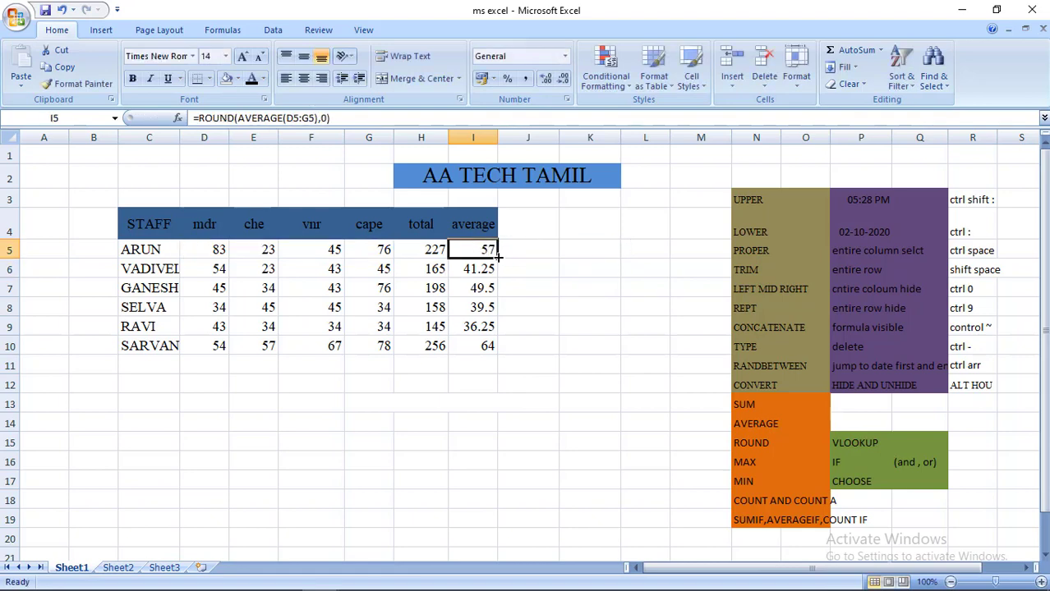
left_click_drag(498, 257, 488, 348)
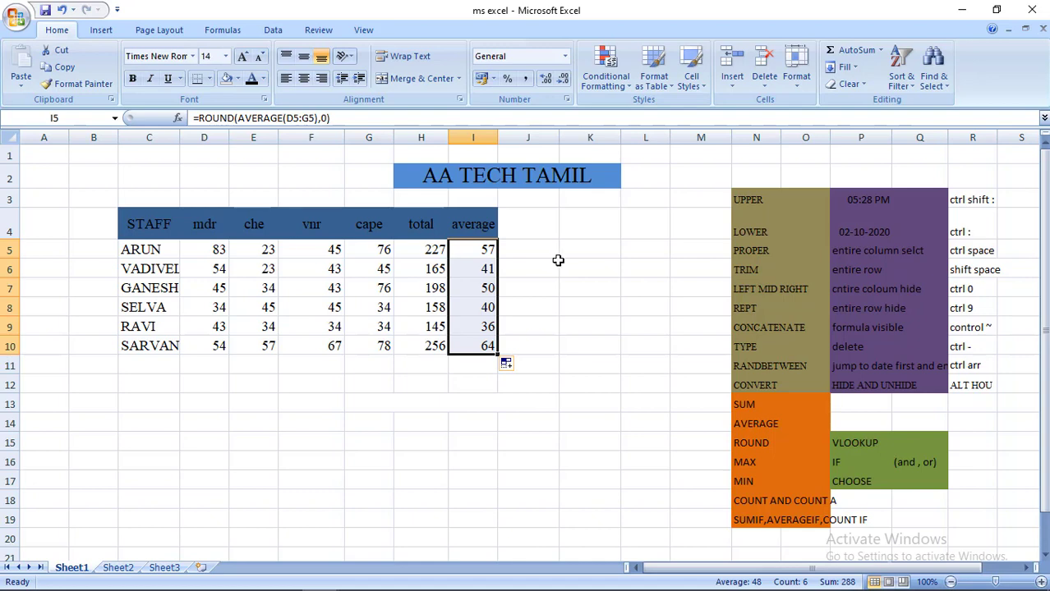
left_click(587, 234)
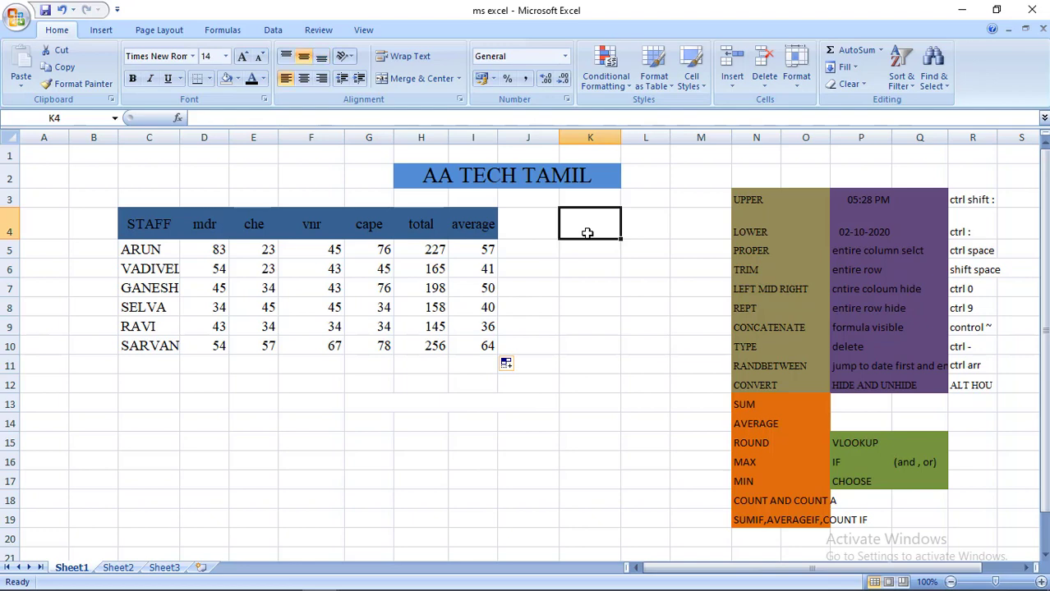
Enter =AVERAGEIF(D5:G5,">25") in K5 to average the first row's marks above 25, giving 68
left_click(573, 252)
type("av")
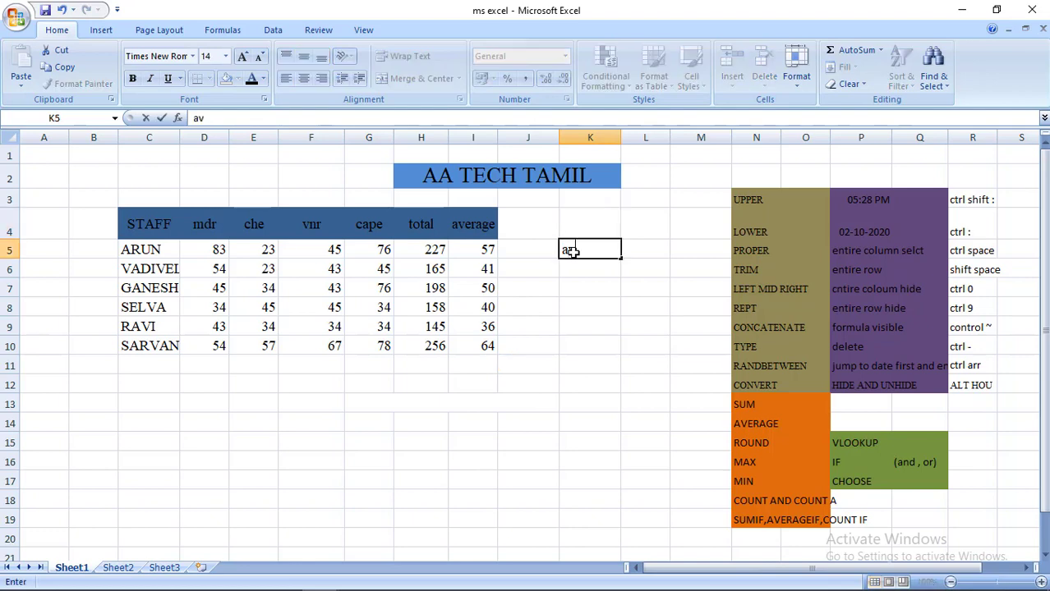
type("era")
key("BackSpace")
key("BackSpace")
key("BackSpace")
key("BackSpace")
key("BackSpace")
type("=")
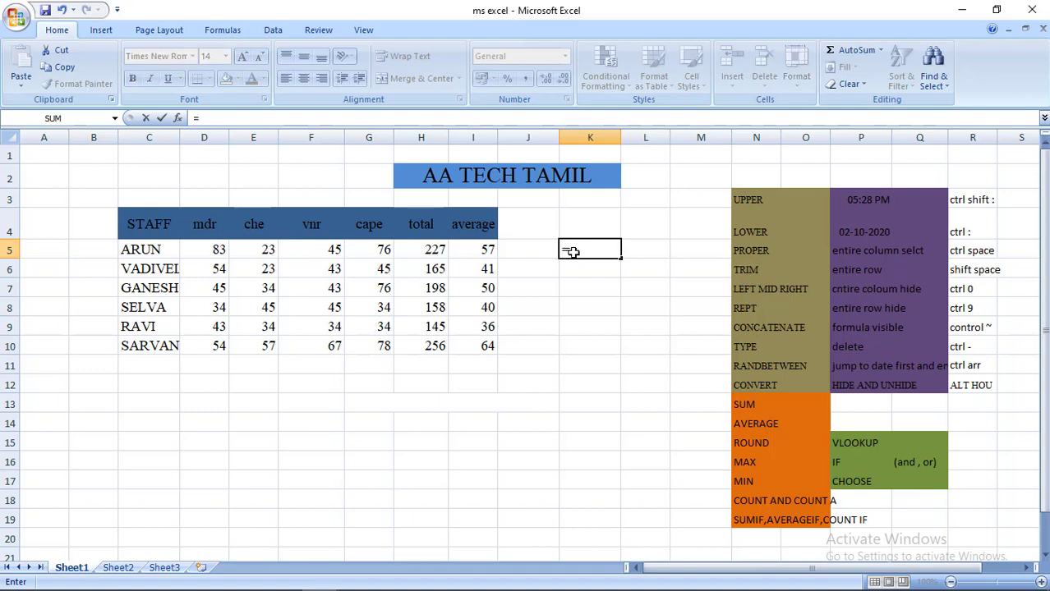
type("average")
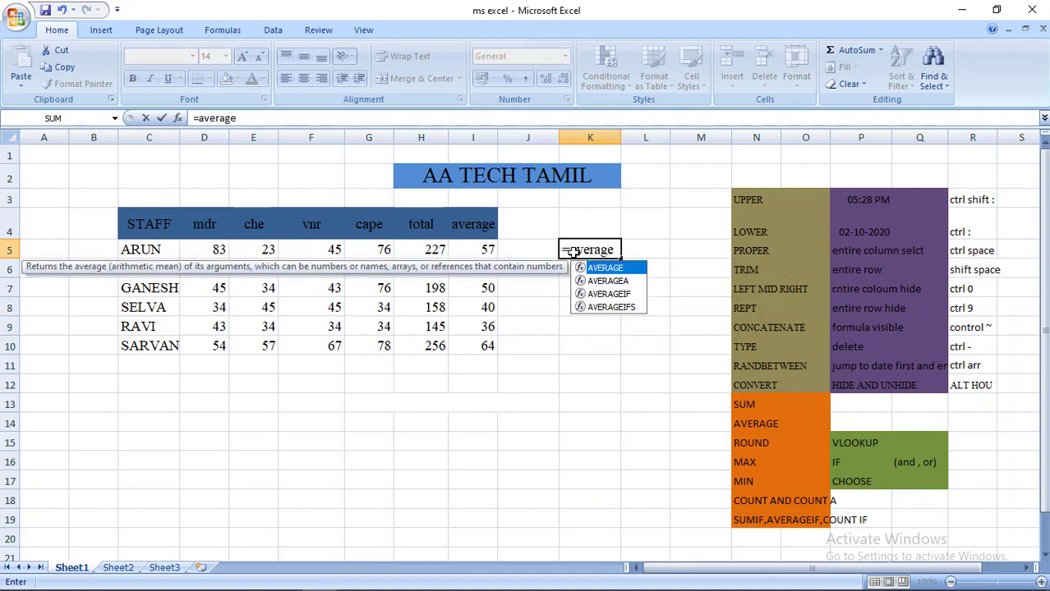
type("if(")
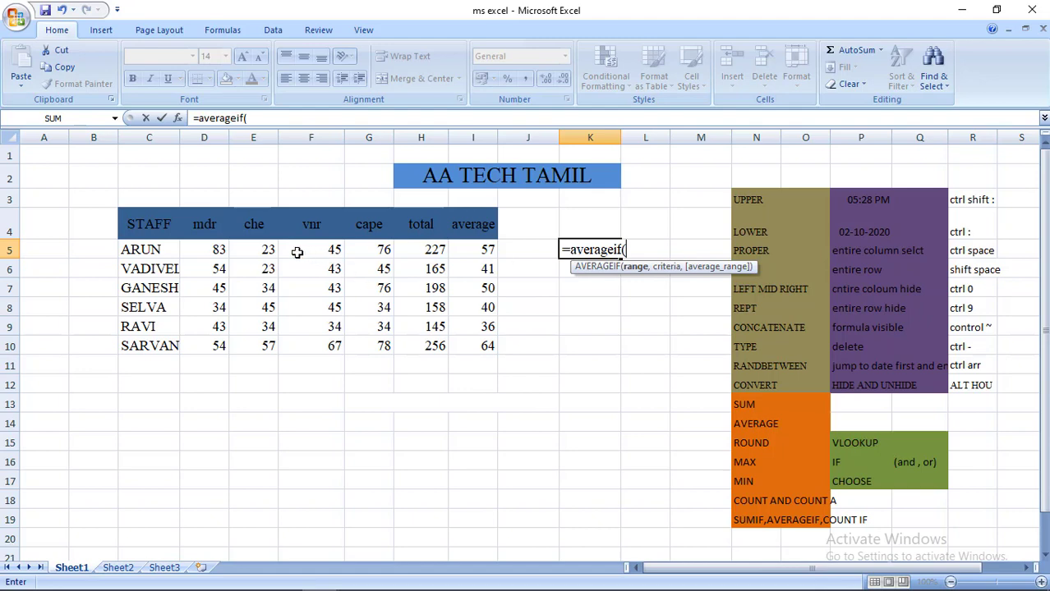
left_click(220, 248)
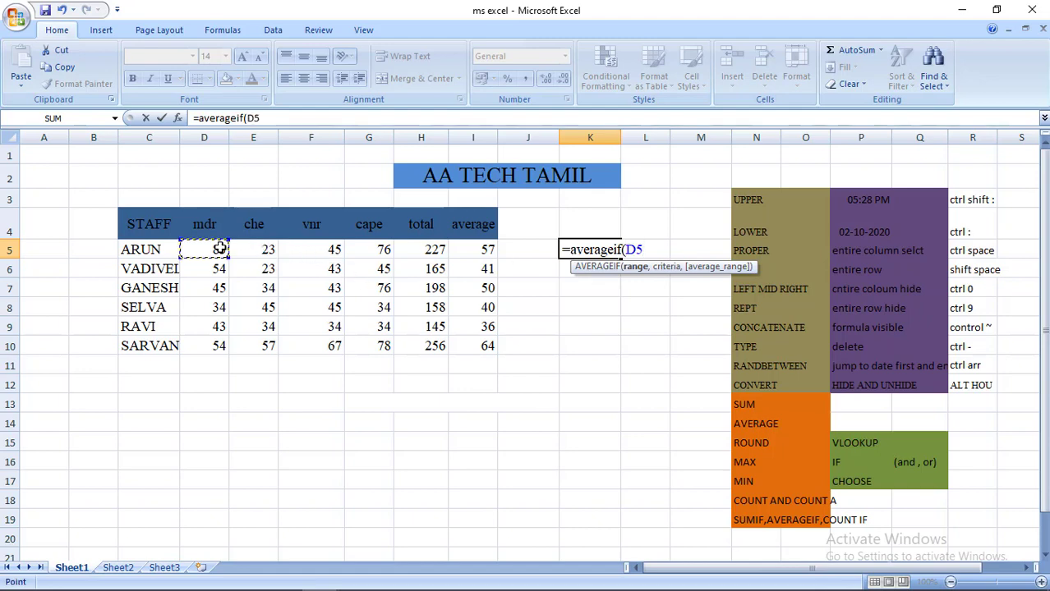
left_click_drag(220, 248, 382, 249)
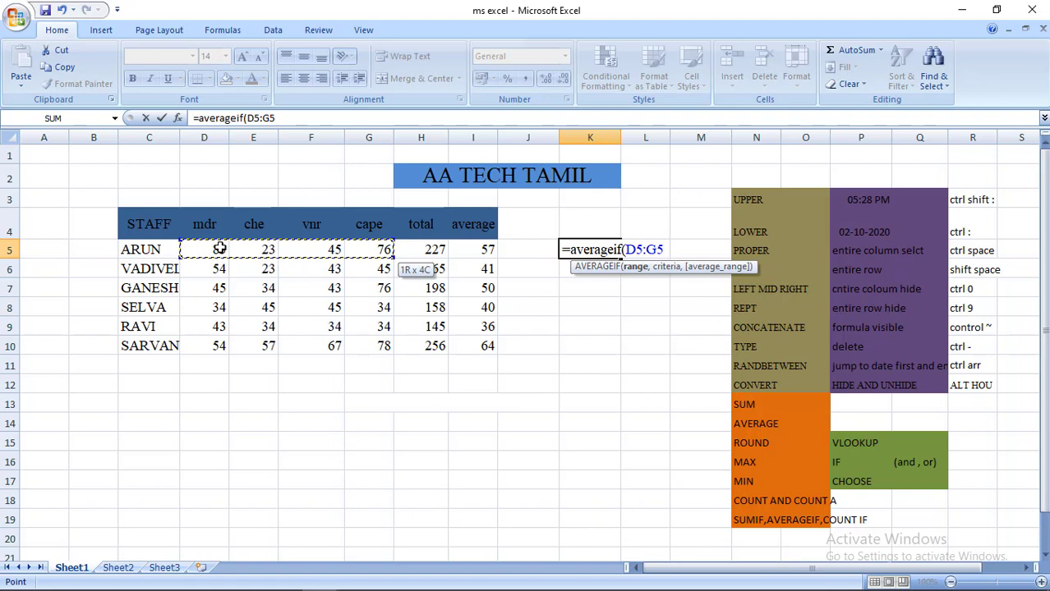
type(",\">2")
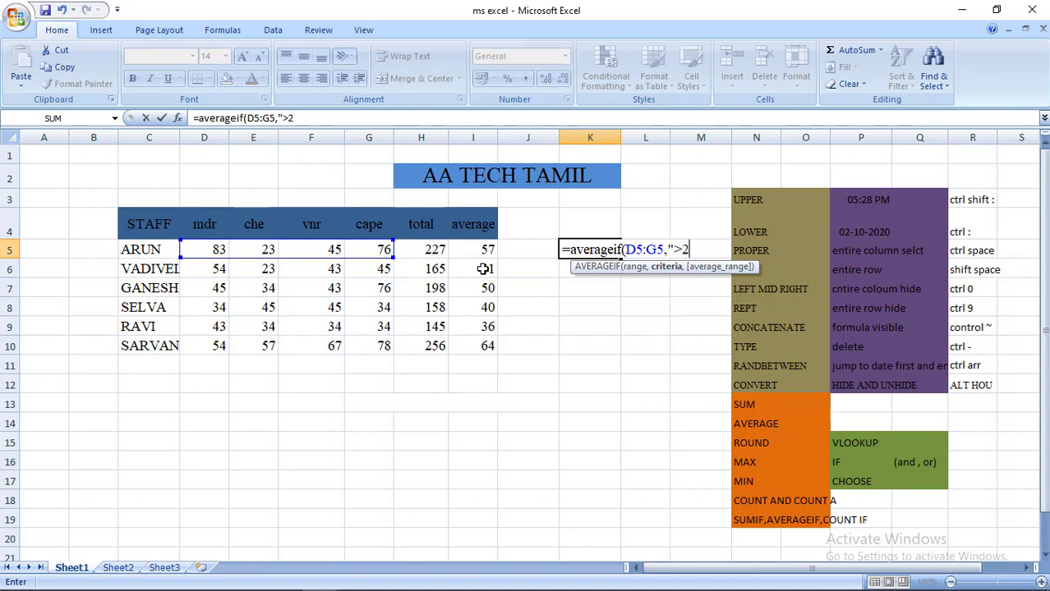
type("5")
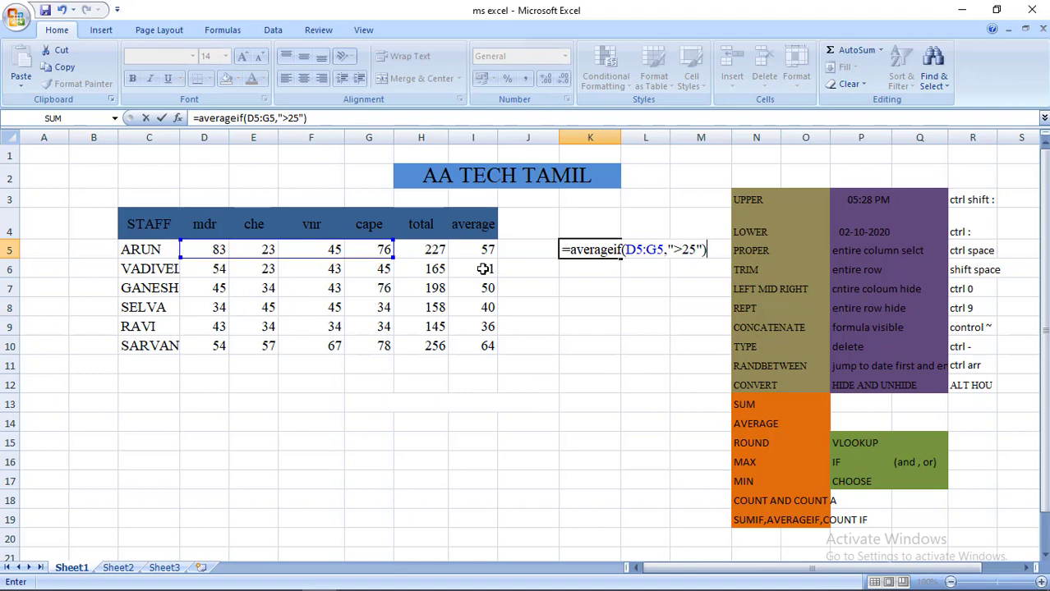
key("Return")
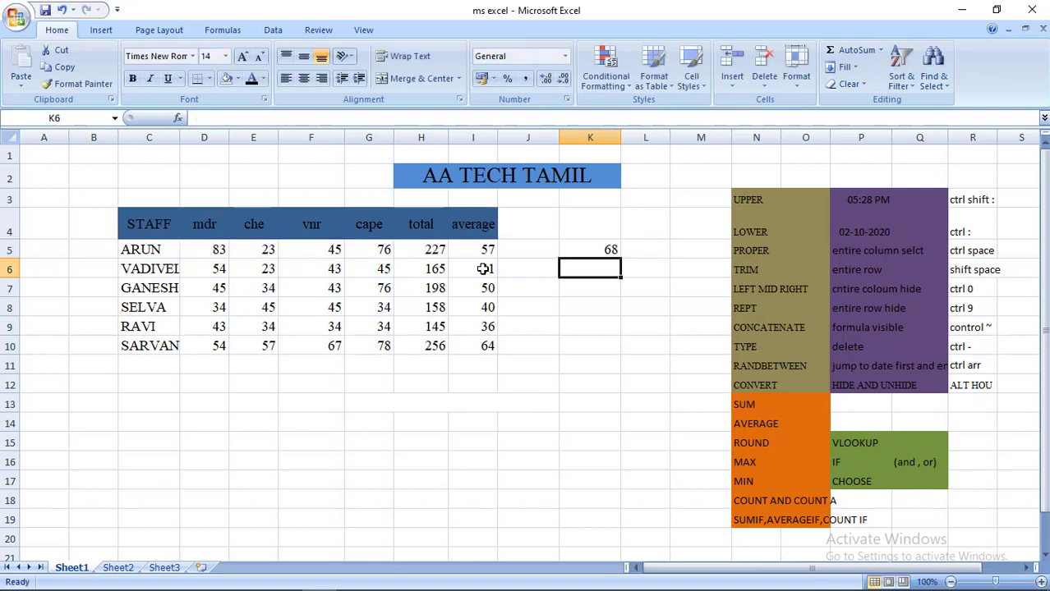
key("Up")
key("Left")
key("Left")
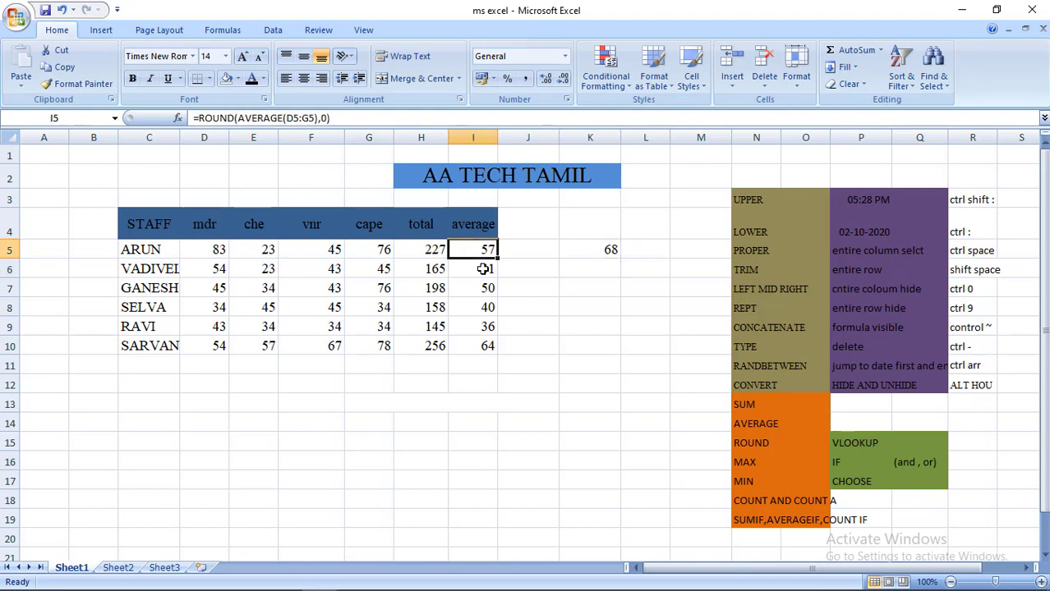
key("Left")
key("Left")
key("Left")
key("Left")
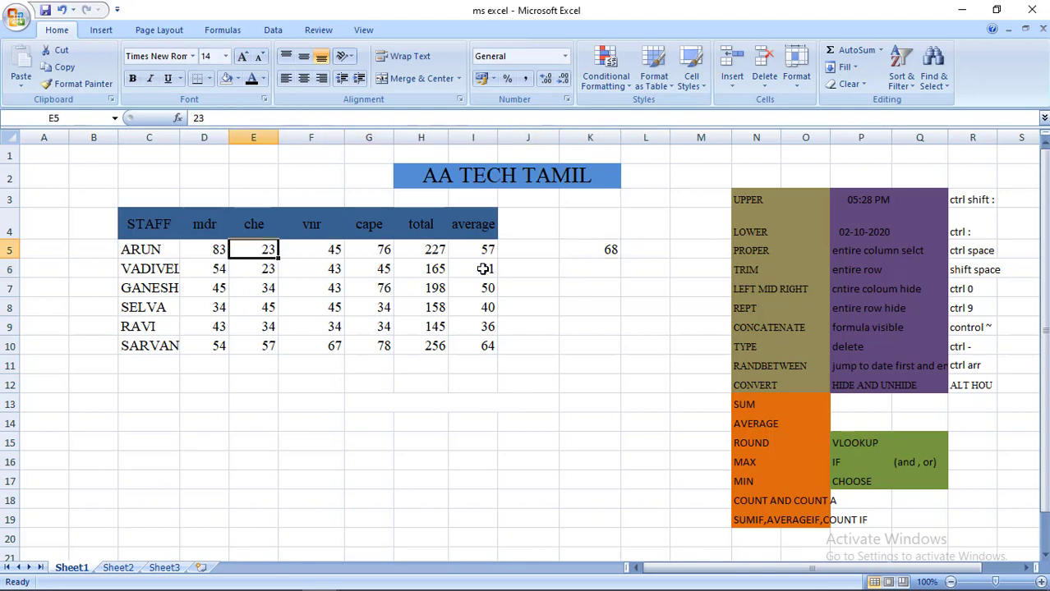
key("Left")
key("Right")
left_click(222, 250)
left_click(308, 252)
left_click(364, 252)
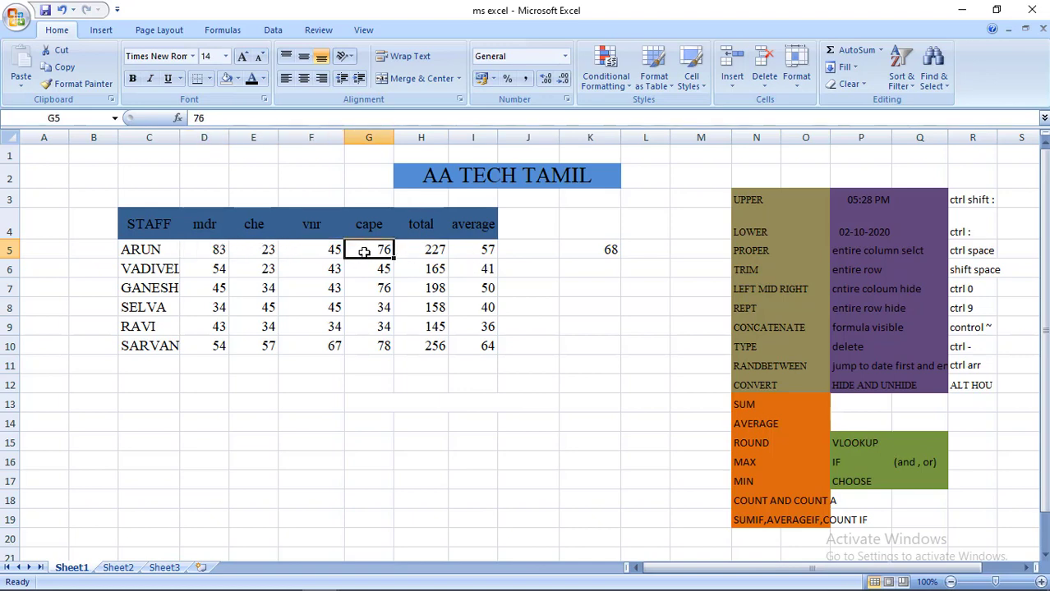
left_click(611, 249)
type("=AVERAGEIF(D5:G5,\">25\")")
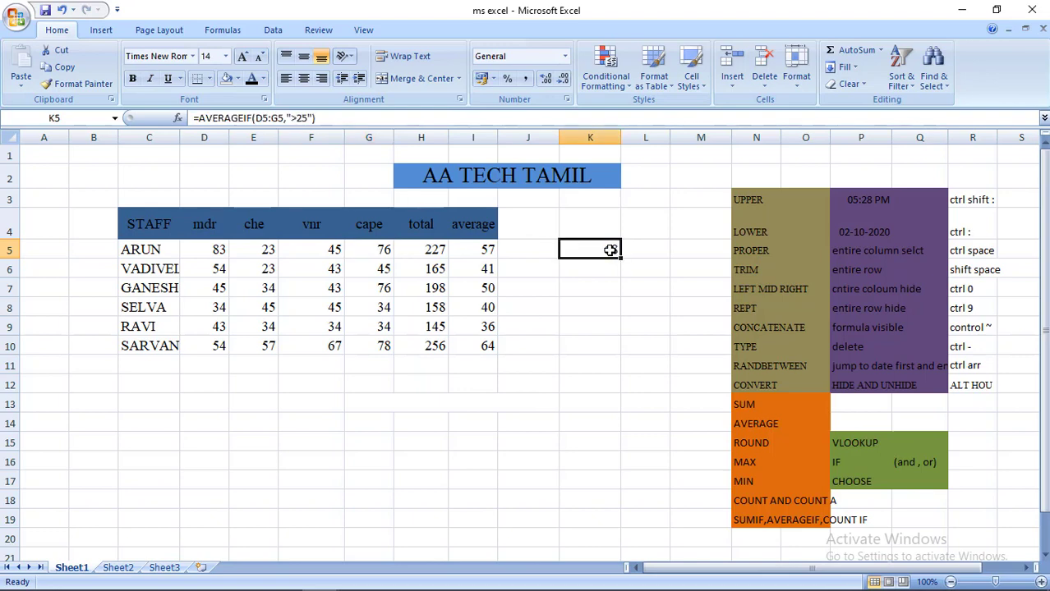
left_click(268, 251)
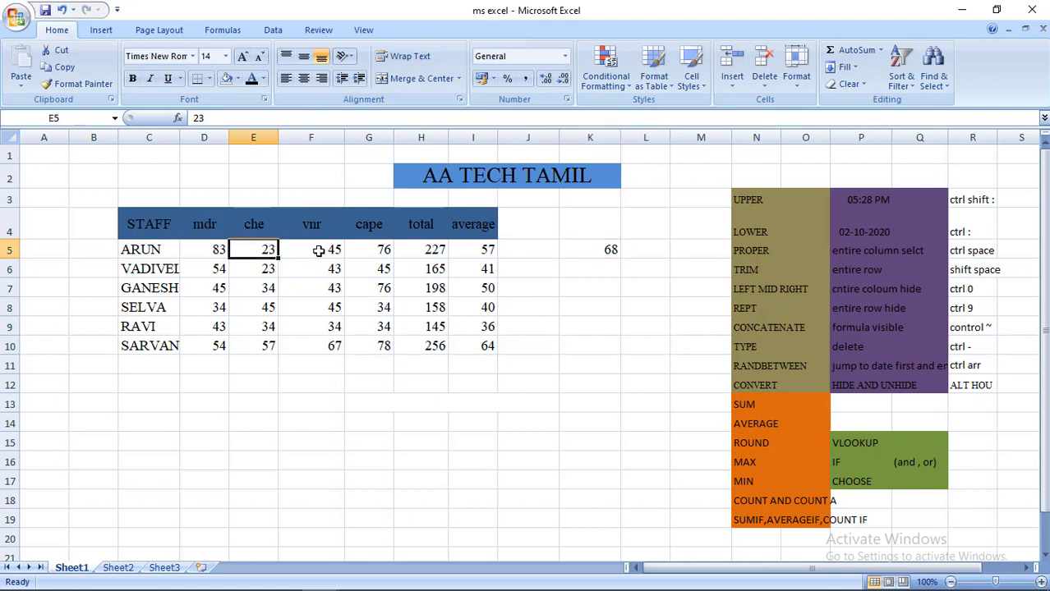
left_click_drag(365, 251, 212, 251)
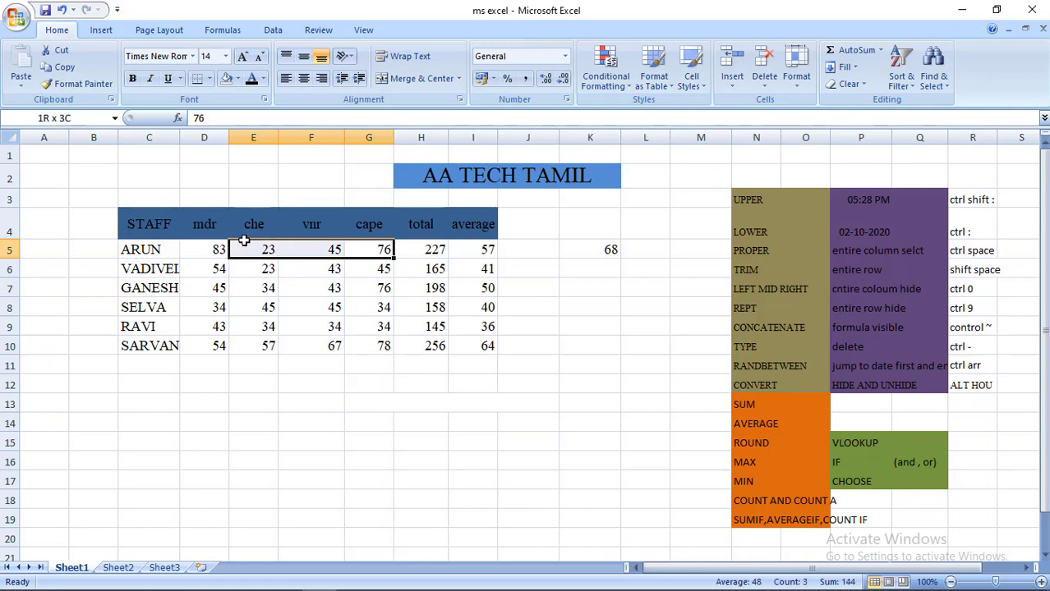
left_click(212, 251)
left_click(304, 261)
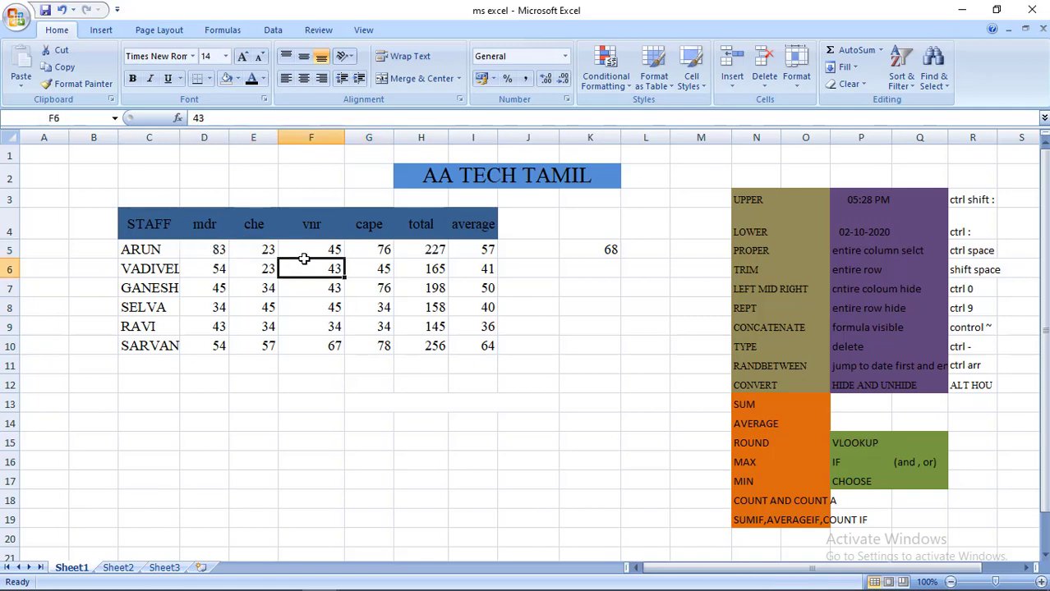
left_click(323, 251)
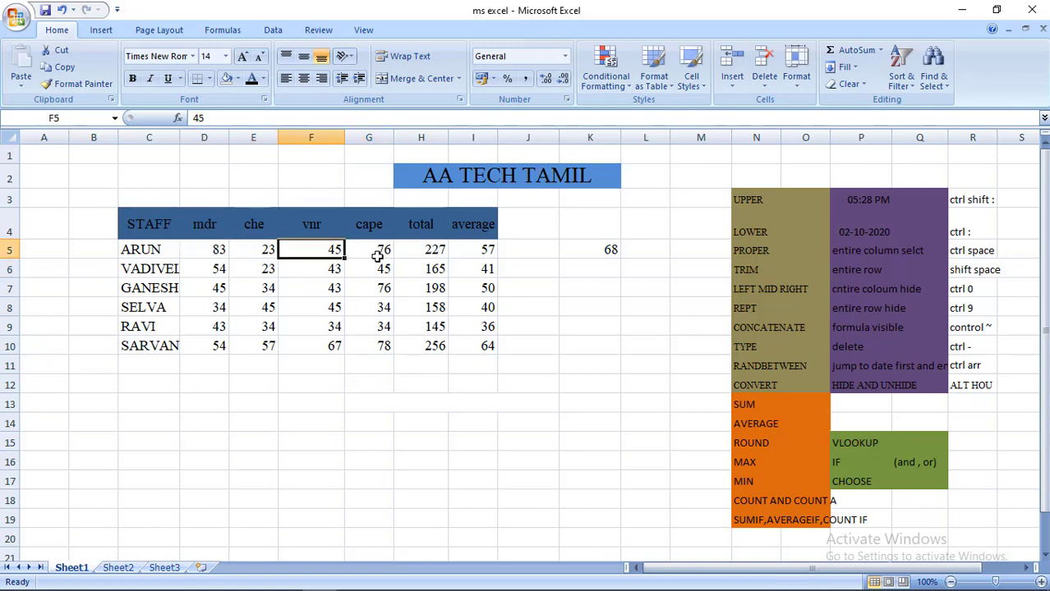
left_click(378, 254)
left_click(324, 252)
left_click_drag(217, 248, 297, 250)
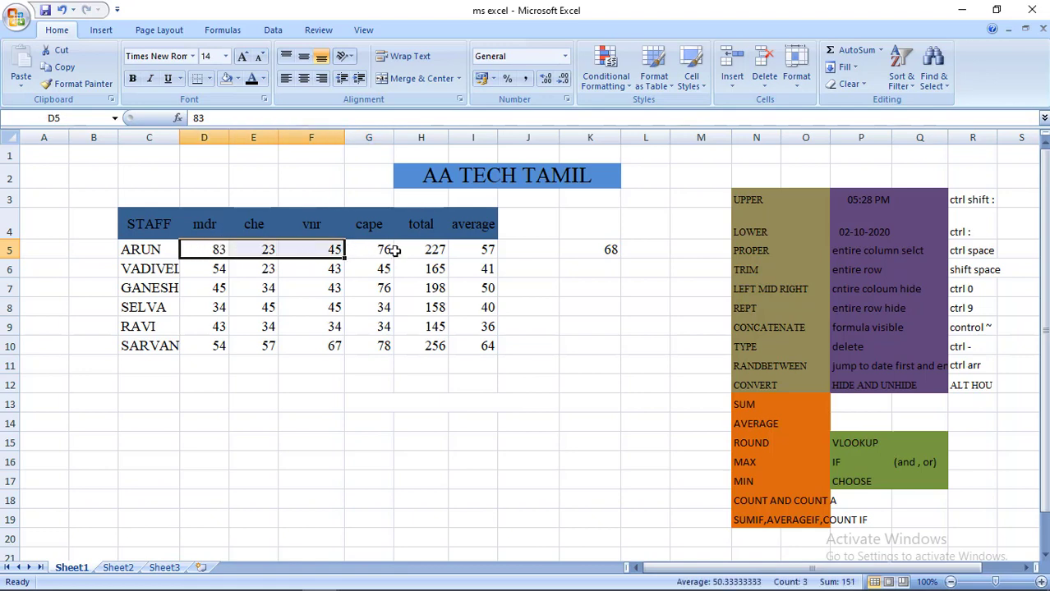
left_click(631, 253)
left_click(605, 251)
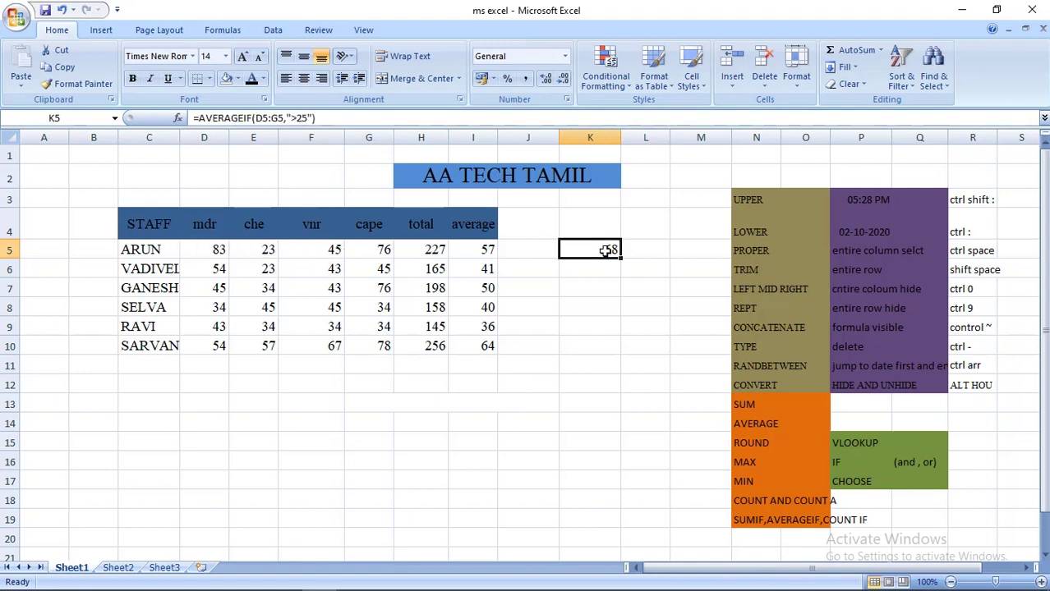
double_click(605, 251)
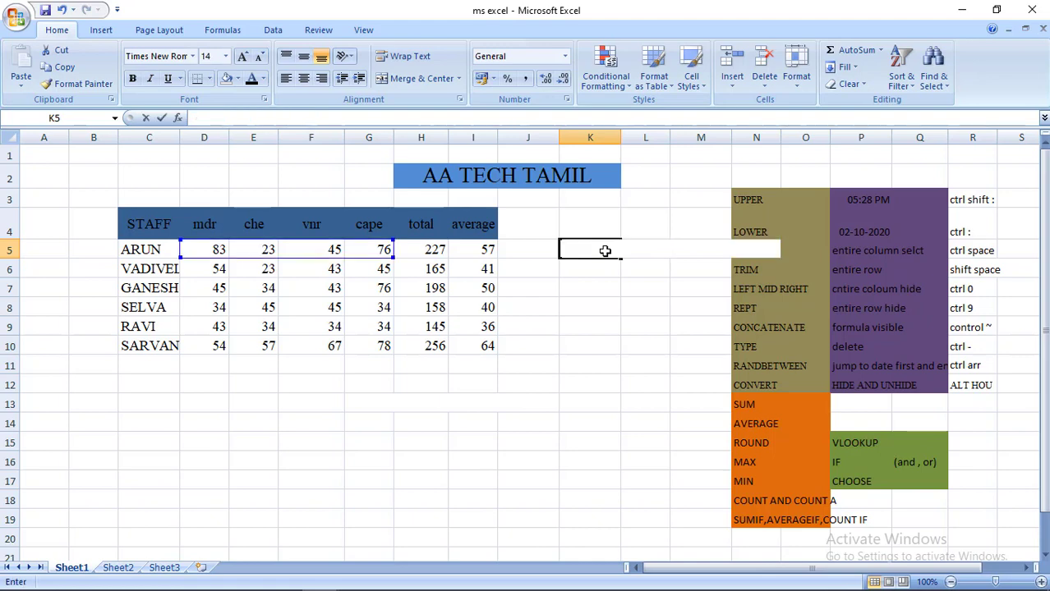
left_click(530, 316)
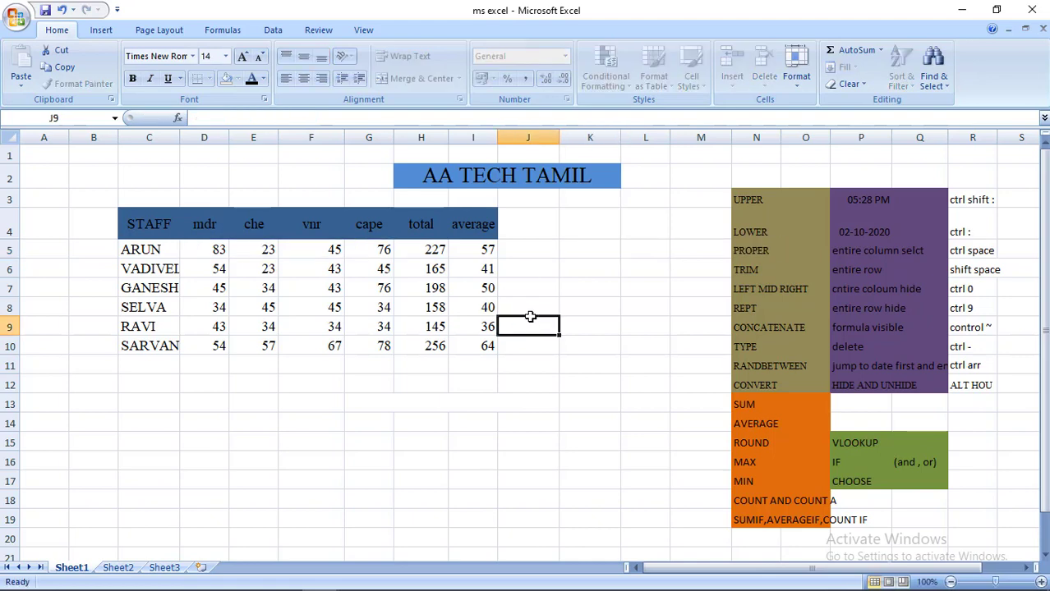
left_click(408, 405)
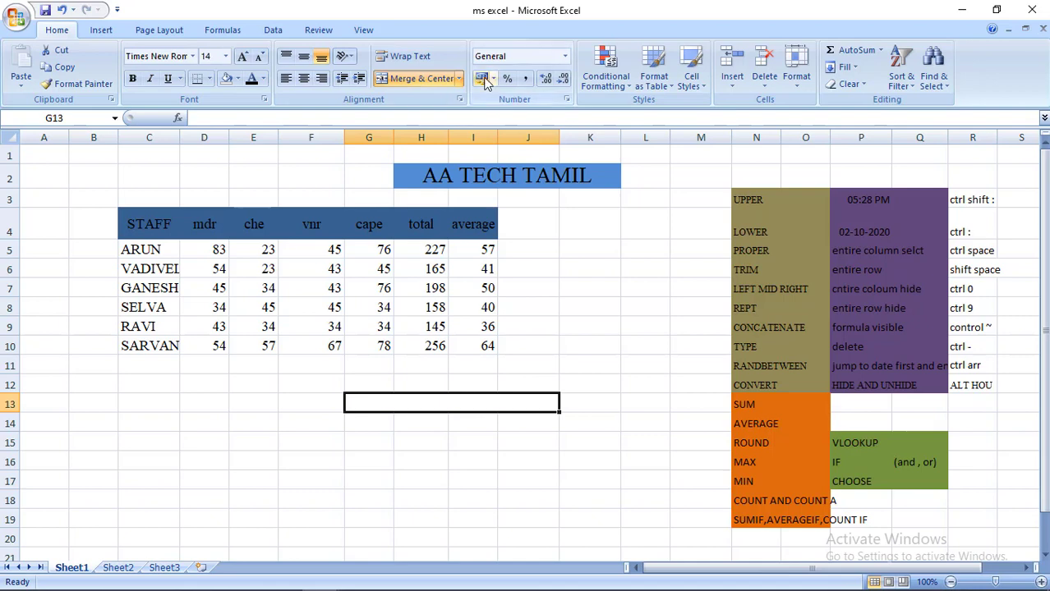
Unmerge the row 13 cells and add the labels max in C13 and min in C15
left_click(459, 78)
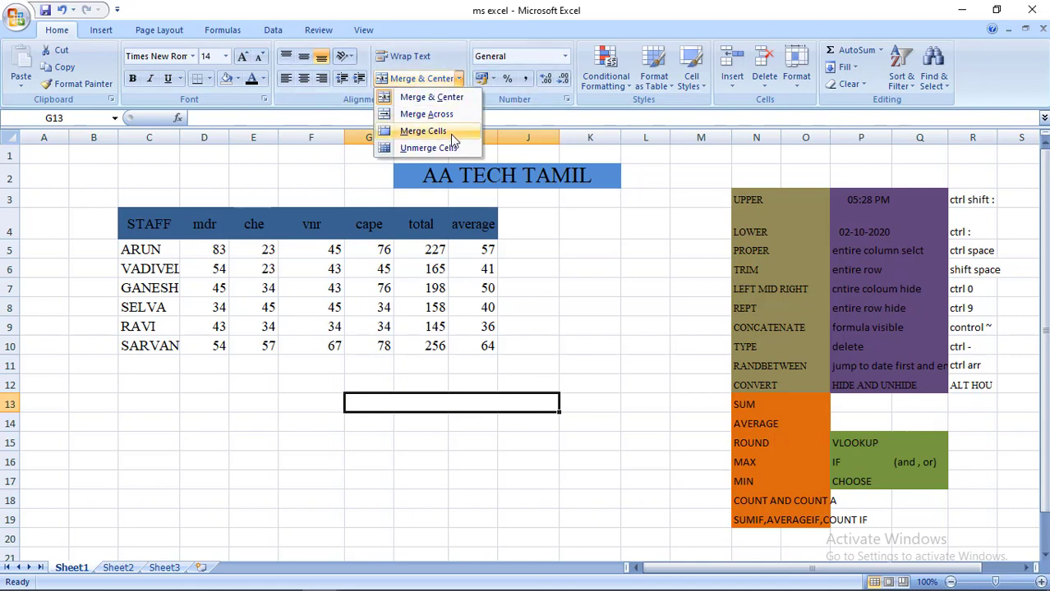
left_click(453, 149)
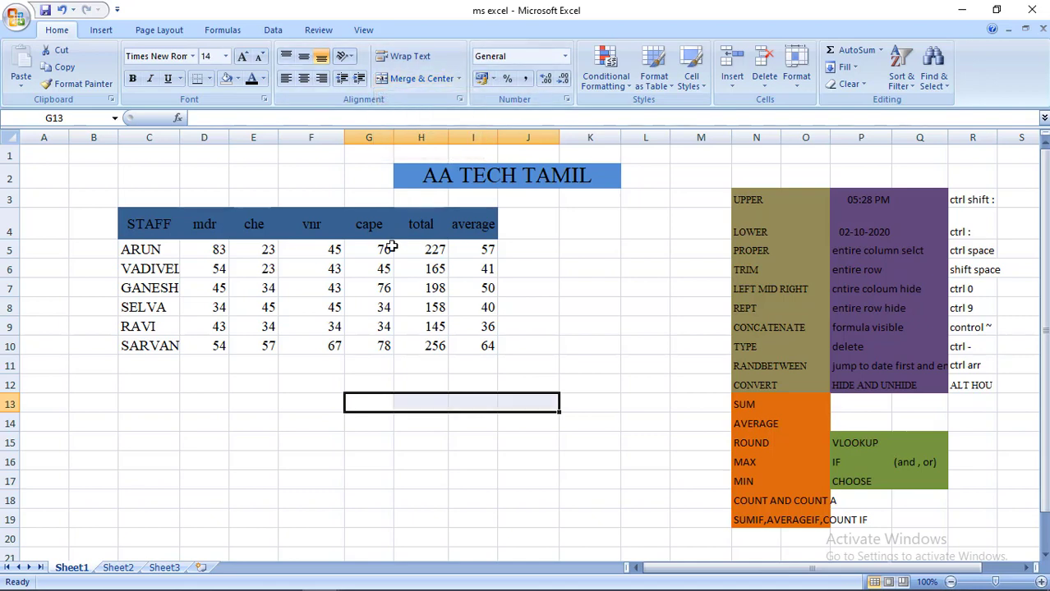
left_click(157, 397)
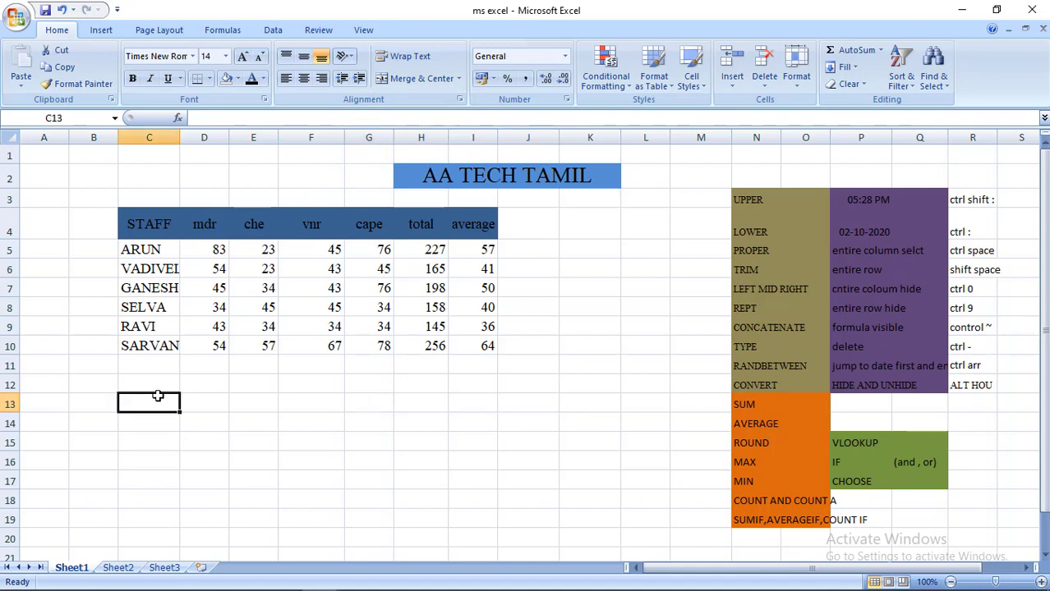
type("m")
key("Return")
key("Return")
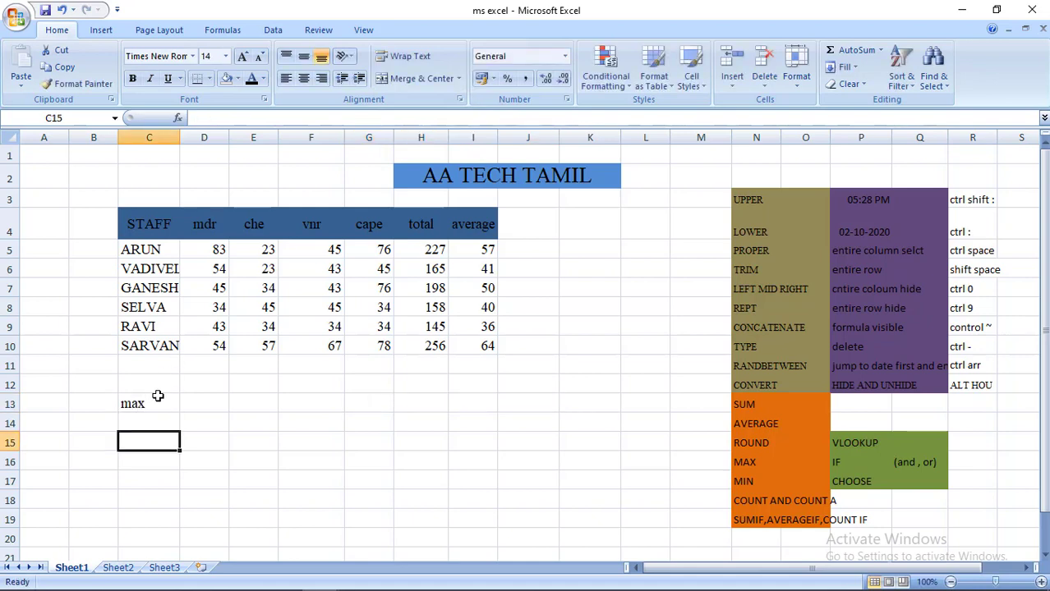
type("min")
key("Right")
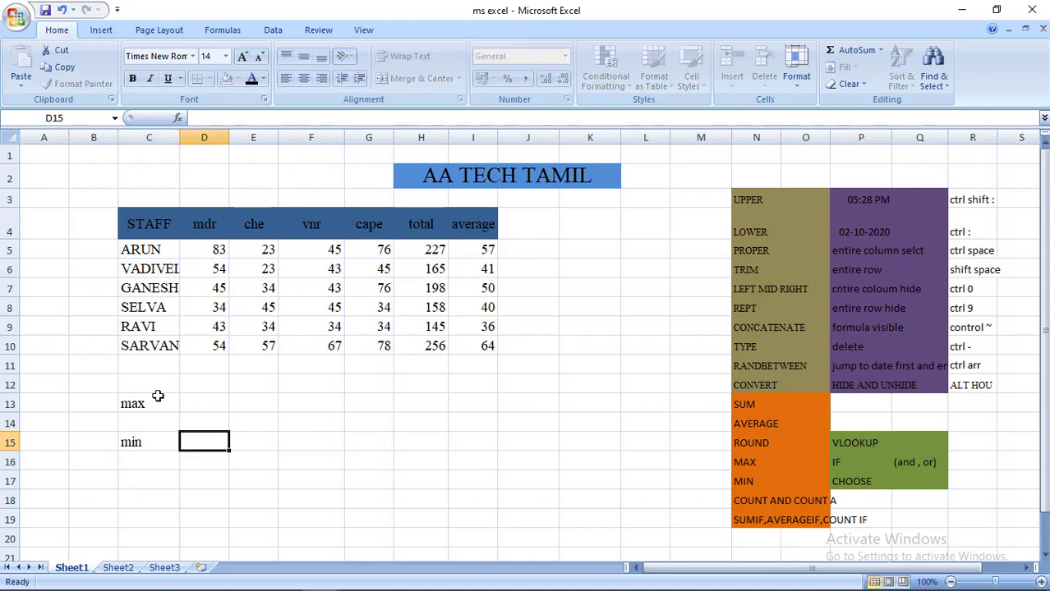
key("Right")
key("Up")
key("Left")
key("Up")
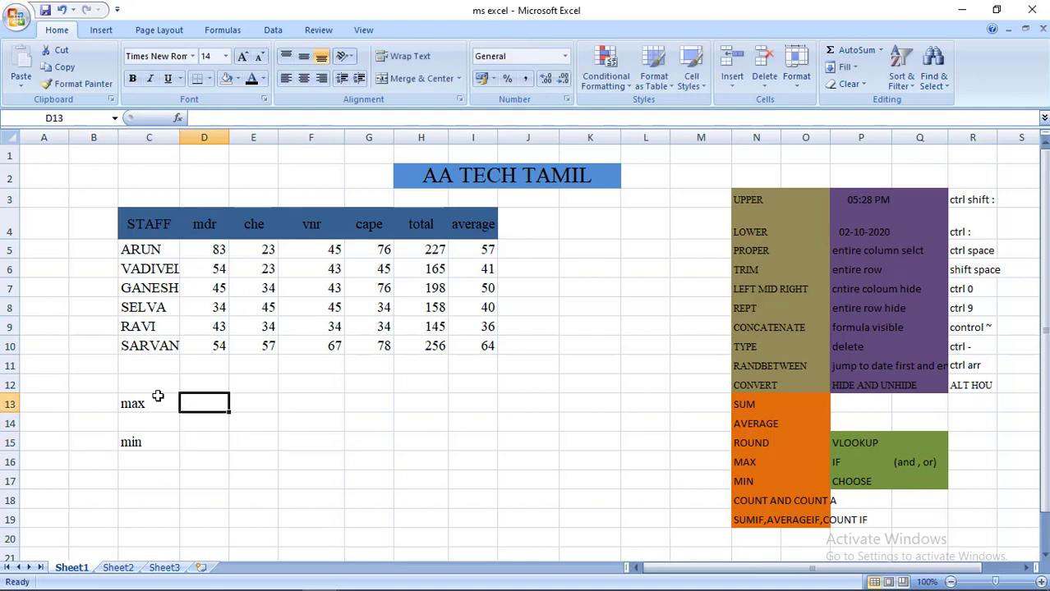
Enter =MAX(D5:D10) in D13 and fill it right to I13 (83, 57, 67, 78, 256, 64)
type("=ma")
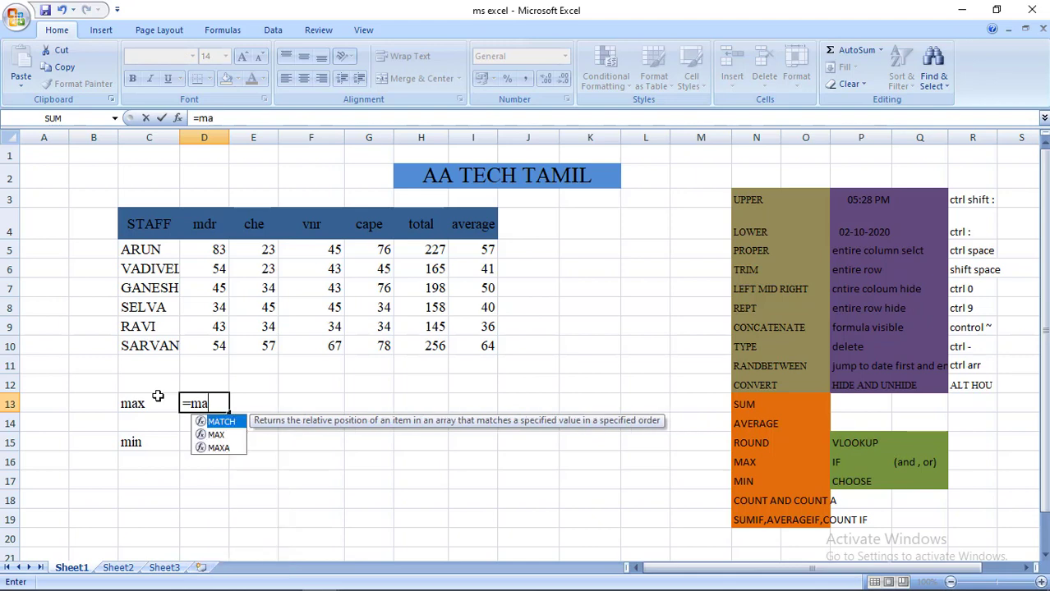
type("x(")
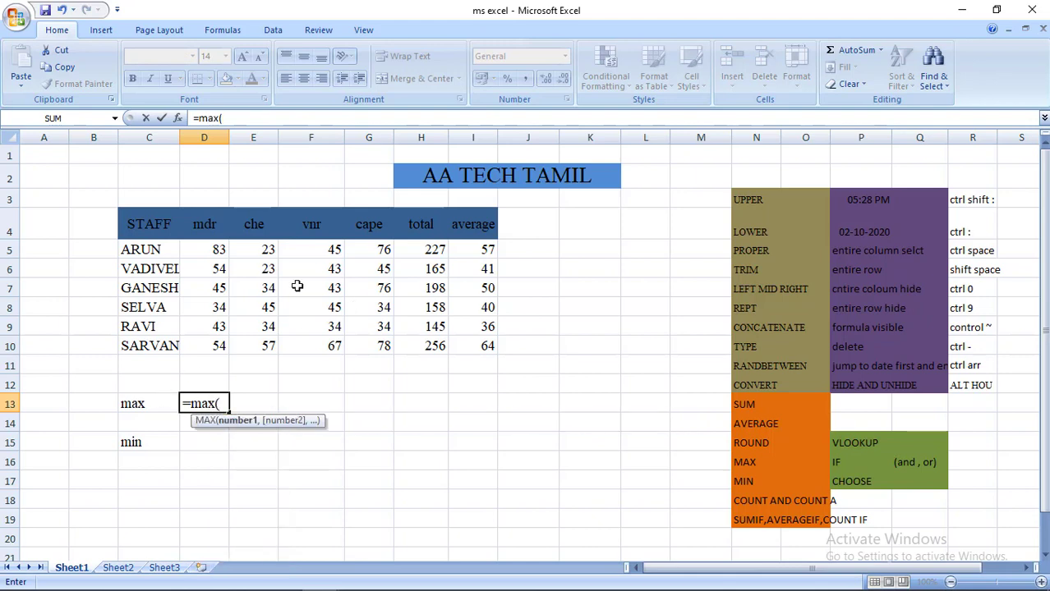
left_click(226, 248)
key("shift+Down")
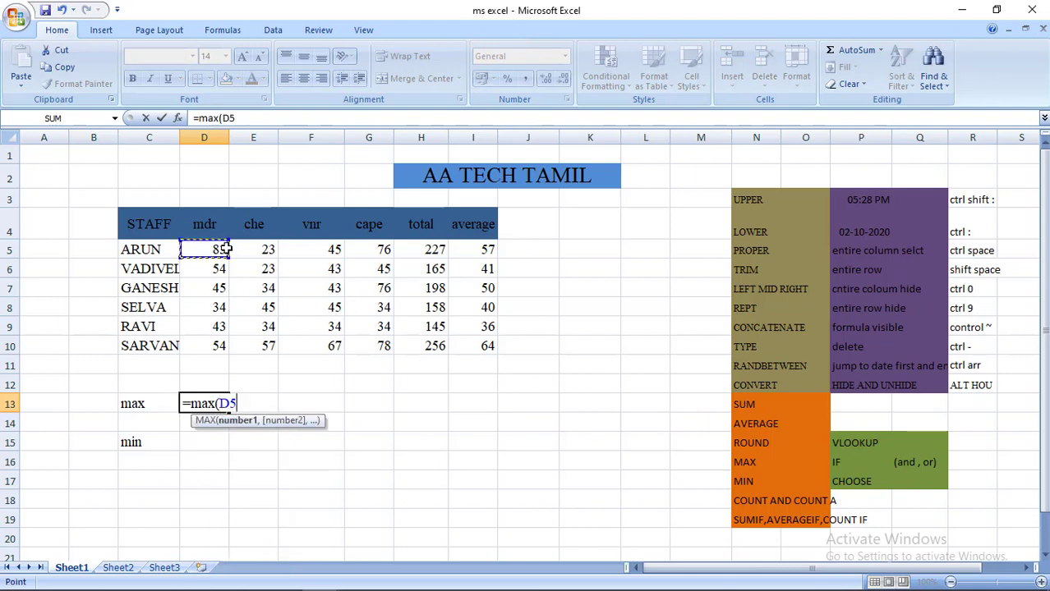
key("shift+Down")
key("shift+Down")
key("shift+Down")
key("shift+Down")
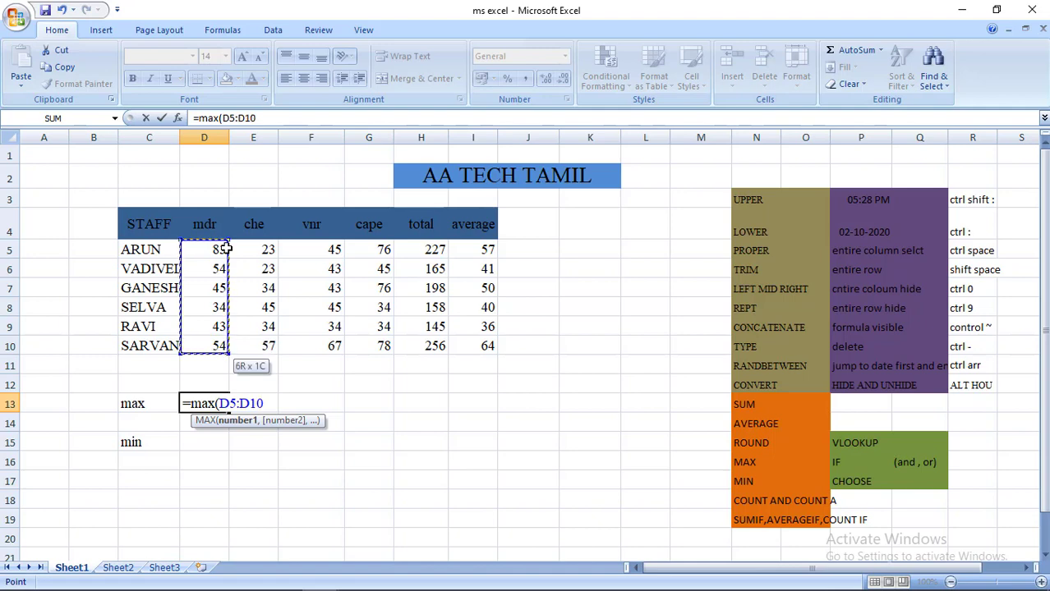
type(")")
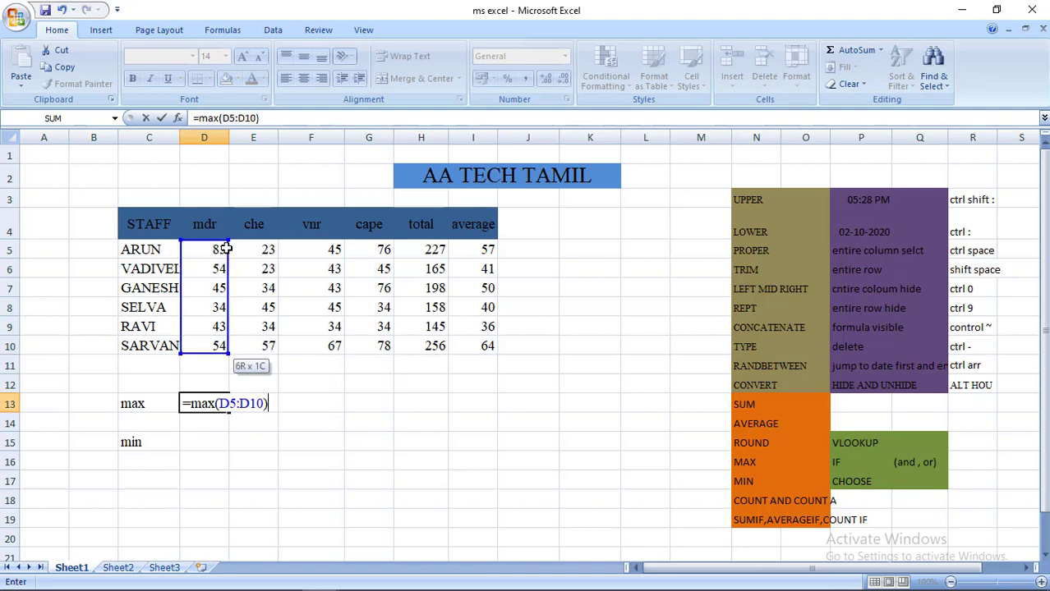
key("Return")
key("Up")
key("Up")
key("Up")
key("Up")
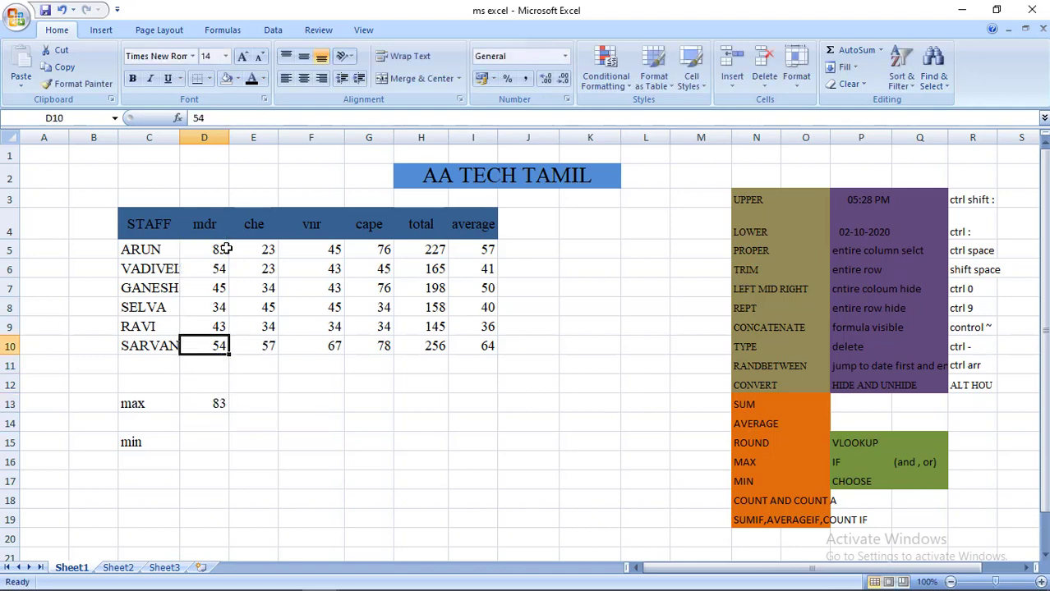
left_click(217, 404)
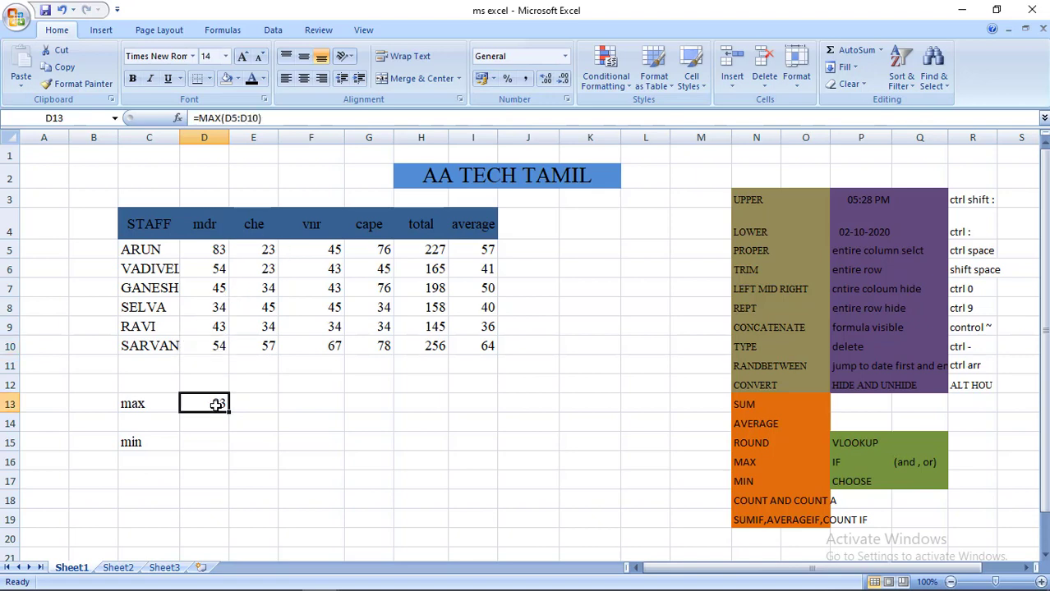
mouse_move(227, 410)
left_mouse_down()
mouse_move(271, 421)
mouse_move(481, 417)
left_mouse_up()
left_click(221, 403)
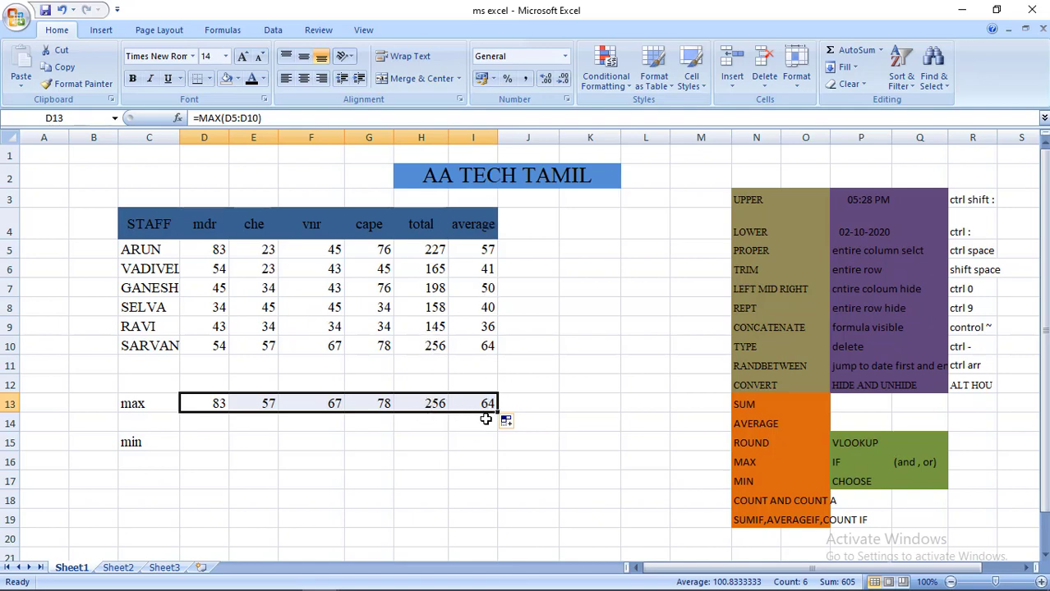
Enter =MIN(D5:D10) in D15 to get the lowest mdr mark
left_click(208, 445)
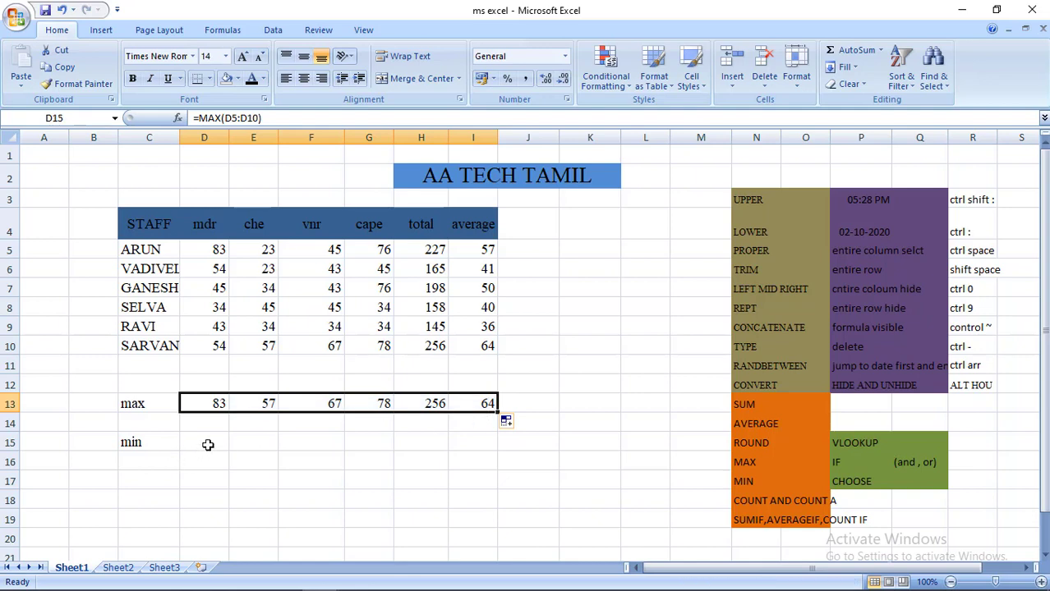
type("=min")
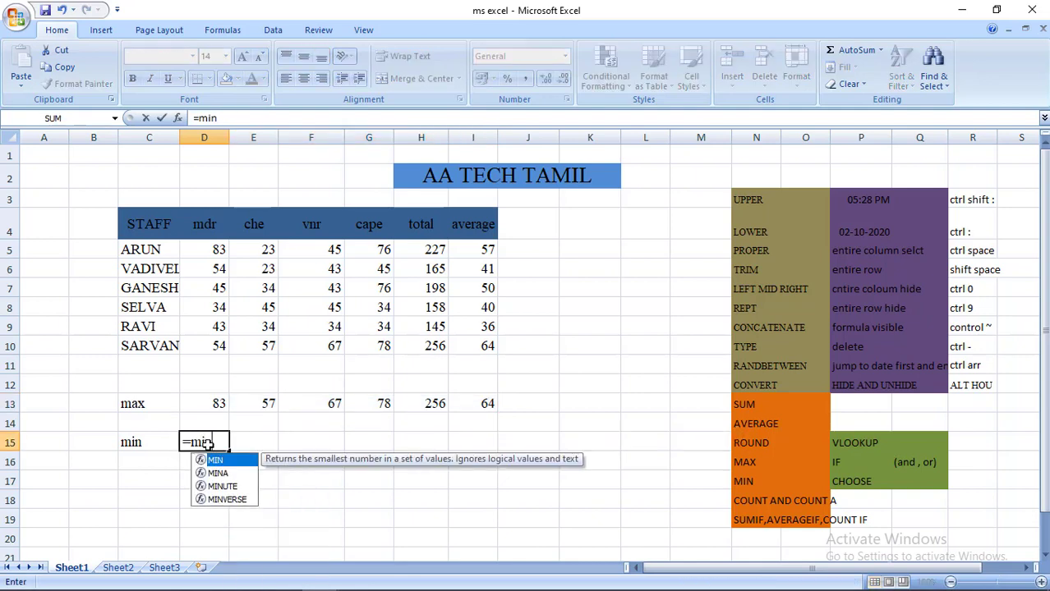
type("(")
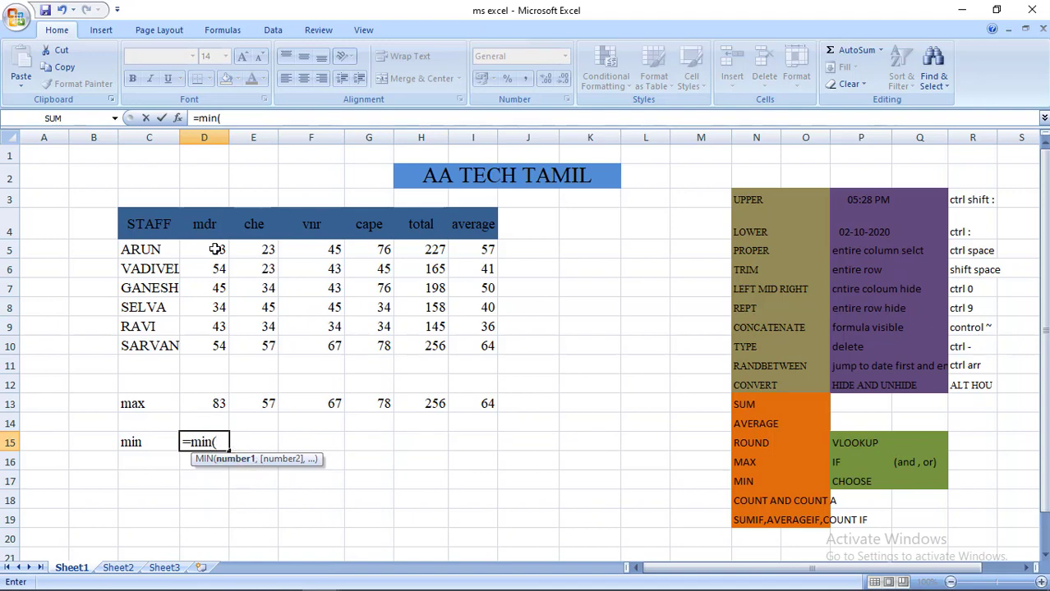
left_click_drag(215, 249, 218, 346)
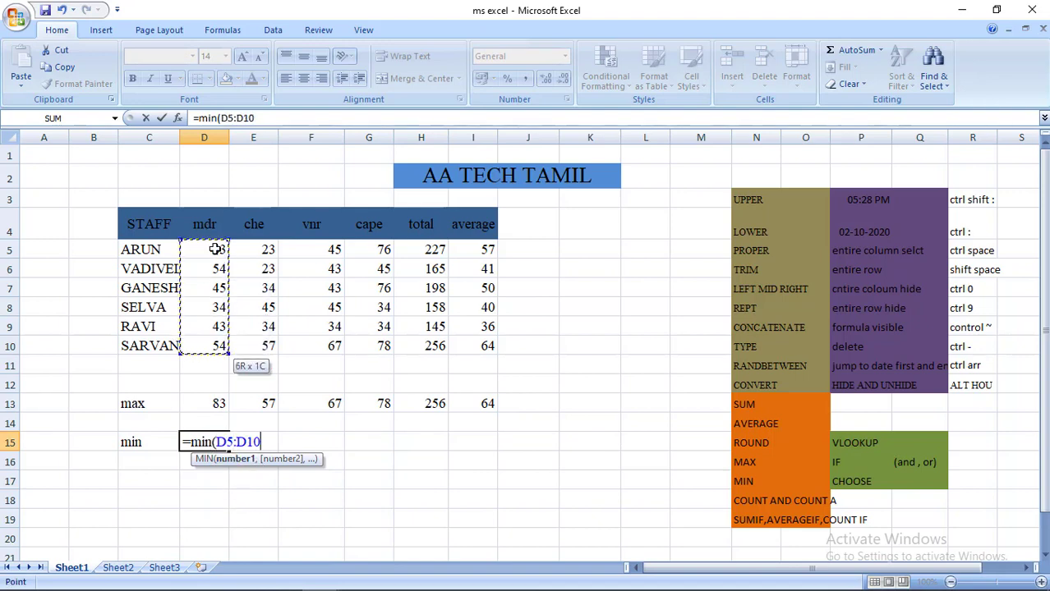
type(")")
key("Return")
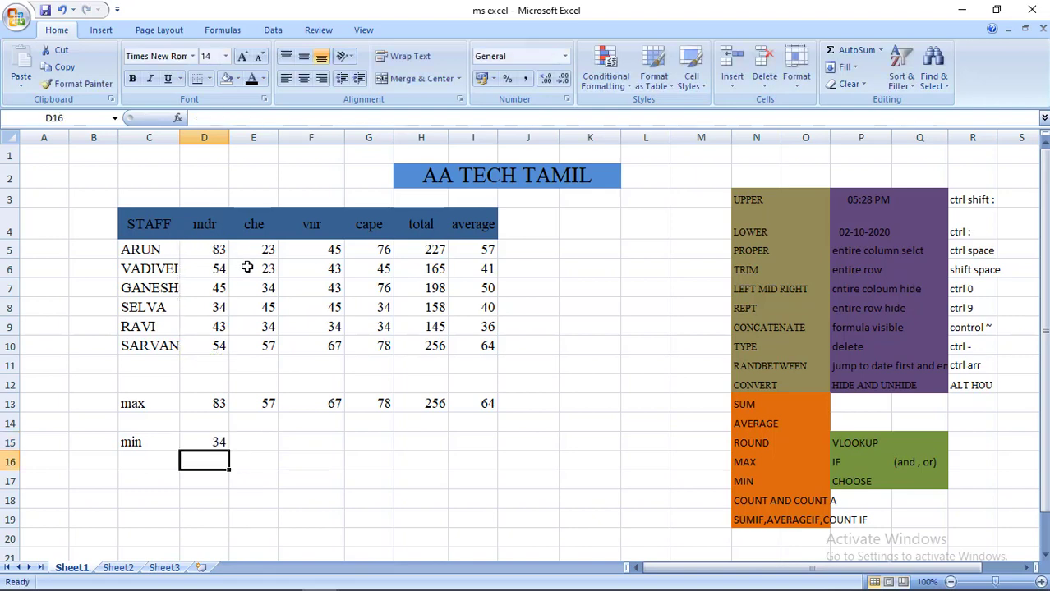
Fill the MIN formula across D15:G15 (34, 23, 34, 34) and select the maxima in H13:I13
left_click(210, 442)
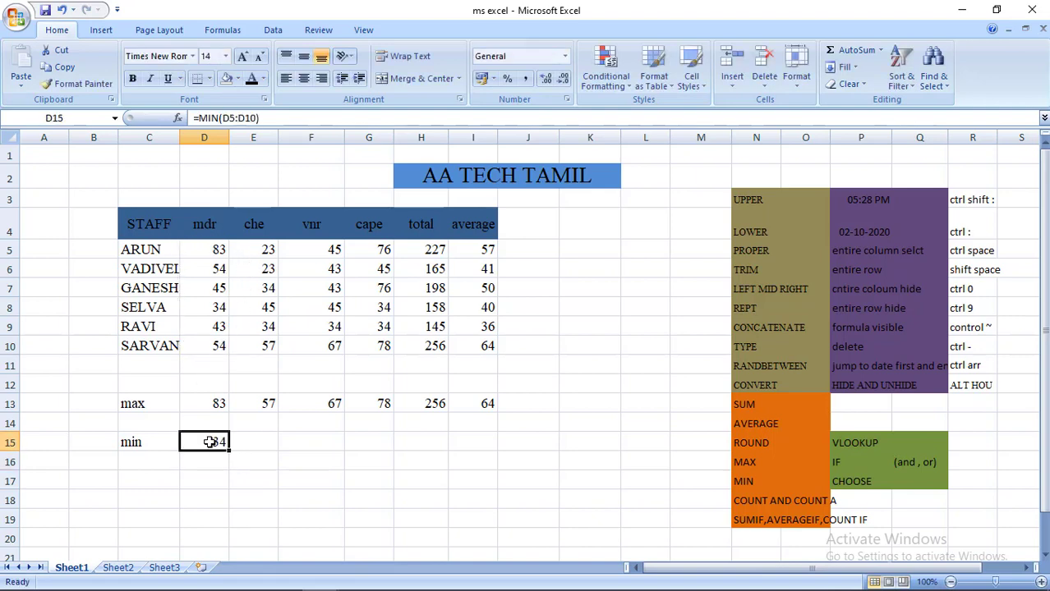
left_click_drag(231, 451, 464, 447)
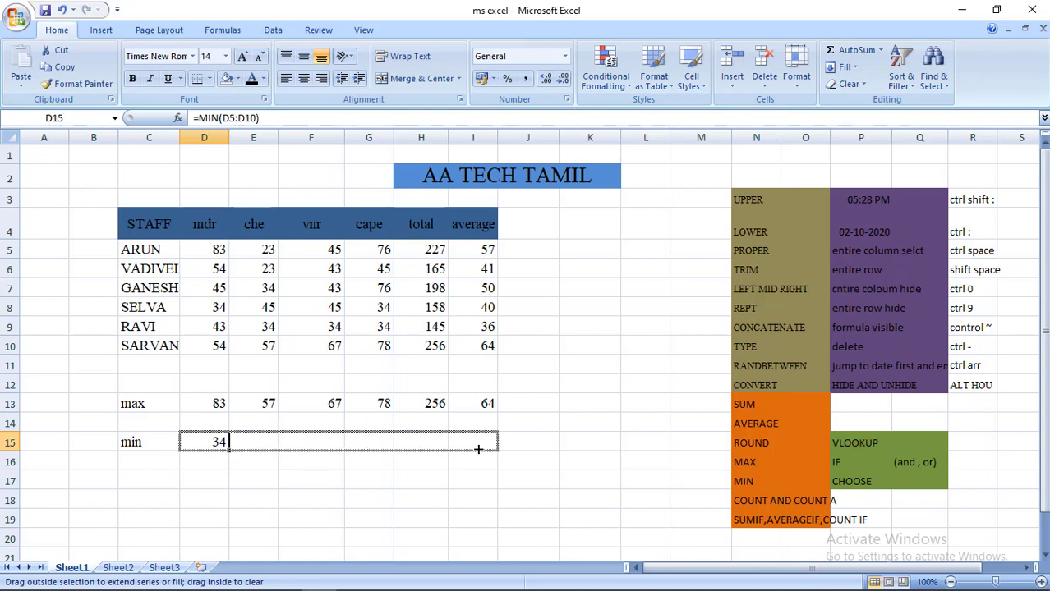
left_click_drag(464, 447, 398, 452)
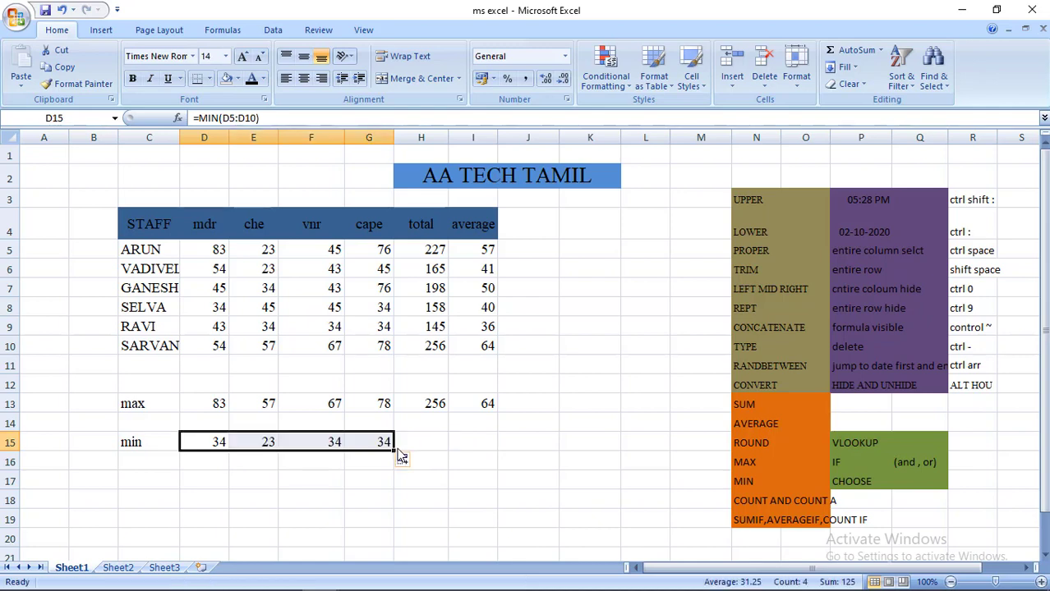
left_click(427, 401)
key("Right")
key("Delete")
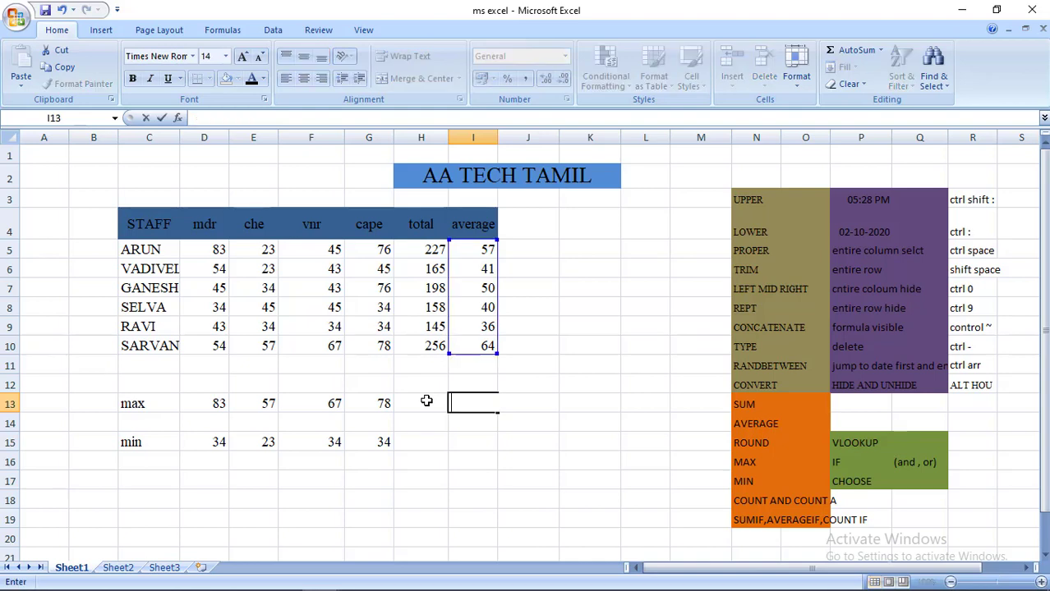
key("Right")
key("Right")
key("Left")
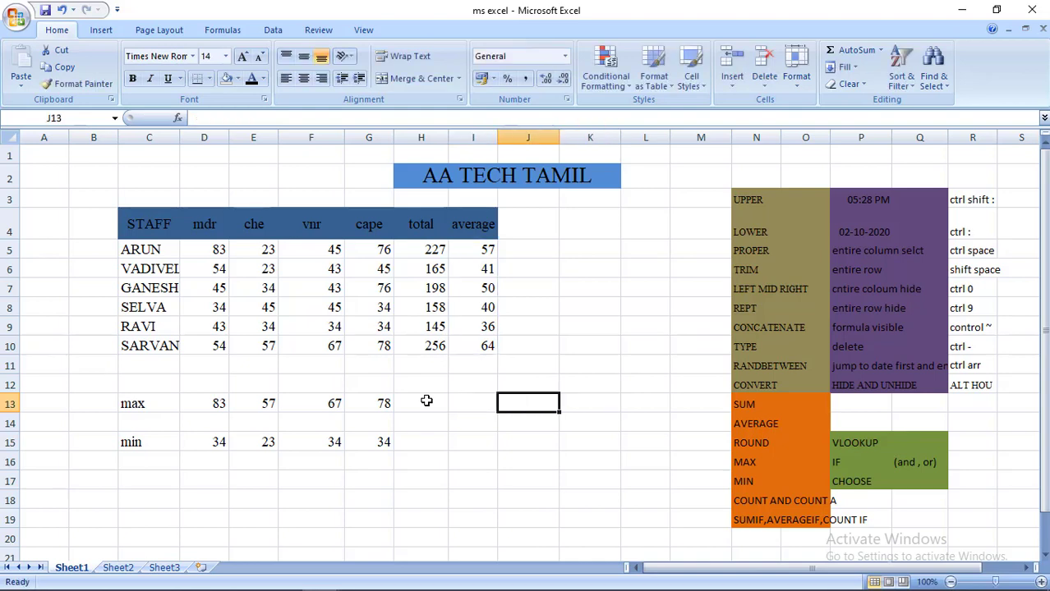
key("Up")
key("Up")
key("Up")
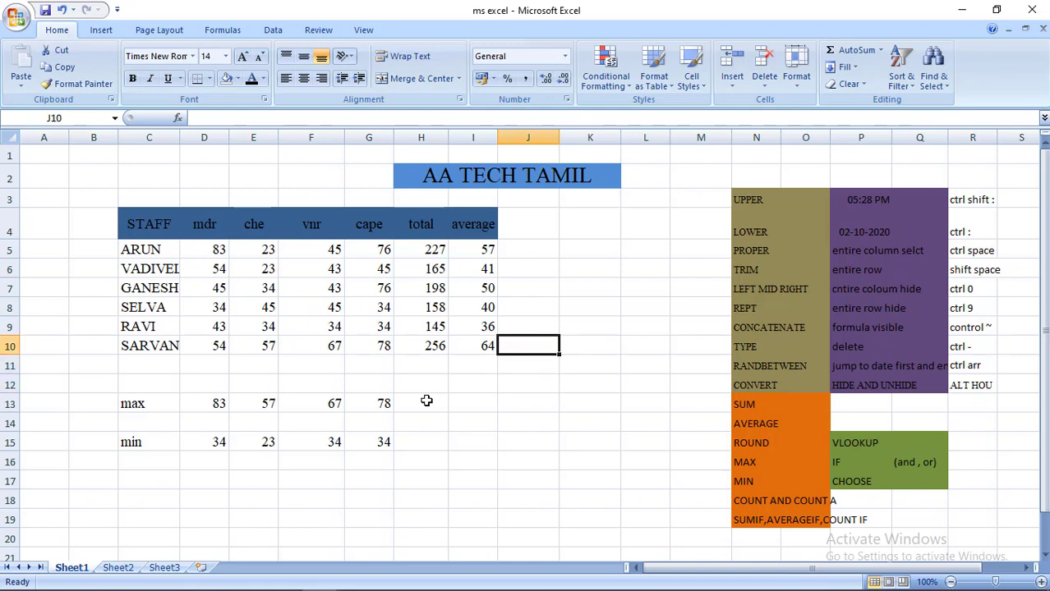
key("Left")
key("Left")
key("Left")
key("Left")
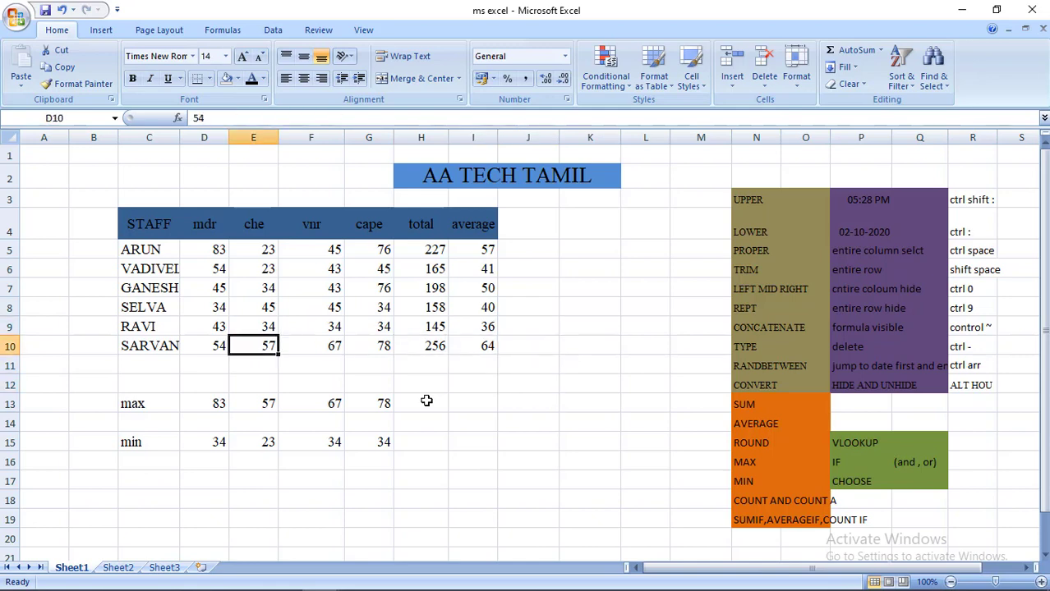
key("Left")
key("Left")
key("Right")
key("Up")
key("Up")
key("Up")
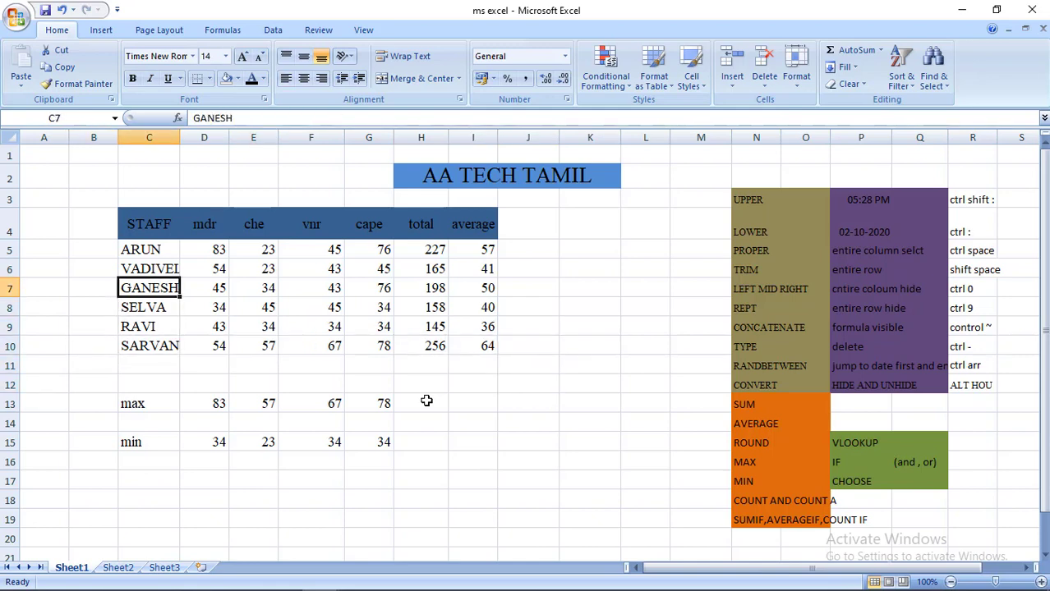
key("Up")
key("Up")
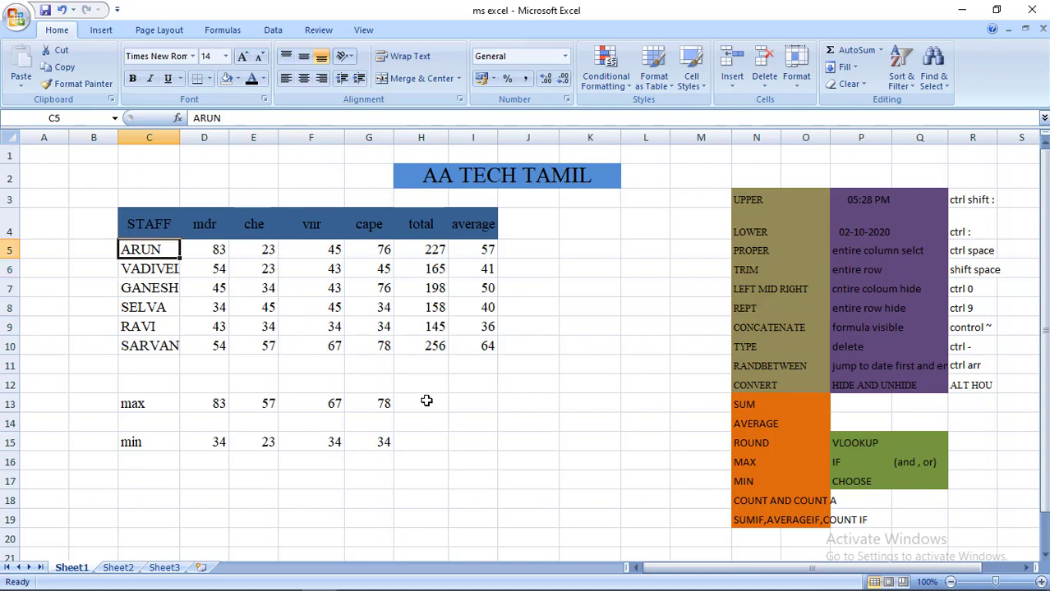
key("Down")
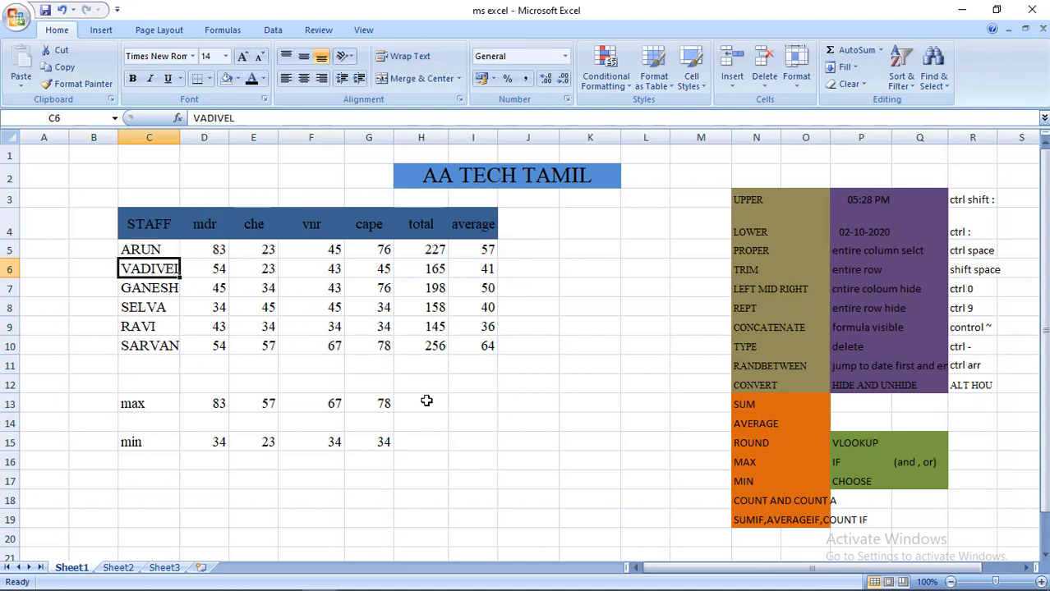
key("Down")
key("Down")
key("Down")
key("Down")
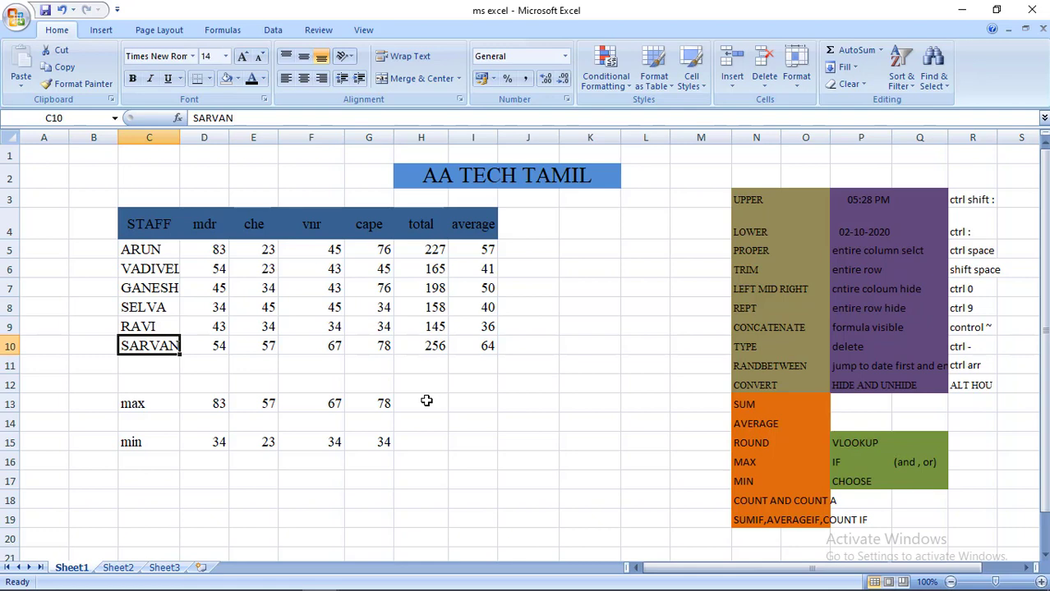
key("Up")
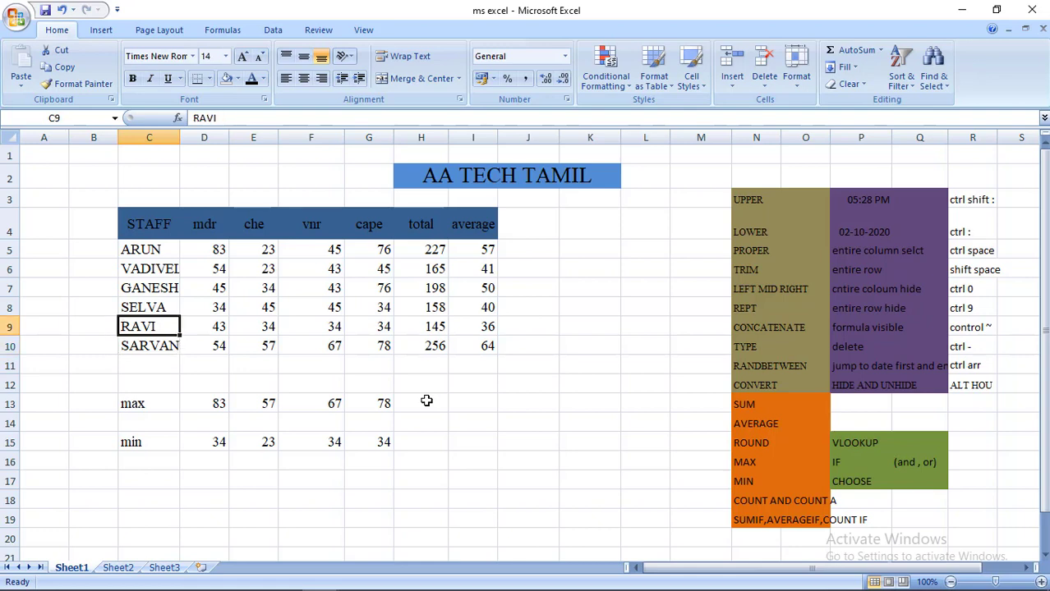
key("Up")
key("Up")
key("Up")
key("Up")
key("Down")
key("Down")
key("Down")
key("Down")
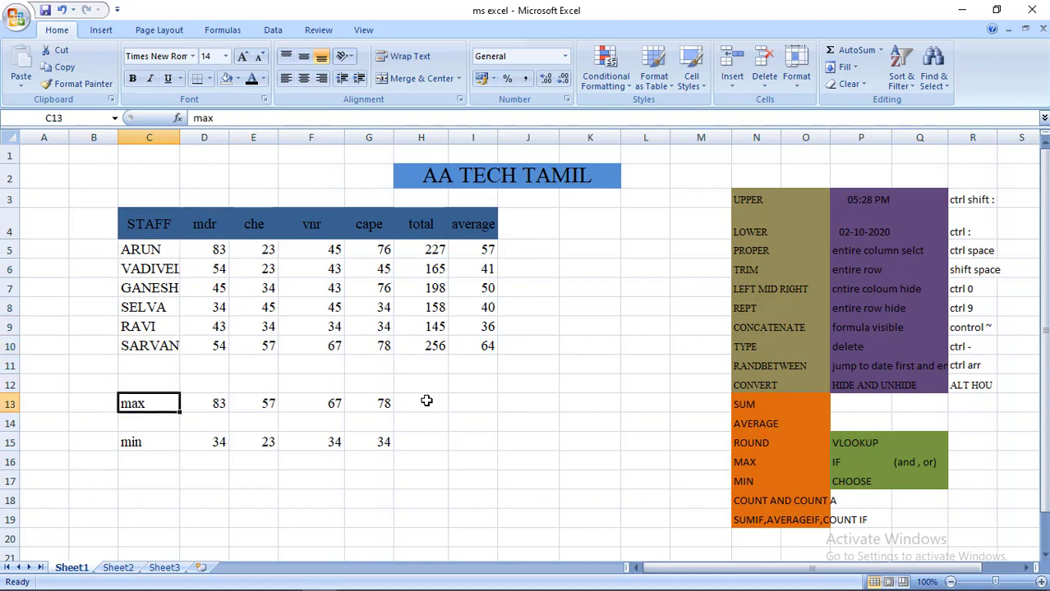
key("Up")
key("Up")
key("Up")
key("Up")
key("Up")
key("Up")
key("Up")
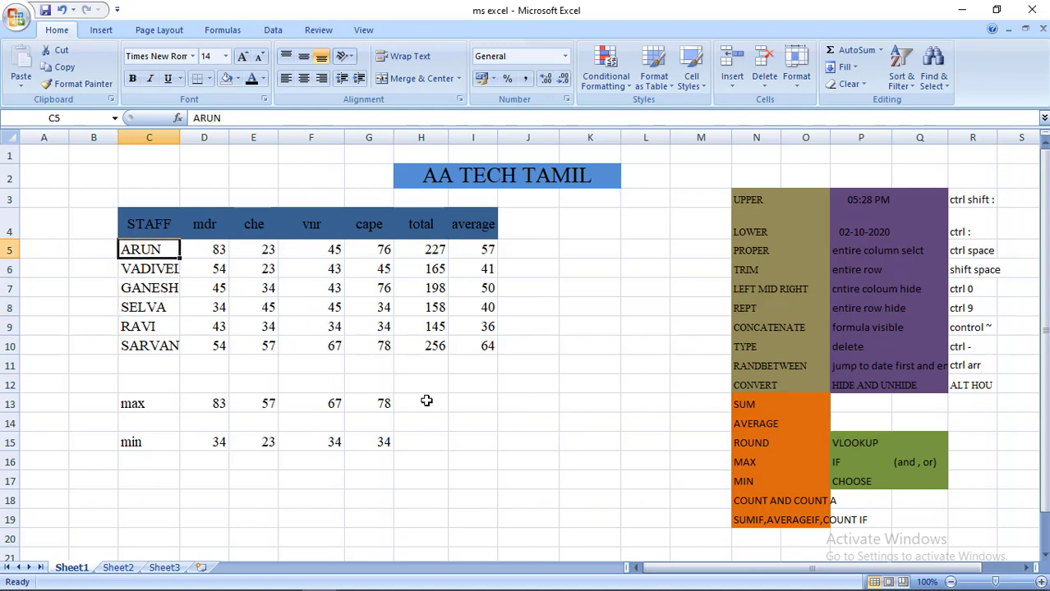
key("Down")
key("Down")
key("Down")
key("Down")
key("Right")
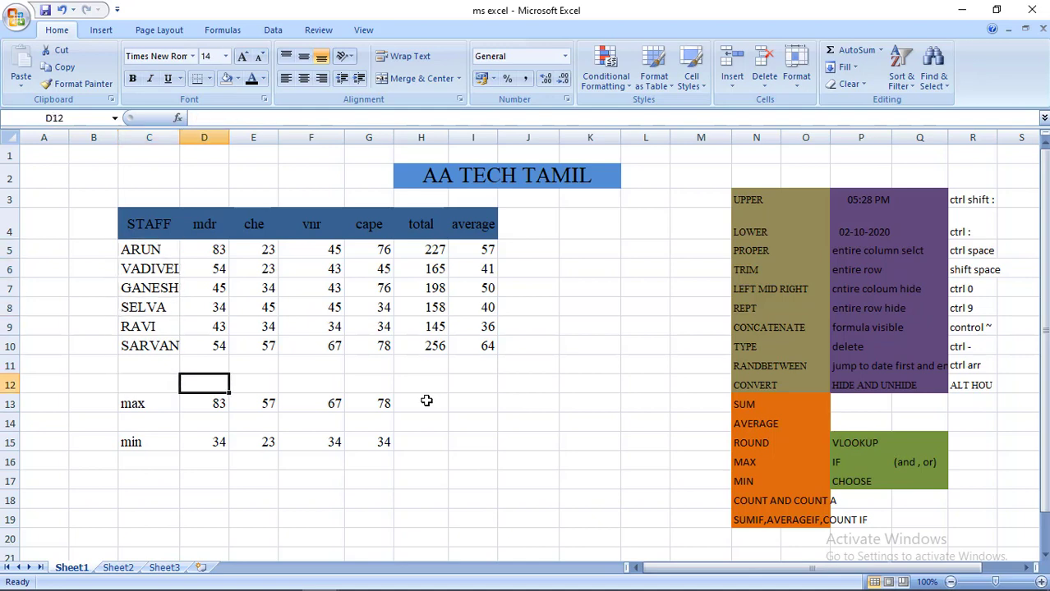
key("Right")
key("Right")
key("Right")
key("Down")
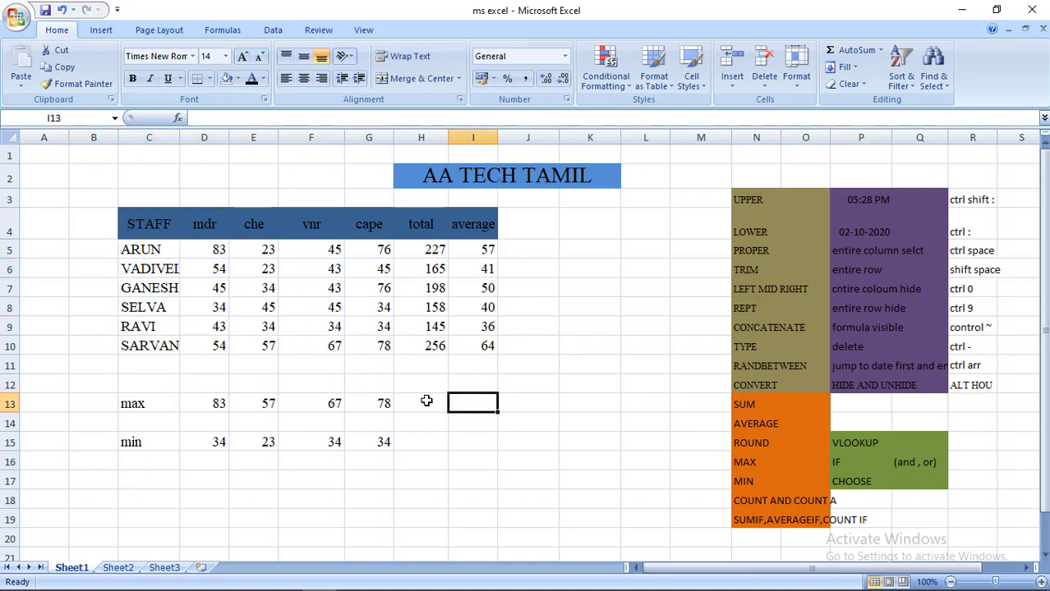
Enter =COUNT(D5:D10) in I13 to count the six mdr marks
type("=count")
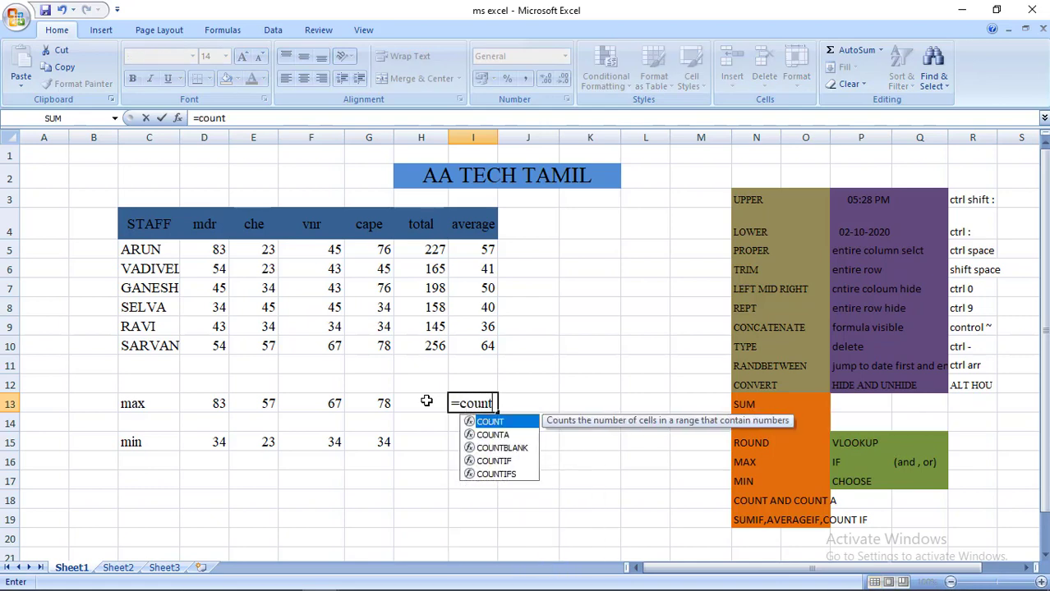
type("(")
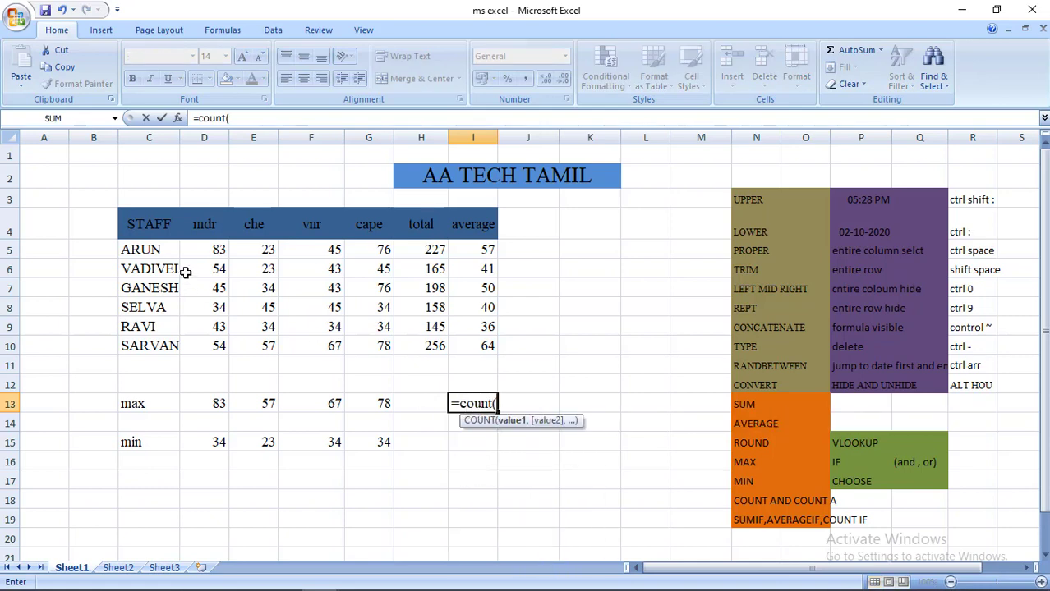
left_click(210, 251)
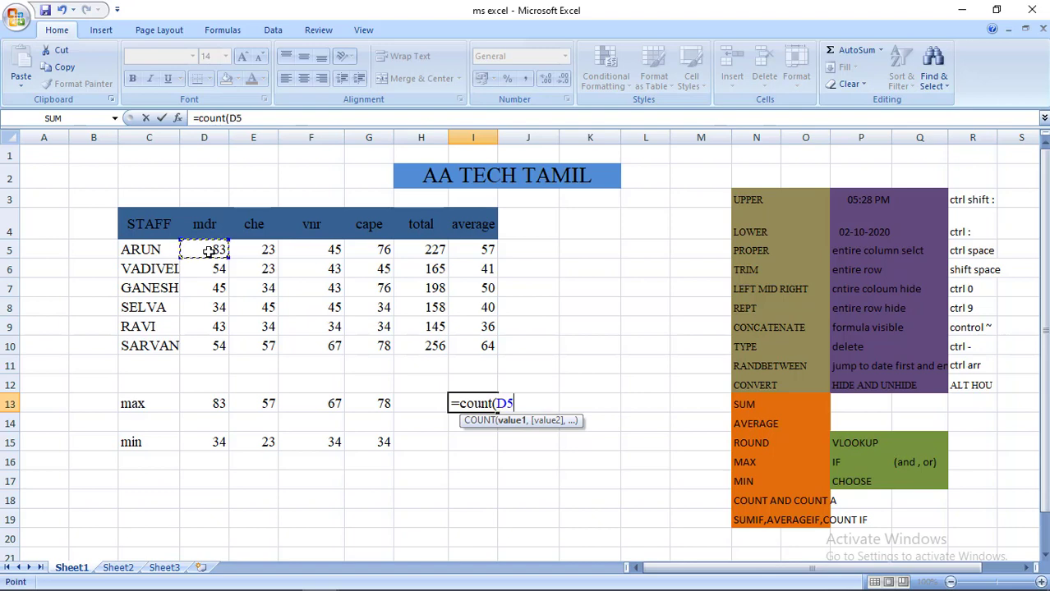
left_click_drag(209, 251, 215, 348)
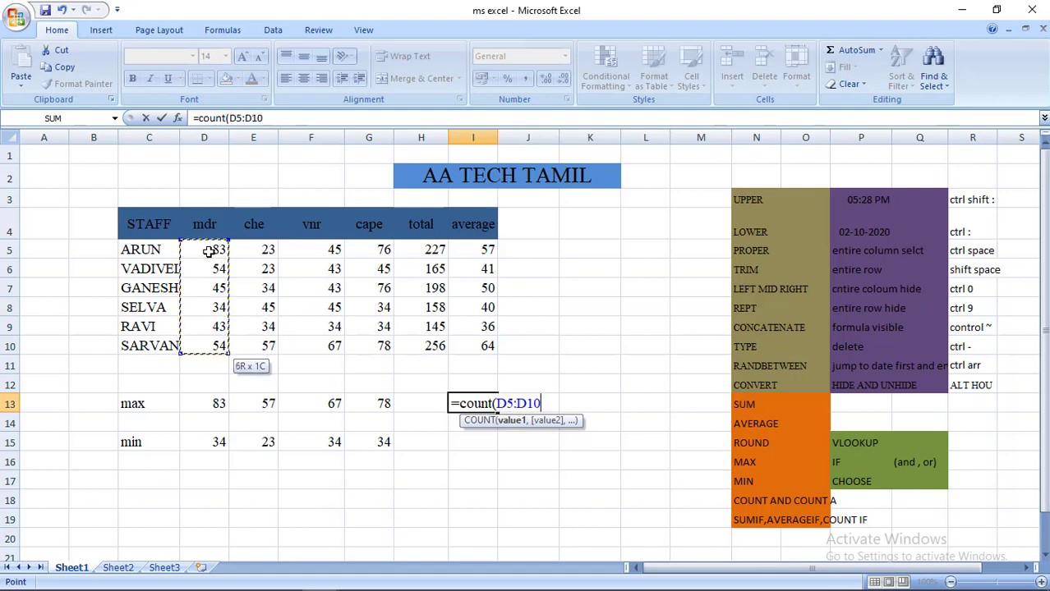
type(")")
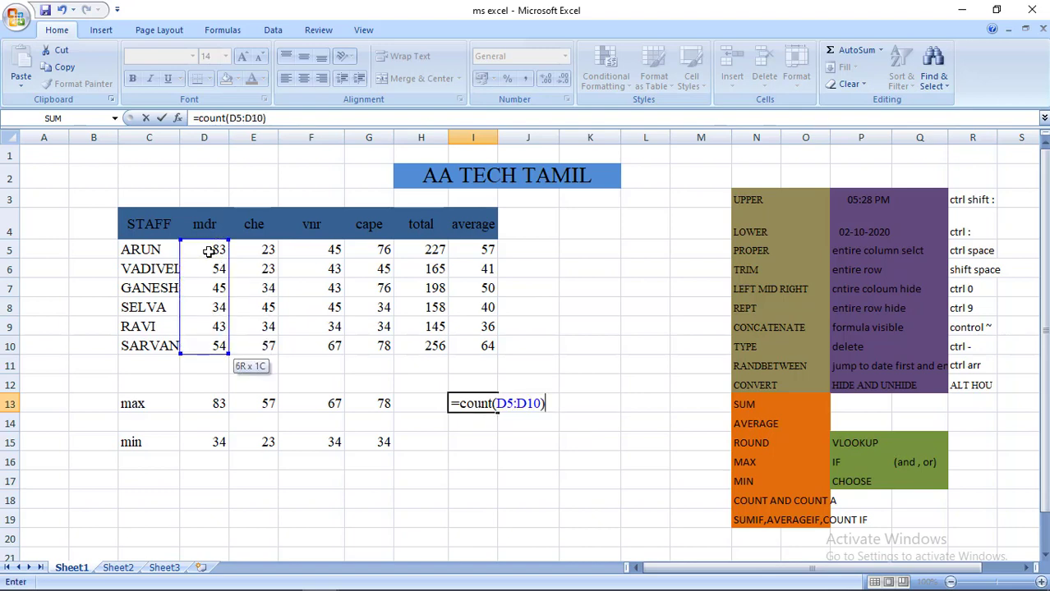
key("Return")
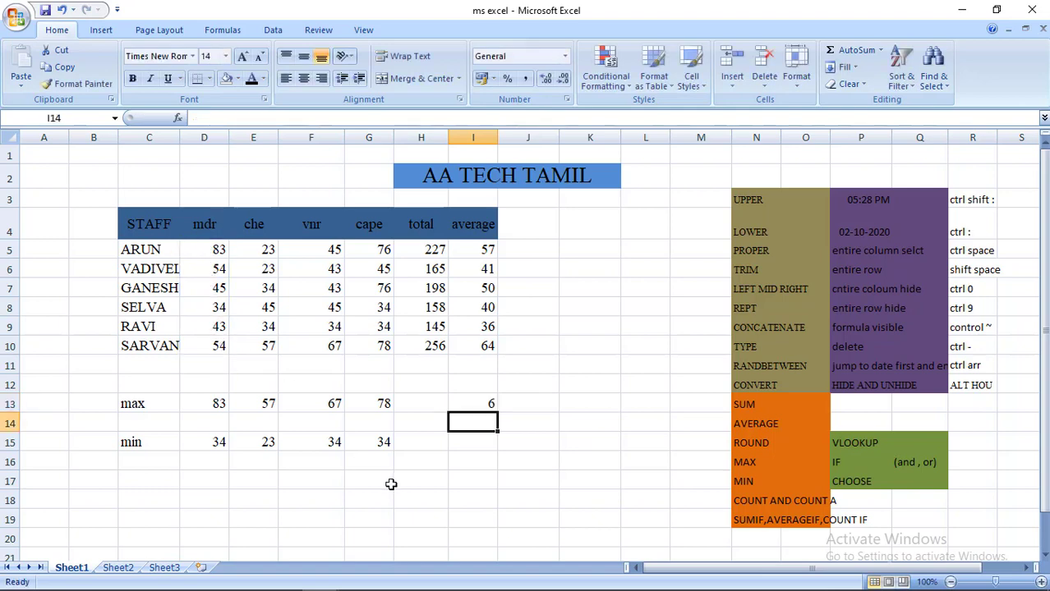
Enter =COUNT(C5:C10) in I15 to count the staff names
left_click(483, 444)
type("=")
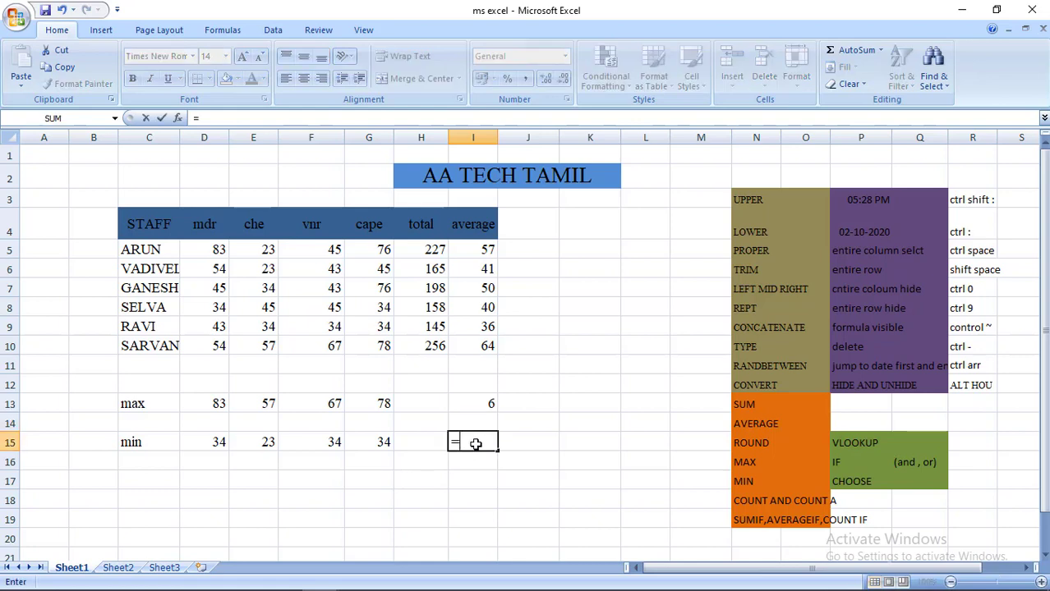
type("count")
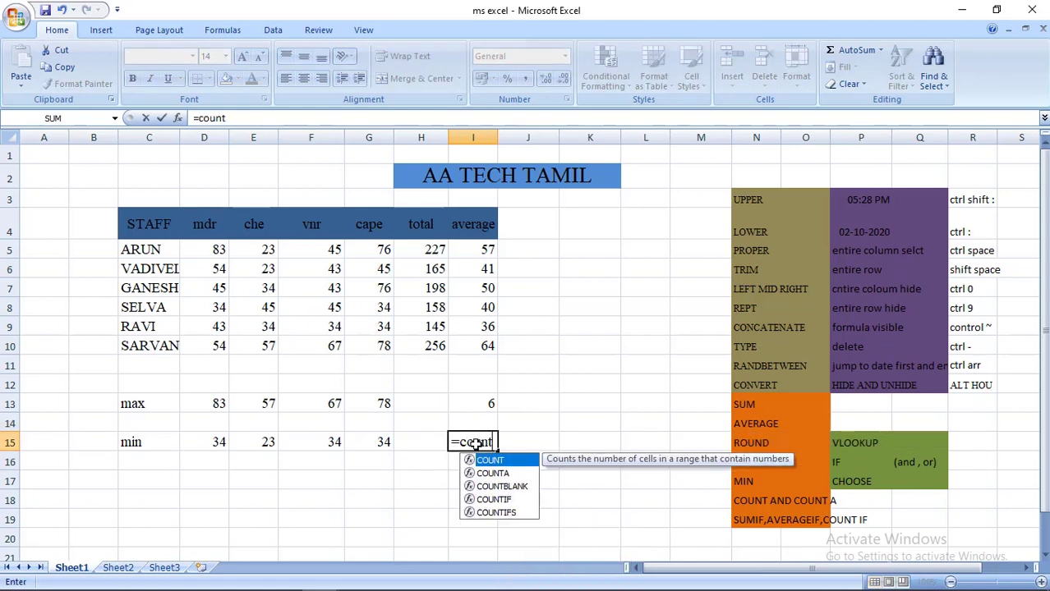
type("(")
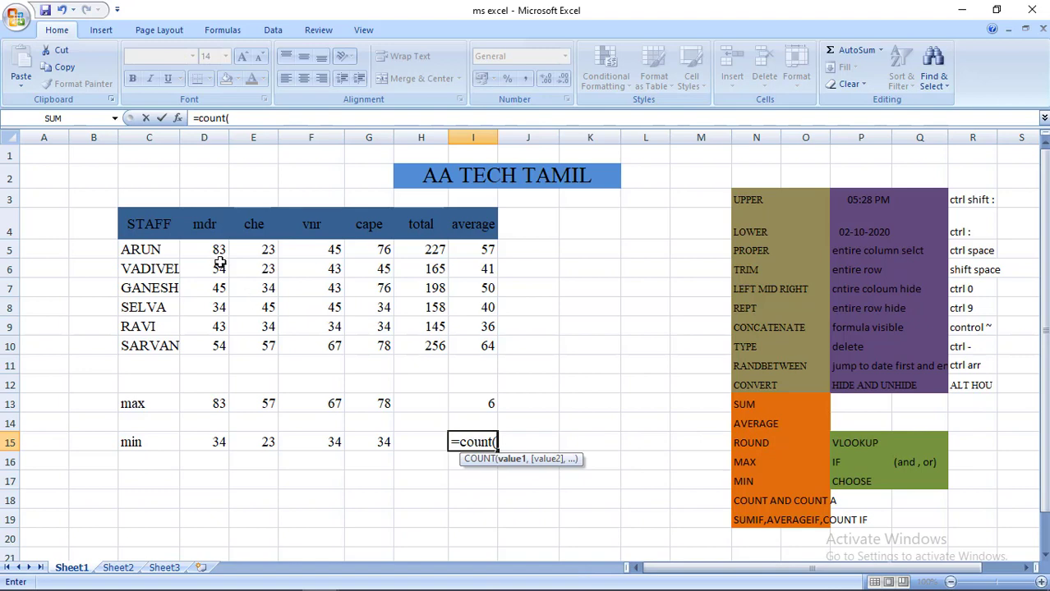
left_click(142, 252)
key("shift+Down")
key("shift+Down")
key("shift+Down")
key("shift+Down")
key("shift+Down")
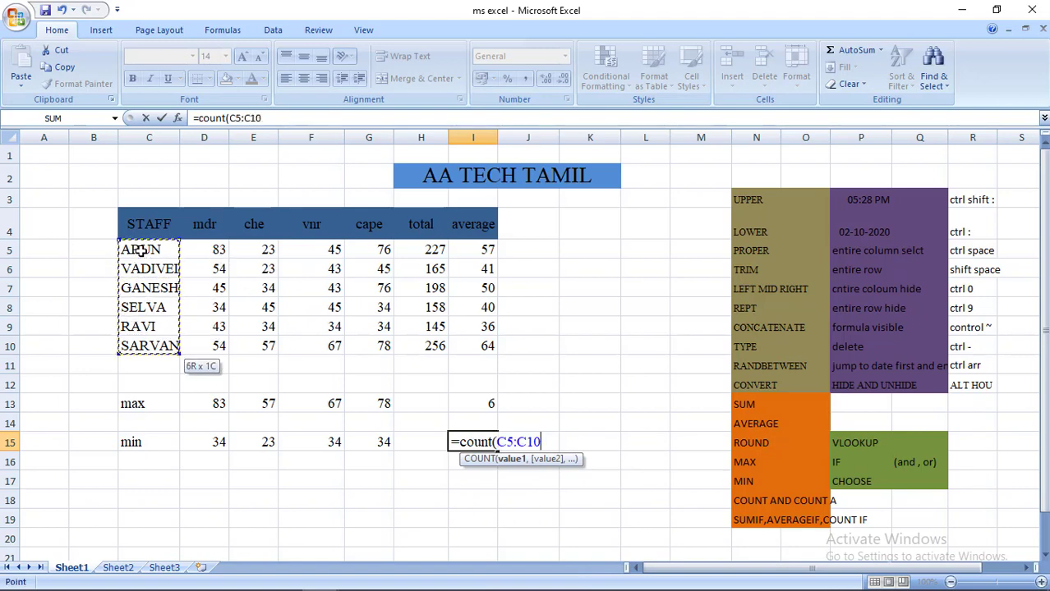
type(")")
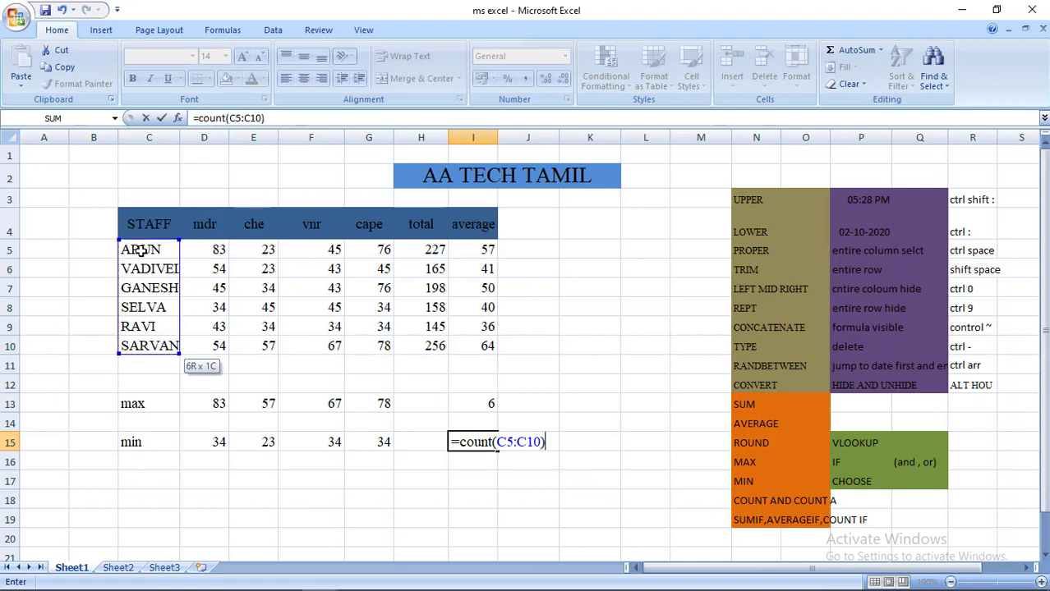
key("Return")
key("Up")
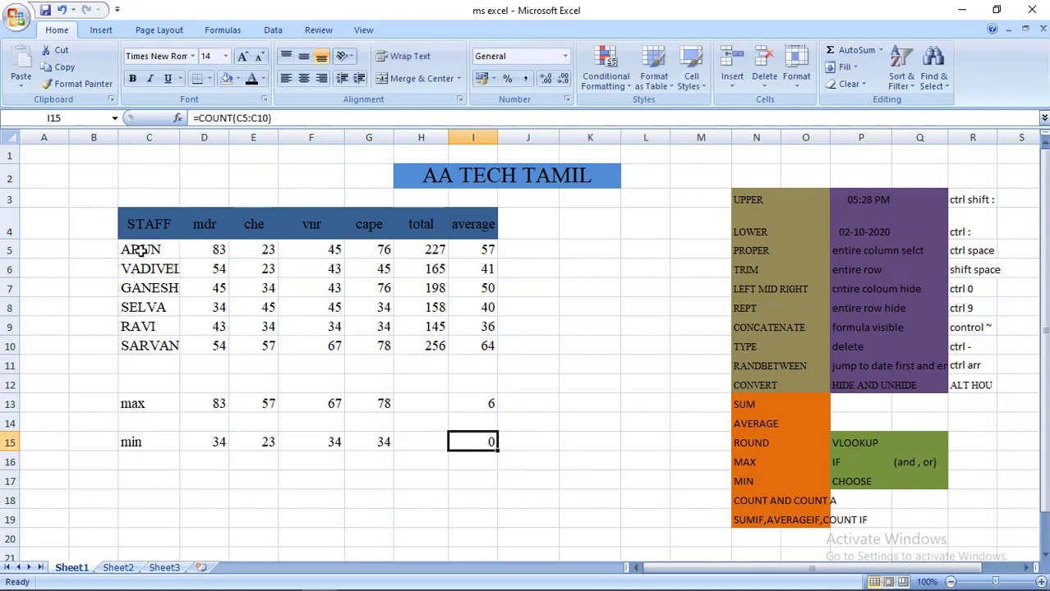
Replace I15 with =COUNTA(C5:C10), returning 6, then clear I15
key("BackSpace")
type("=")
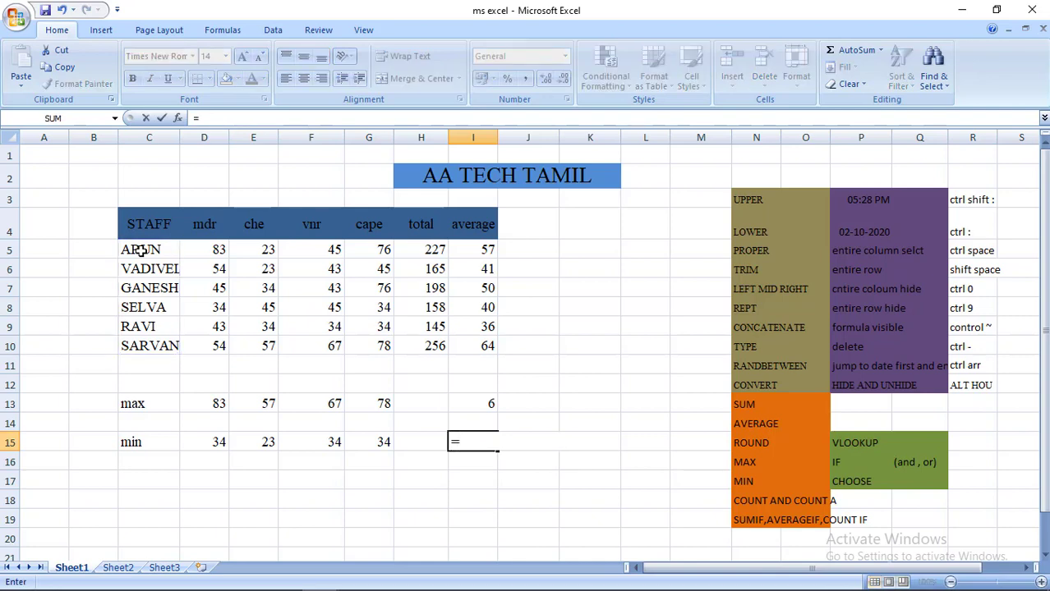
type("coun")
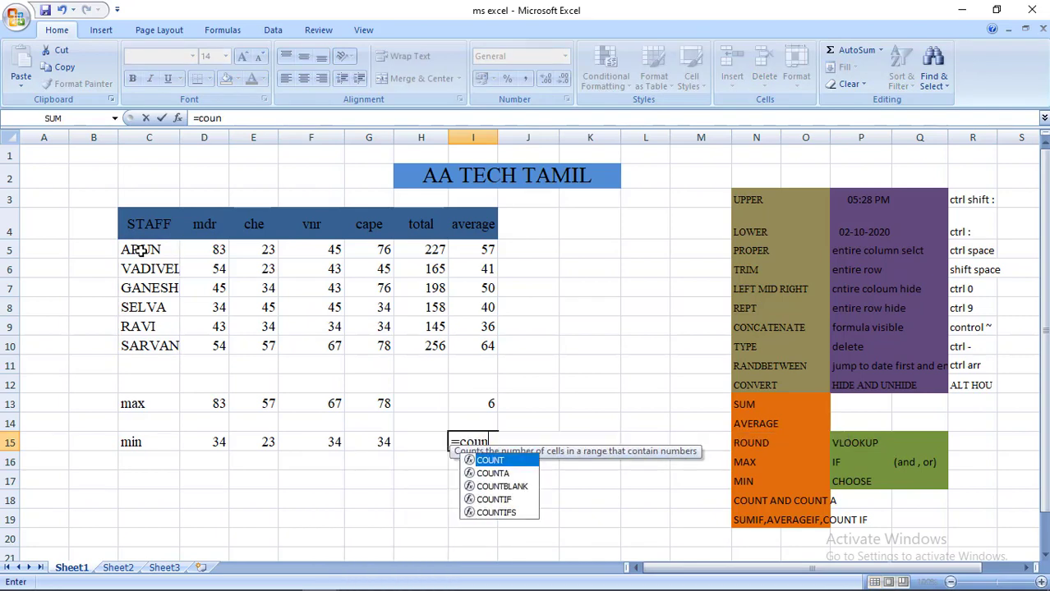
type("t")
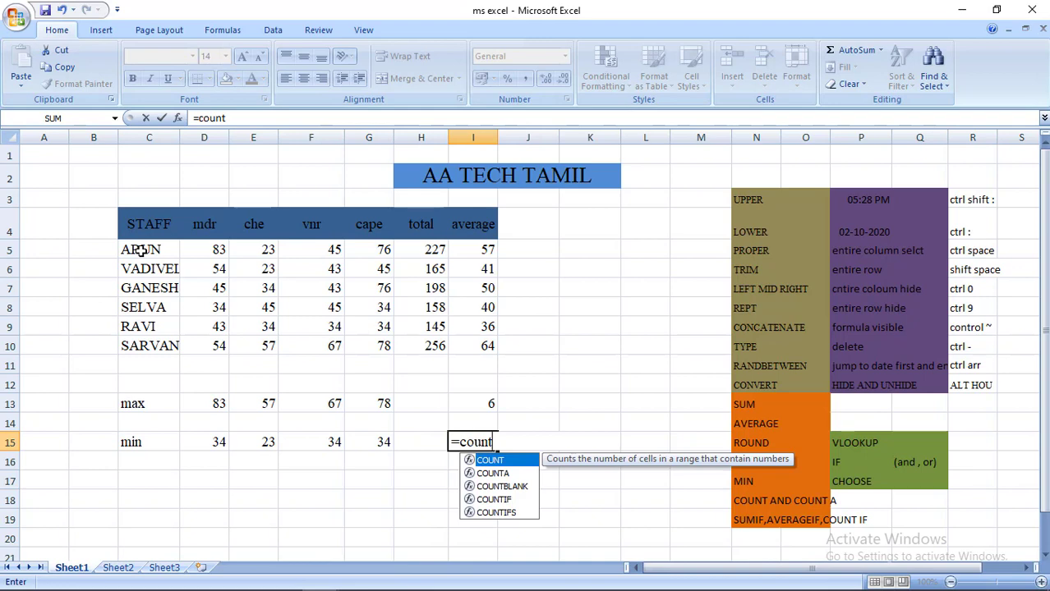
type("(")
key("BackSpace")
type("a")
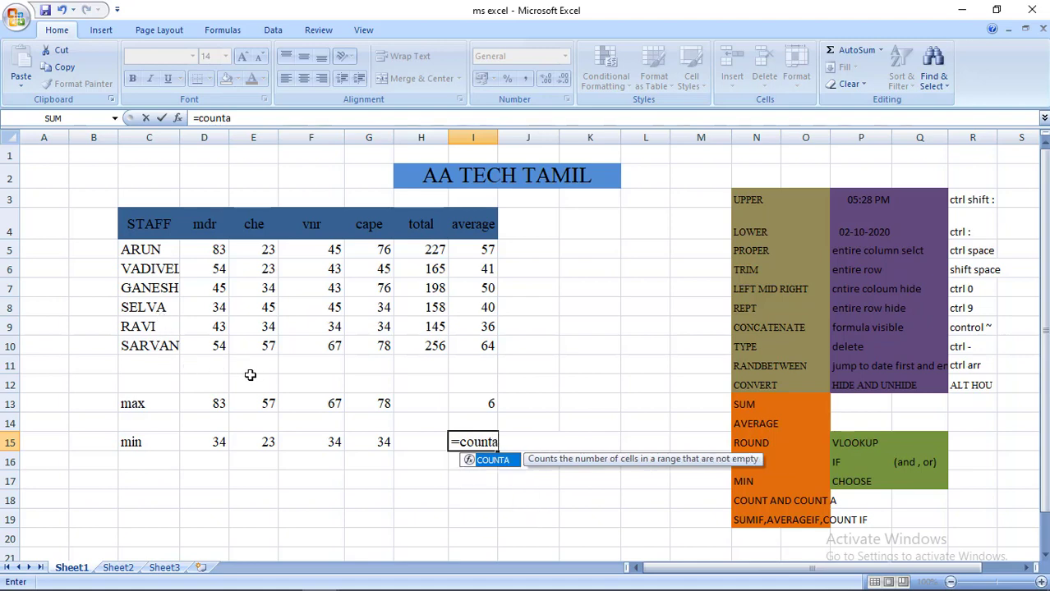
type("(")
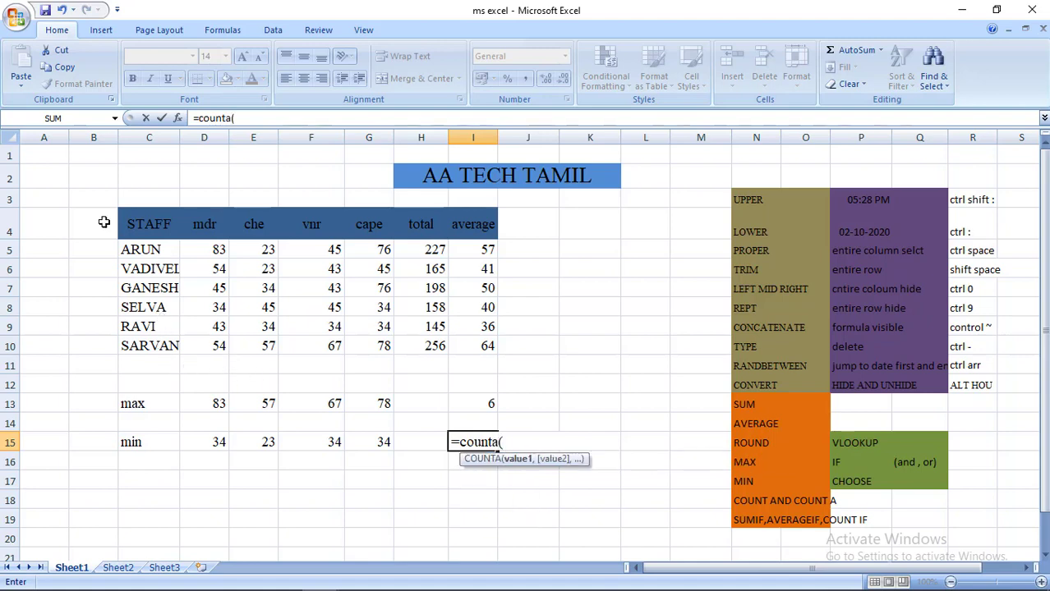
left_click(132, 251)
left_click_drag(132, 251, 164, 346)
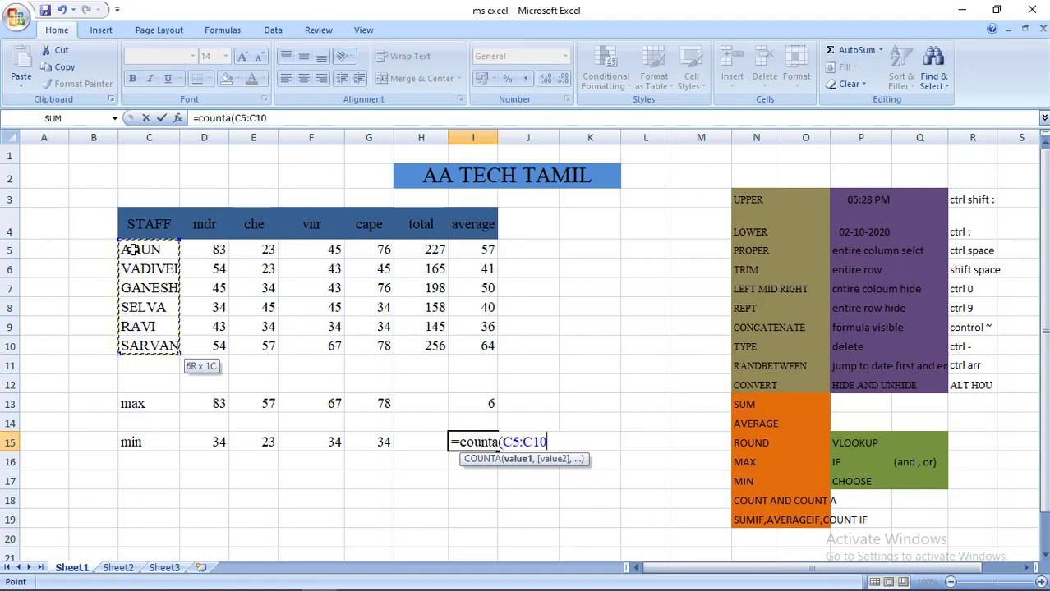
key("ctrl+Return")
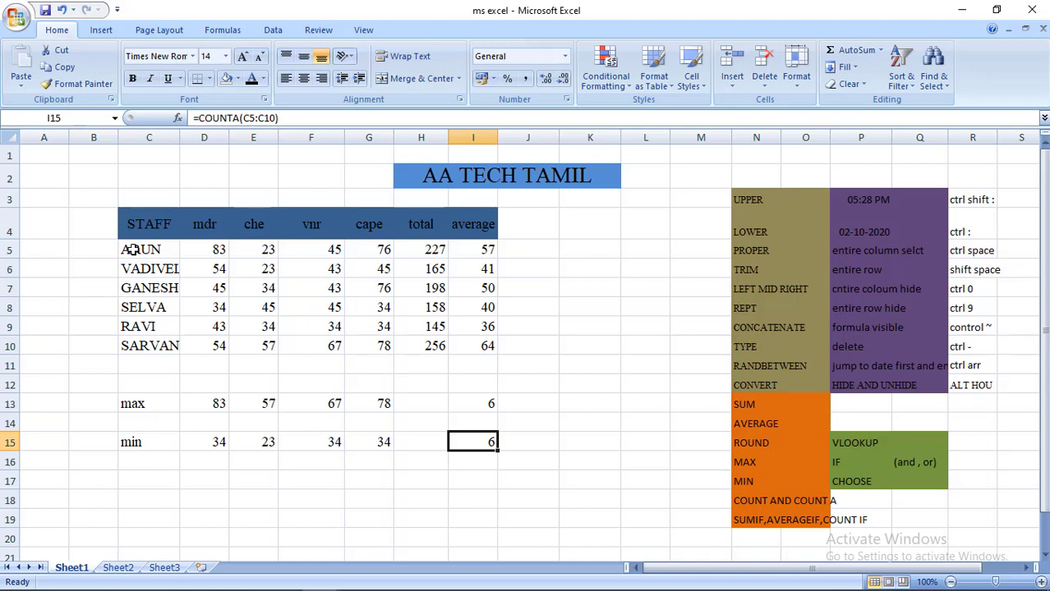
key("BackSpace")
key("Up")
key("Up")
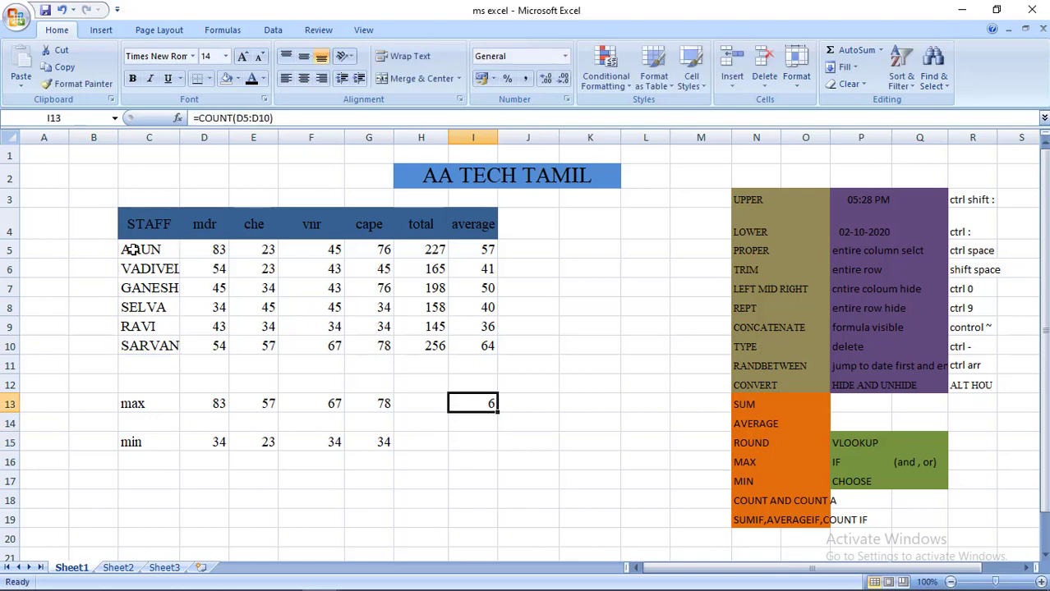
Clear the COUNT formula from I13, leaving it empty
key("BackSpace")
key("Escape")
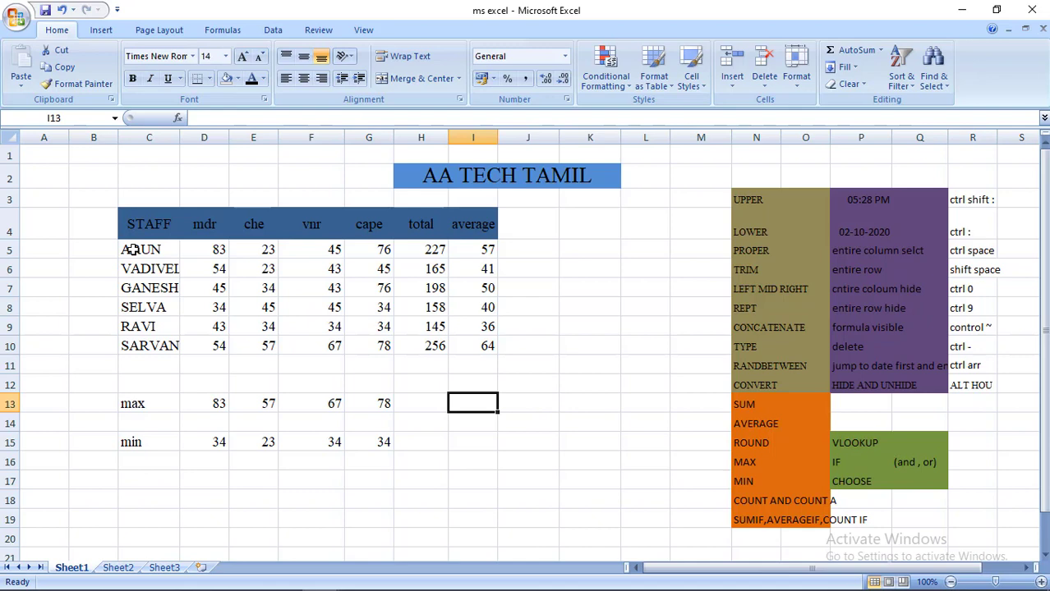
key("Right")
key("Right")
key("Up")
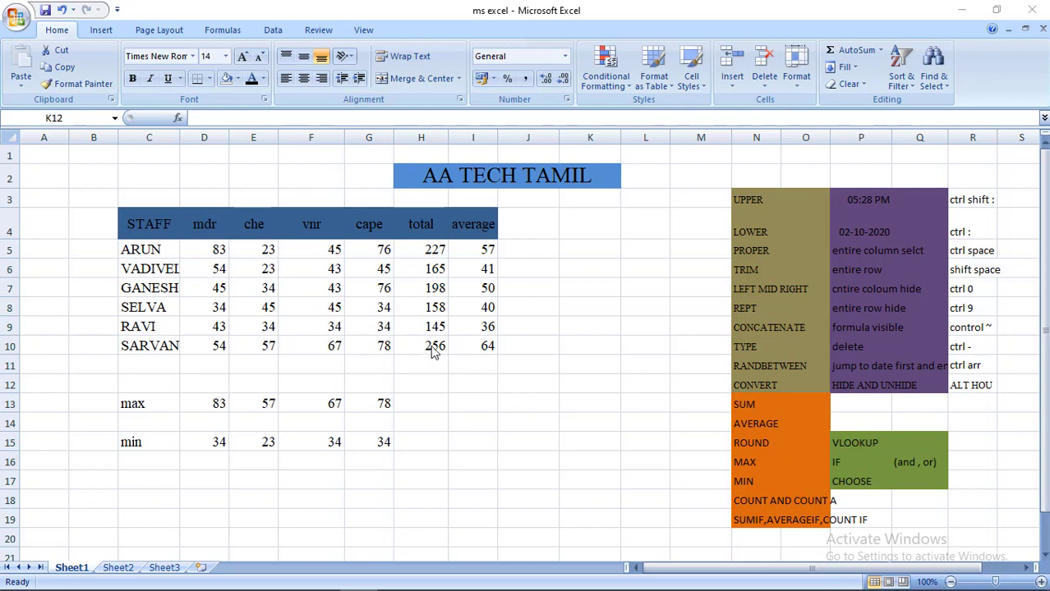
Step up and down through the mdr marks in D5:D10
left_click(226, 247)
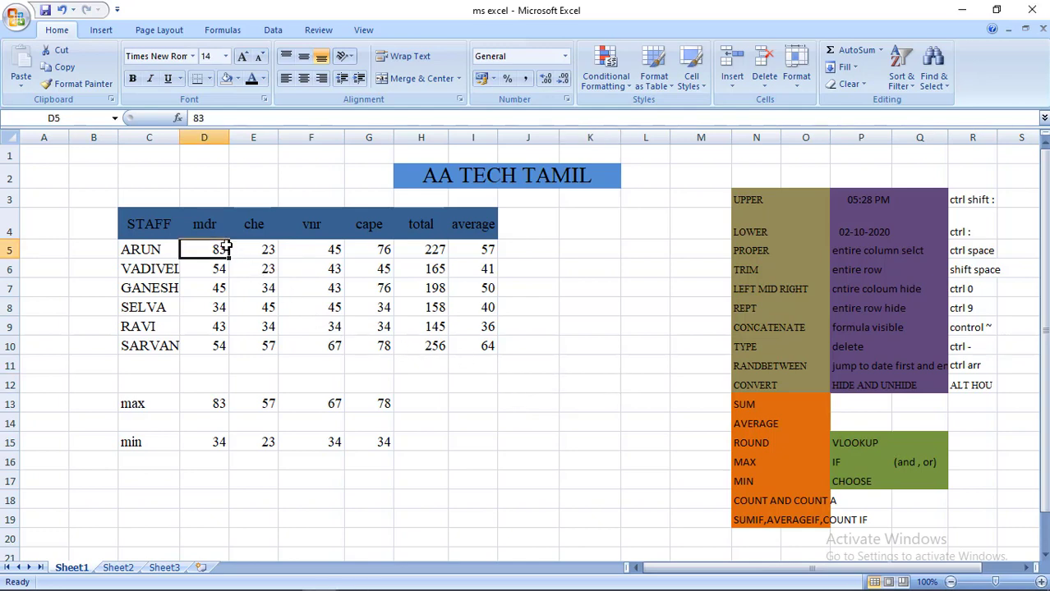
key("Down")
key("Down")
key("Down")
key("Down")
key("Down")
key("Up")
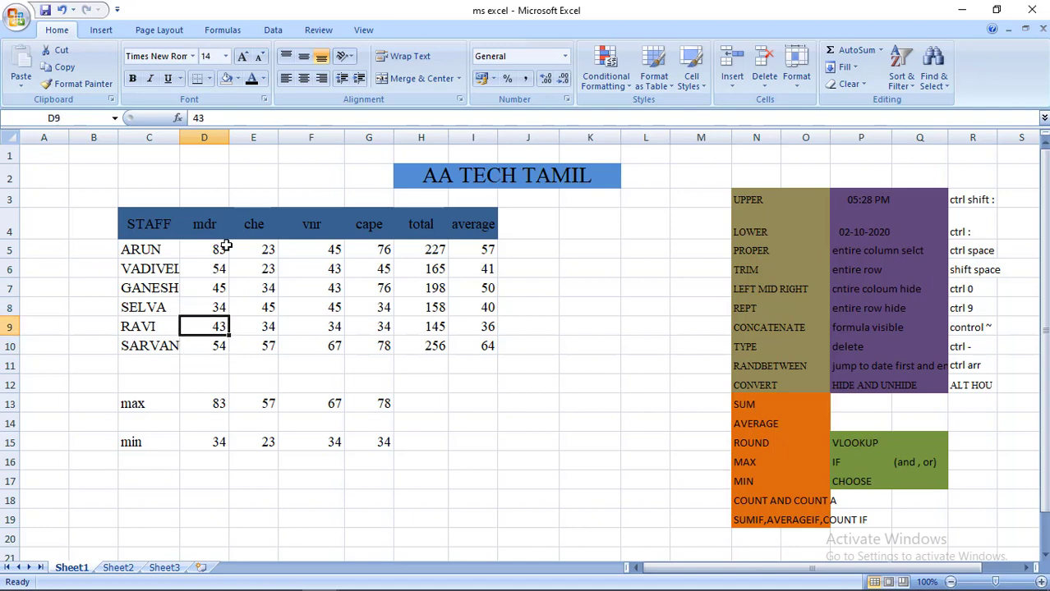
key("Up")
key("Up")
key("Up")
key("Up")
key("Down")
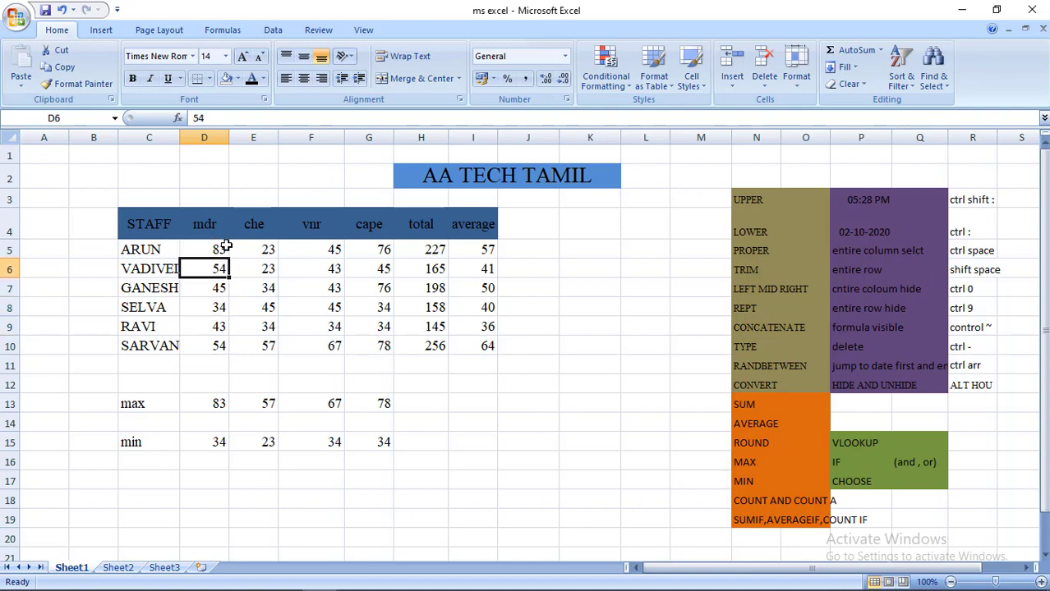
key("Down")
key("Down")
key("Up")
key("Up")
key("Down")
key("Down")
key("Down")
key("Down")
key("Down")
key("Down")
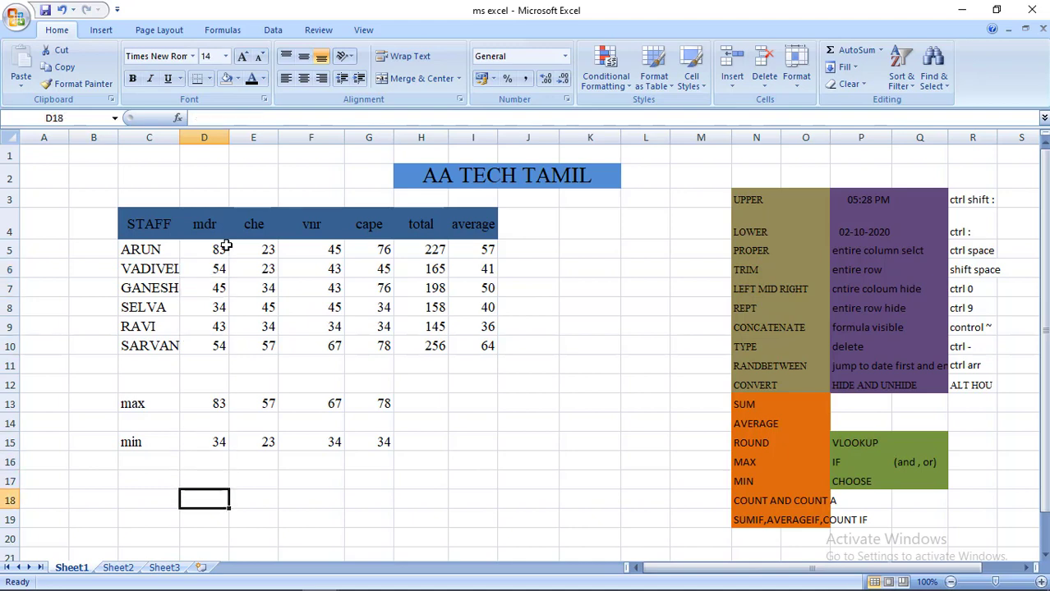
Enter =COUNTIF(D5:D10,">50") in D18, counting 3 mdr marks above 50
type("=cou")
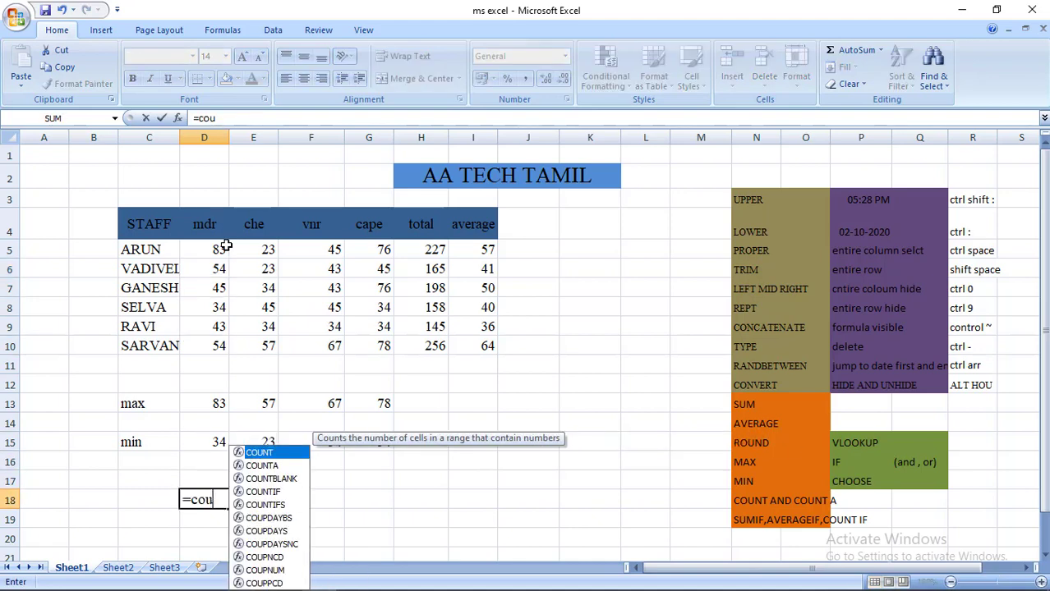
type("nt")
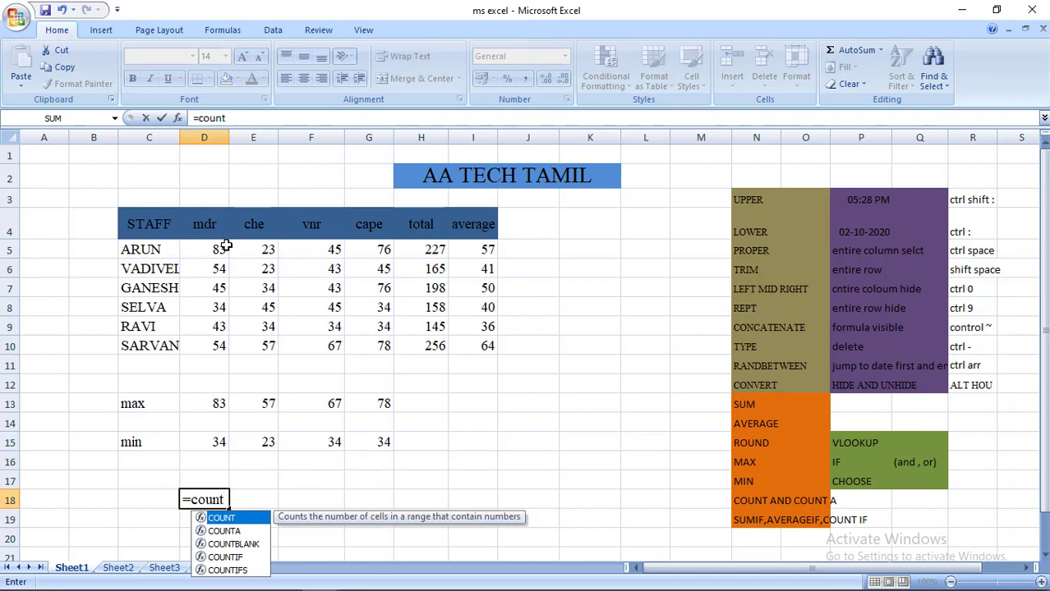
type("if")
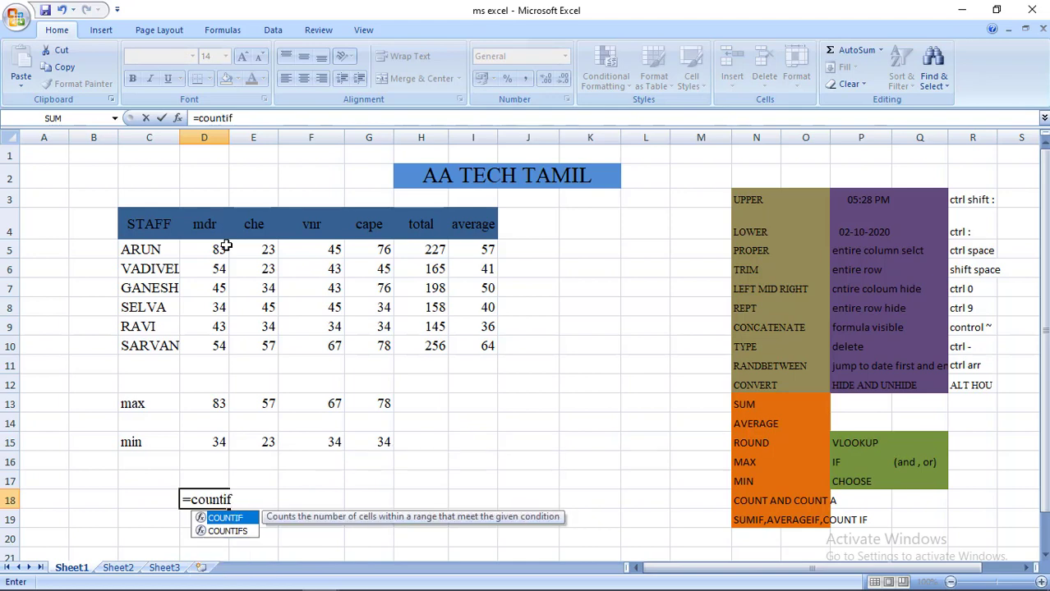
type("(")
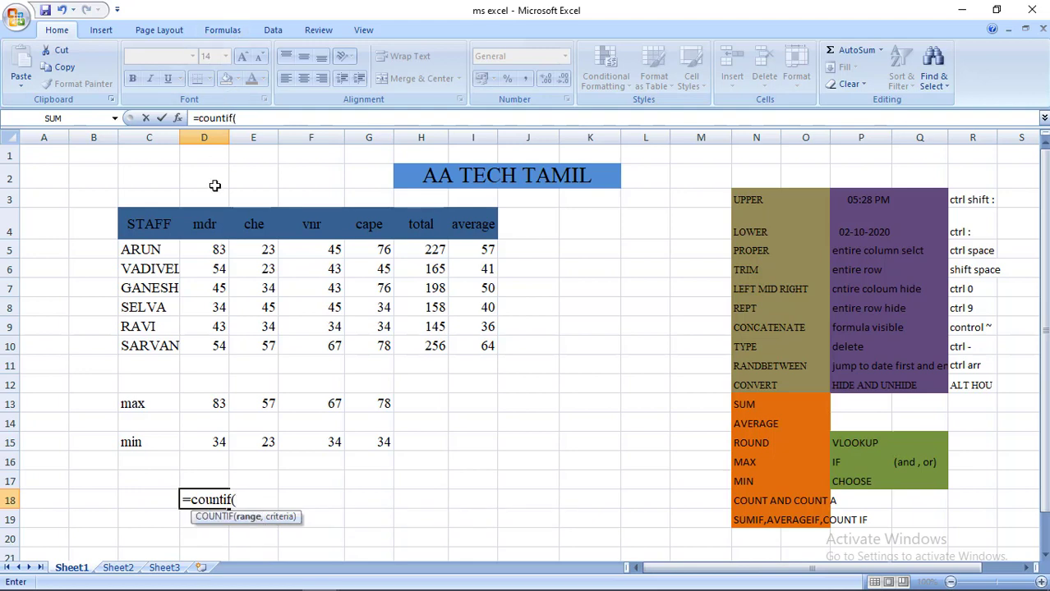
left_click_drag(205, 248, 207, 346)
type(",")
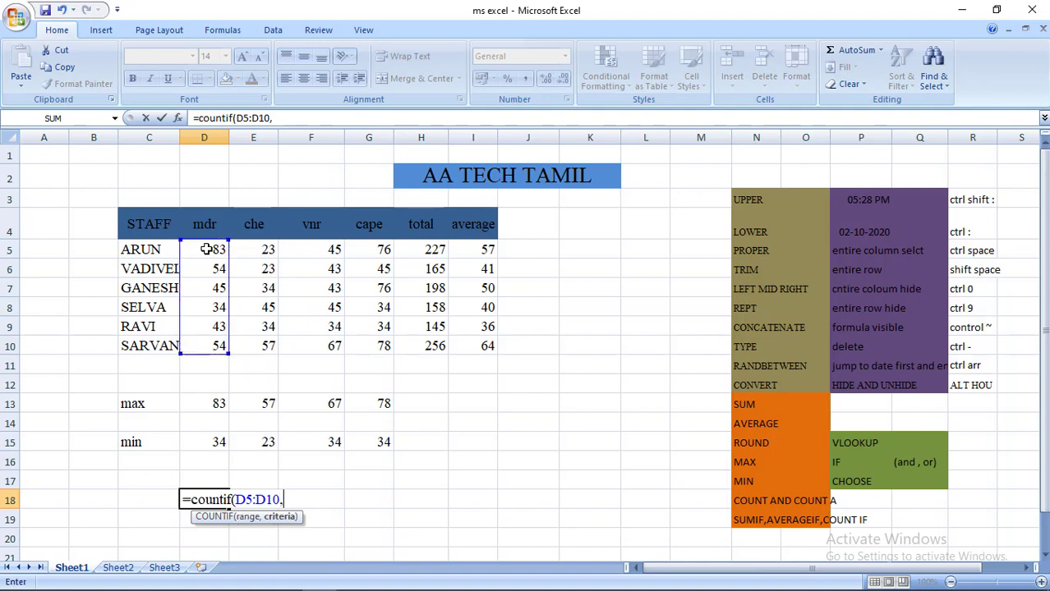
type("\"")
type(">")
type("50\"")
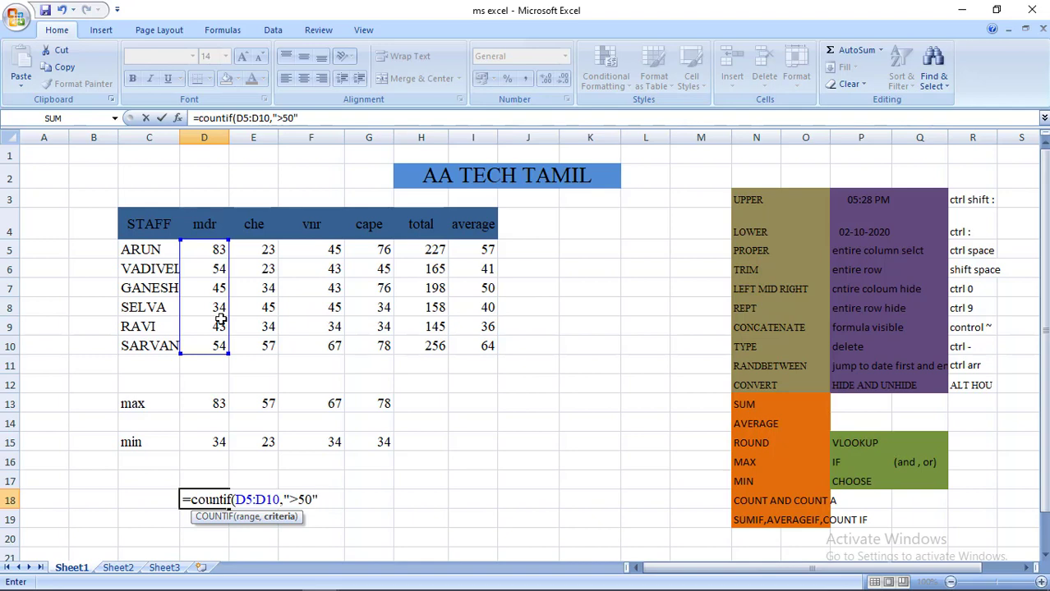
type(")")
key("Return")
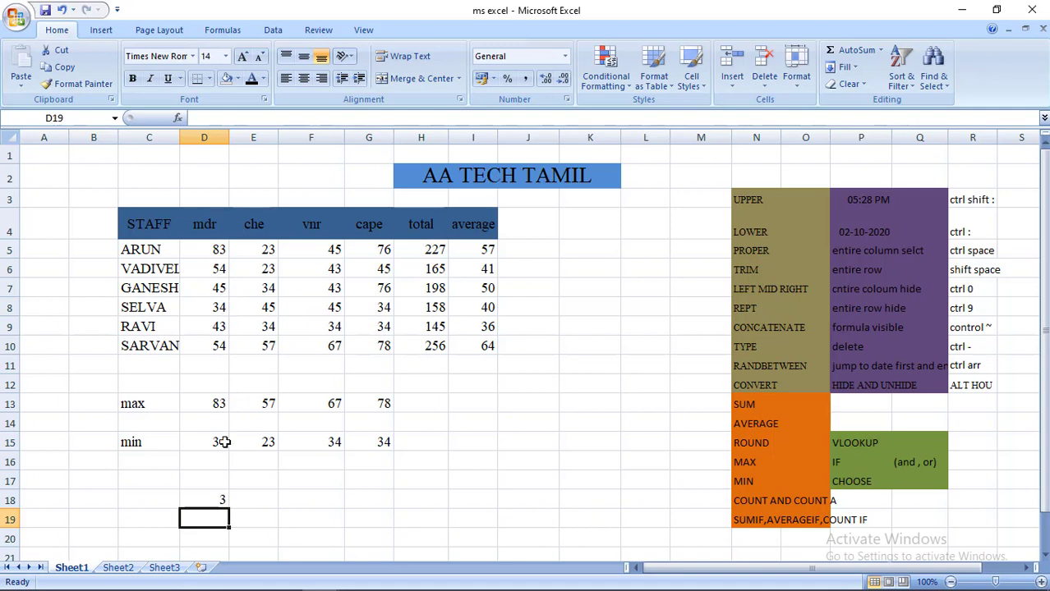
Enter lowercase ravi in C11 and compare it with uppercase RAVI in C9
left_click(153, 362)
type("ravi")
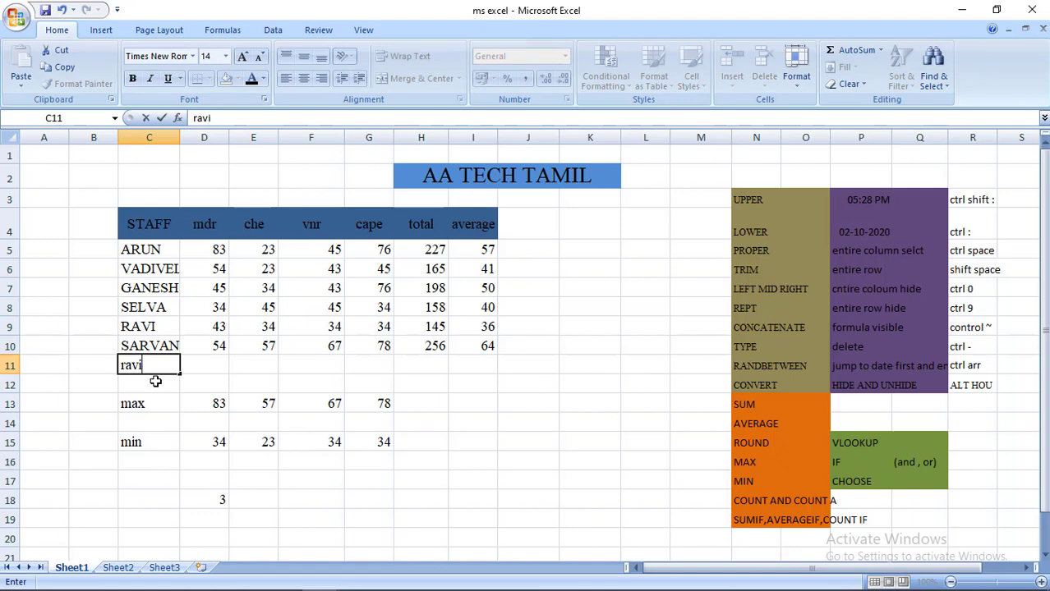
left_click(148, 381)
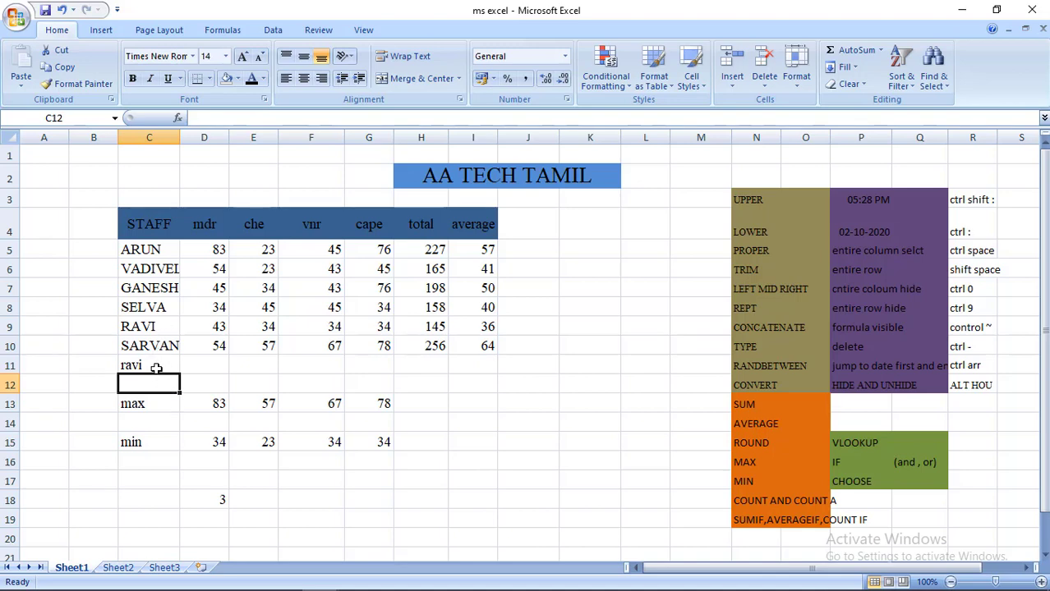
left_click(156, 367)
left_click(153, 325)
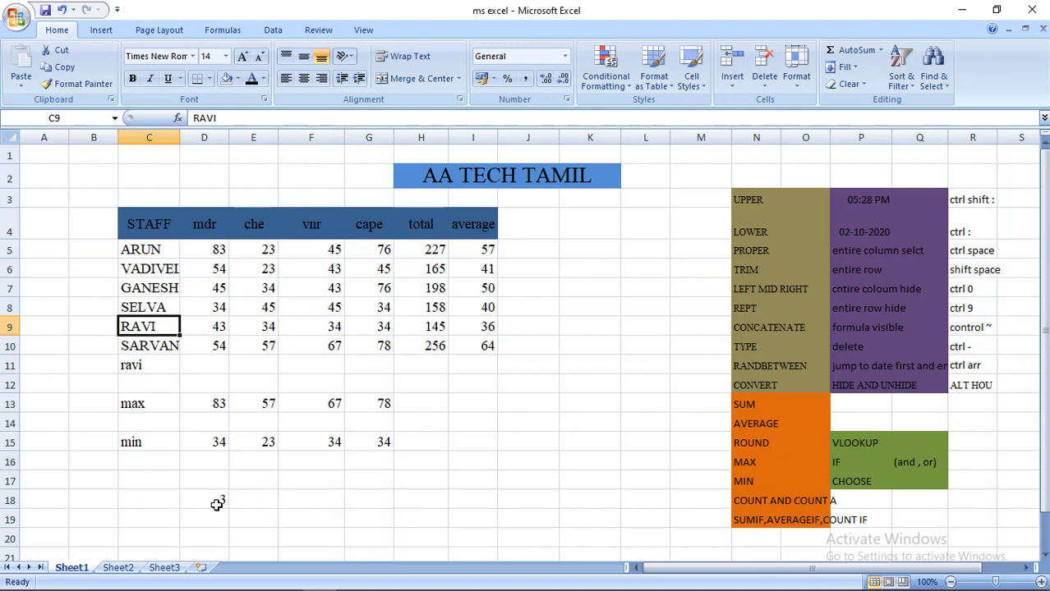
Review D18's COUNTIF formula, then start typing countif in H18
double_click(217, 505)
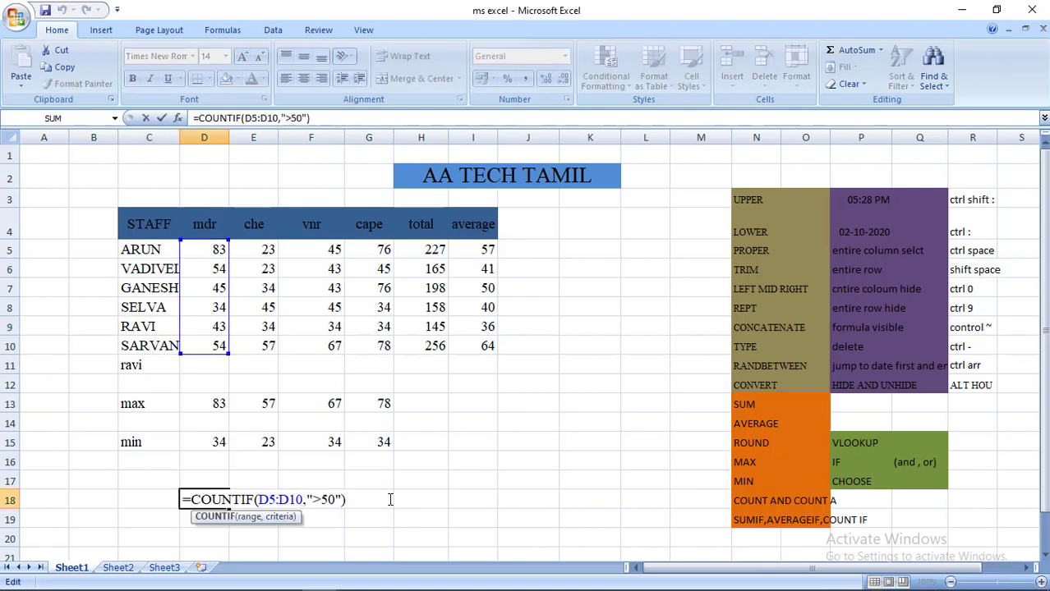
left_click(417, 496)
type("count")
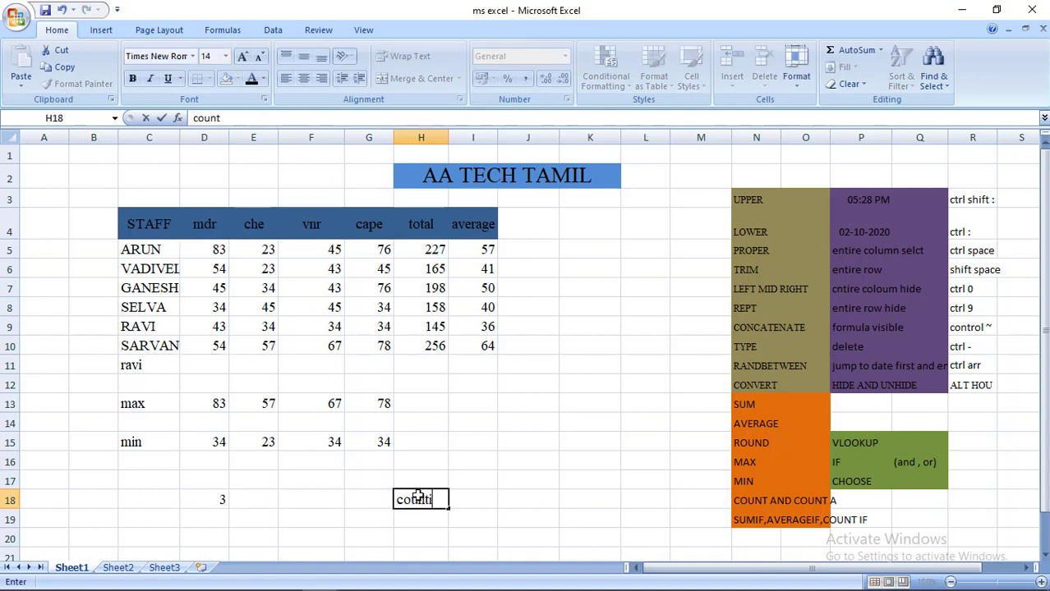
type("if(")
Enter =COUNTIF(C5:C11,"=ravi") in H18, returning 2, then erase ravi from the criterion
key("Left")
key("Right")
type("=")
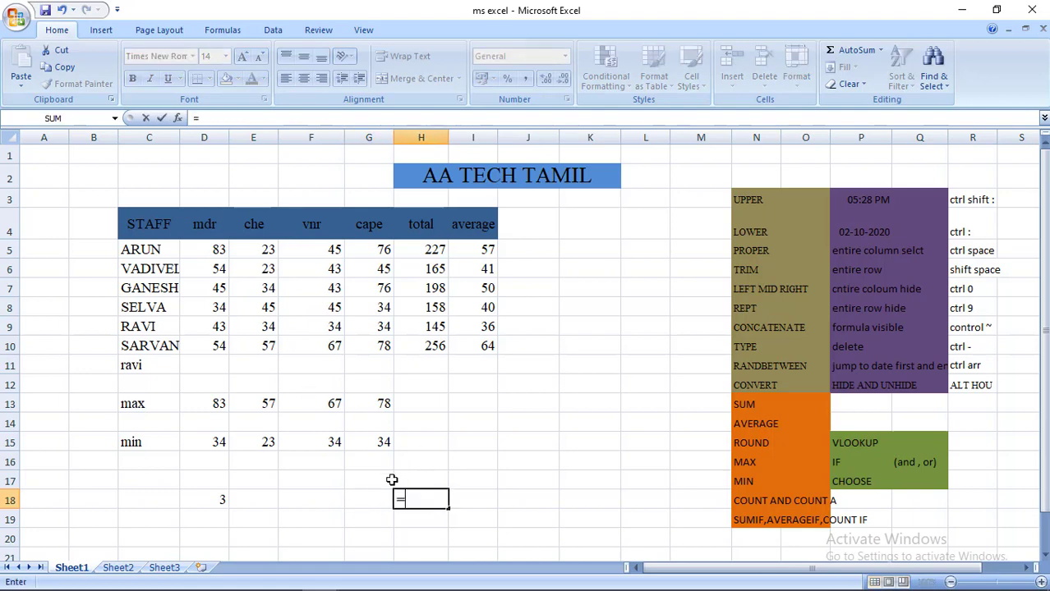
type("counti")
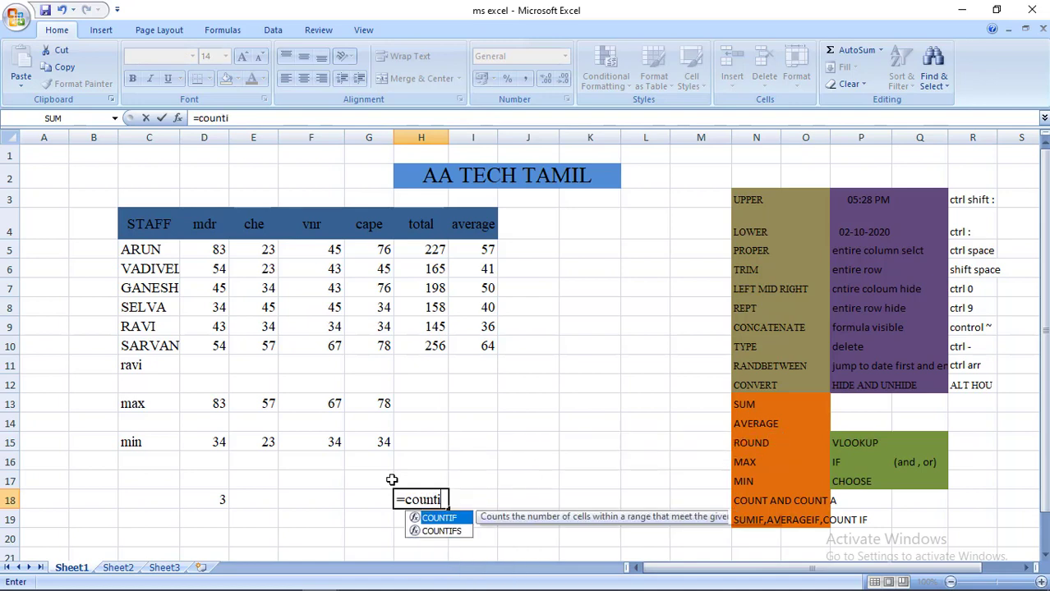
type("f(")
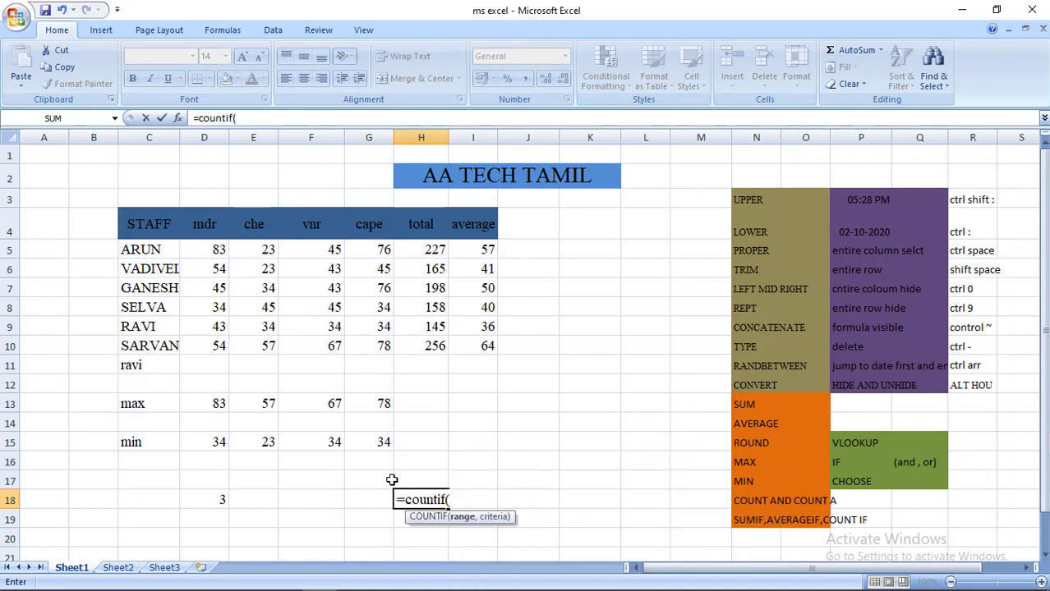
left_click(140, 254)
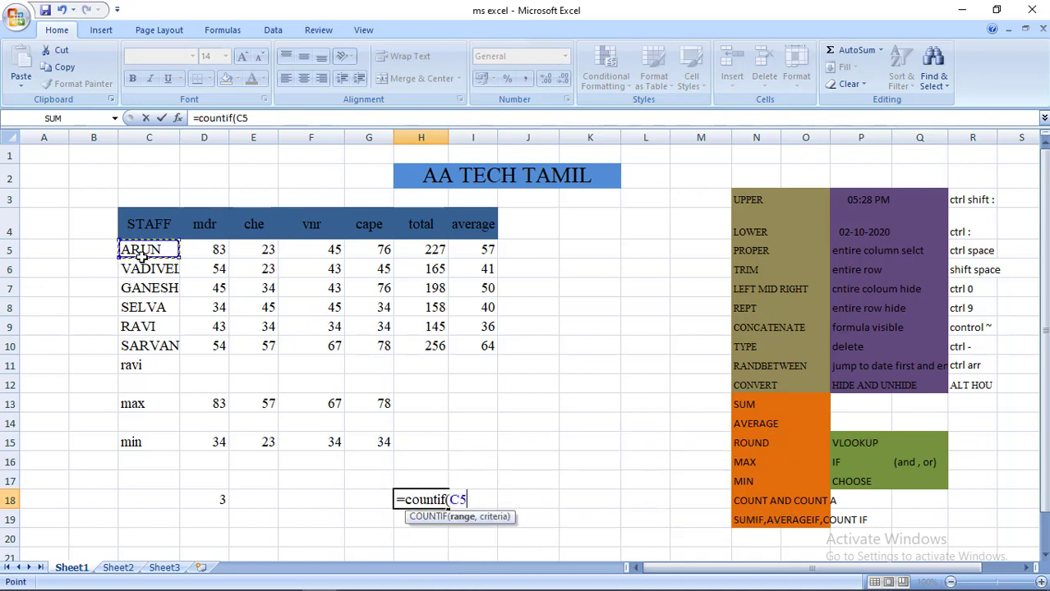
left_click_drag(141, 256, 148, 367)
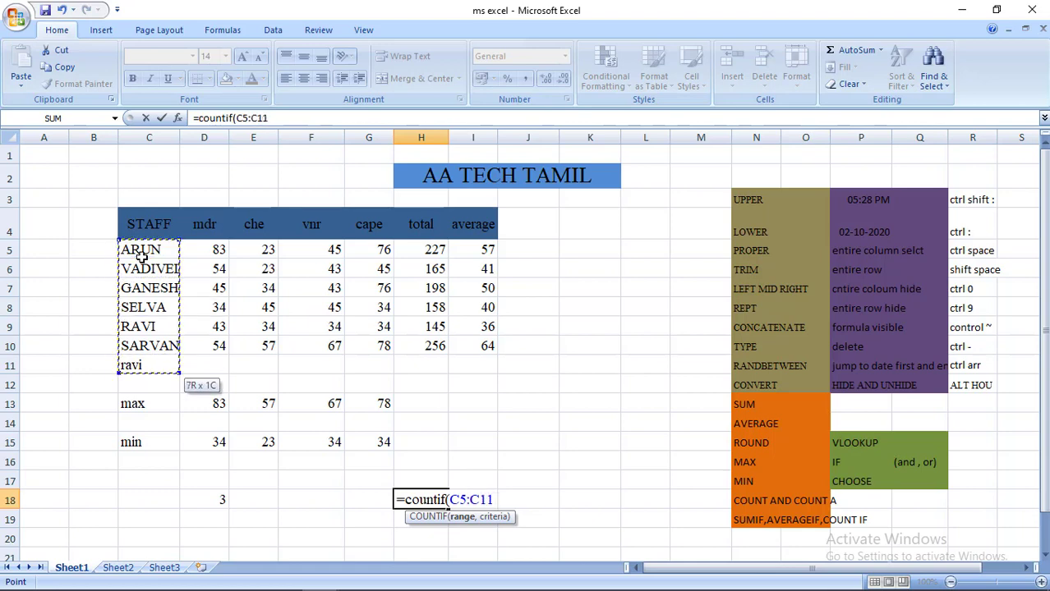
type(",\"=")
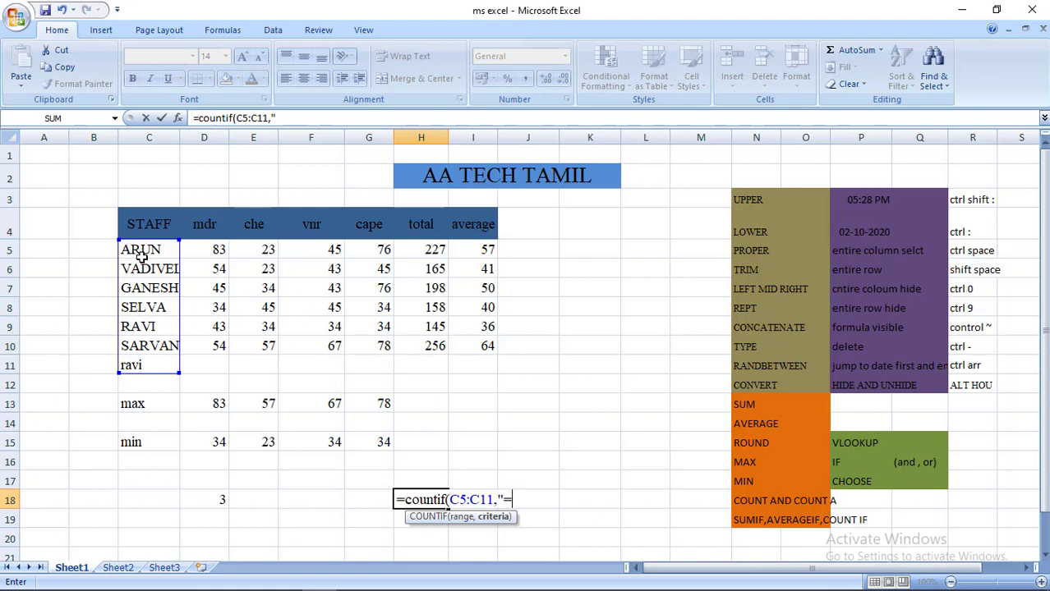
type("rav")
type("i")
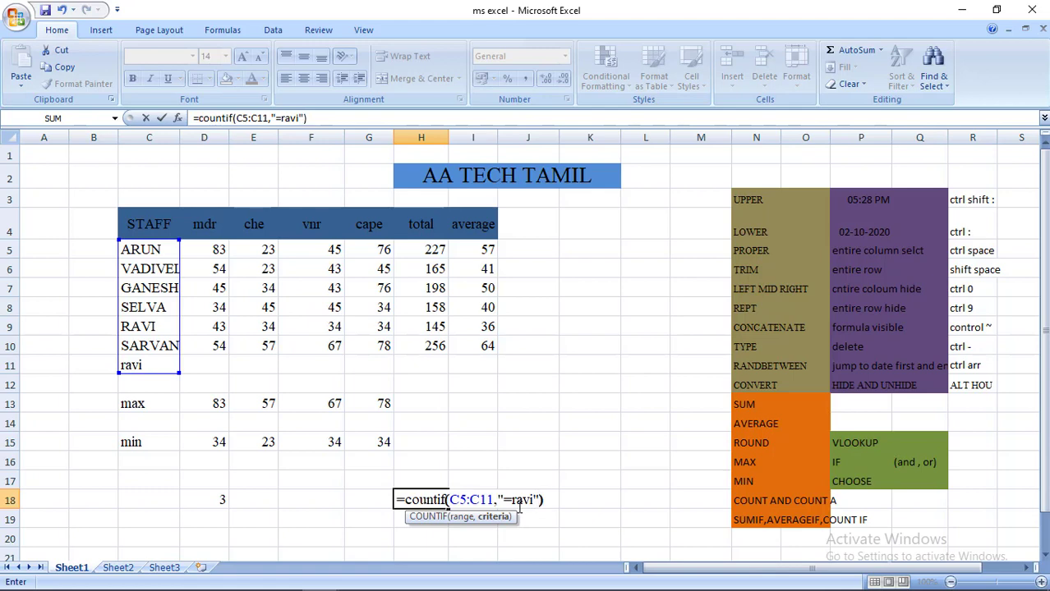
key("ctrl+Return")
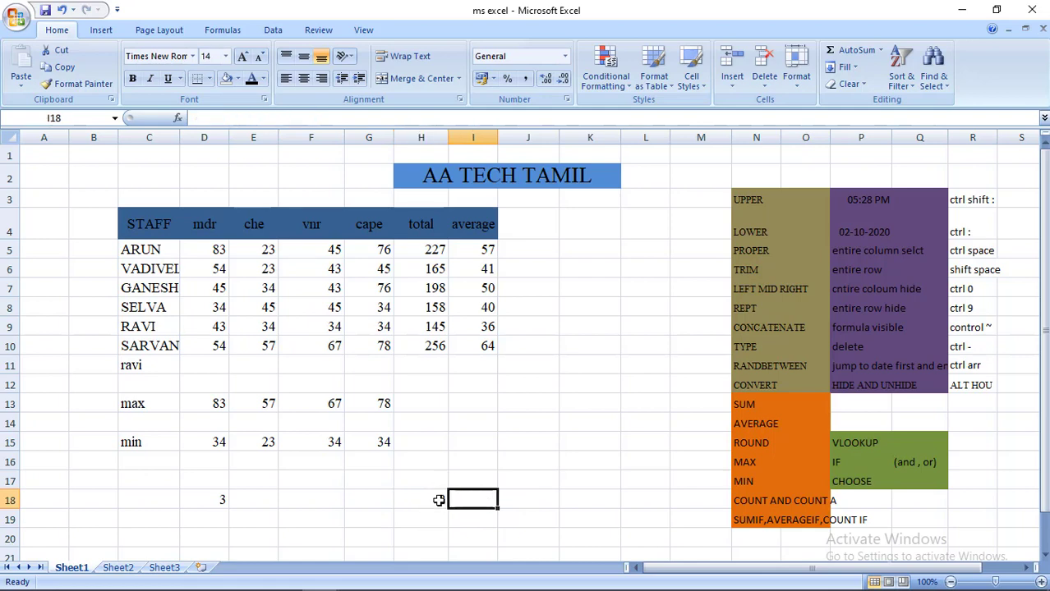
double_click(436, 501)
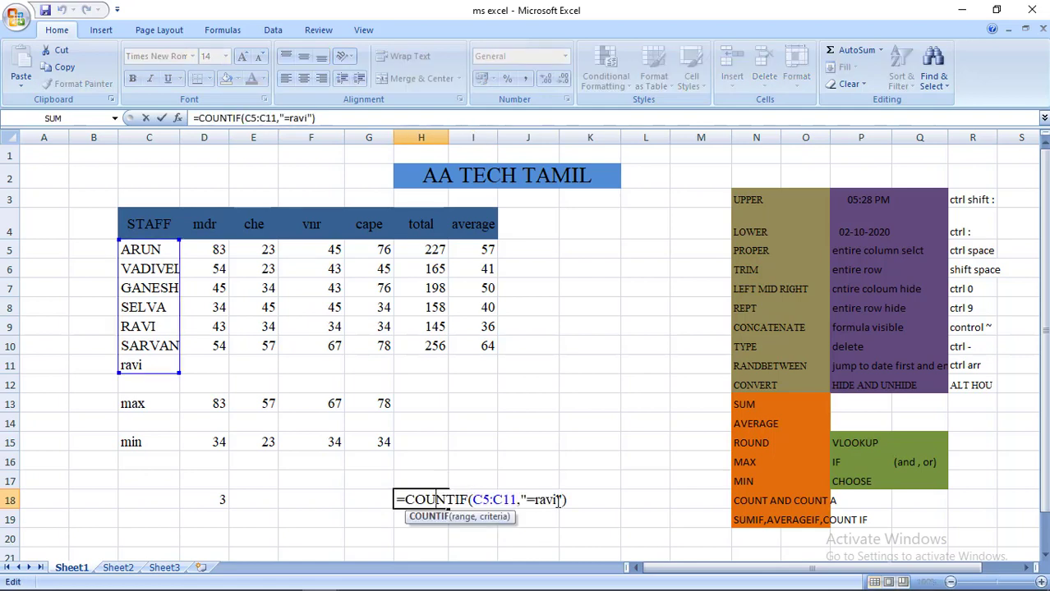
key("BackSpace")
key("BackSpace")
key("BackSpace")
key("BackSpace")
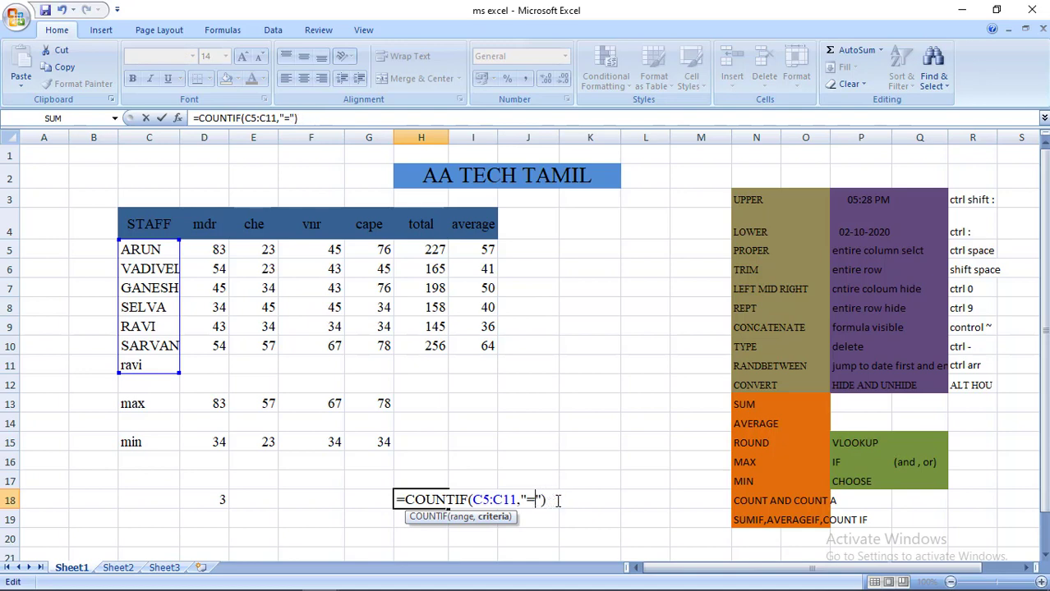
Change H18's COUNTIF criterion to arun so it returns 1
type("arun")
key("Return")
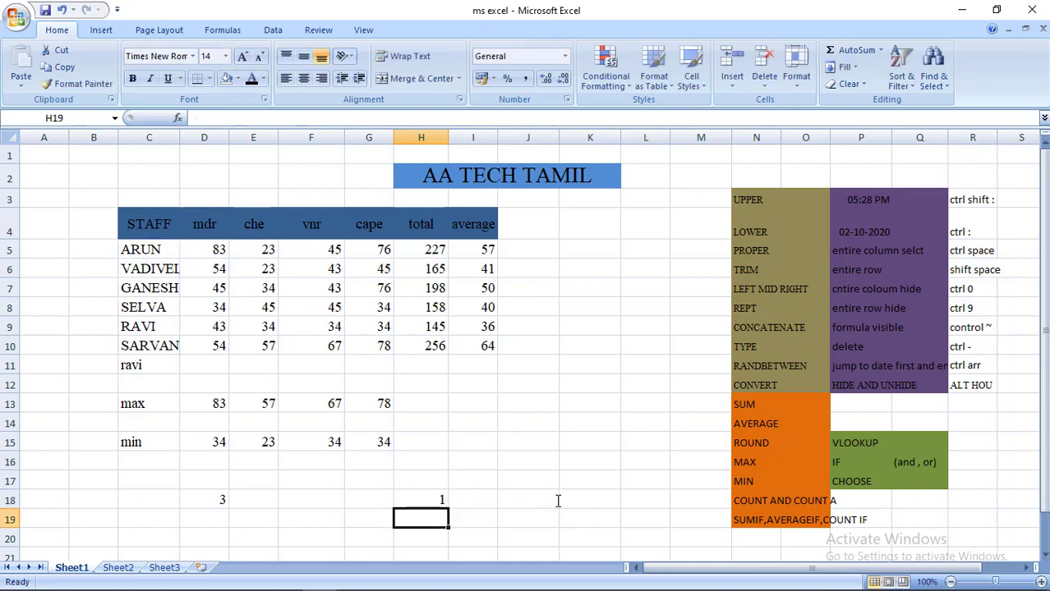
key("Up")
Clear the COUNTIF formulas from H18 and D18, leaving both empty
key("F2")
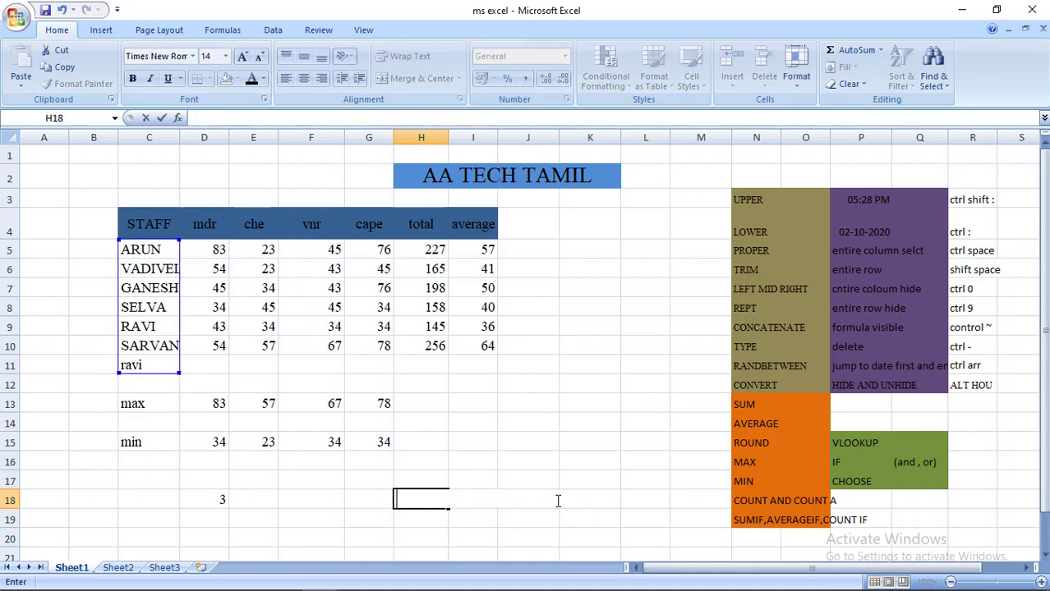
key("Escape")
key("Left")
key("Left")
key("Left")
key("Left")
key("F2")
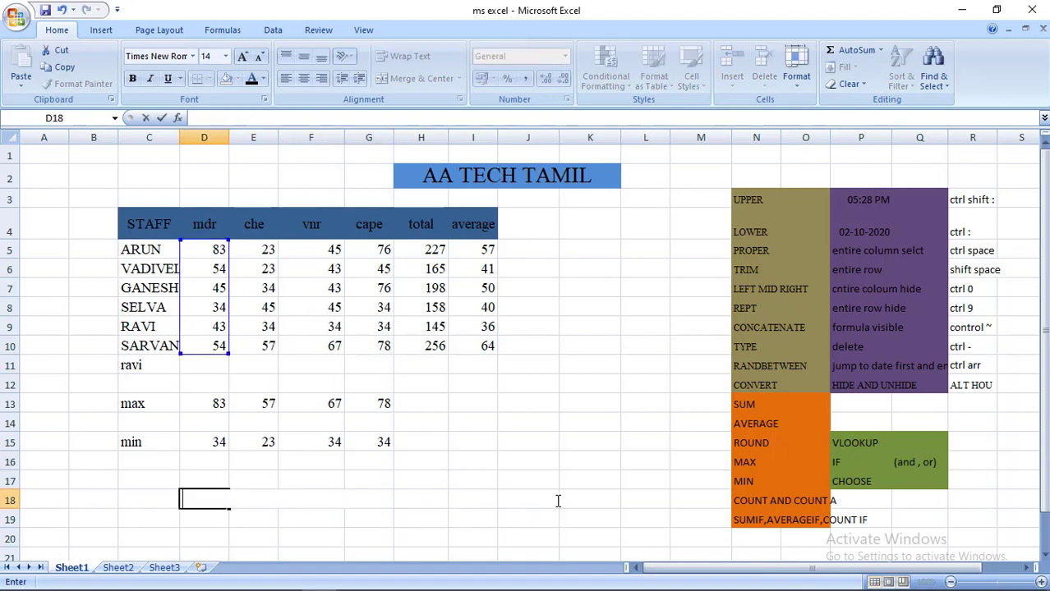
left_click(611, 473)
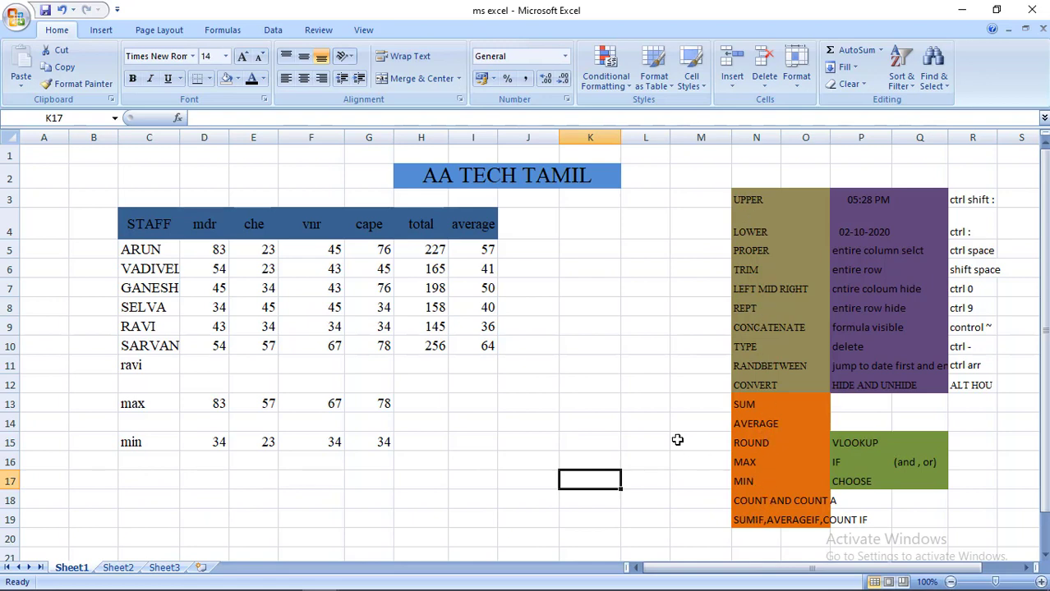
left_click(622, 401)
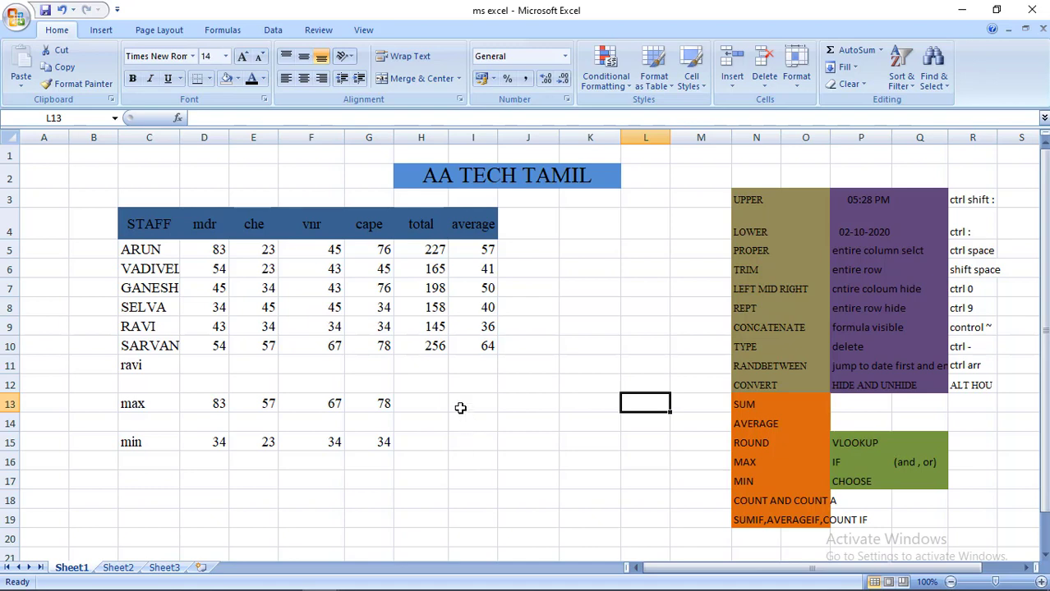
Clear the max and min rows beneath the staff marks table
left_click(398, 403)
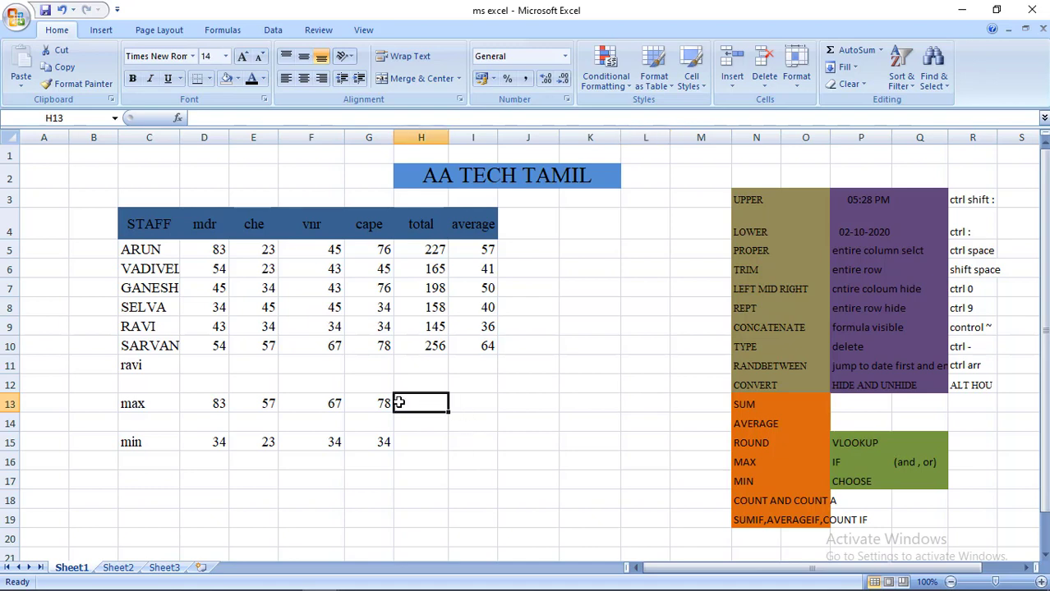
key("shift+Left")
key("shift+Left")
key("shift+Left")
key("shift+Left")
key("shift+Left")
key("shift+Left")
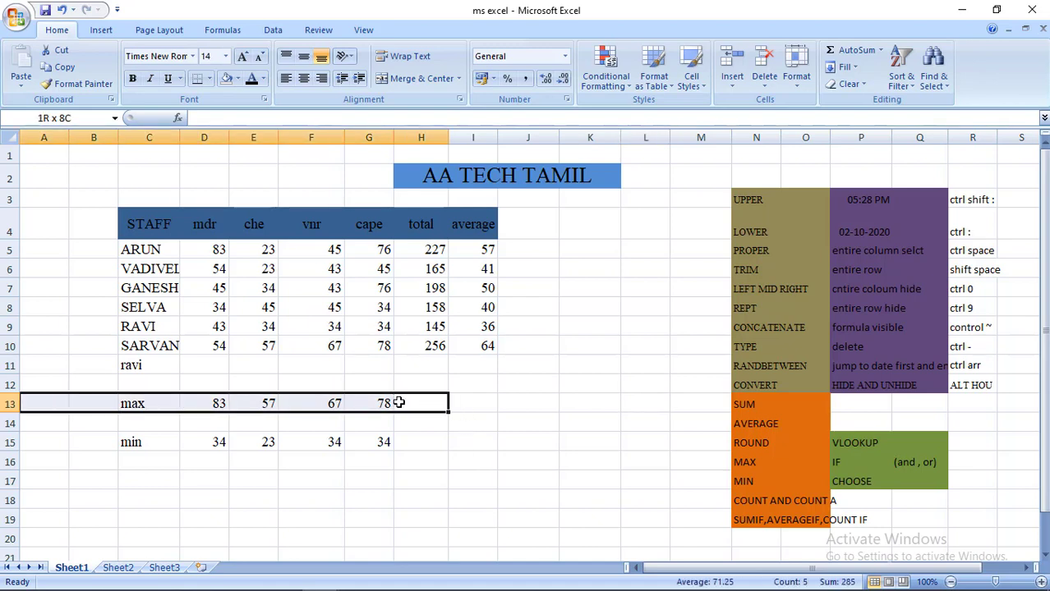
key("shift+Right")
key("Delete")
key("Down")
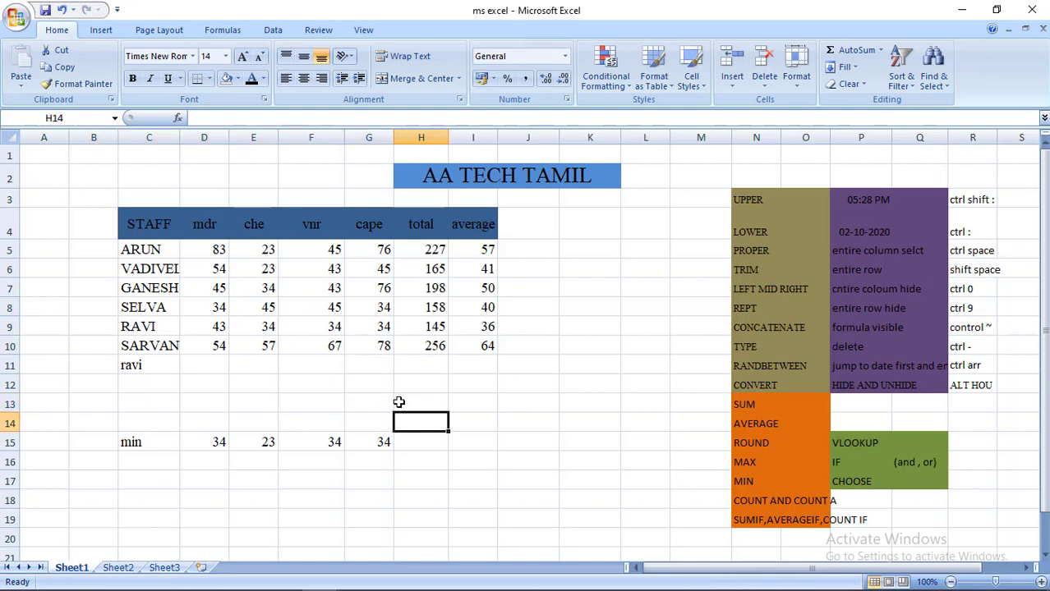
key("Down")
key("shift+Left")
key("shift+Left")
key("shift+Left")
key("shift+Left")
key("shift+Left")
key("shift+Left")
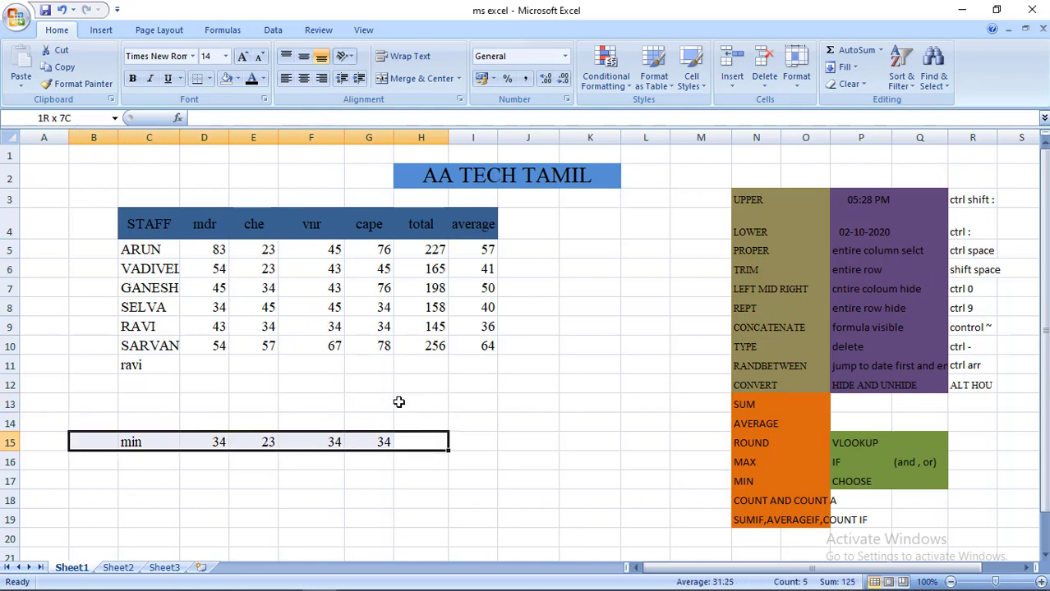
key("Delete")
Move the cursor to cell E14, ready to enter a name
key("Up")
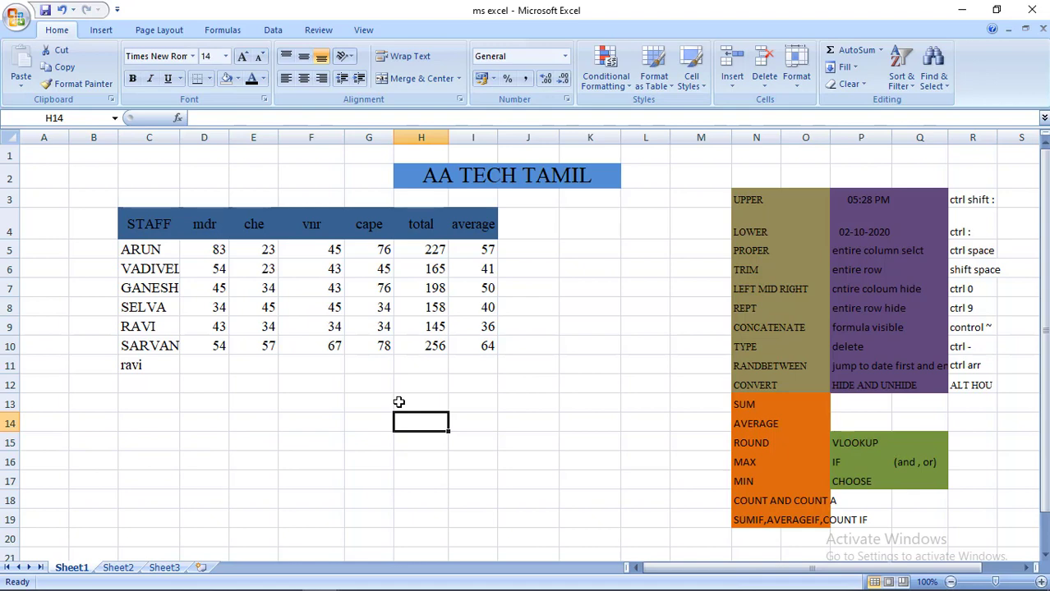
key("Left")
key("Up")
key("Left")
key("Left")
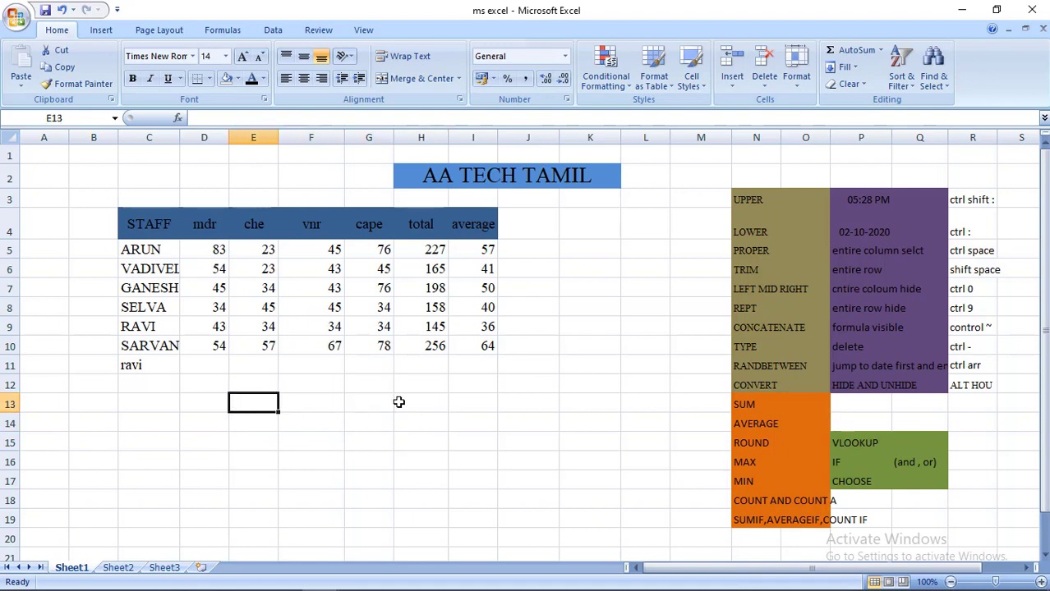
key("Down")
key("Left")
key("Right")
Enter the name 'arun' in cell E14
type("ar")
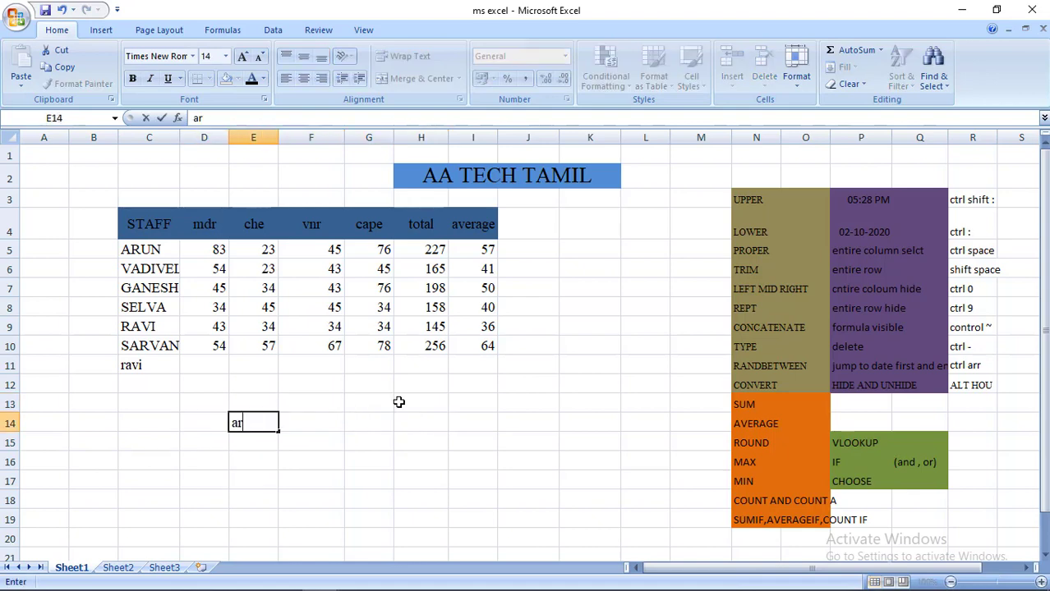
type("un")
left_click(386, 427)
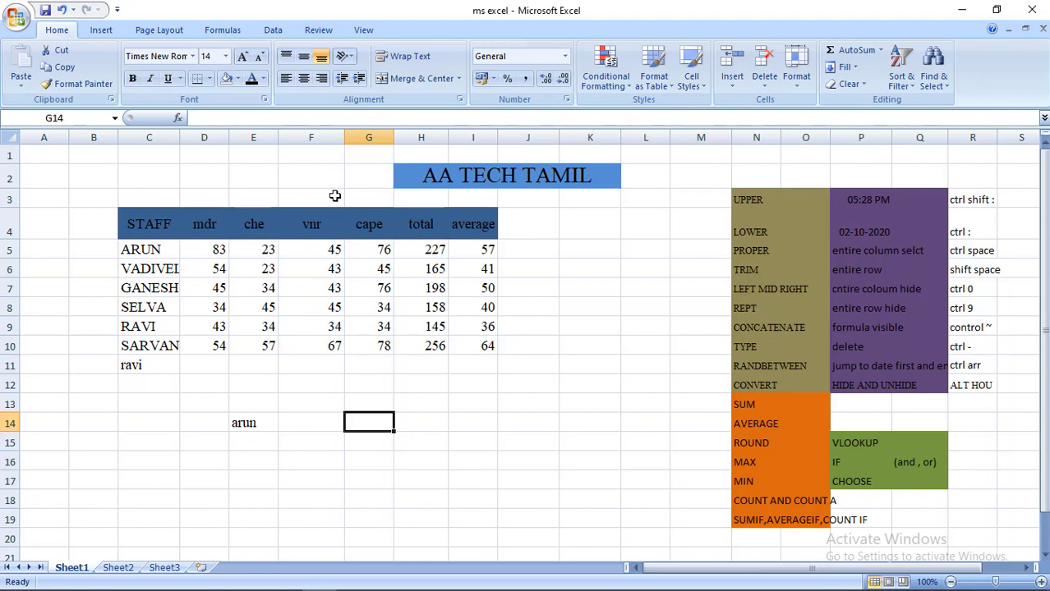
left_click(267, 420)
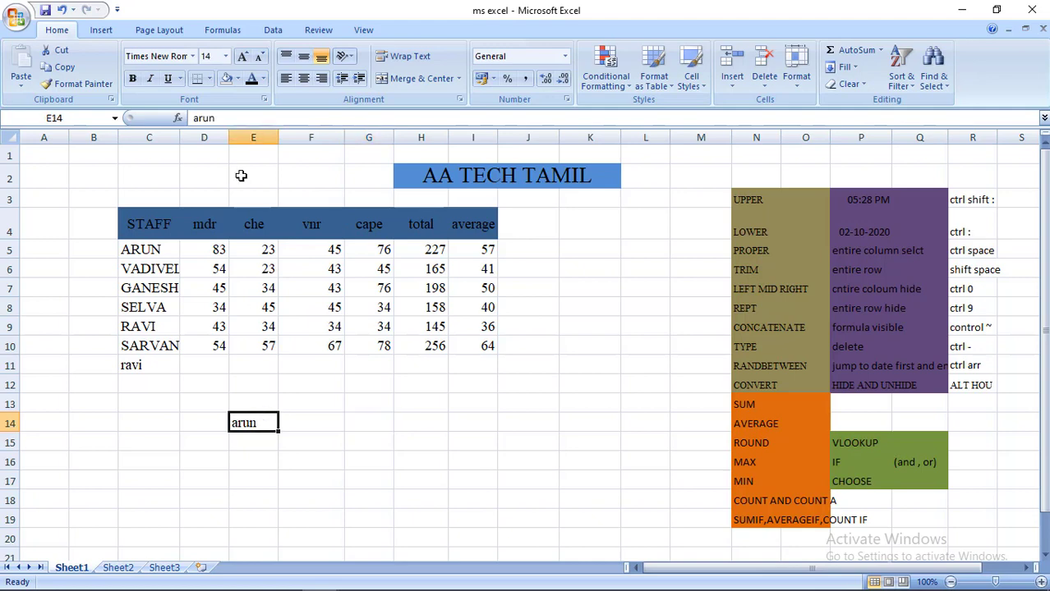
Give cell E14 a yellow fill instead of a dark one
left_click(237, 79)
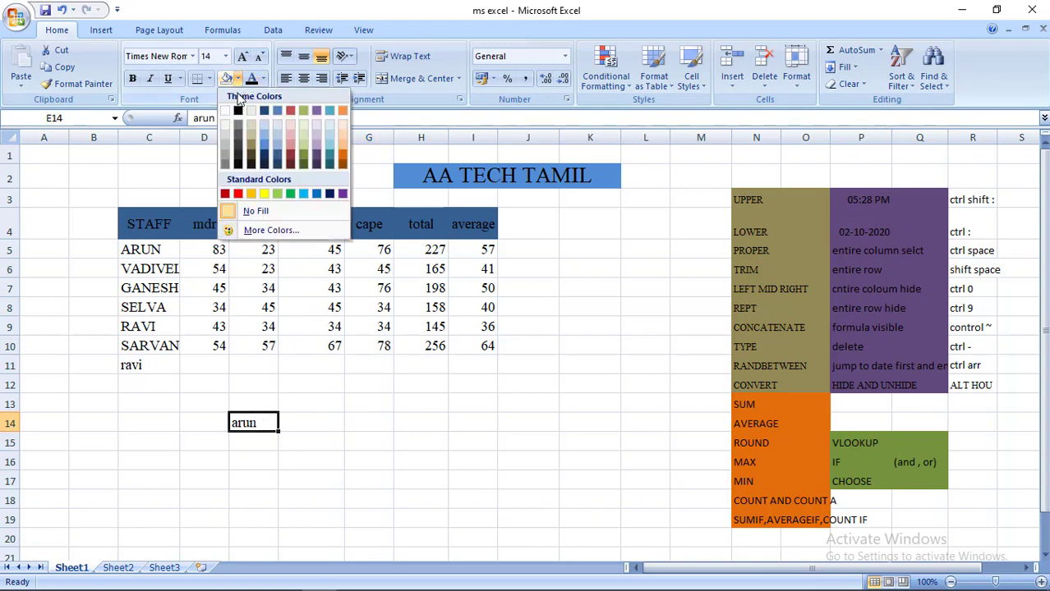
left_click(239, 157)
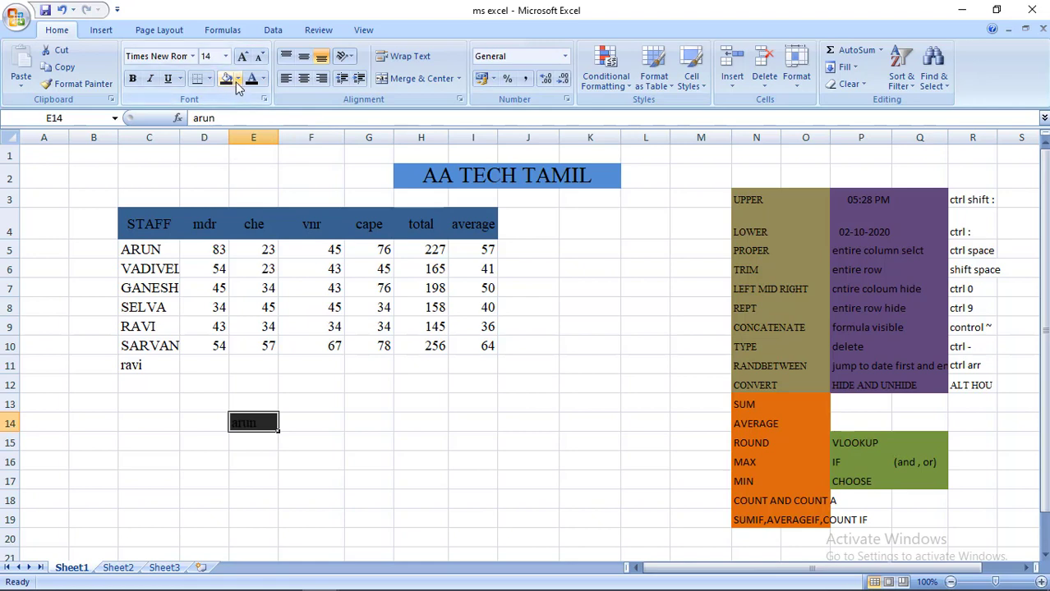
left_click(237, 81)
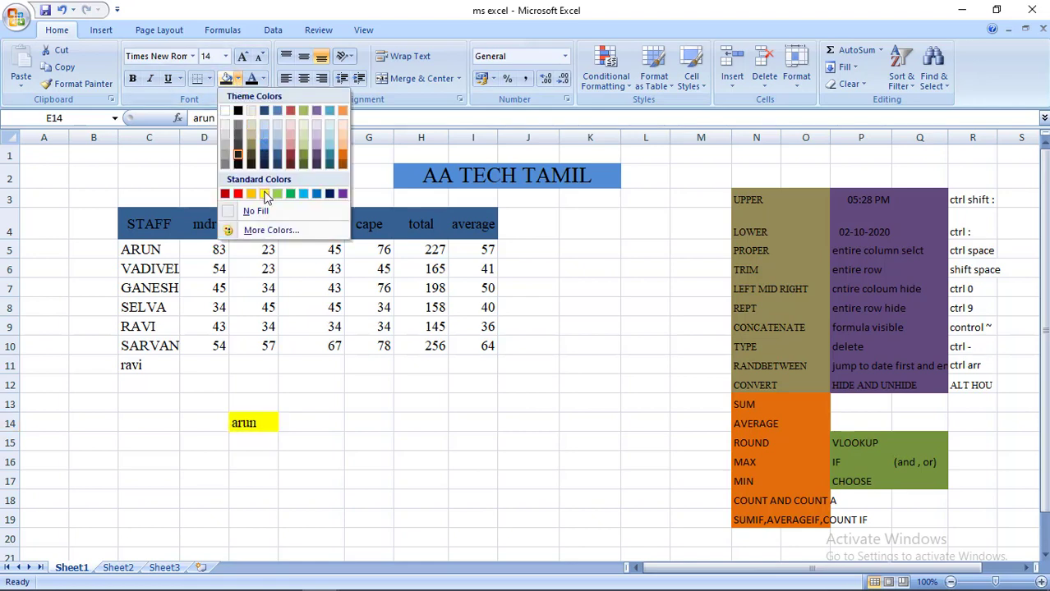
left_click(264, 194)
left_click(391, 419)
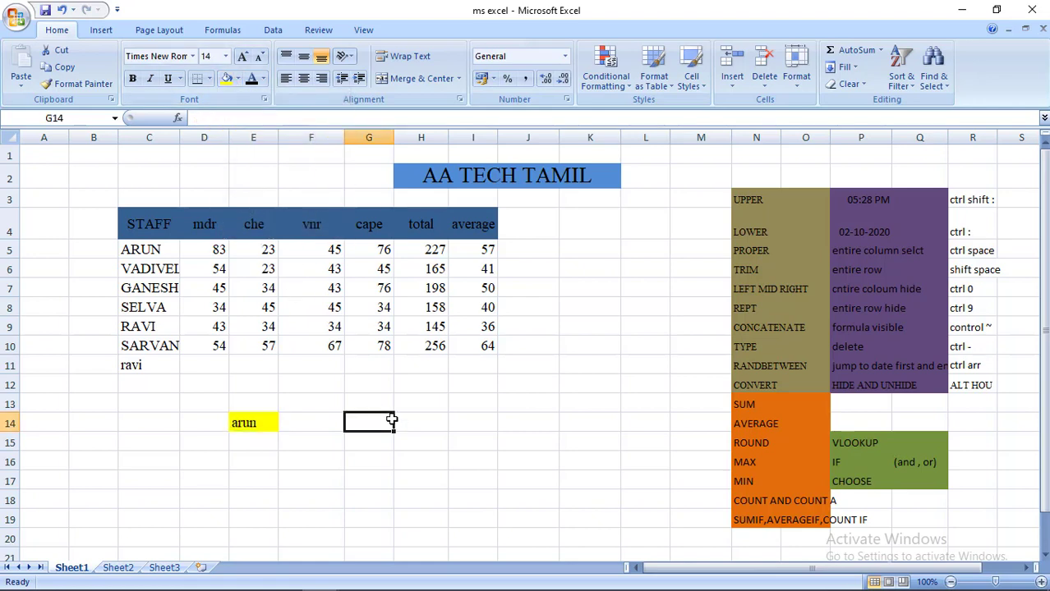
left_click(323, 427)
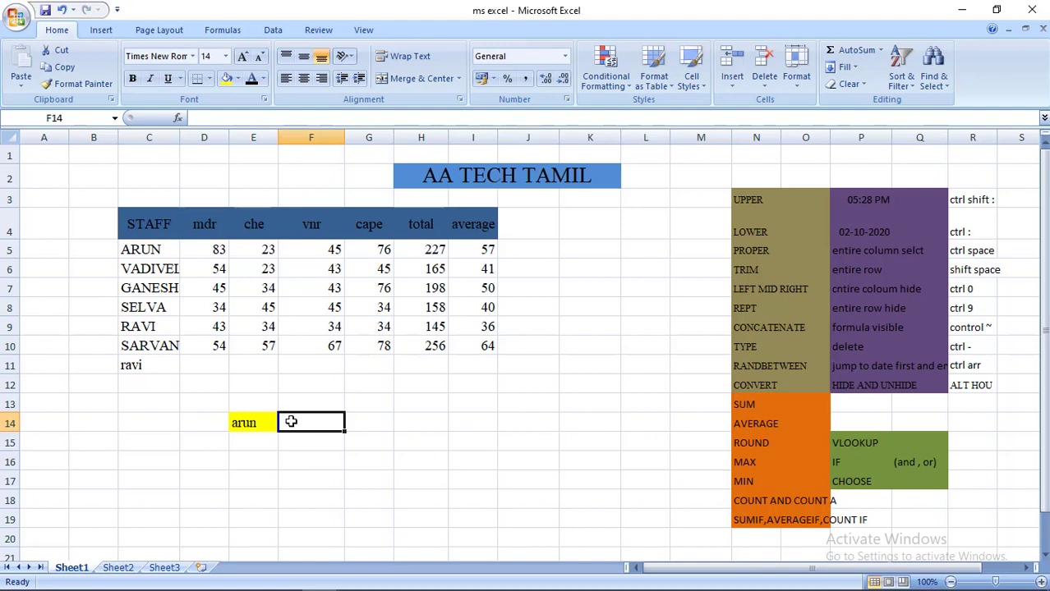
In F14, begin =vlookup(E14, with the table range starting at C5
type("=")
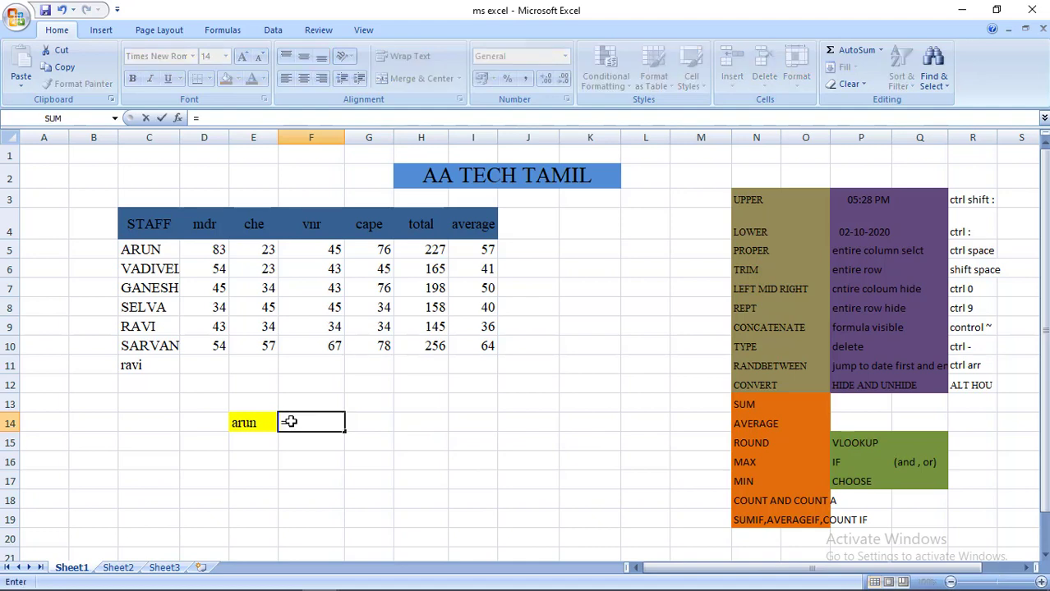
type("vlook")
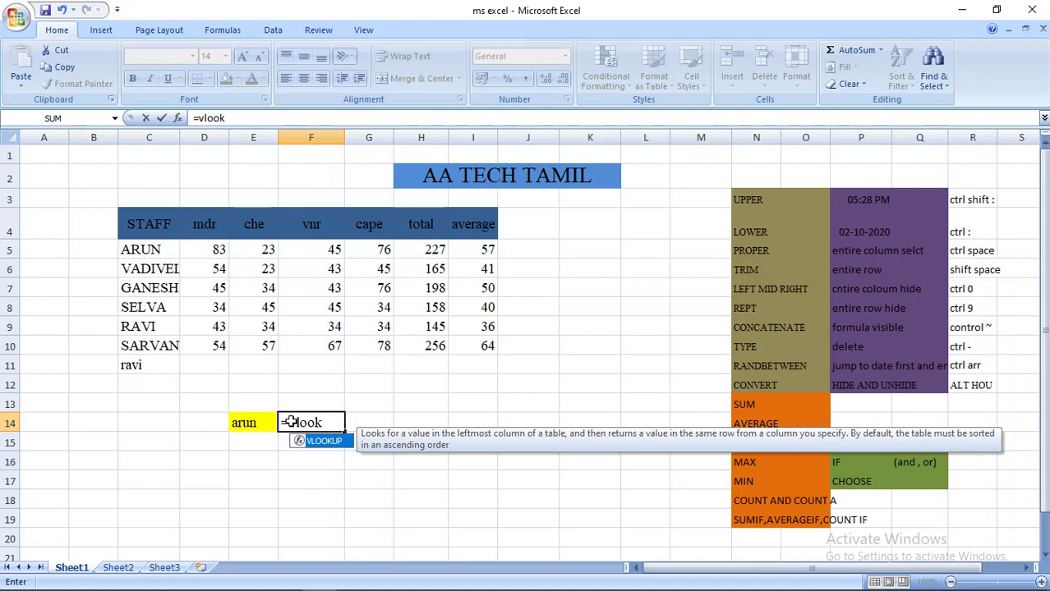
type("up")
type("(")
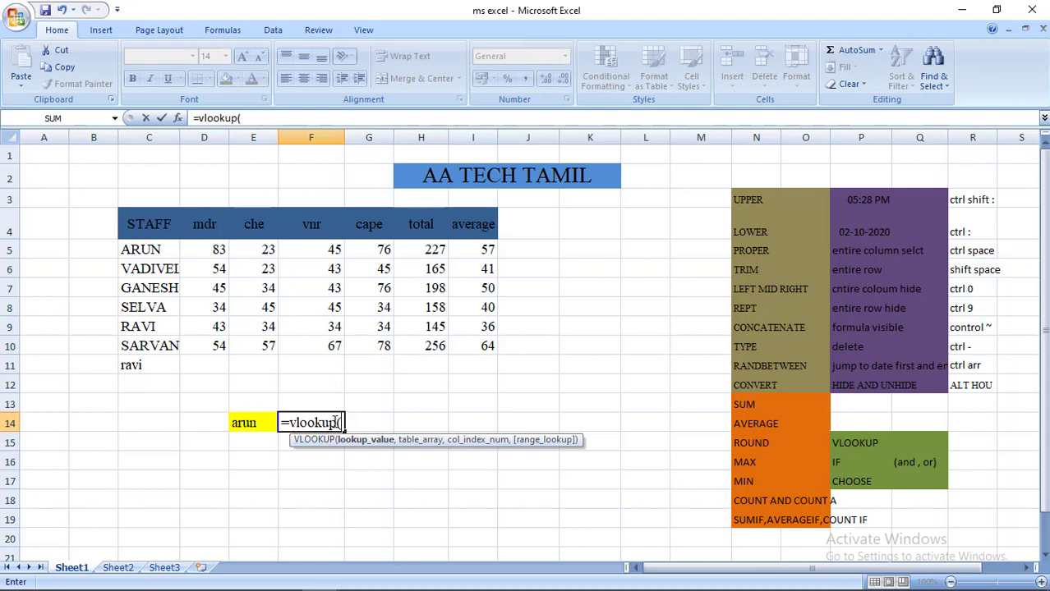
left_click(251, 424)
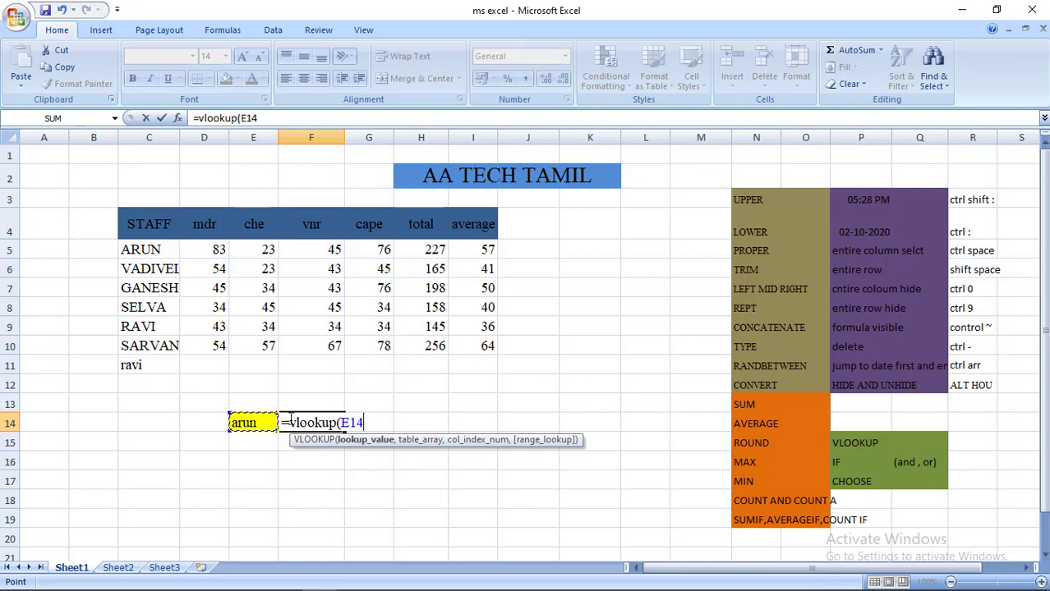
type(",")
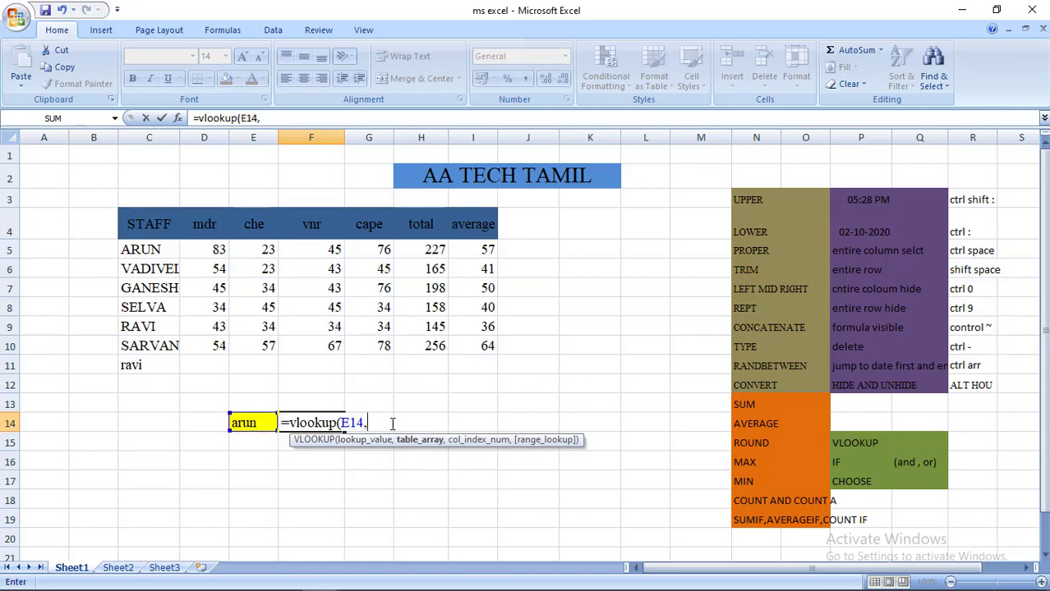
left_click(167, 250)
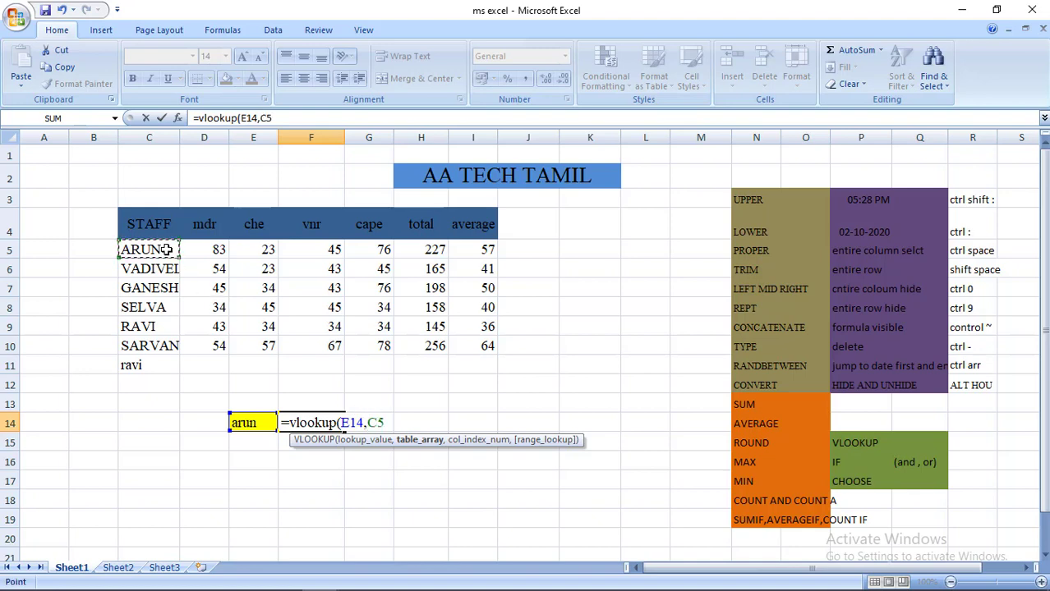
Complete F14 as =vlookup(E14,C5:I10,2,0), returning 83
key("shift+Right")
key("shift+Right")
key("shift+Right")
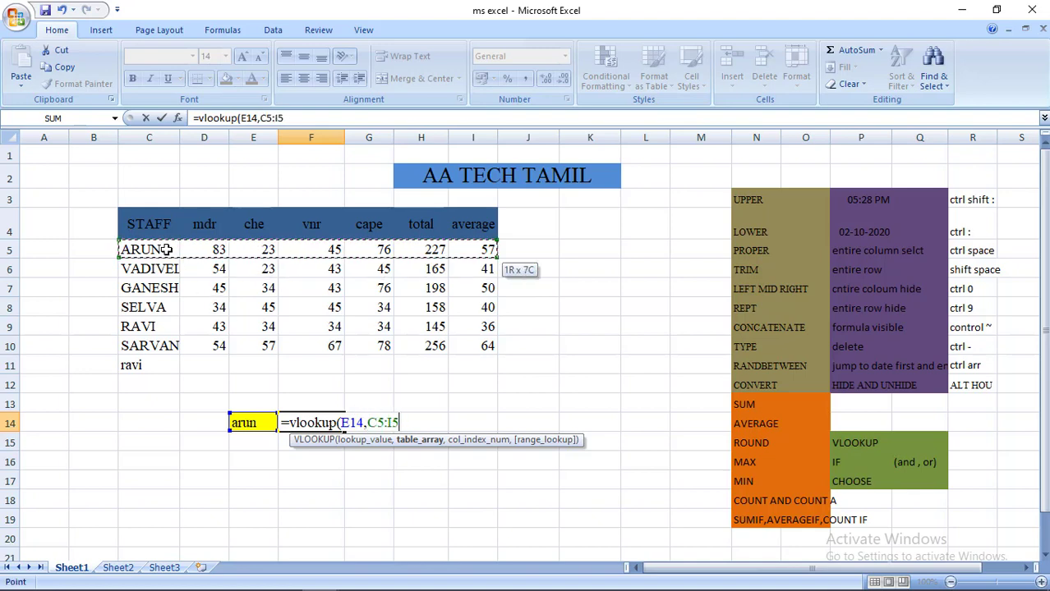
key("shift+Down")
key("shift+Down")
key("shift+Down")
key("shift+Down")
key("shift+Down")
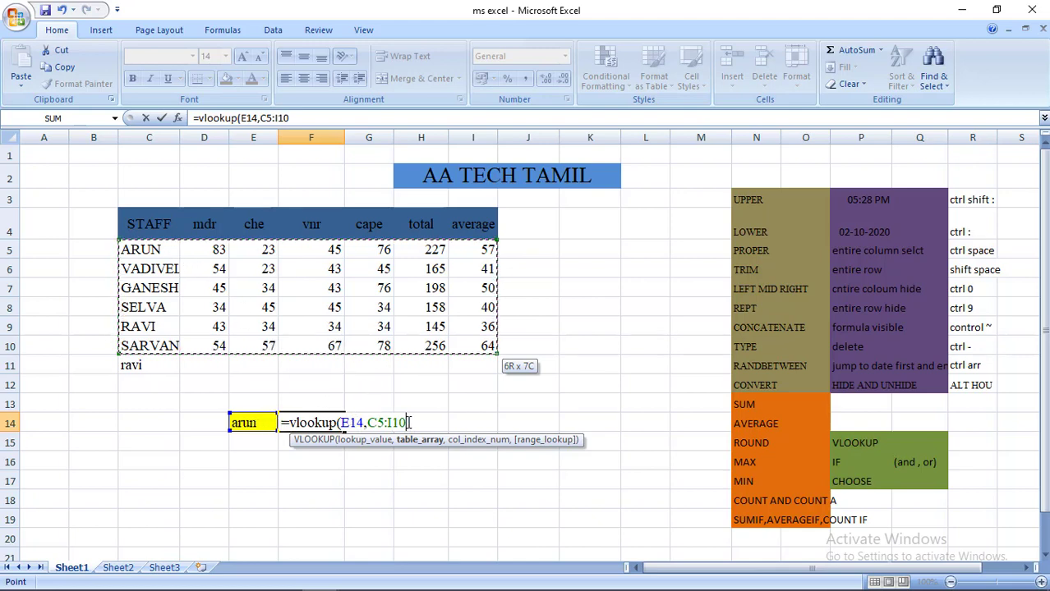
type(",2")
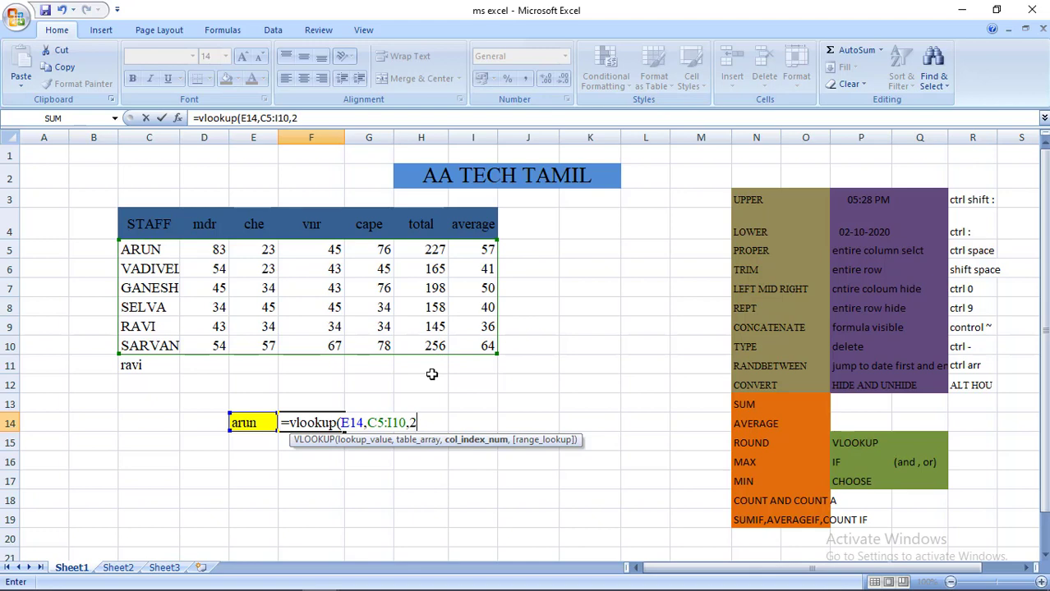
type(",")
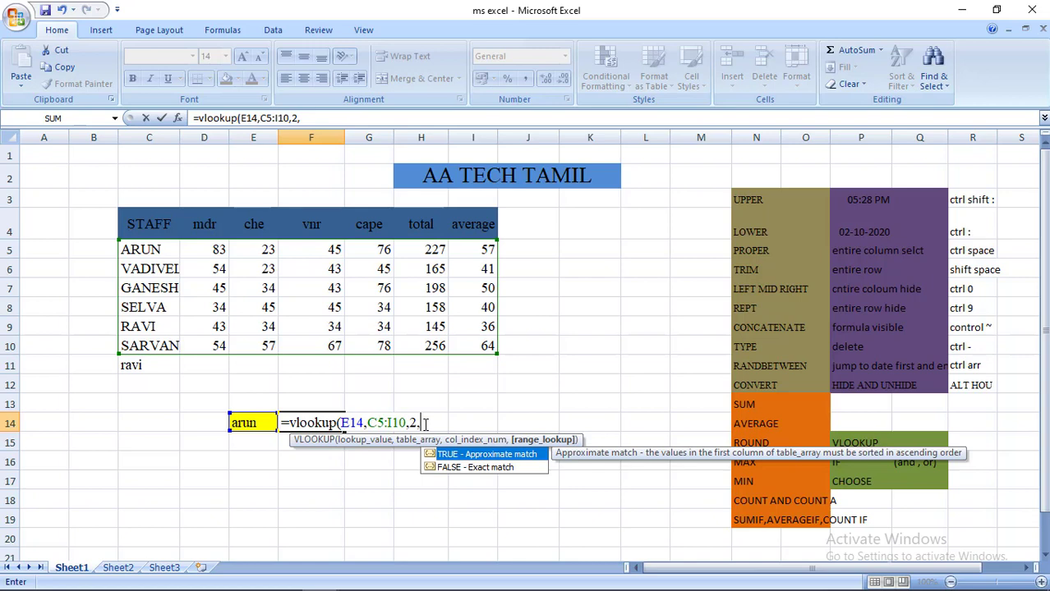
type("0")
type(")")
key("Return")
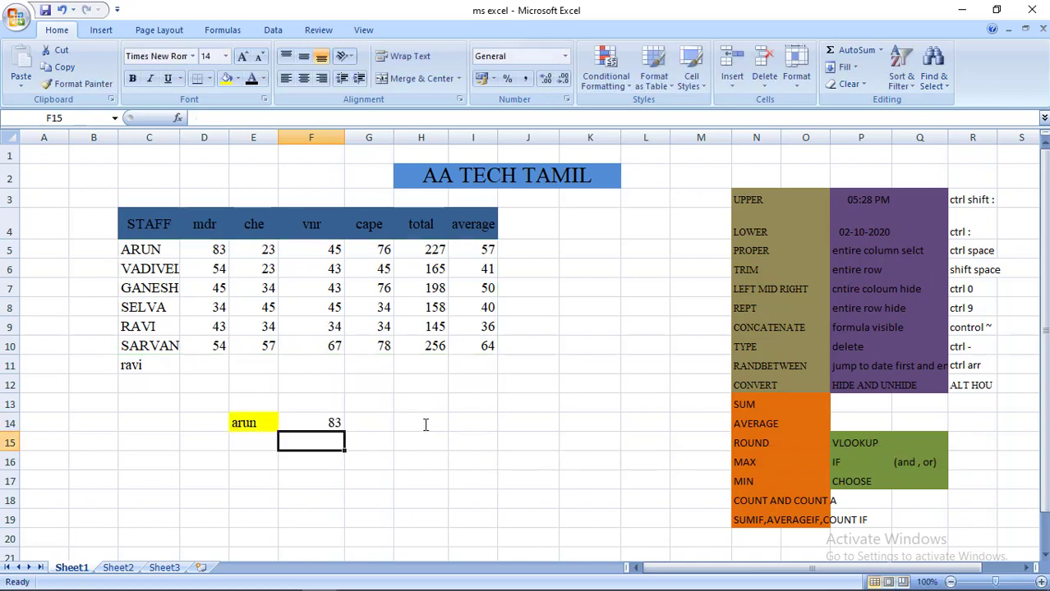
key("Up")
key("Left")
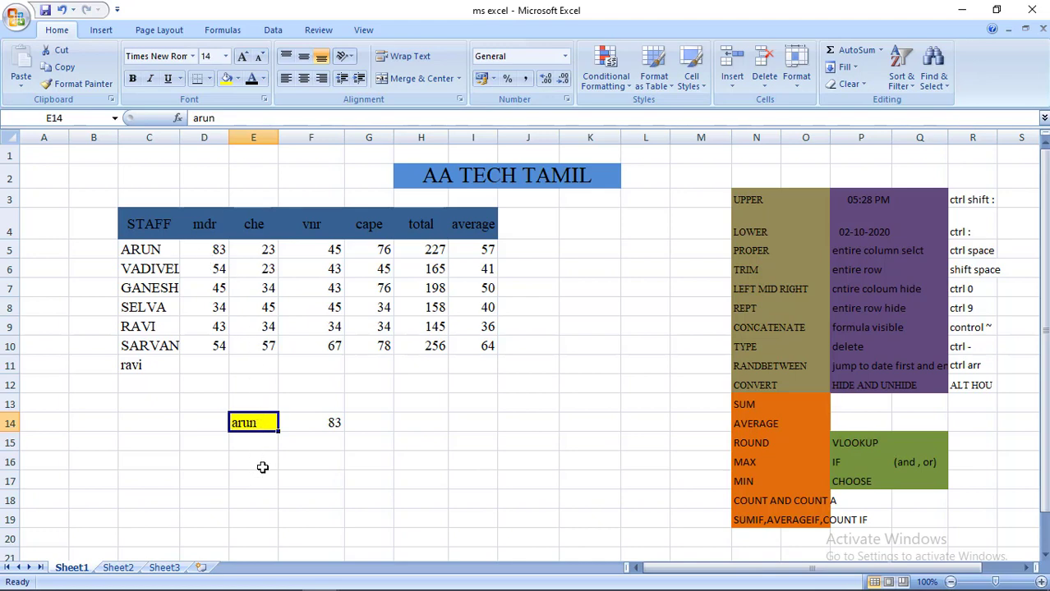
Change the lookup name in E14 to 'ravi', so F14 shows 43
type("r")
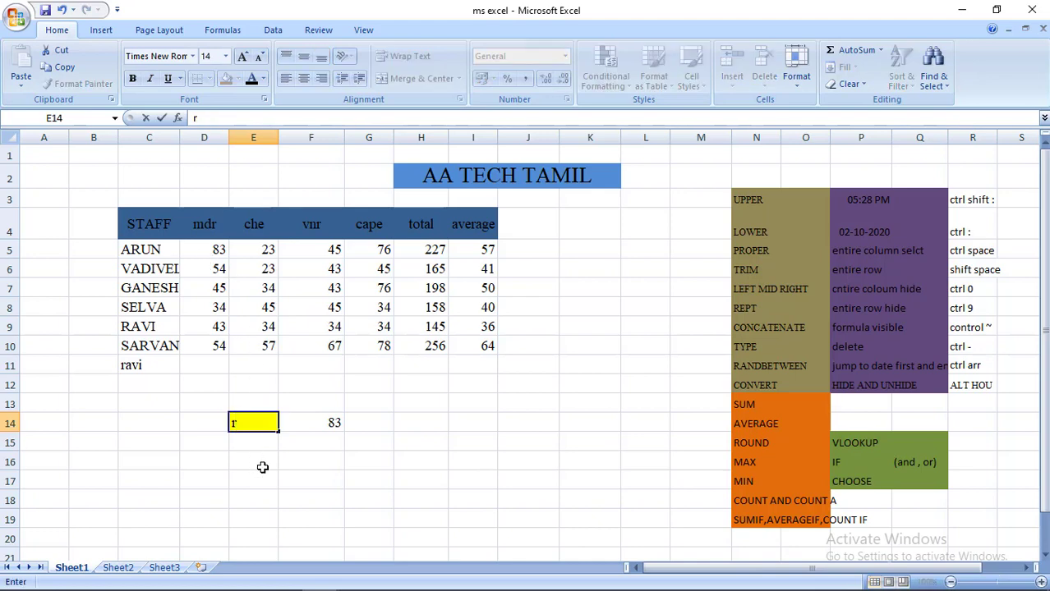
type("avi")
key("Return")
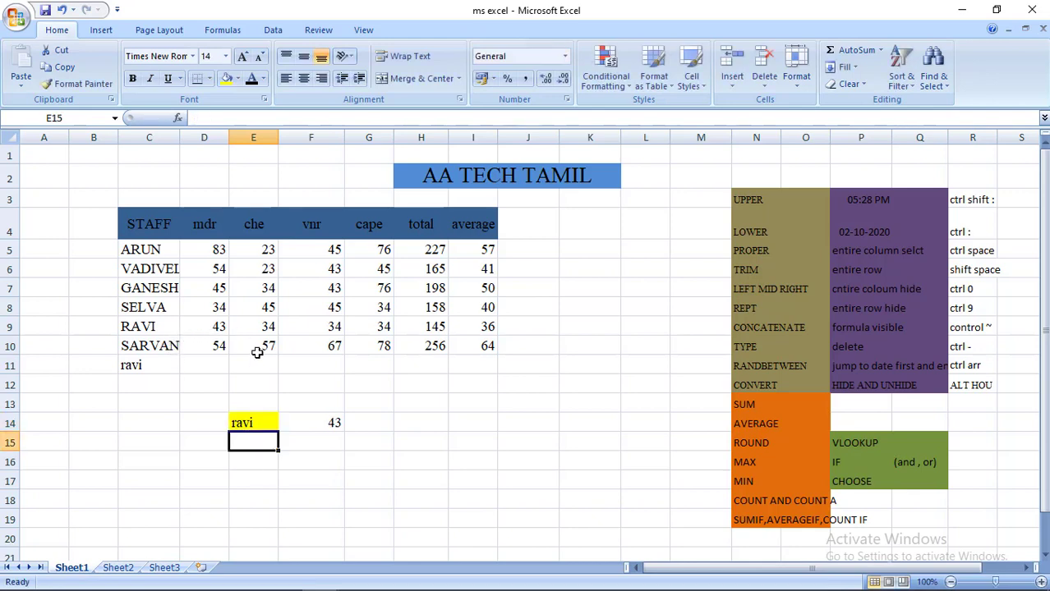
left_click(337, 422)
Enter =vlookup(E14,C5:I10,3,0) in G14, returning ravi's che mark of 34
left_click(369, 426)
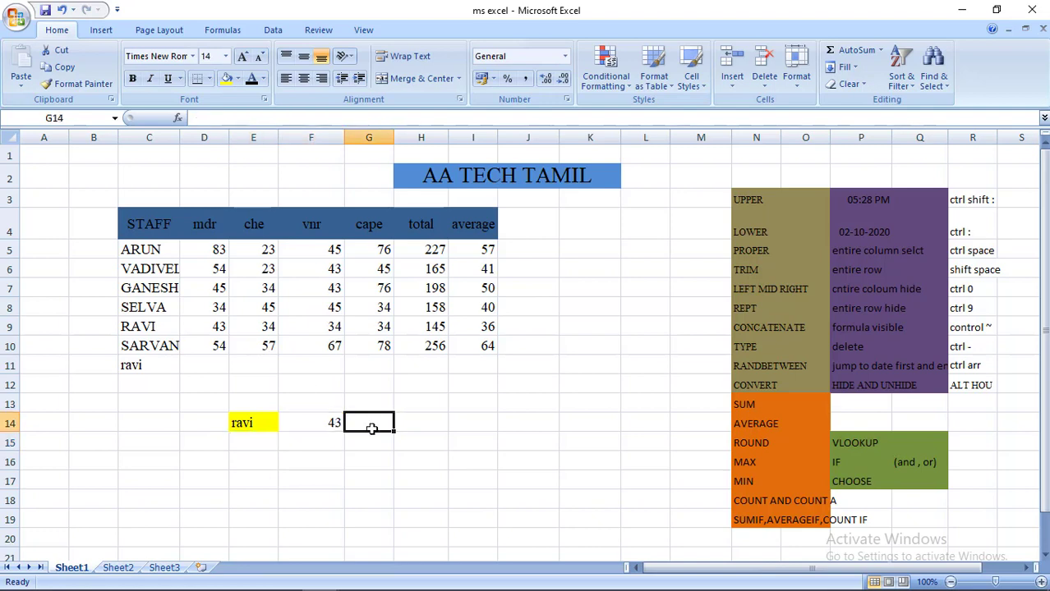
type("=")
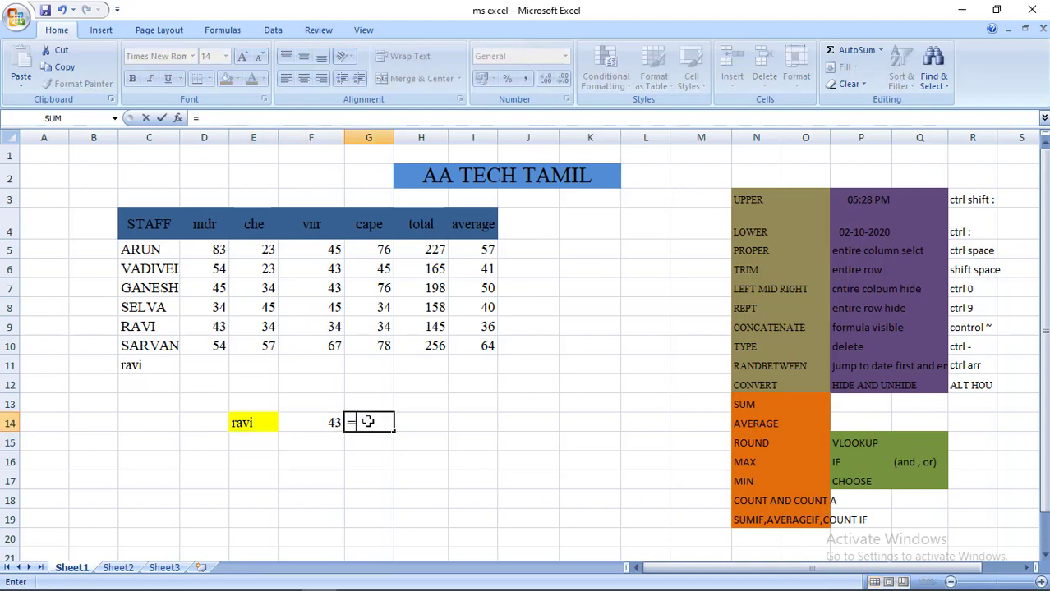
type("vloo")
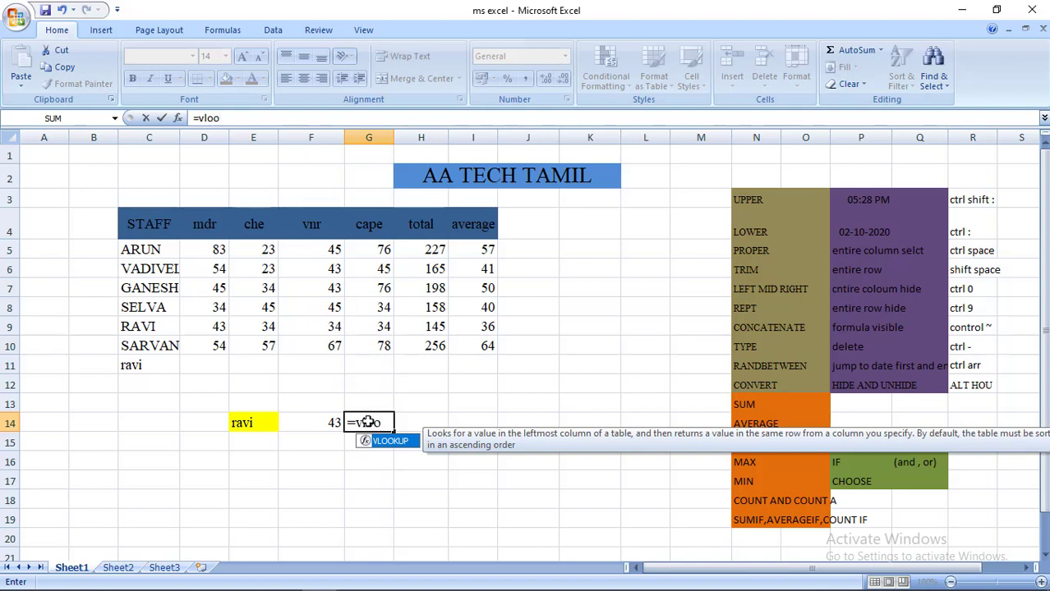
type("kup")
type("(")
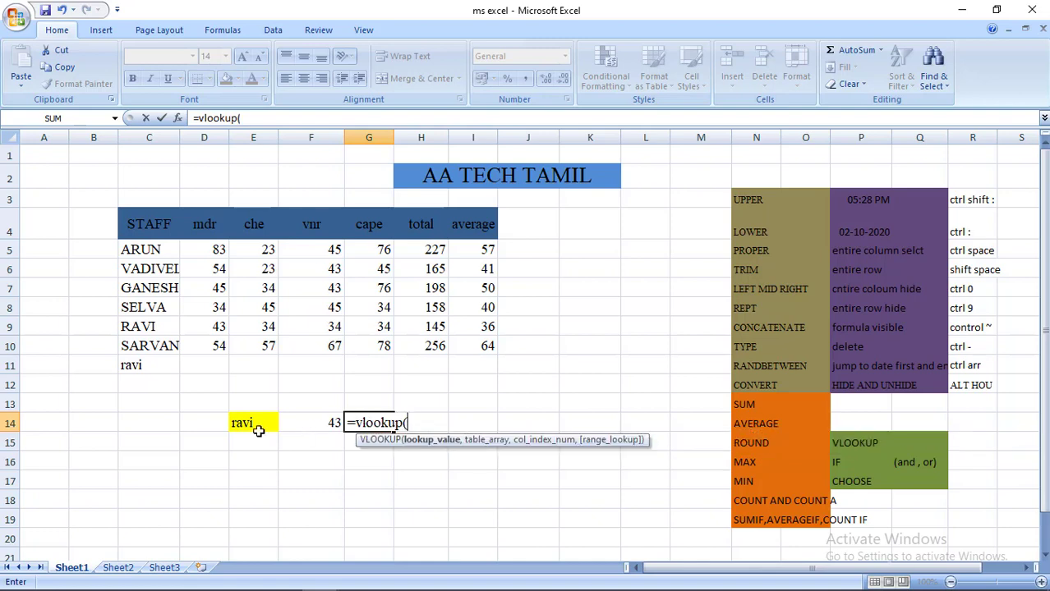
left_click(258, 428)
type(",")
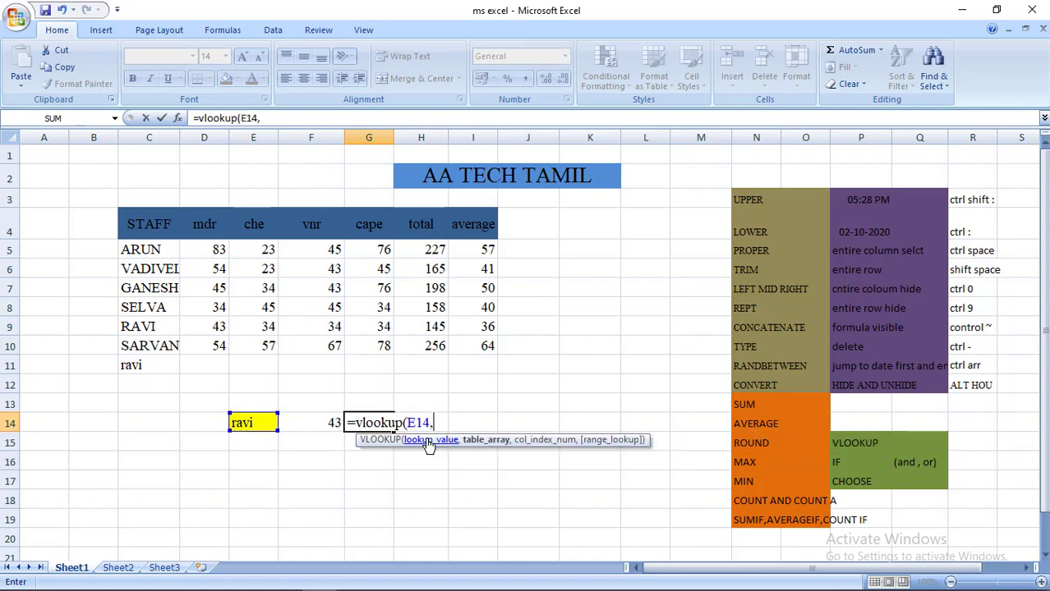
left_click(154, 249)
mouse_move(154, 249)
left_mouse_down()
mouse_move(558, 255)
mouse_move(497, 355)
left_mouse_up()
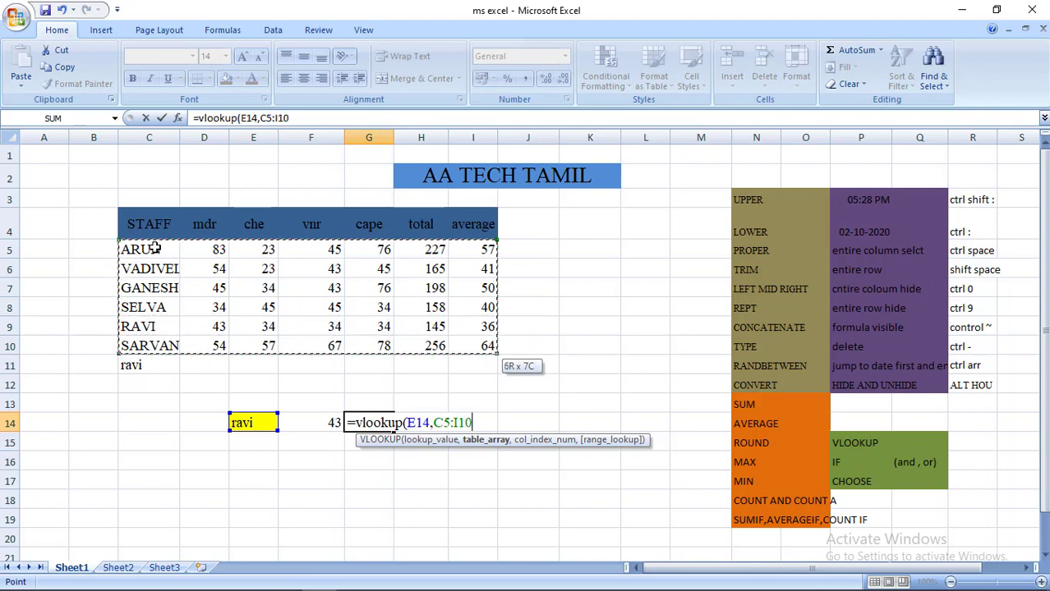
type(",3")
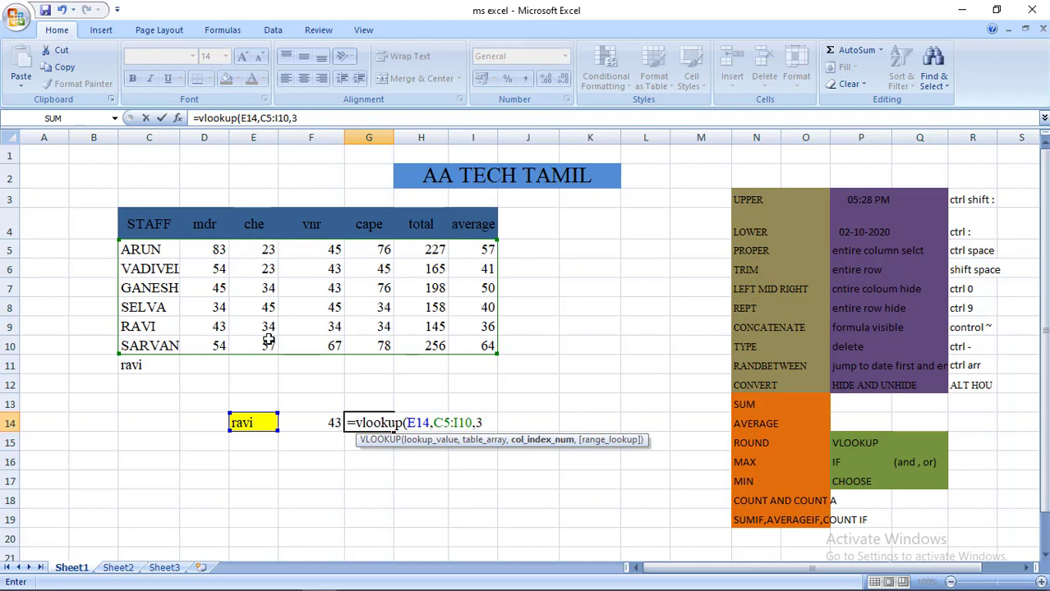
type(",0")
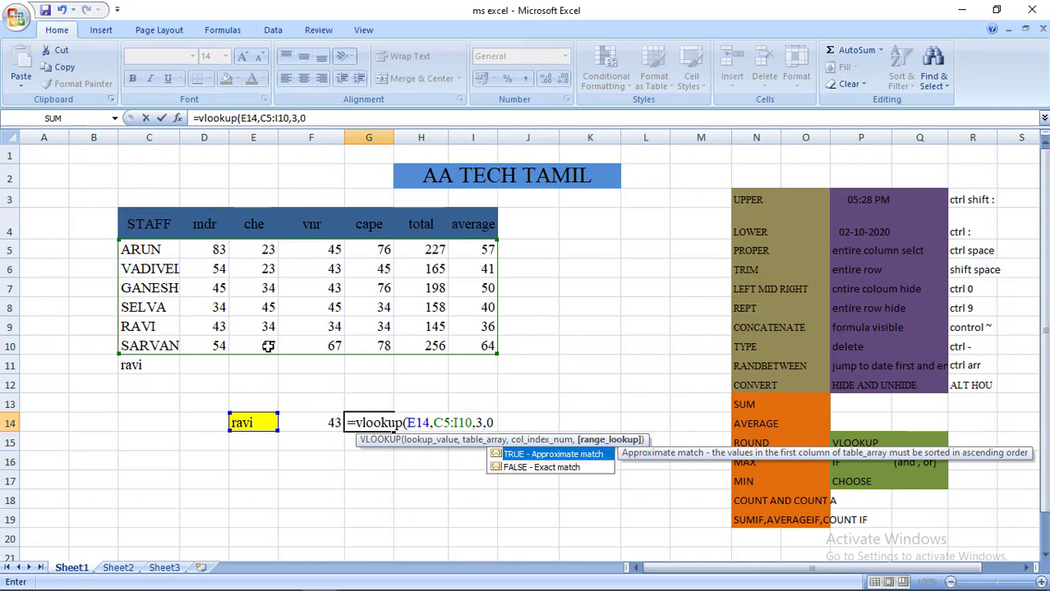
key("Tab")
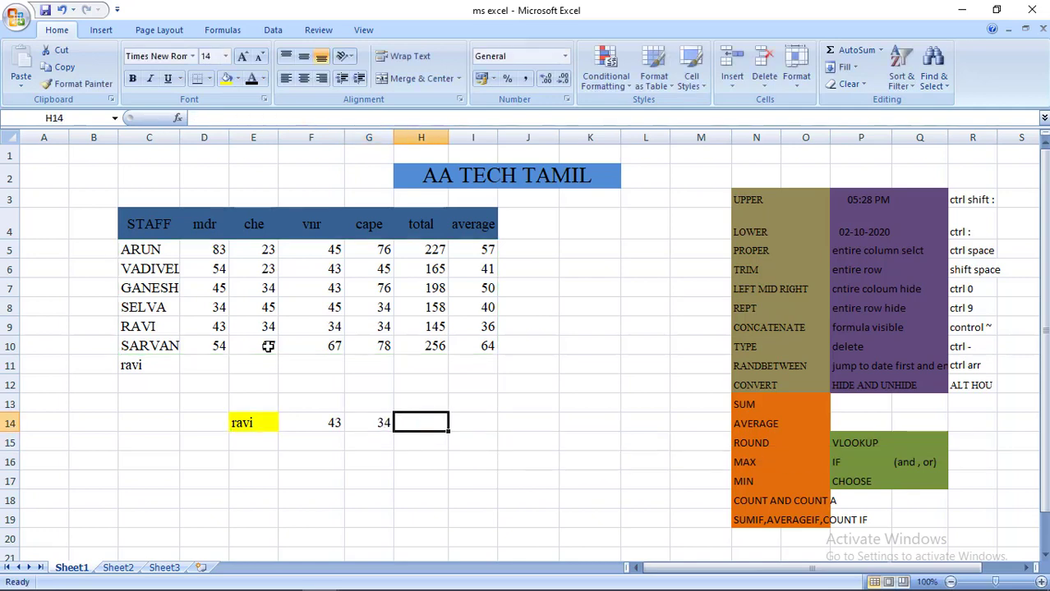
Enter a VLOOKUP of E14 over C5:I10, column 4, exact match in H14
type("=v")
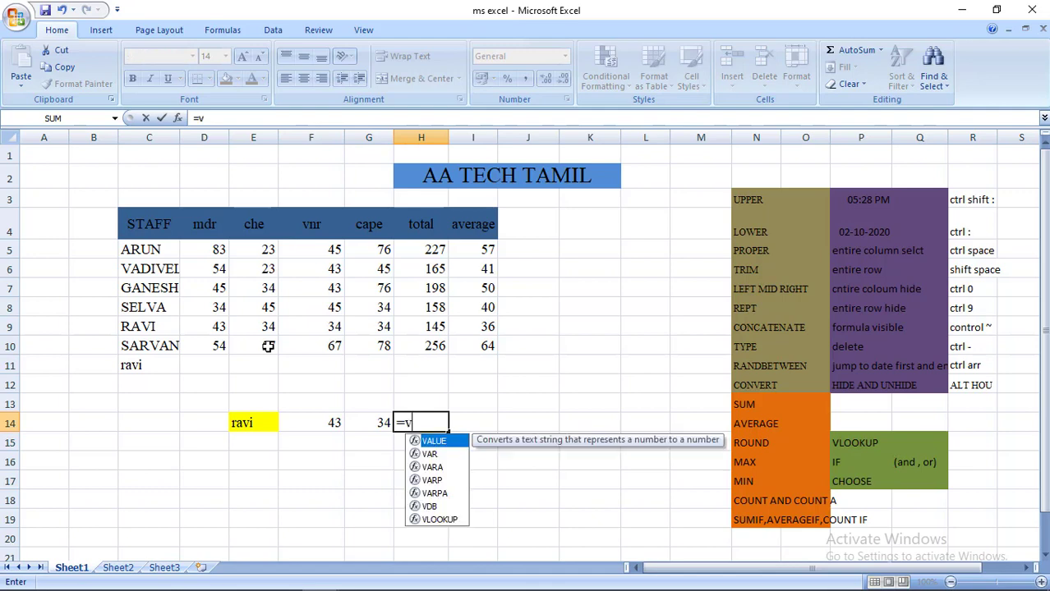
type("lookup")
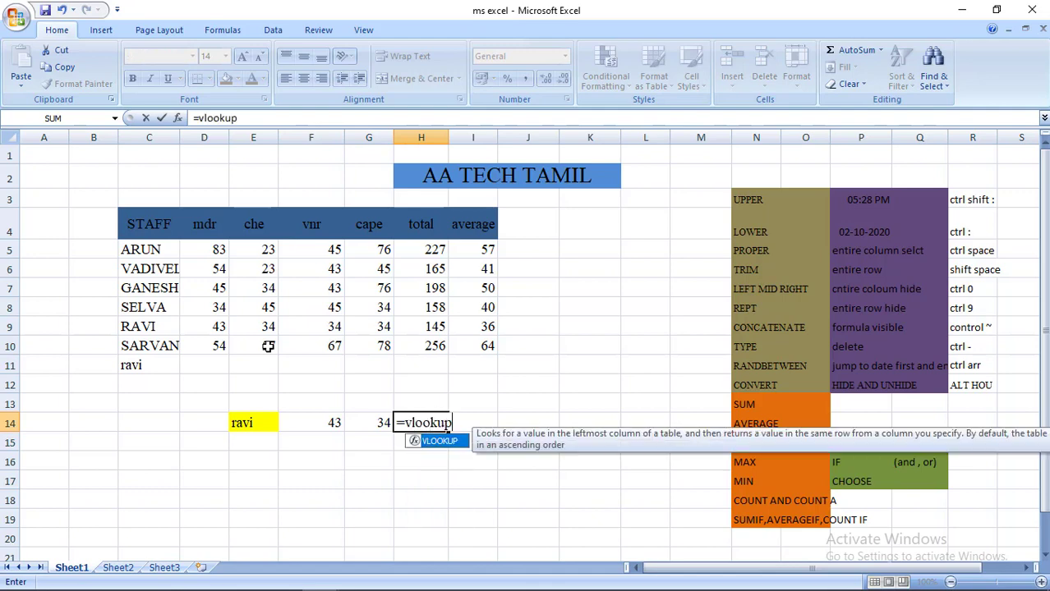
type("(")
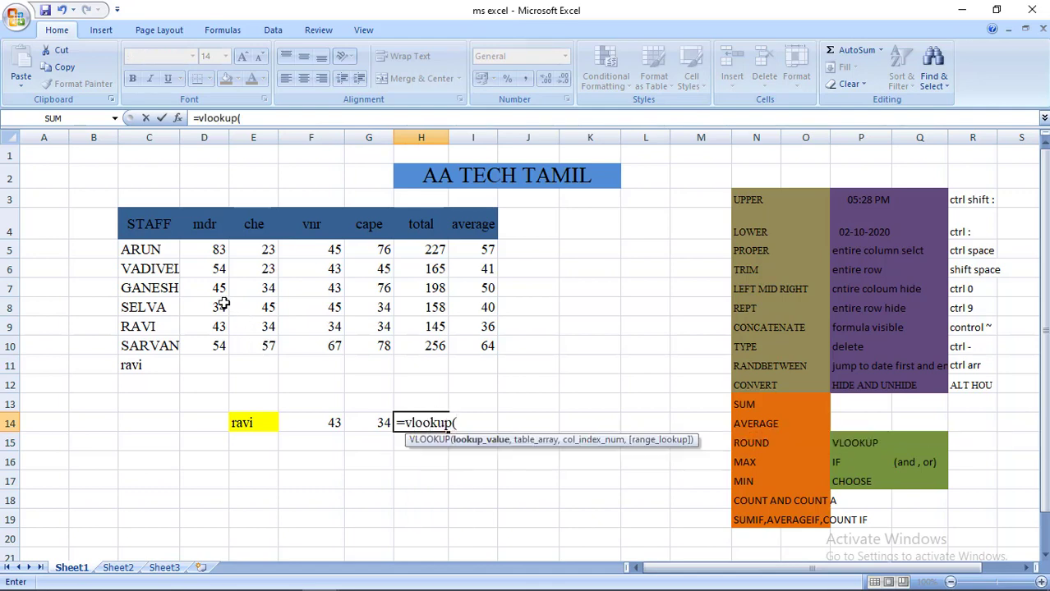
left_click(250, 424)
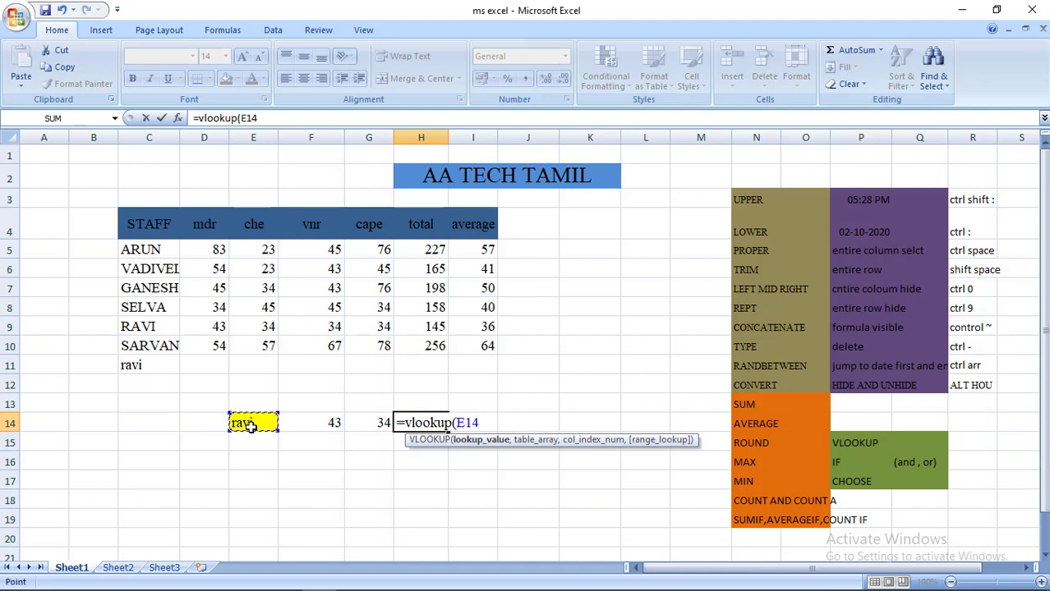
type(",")
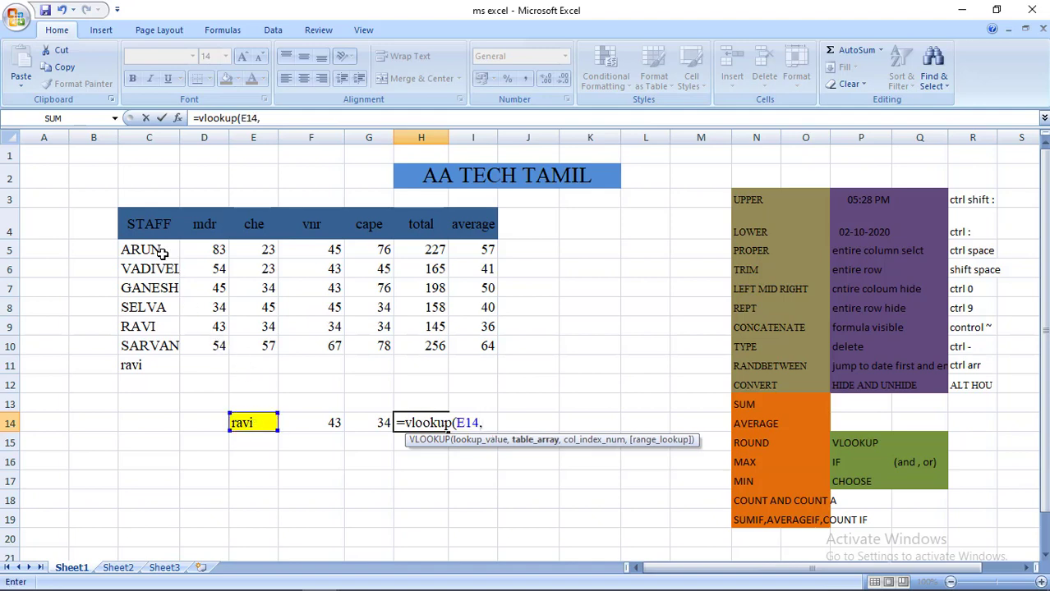
mouse_move(164, 255)
left_mouse_down()
mouse_move(386, 251)
mouse_move(497, 351)
left_mouse_up()
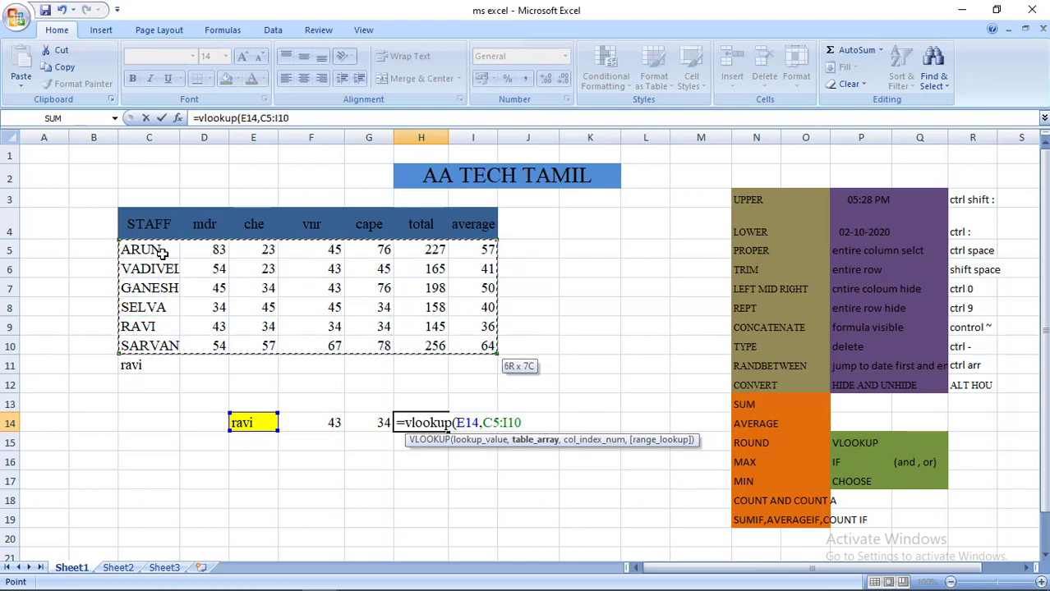
type(",")
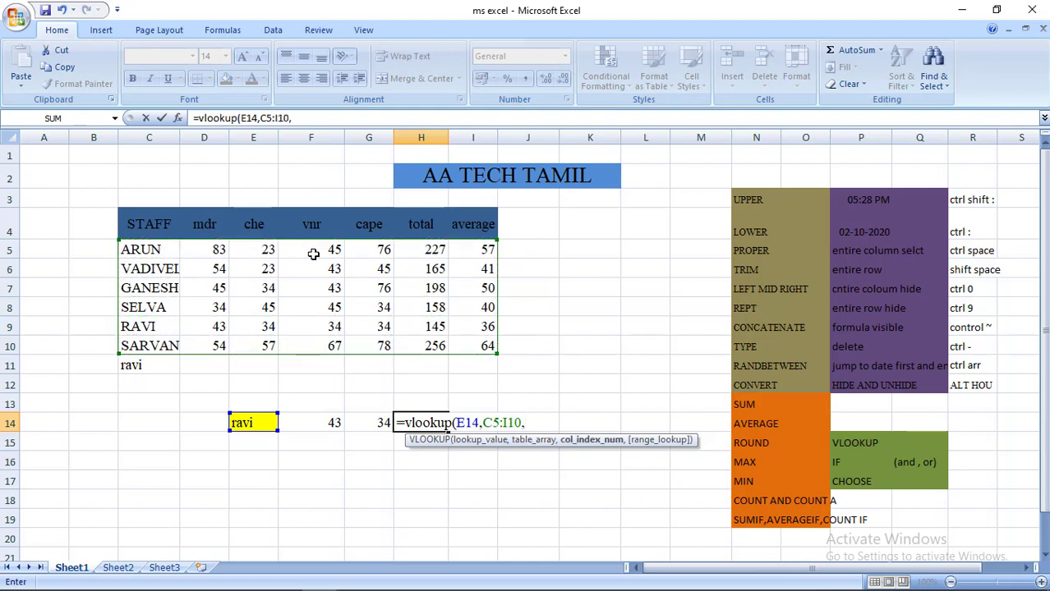
type("4,")
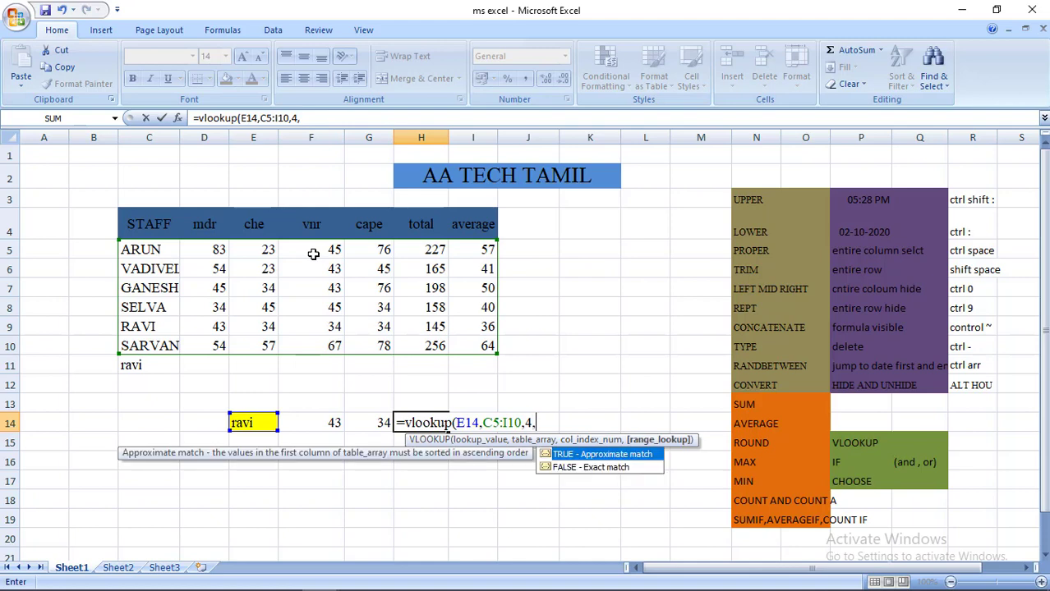
type("0)")
key("Return")
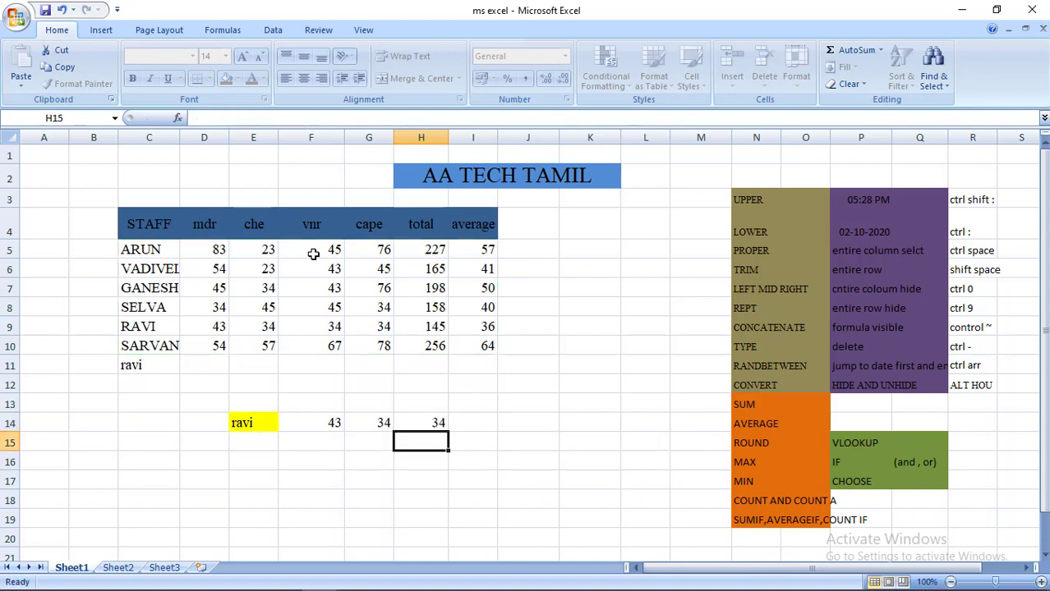
key("Up")
key("Right")
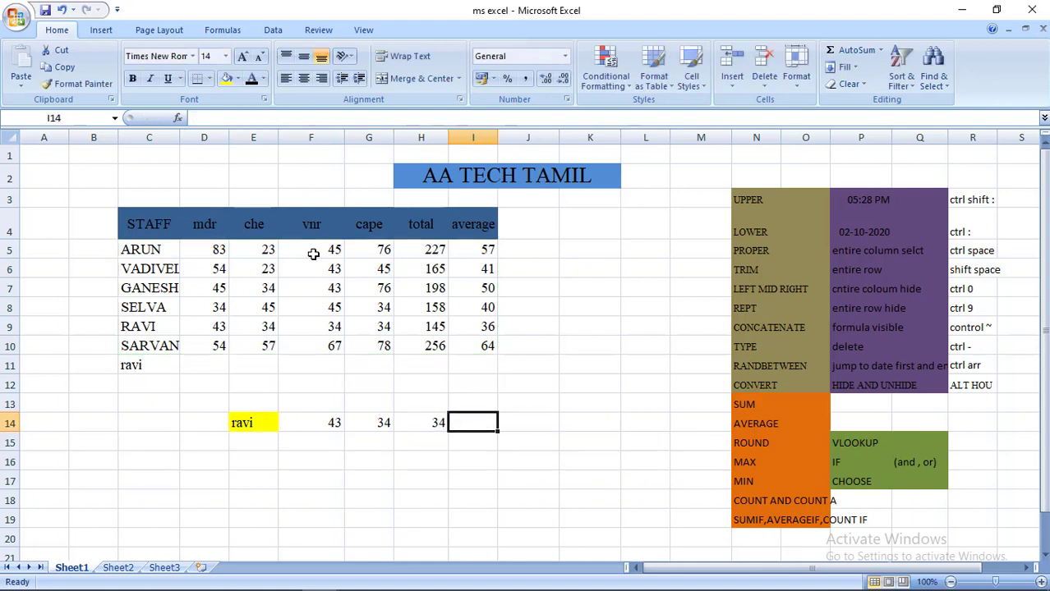
Enter =vlookup(E14,C5:I10,5,0) in I14, returning ravi's cape mark of 34
type("=vloo")
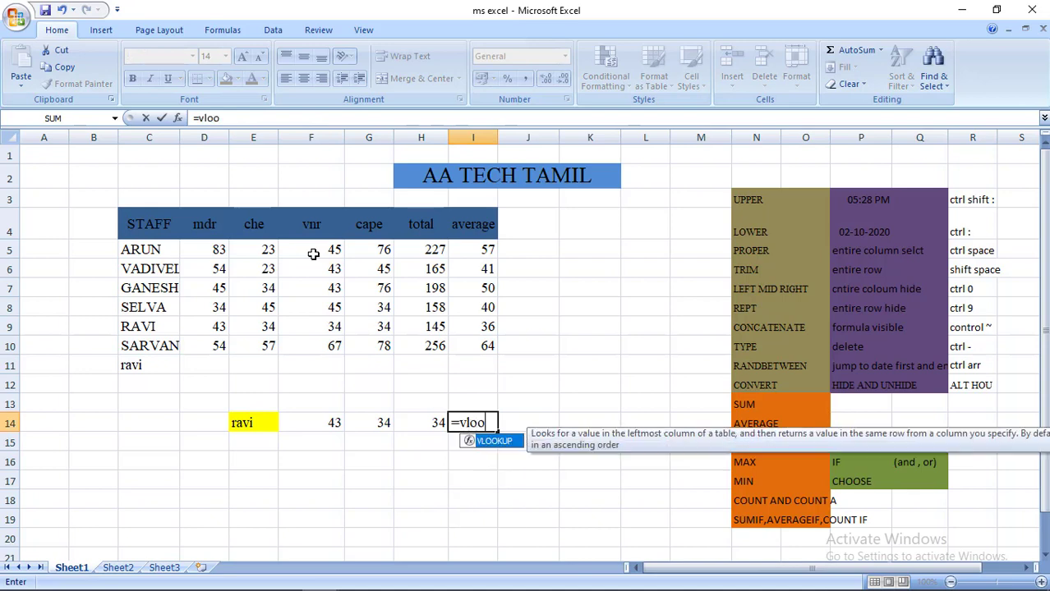
type("kup(")
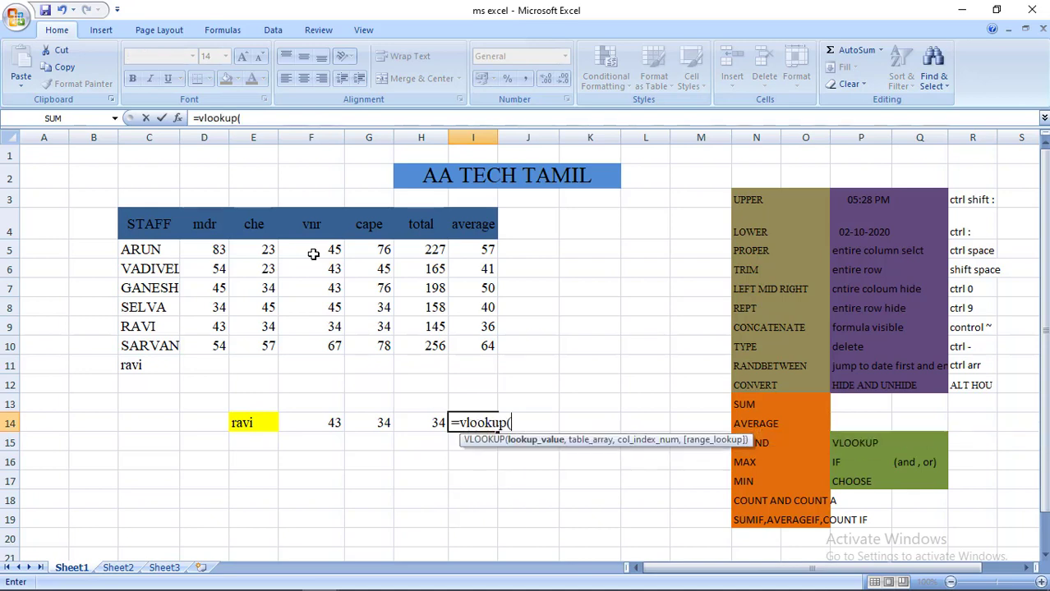
left_click(257, 425)
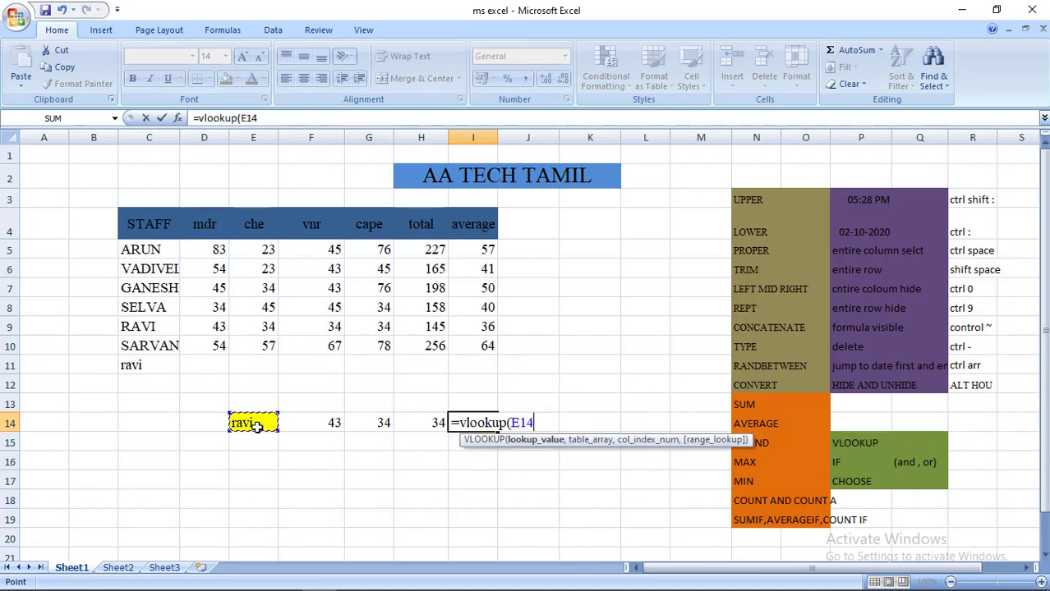
type(",")
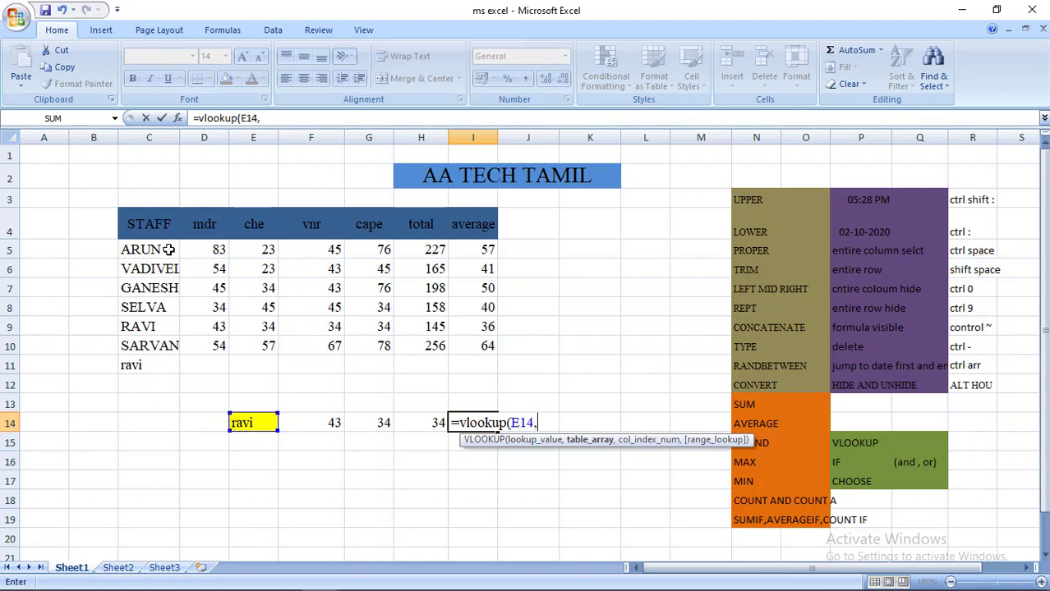
left_click(168, 249)
key("shift+Right")
key("shift+Right")
key("shift+Right")
key("shift+Right")
key("shift+Right")
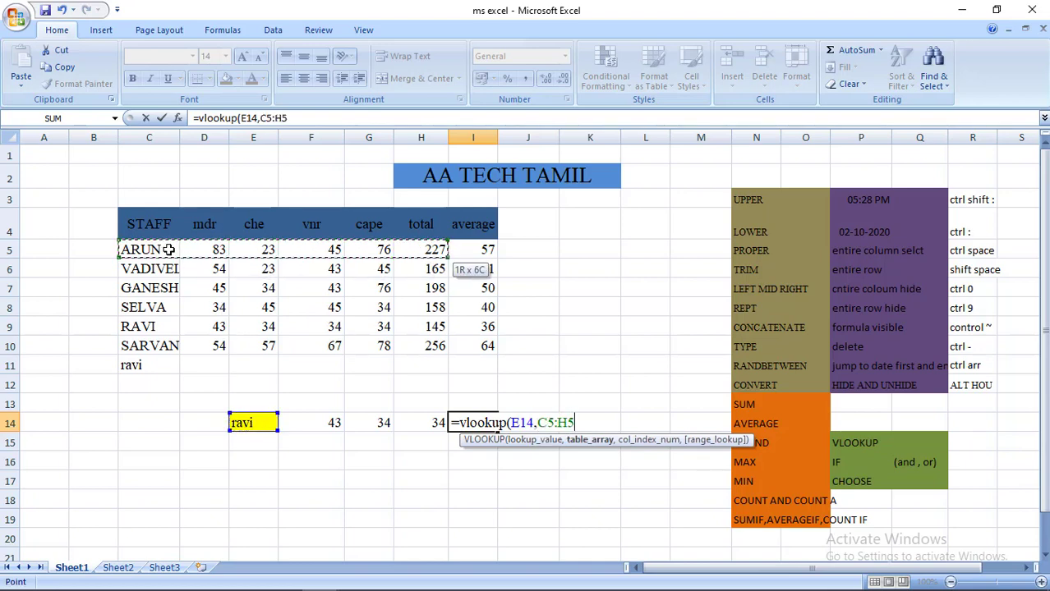
key("shift+Right")
key("shift+Down")
key("shift+Down")
key("shift+Down")
key("shift+Down")
key("shift+Down")
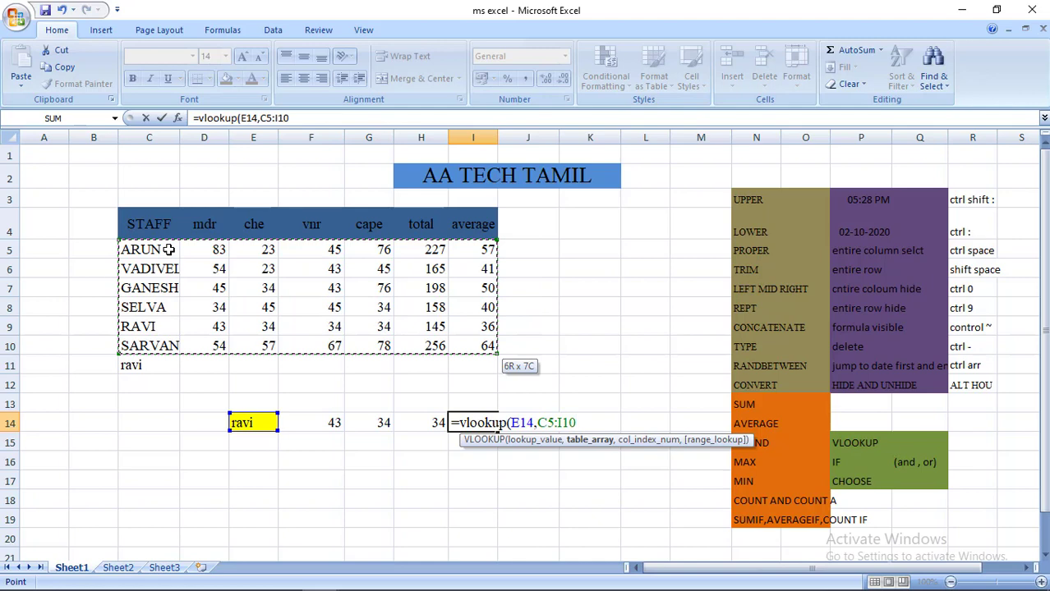
type(",5")
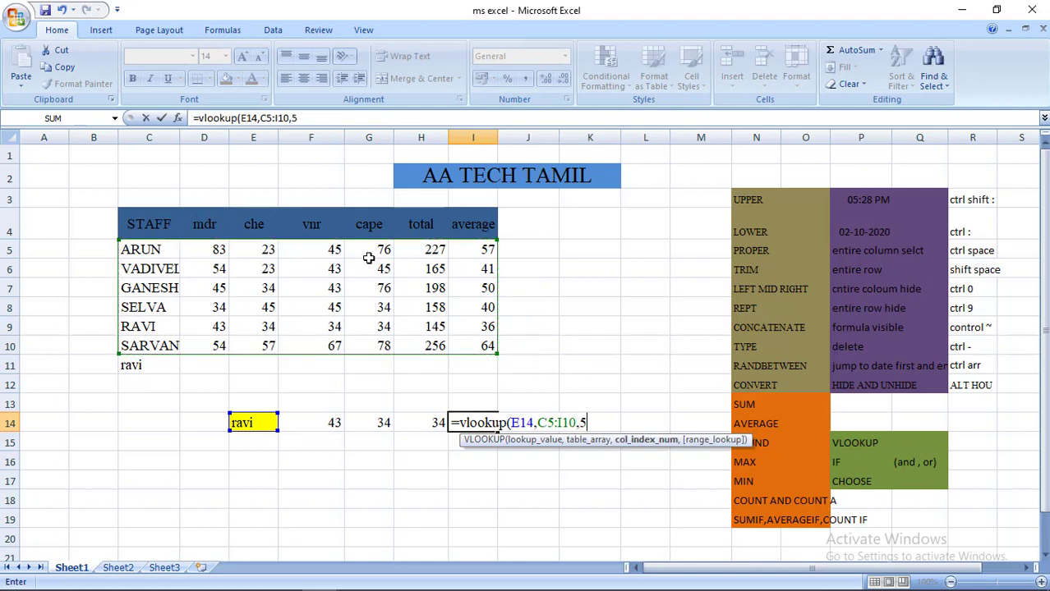
type(",0")
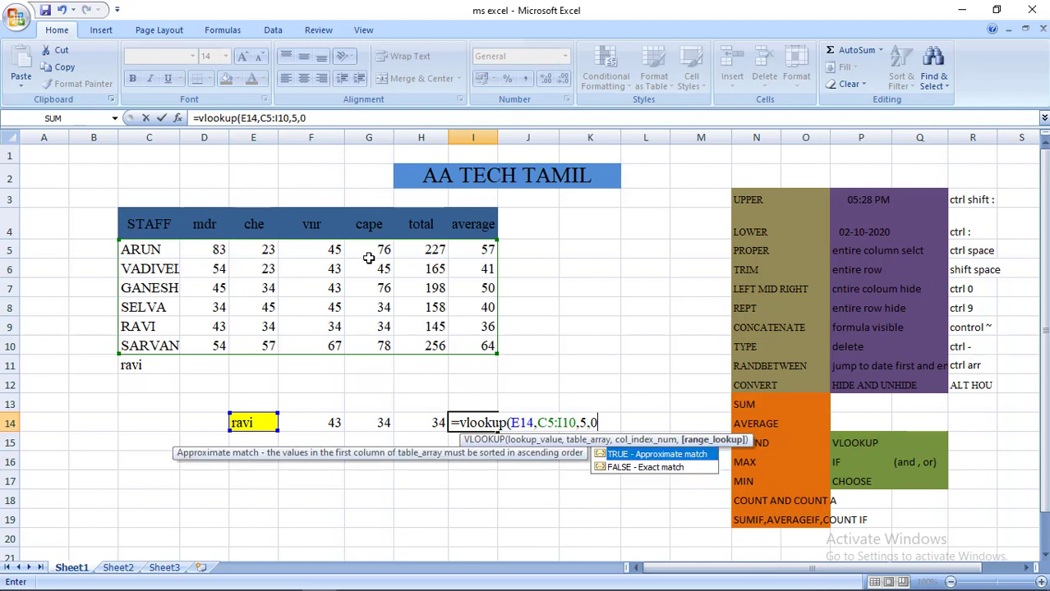
type(")")
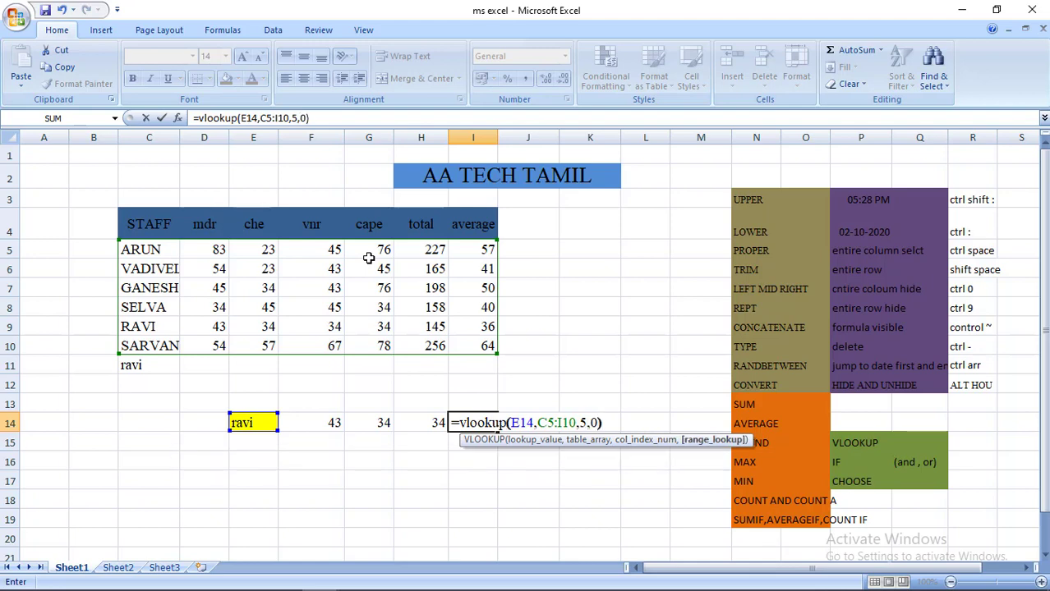
key("Return")
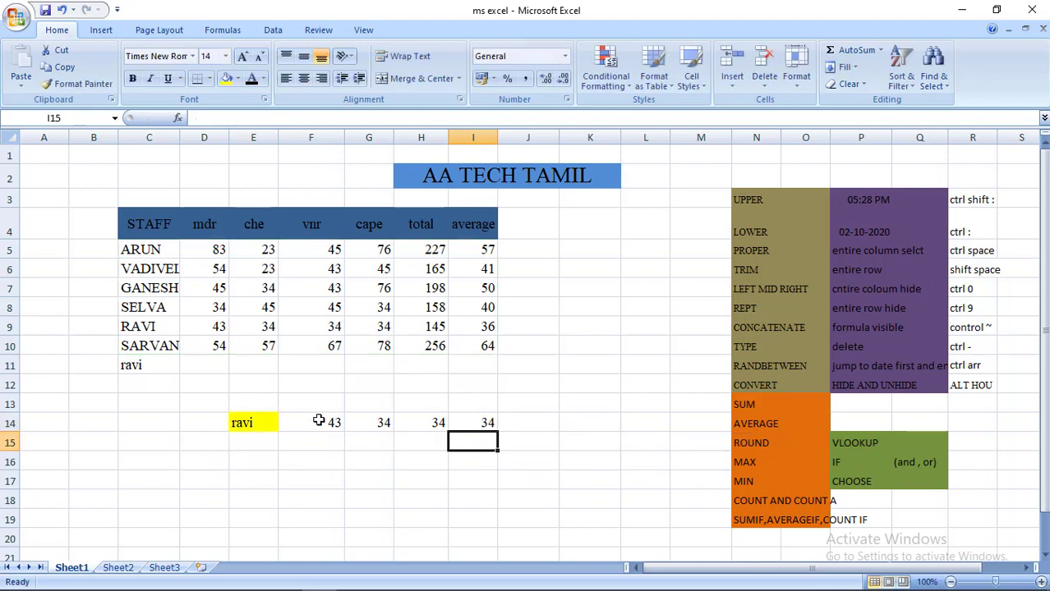
Review ravi's lookup formulas and results across row 14
left_click(319, 422)
left_click(364, 424)
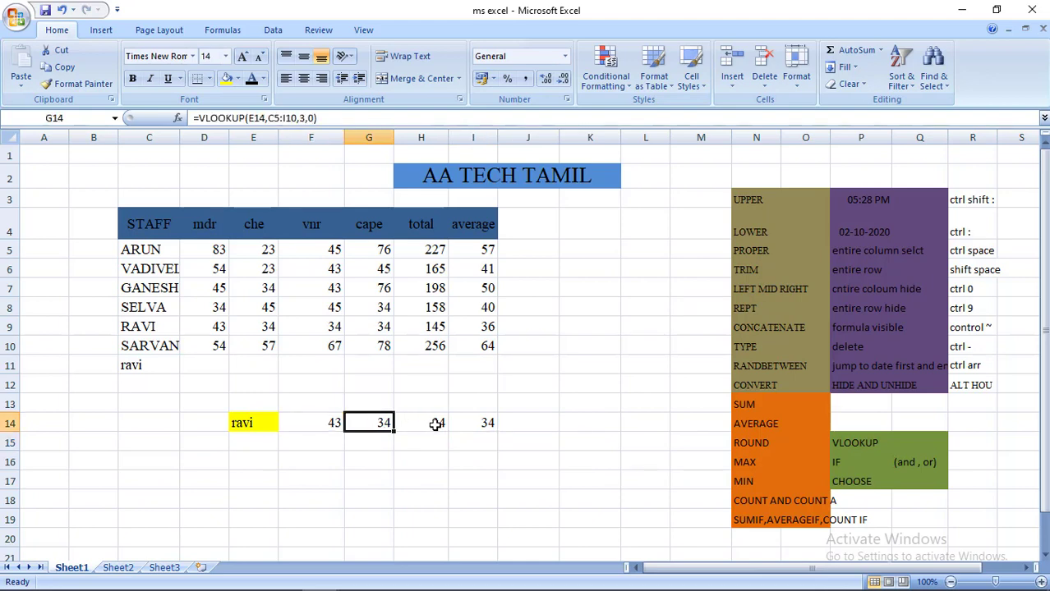
left_click(435, 423)
left_click(473, 425)
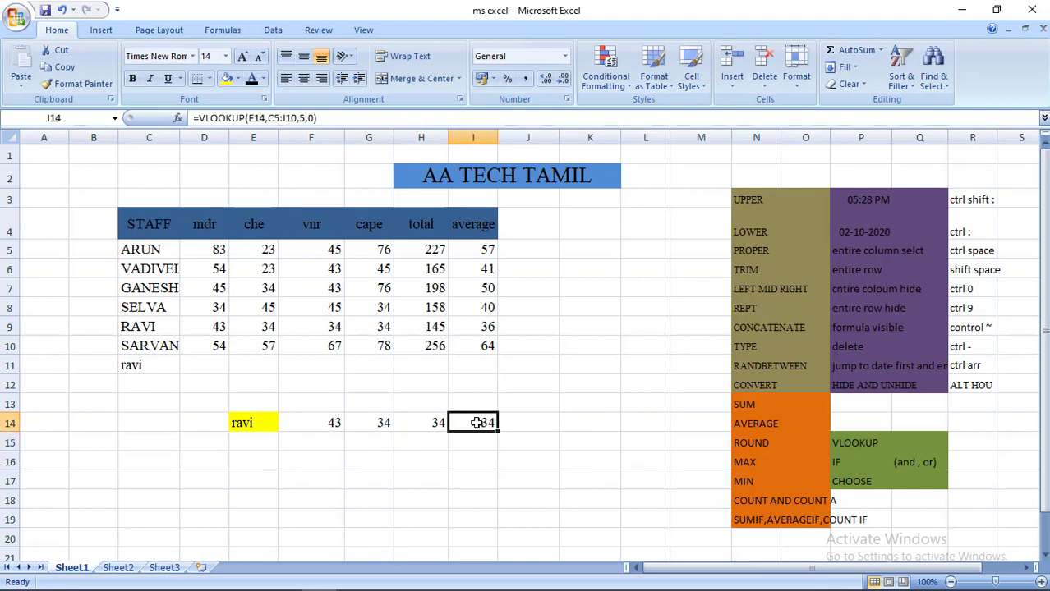
left_click(254, 428)
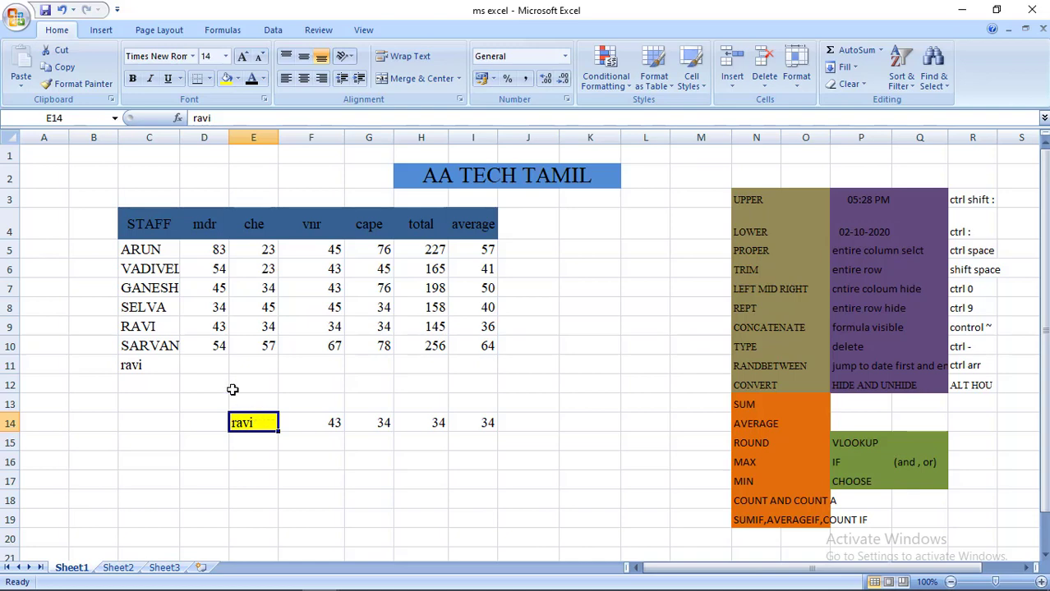
Clear the stray 'ravi' from C11 and change the E14 lookup name to 'selva'
left_click(163, 366)
key("BackSpace")
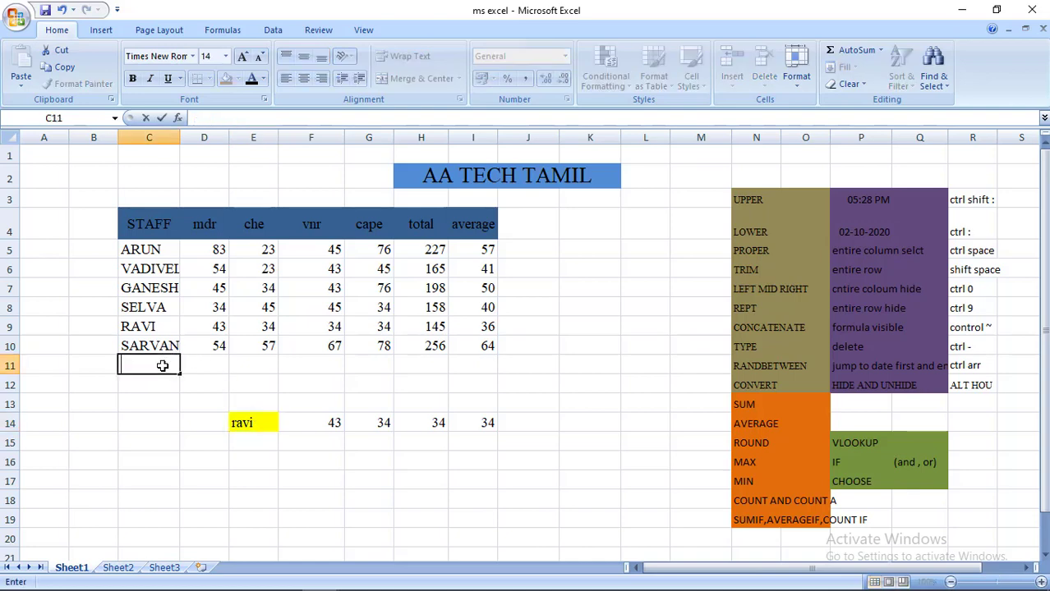
left_click(243, 422)
type("se")
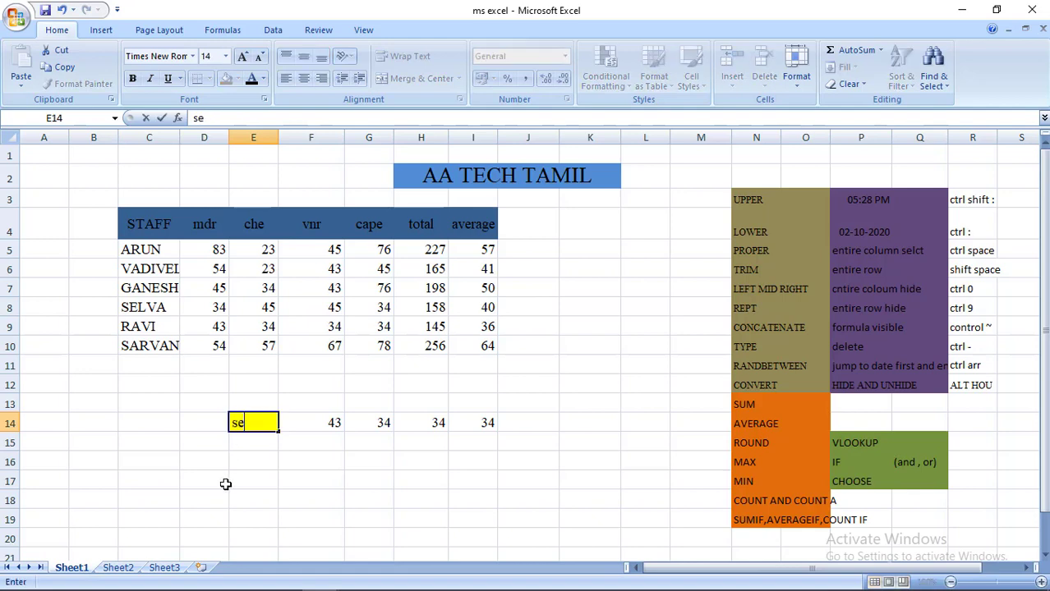
type("lva")
key("Tab")
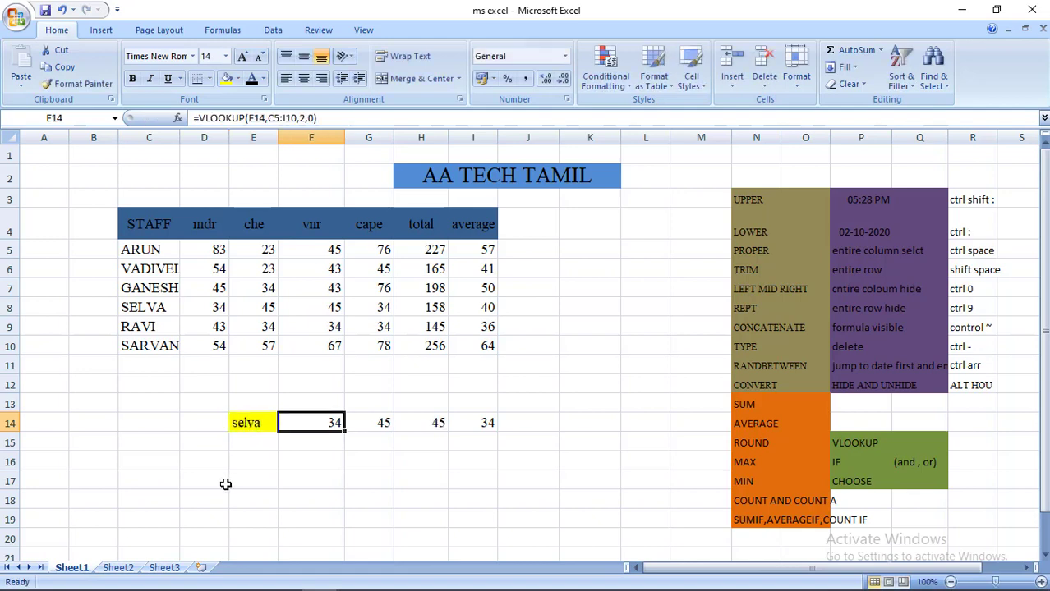
Step through F14:I14 comparing selva's results: 34, 45, 45 and 34
key("Right")
key("Right")
key("Right")
key("Left")
key("Left")
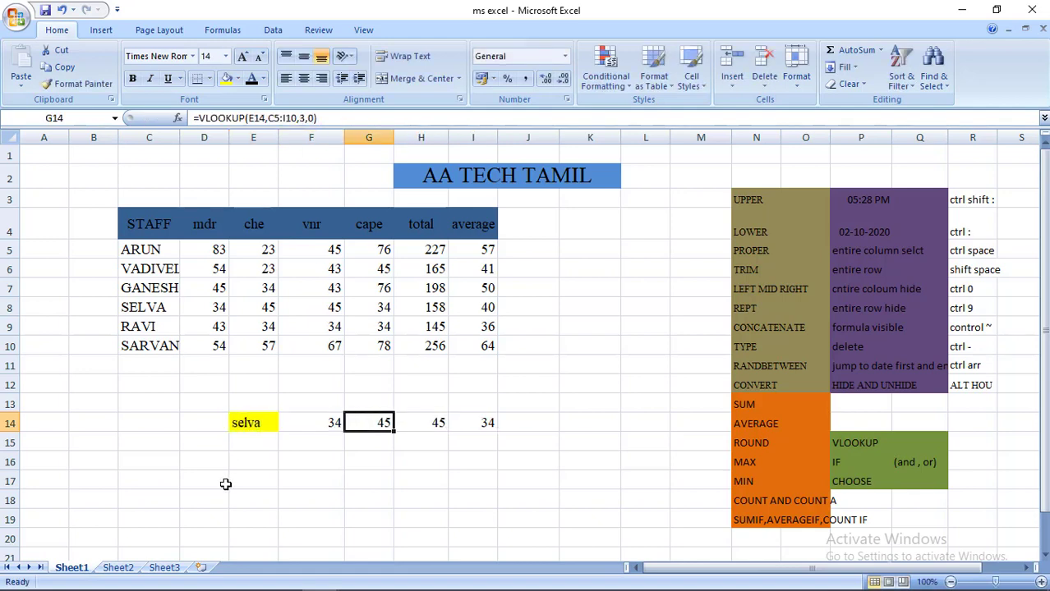
key("Left")
key("Right")
key("Left")
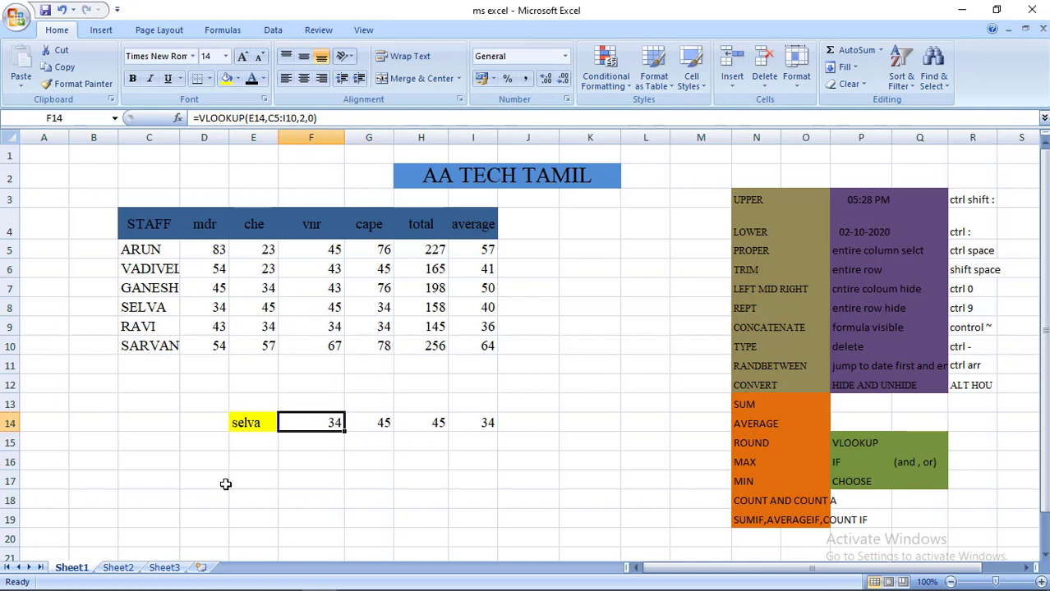
key("Right")
key("Right")
key("Right")
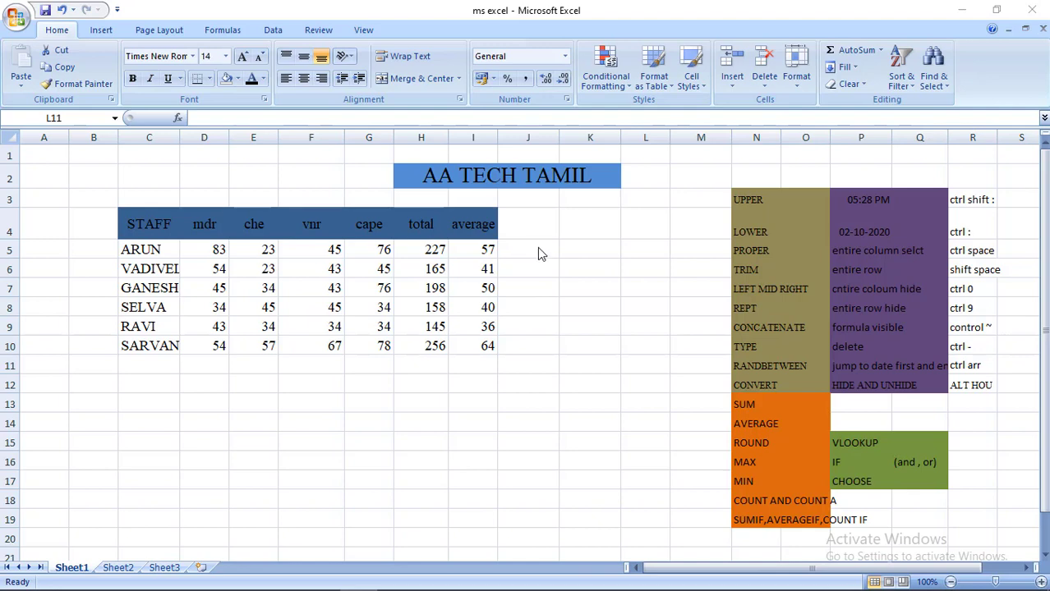
Enter =if(D5>40,"good","bad") in K5, showing 'good' for ARUN's mark of 83
left_click(580, 248)
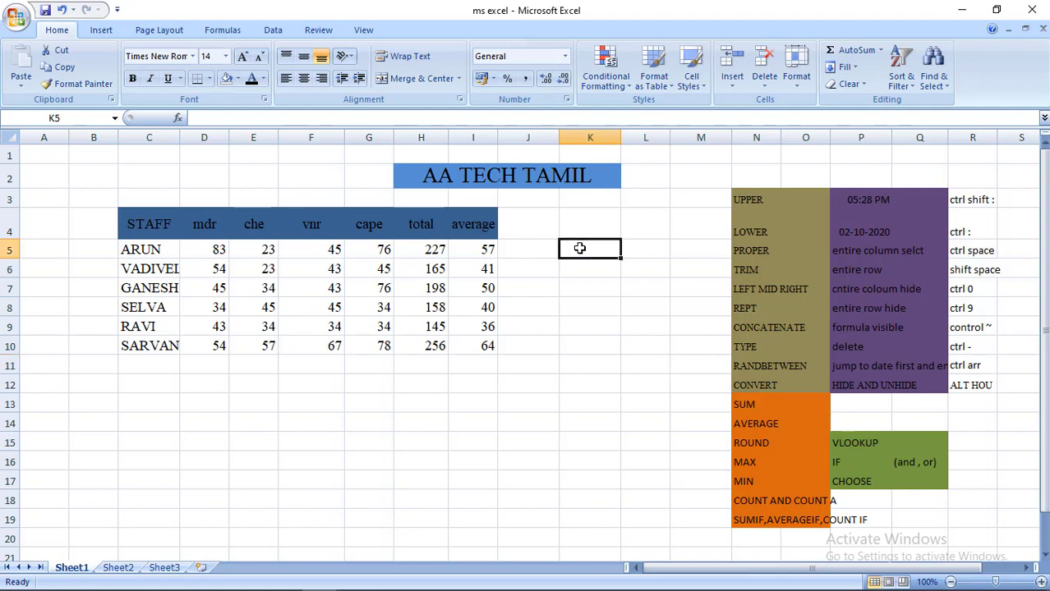
type("=")
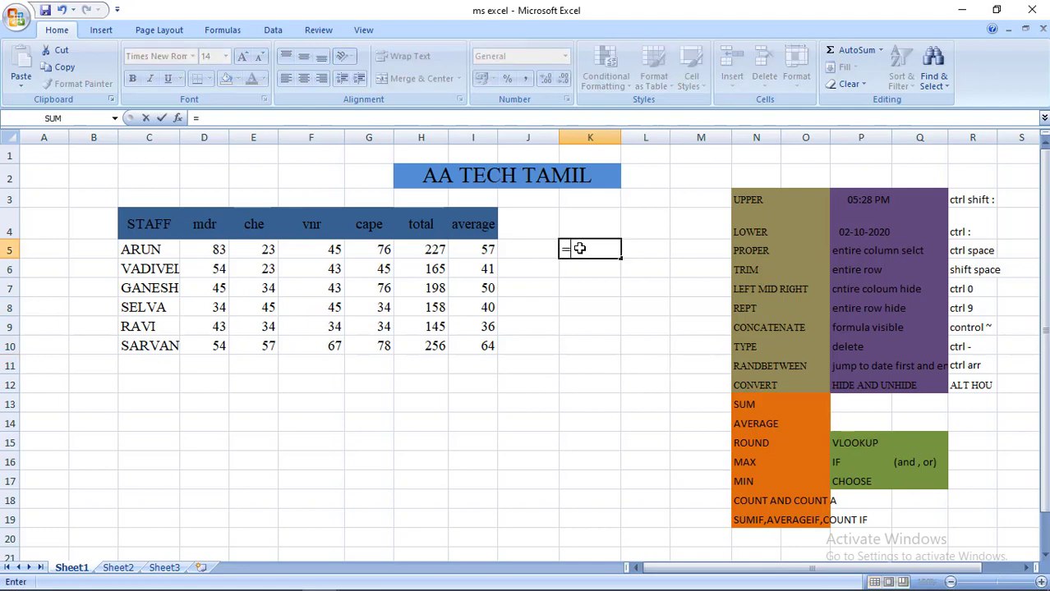
type("if")
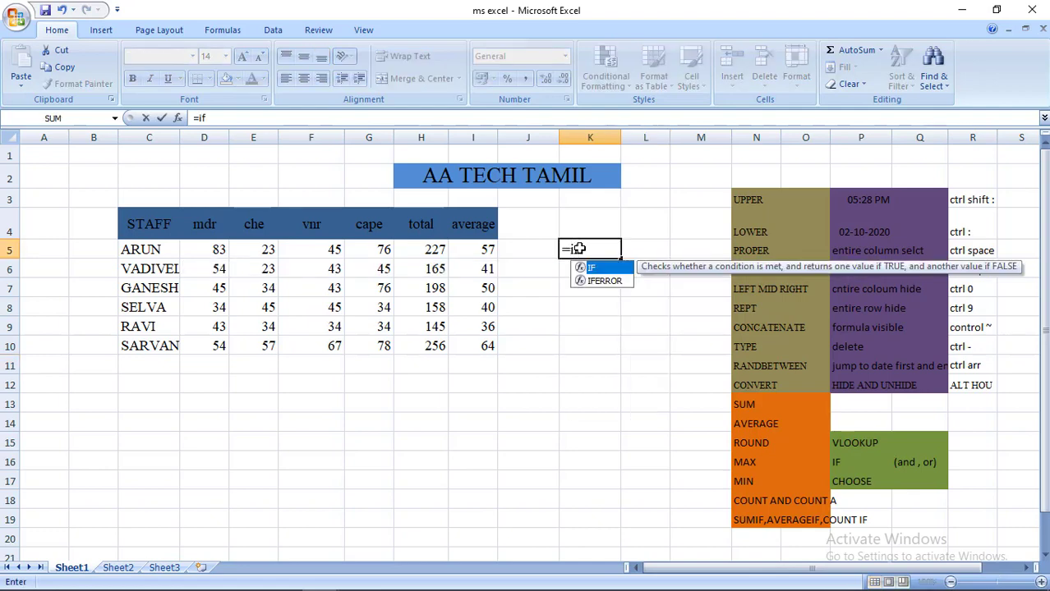
type("(")
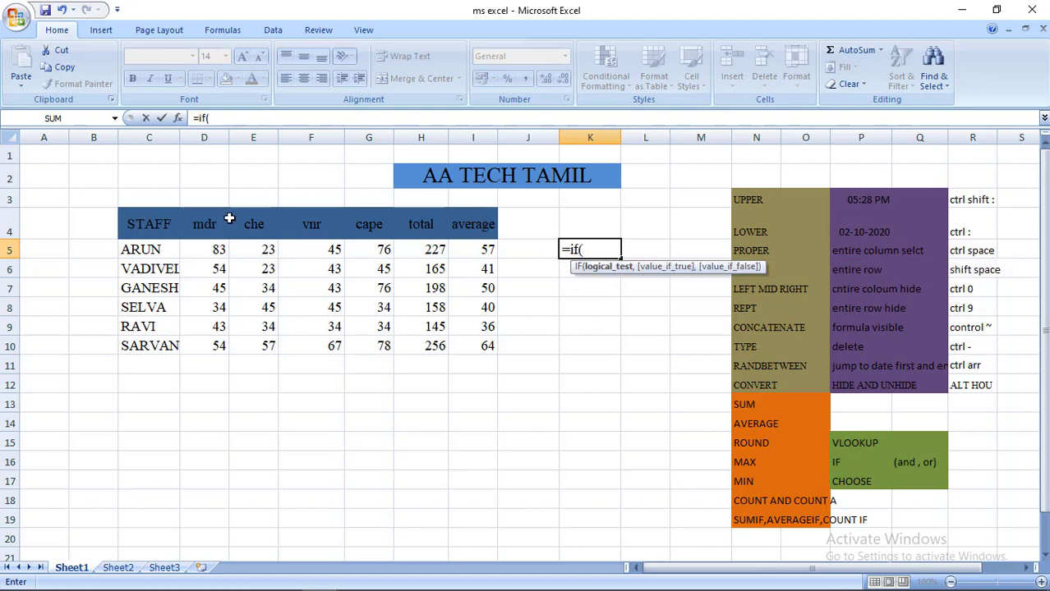
left_click(218, 246)
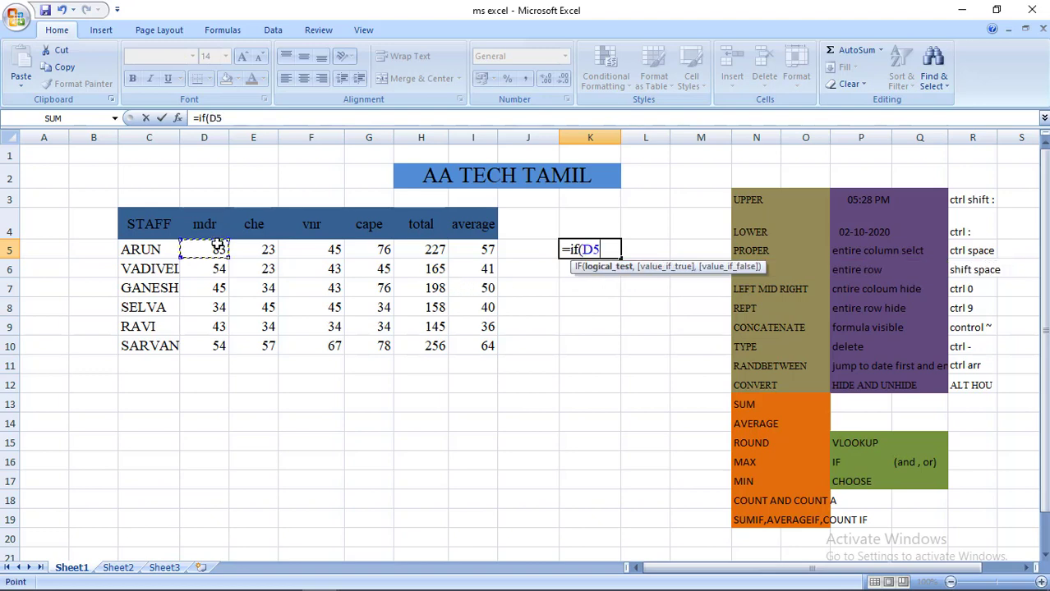
type(">")
type("4")
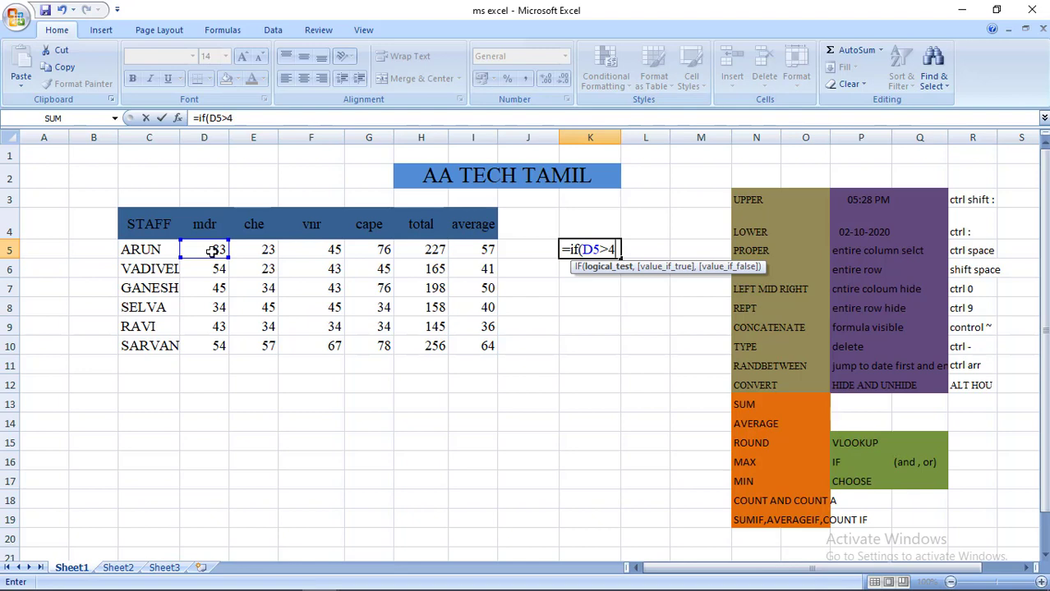
type("0,")
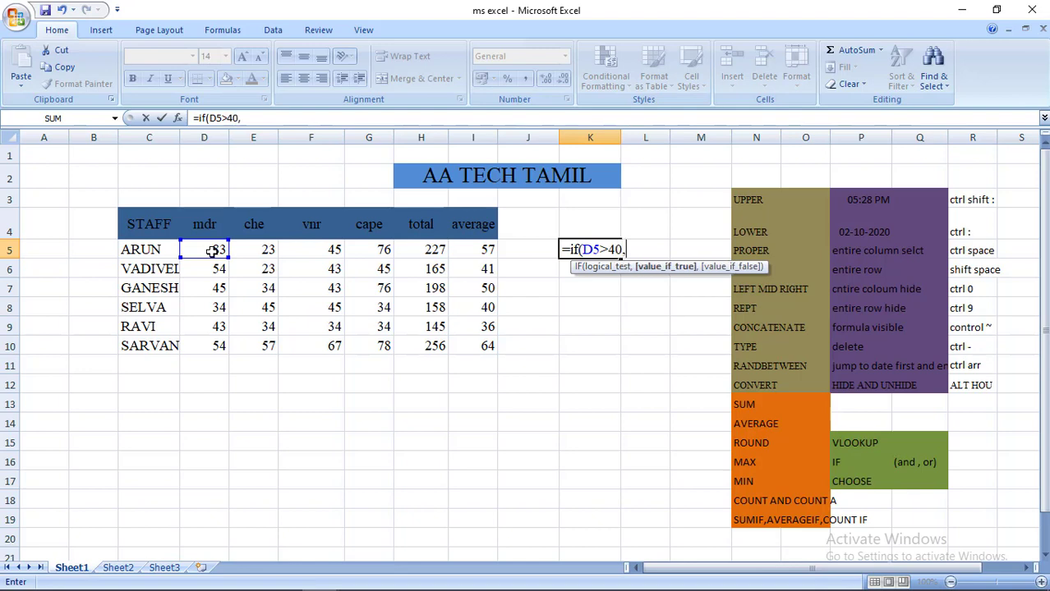
type("\"g")
type("ood")
type("\",")
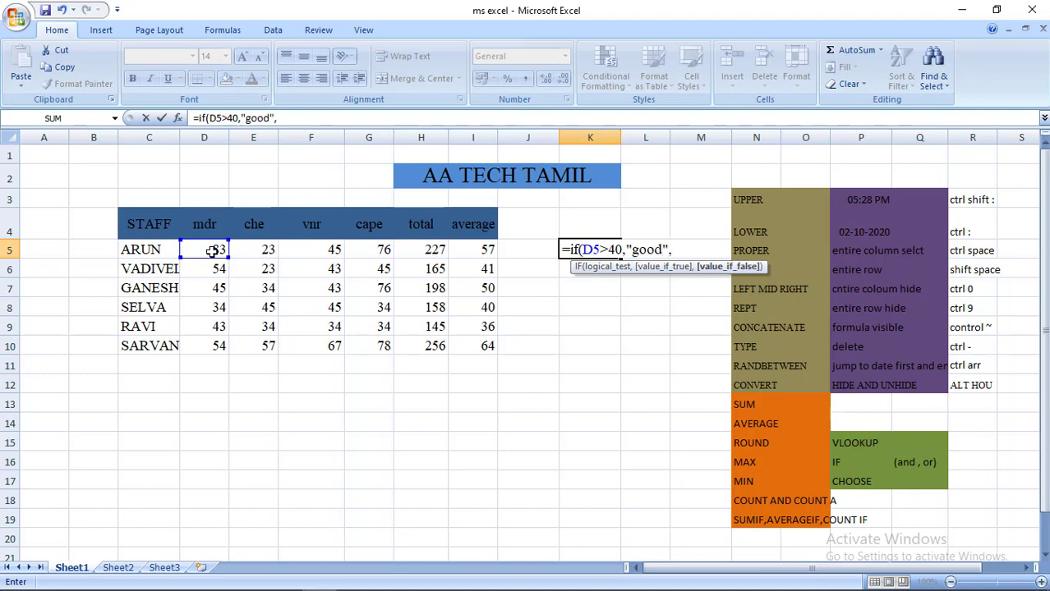
type("\"bad\"")
type(")")
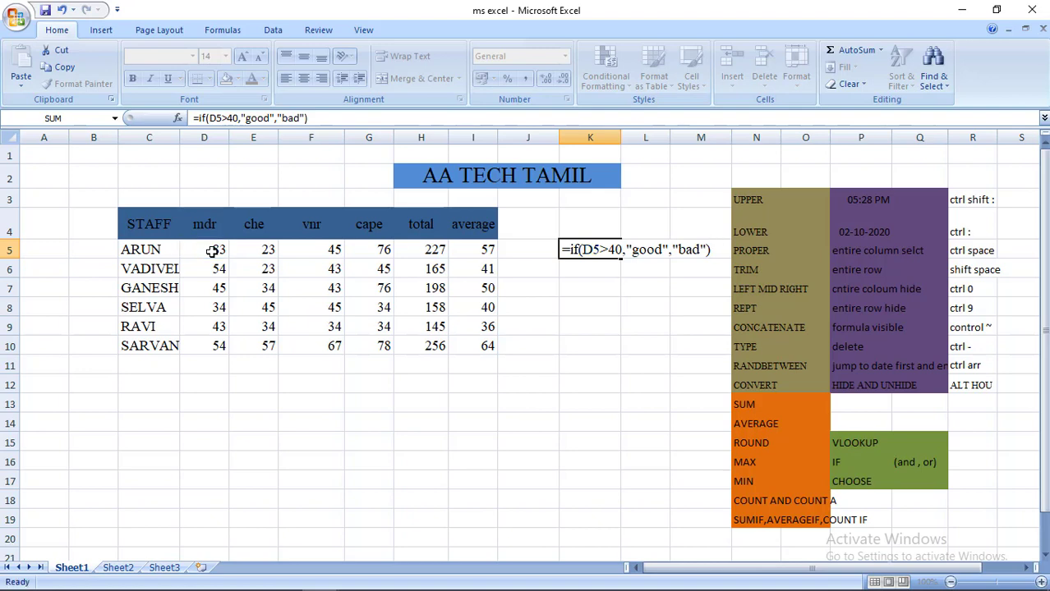
key("Return")
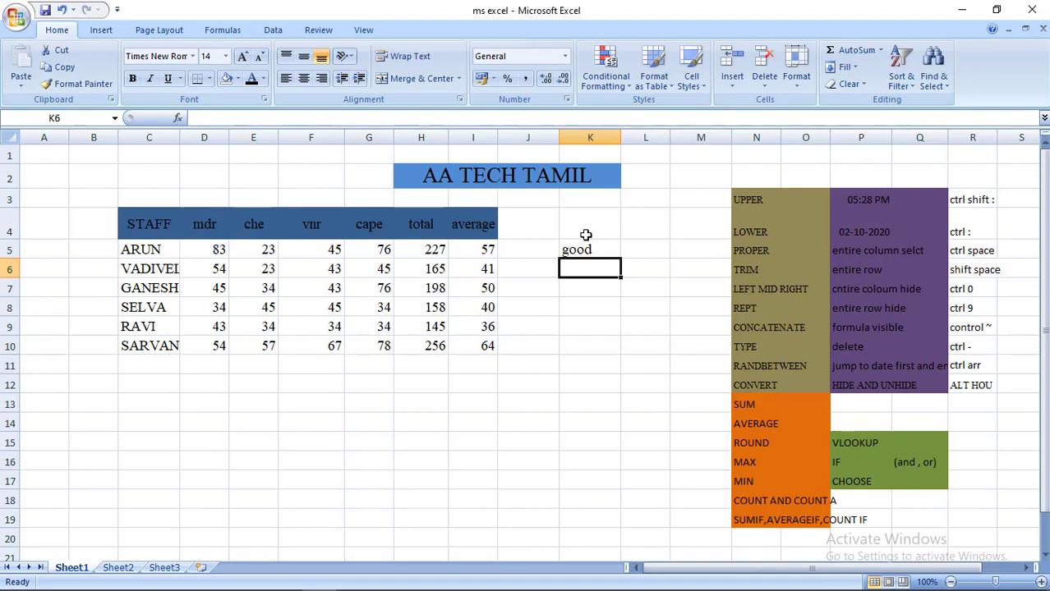
Fill the good/bad IF formula down to K10, then clear K5:K10
left_click(585, 248)
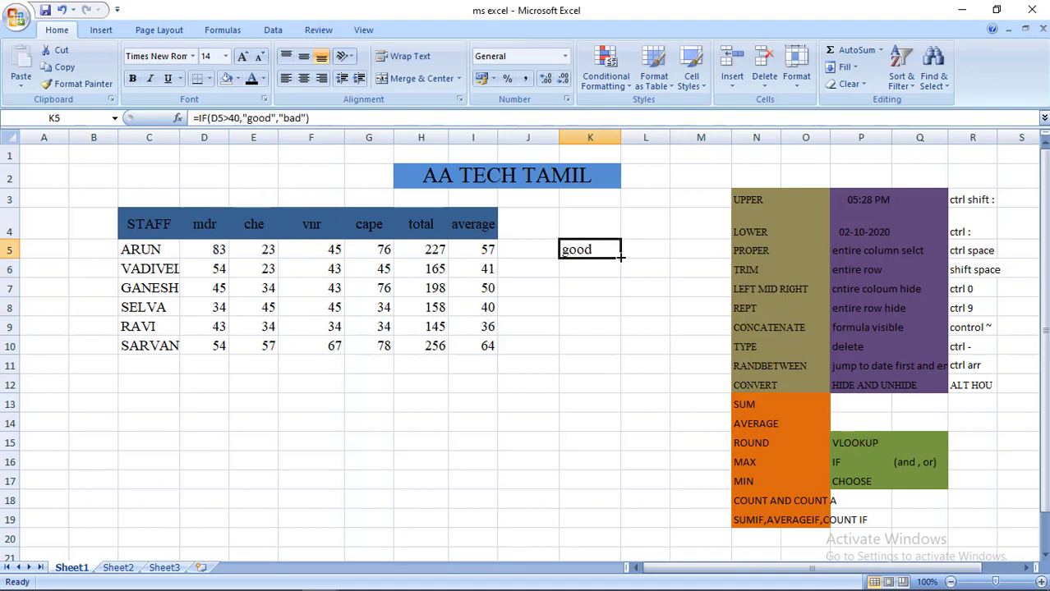
left_click_drag(615, 259, 622, 345)
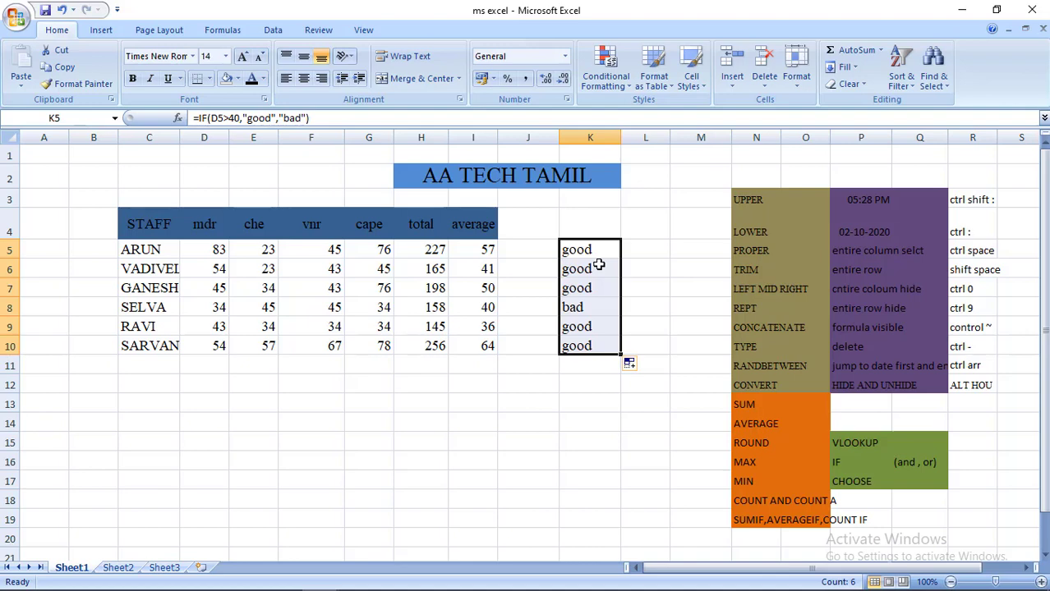
key("Delete")
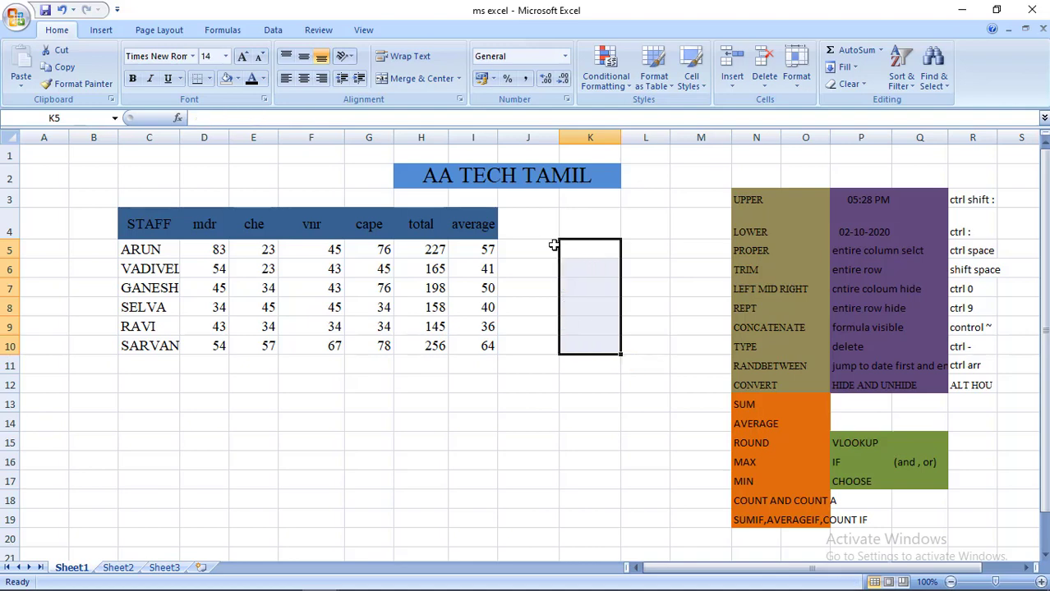
left_click(546, 246)
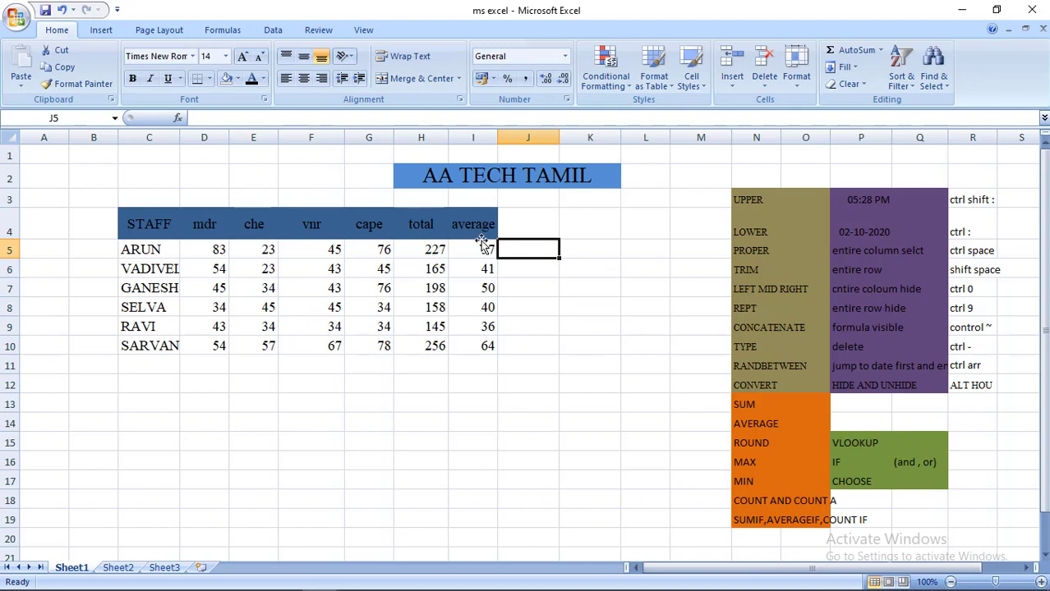
left_click(212, 249)
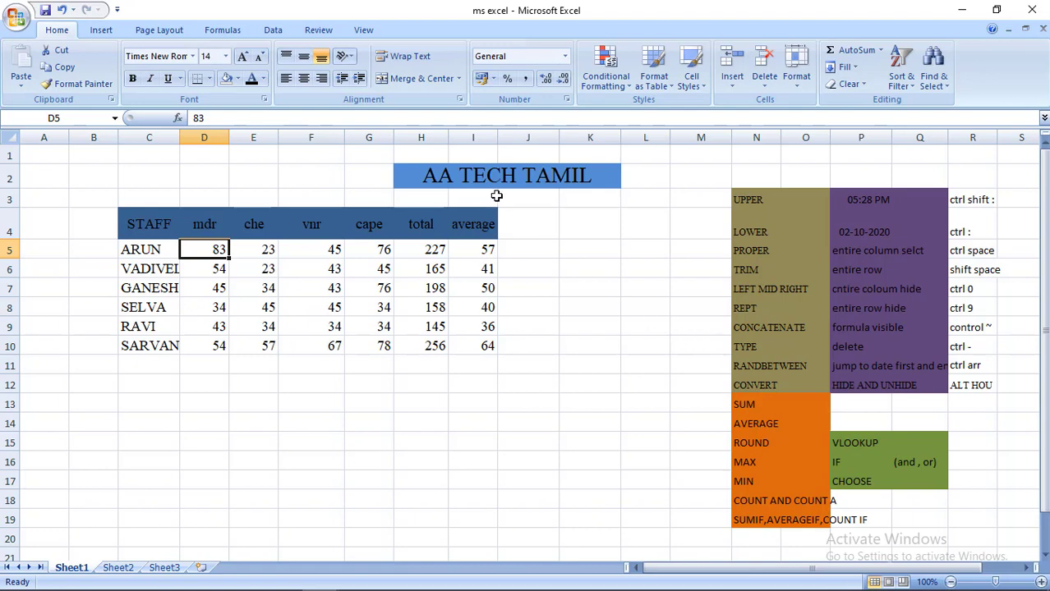
left_click(523, 243)
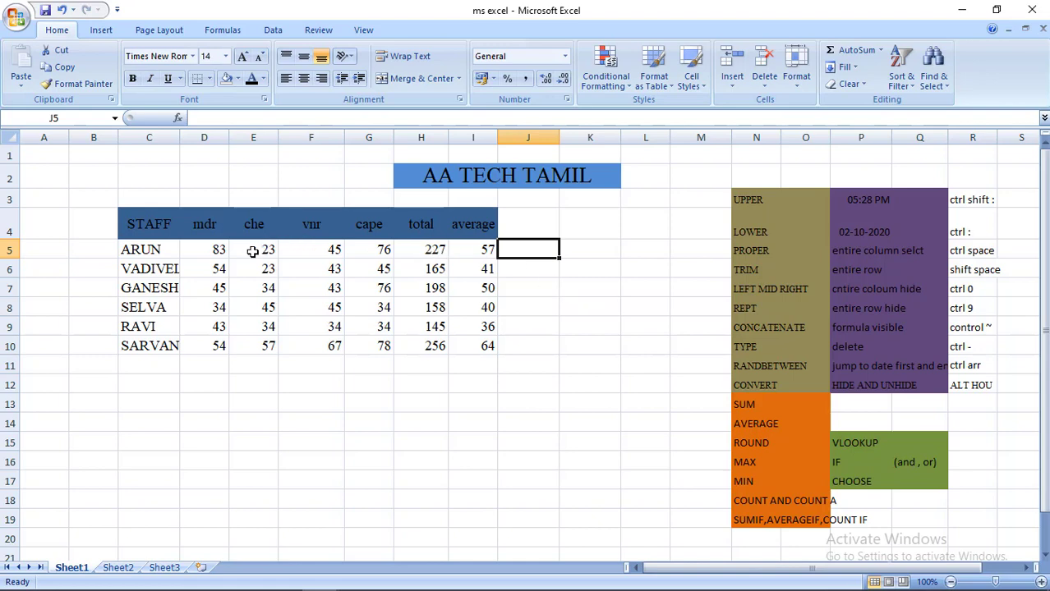
left_click(315, 255)
left_click(381, 256)
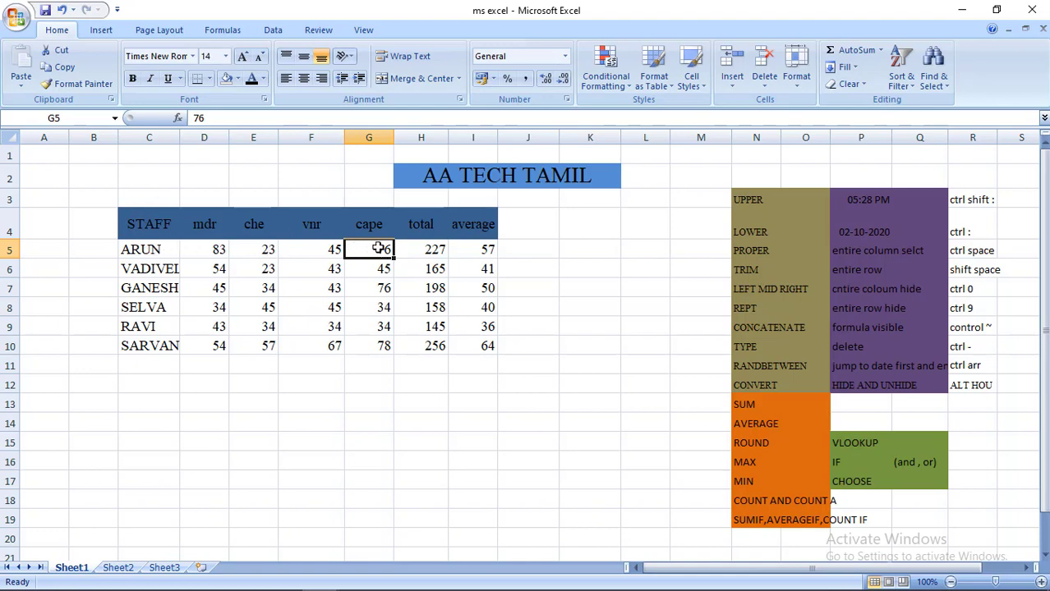
left_click(551, 250)
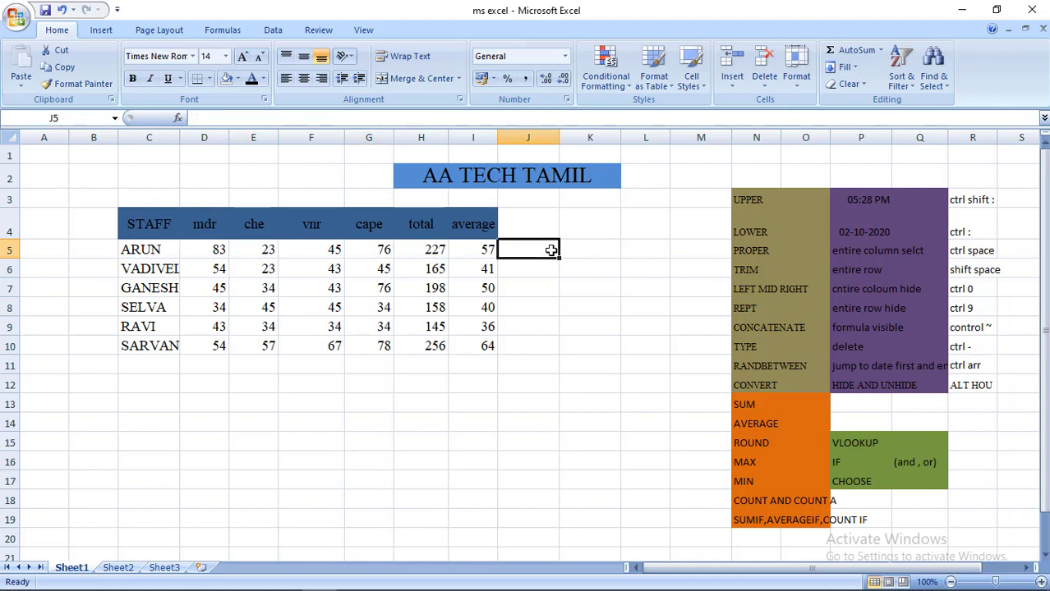
Start the J5 IF(AND) formula with the conditions D5>40, E5>30 and F5>40
type("=")
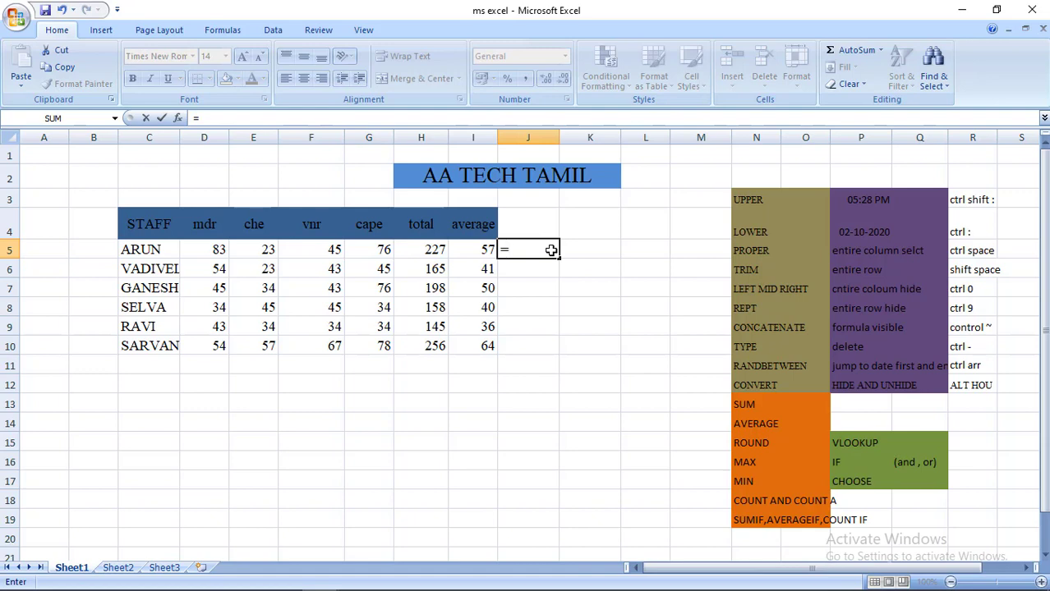
type("if")
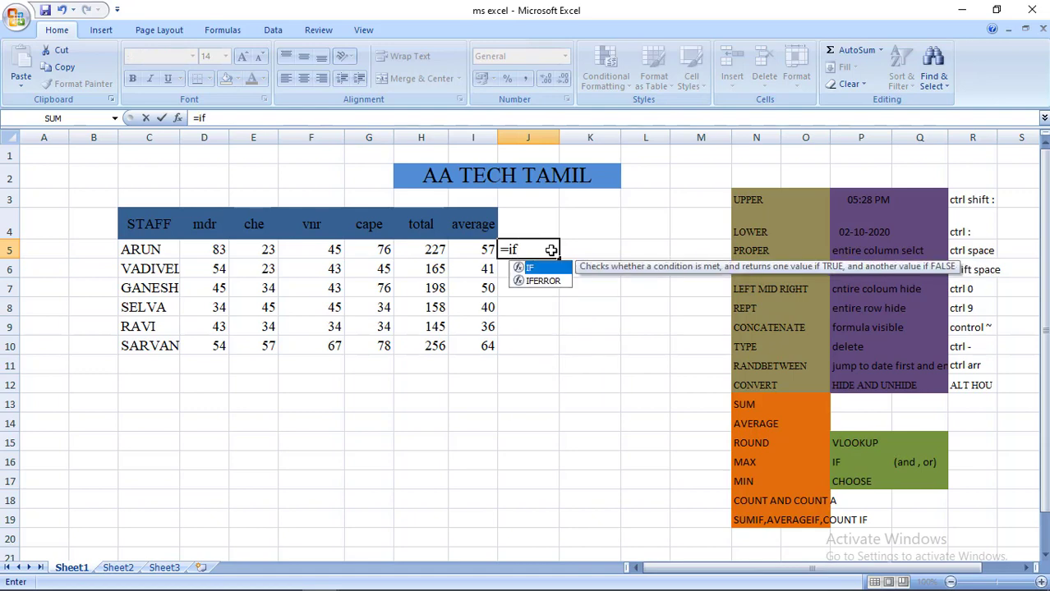
type("(an")
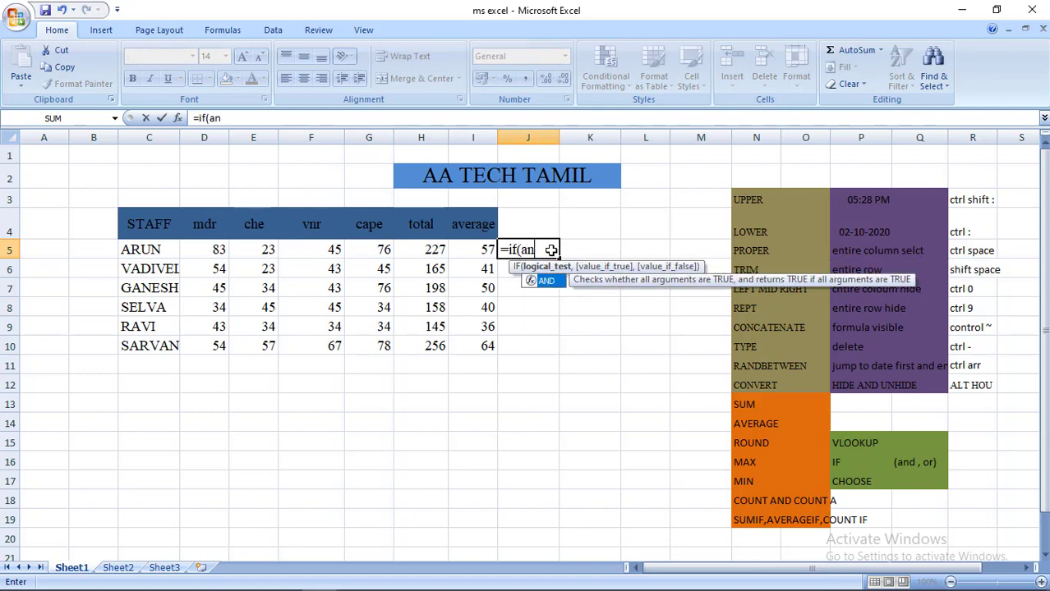
type("d")
type("(")
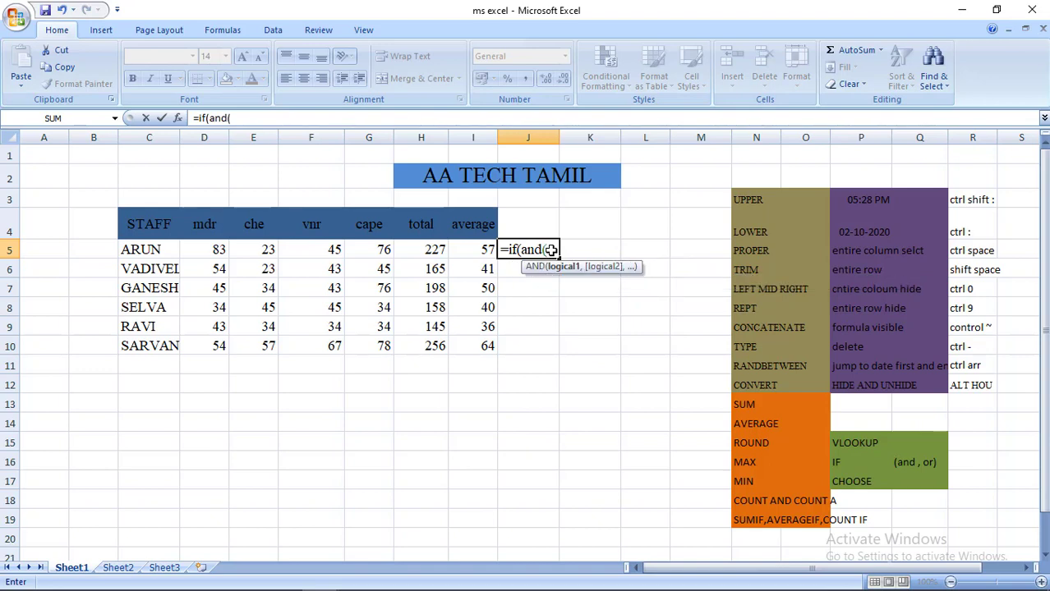
left_click(213, 250)
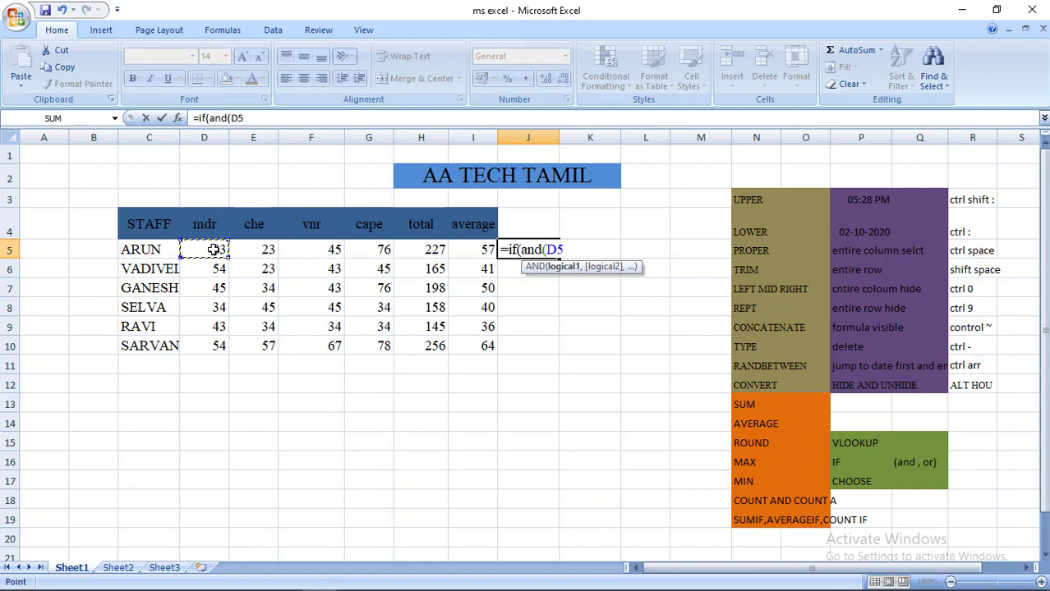
type(">")
type("40")
type(",")
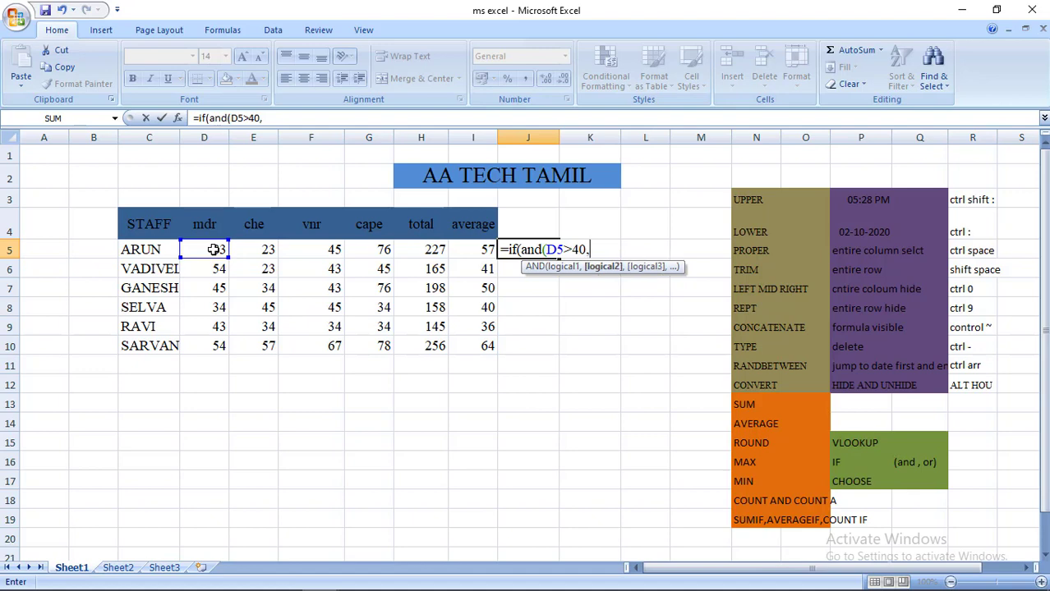
left_click(254, 251)
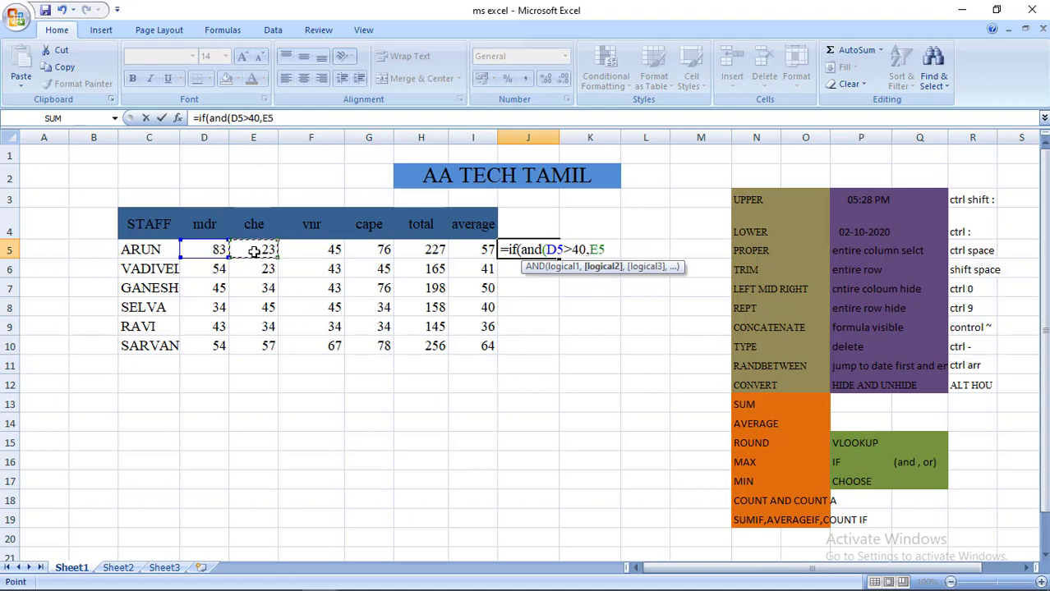
type(">")
type("30")
type(",")
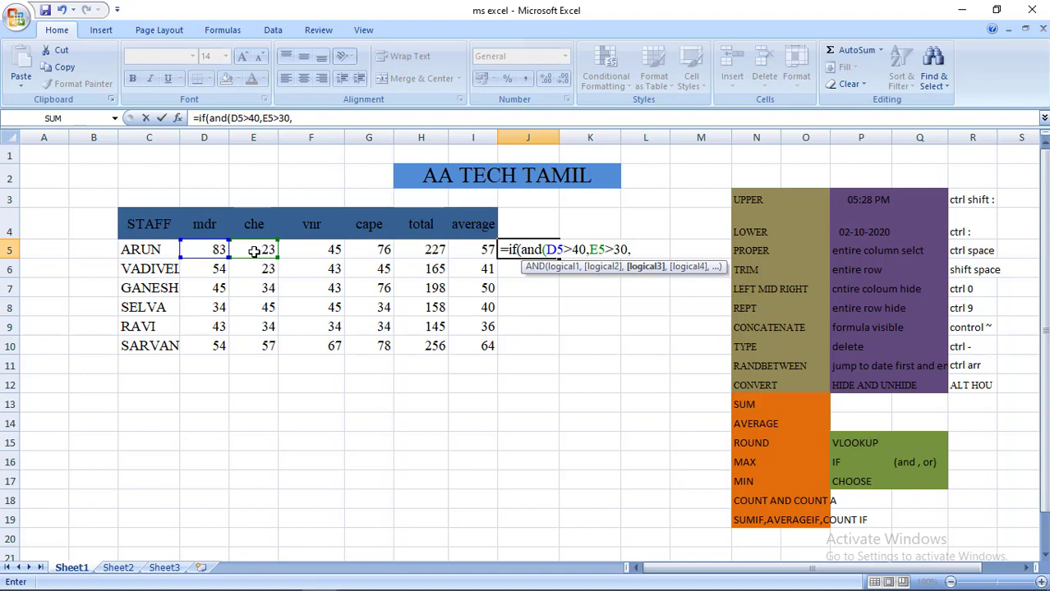
left_click(324, 251)
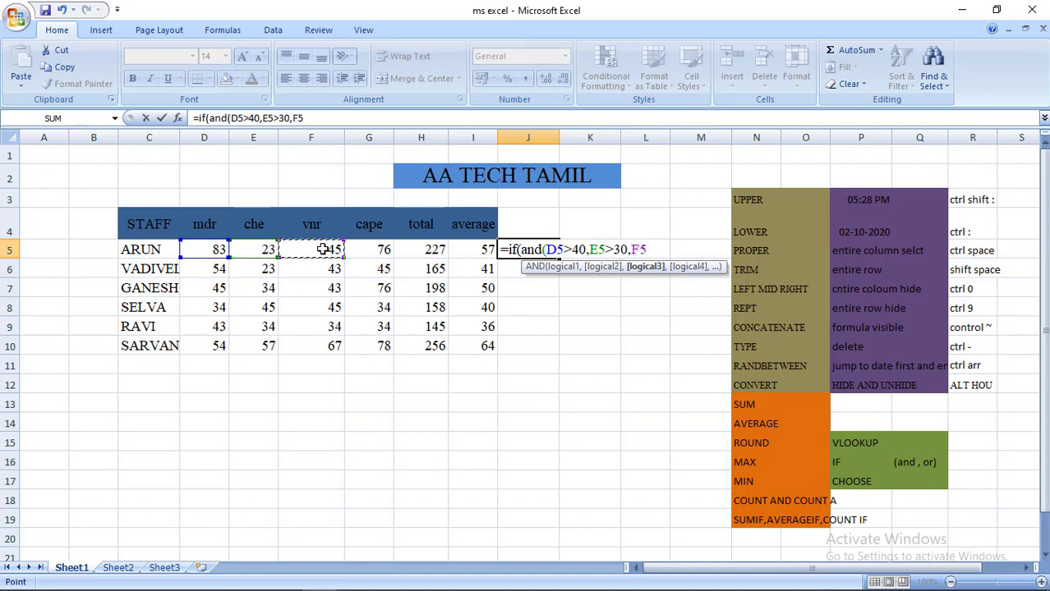
type(">")
type("40")
type(",")
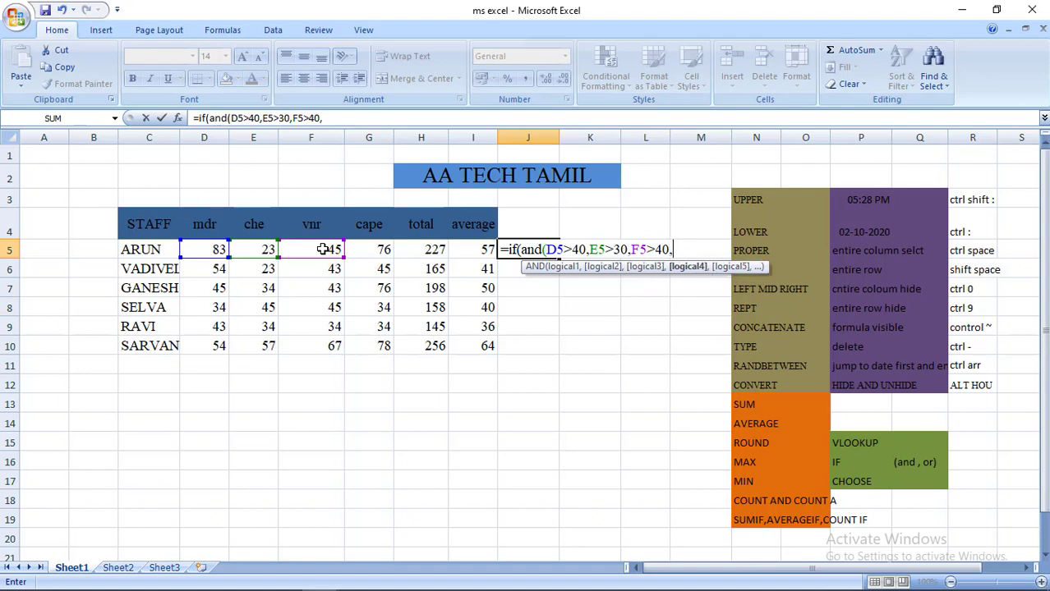
Add G5>50, return "good" or "bad", and fill the formula down to J10
left_click(368, 248)
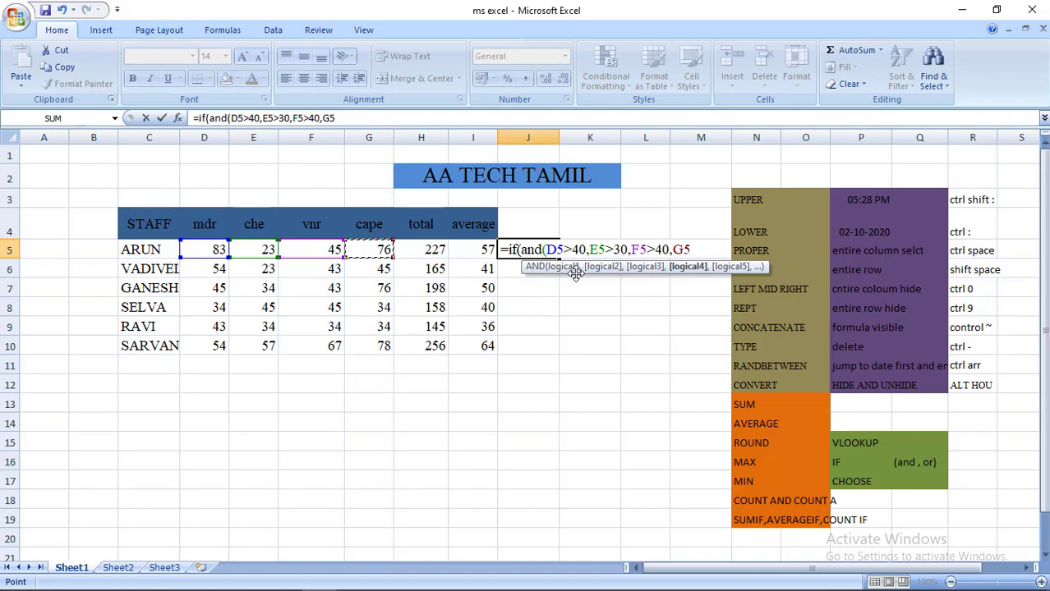
type(">5")
type("0")
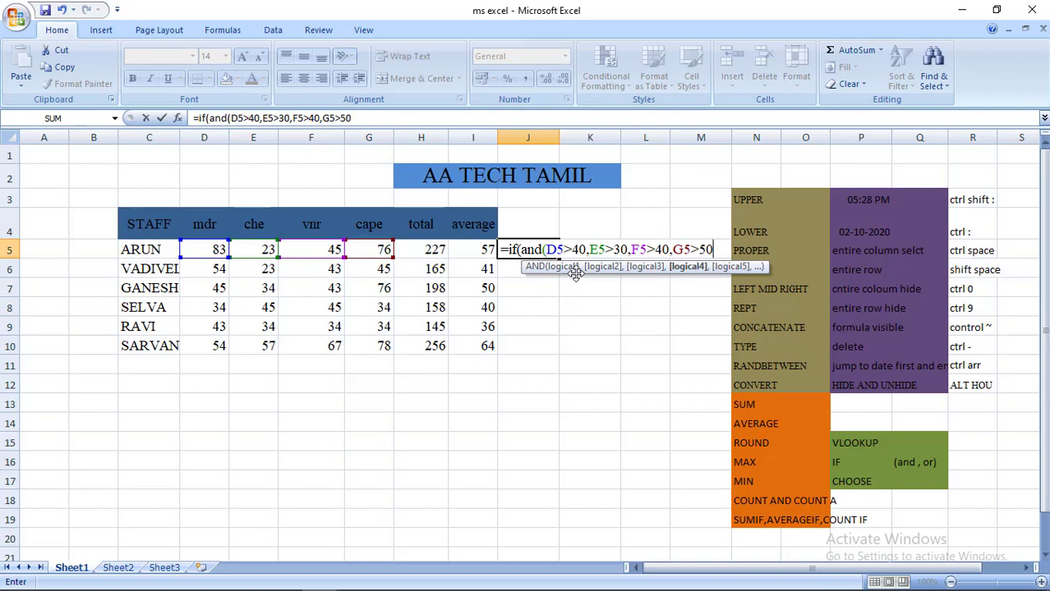
type(")")
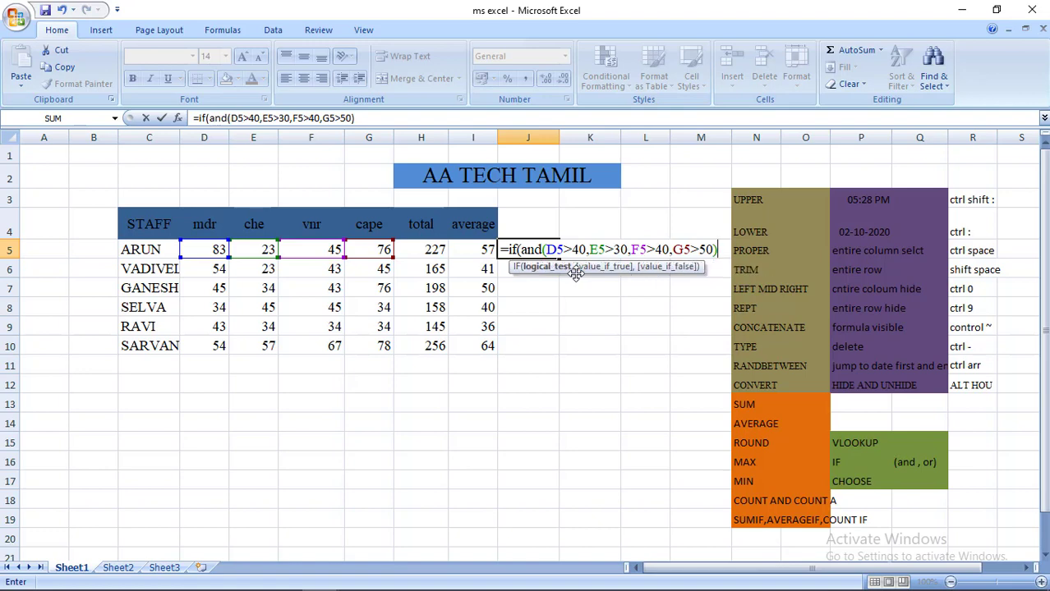
type(",")
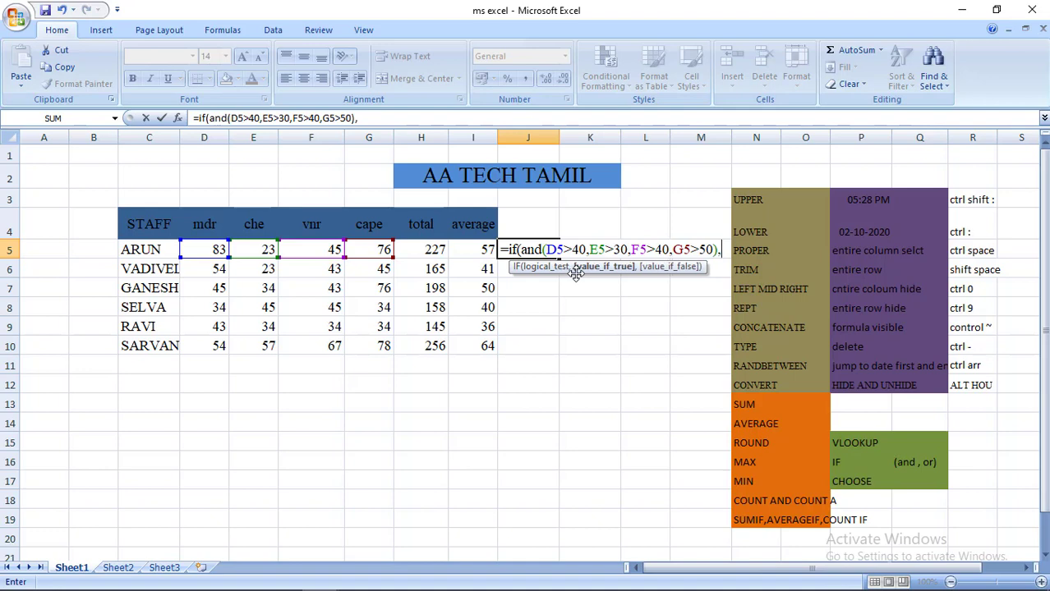
type("\"")
type("good")
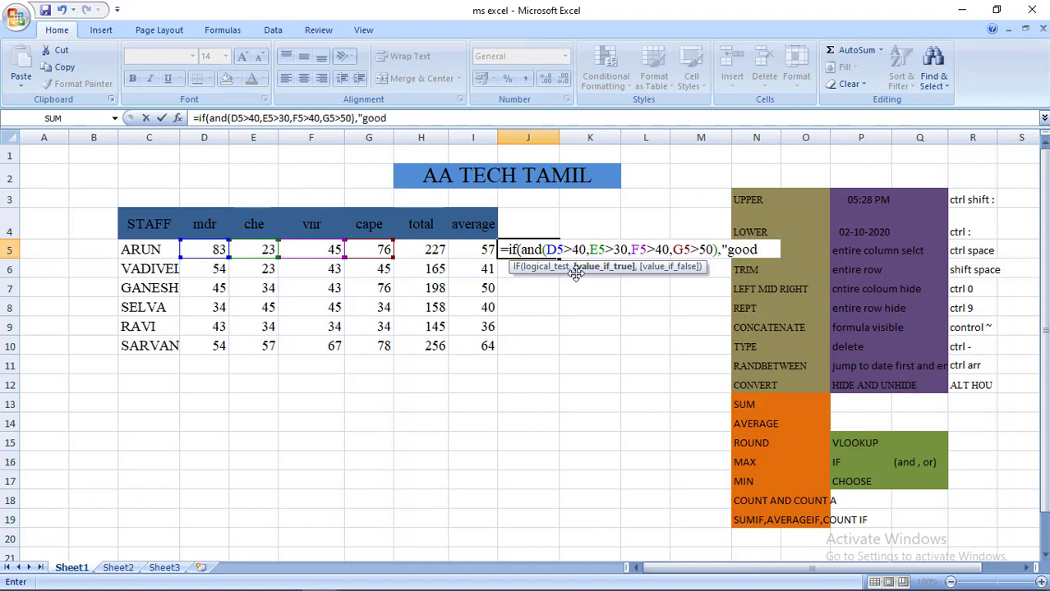
type("\"")
type(",\"")
type("b")
key("BackSpace")
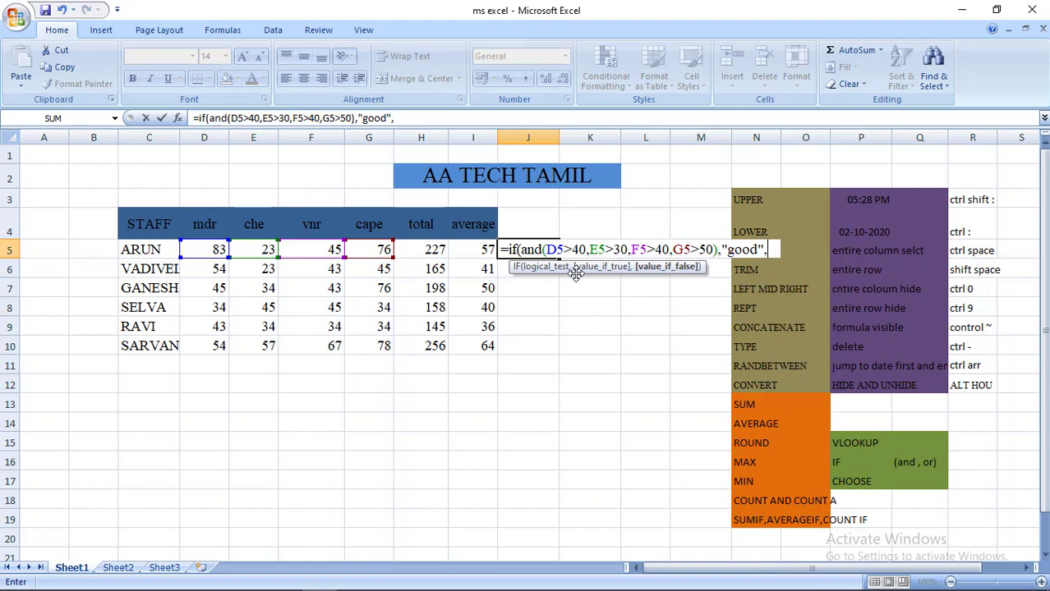
type("\"bad")
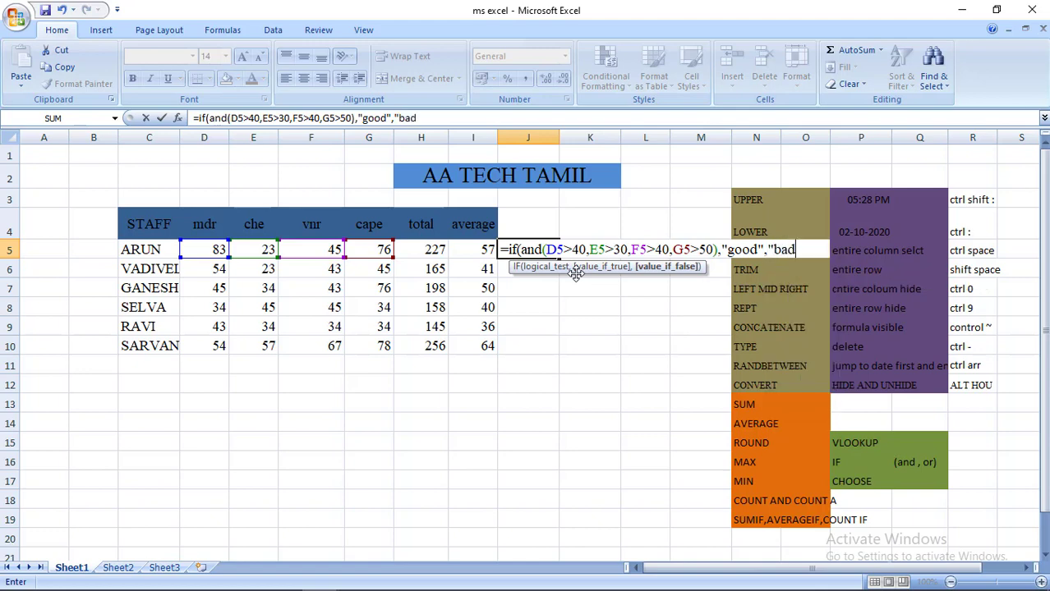
type("\"")
type(")")
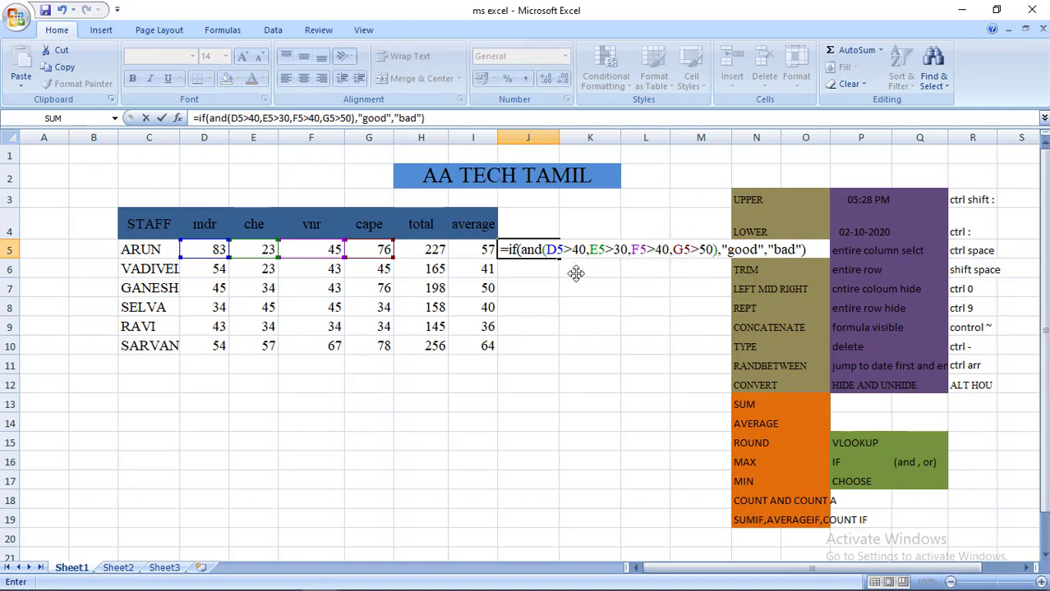
key("Return")
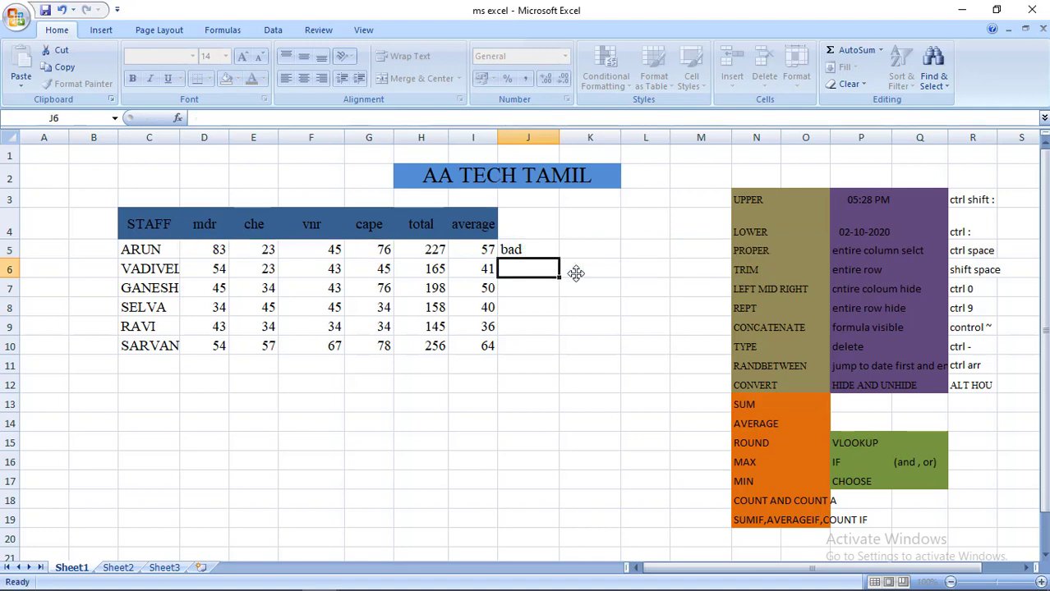
key("Up")
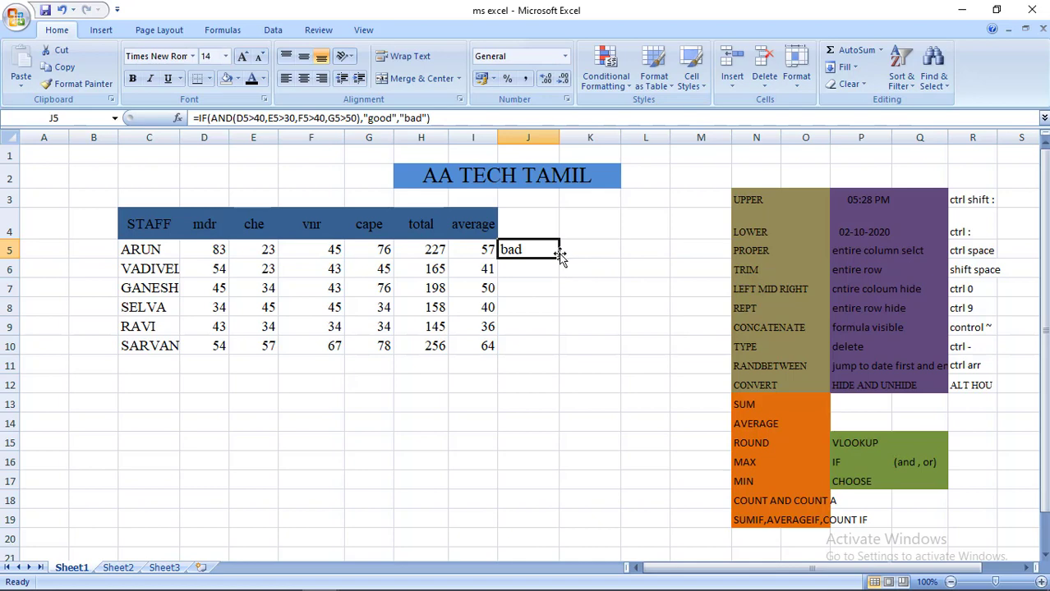
left_click_drag(559, 258, 555, 349)
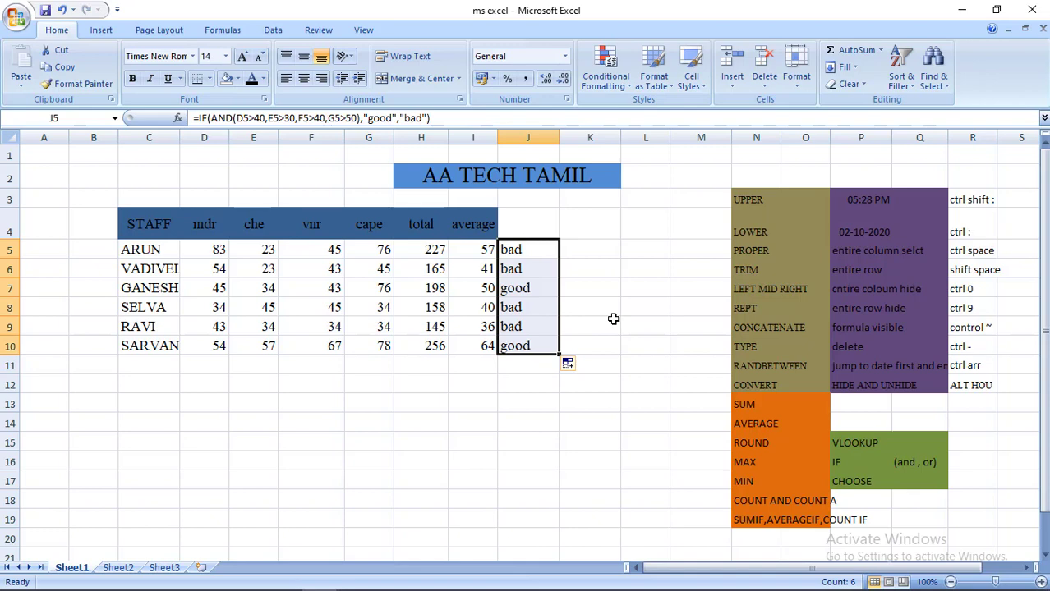
left_click(547, 246)
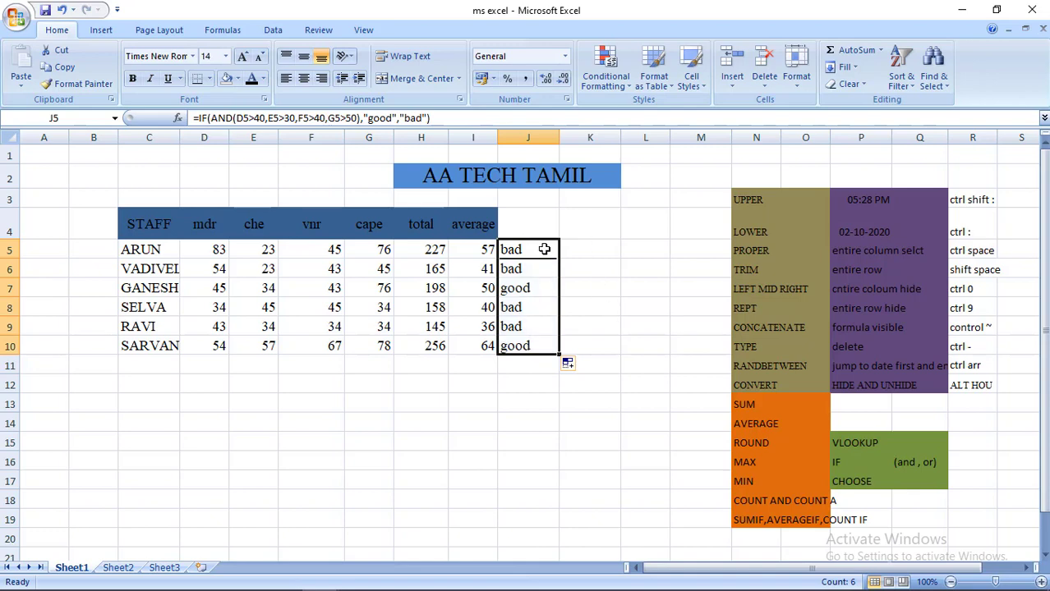
double_click(546, 245)
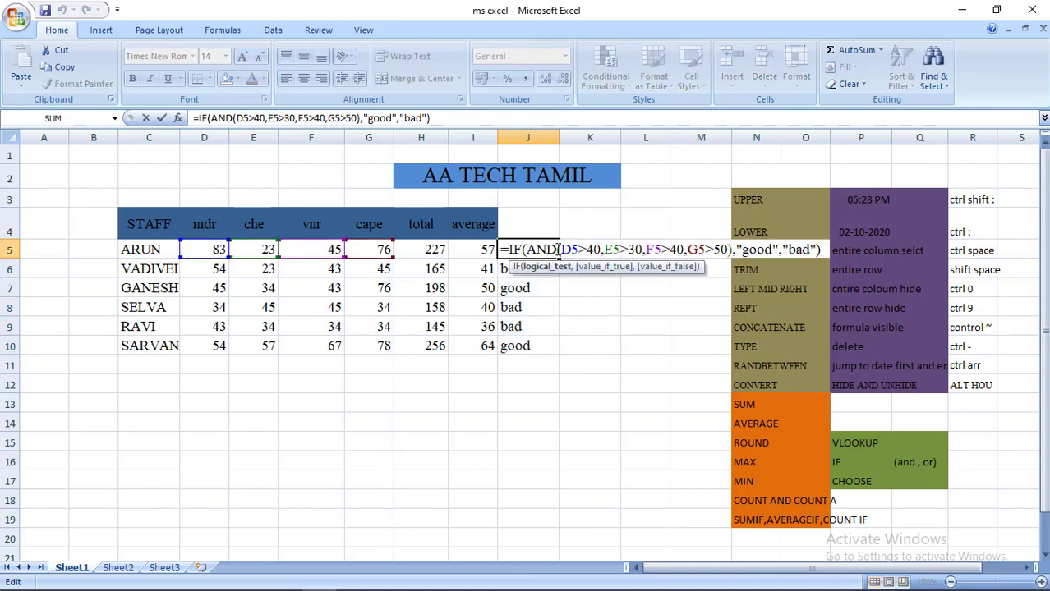
key("BackSpace")
key("BackSpace")
key("BackSpace")
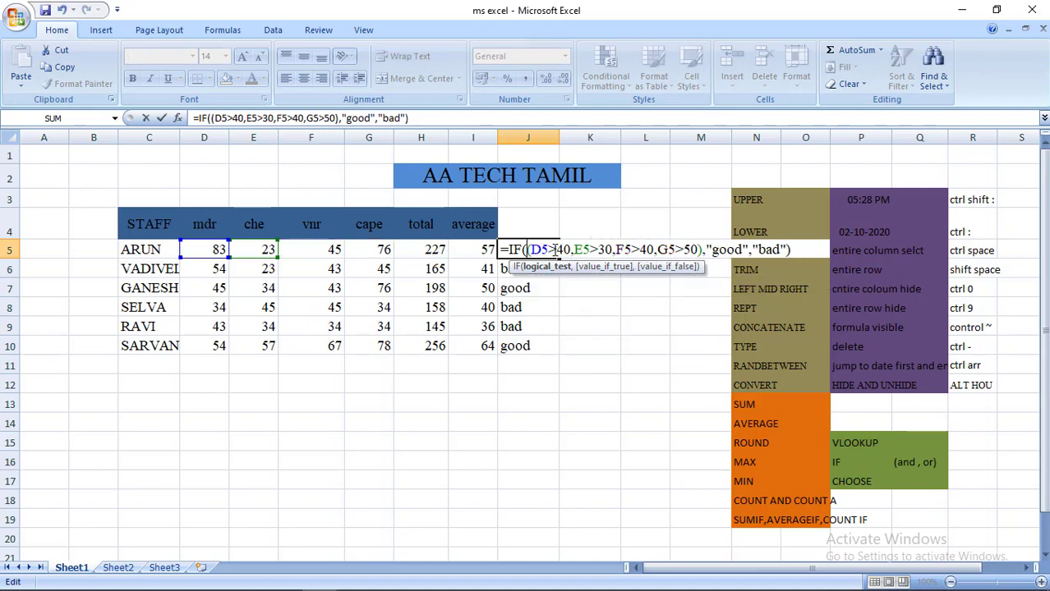
type("or")
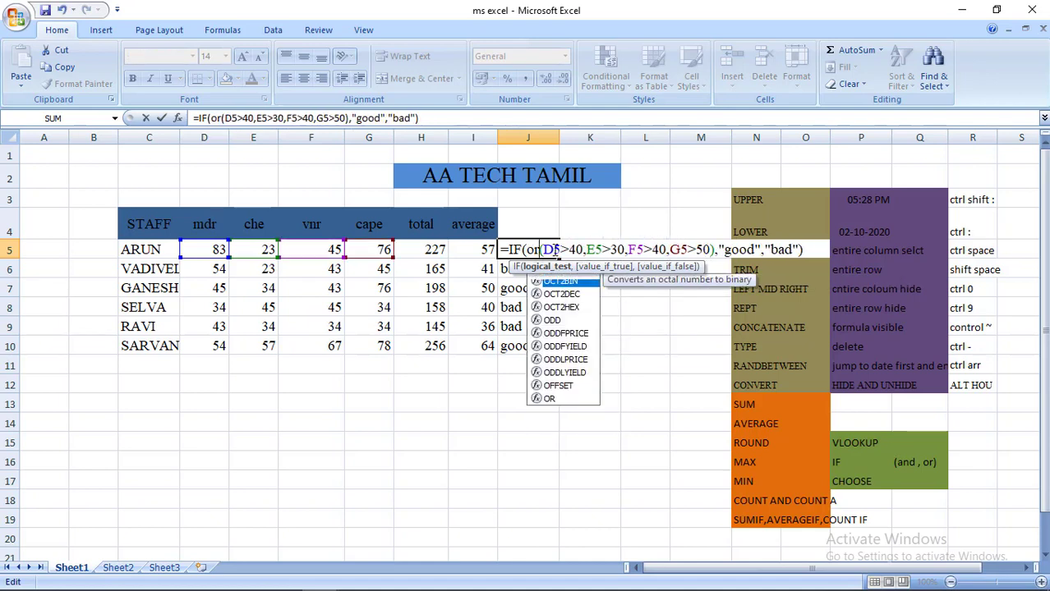
key("Return")
left_click(554, 249)
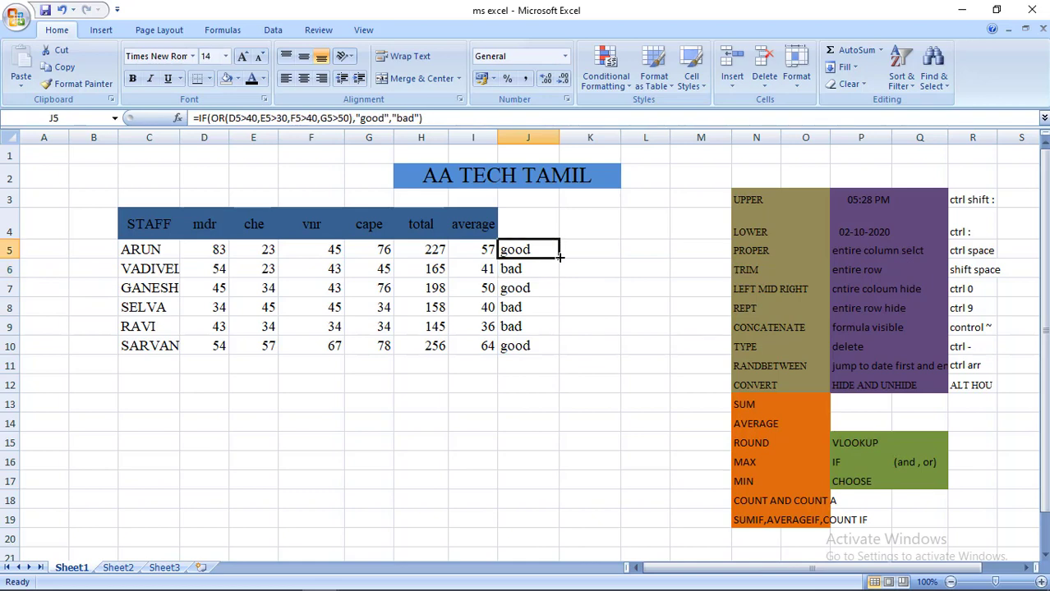
left_click_drag(559, 257, 550, 347)
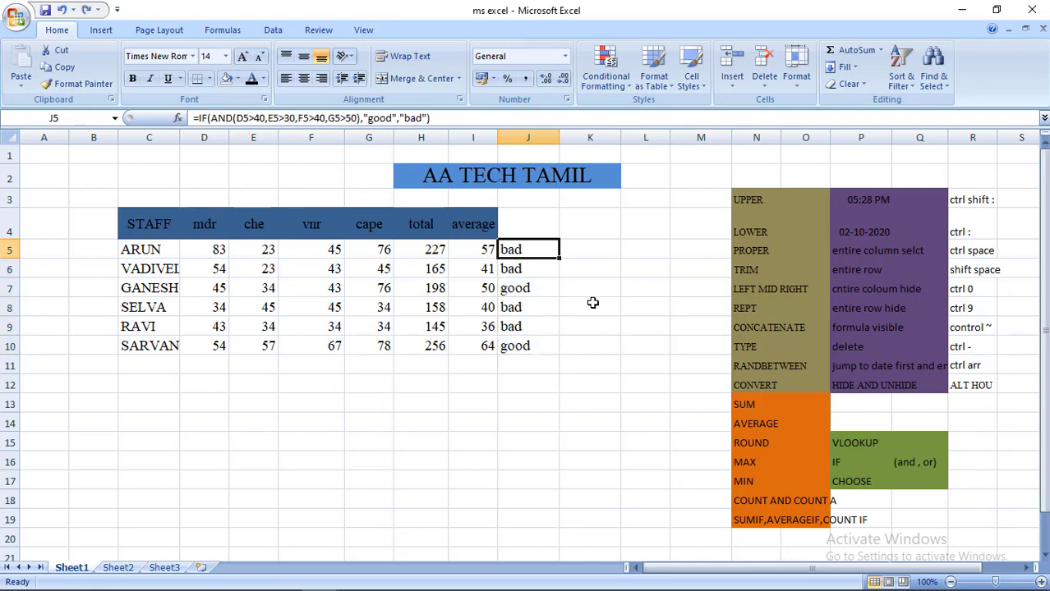
double_click(550, 250)
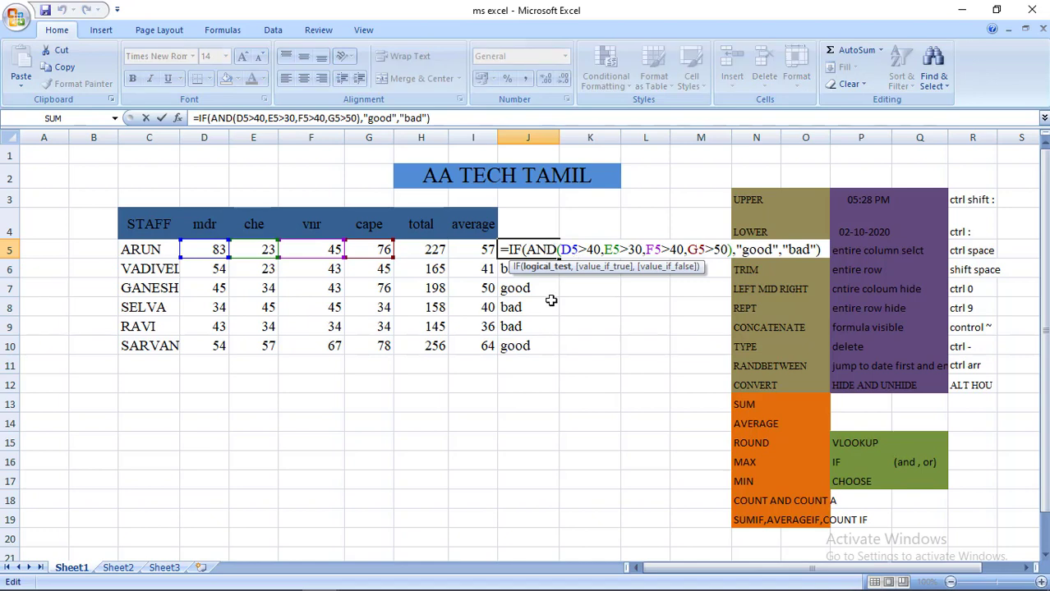
left_click_drag(550, 301, 589, 279)
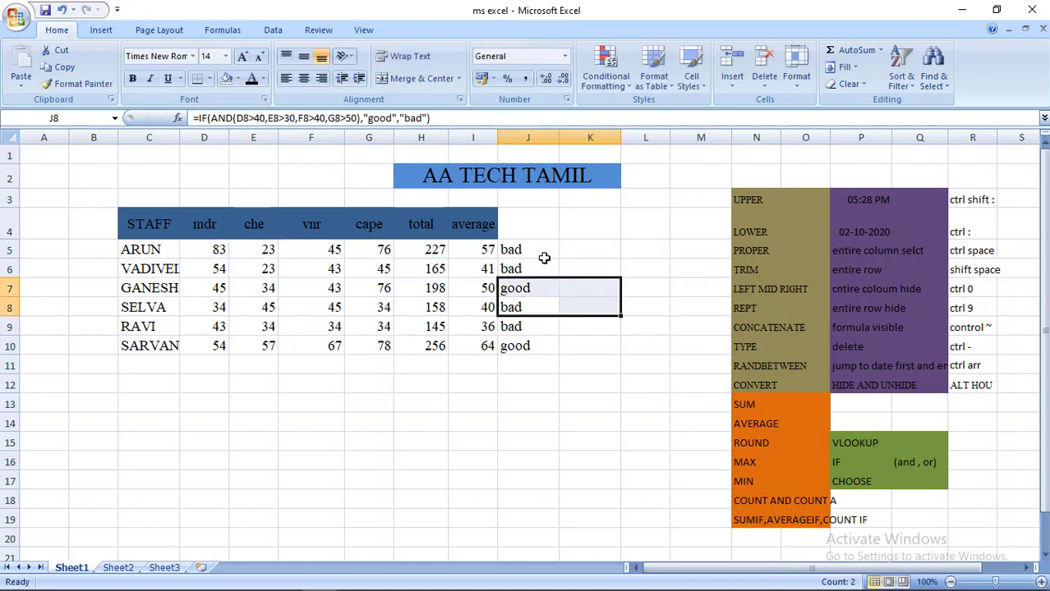
left_click(544, 256)
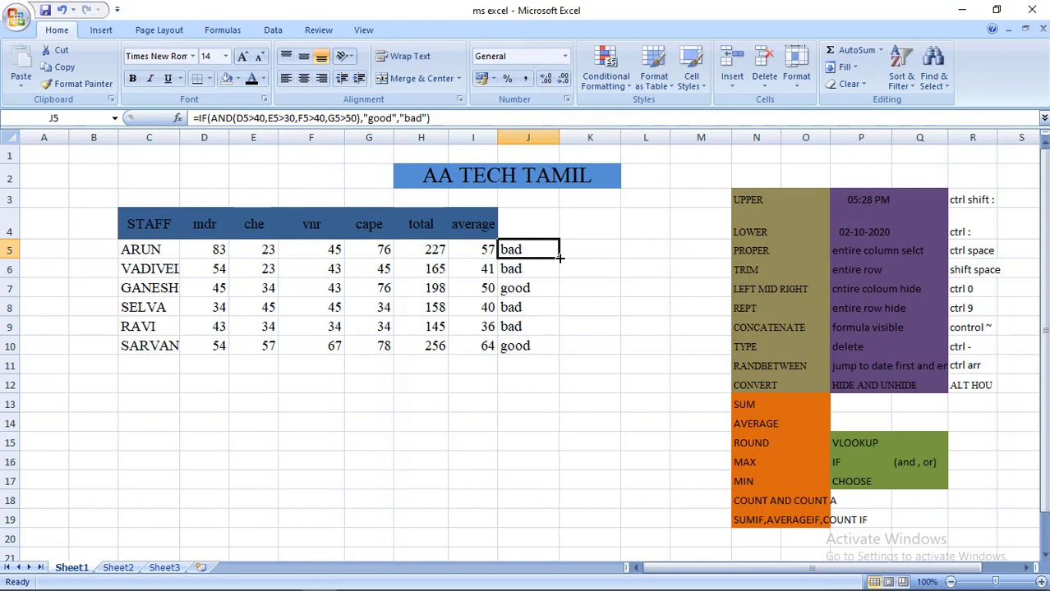
left_click_drag(558, 257, 544, 349)
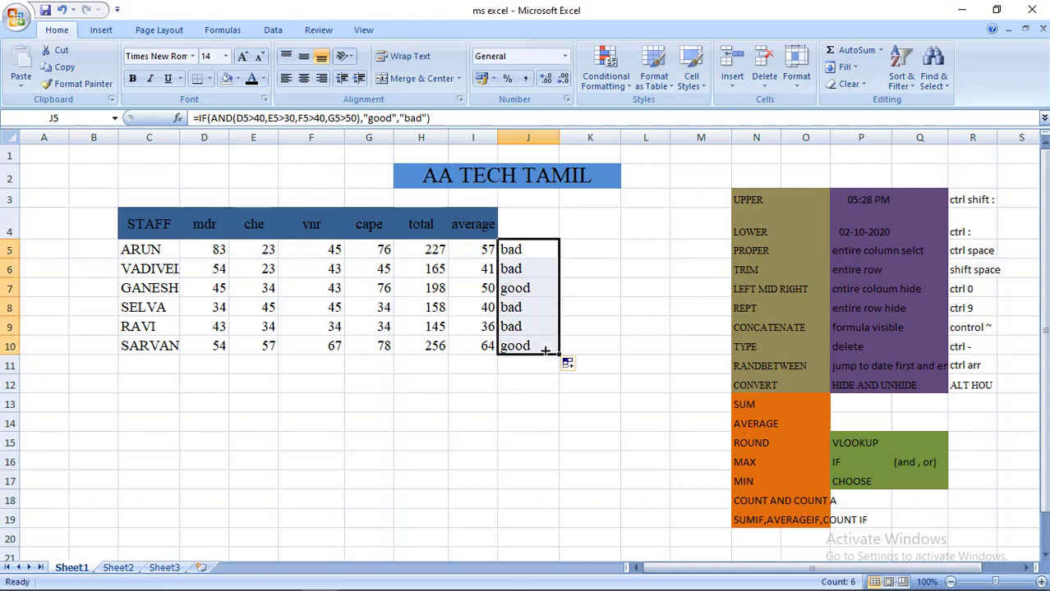
left_click(604, 248)
Head column J with the word 'result'
left_click(527, 224)
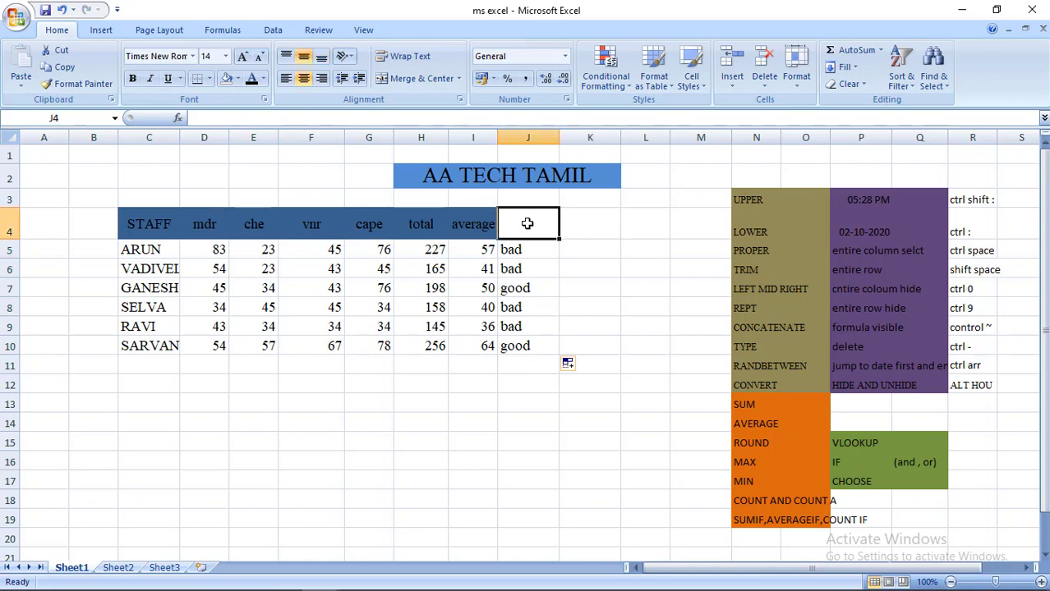
type("reu")
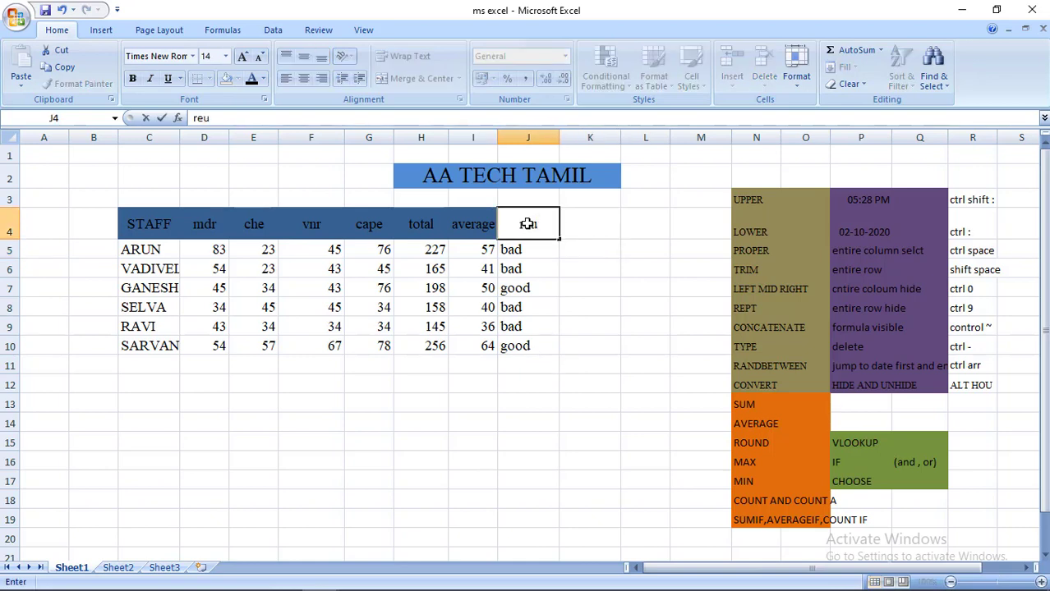
key("BackSpace")
type("sult")
key("Tab")
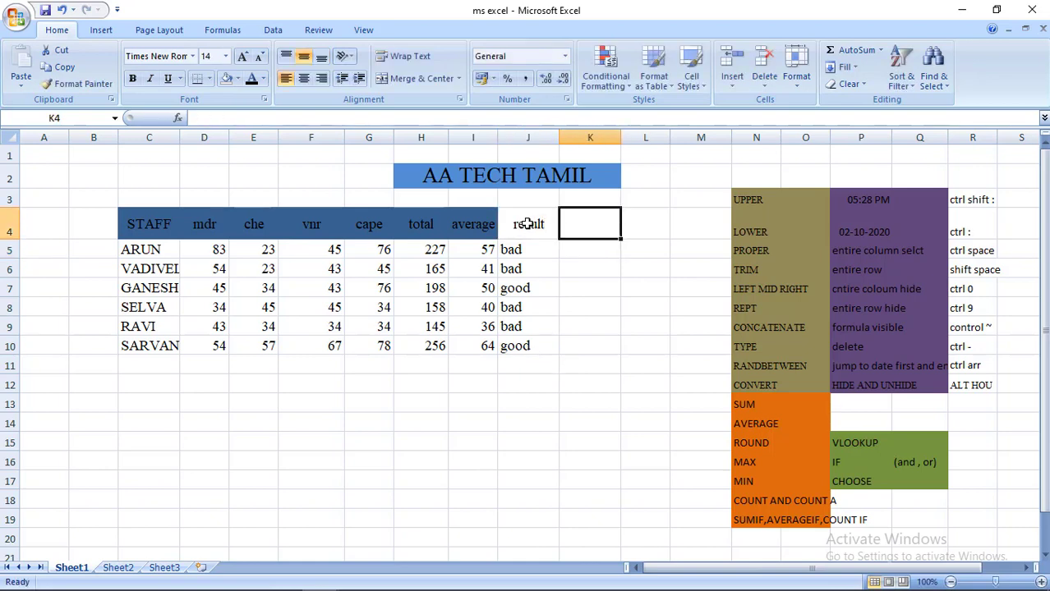
Enter the index numbers 3, 4, 2, 5, 6, 1 into K5:K10
key("Down")
key("Down")
key("Down")
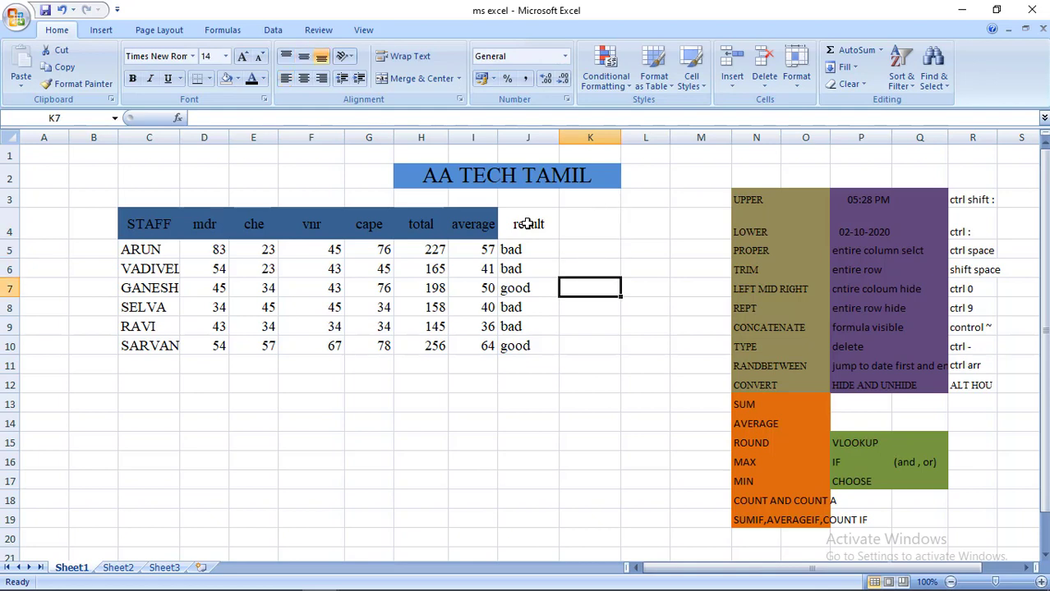
type("1")
key("Return")
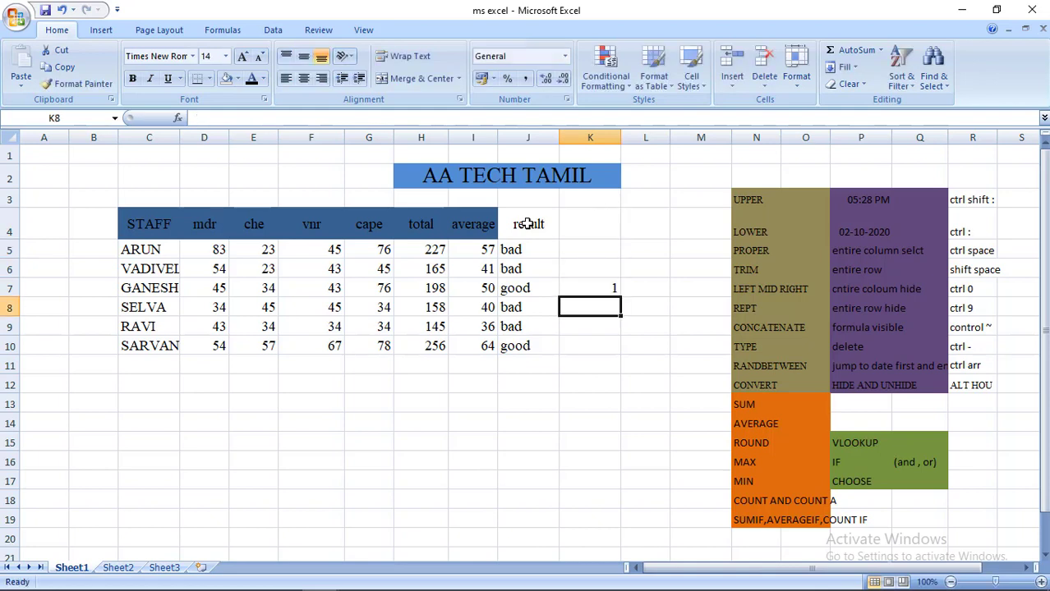
type("2")
key("Return")
key("Return")
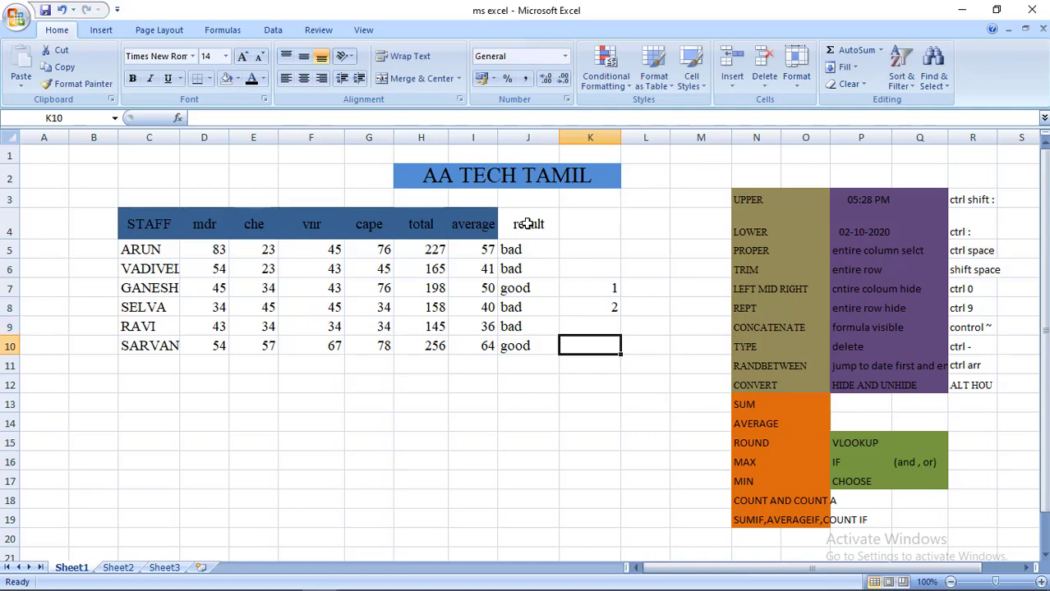
key("Up")
key("Up")
key("Down")
key("Down")
type("1")
key("Up")
key("Up")
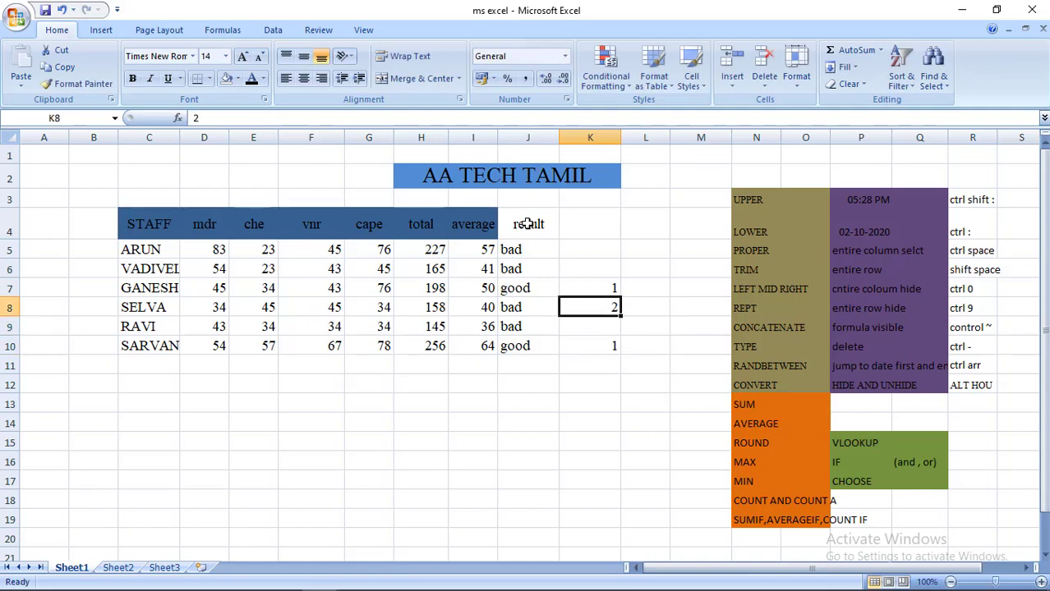
key("Up")
type("2")
key("Return")
key("Up")
key("Up")
key("Up")
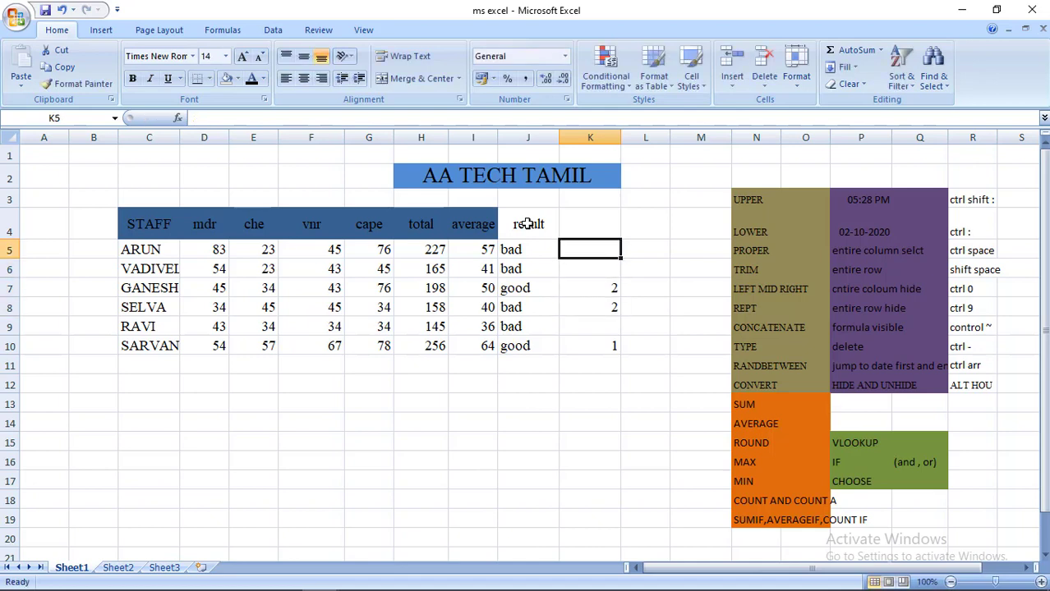
type("3")
key("Return")
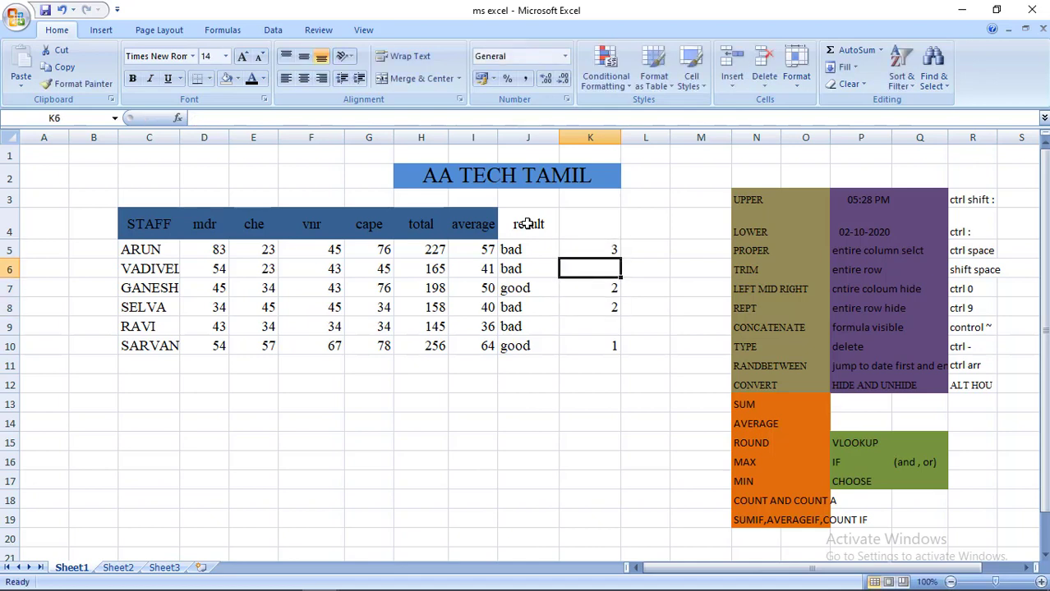
type("4")
key("Return")
key("Down")
key("Down")
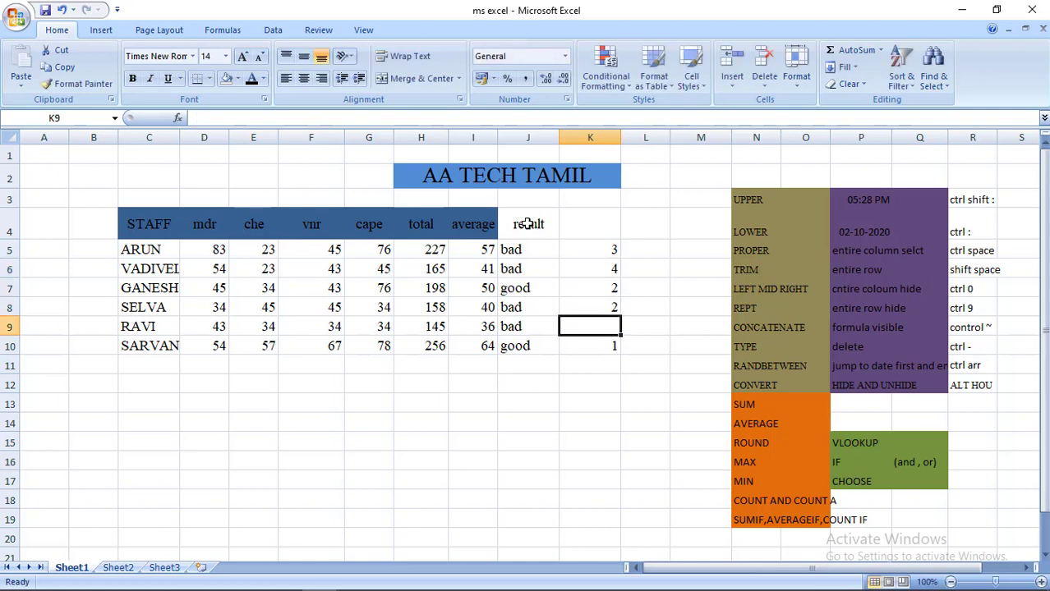
key("Up")
type("5")
key("Return")
type("6")
key("Return")
key("Return")
Navigate the sheet with arrow keys and Ctrl+Right, ending at cell L5
key("Up")
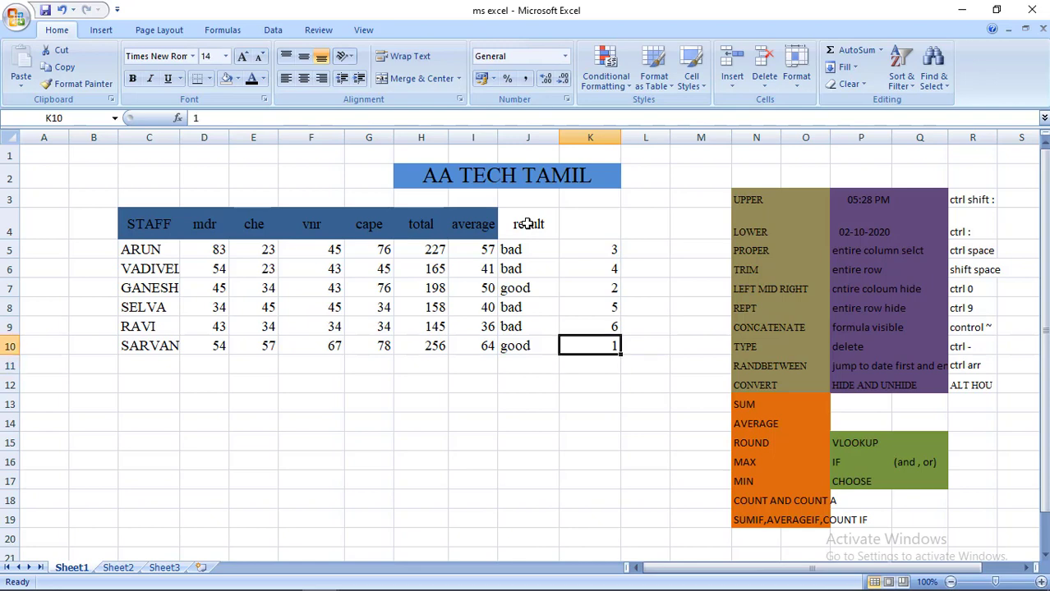
key("Down")
key("Down")
key("Down")
key("Up")
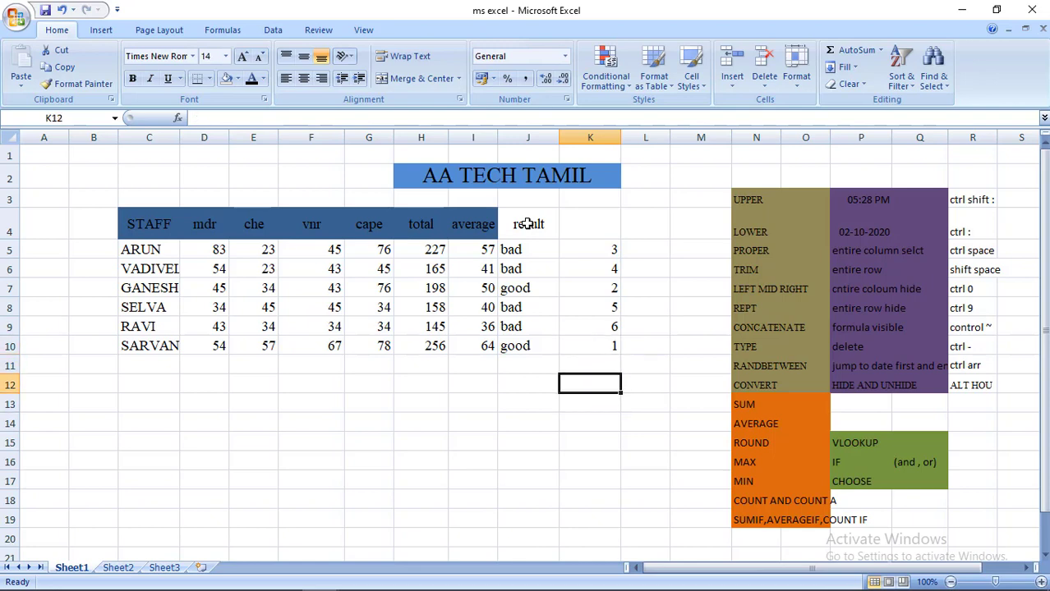
key("Up")
key("Down")
key("Down")
key("Down")
key("Down")
key("Left")
key("Left")
key("Left")
key("Left")
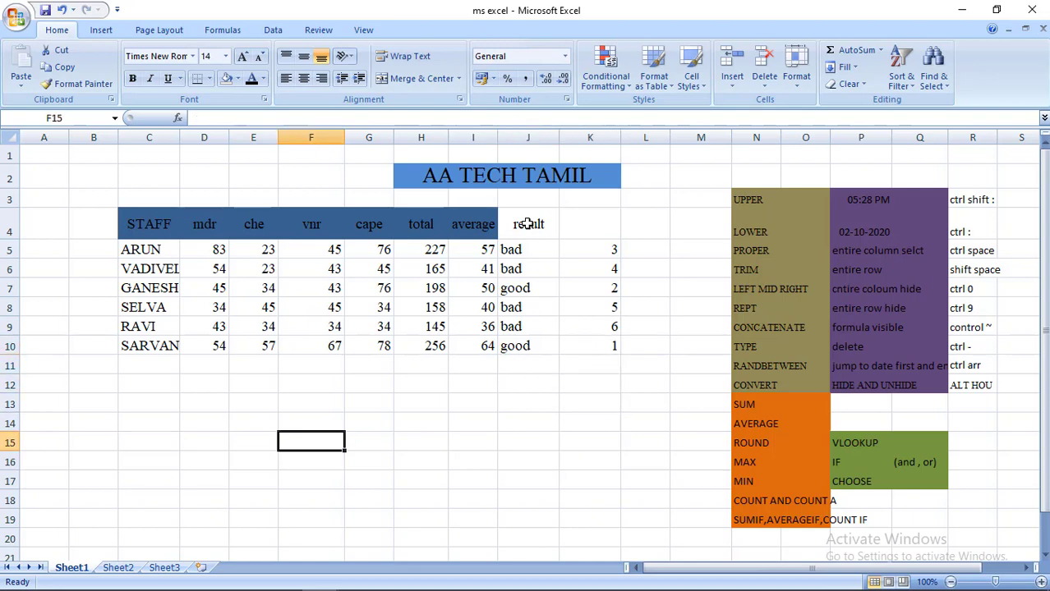
key("Right")
key("ctrl+Right")
key("Left")
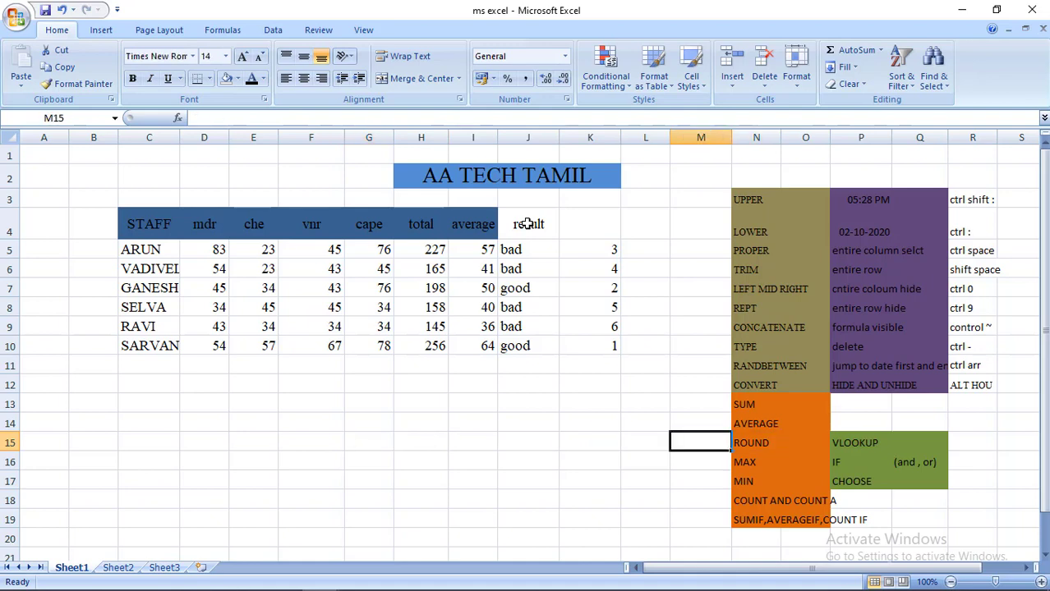
key("Left")
key("Up")
key("Up")
key("Up")
key("Up")
key("Up")
key("Up")
key("Up")
key("Up")
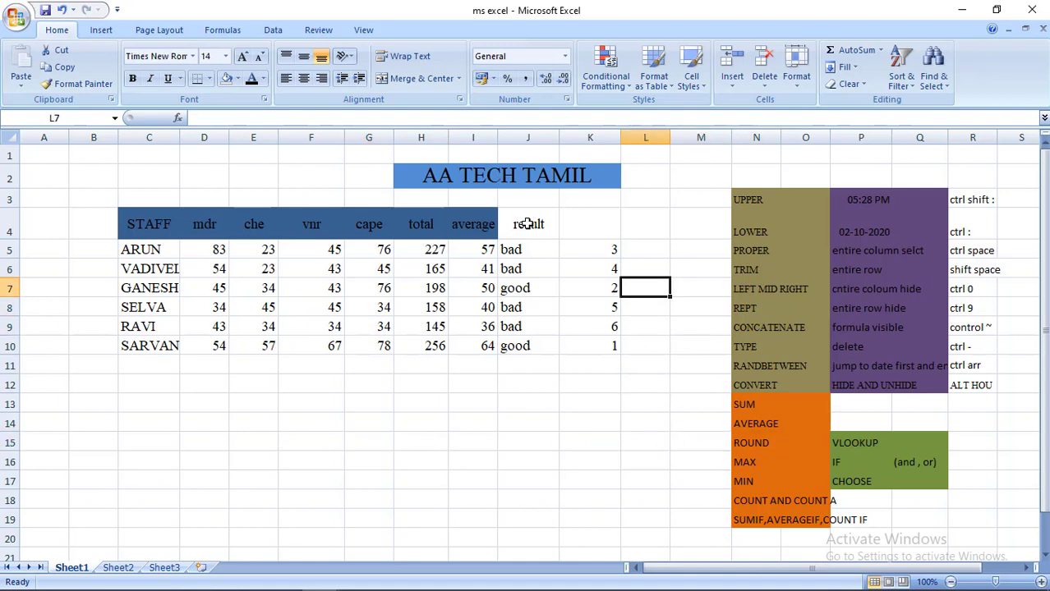
key("Up")
key("Up")
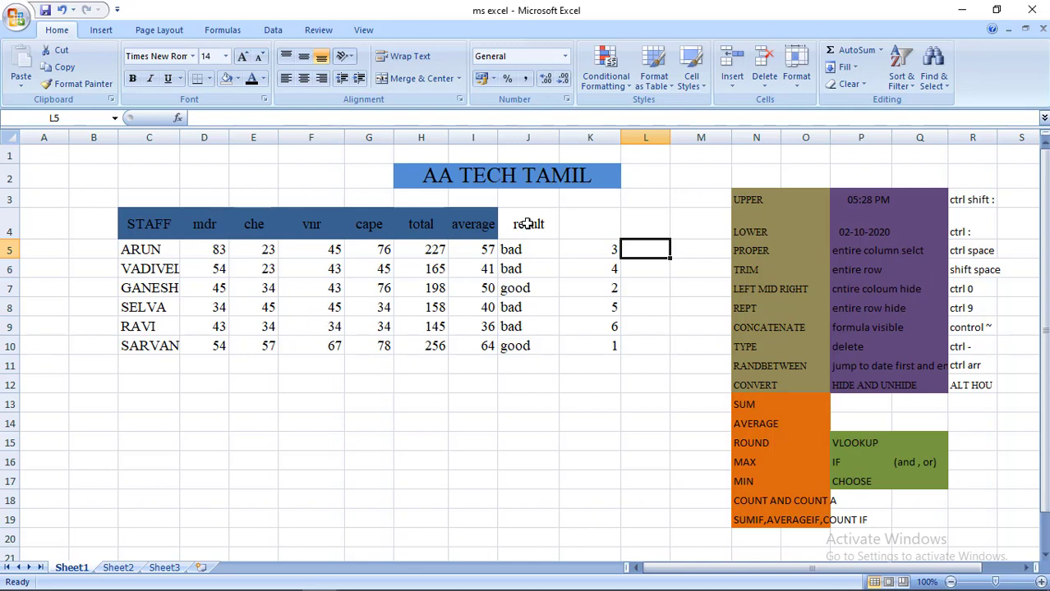
Enter =CHOOSE(K5,"verygood","good","ok","below","do well","worst") in L5, which shows ok
type("=choo")
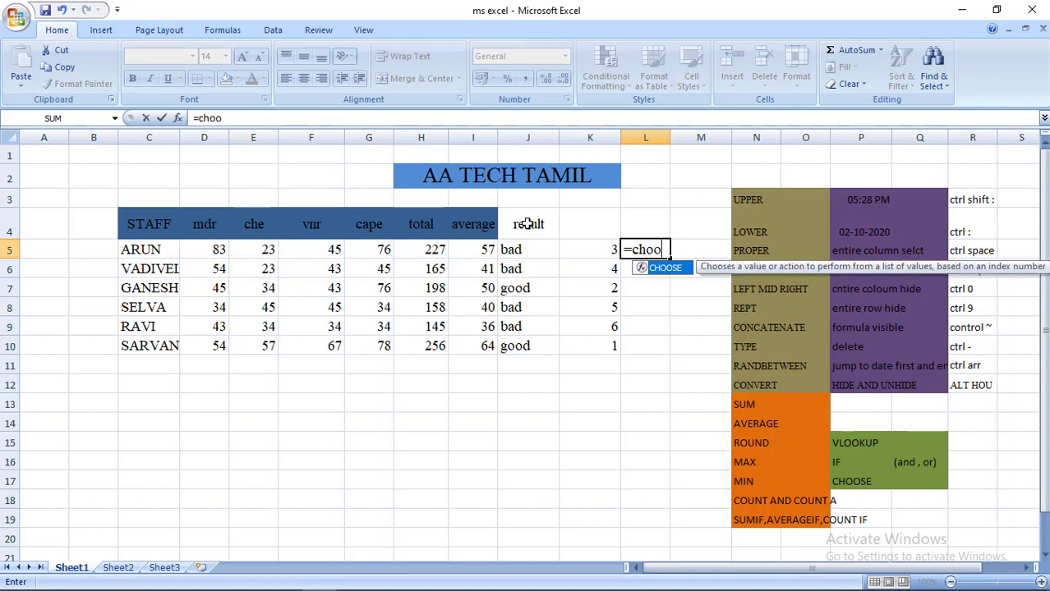
type("se(")
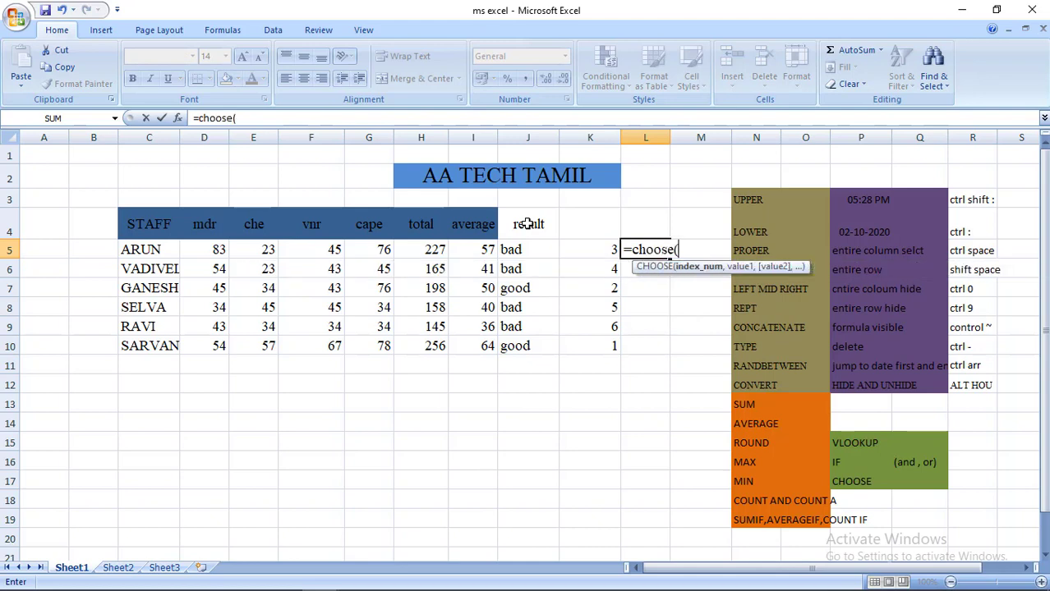
left_click(597, 250)
type(",")
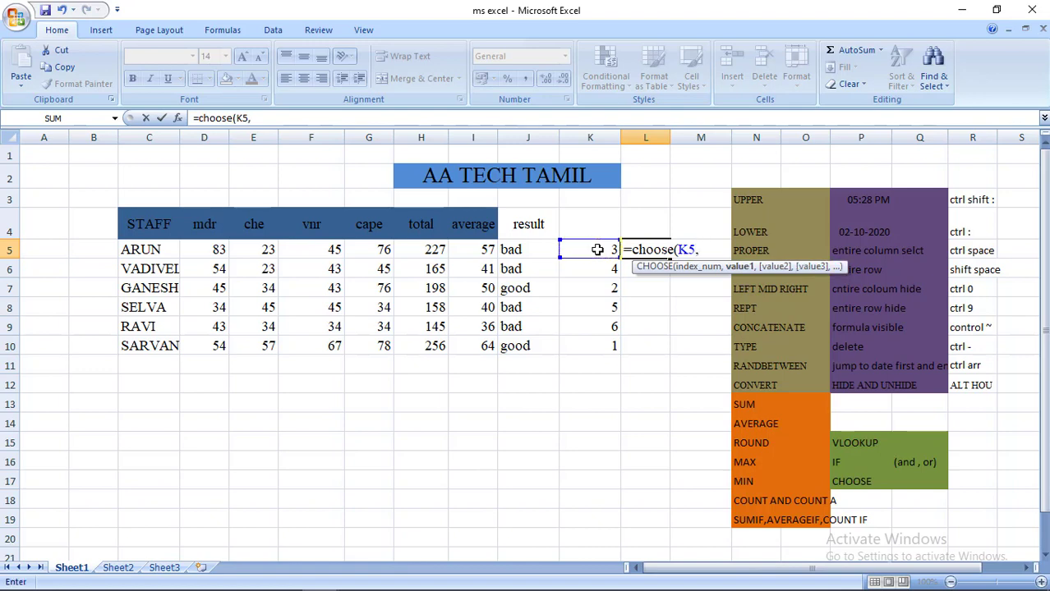
type("\"")
type("ve")
type("rygoo")
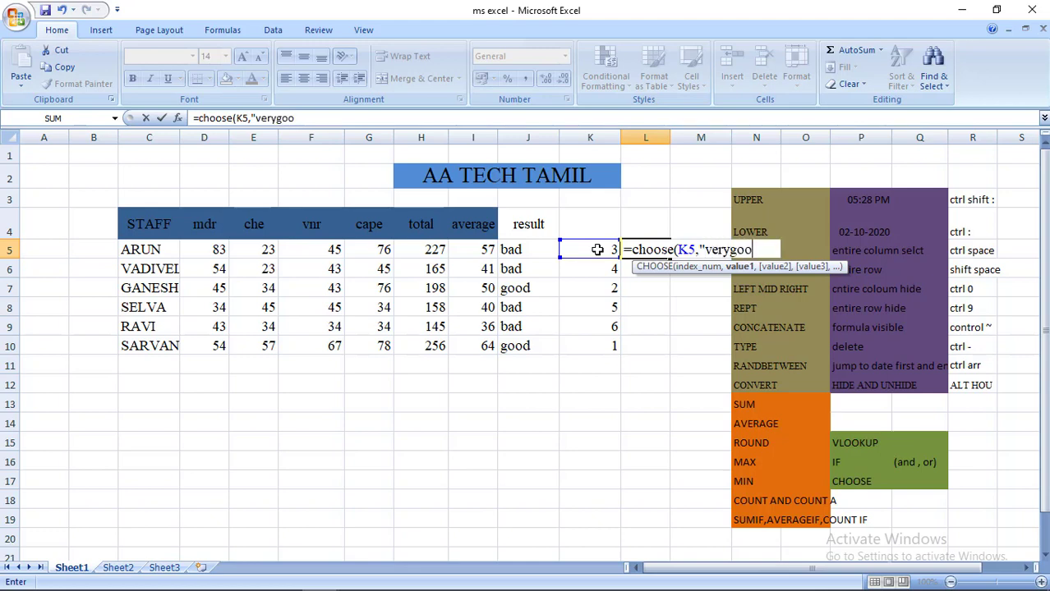
type("d\"")
type(",")
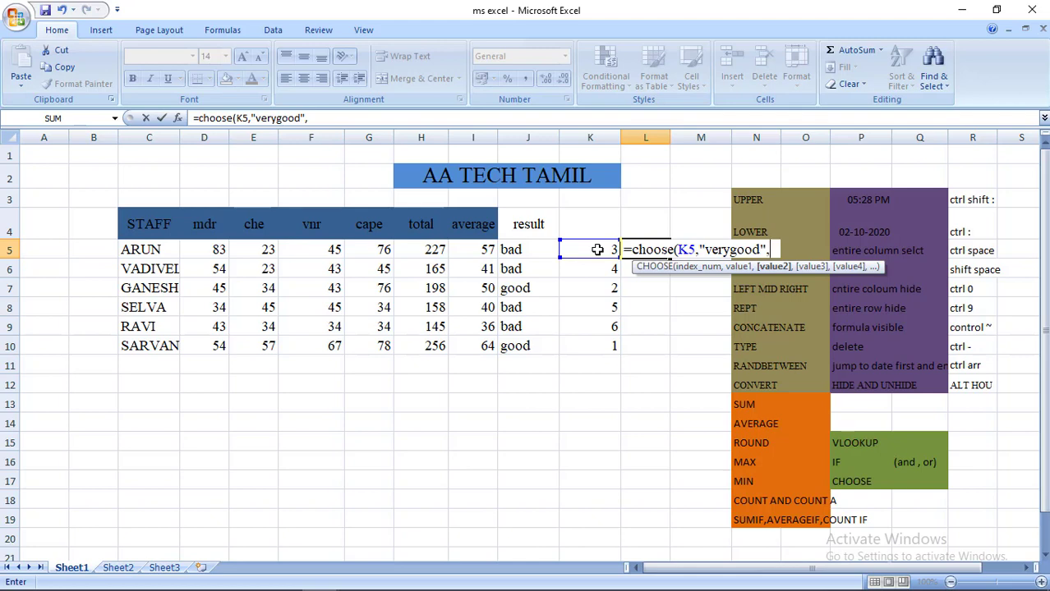
type("g")
type("ood")
key("BackSpace")
key("BackSpace")
key("BackSpace")
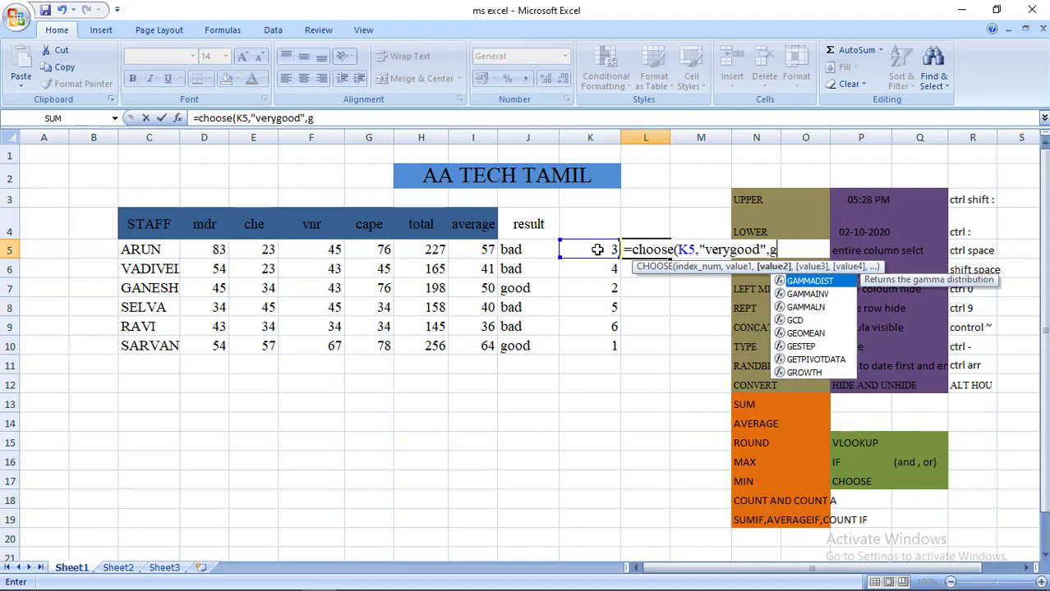
key("BackSpace")
type("\"go")
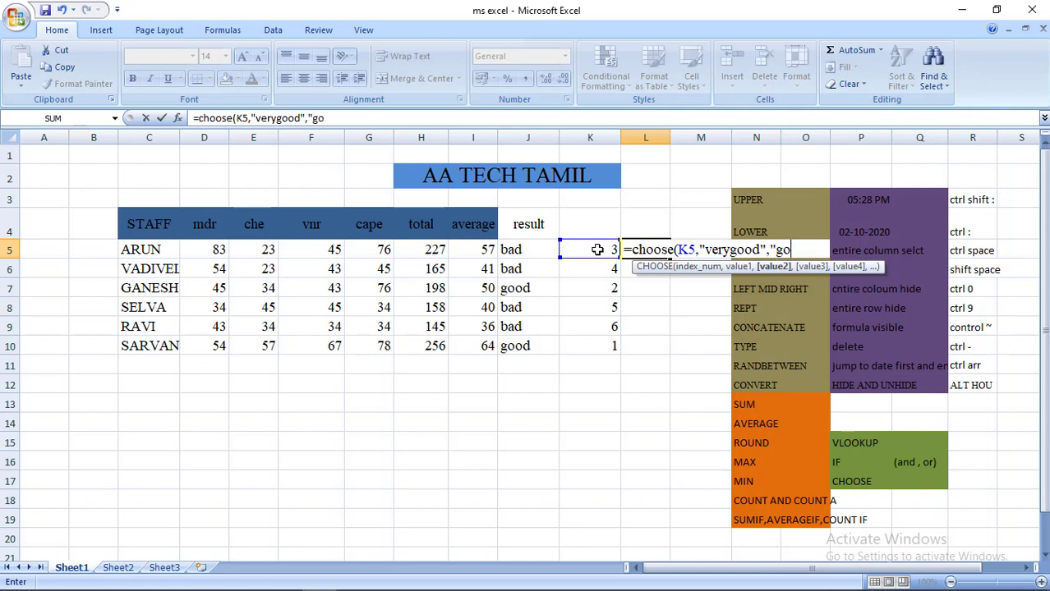
type("od\"")
type(",")
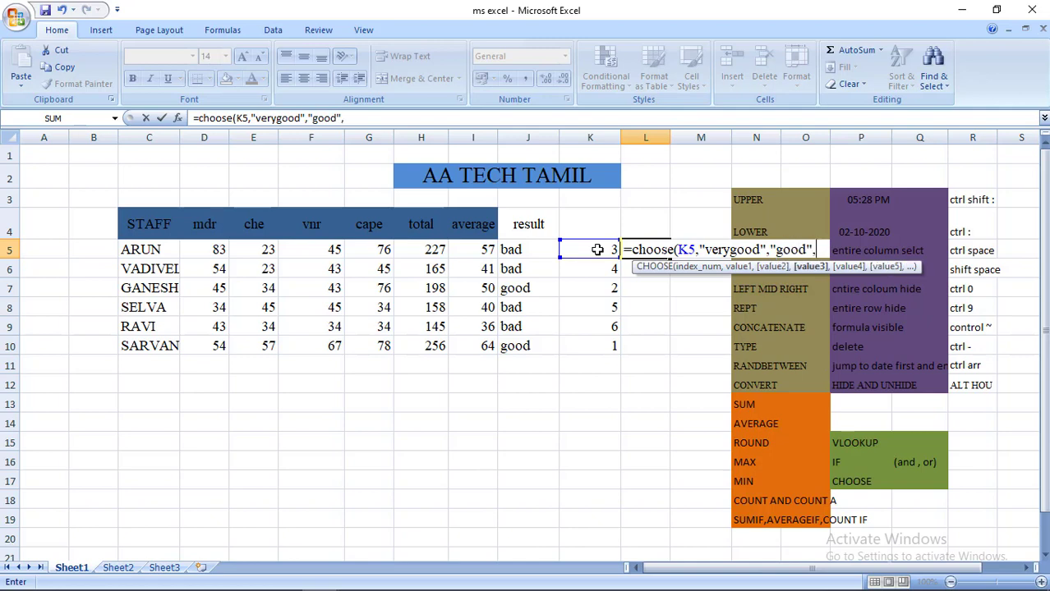
type("\"")
type("ok\"")
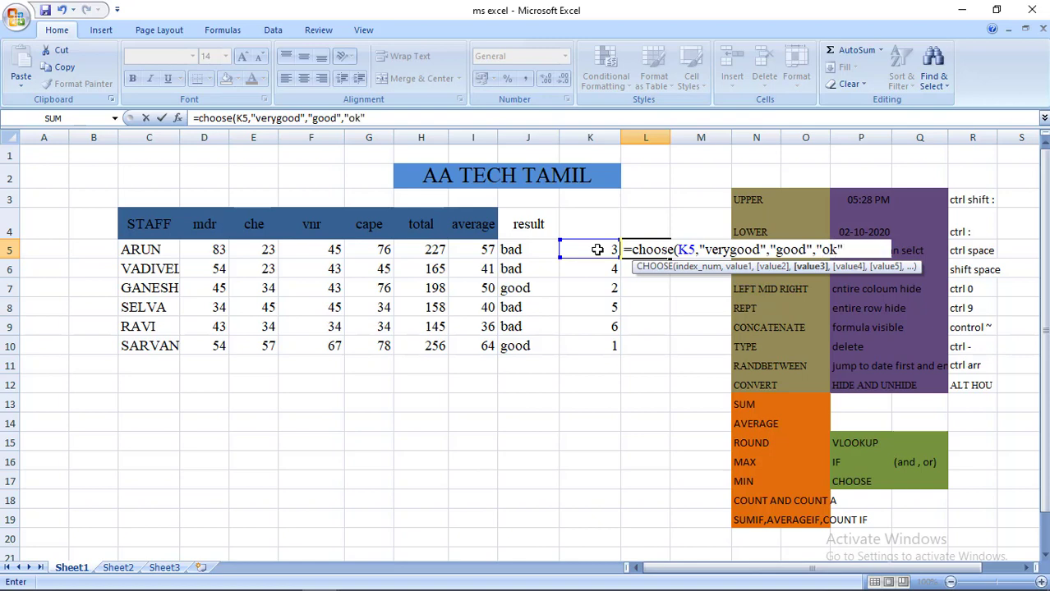
type(",")
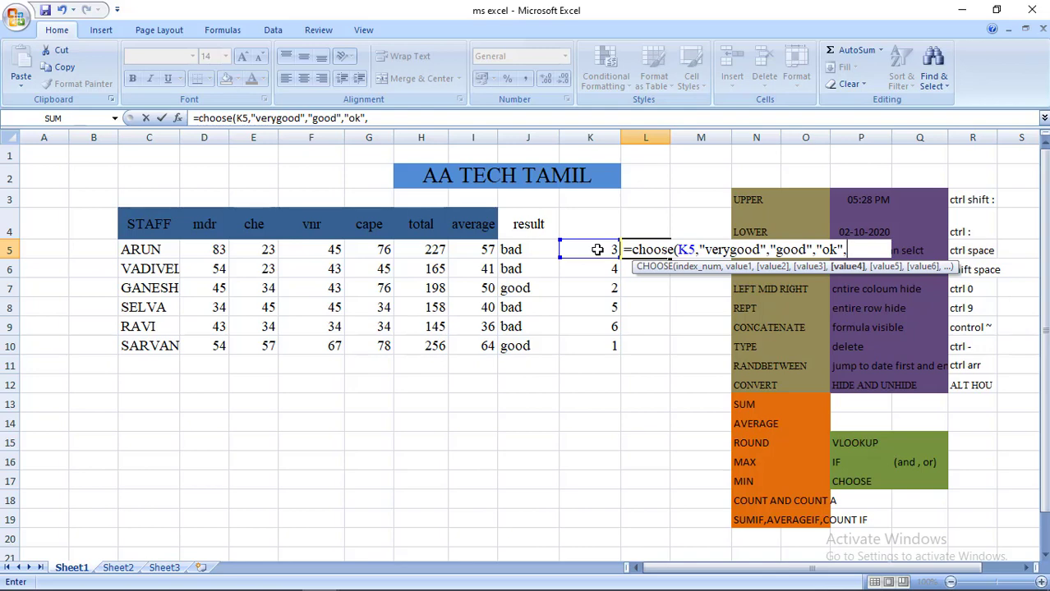
type("\"below")
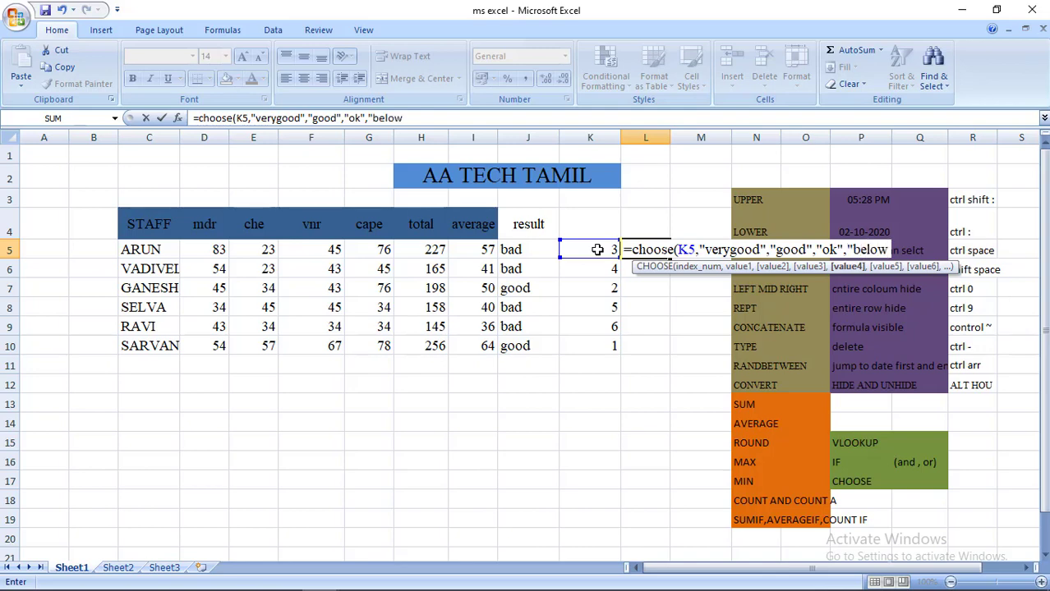
type("\"")
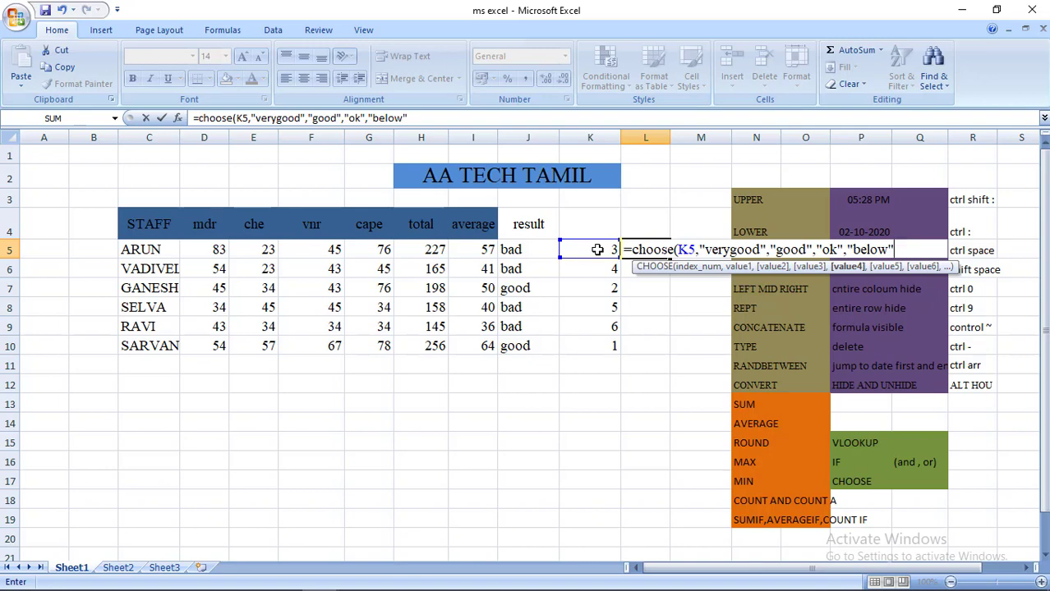
type(",\"")
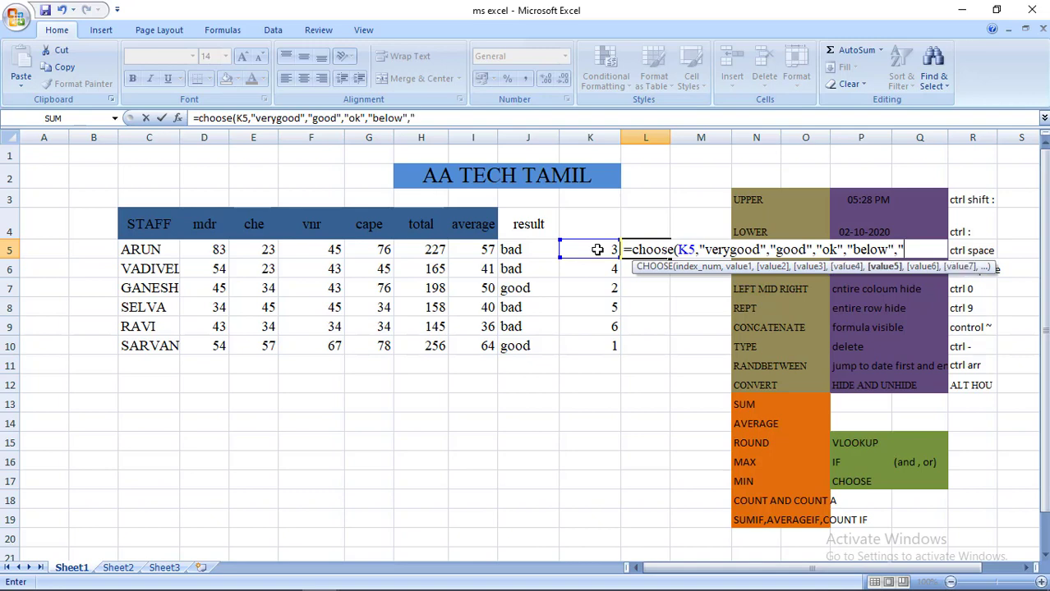
type("do we")
type("ll\"")
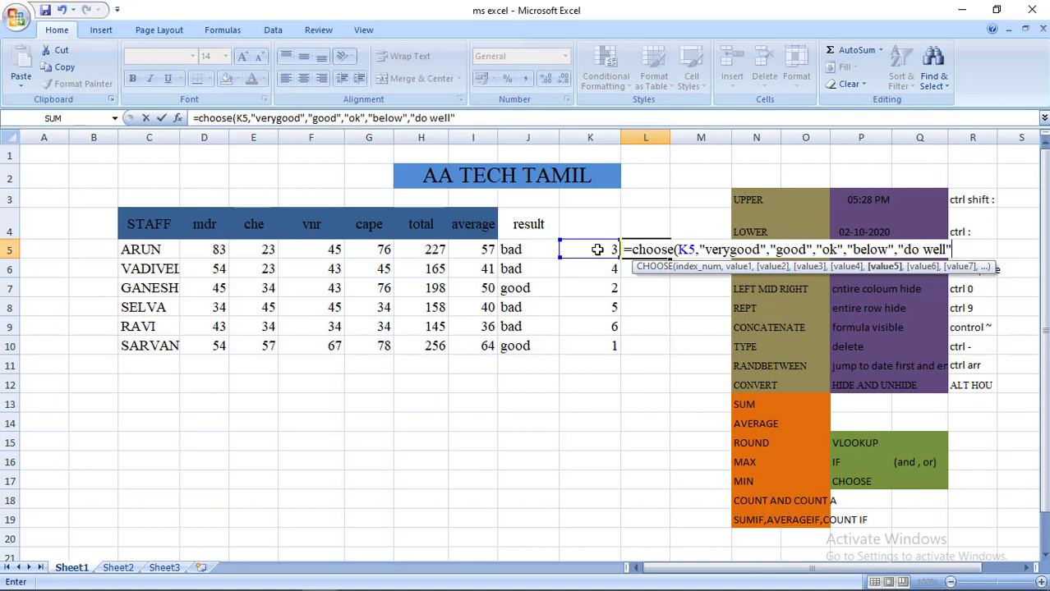
type(",")
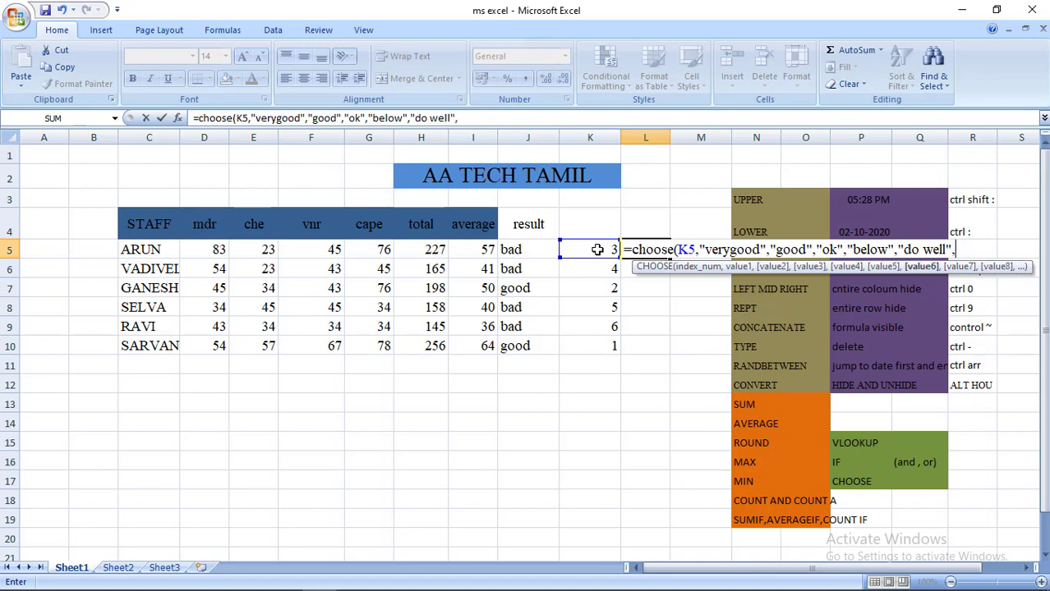
type("\"")
type("wo")
type("rst")
type("\")")
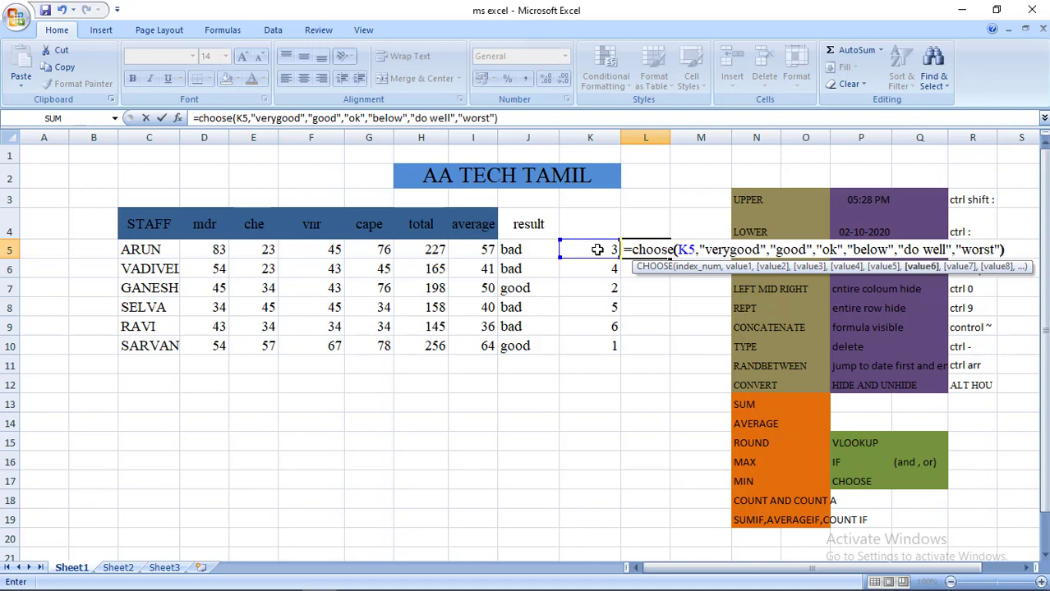
key("Return")
key("Up")
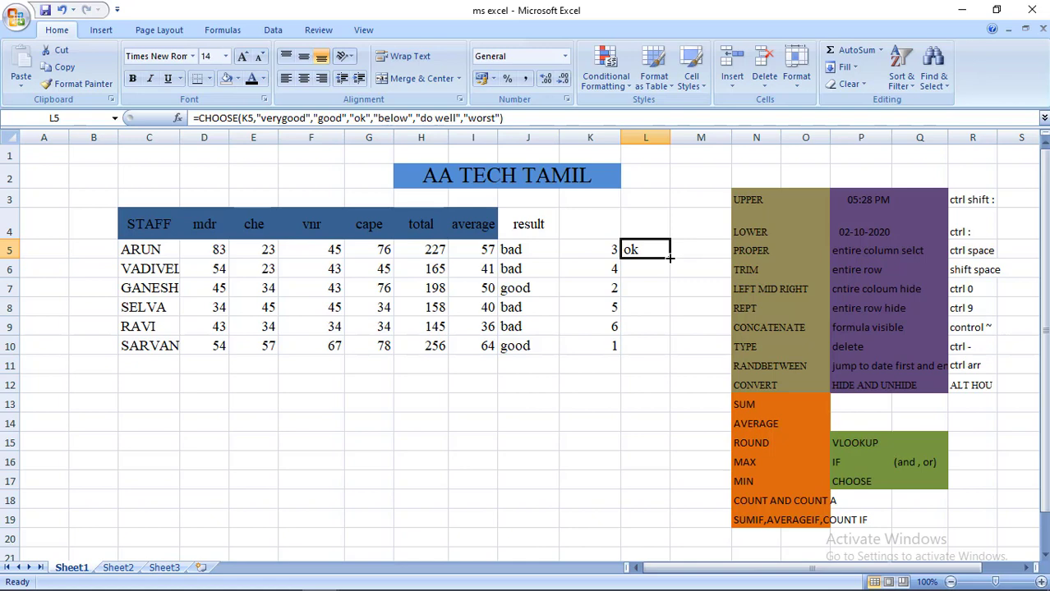
Fill L5's CHOOSE formula down to L10 and check the copied formula in L7
left_click_drag(669, 258, 664, 352)
left_click(699, 292)
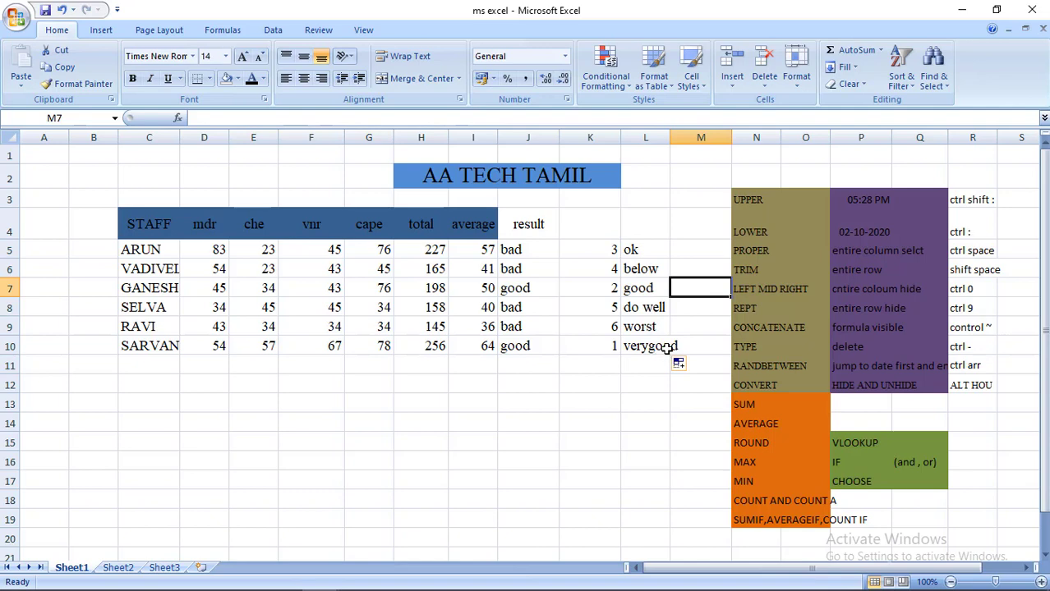
left_click(648, 292)
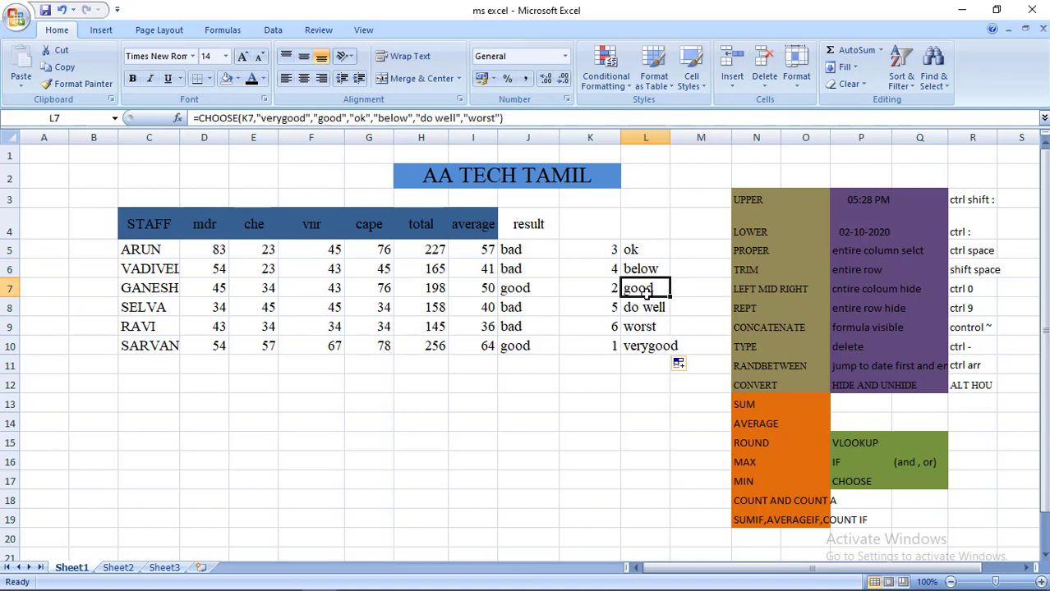
left_click(644, 363)
left_click(575, 379)
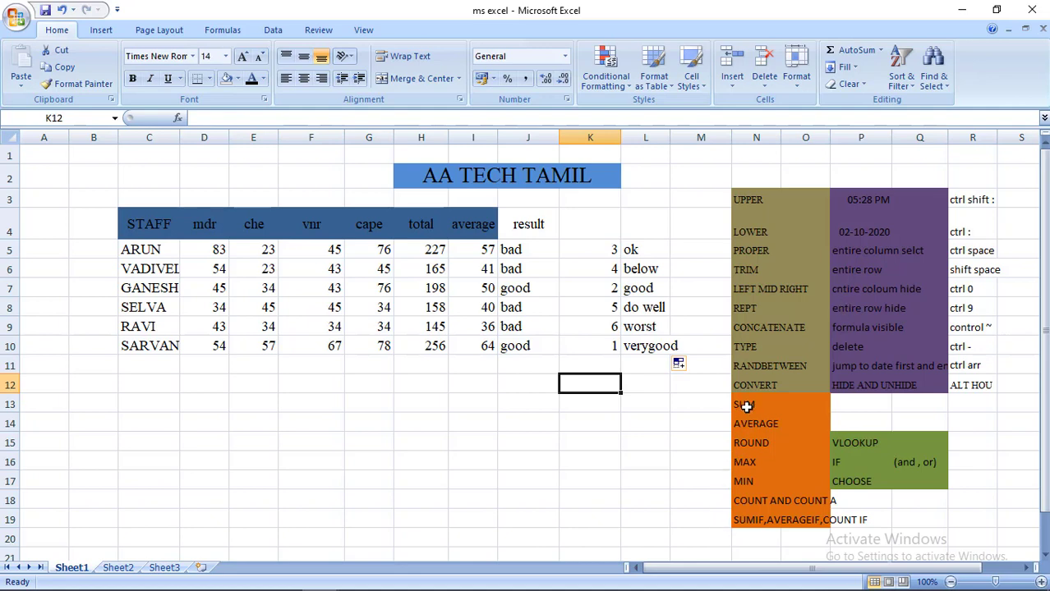
left_click(874, 213)
left_click(848, 209)
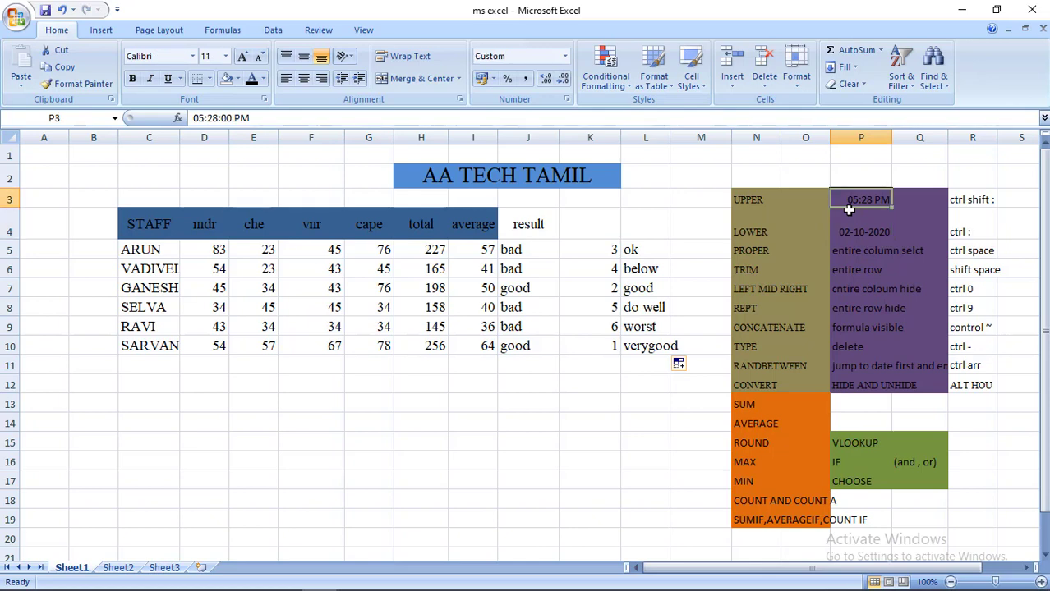
key("shift+Right")
key("shift+Right")
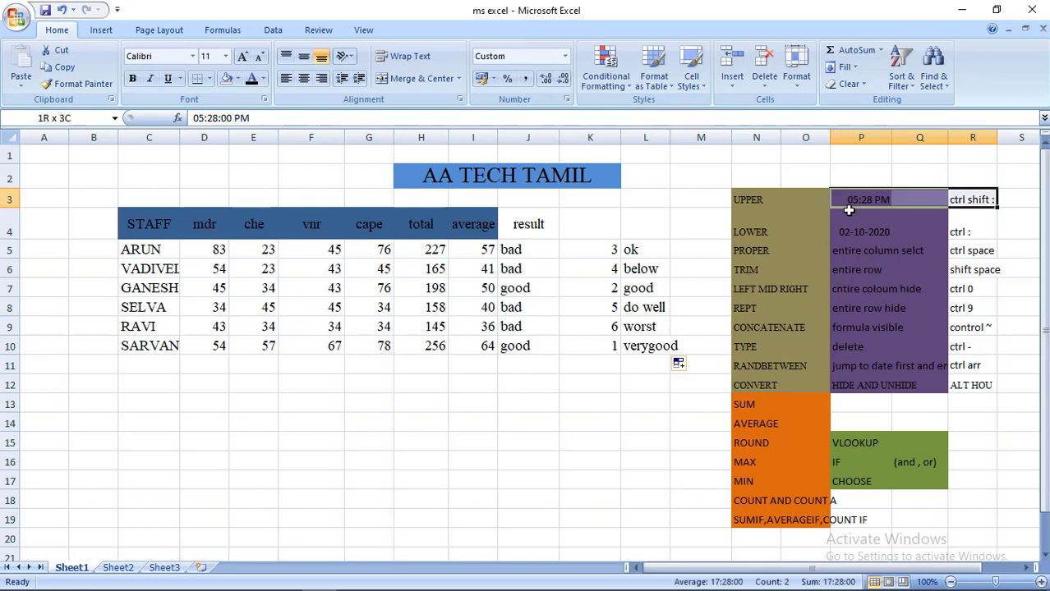
key("shift+Down")
key("shift+Down")
key("shift+Down")
key("shift+Down")
key("shift+Down")
key("shift+Down")
key("shift+Down")
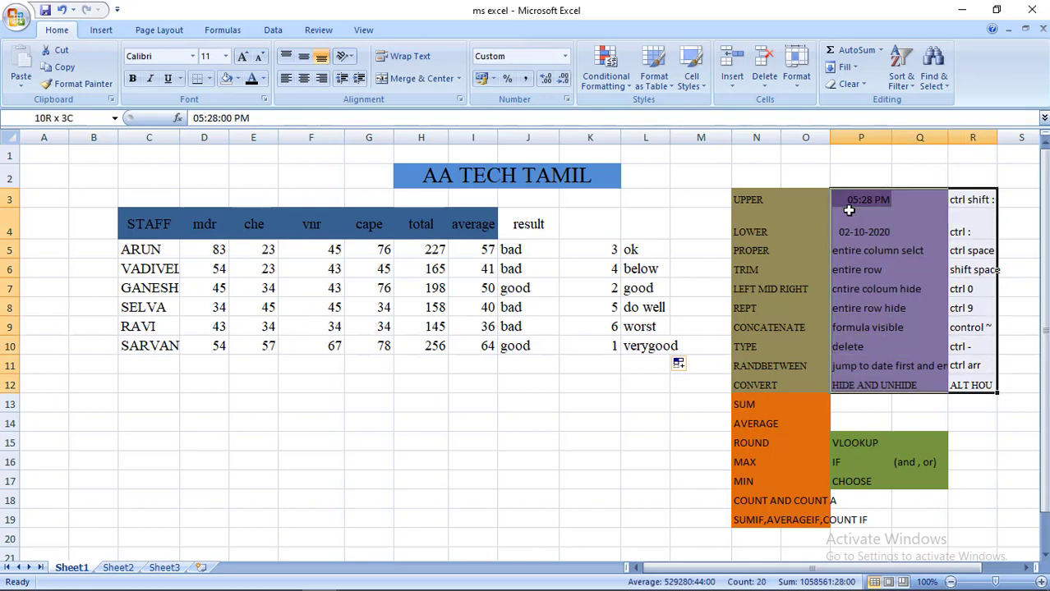
key("Left")
key("Left")
key("Left")
key("Left")
key("Down")
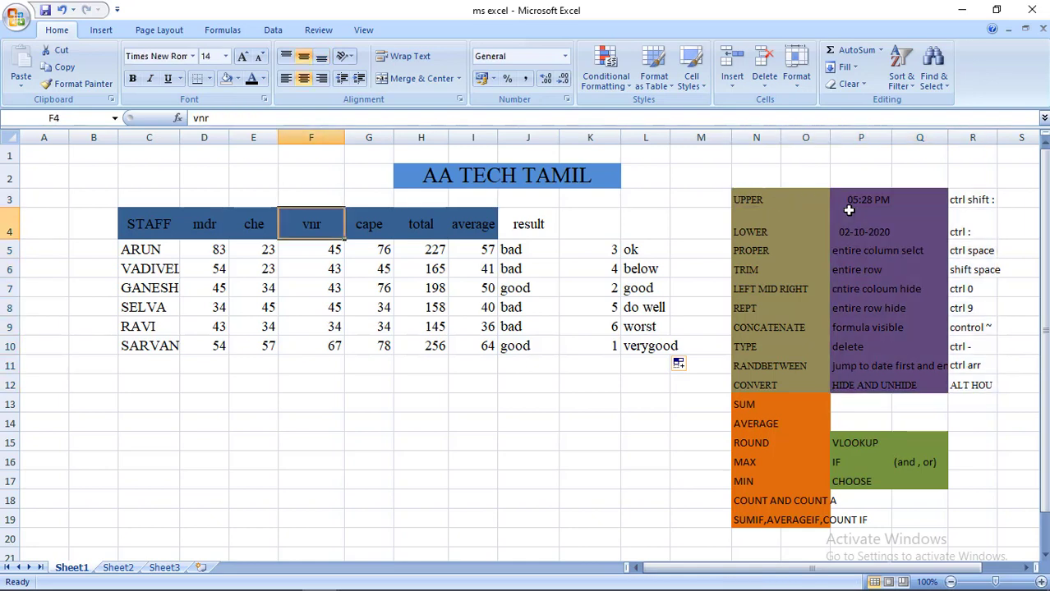
key("Down")
key("Down")
key("Down")
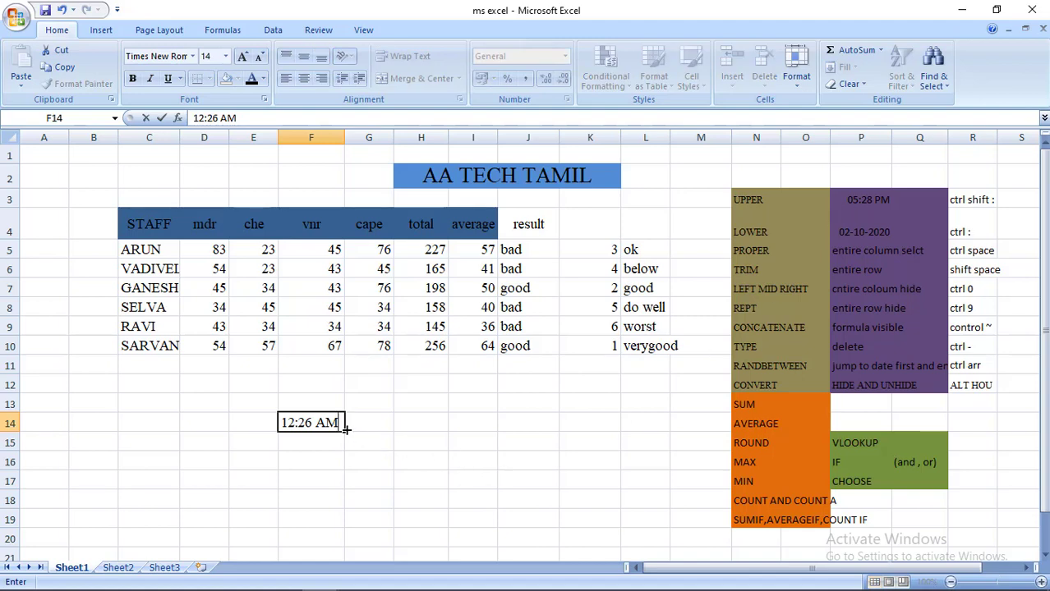
left_click(378, 429)
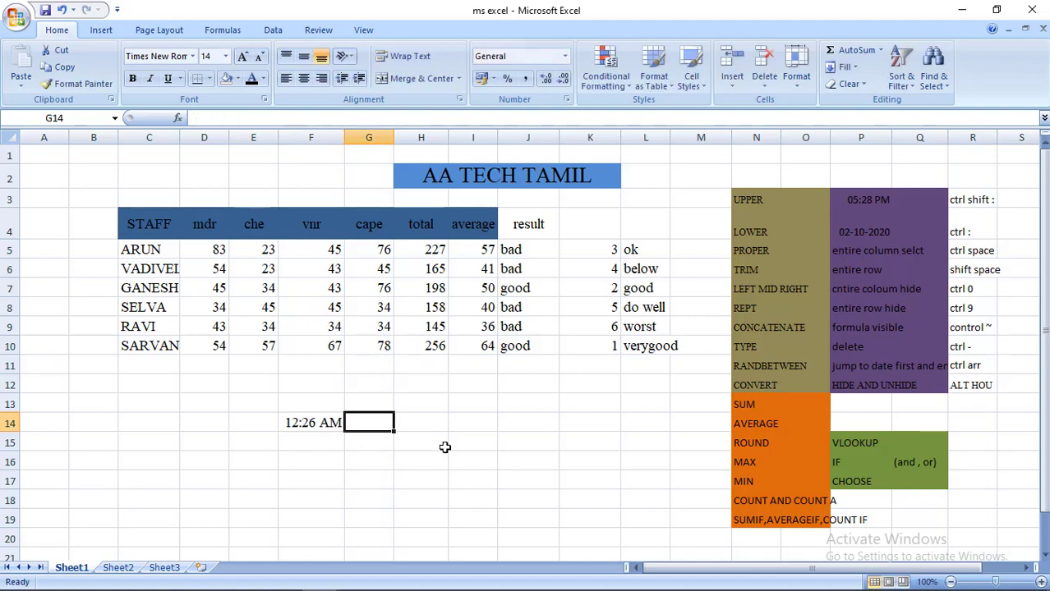
mouse_move(937, 588)
left_click(181, 420)
type("ctr")
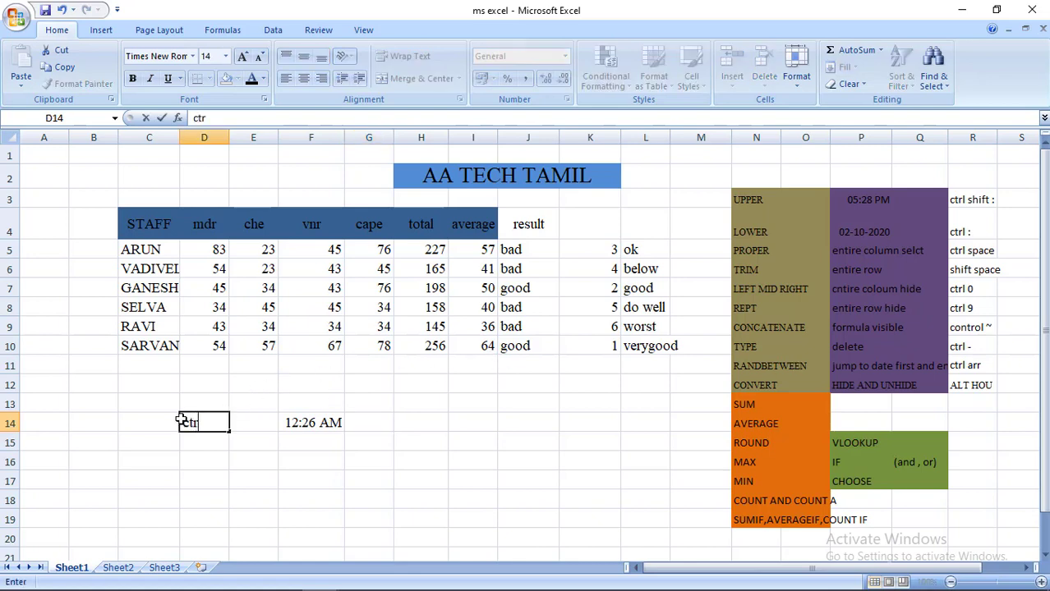
type("l shift")
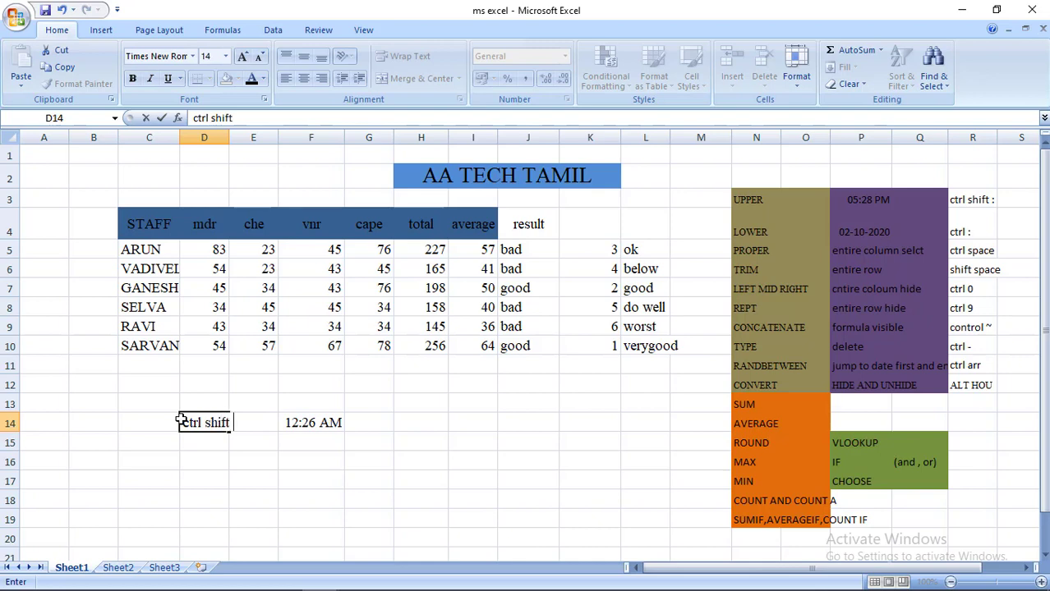
type(" :")
key("Right")
key("Right")
key("Right")
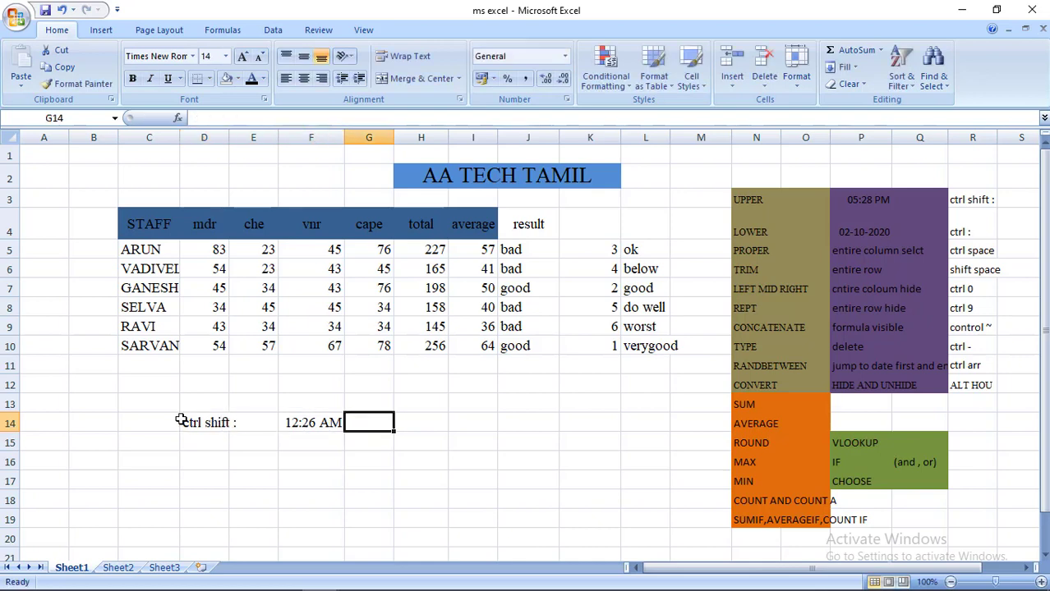
key("Right")
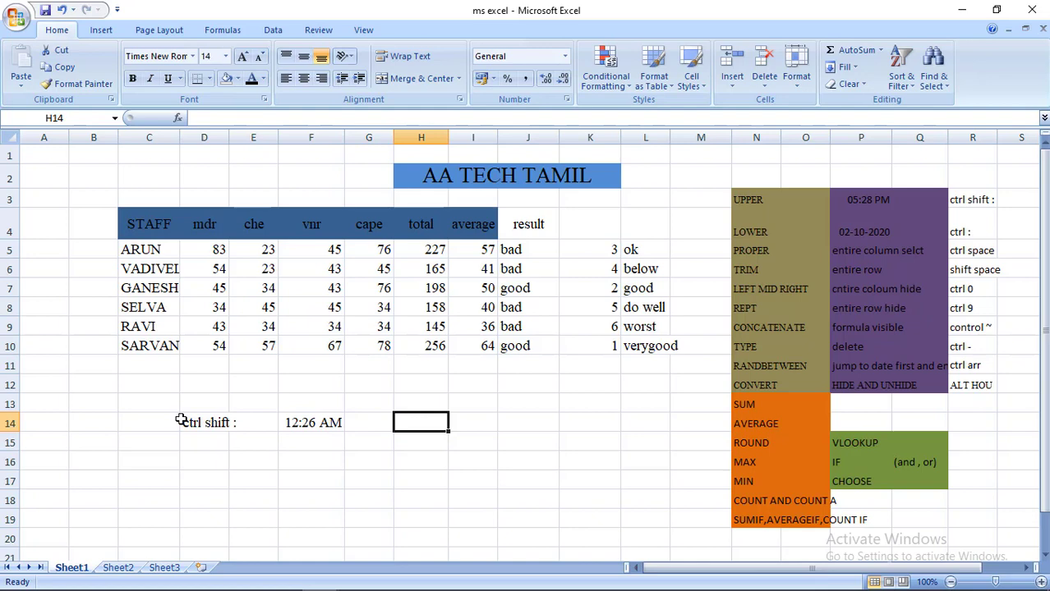
key("ctrl+shift+semicolon")
key("BackSpace")
key("BackSpace")
key("BackSpace")
key("BackSpace")
key("BackSpace")
key("BackSpace")
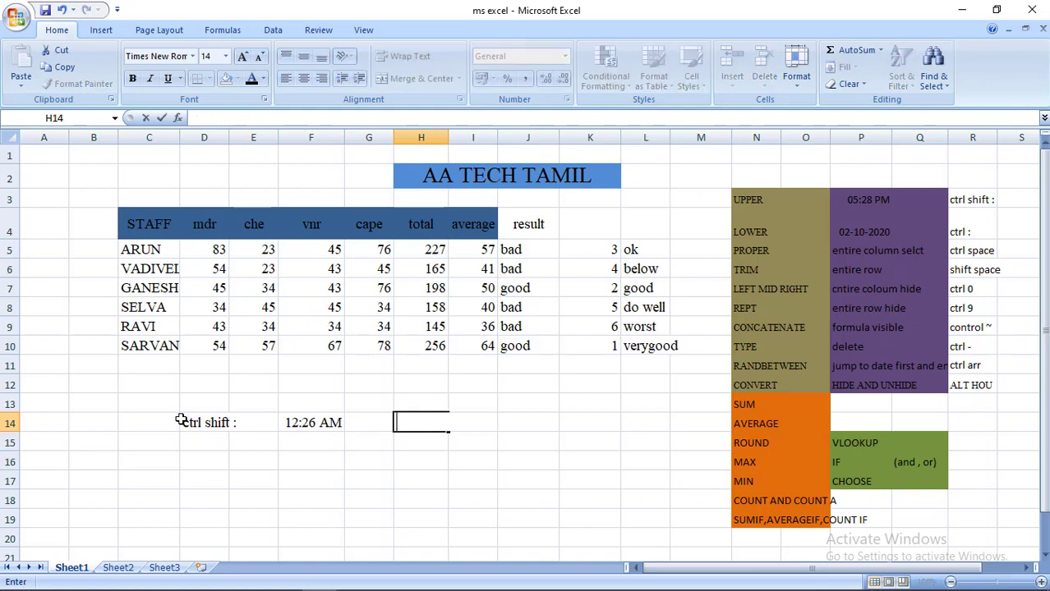
key("Left")
key("Left")
key("BackSpace")
key("Left")
key("Left")
key("BackSpace")
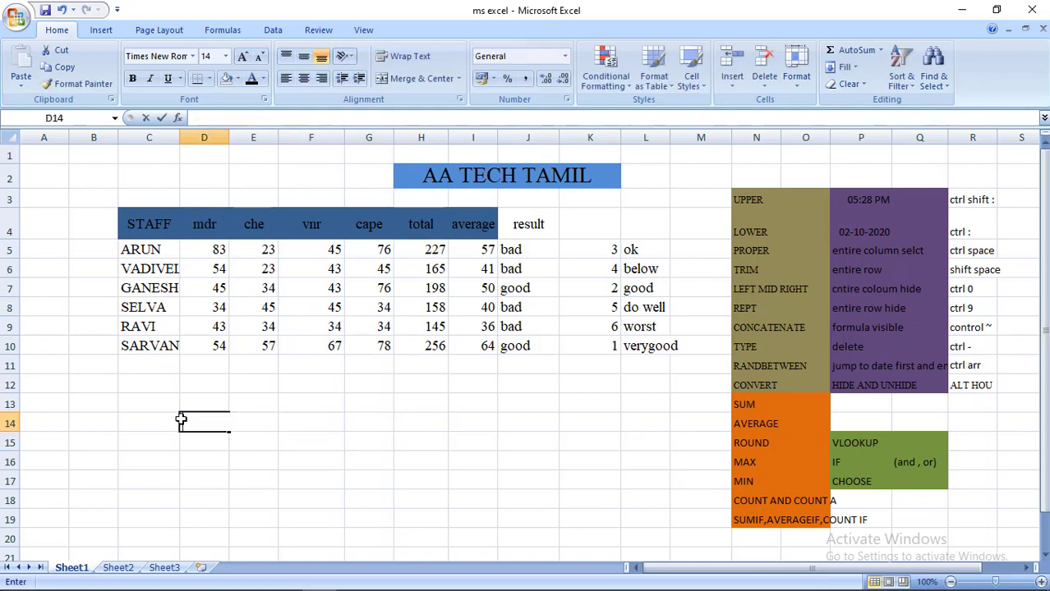
key("Right")
key("Right")
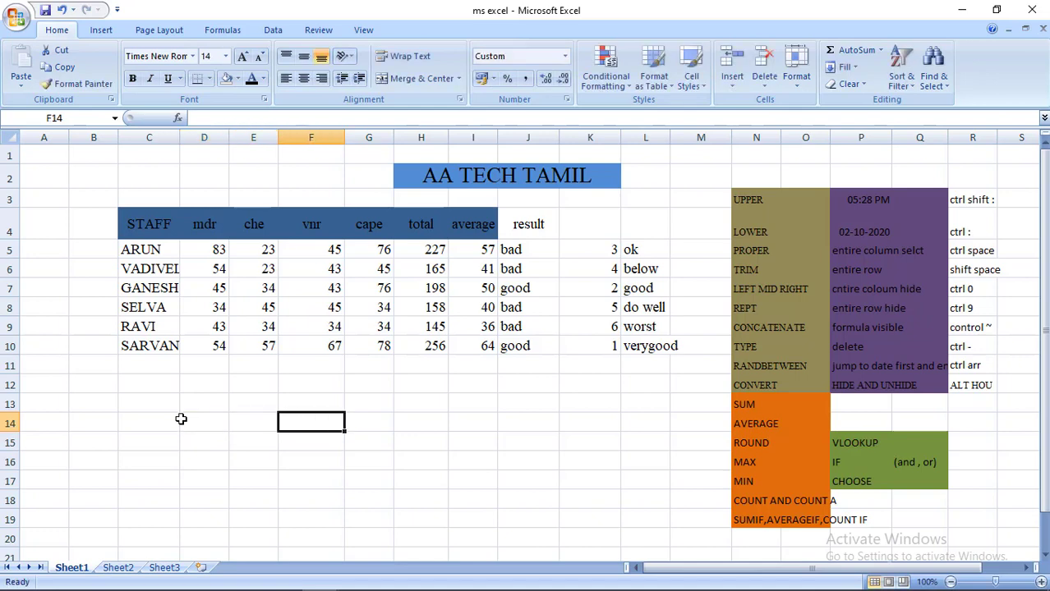
key("Down")
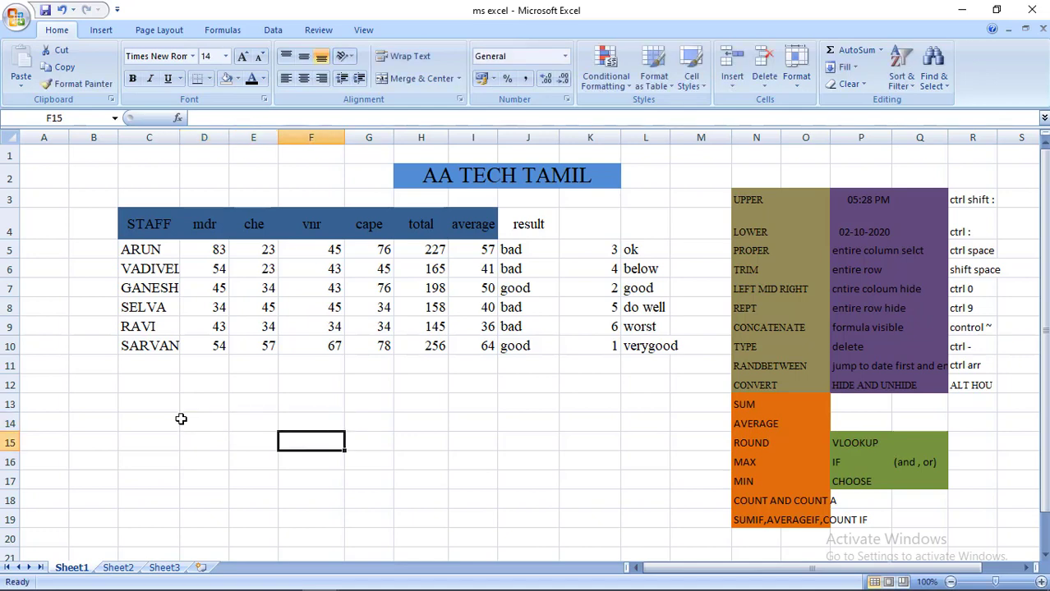
key("ctrl+semicolon")
key("Left")
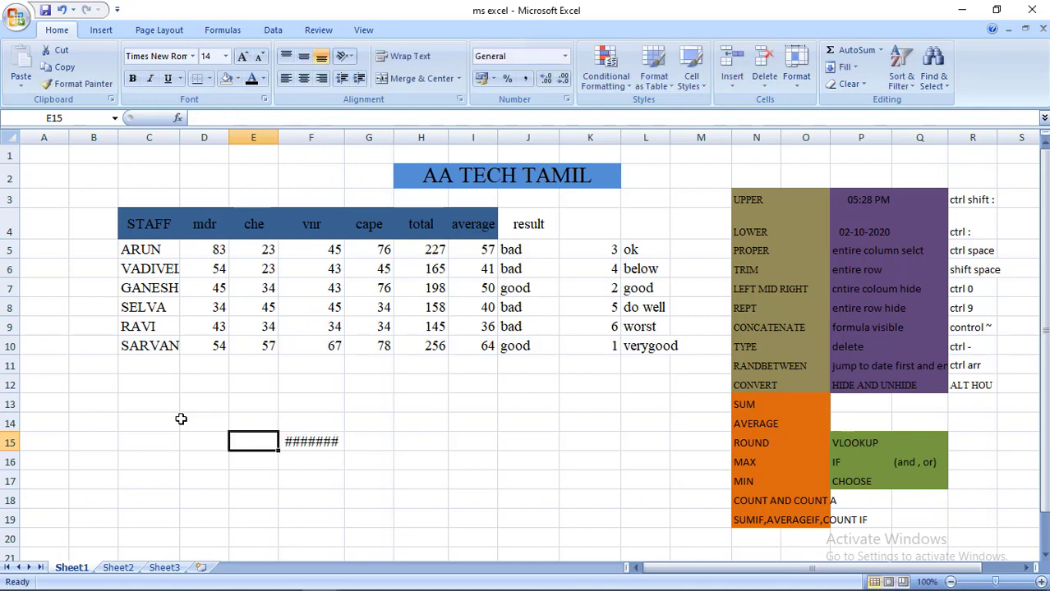
key("Left")
key("Right")
key("Right")
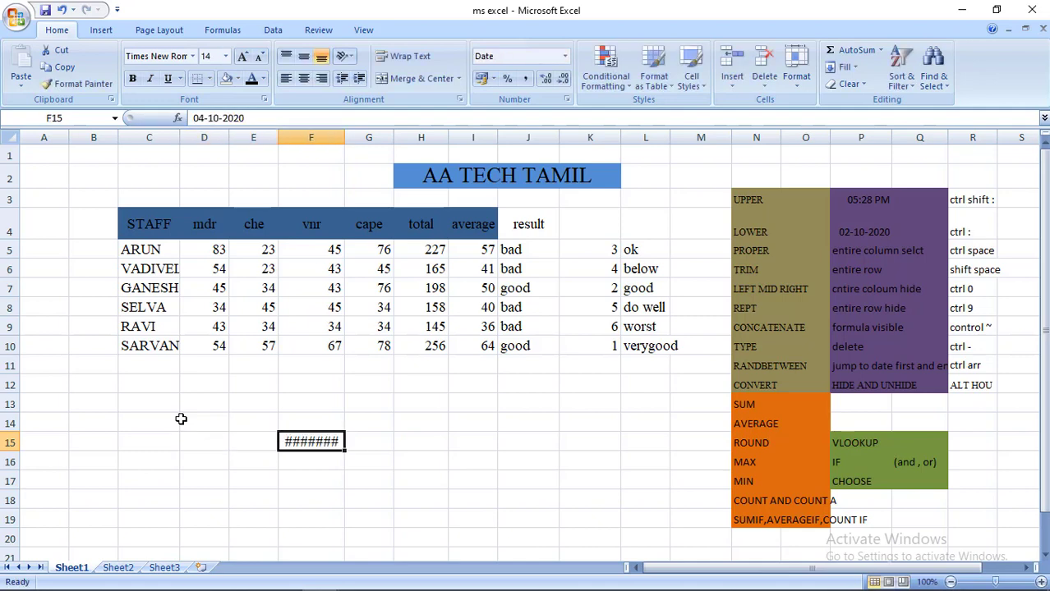
key("BackSpace")
key("ctrl+semicolon")
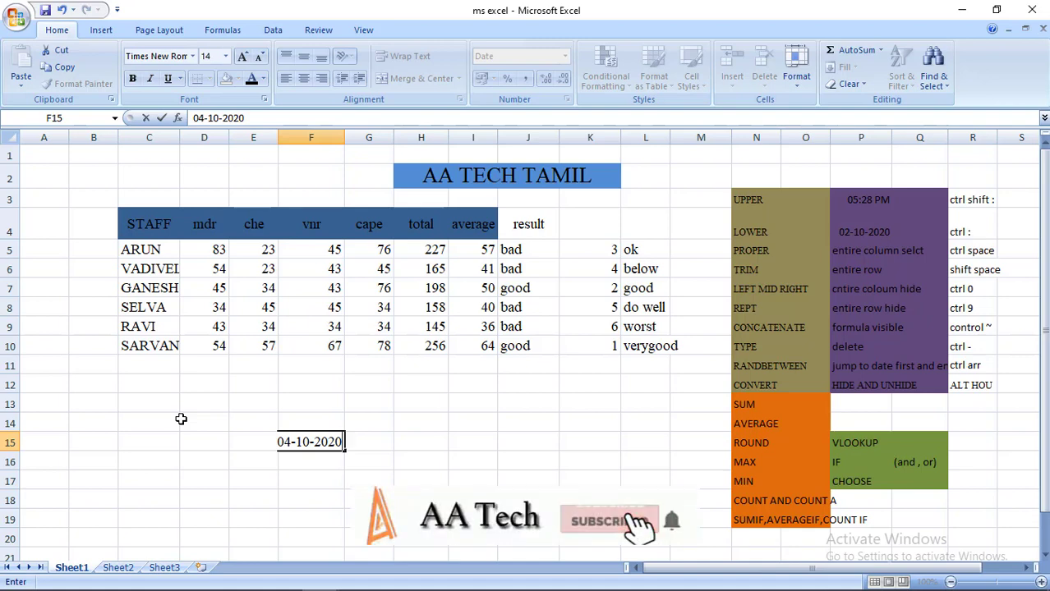
key("BackSpace")
key("BackSpace")
key("BackSpace")
key("BackSpace")
key("BackSpace")
key("BackSpace")
key("BackSpace")
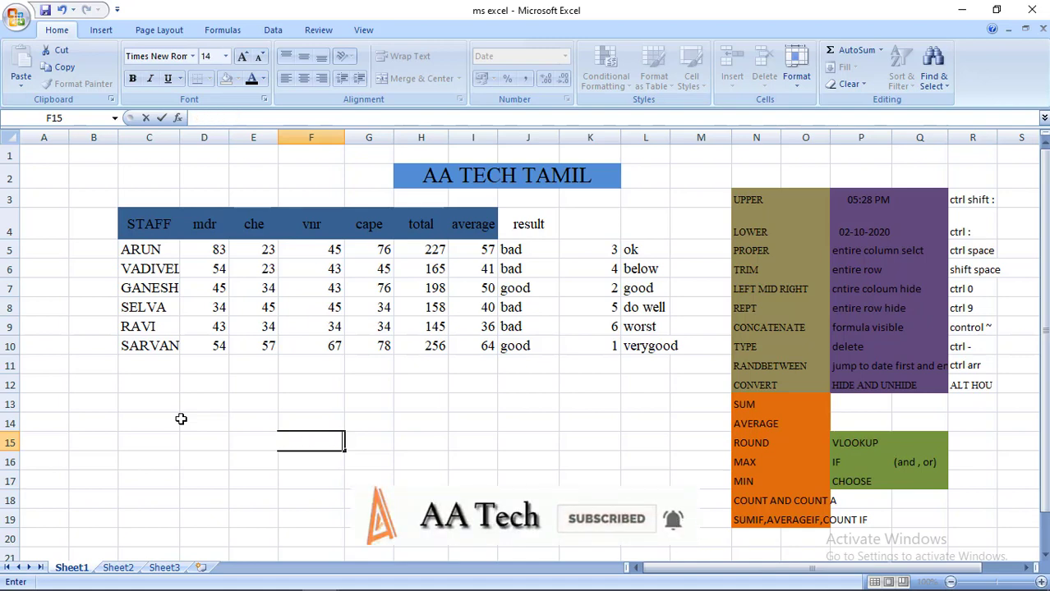
key("Tab")
key("Up")
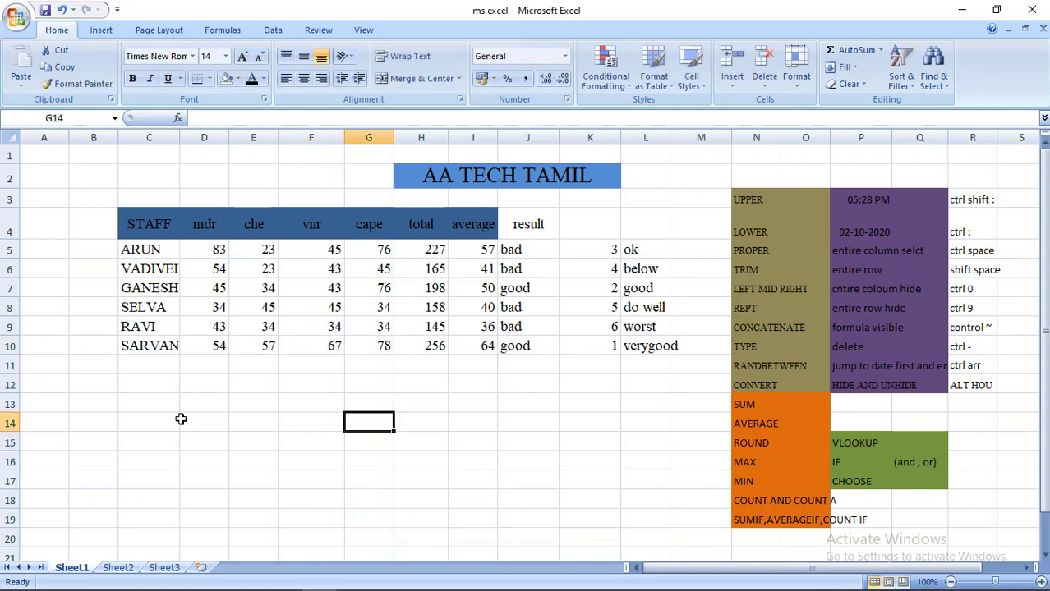
key("Left")
key("Left")
key("Left")
key("Left")
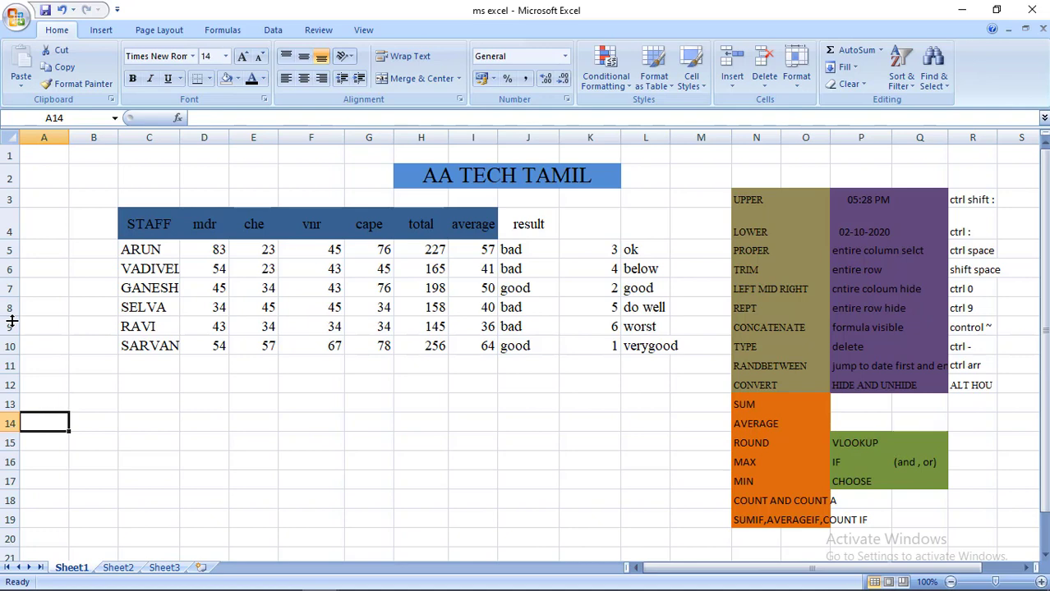
left_click(7, 307)
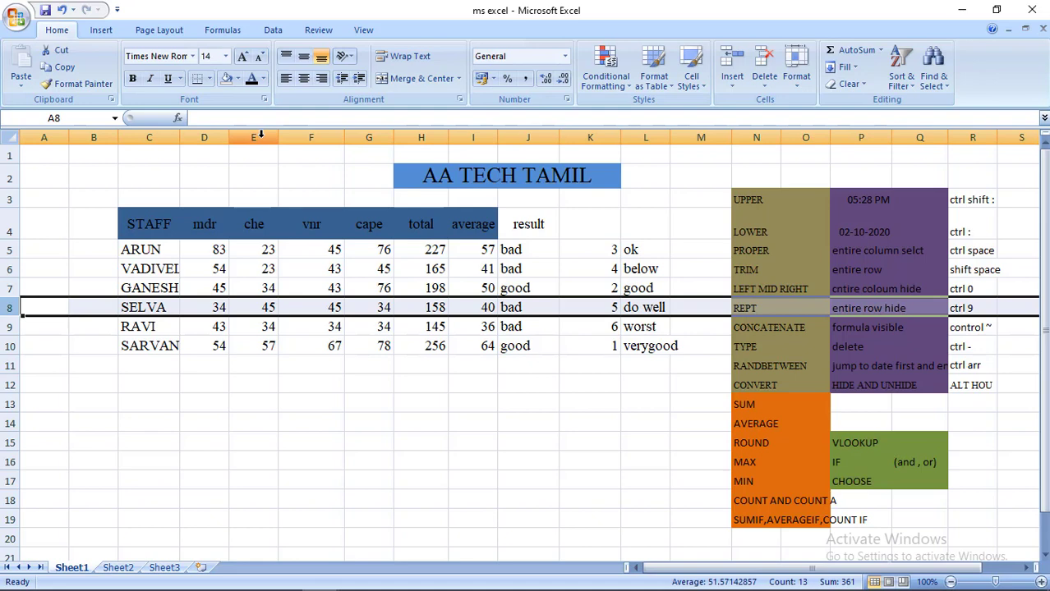
left_click(260, 134)
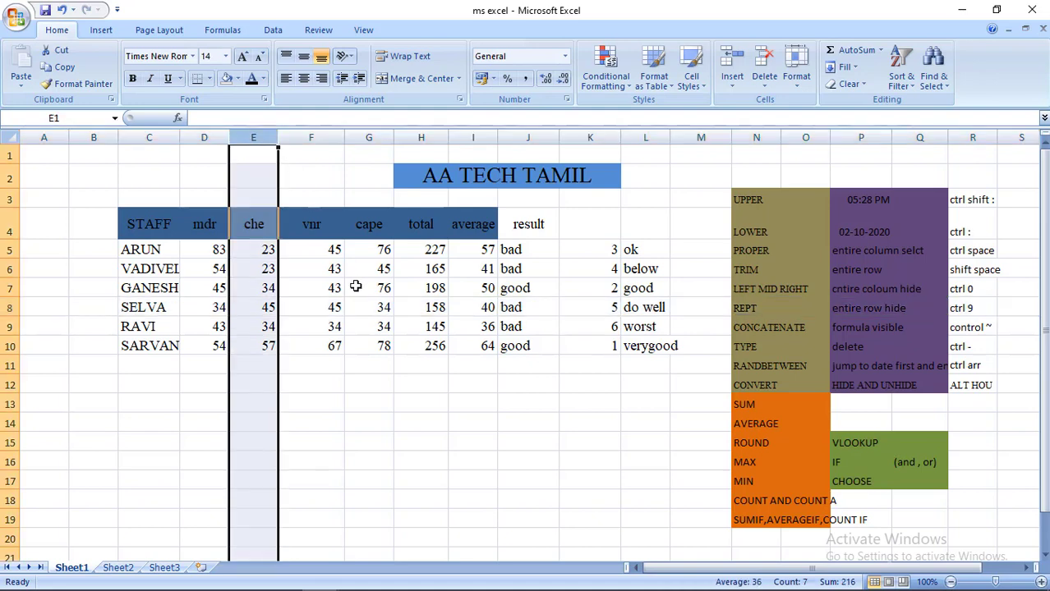
left_click(428, 482)
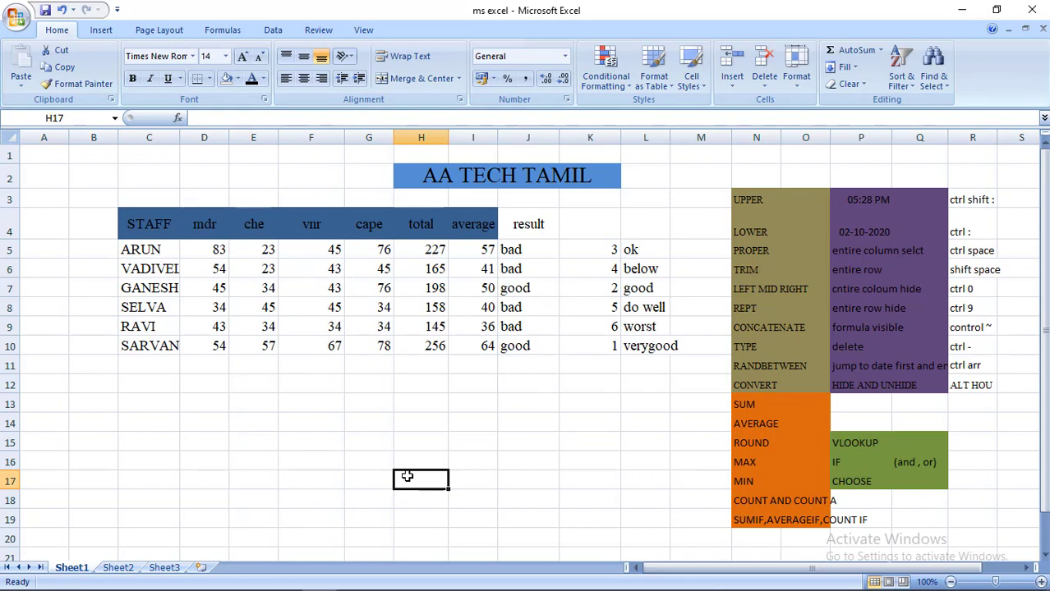
key("shift+space")
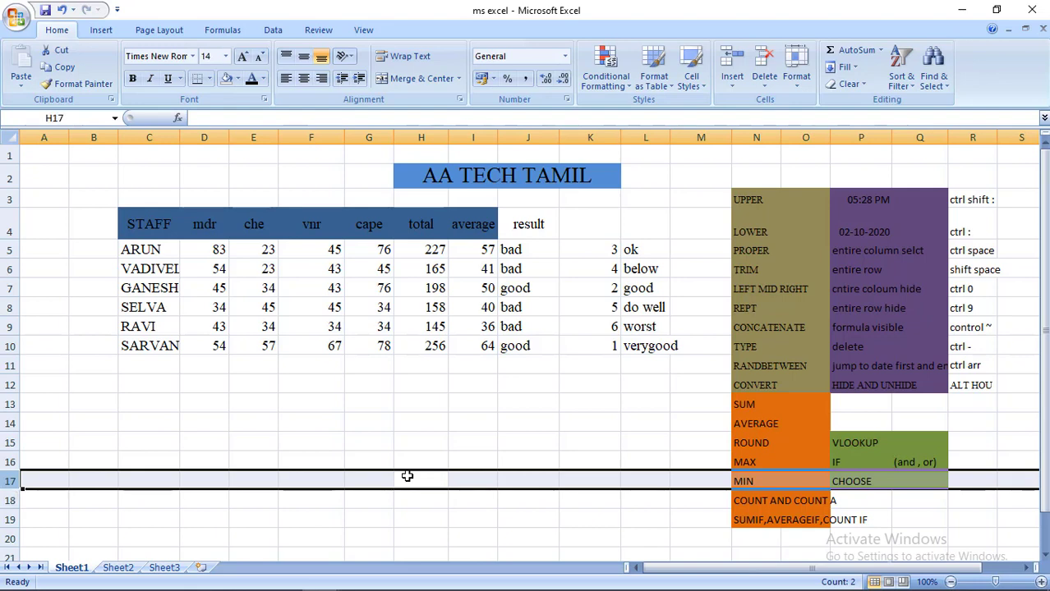
left_click(407, 476)
left_click(419, 442)
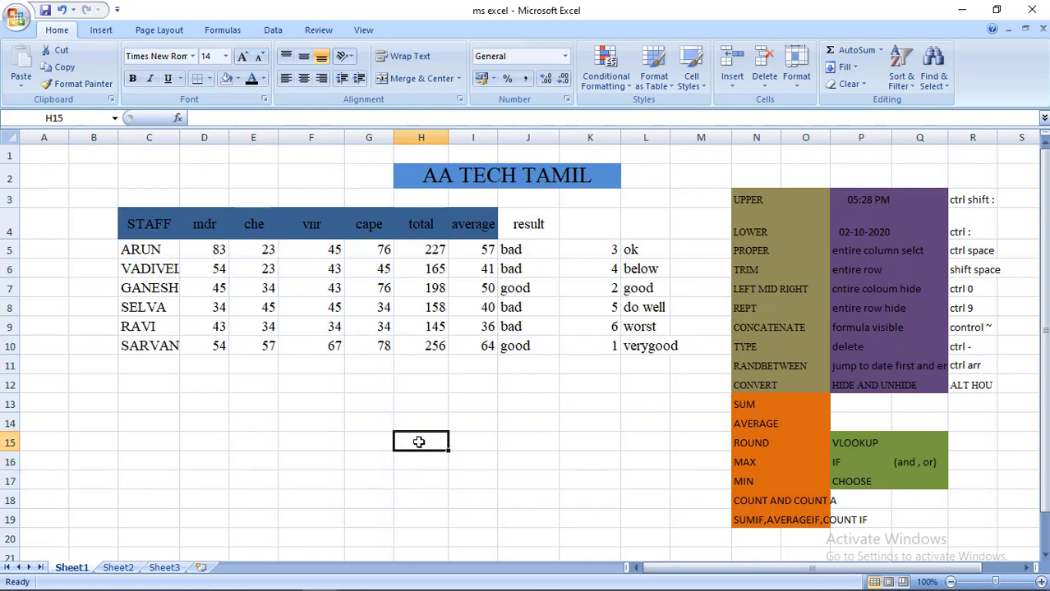
key("ctrl+space")
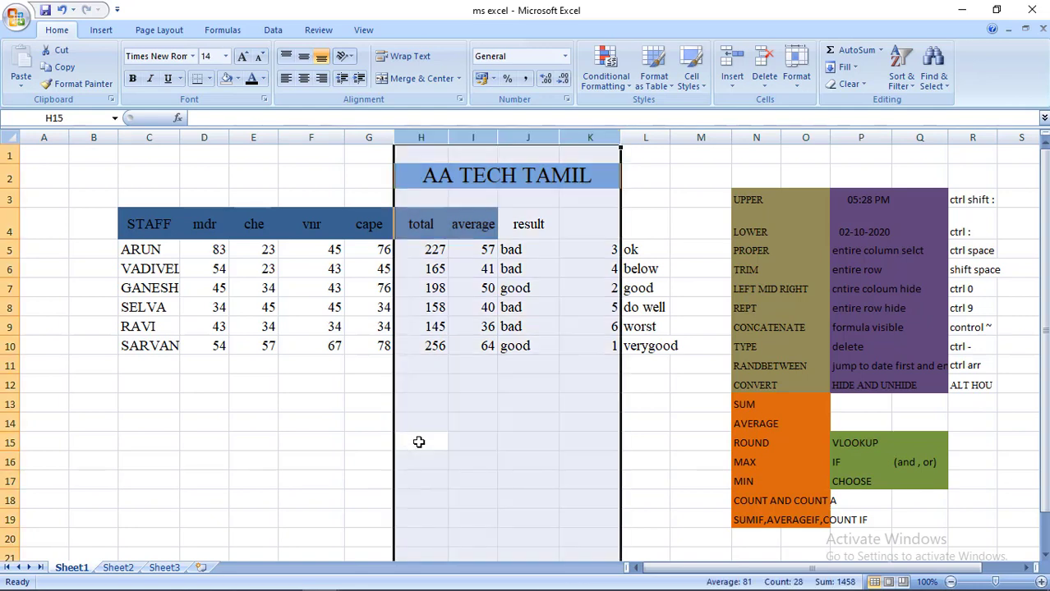
left_click(361, 415)
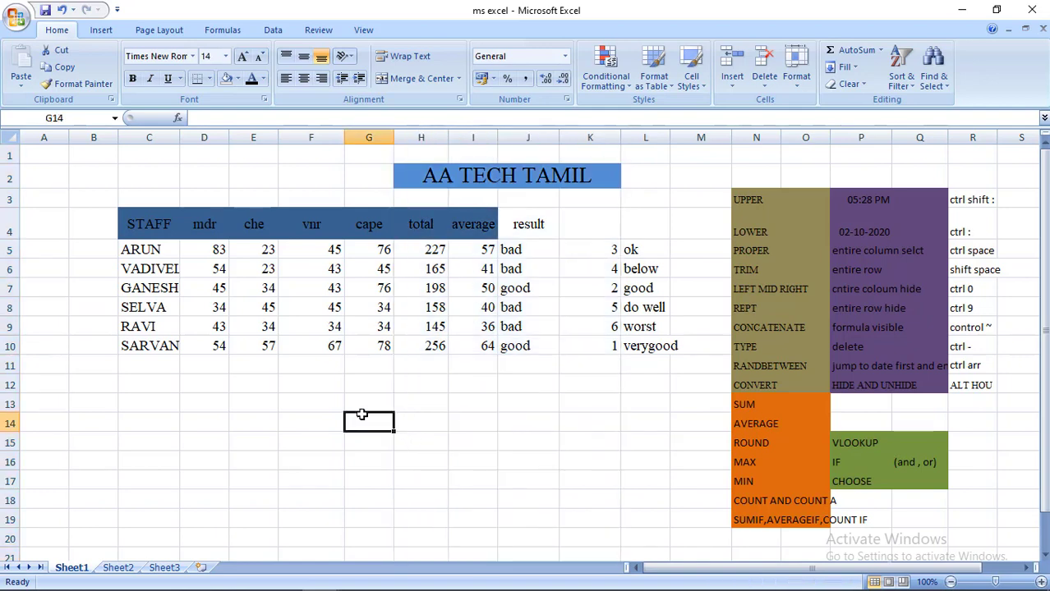
key("ctrl+space")
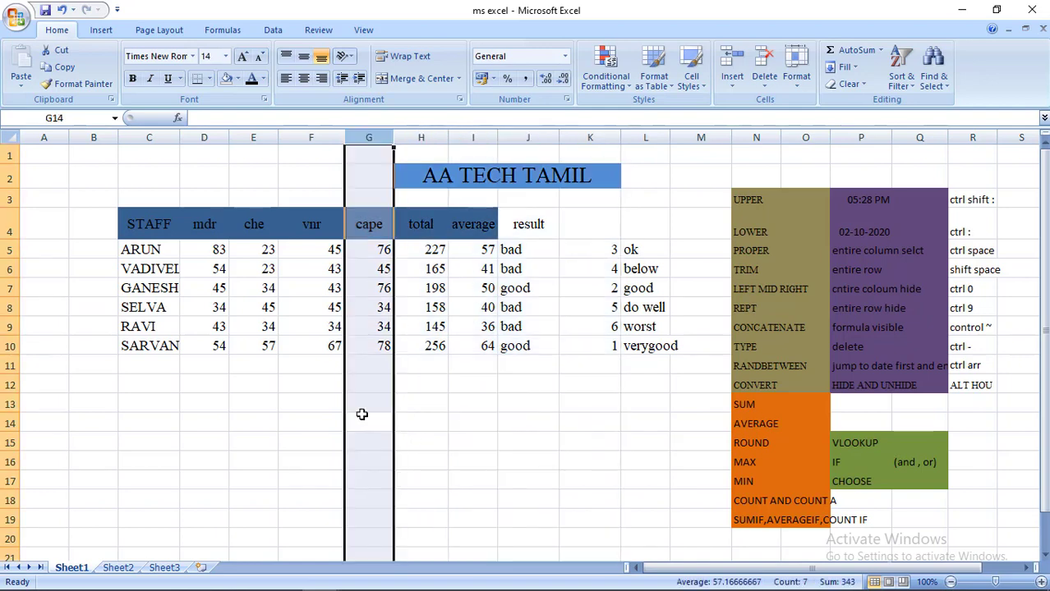
left_click(417, 439)
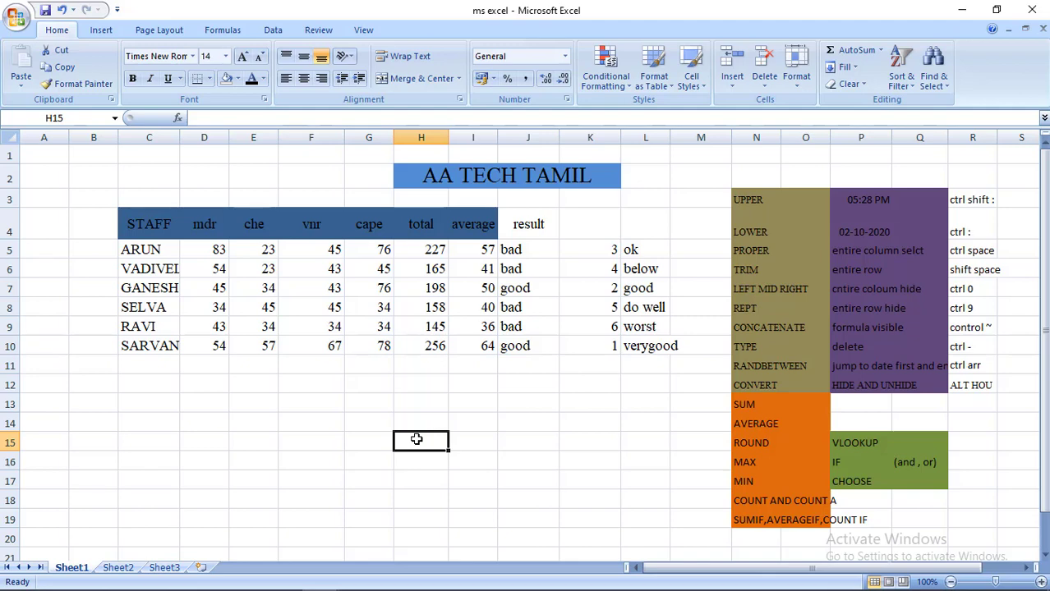
key("ctrl+space")
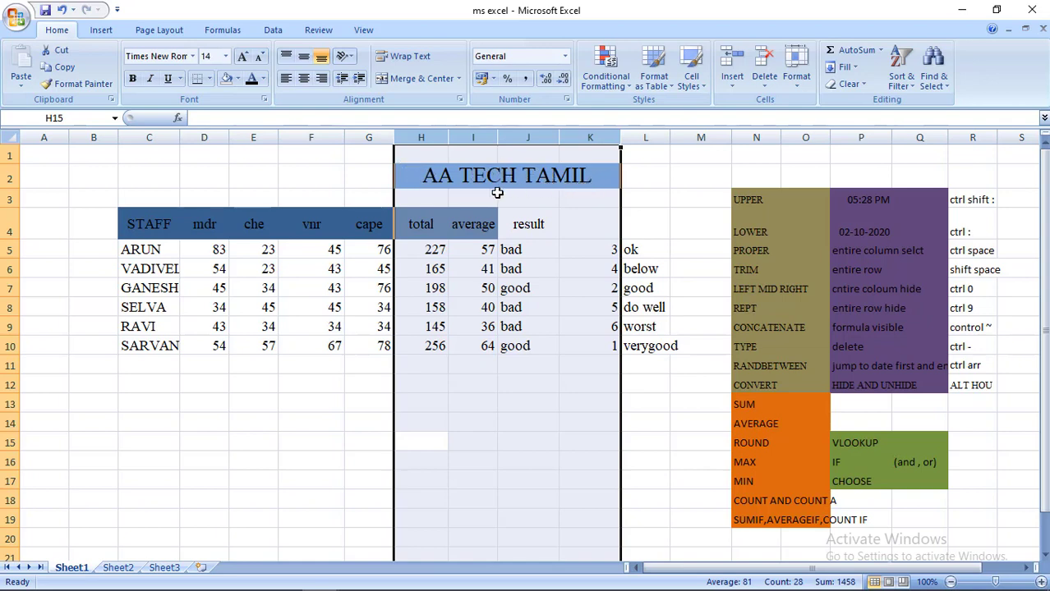
left_click(316, 455)
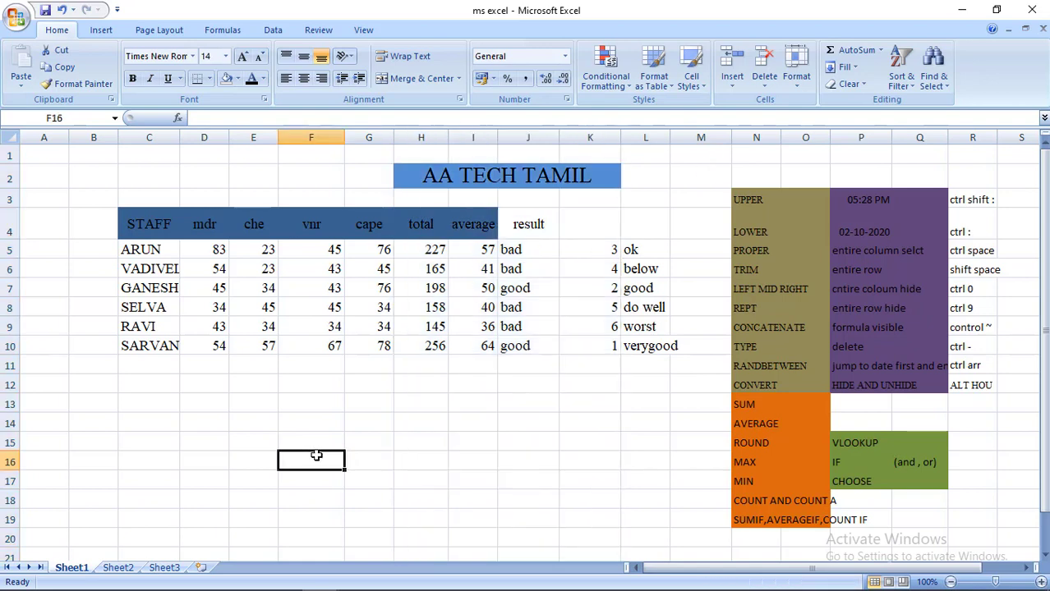
key("ctrl+space")
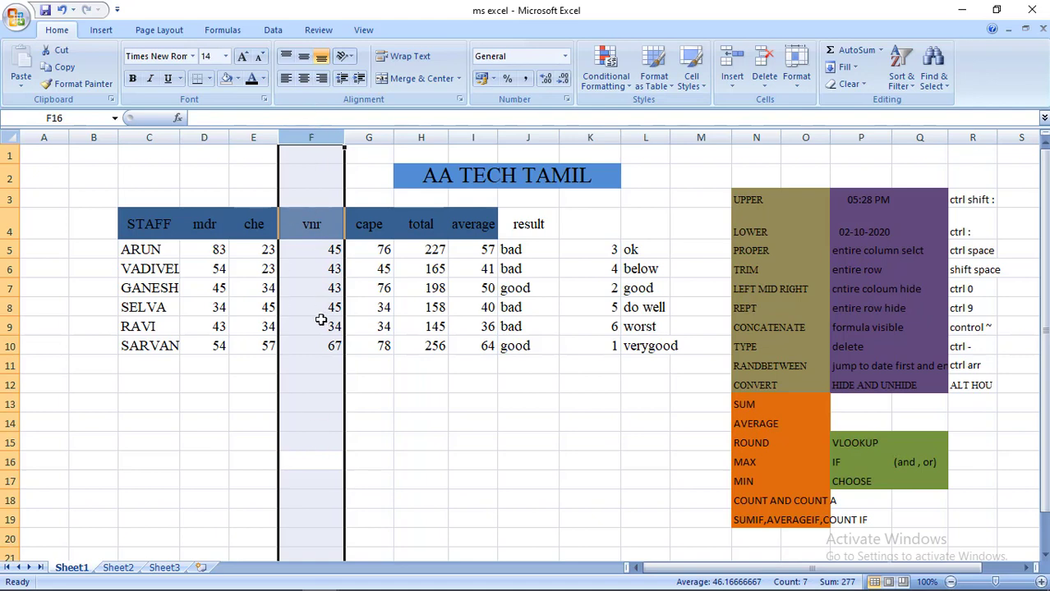
left_click(434, 459)
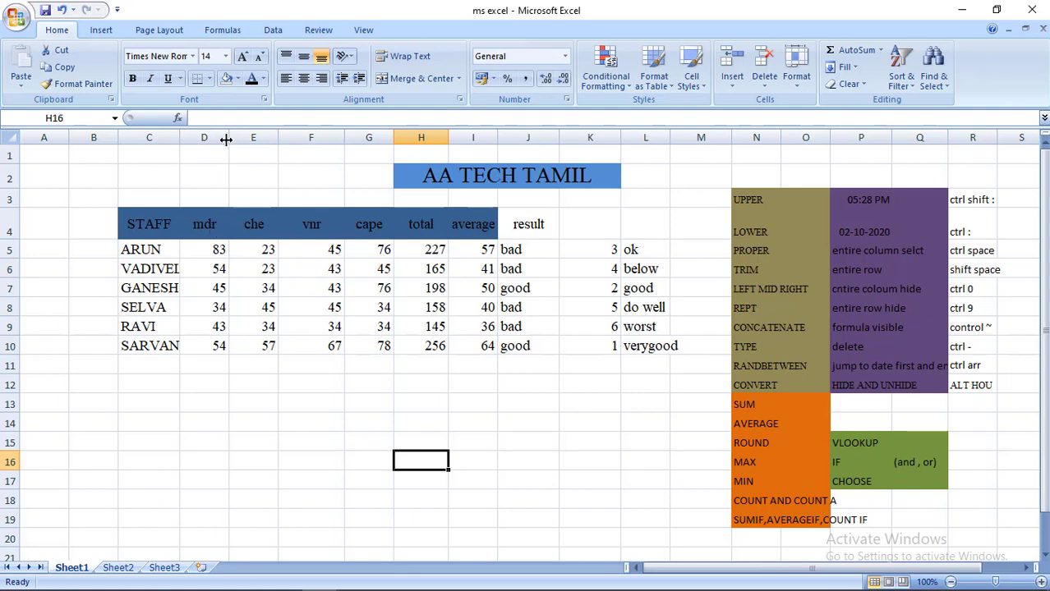
left_click(213, 194)
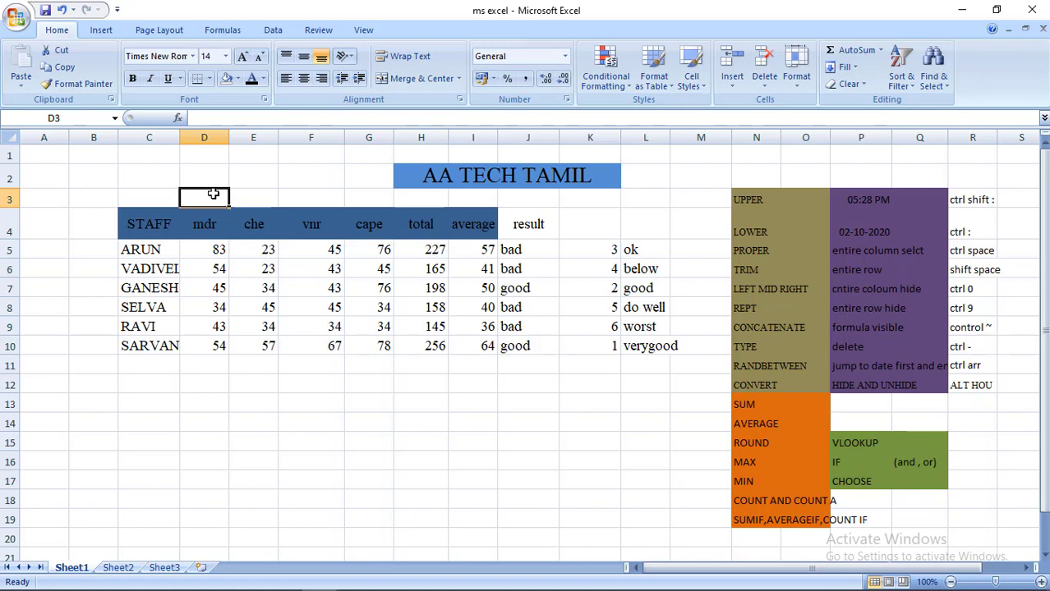
key("ctrl+0")
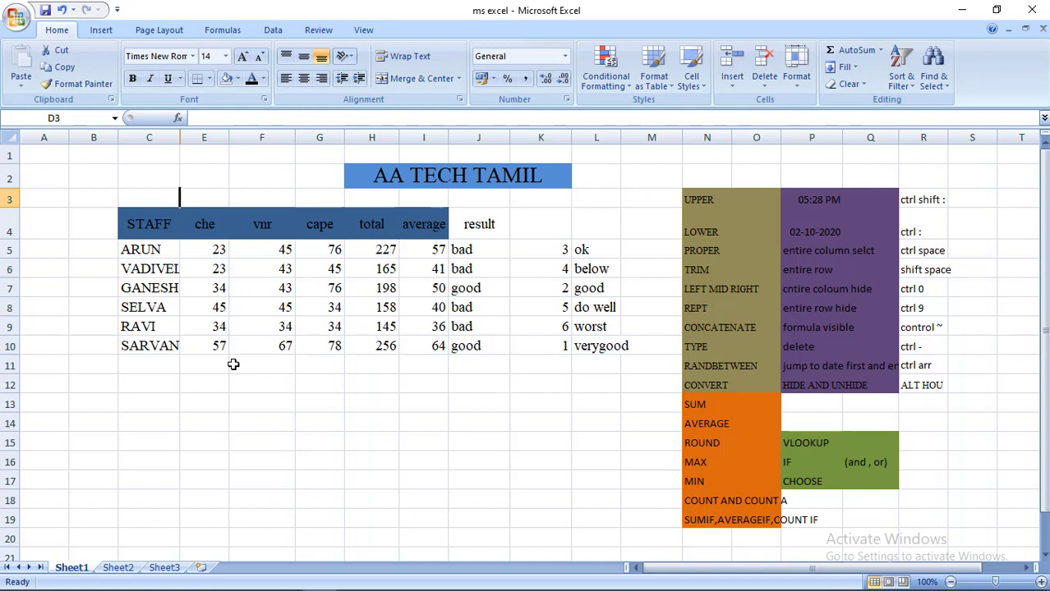
key("alt")
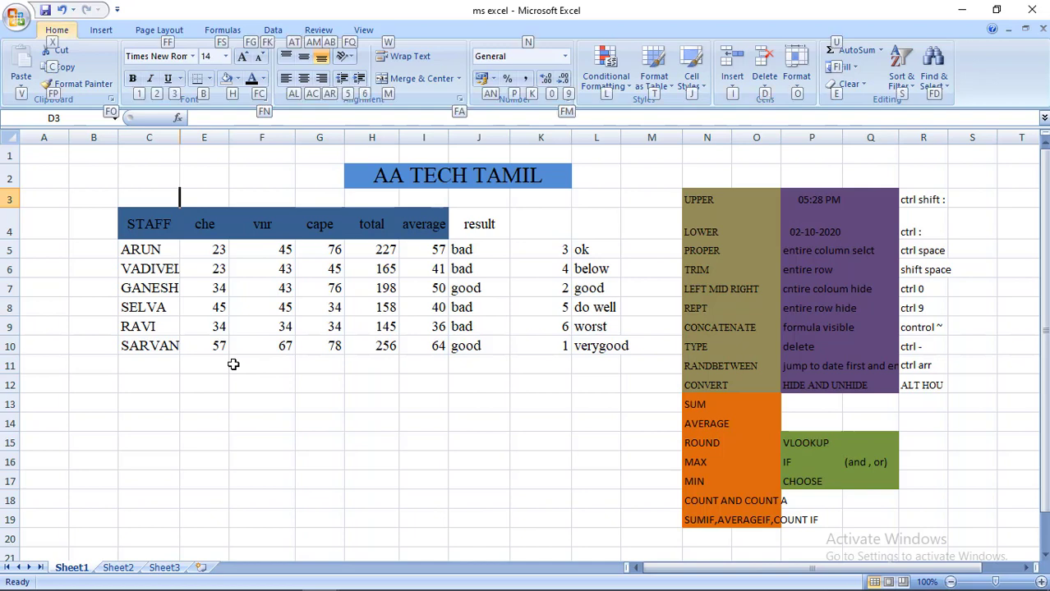
key("o")
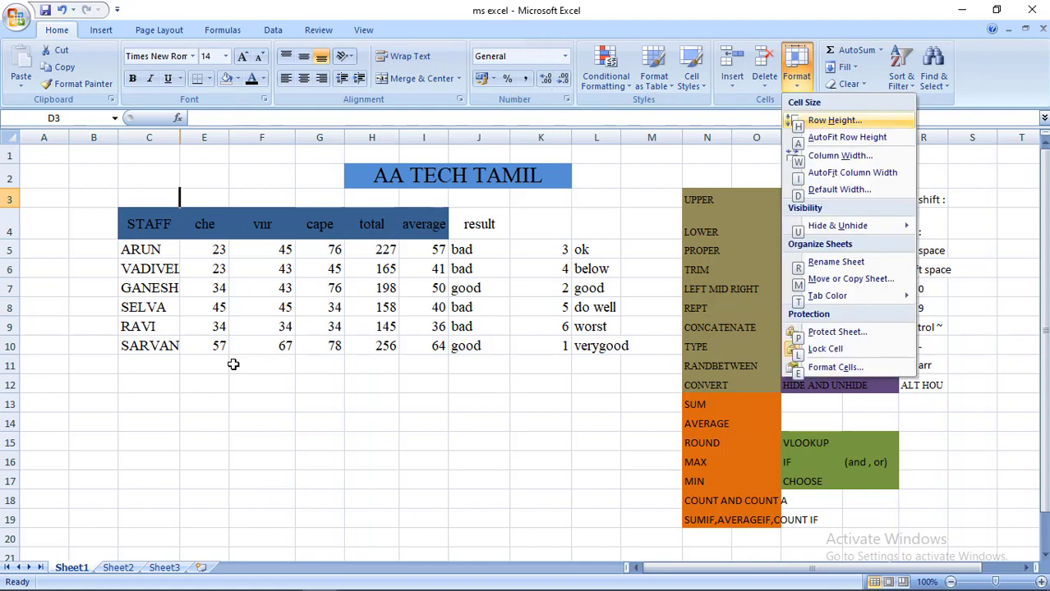
key("u")
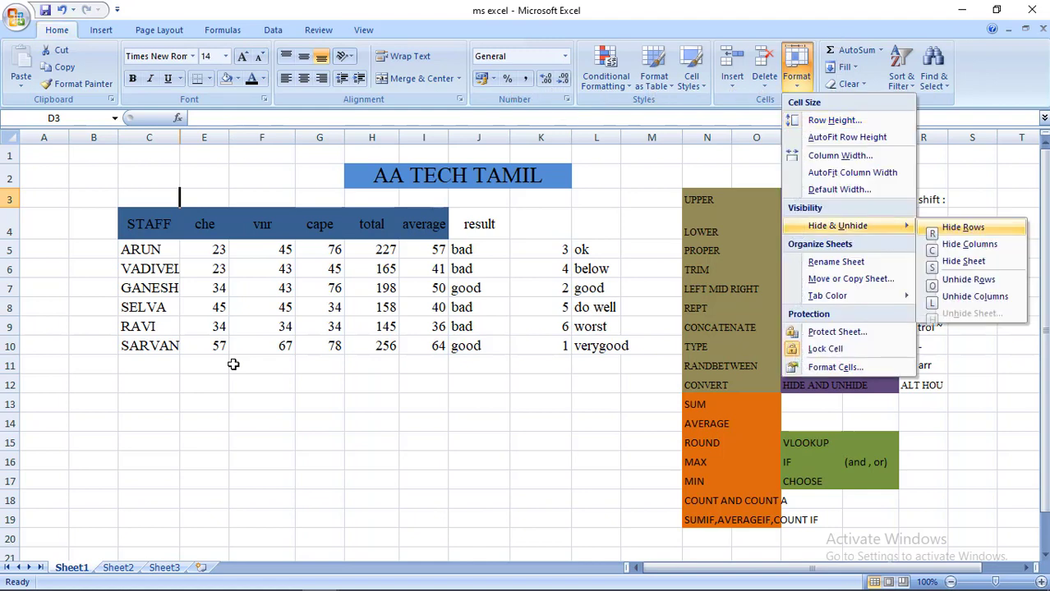
key("l")
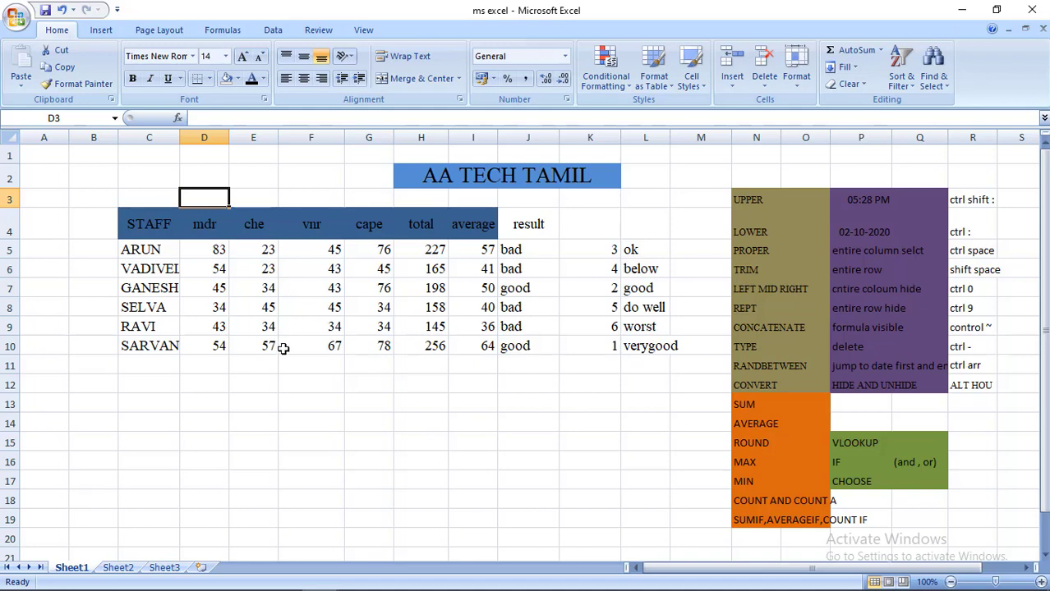
left_click(328, 378)
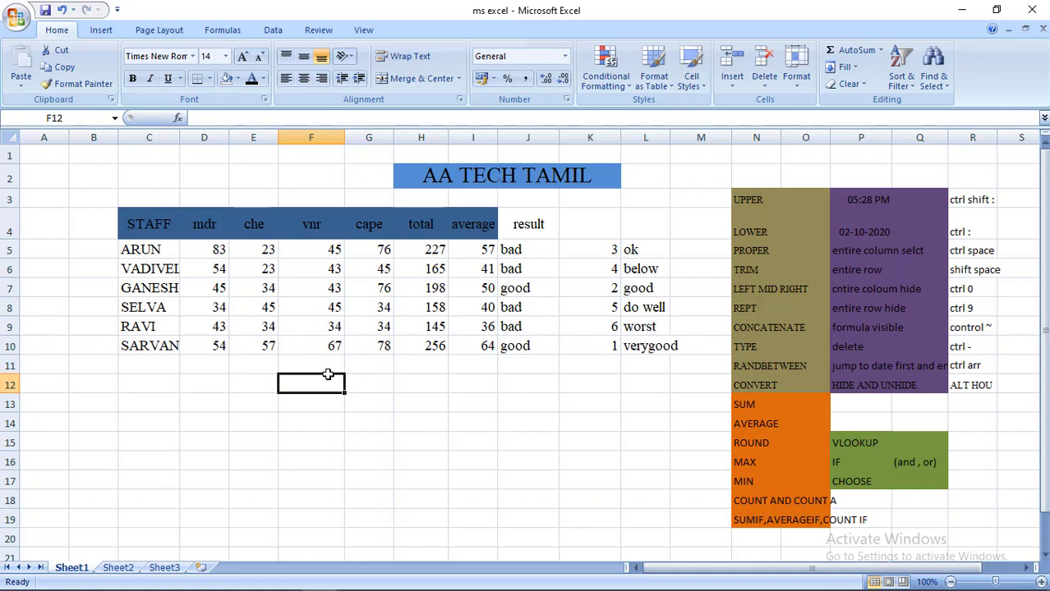
key("ctrl+0")
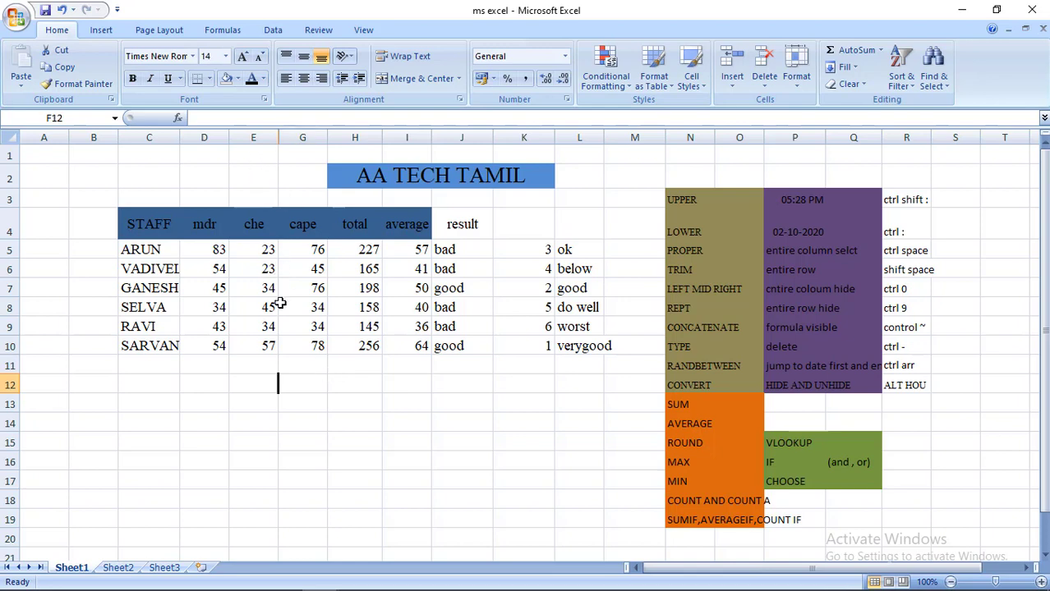
key("ctrl+shift+0")
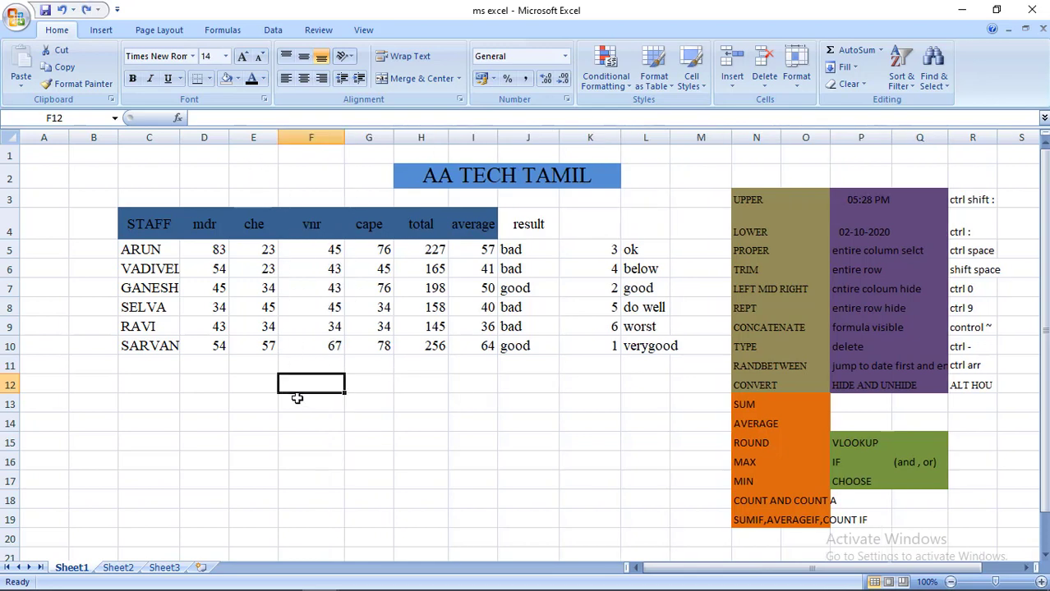
left_click(296, 398)
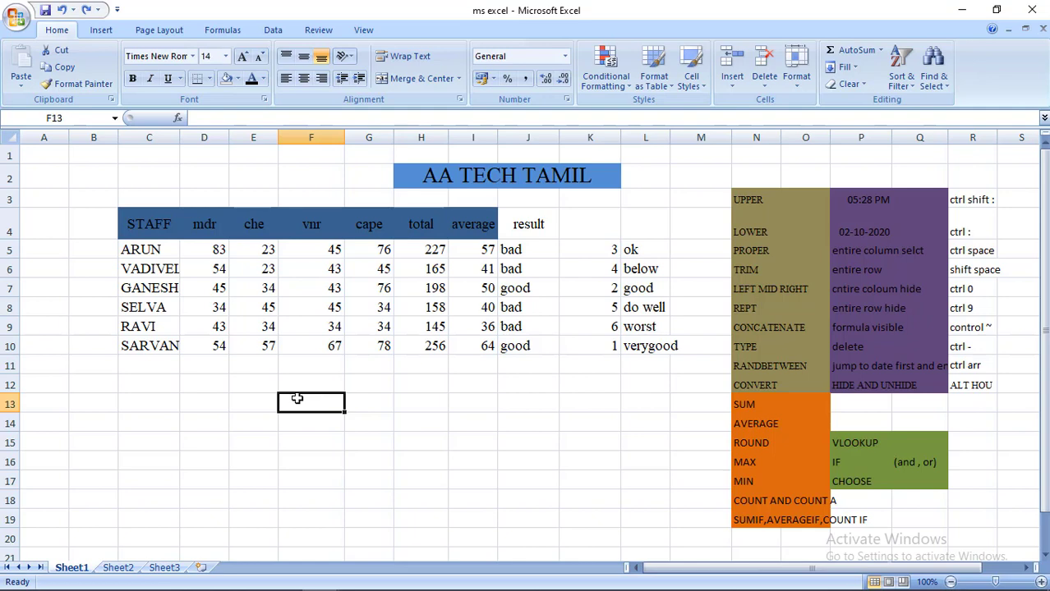
key("ctrl+9")
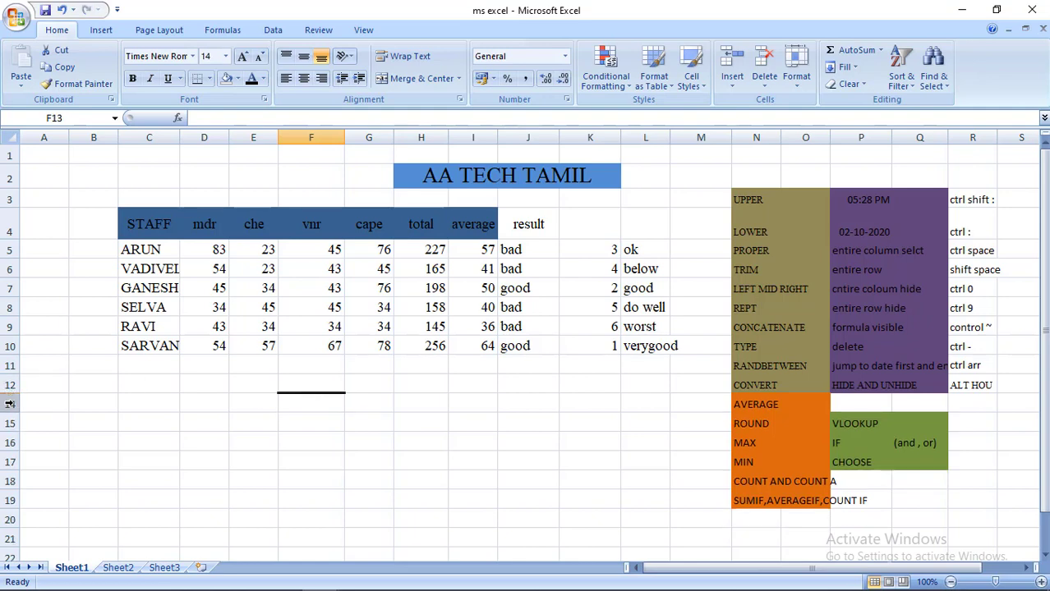
key("ctrl+shift+9")
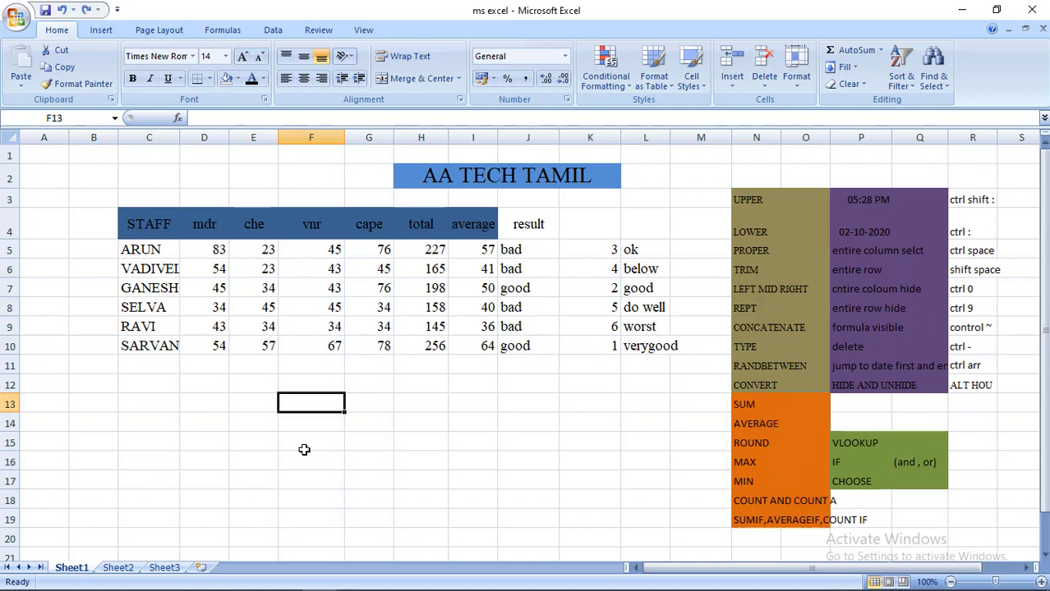
left_click(435, 436)
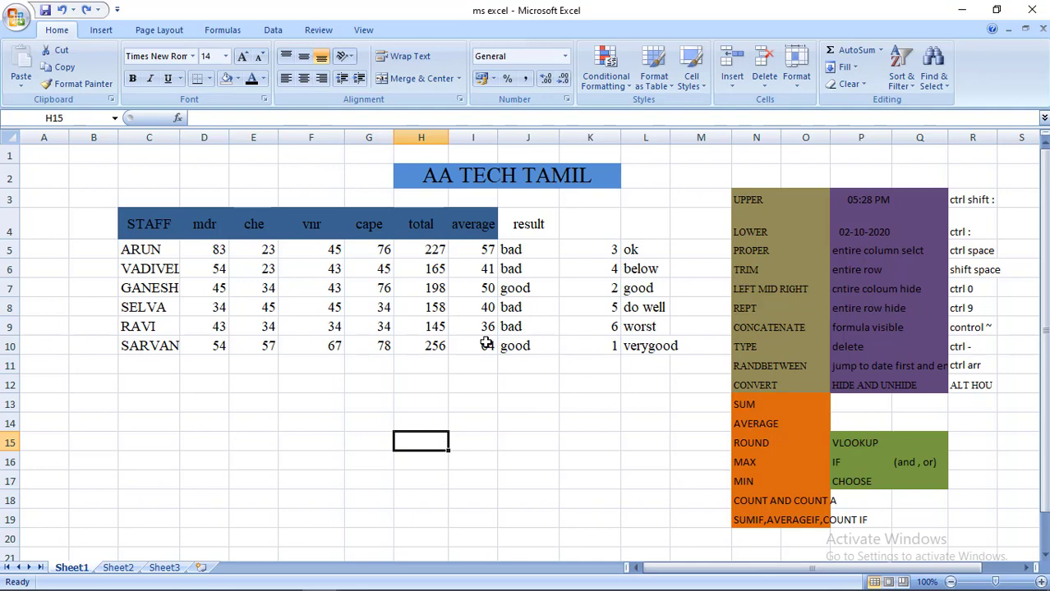
key("Up")
key("Up")
key("Up")
key("Up")
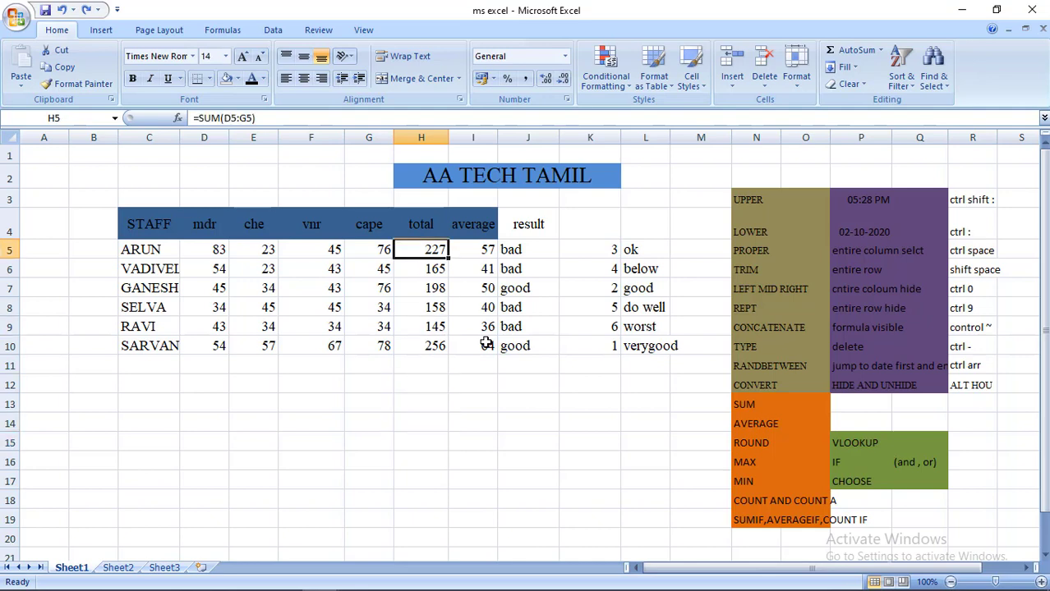
key("Down")
key("Up")
key("Right")
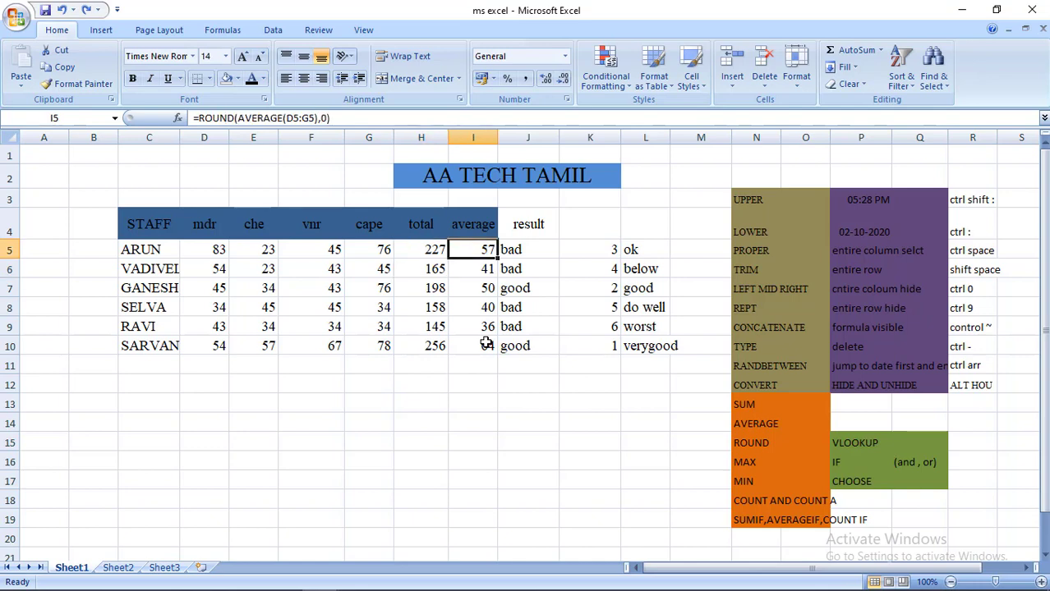
key("Right")
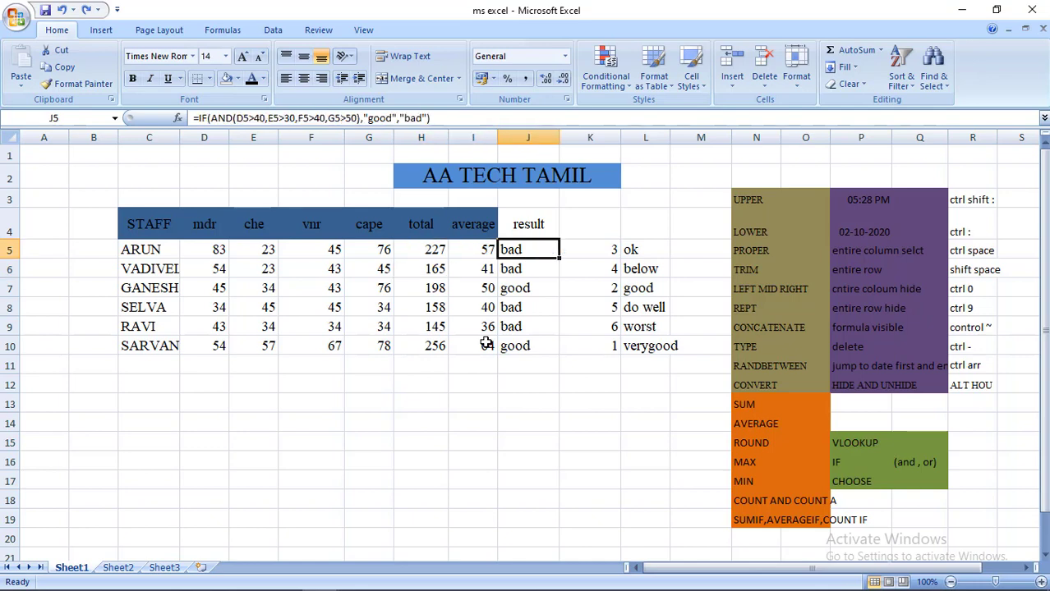
key("Right")
key("Right")
key("Left")
key("Left")
left_click(455, 404)
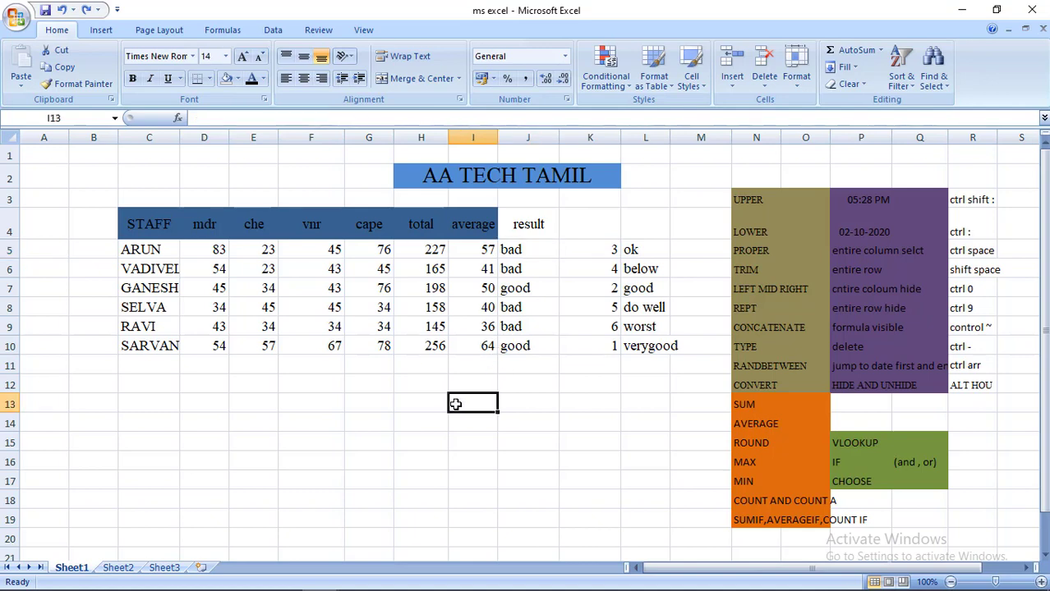
type("~")
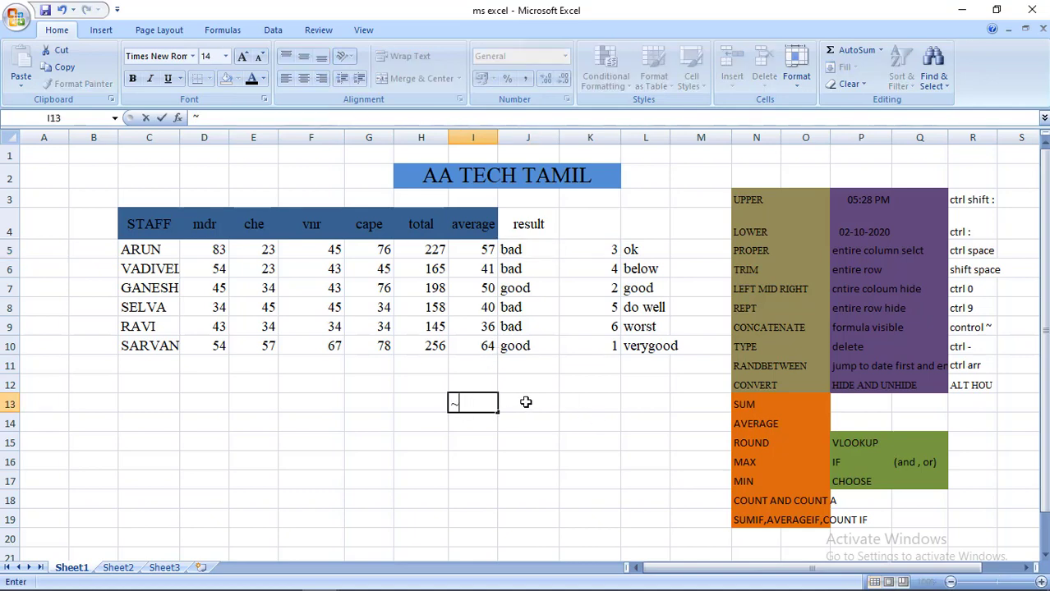
left_click(526, 402)
key("Left")
key("BackSpace")
key("Left")
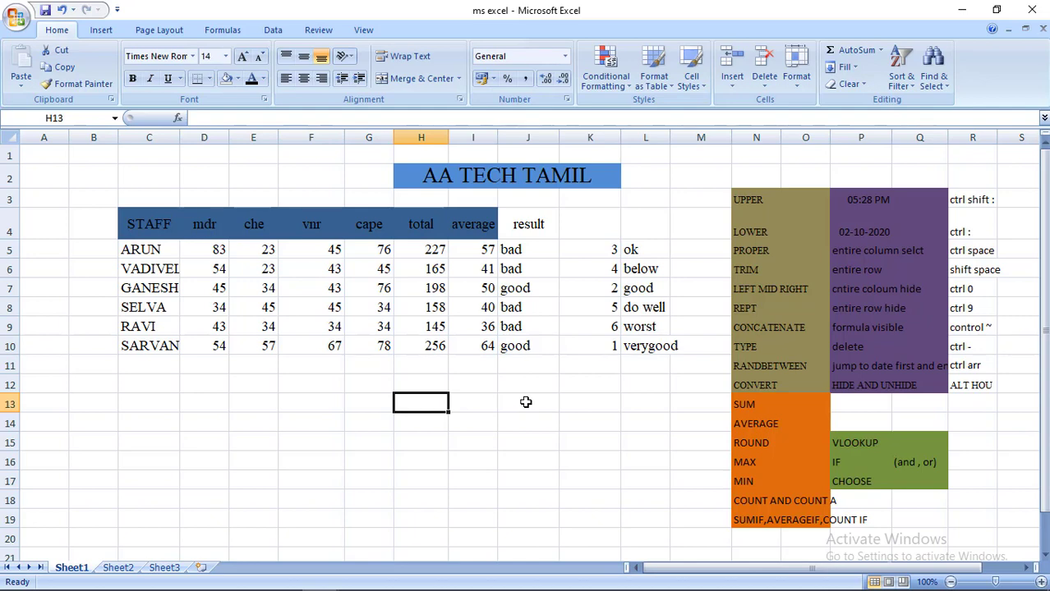
key("ctrl+grave")
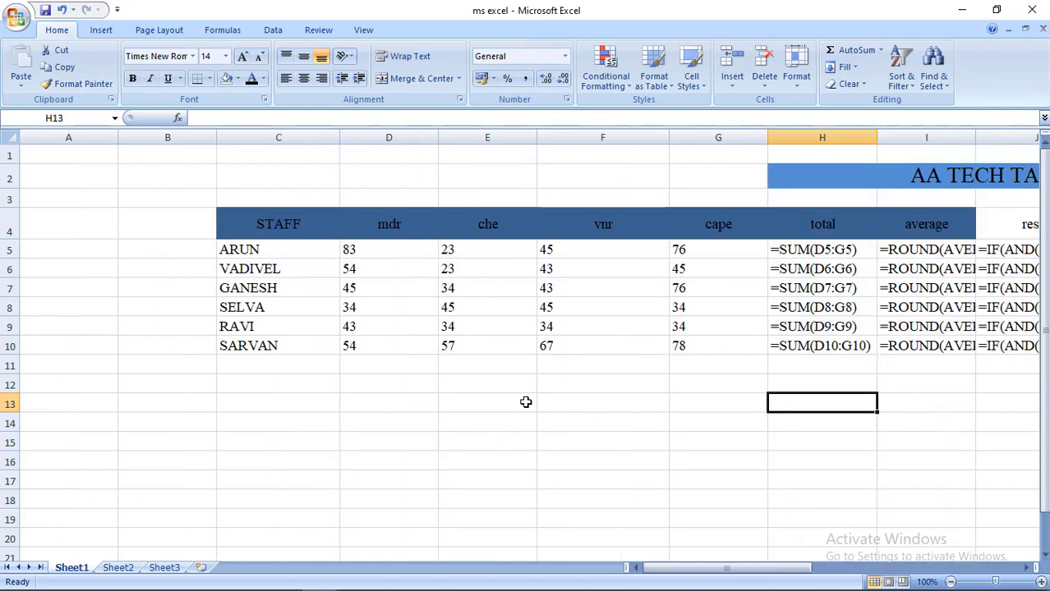
key("Right")
key("Right")
key("Right")
key("Right")
key("Left")
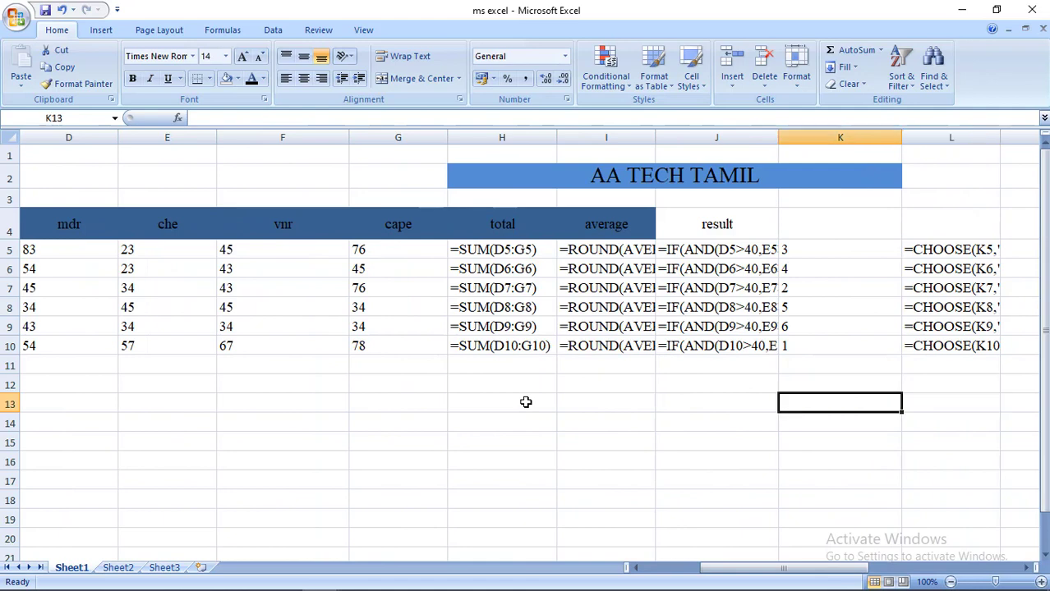
key("Left")
key("Up")
key("Up")
key("Up")
key("Up")
key("Up")
key("Left")
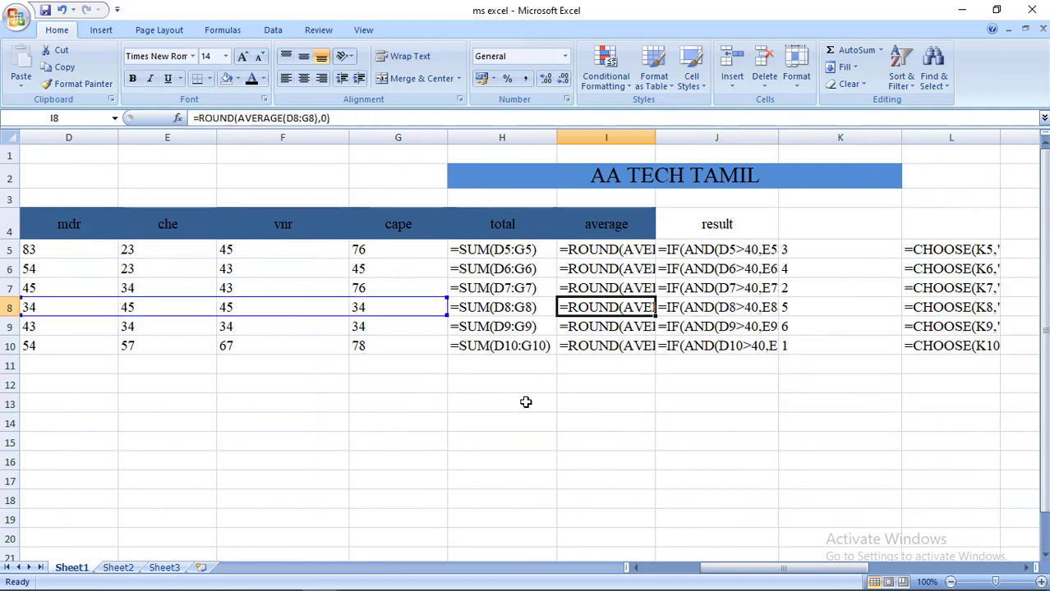
key("Left")
key("Left")
key("Left")
key("Up")
key("Up")
key("Up")
key("Up")
key("Right")
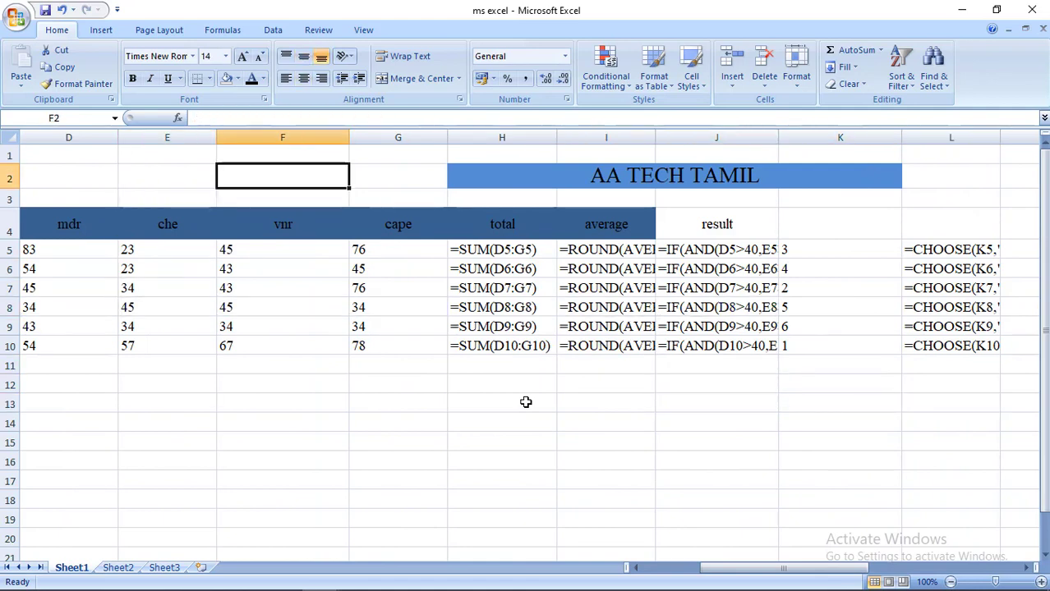
key("Right")
key("Right")
key("Right")
key("Left")
key("Left")
key("Left")
key("Home")
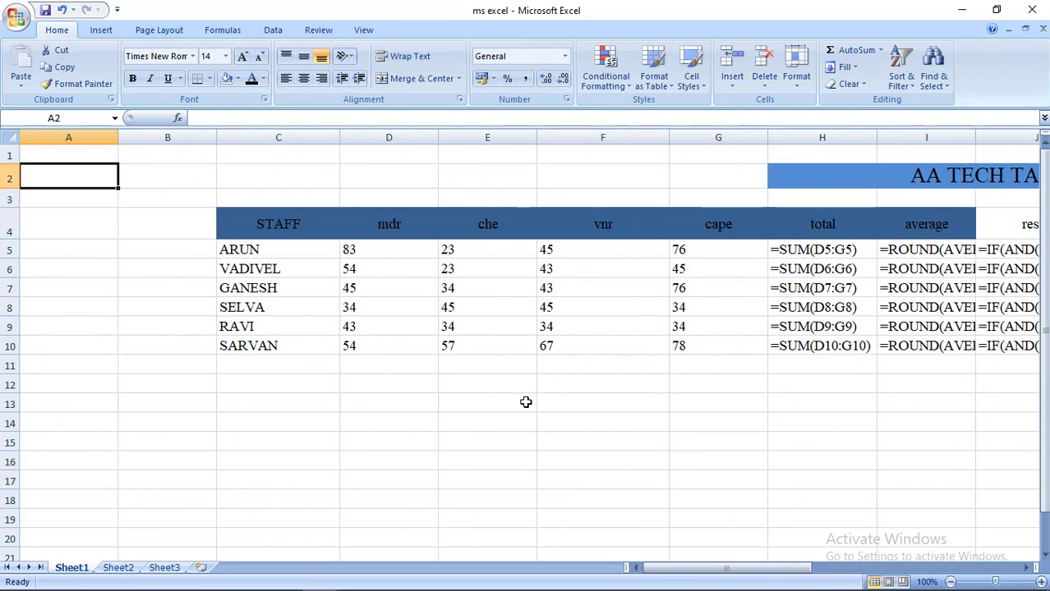
key("Right")
key("Right")
key("Right")
key("Right")
key("Right")
key("Right")
key("Right")
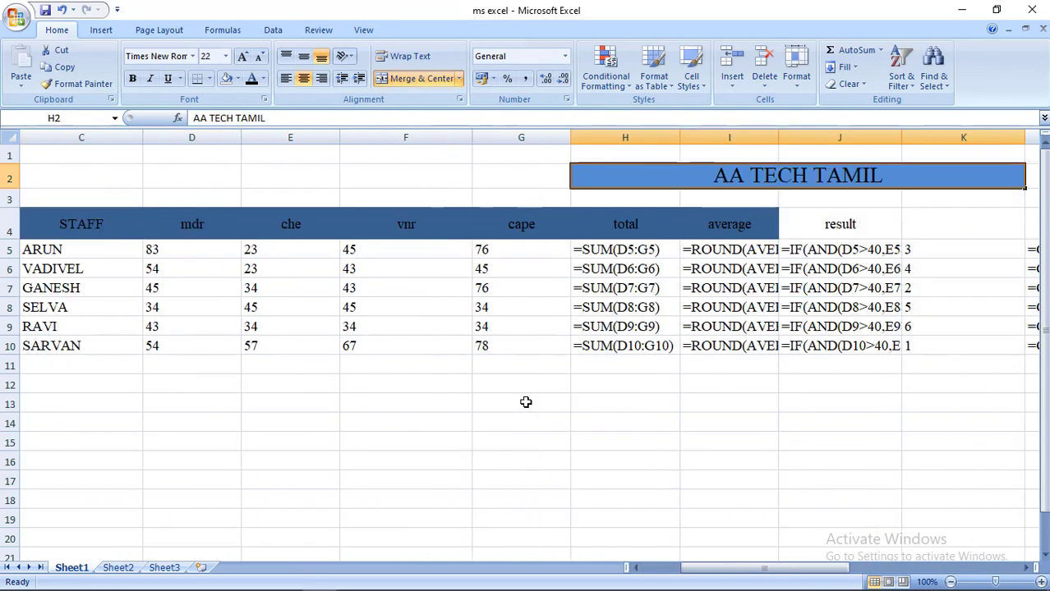
key("ctrl+grave")
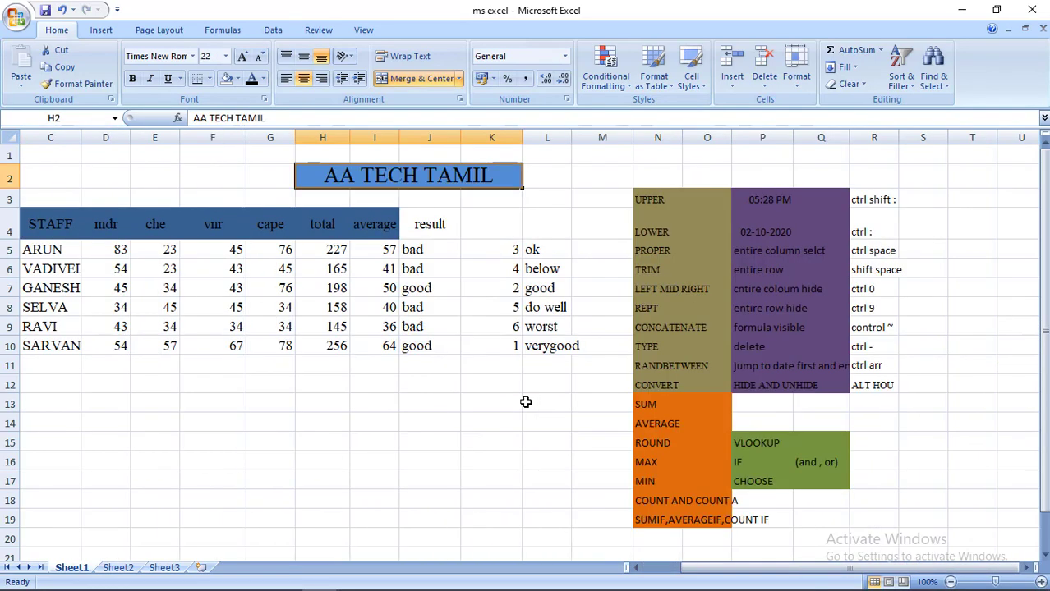
key("Left")
key("Left")
key("Left")
key("Left")
key("Left")
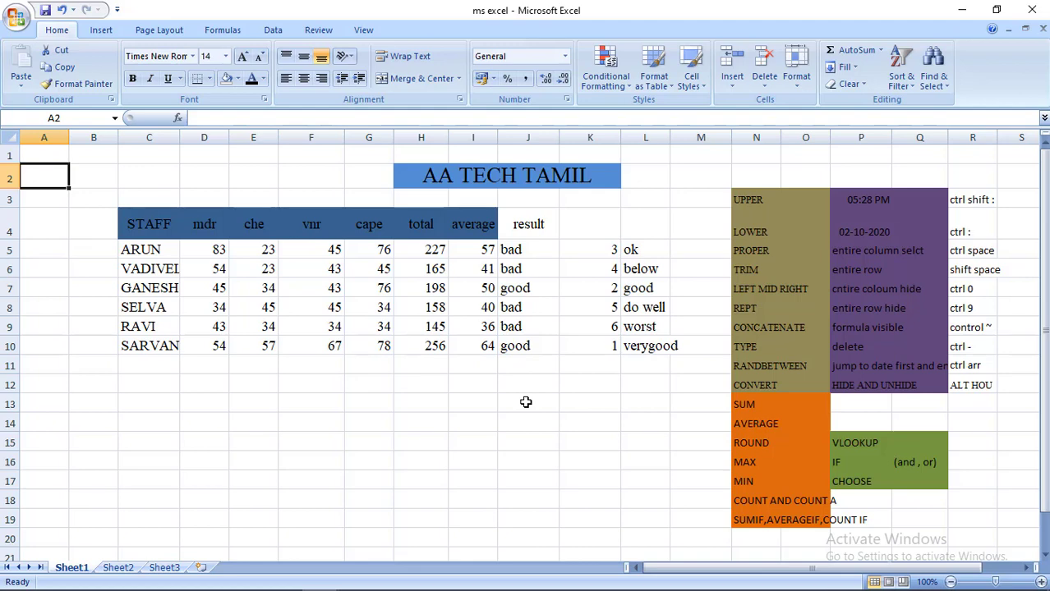
key("Right")
key("Right")
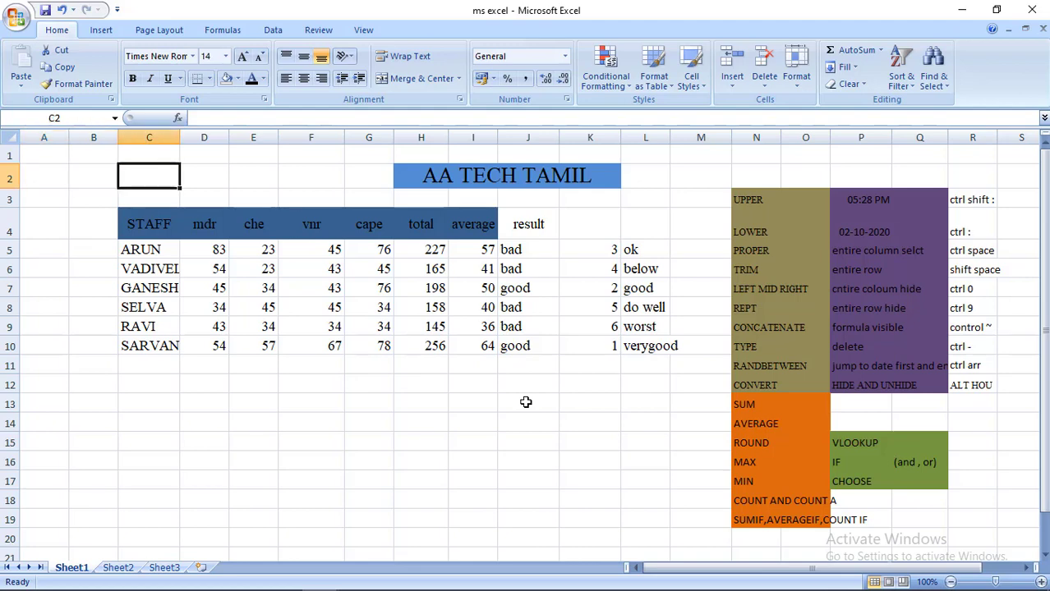
key("ctrl+grave")
key("Right")
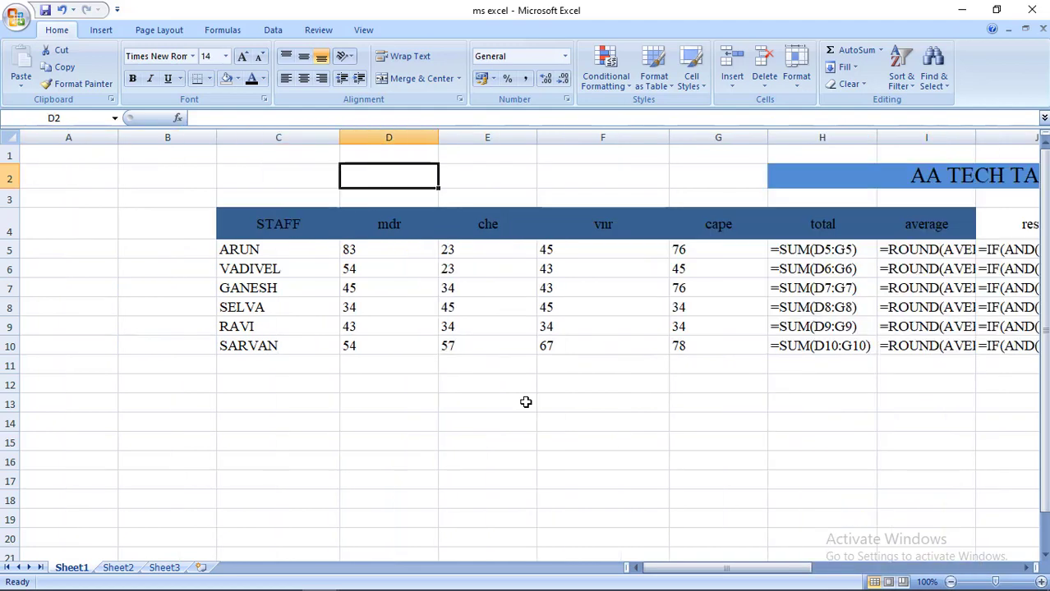
key("Right")
key("Right")
key("Right")
key("Down")
key("Down")
key("Down")
key("Down")
key("Left")
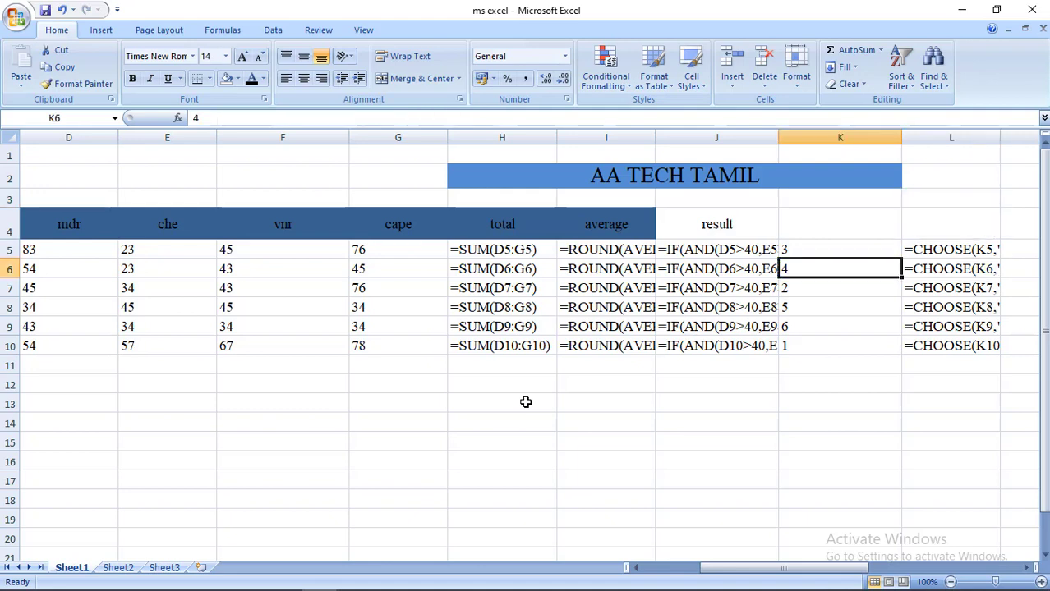
key("Left")
key("Left")
key("Left")
key("Right")
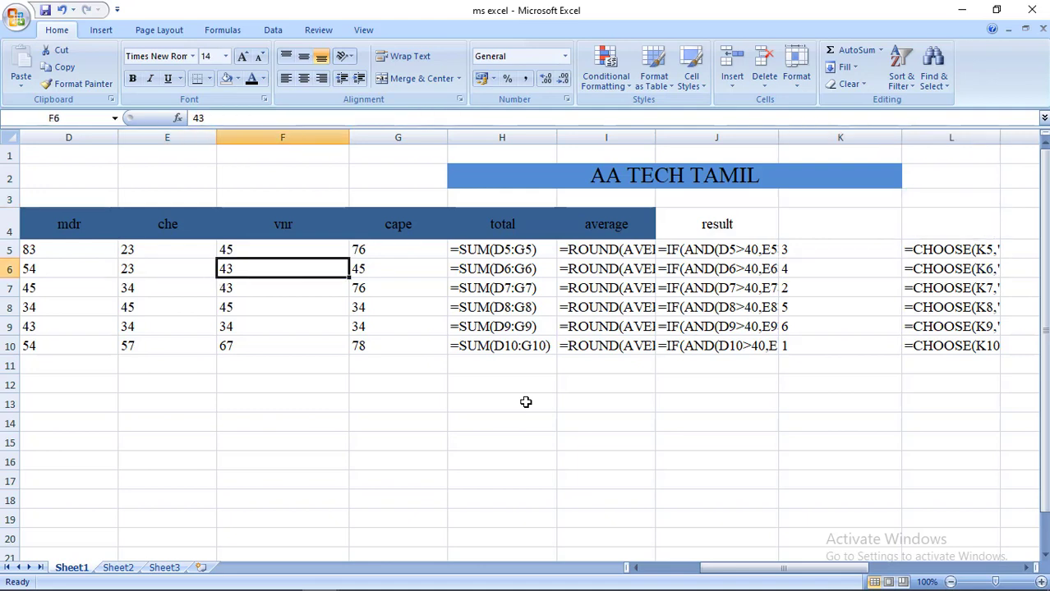
left_click(526, 402)
type("~")
key("Escape")
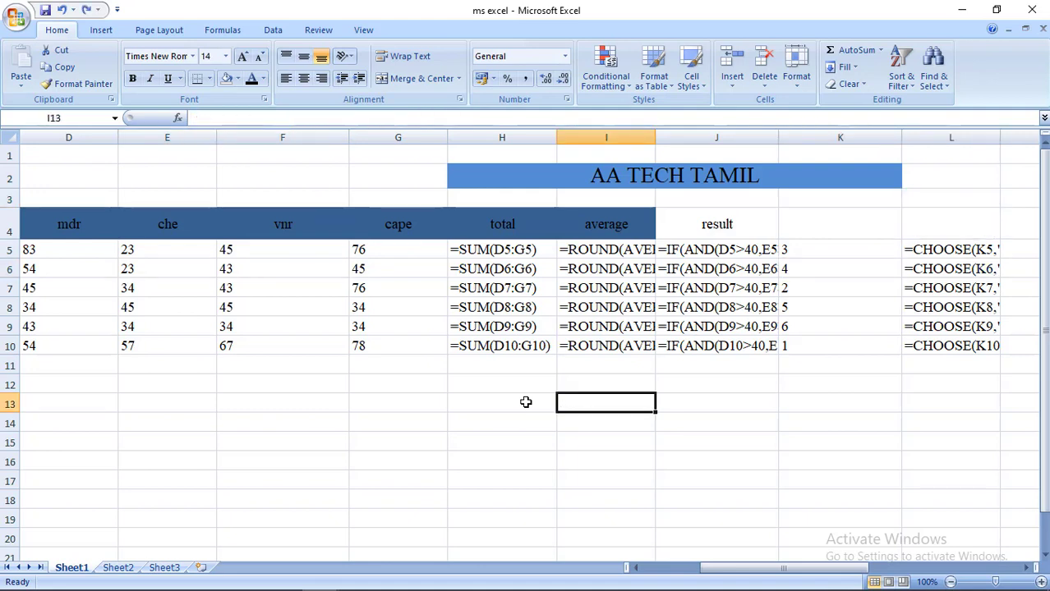
key("ctrl+grave")
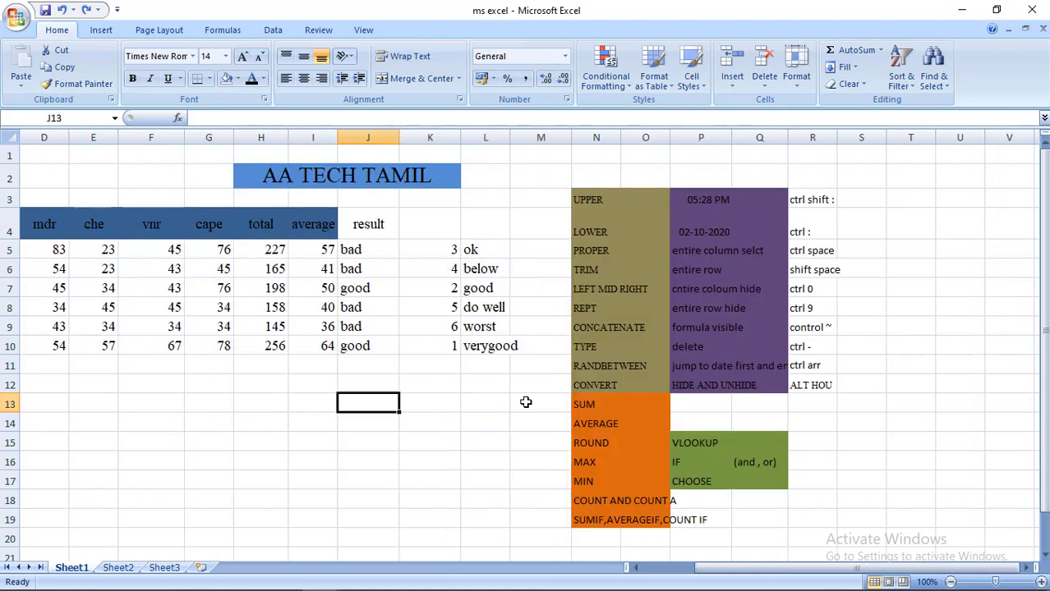
key("Left")
key("Left")
key("Left")
key("Left")
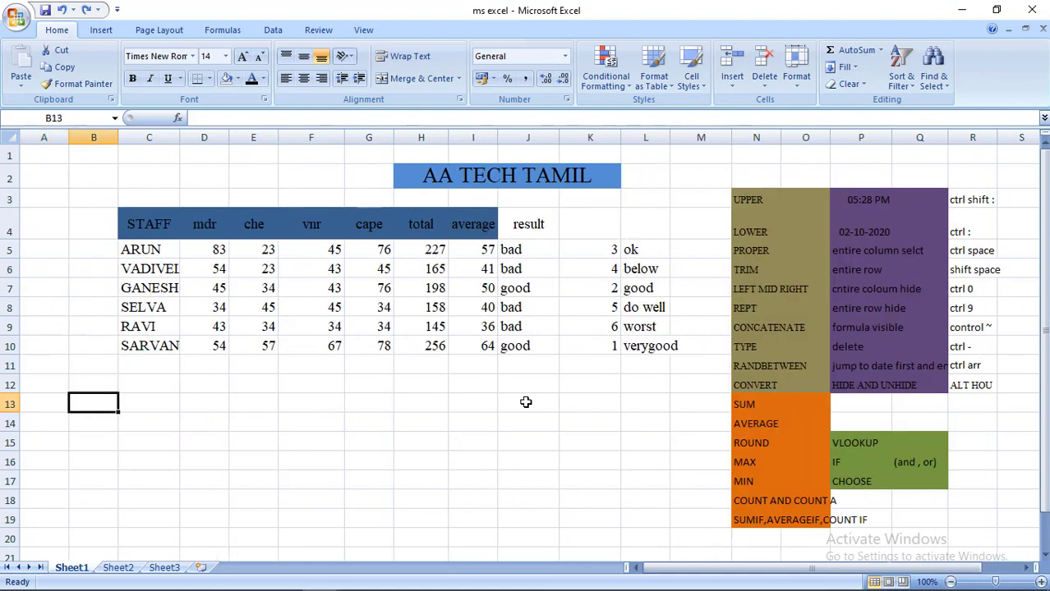
key("Right")
key("Right")
key("Right")
key("Right")
key("Right")
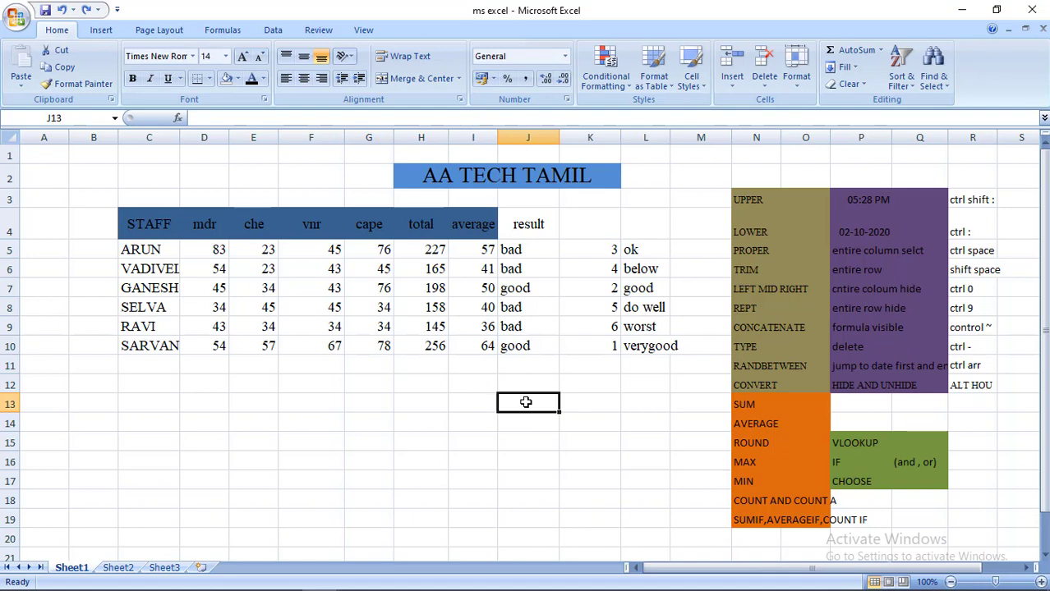
key("Left")
key("Home")
key("Up")
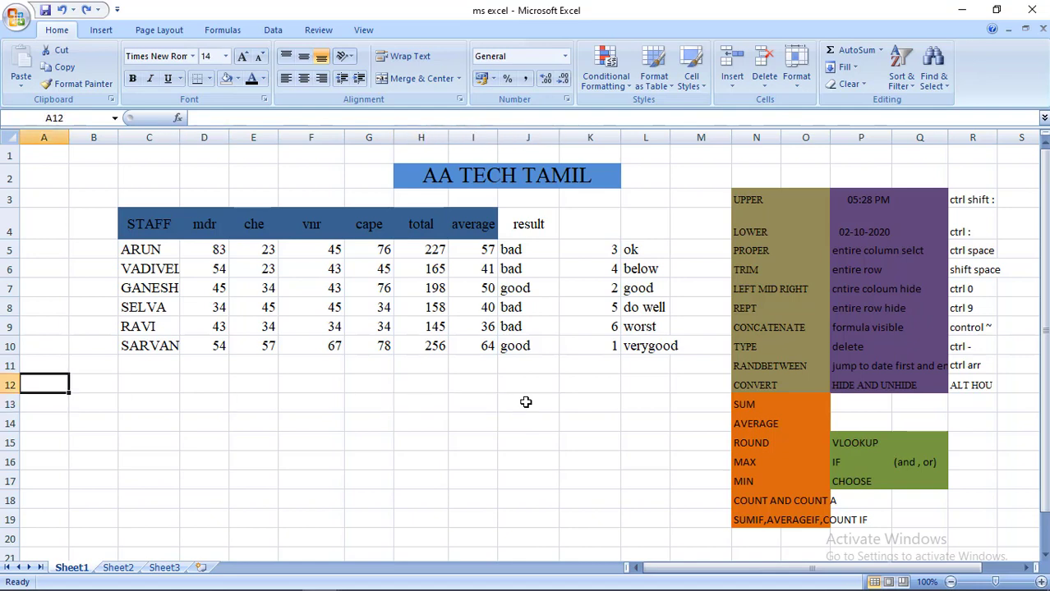
key("Up")
key("Up")
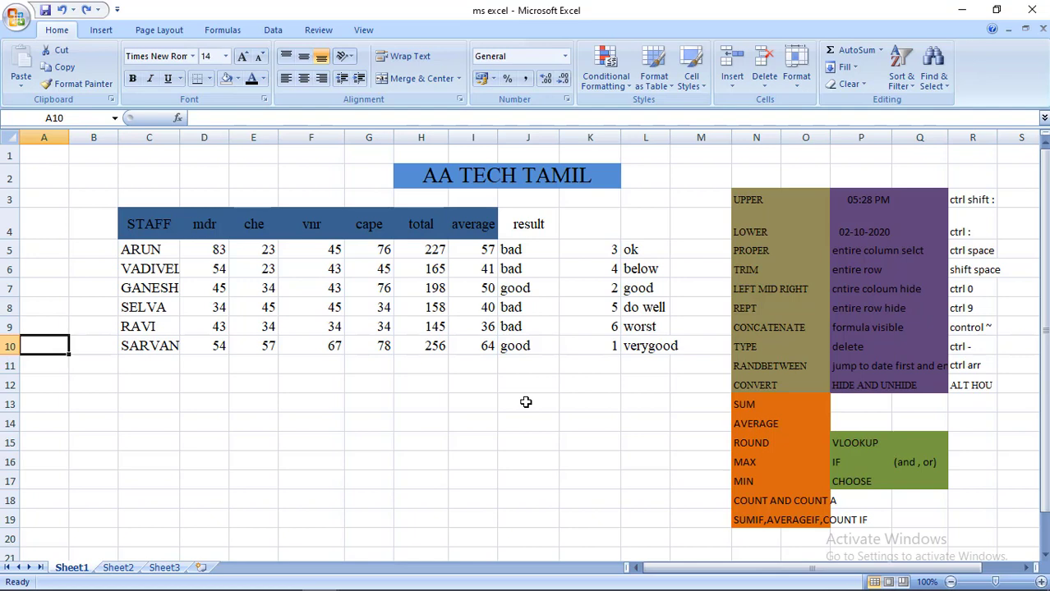
key("Right")
key("Right")
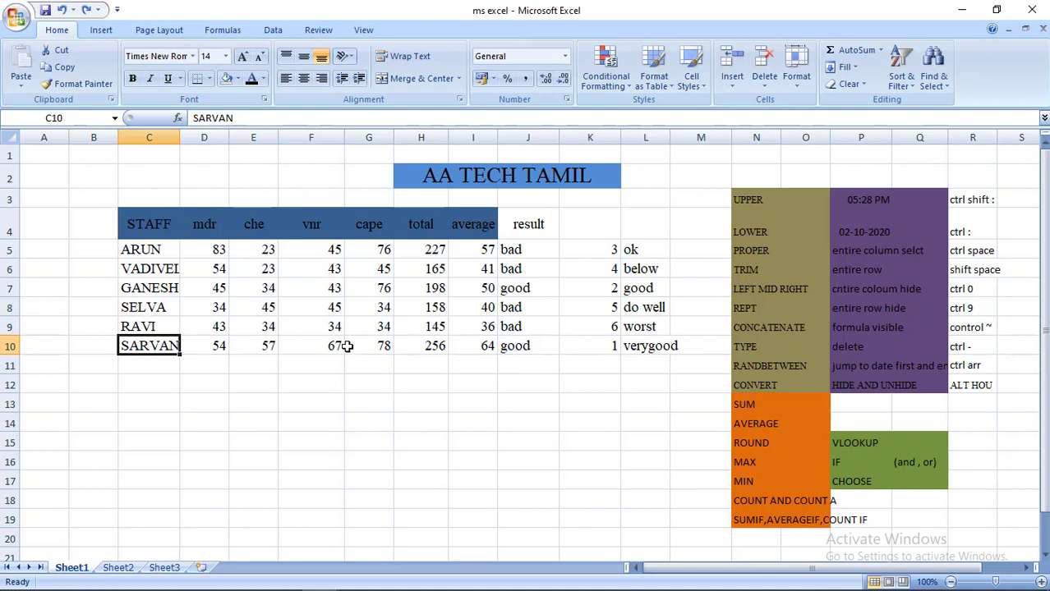
left_click(647, 346)
key("Right")
key("Right")
key("Right")
key("Right")
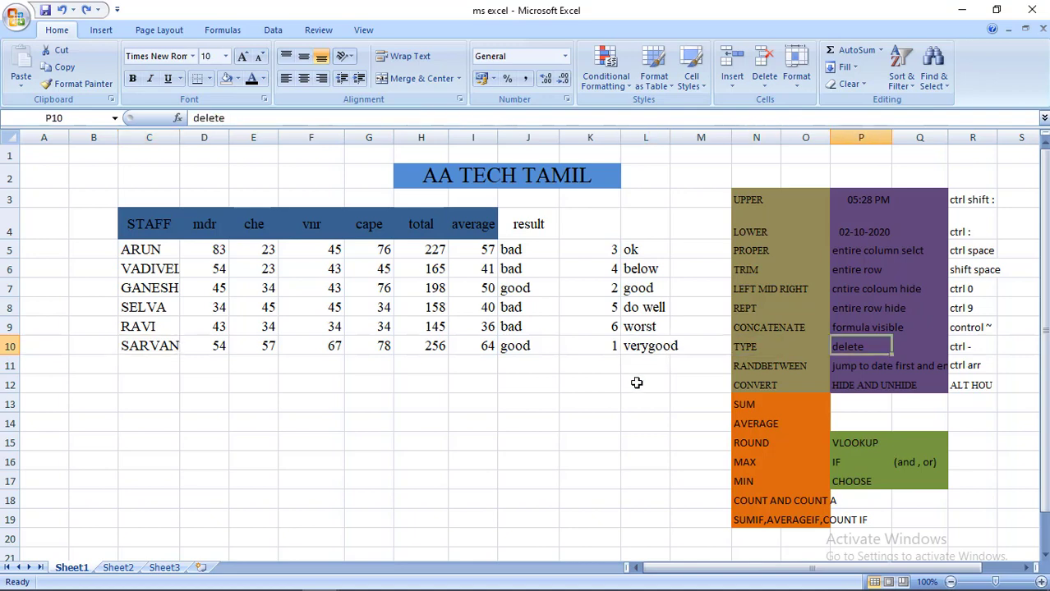
key("Right")
key("Right")
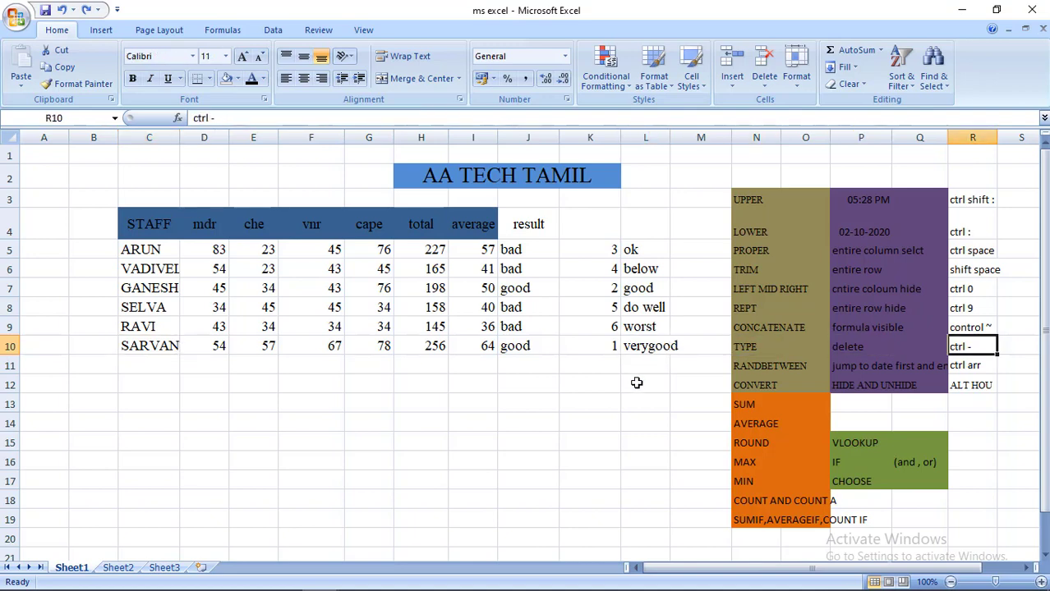
key("ctrl+Right")
key("ctrl+Left")
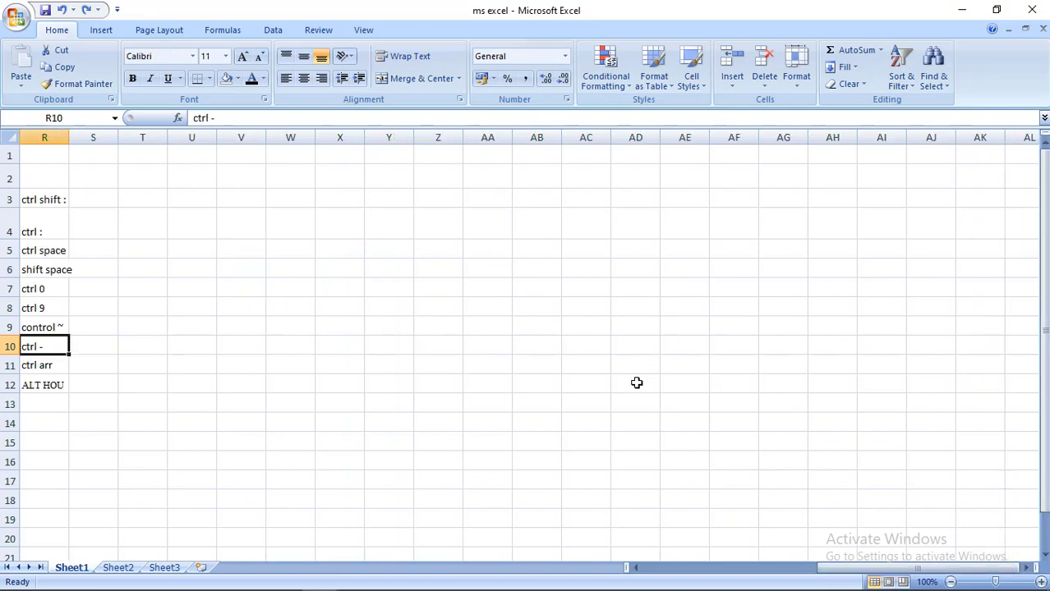
key("ctrl+Left")
key("ctrl+Left")
key("Home")
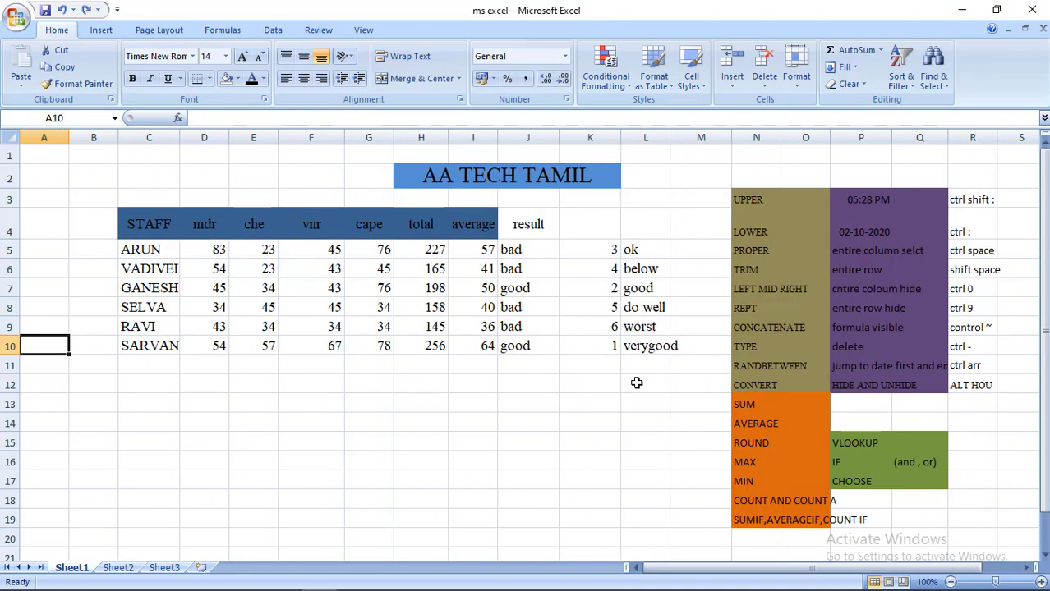
key("Right")
key("Right")
key("ctrl+Up")
key("ctrl+Up")
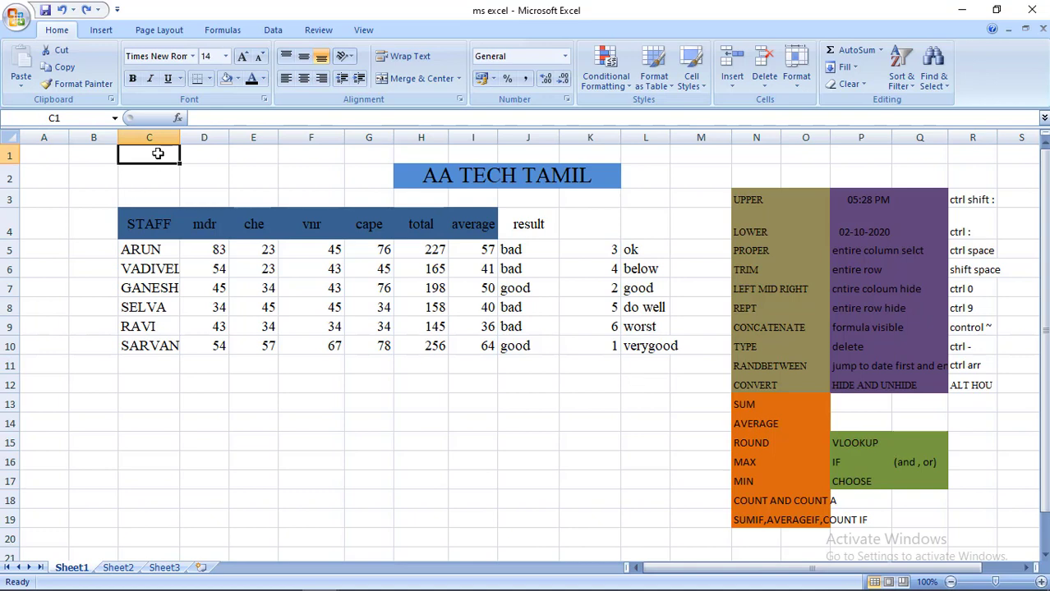
left_click(152, 229)
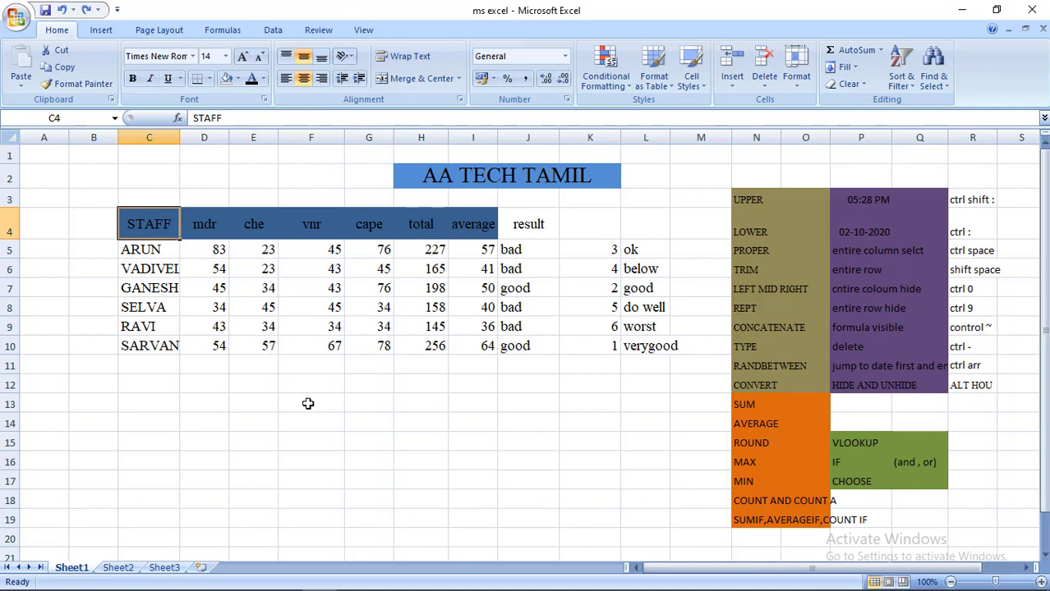
key("ctrl+Down")
key("ctrl+Down")
key("ctrl+Up")
key("ctrl+Up")
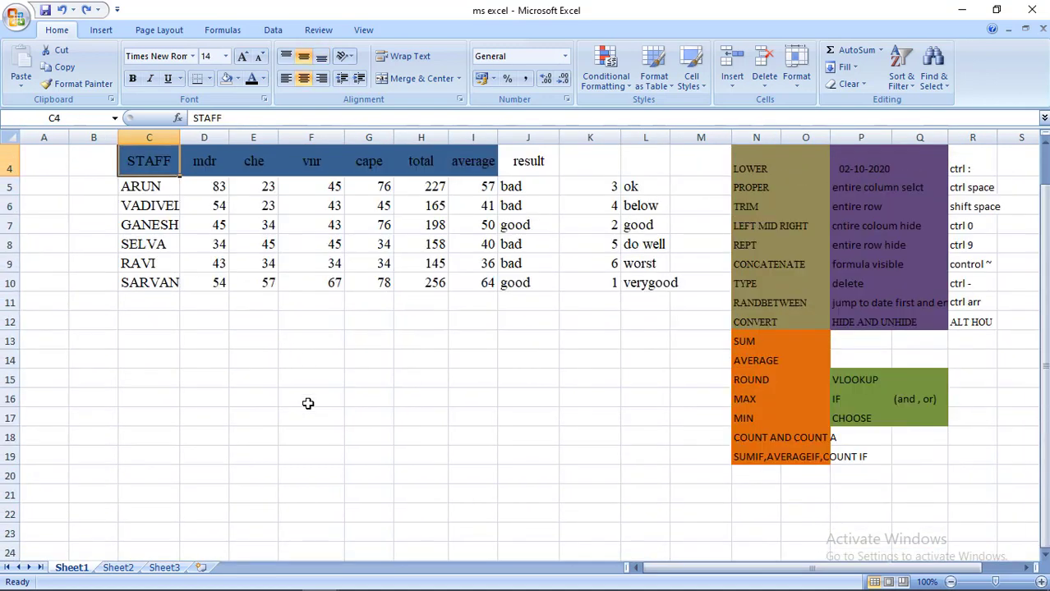
key("ctrl+Up")
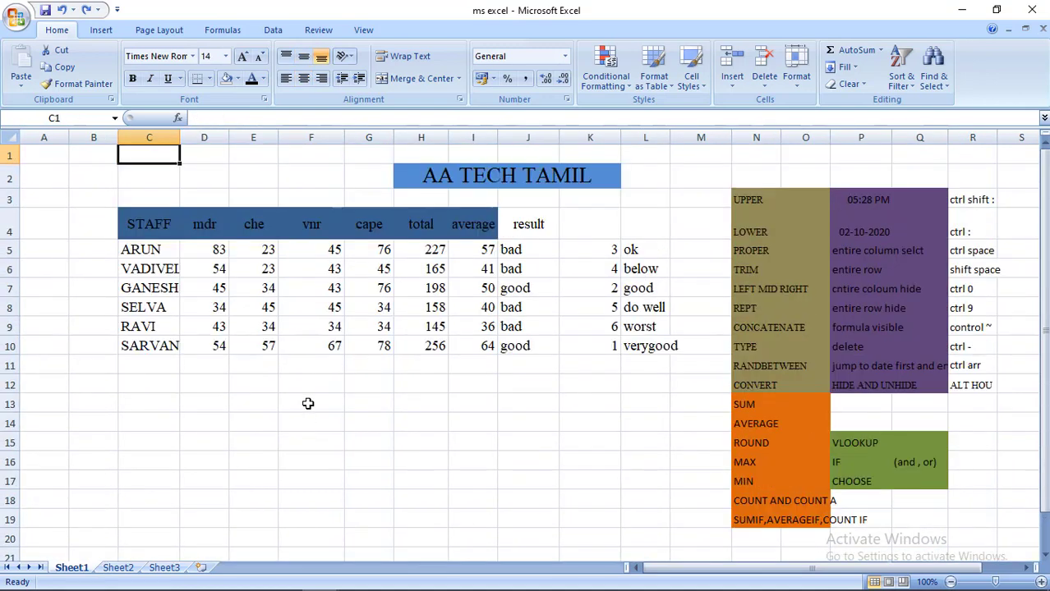
key("Right")
key("Right")
key("Right")
key("Right")
key("Down")
key("Down")
key("Down")
key("Down")
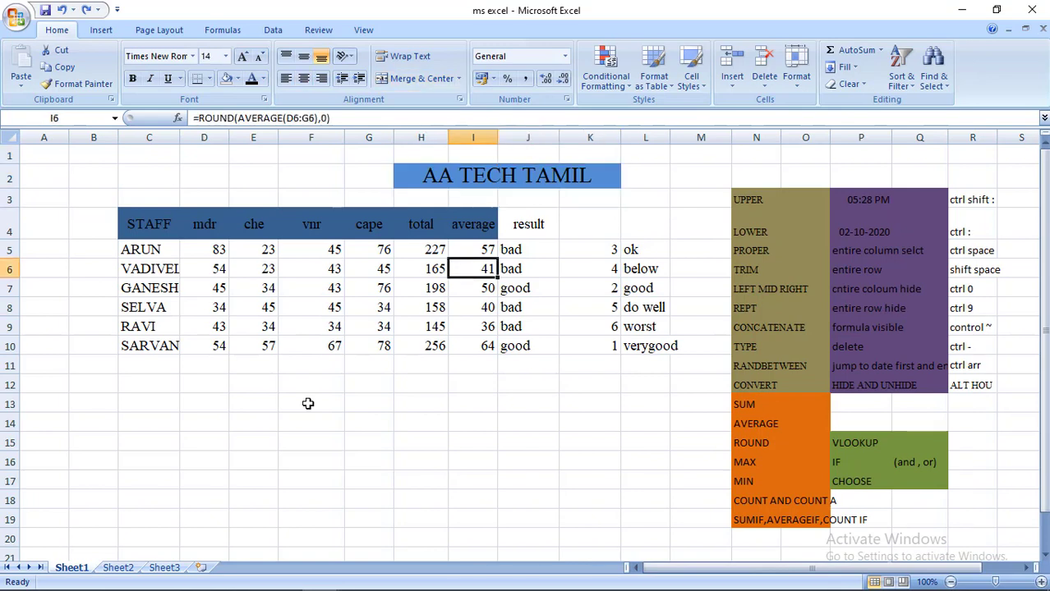
key("Up")
key("Left")
key("Left")
key("Left")
key("Left")
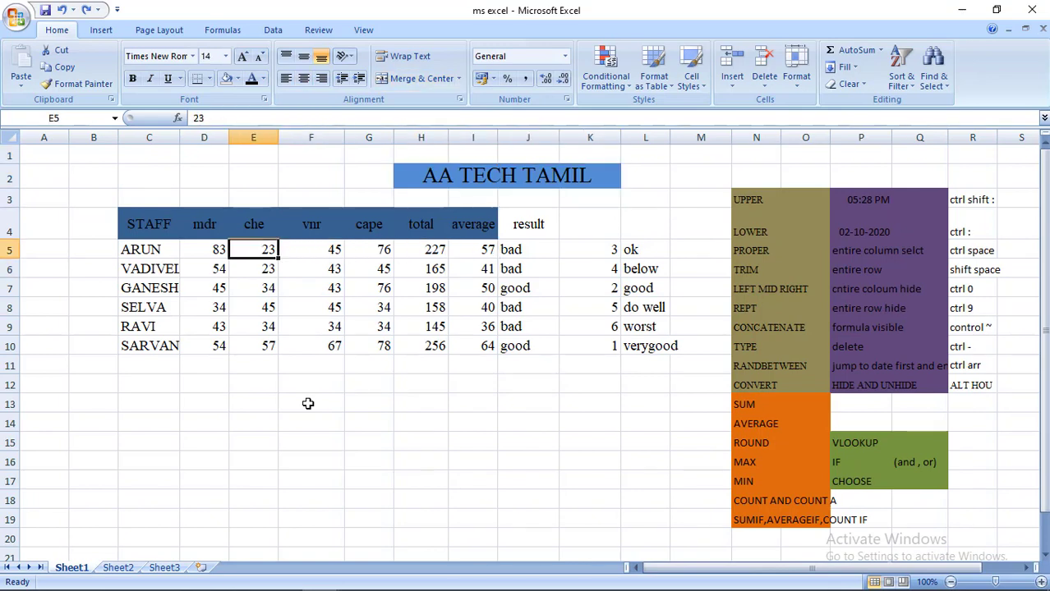
key("Down")
key("Down")
key("Down")
key("Down")
key("Down")
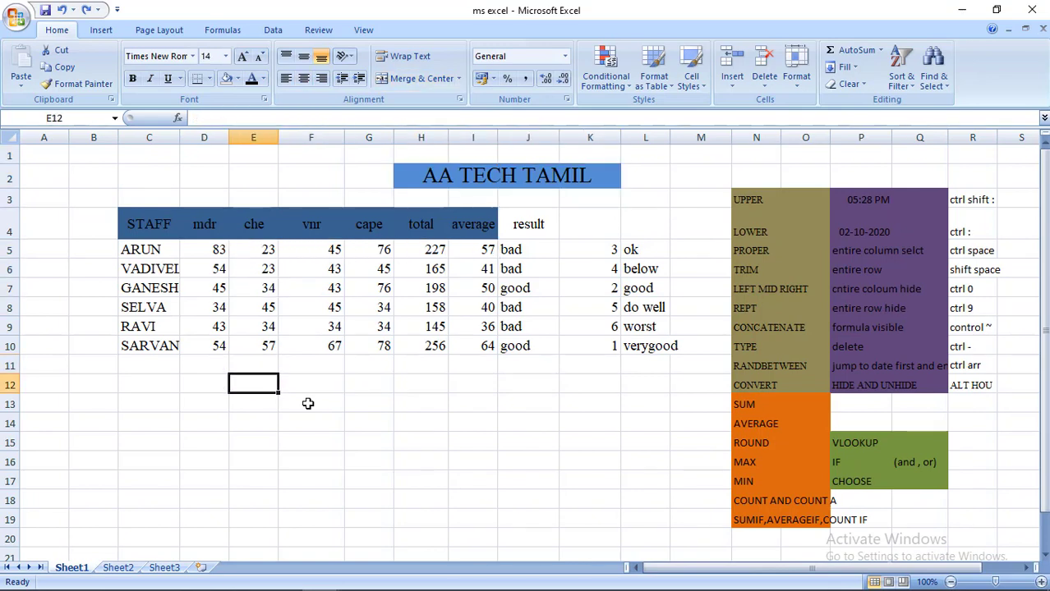
key("Down")
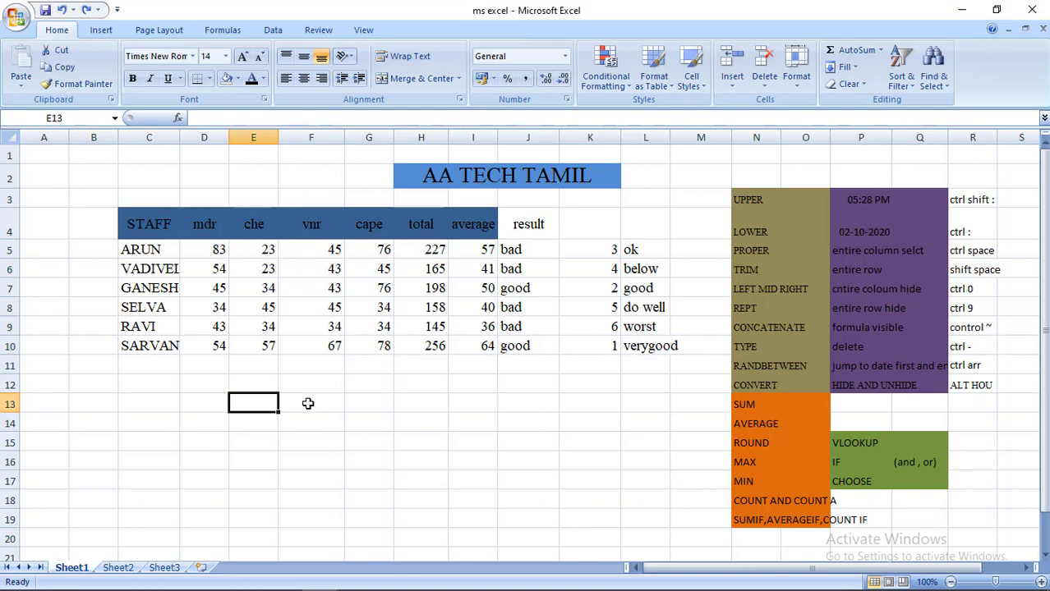
key("ctrl+minus")
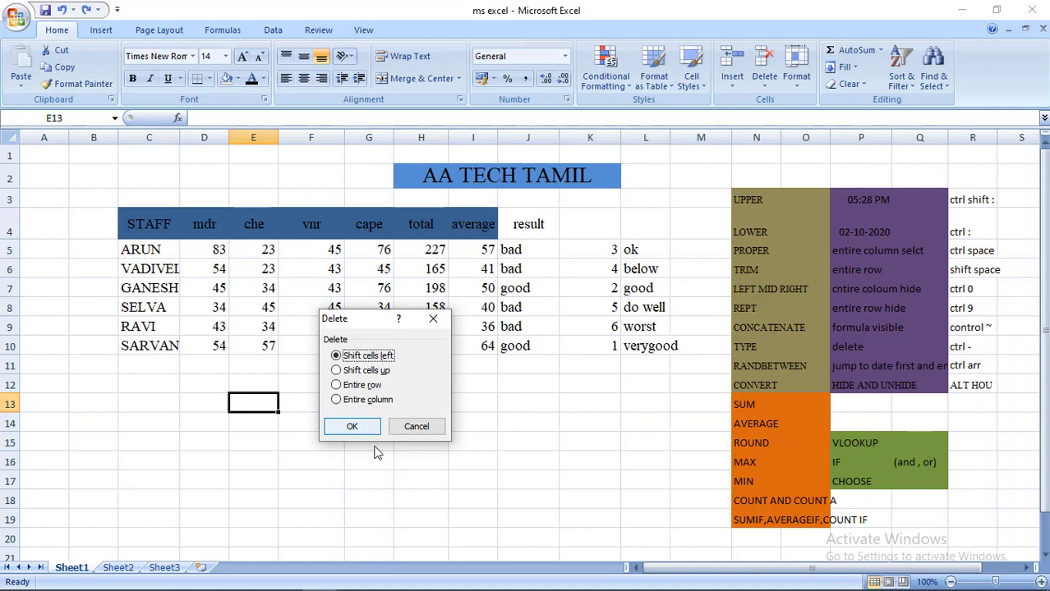
left_click(411, 430)
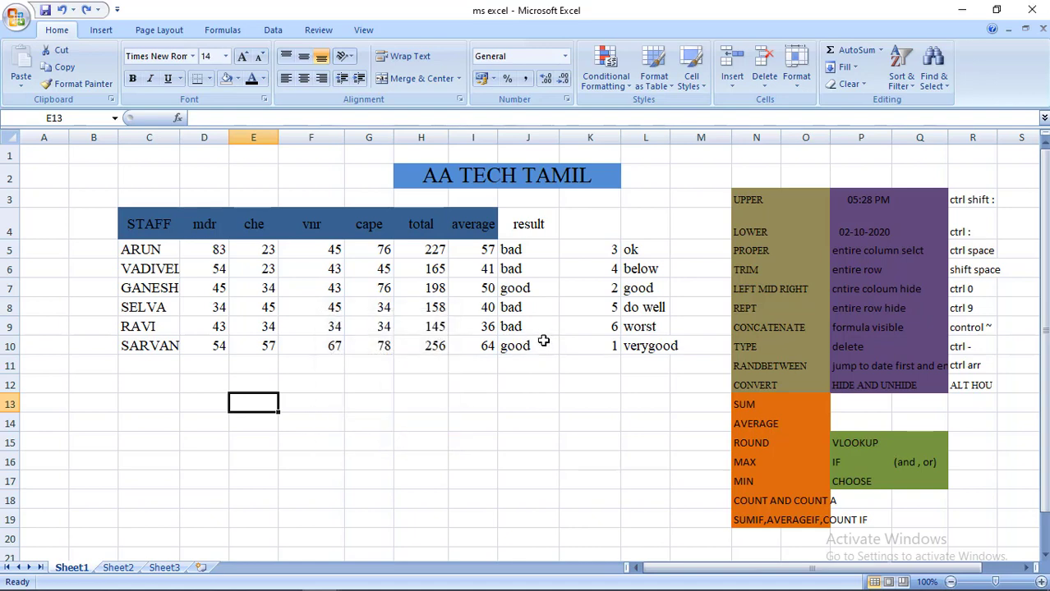
left_click(529, 347)
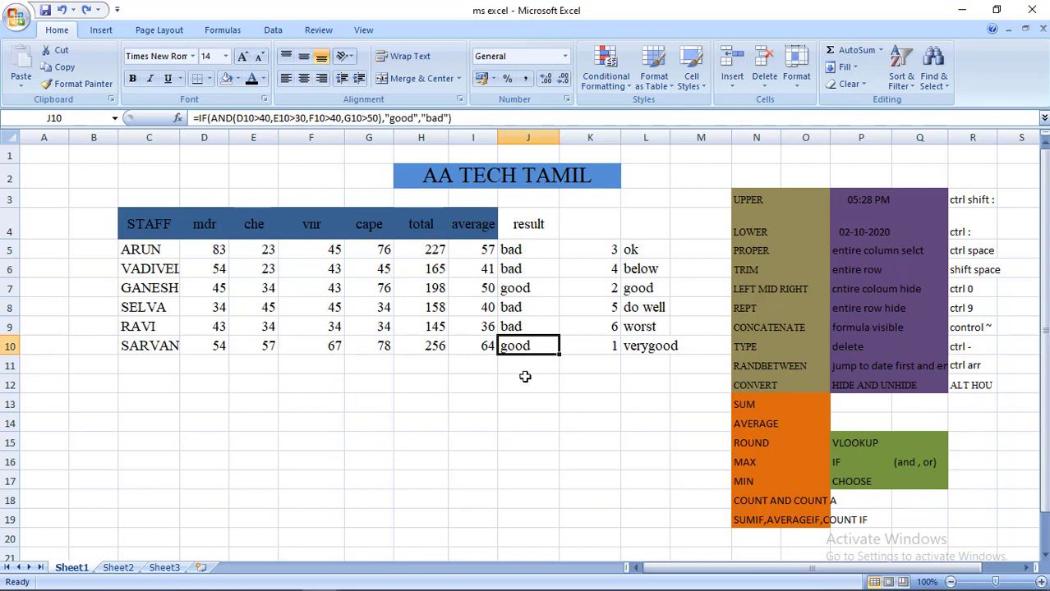
key("ctrl+minus")
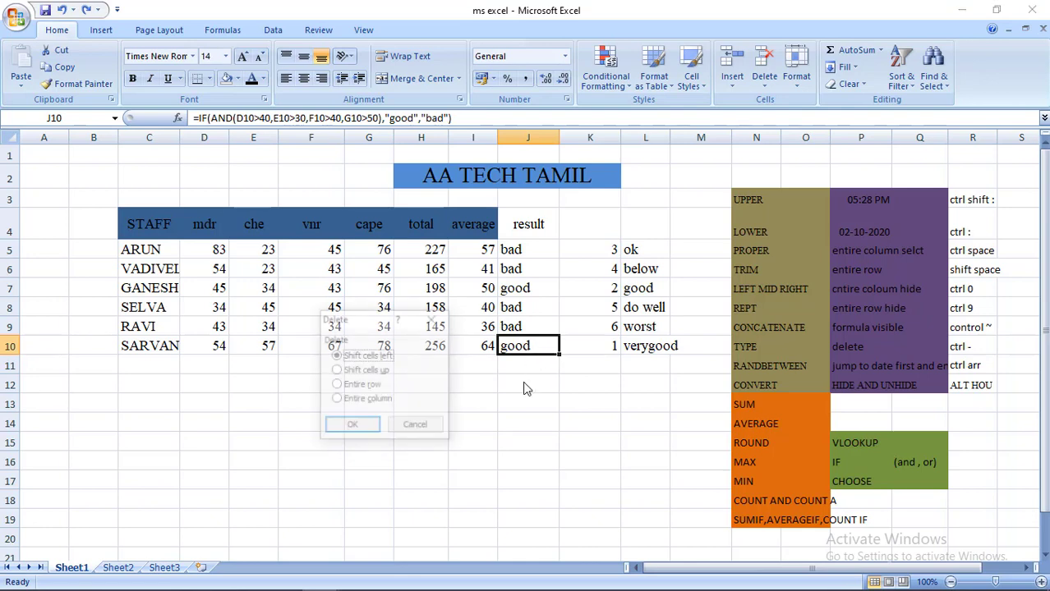
left_click(354, 386)
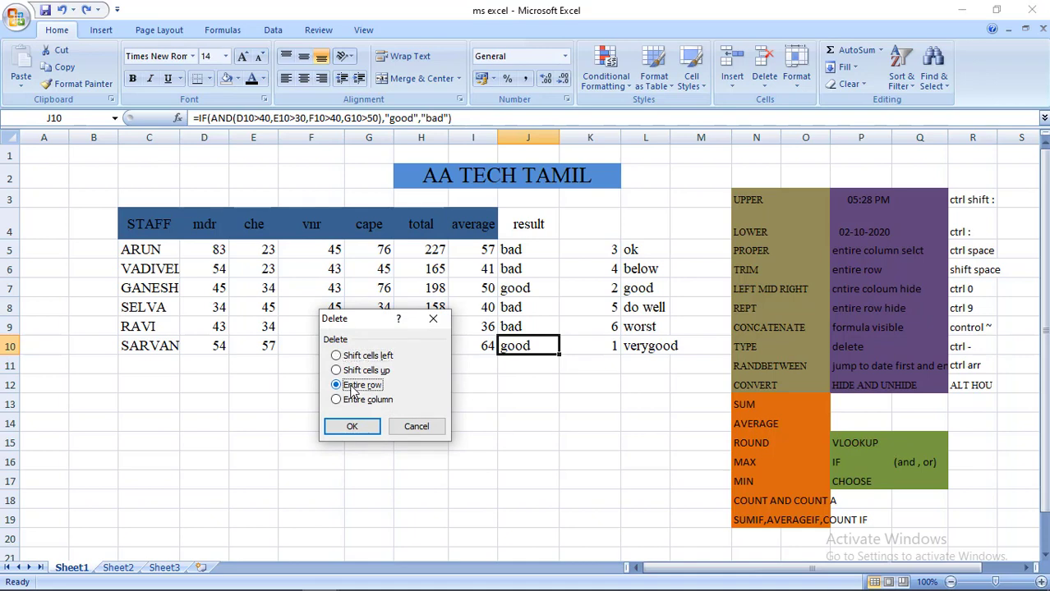
left_click(350, 424)
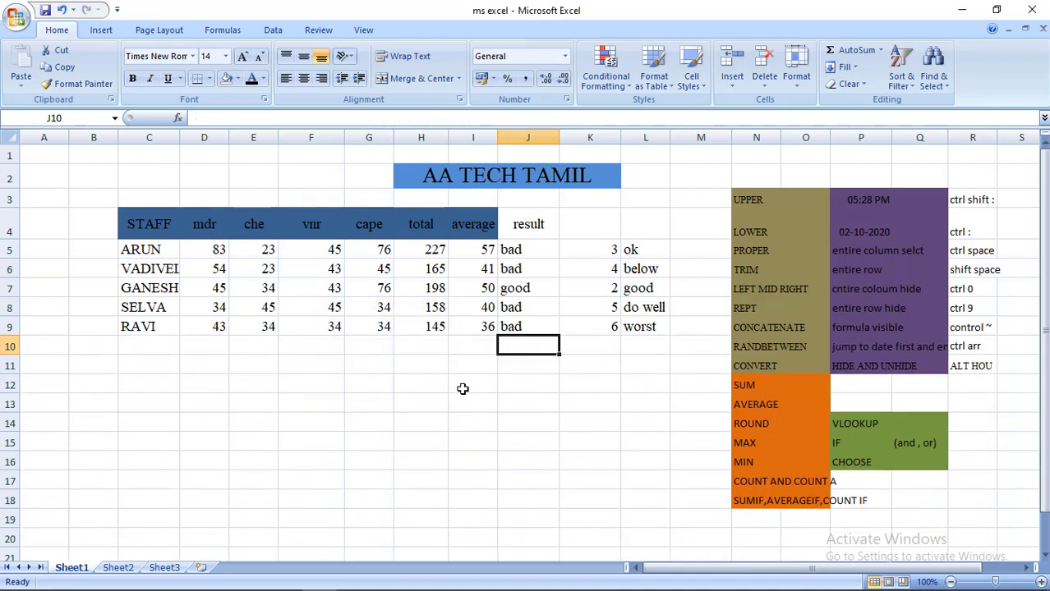
key("ctrl+z")
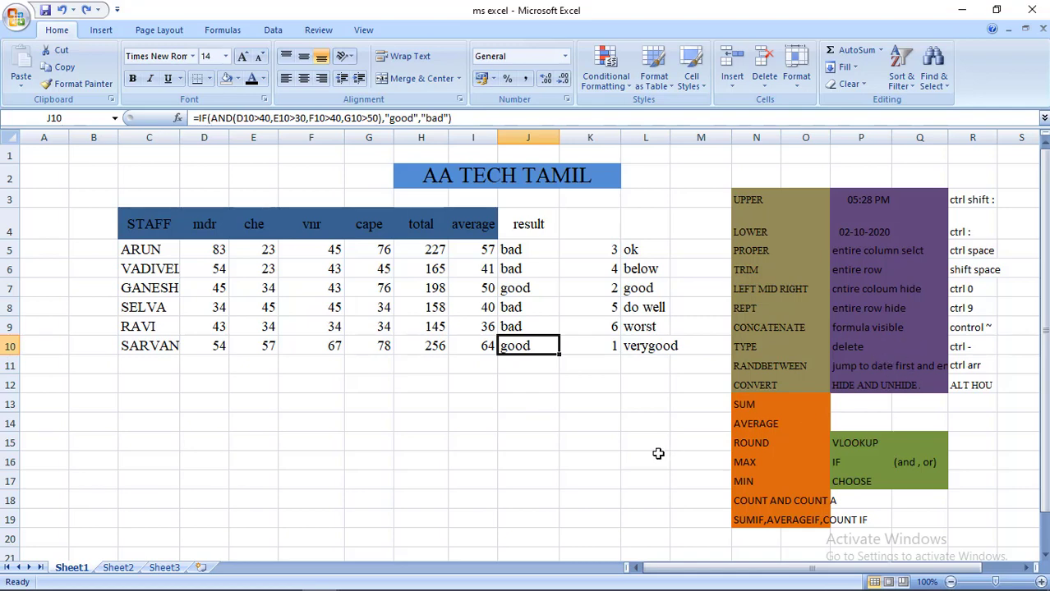
left_click(499, 385)
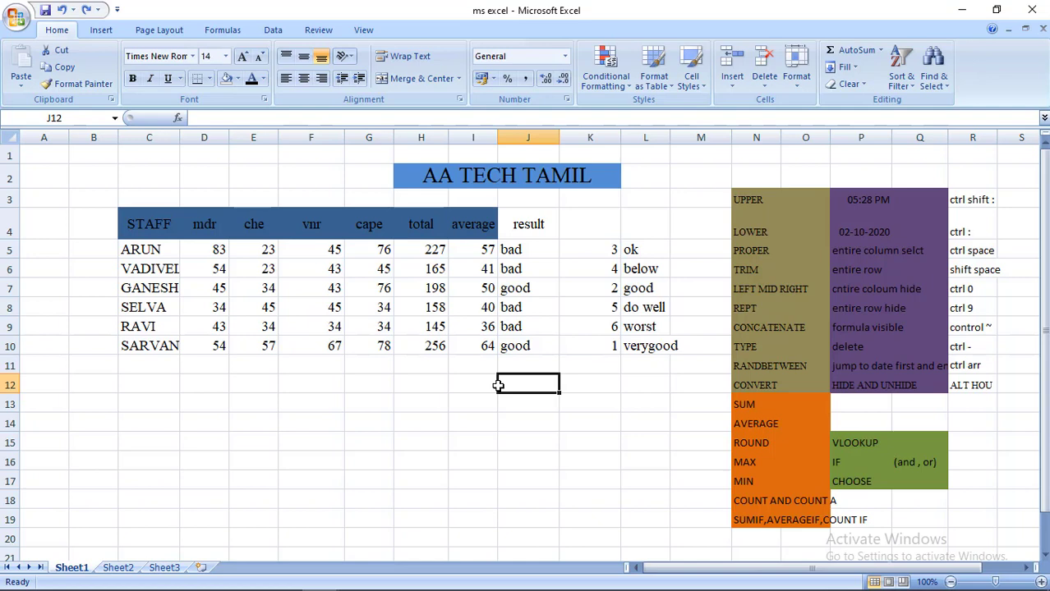
key("alt+h")
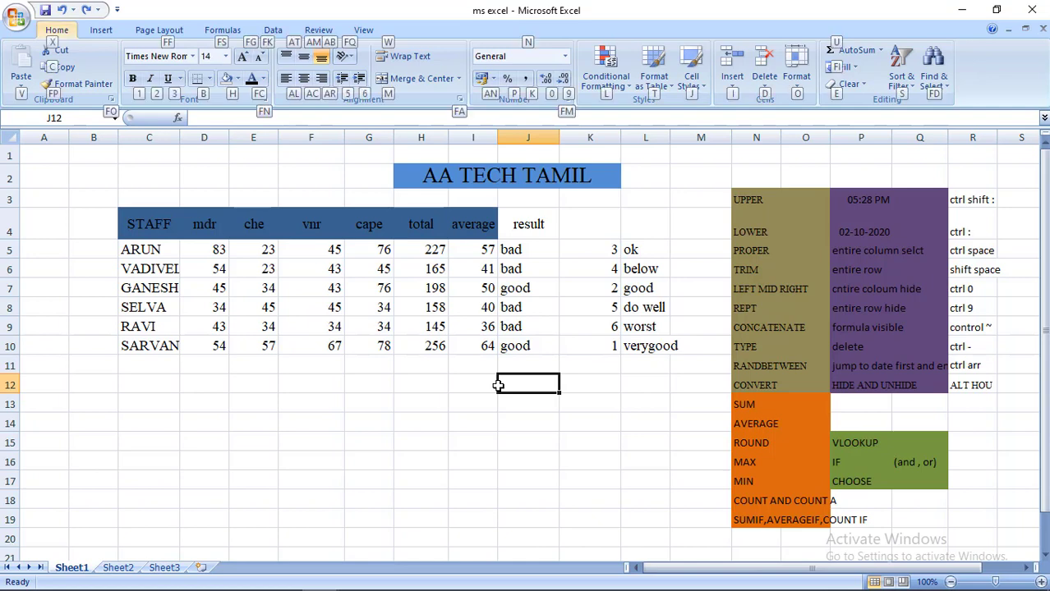
key("o")
key("u")
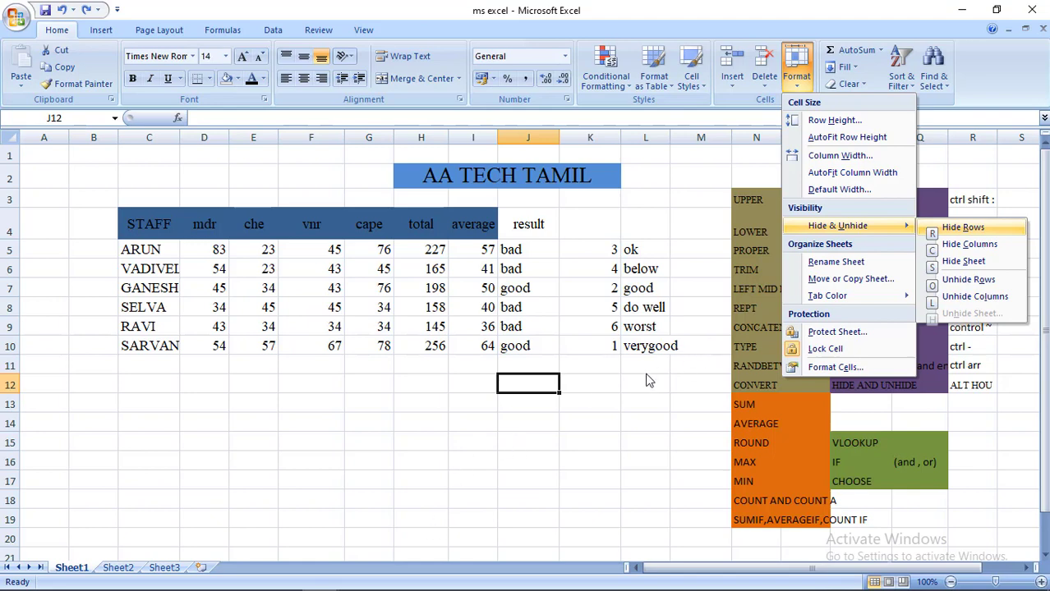
key("Escape")
key("Escape")
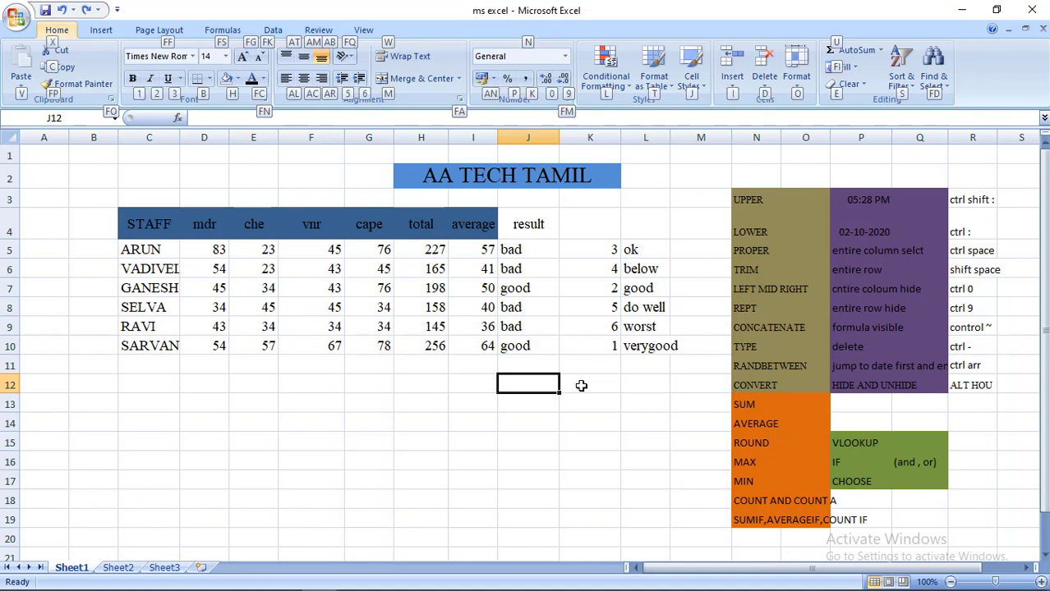
key("alt+h")
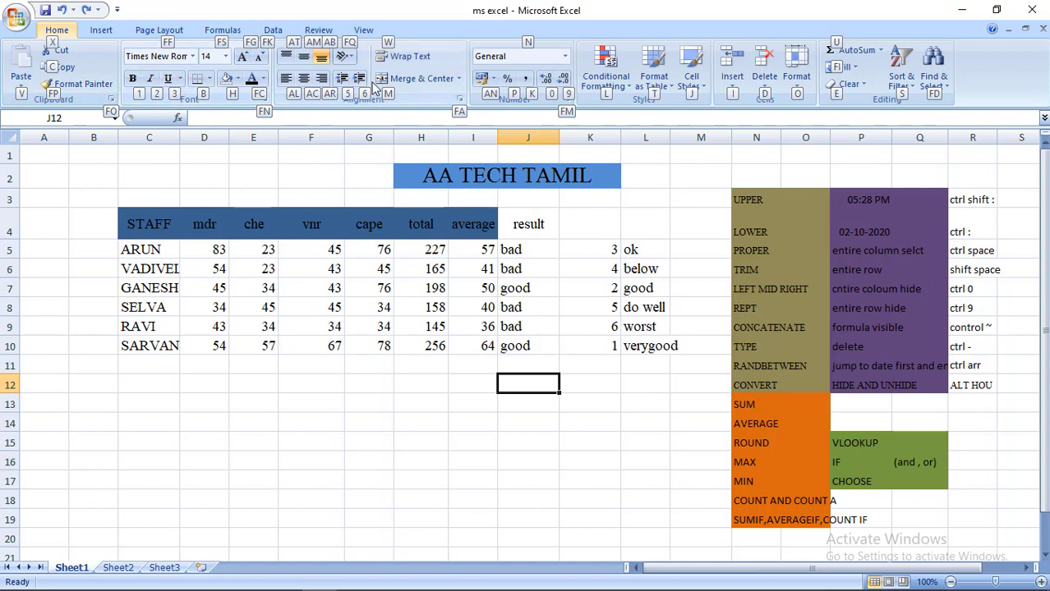
left_click(428, 478)
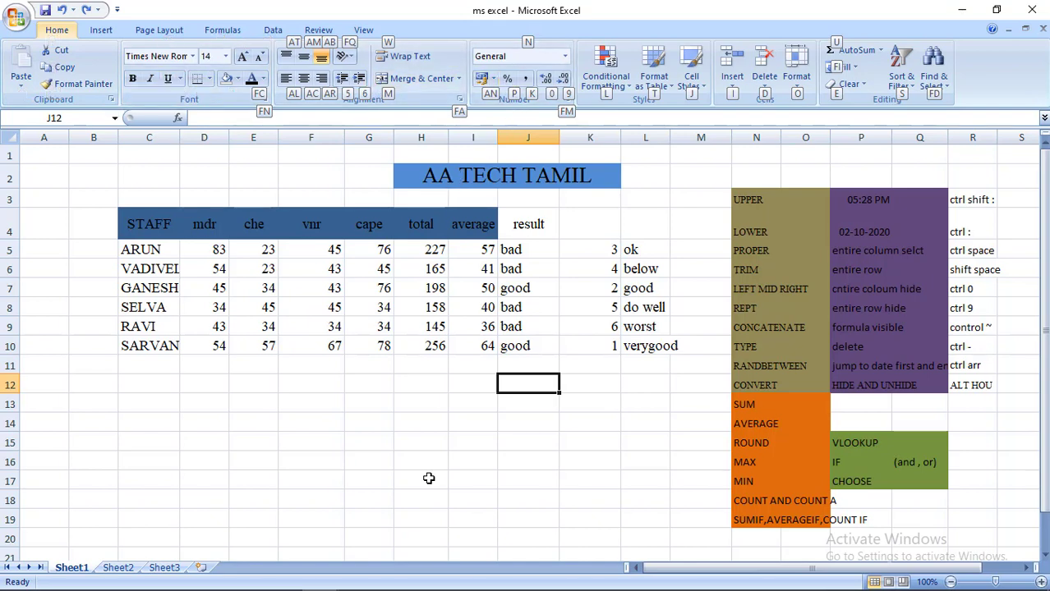
left_click(428, 478)
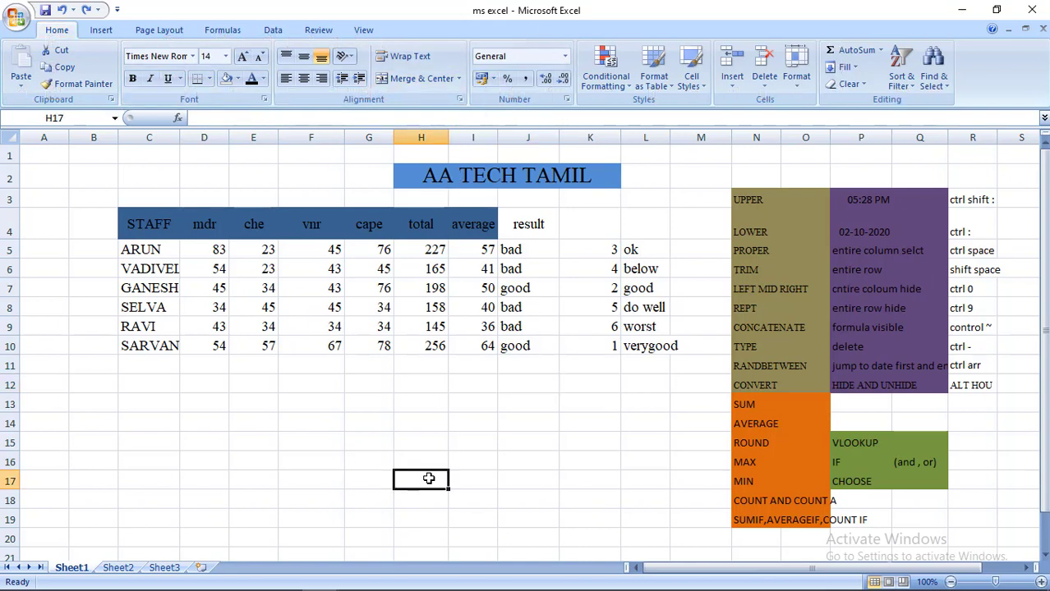
Make the word good in J10 bold using the Alt ribbon shortcut keys
key("alt")
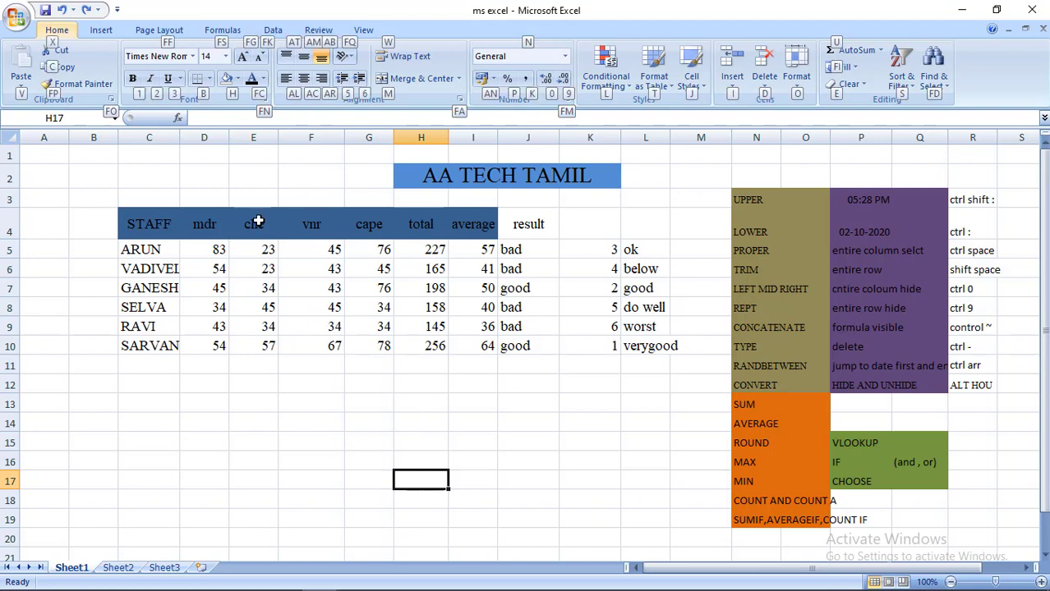
key("alt")
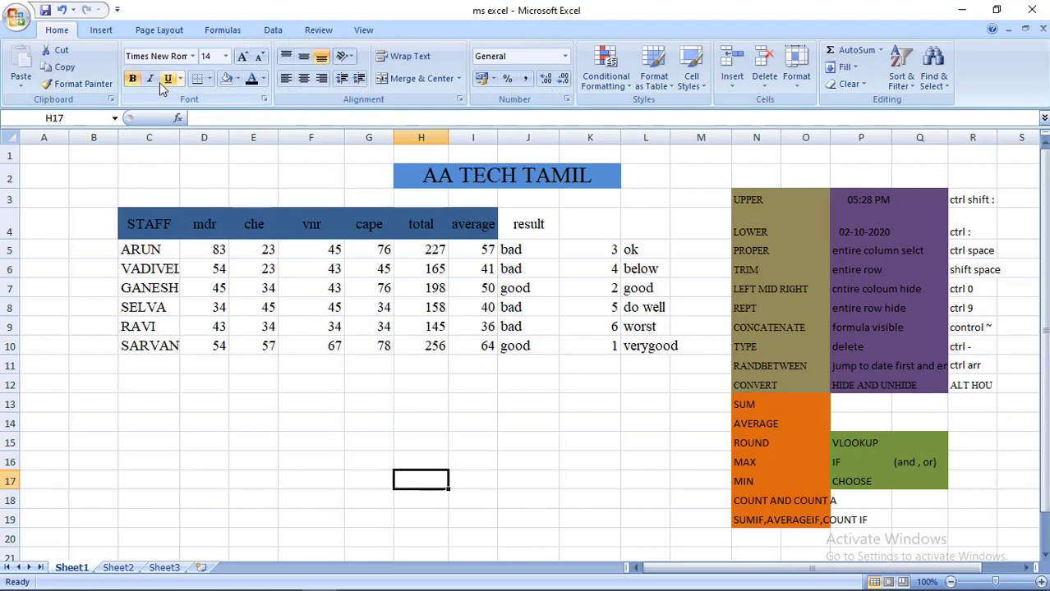
left_click(132, 78)
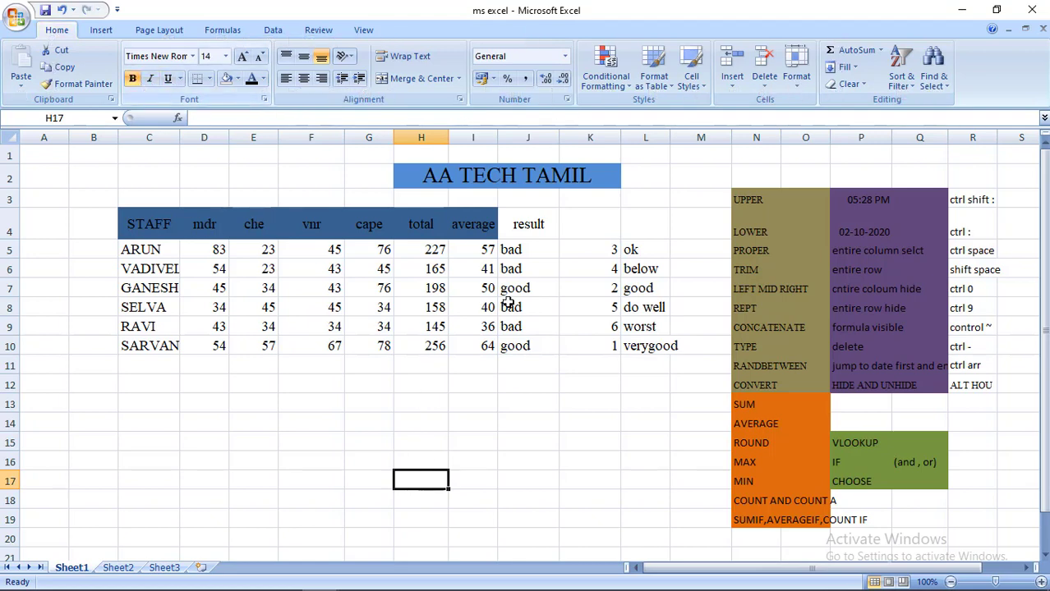
left_click(534, 348)
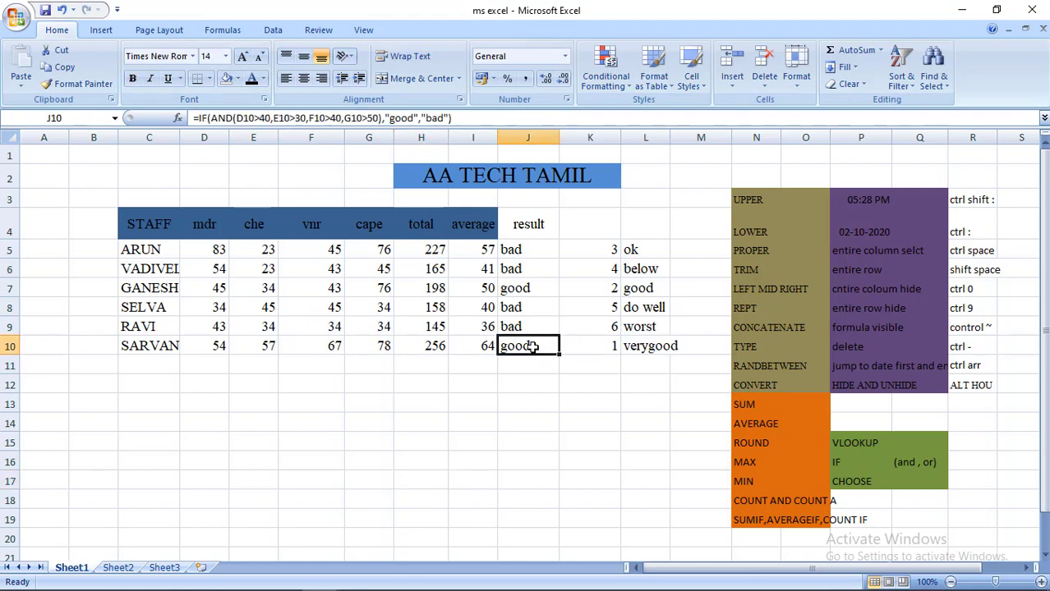
key("alt")
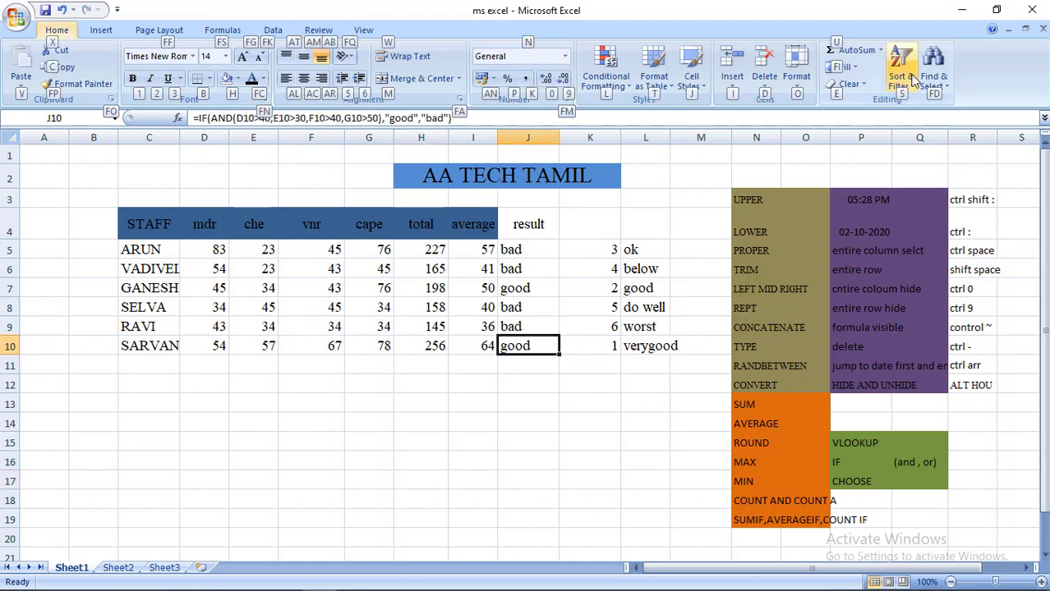
key("Left")
key("Left")
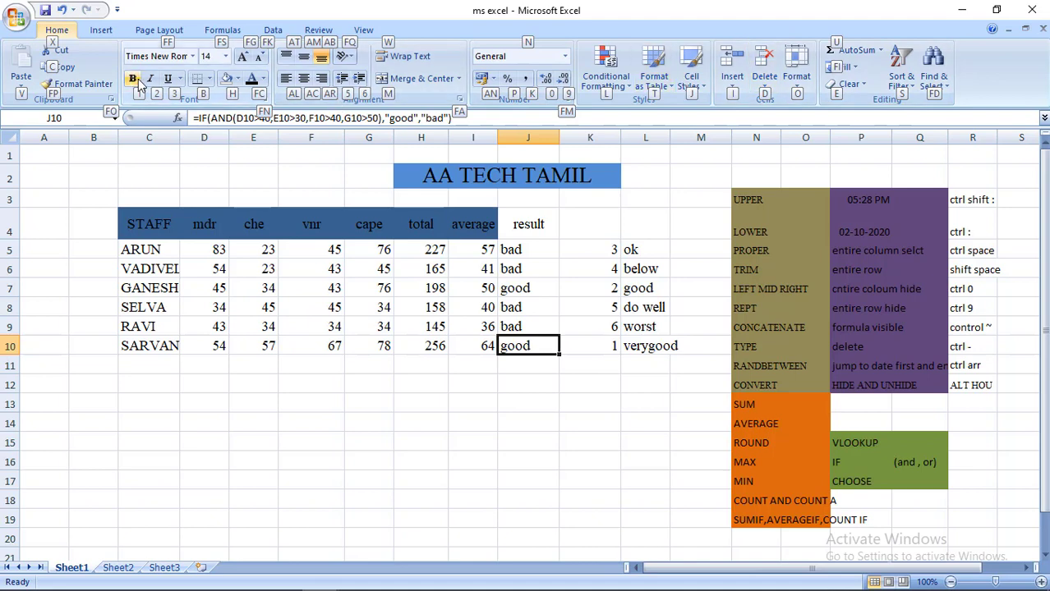
key("1")
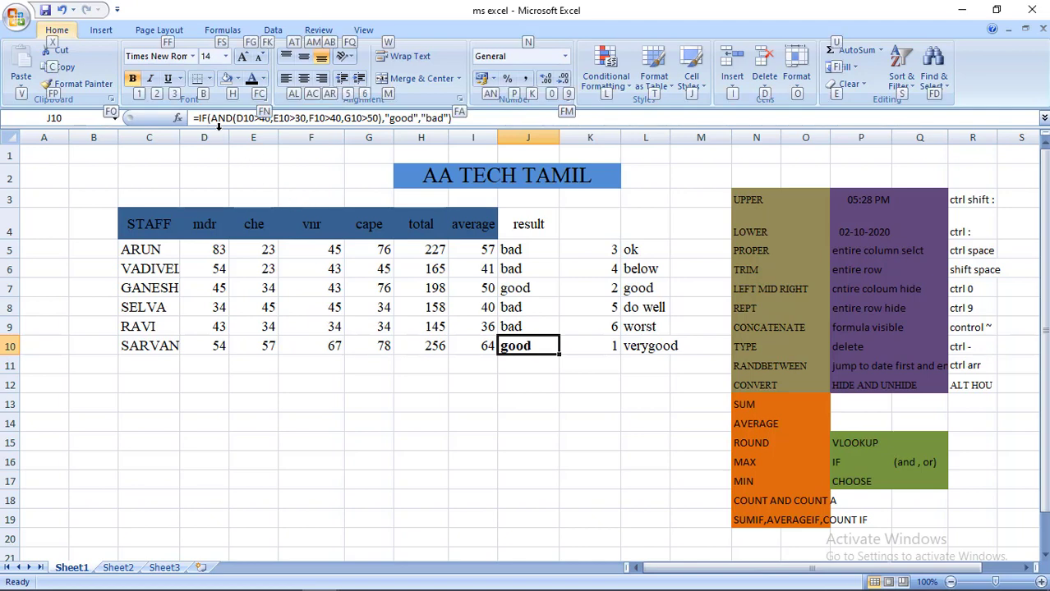
Give J10 a single underline via Alt+H, 3, then select K4
key("alt+h")
key("3")
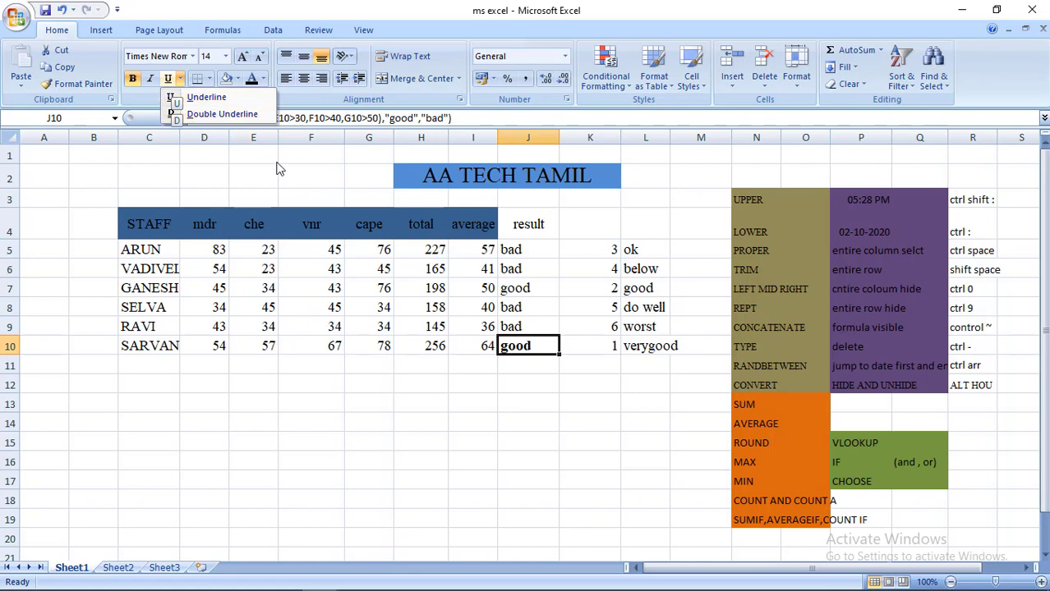
left_click(228, 168)
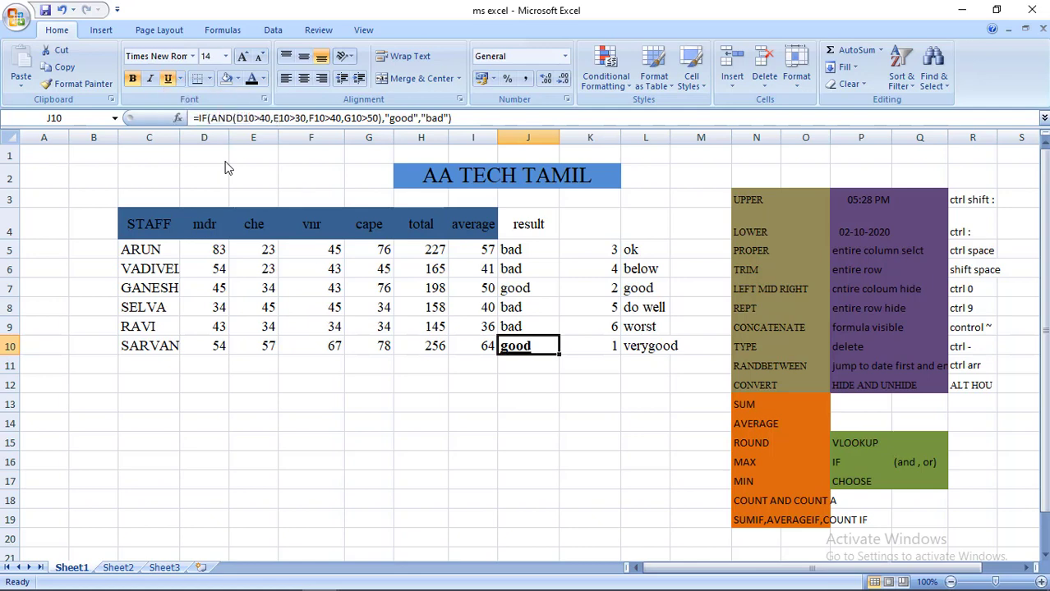
key("Down")
key("Up")
key("Right")
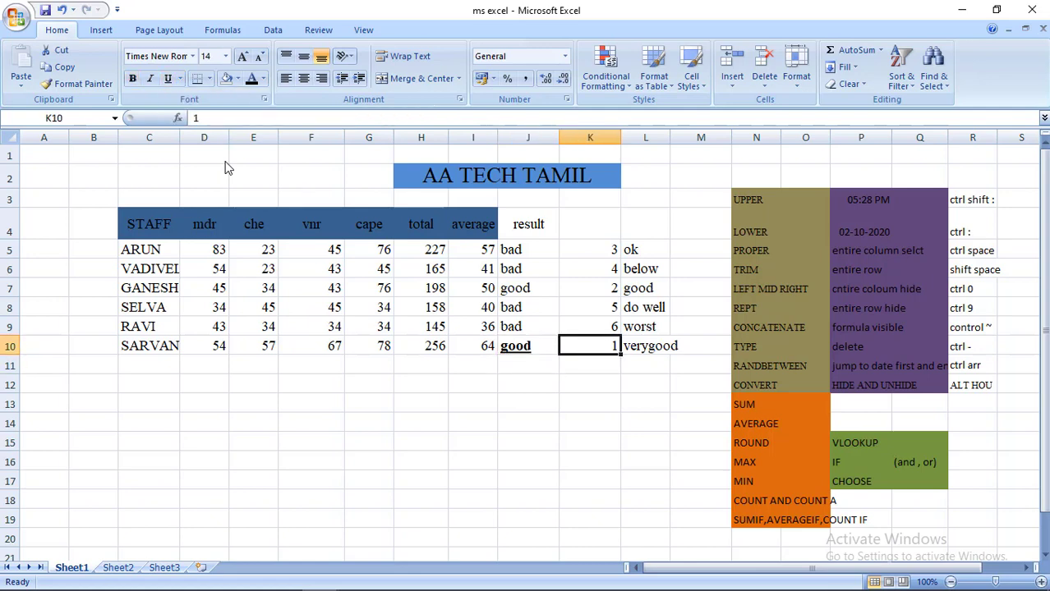
key("Left")
key("Home")
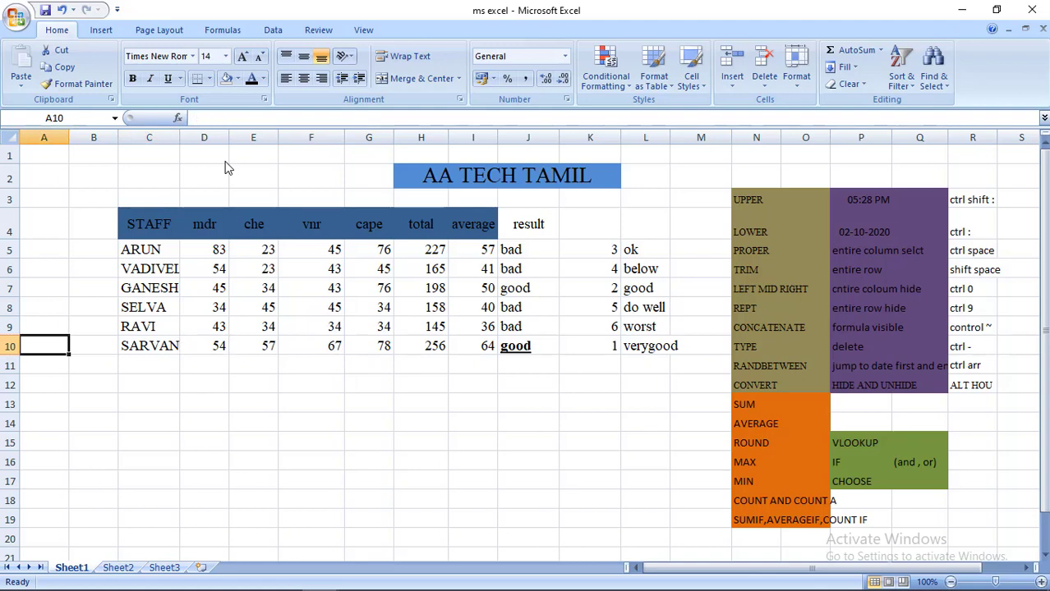
key("alt+h")
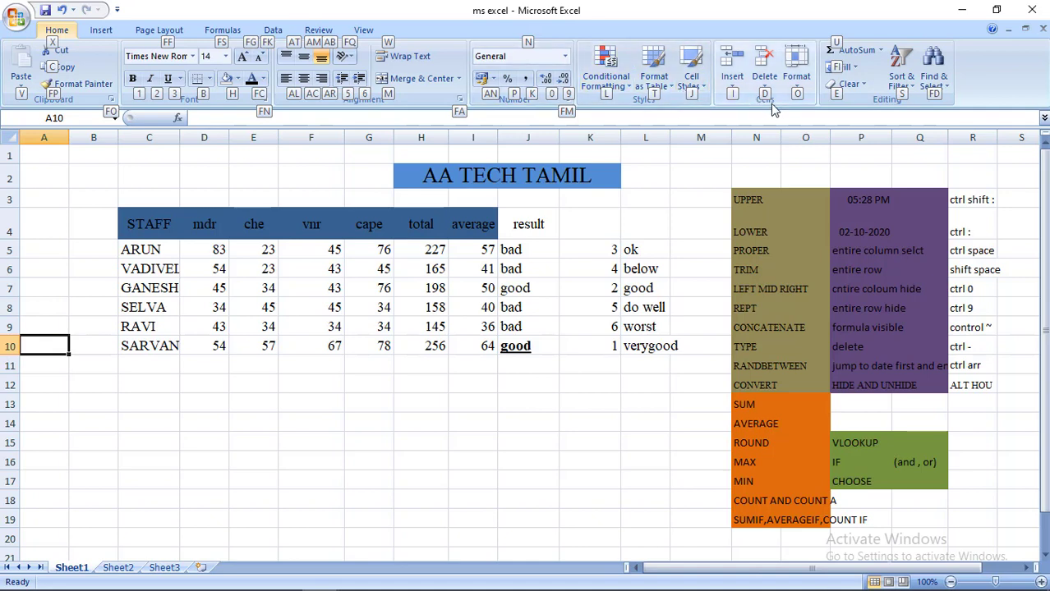
left_click(594, 234)
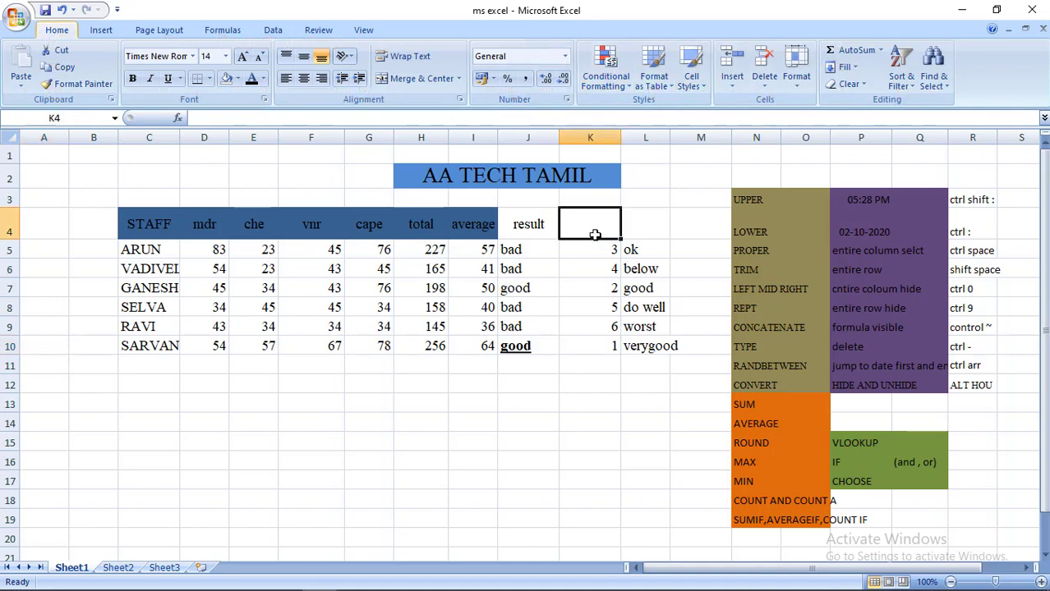